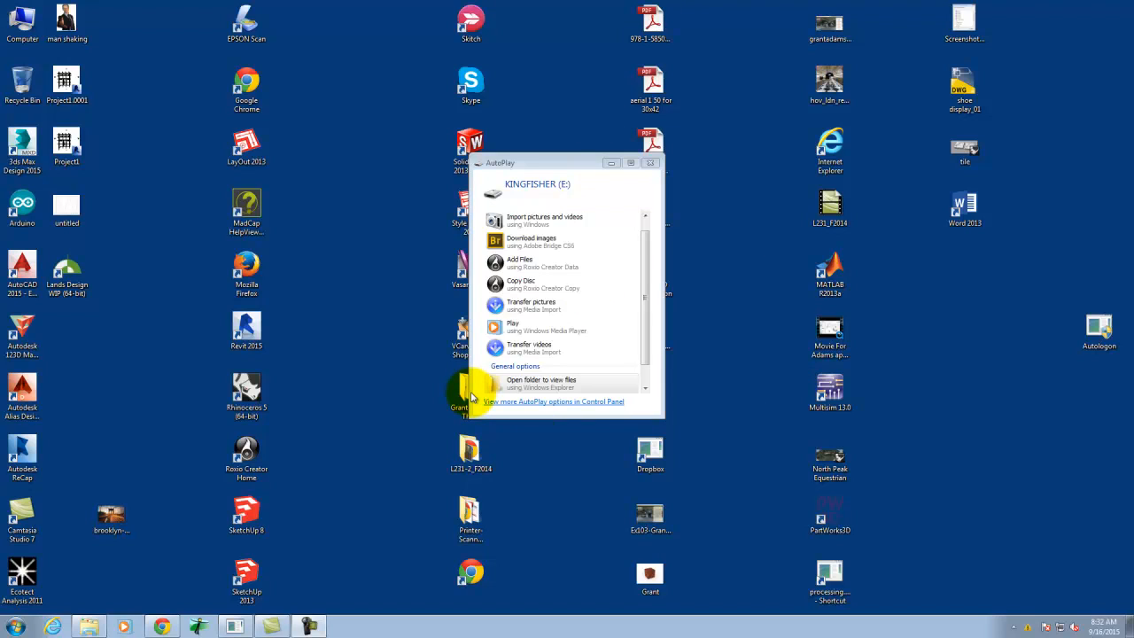
- Switch to Chrome and open search.creativecommons.org in a new tab
left_click(162, 626)
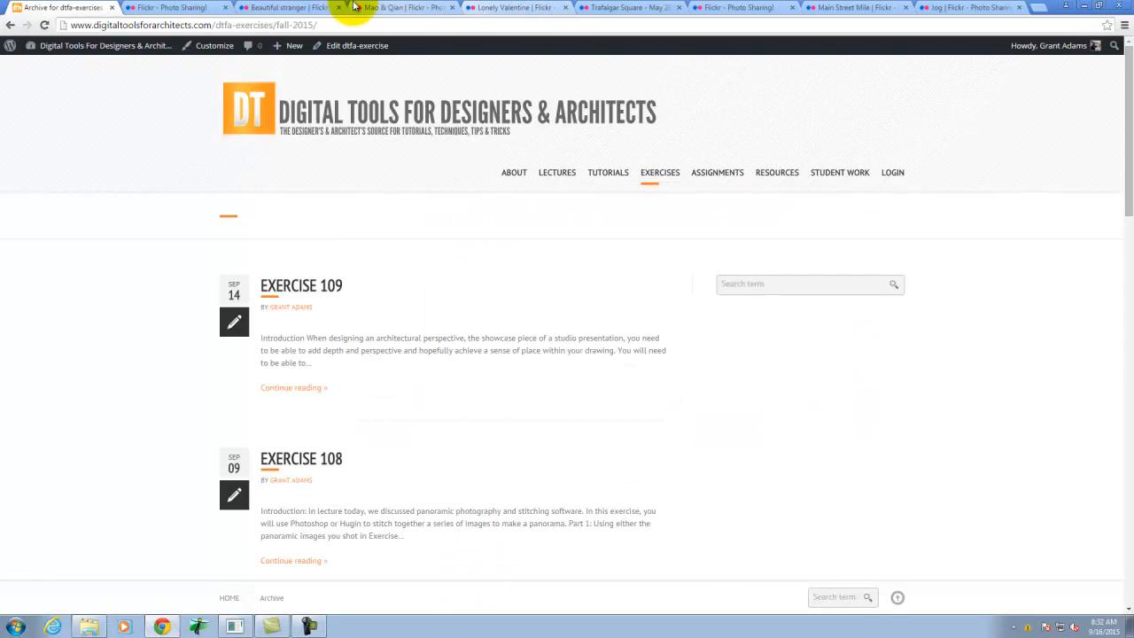
left_click(1038, 7)
type("search.creativecommons.org")
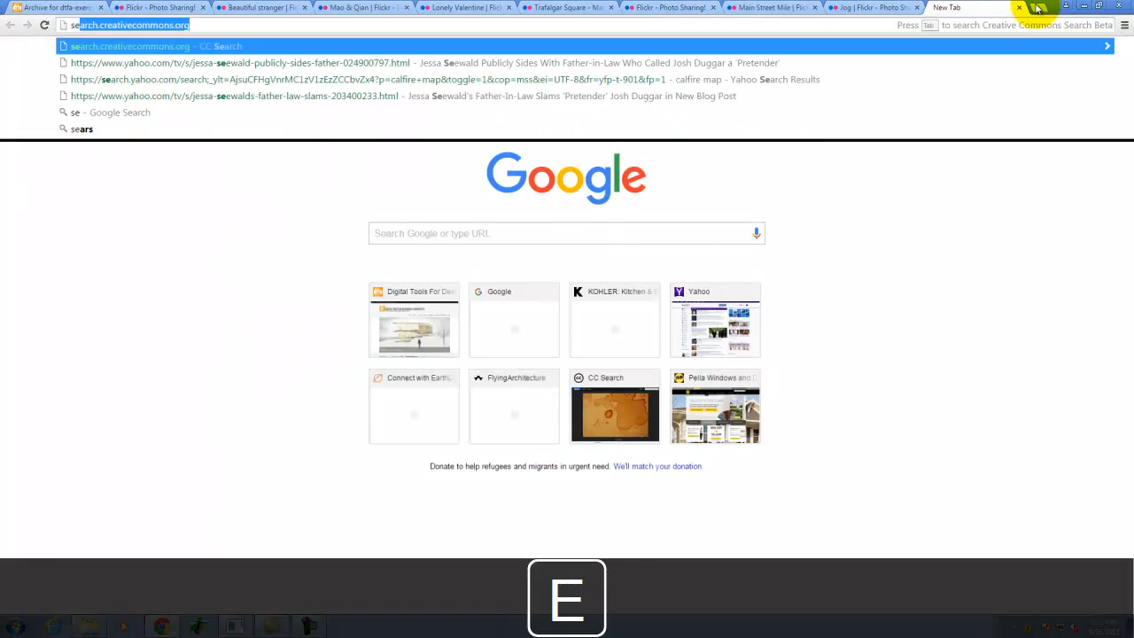
key("Return")
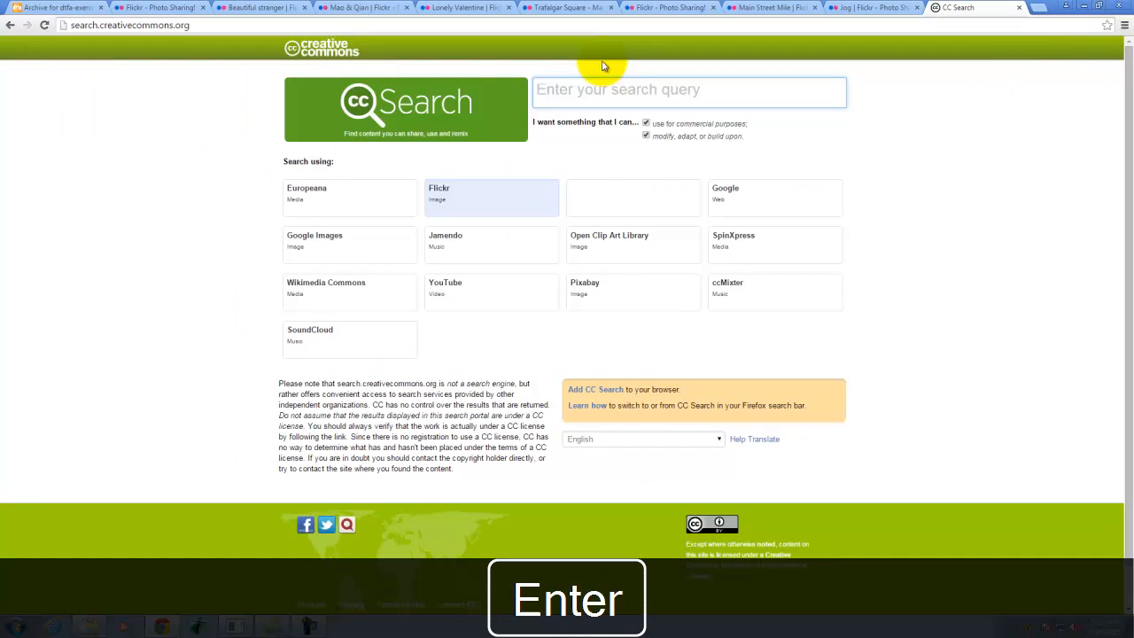
- Search Flickr through CC Search for "walking people" images licensed for commercial use and modification
left_click(486, 202)
left_click(579, 96)
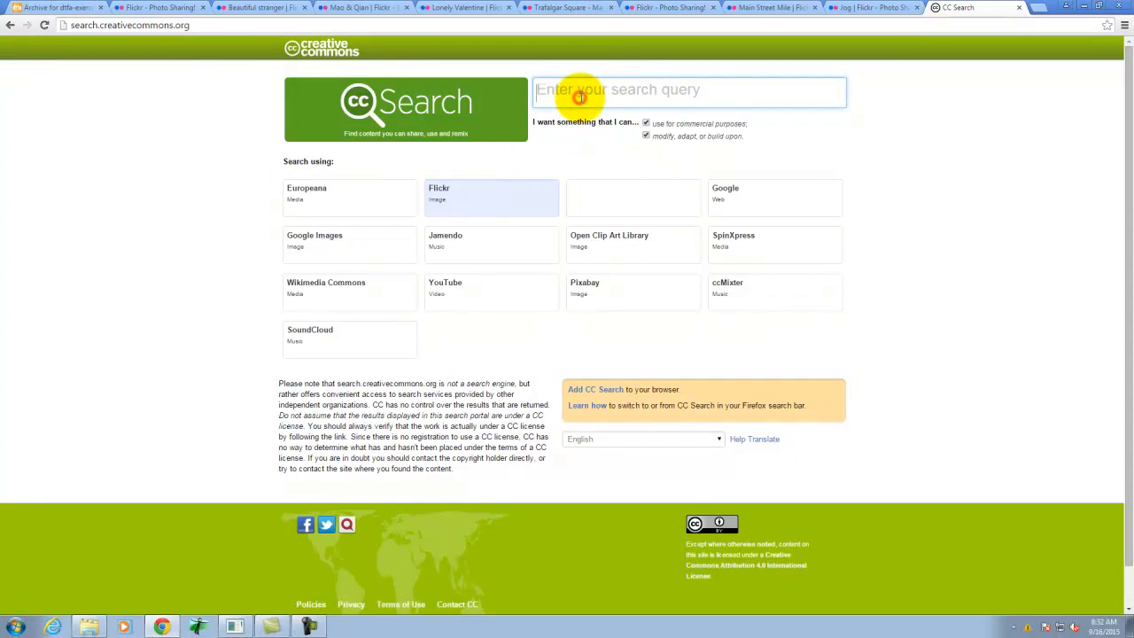
type("walking people")
key("Return")
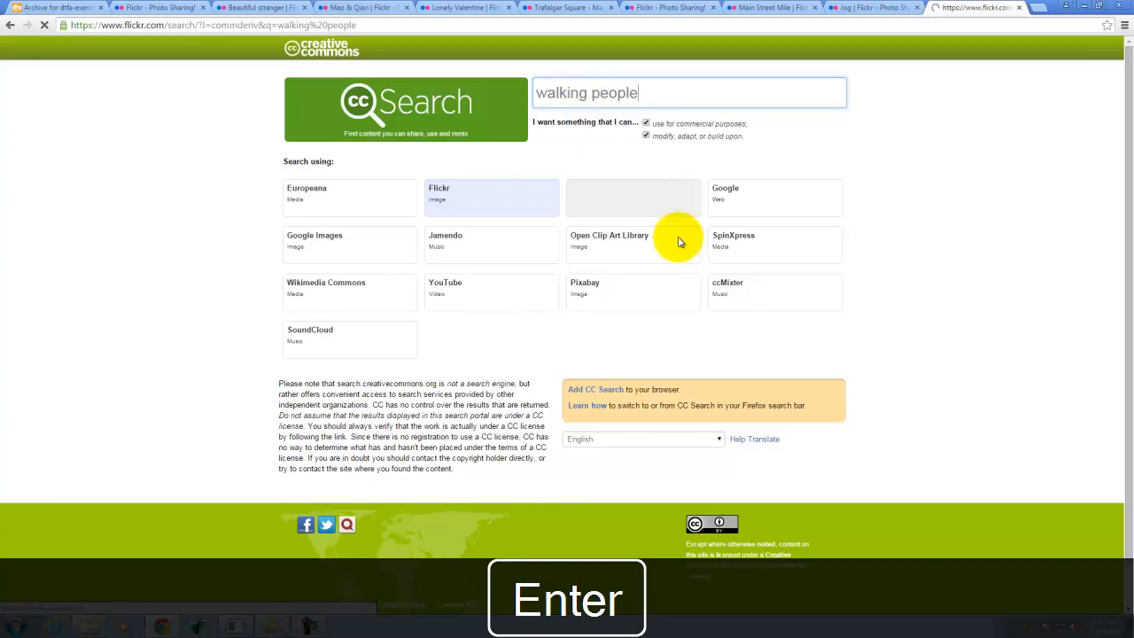
- Browse the walking people results for full-body figures that could be cut out for an architectural perspective
scroll(919, 195, "down", 3)
scroll(919, 195, "down", 8)
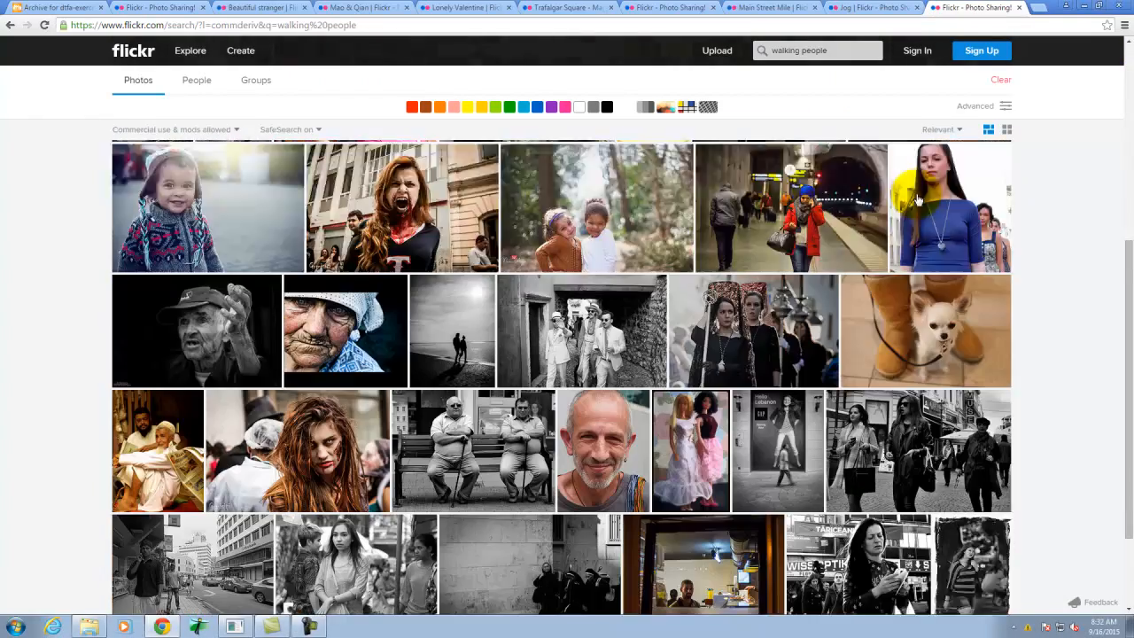
scroll(917, 202, "down", 12)
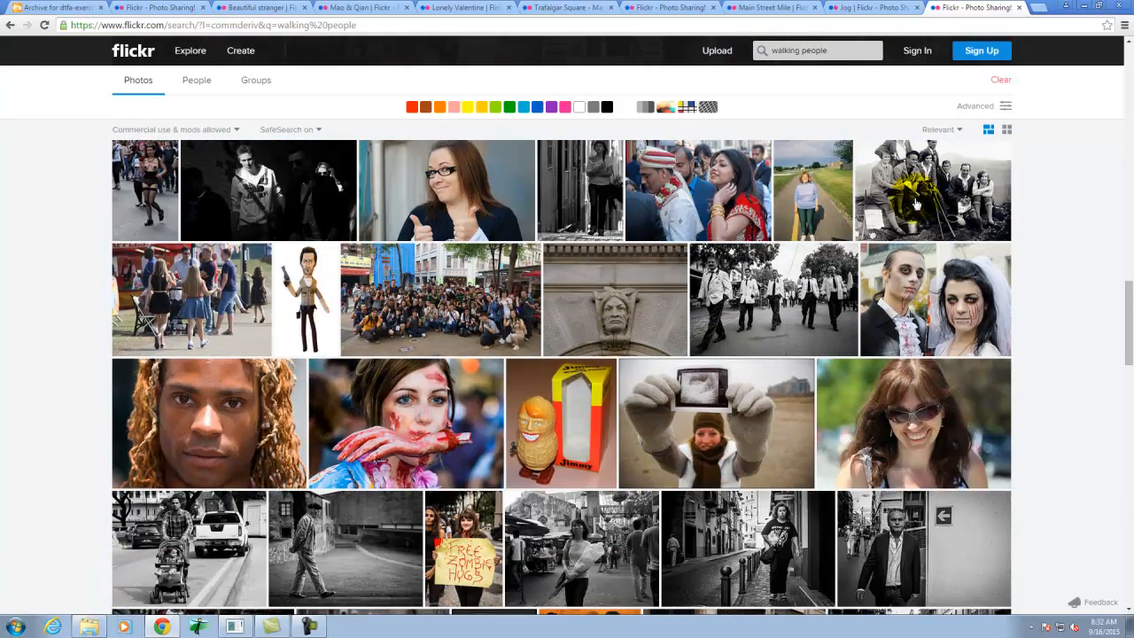
mouse_move(917, 204)
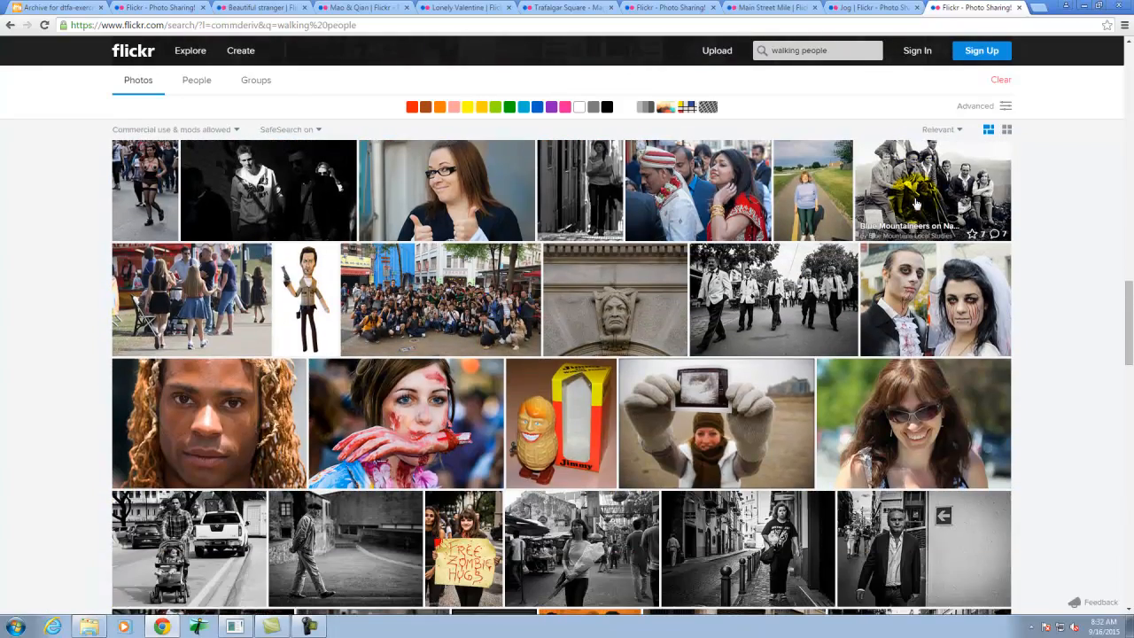
scroll(905, 206, "down", 3)
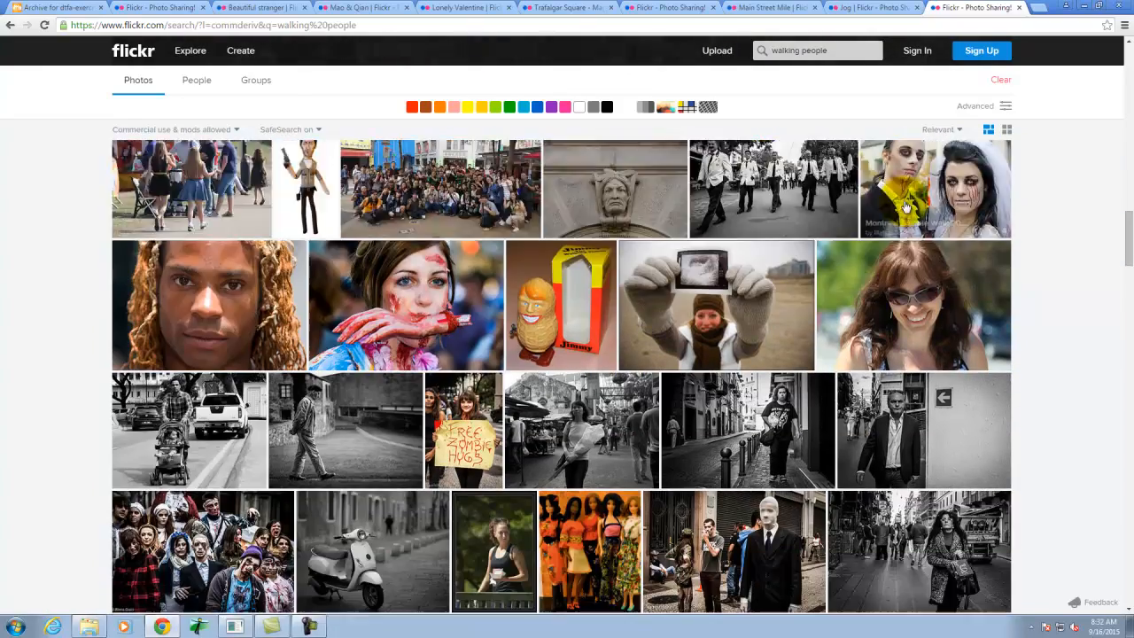
scroll(909, 206, "down", 2)
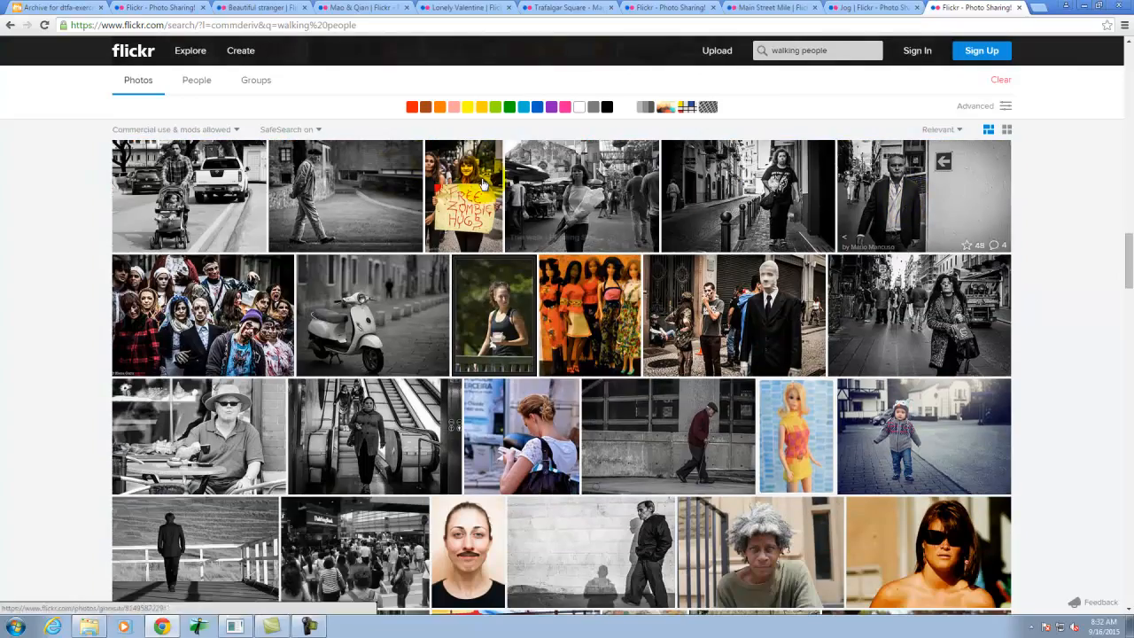
scroll(800, 219, "down", 2)
scroll(800, 219, "down", 5)
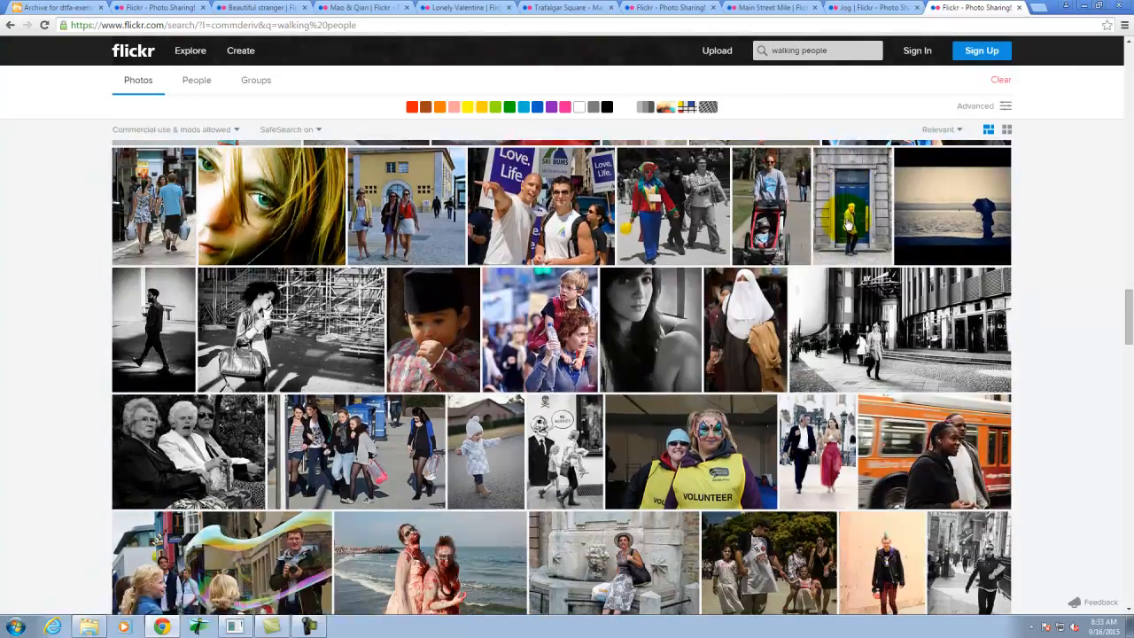
scroll(846, 226, "down", 3)
scroll(850, 222, "down", 2)
scroll(851, 223, "up", 2)
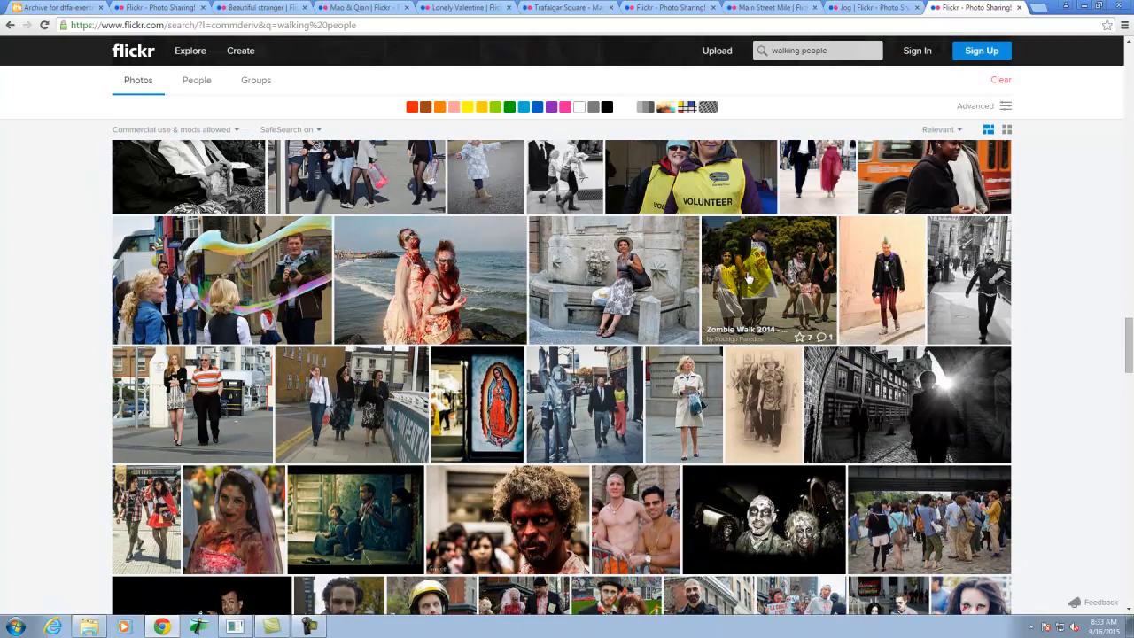
scroll(748, 284, "down", 1)
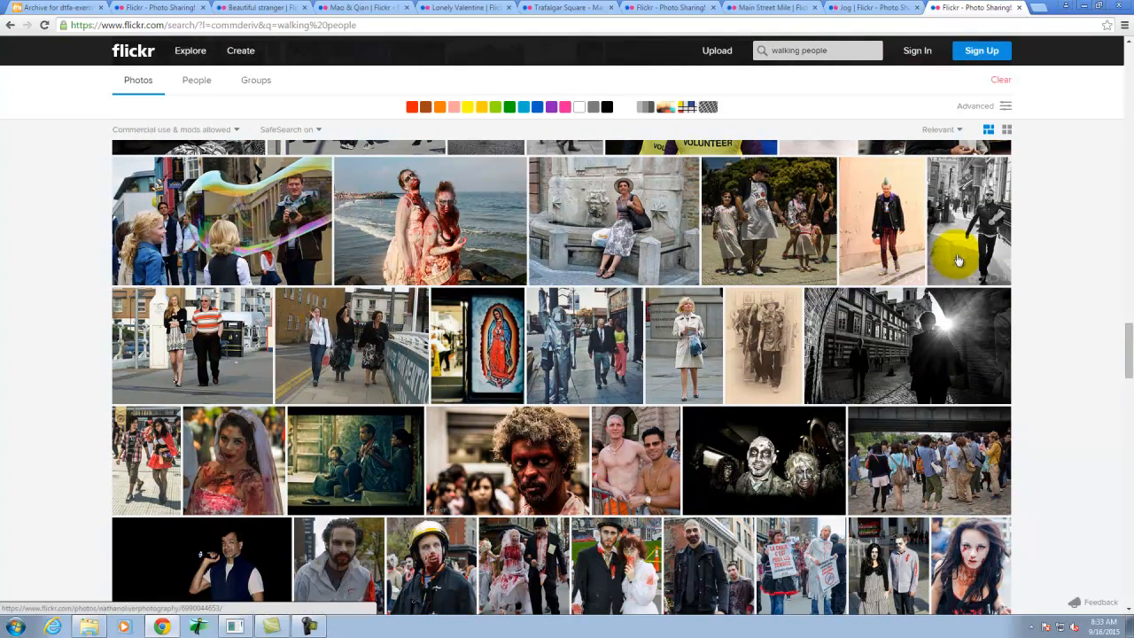
scroll(957, 257, "down", 2)
scroll(963, 277, "down", 3)
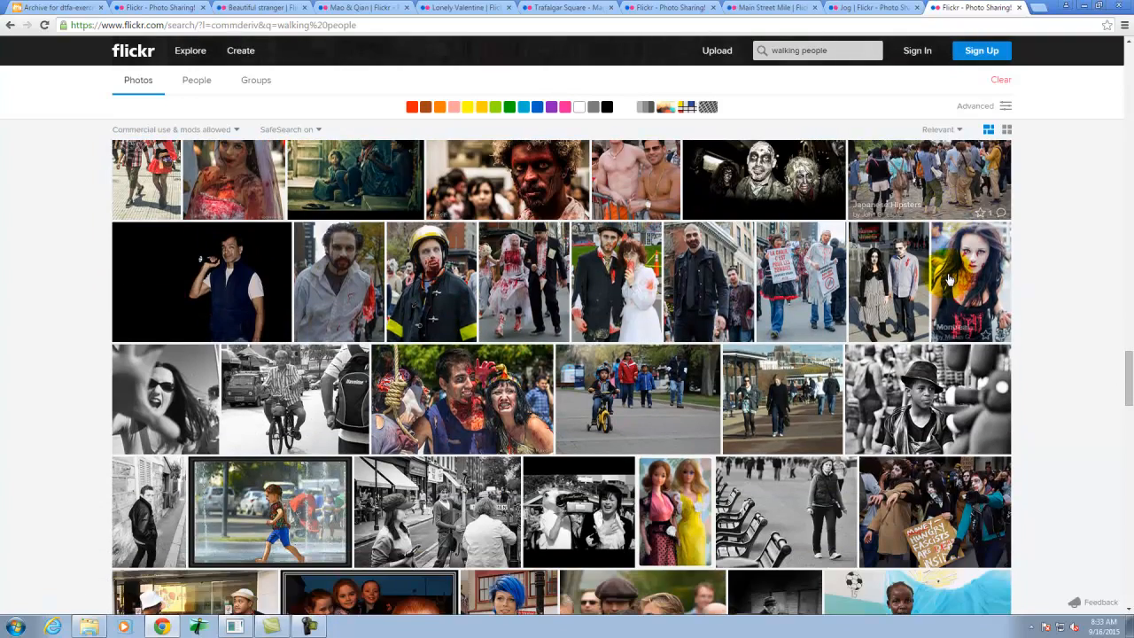
scroll(949, 278, "down", 1)
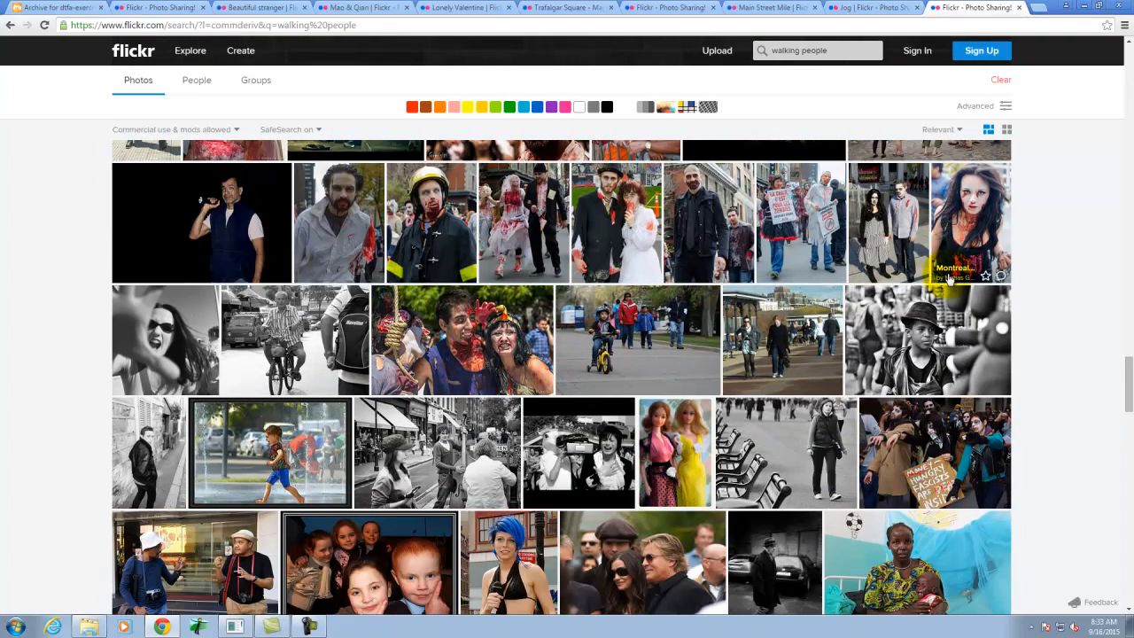
scroll(935, 278, "down", 3)
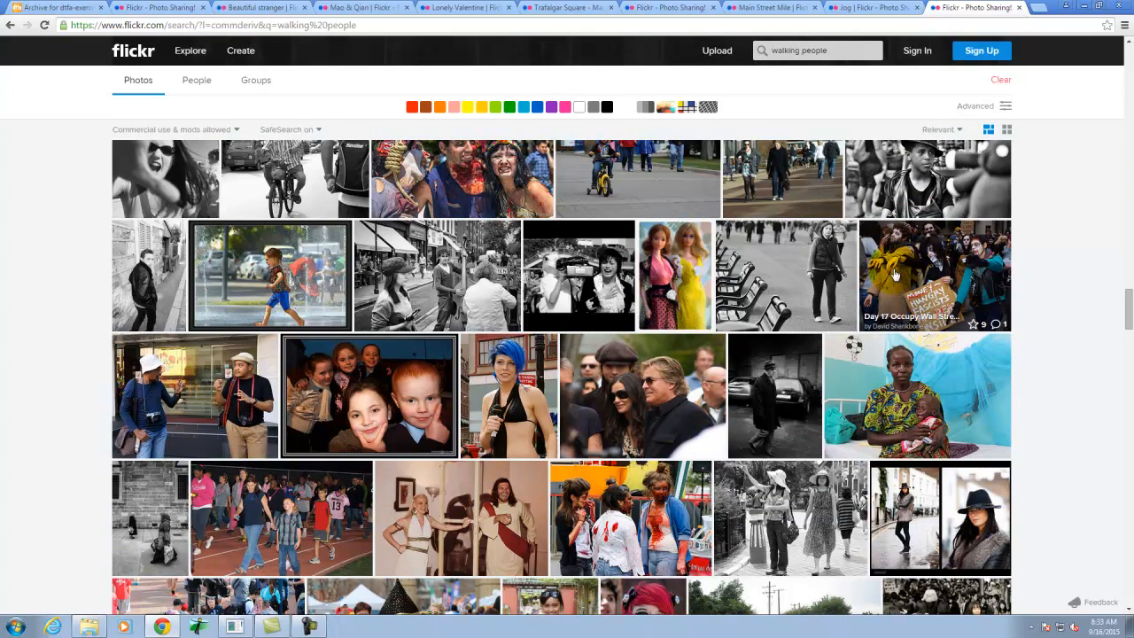
scroll(878, 272, "down", 7)
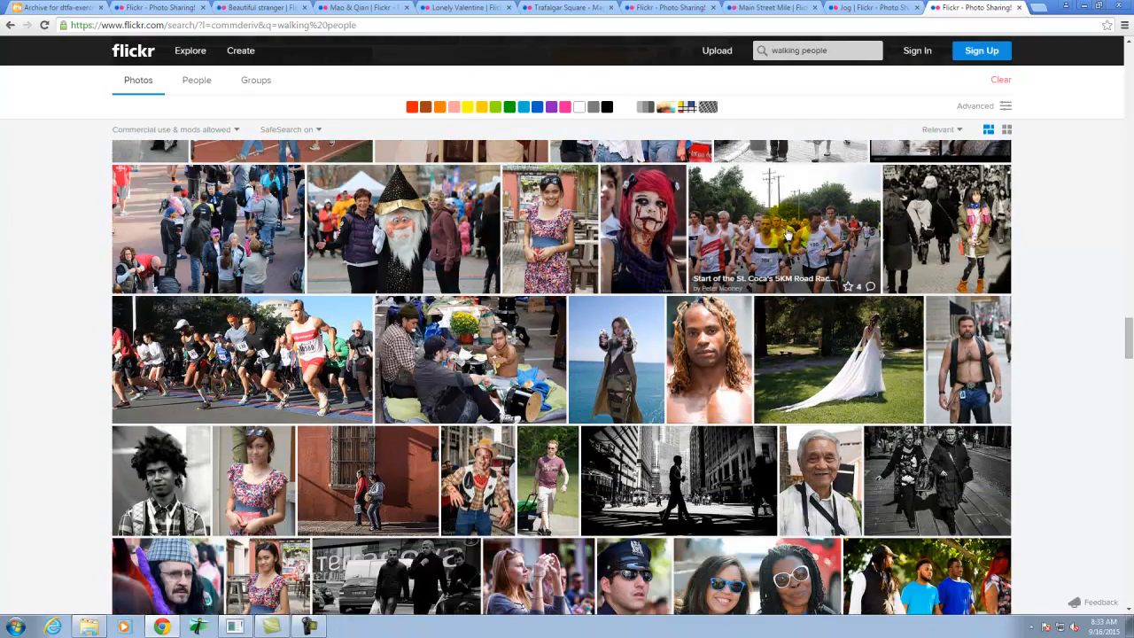
- Review the already opened Flickr photos and searches, comparing the walking, standing and jogging figures as candidates
left_click(155, 8)
left_click(248, 8)
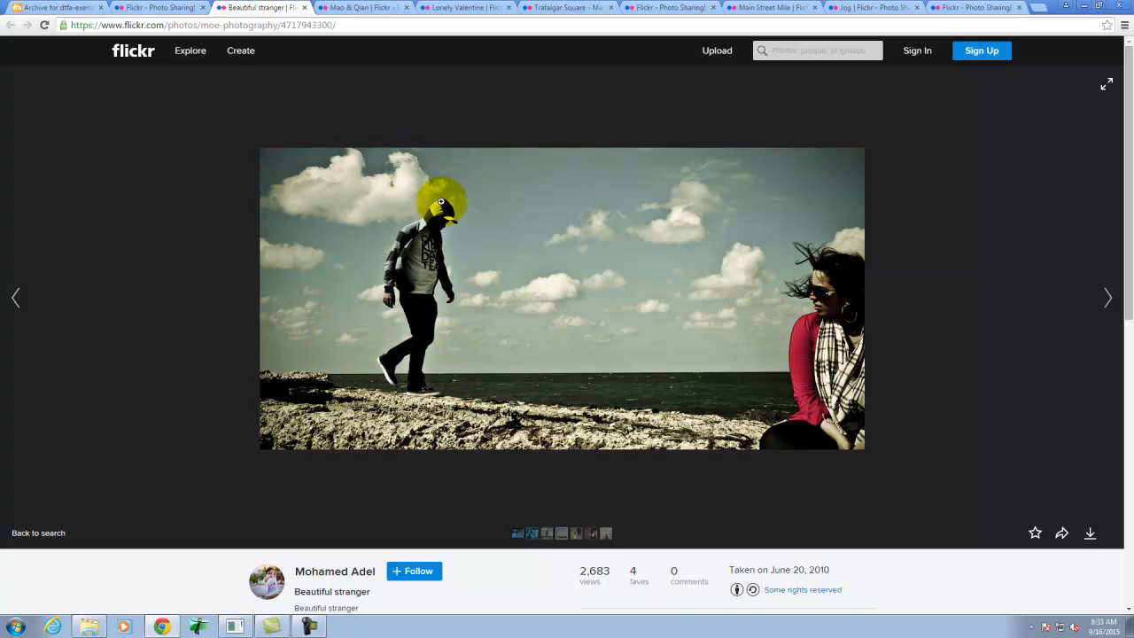
left_click(357, 8)
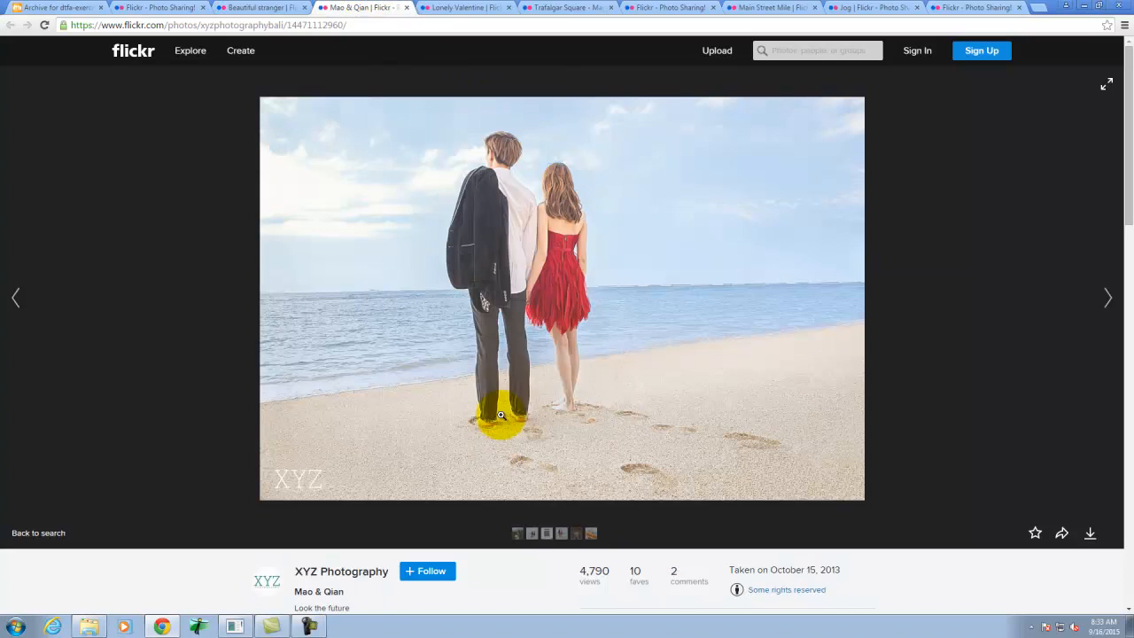
left_click(472, 7)
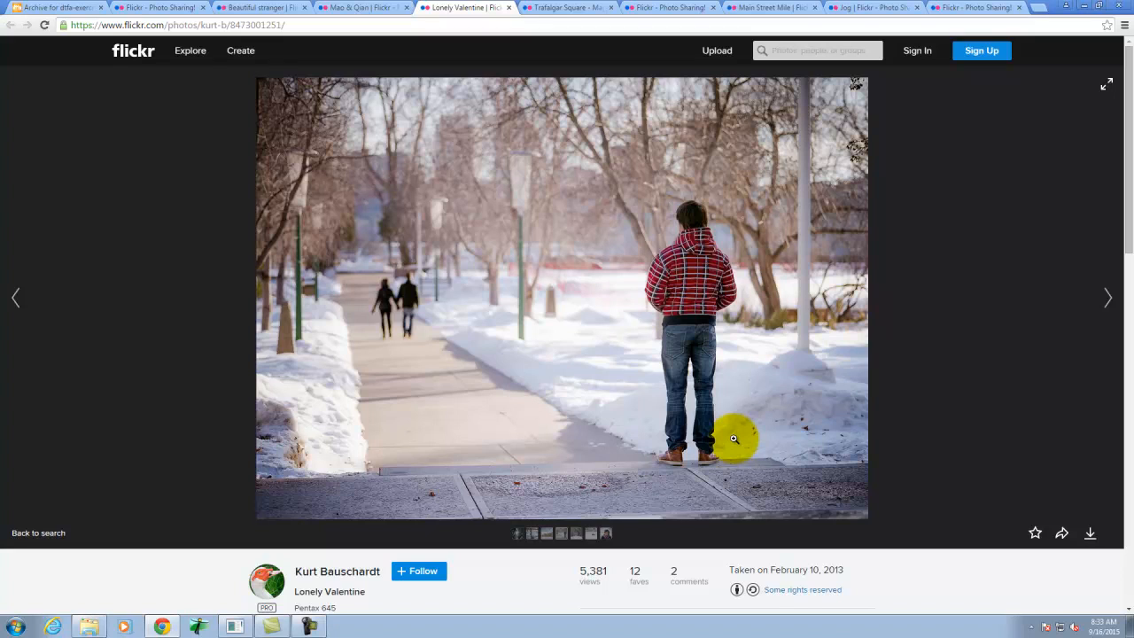
left_click(572, 7)
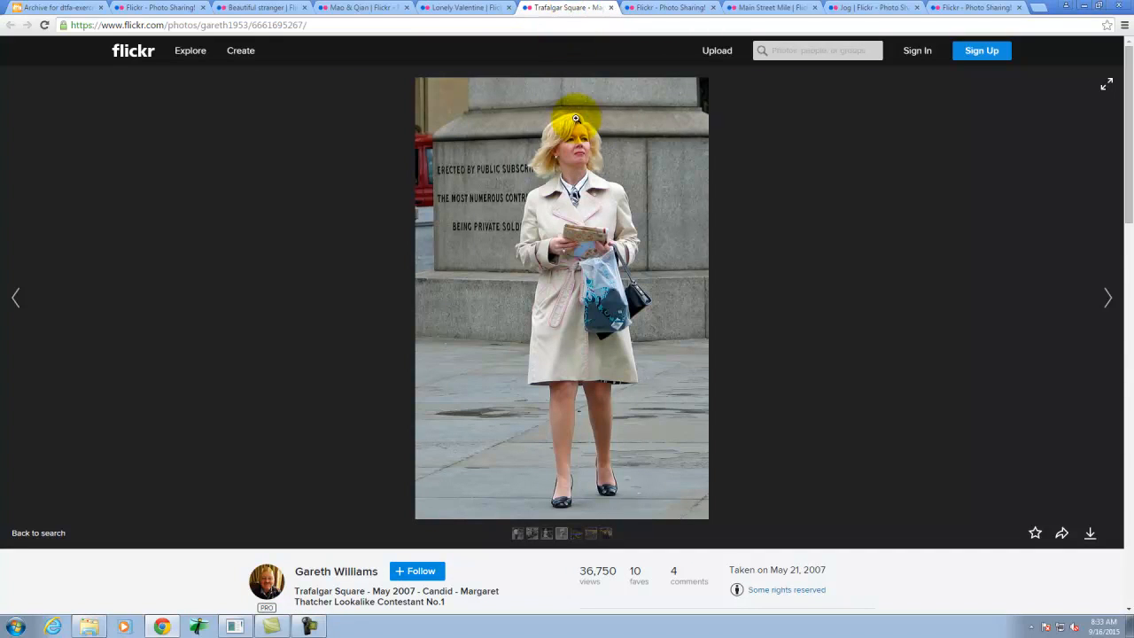
left_click(534, 165)
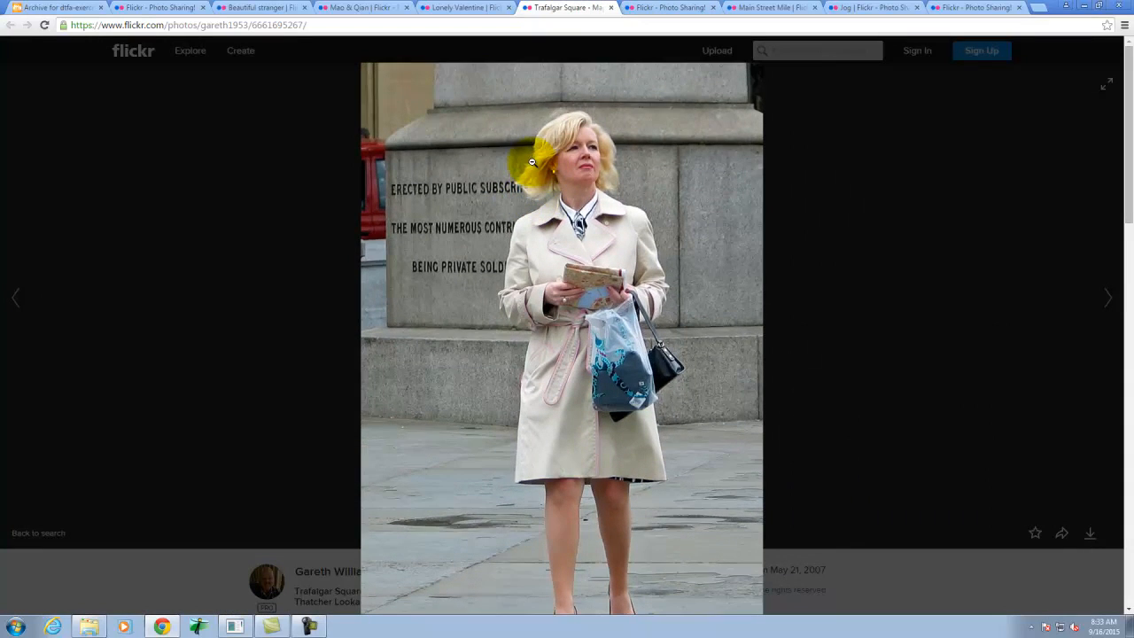
left_click(687, 6)
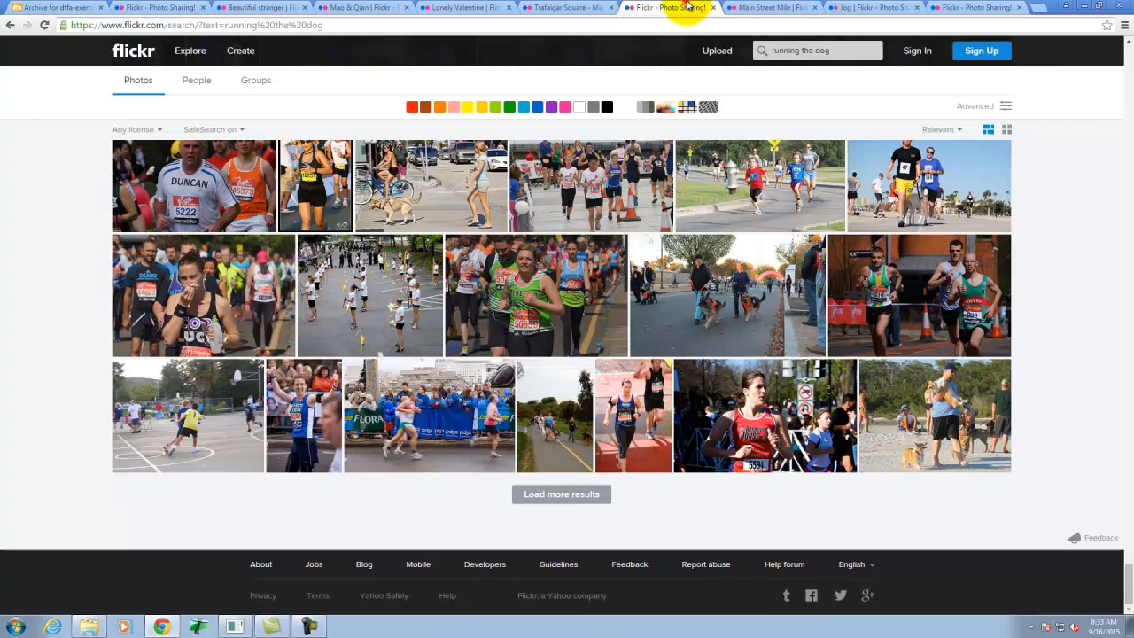
left_click(785, 6)
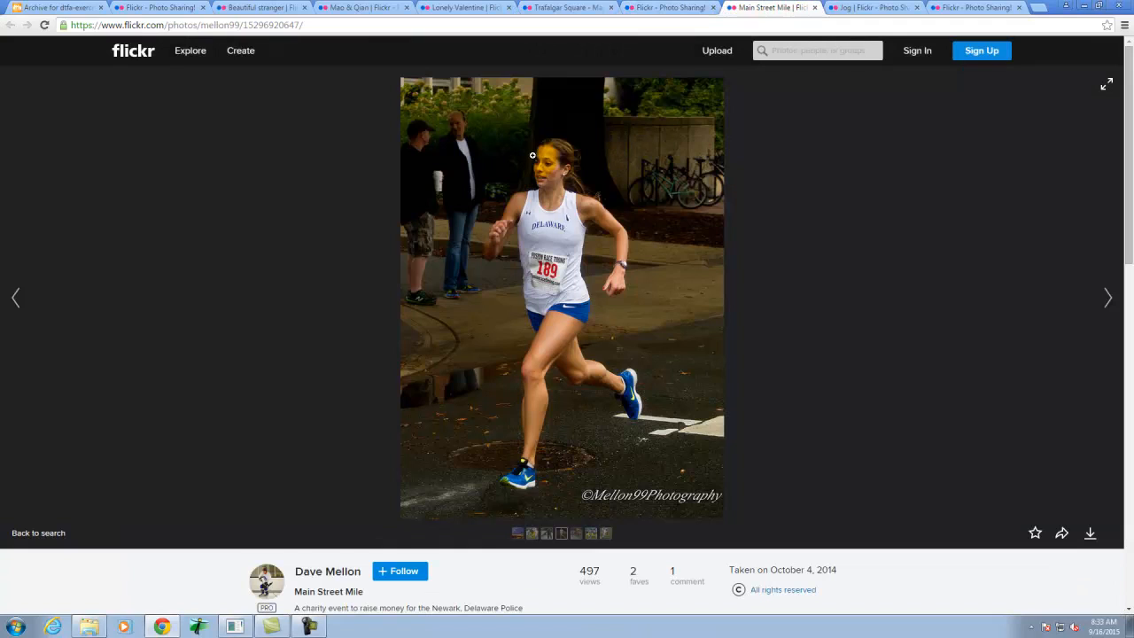
left_click(860, 6)
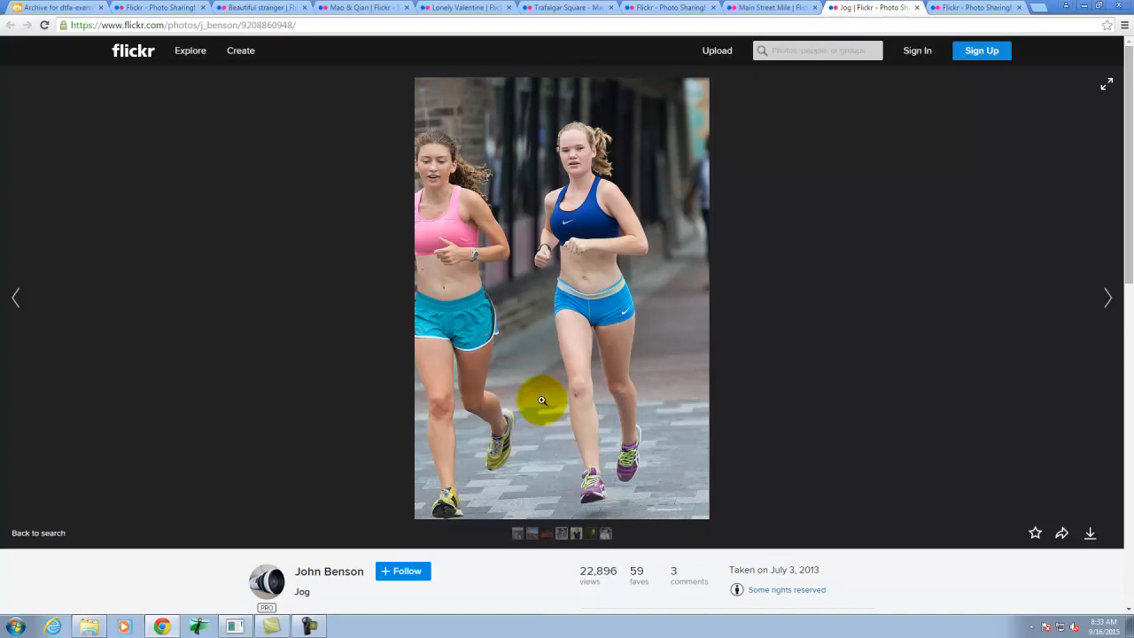
left_click(190, 7)
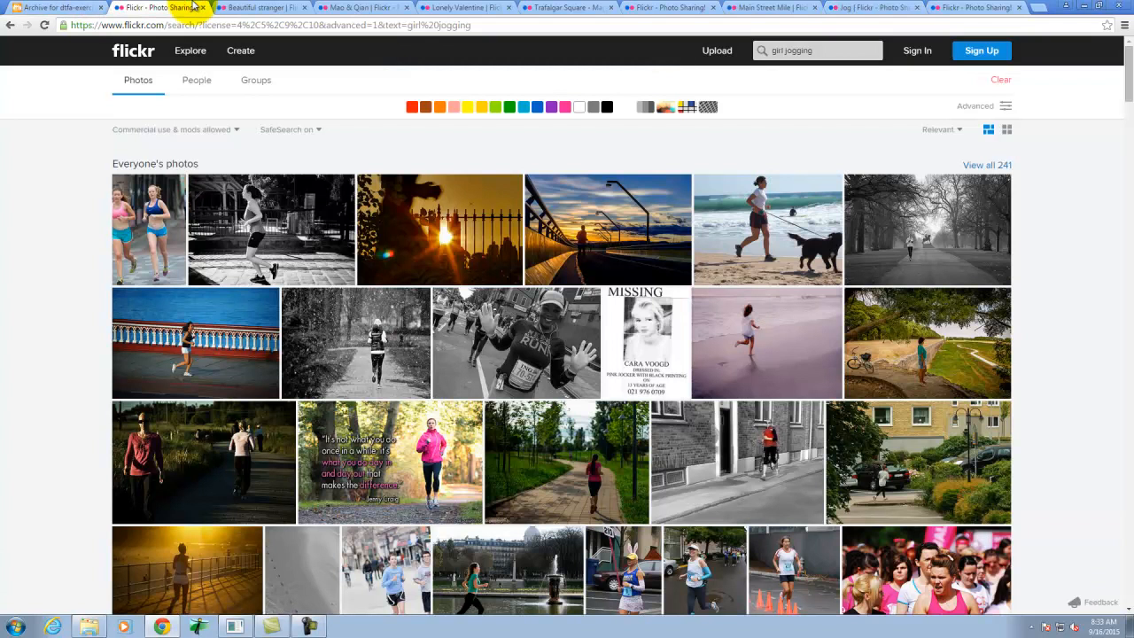
- Download the "Beautiful stranger" photo in its original size, 1024 × 511
left_click(229, 7)
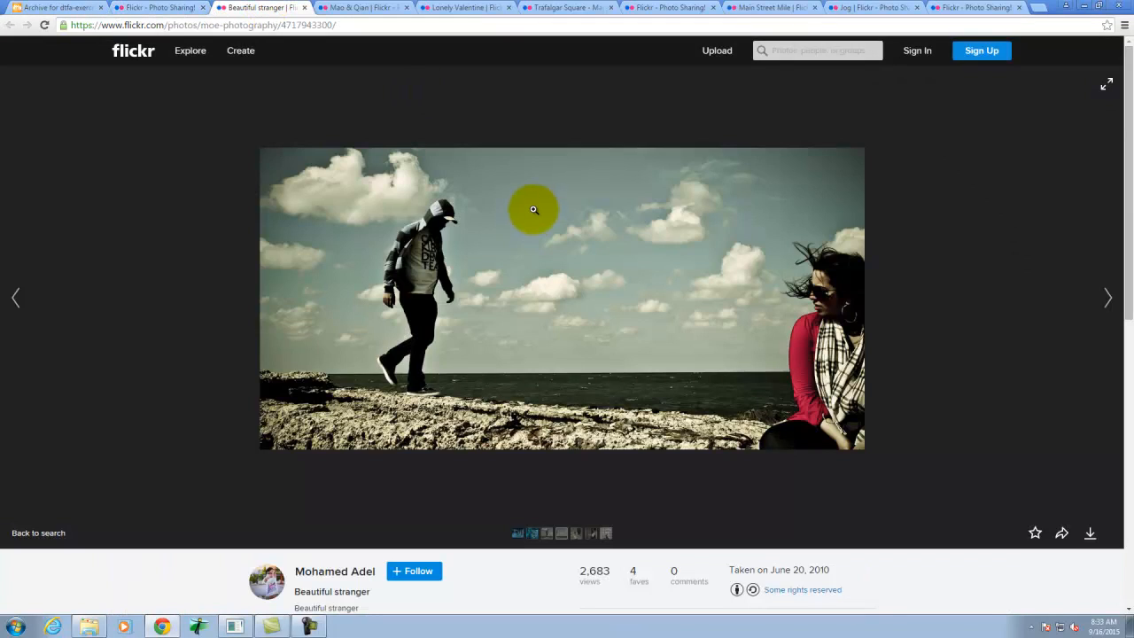
left_click(519, 252)
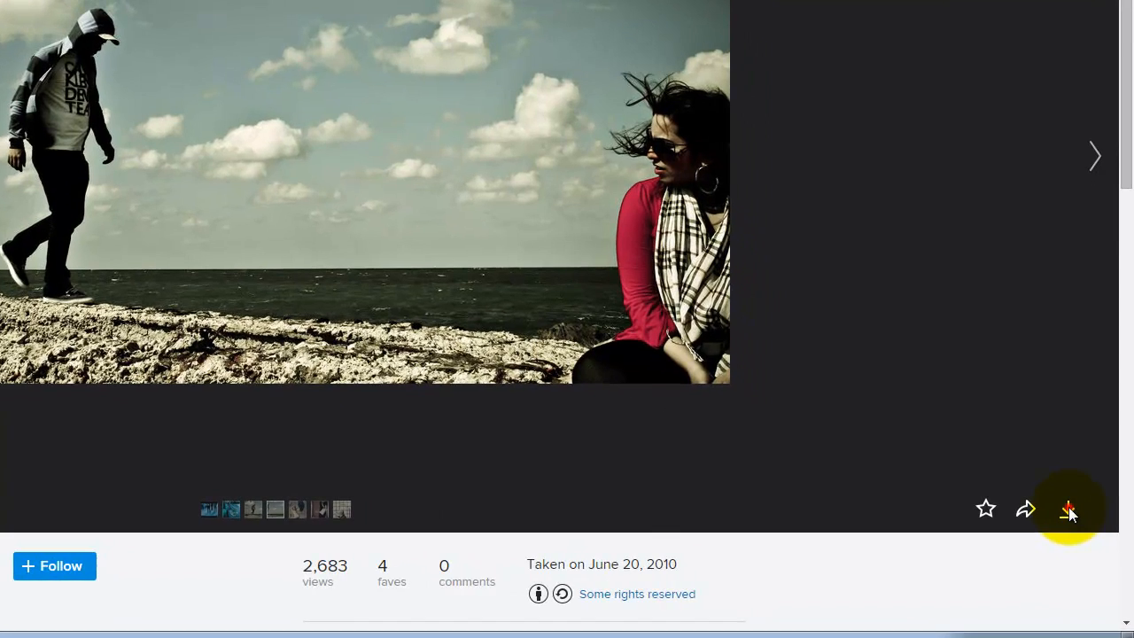
left_click(1091, 534)
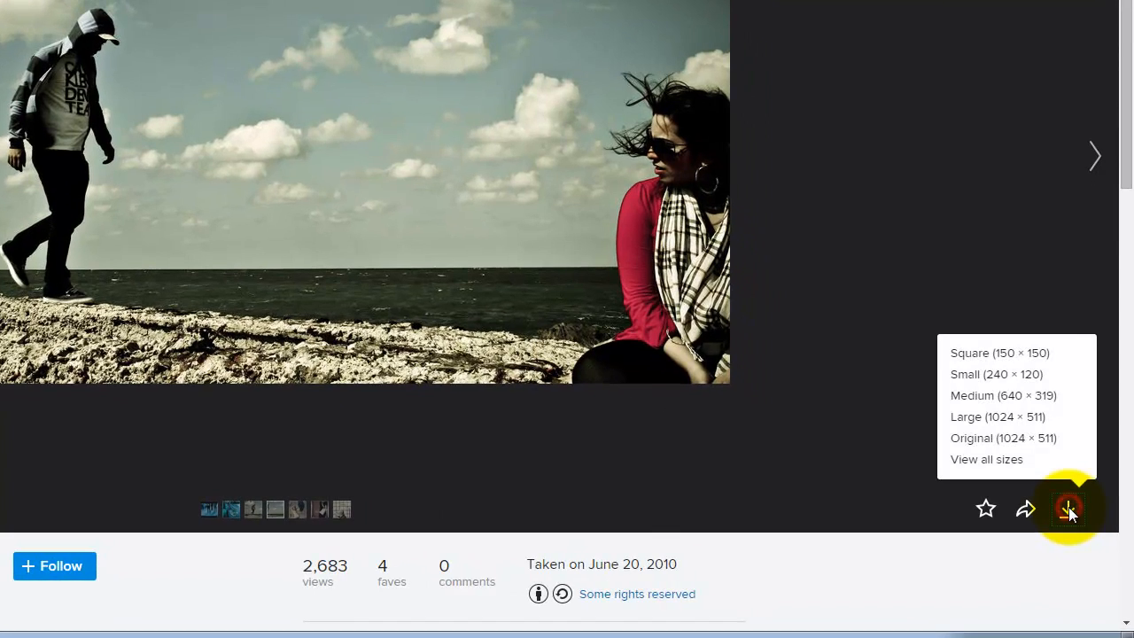
left_click(978, 438)
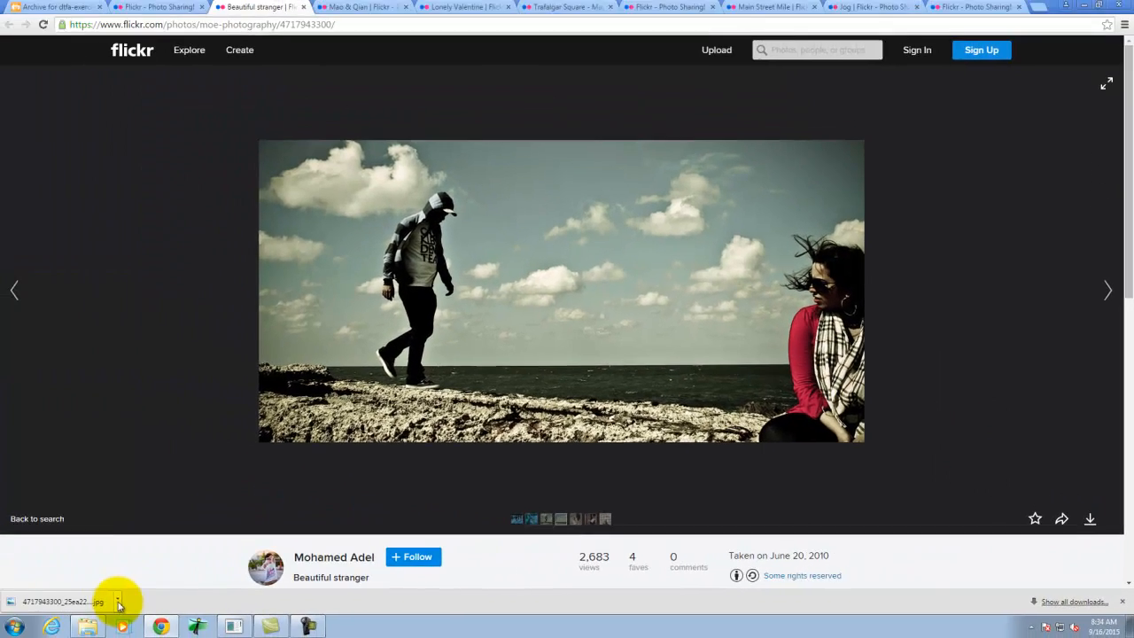
- Show the downloaded photo in its folder and copy the JPEG file
left_click(118, 602)
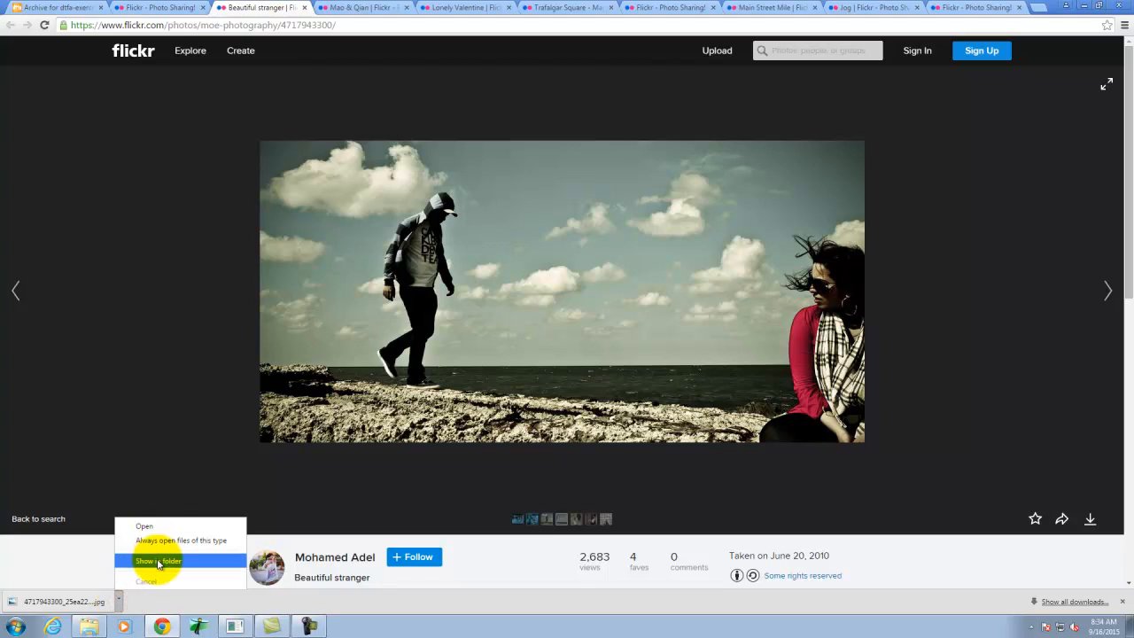
left_click(155, 559)
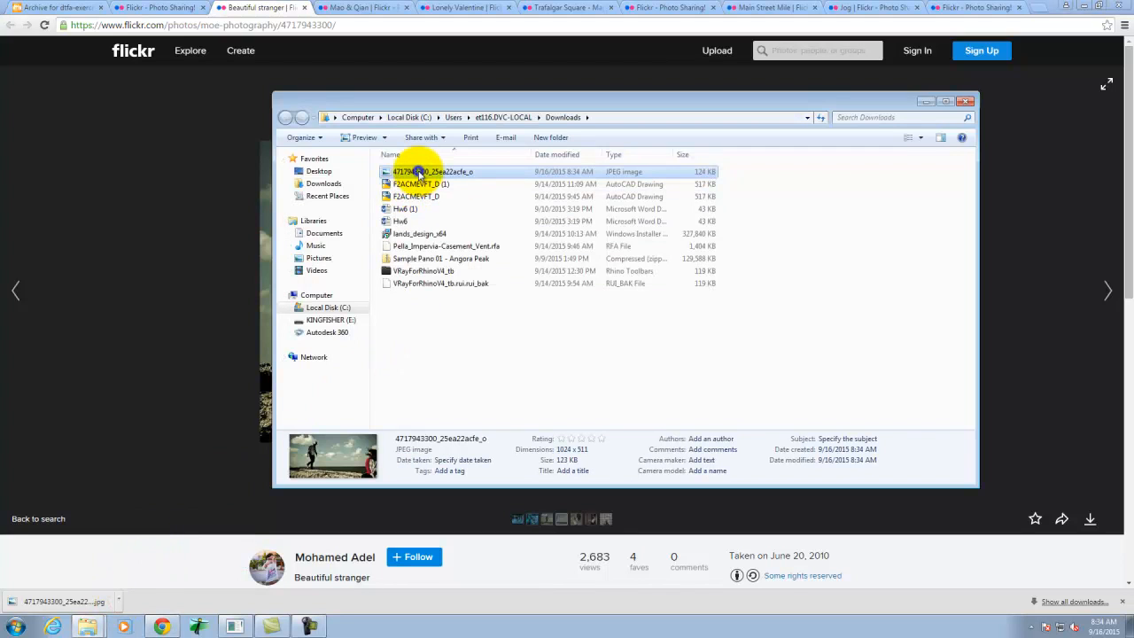
right_click(418, 172)
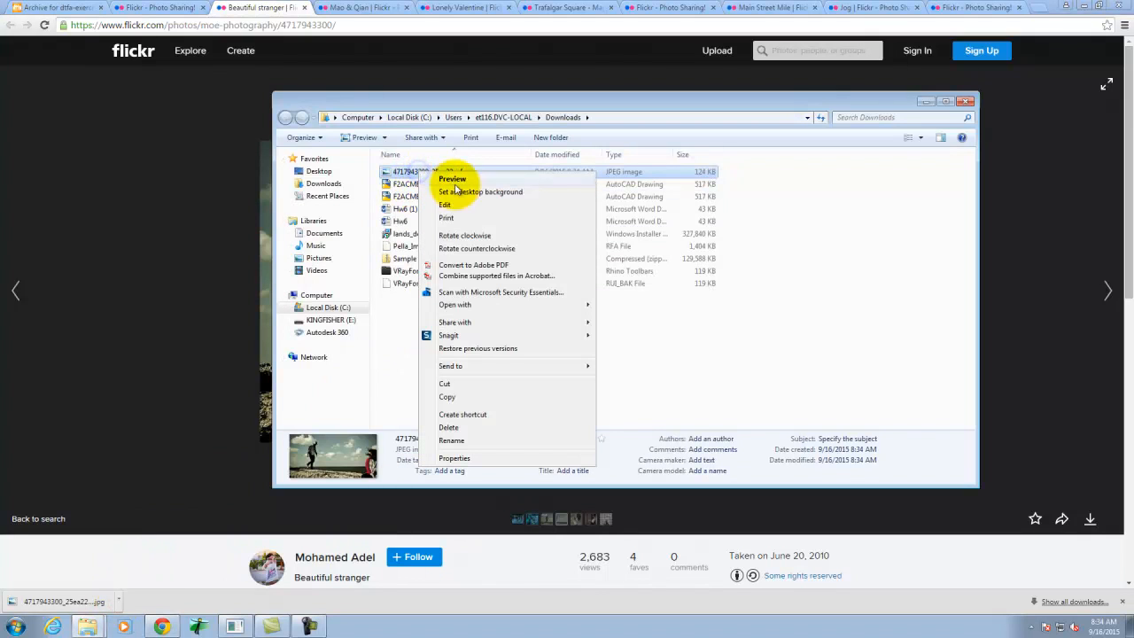
left_click(450, 398)
- Create a folder named Ex109 in the Dropbox A135 folder on the KINGFISHER (E:) drive
left_click(329, 319)
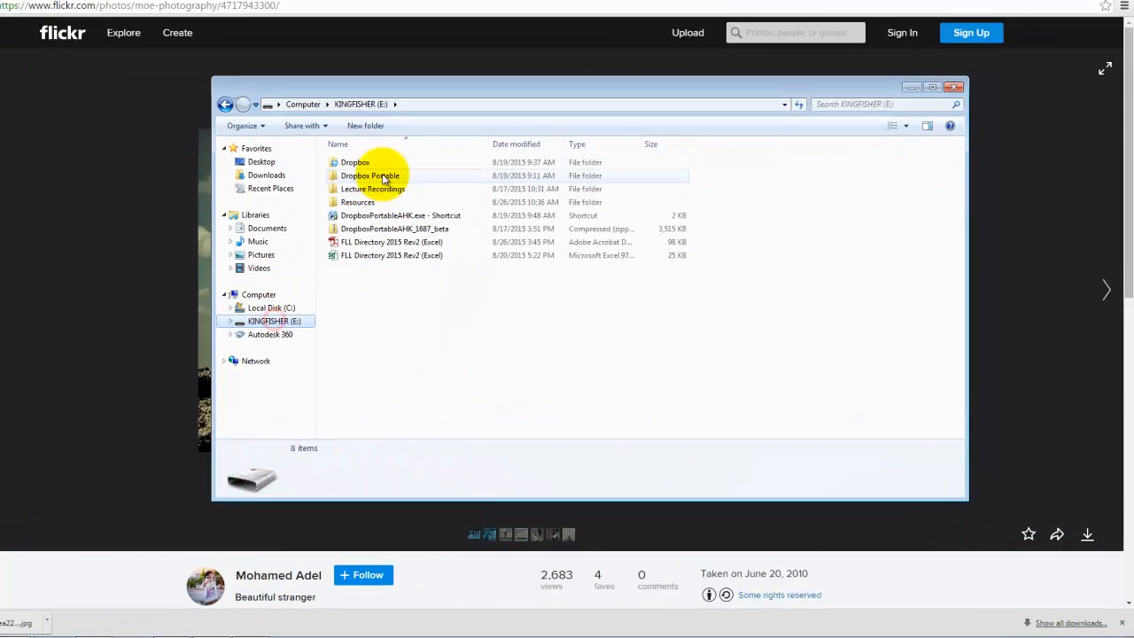
double_click(378, 166)
double_click(370, 166)
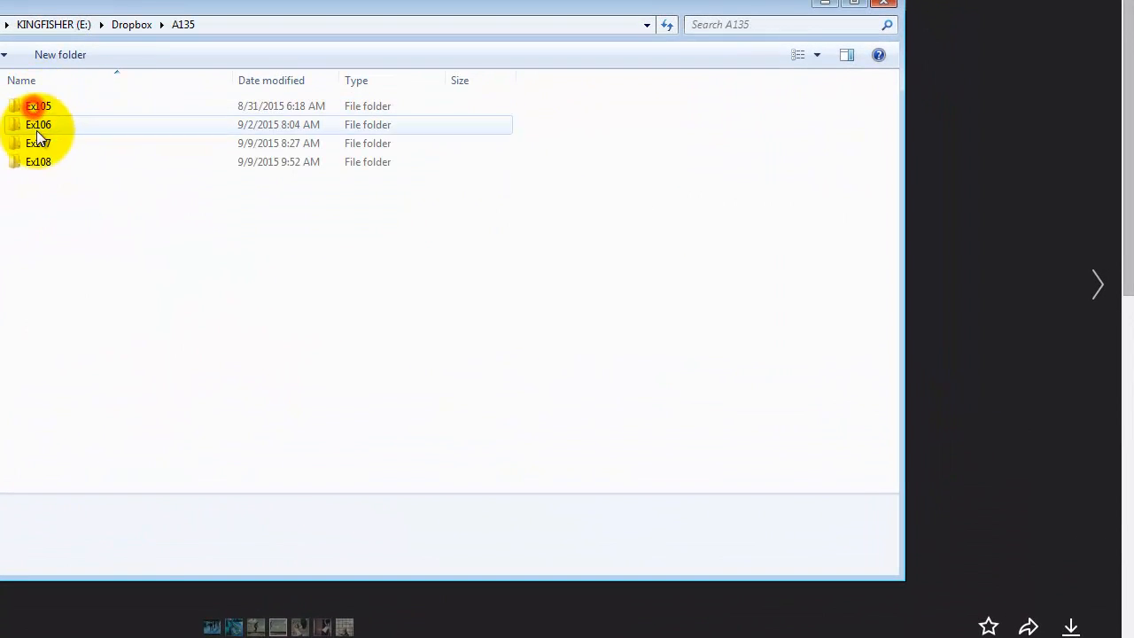
left_click(58, 55)
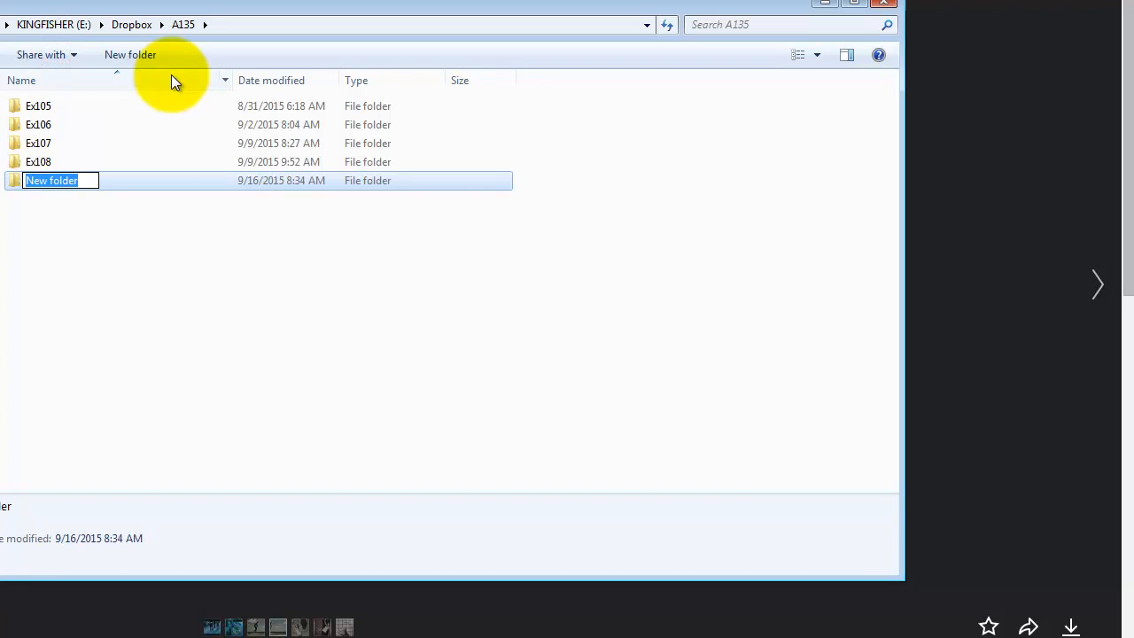
type("Ex109")
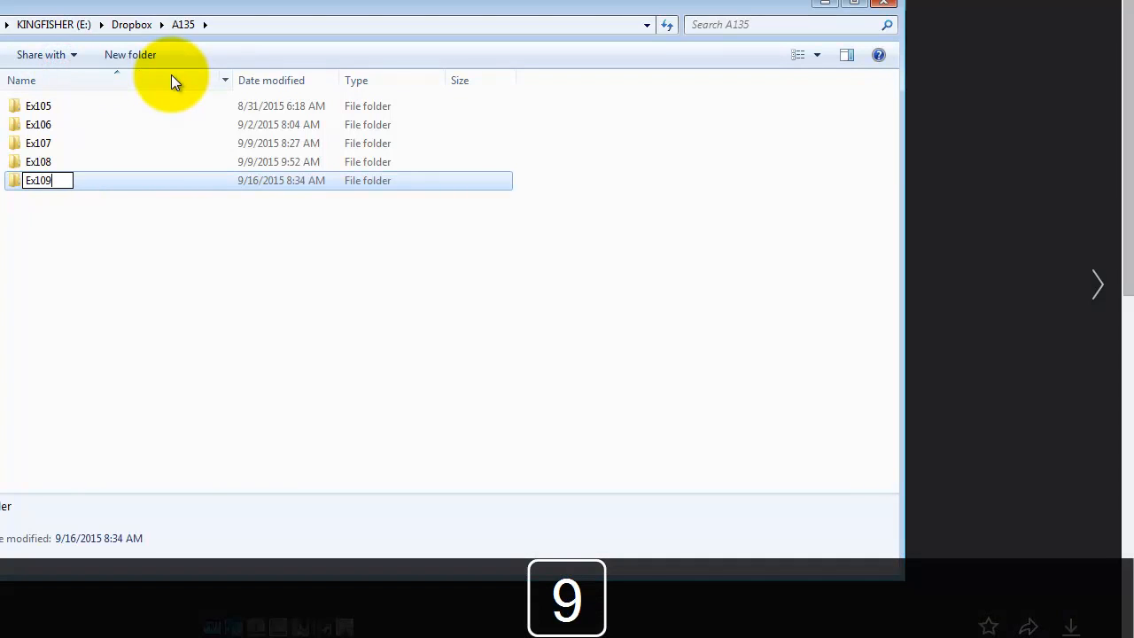
left_click(125, 181)
- Open the Ex109 folder and paste the copied JPEG into it
double_click(125, 181)
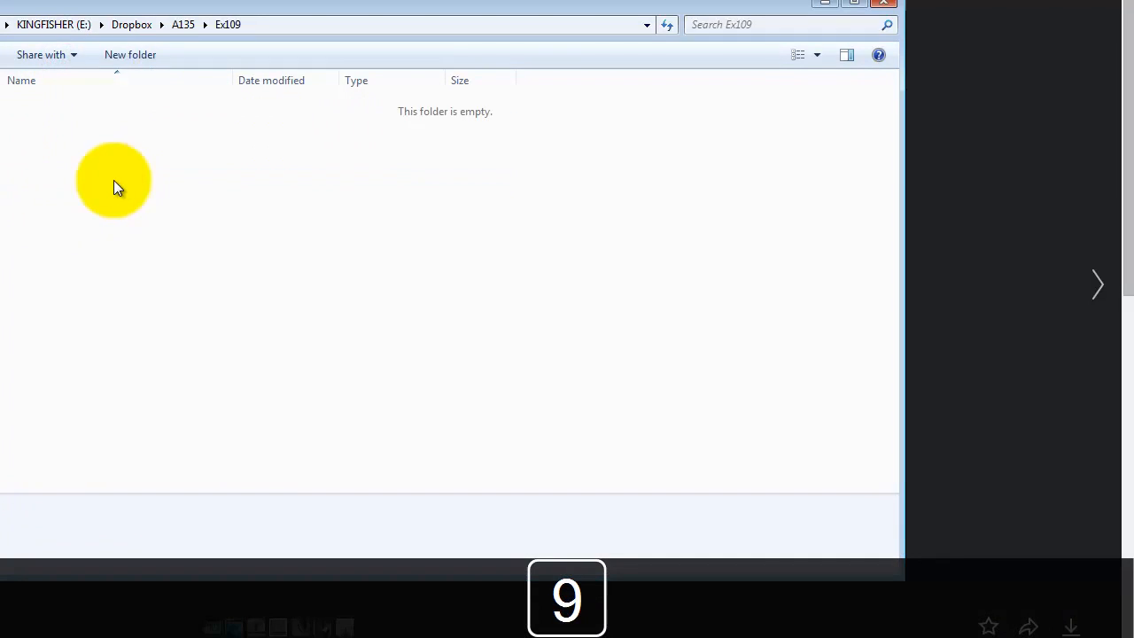
right_click(95, 196)
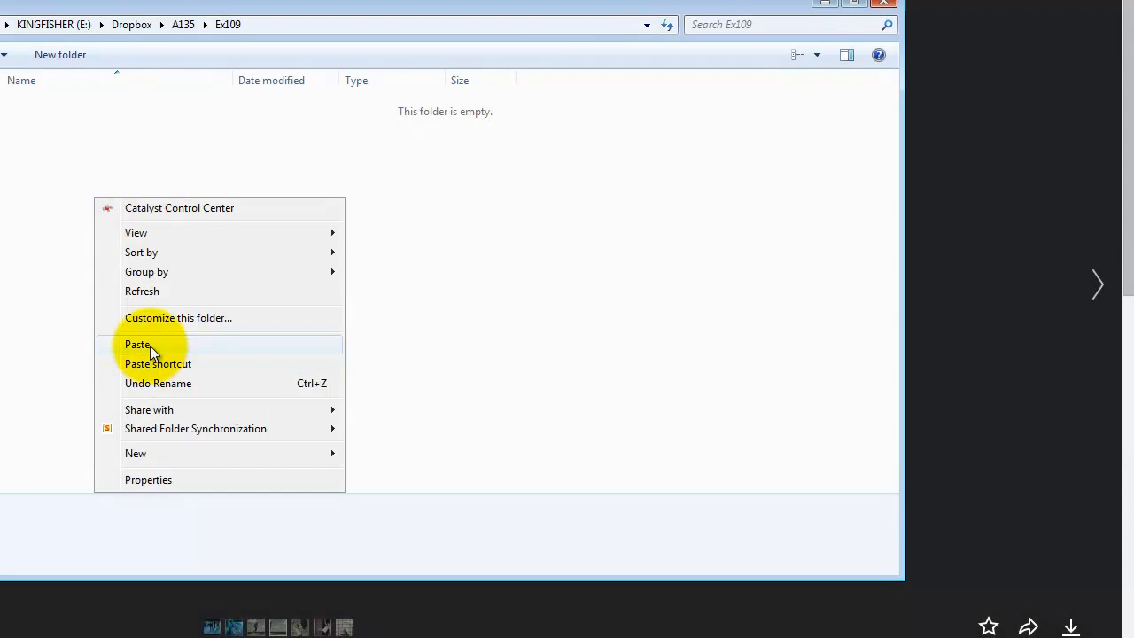
left_click(149, 344)
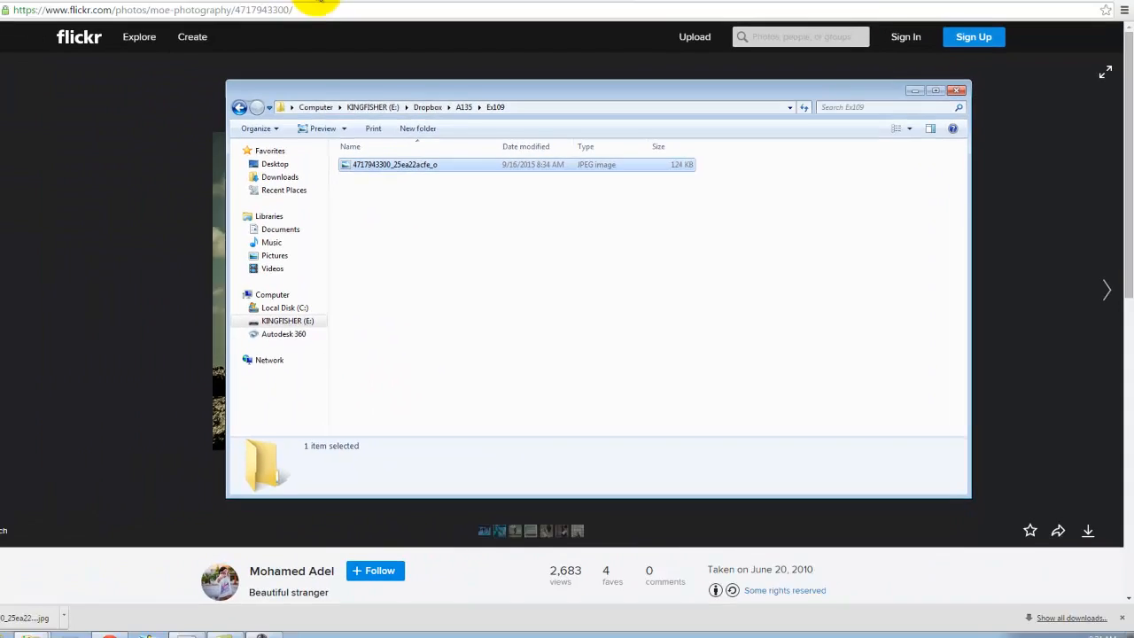
- Download the photo of the couple standing on the beach in its original size
left_click(359, 7)
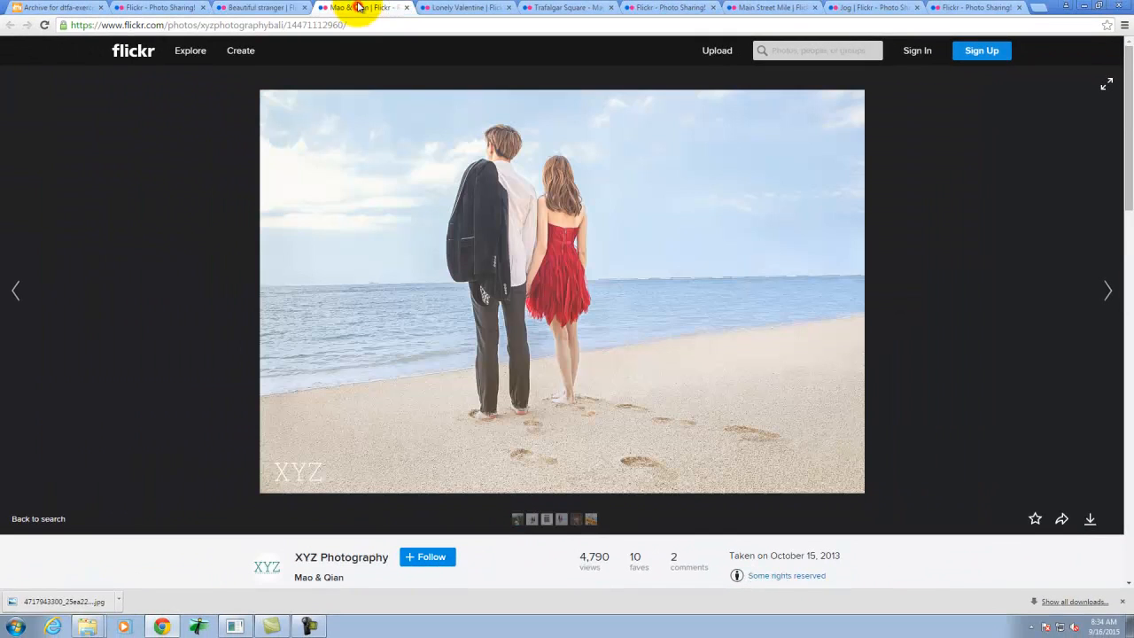
left_click(1087, 521)
left_click(1073, 471)
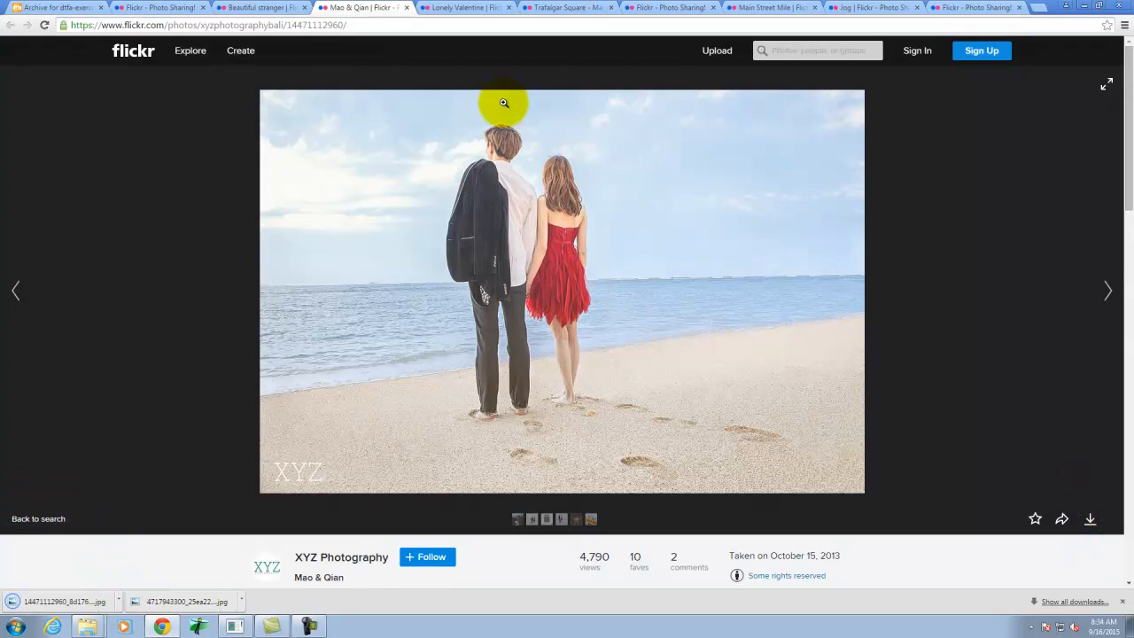
- Download the "Lonely Valentine" photo in its original size
left_click(452, 7)
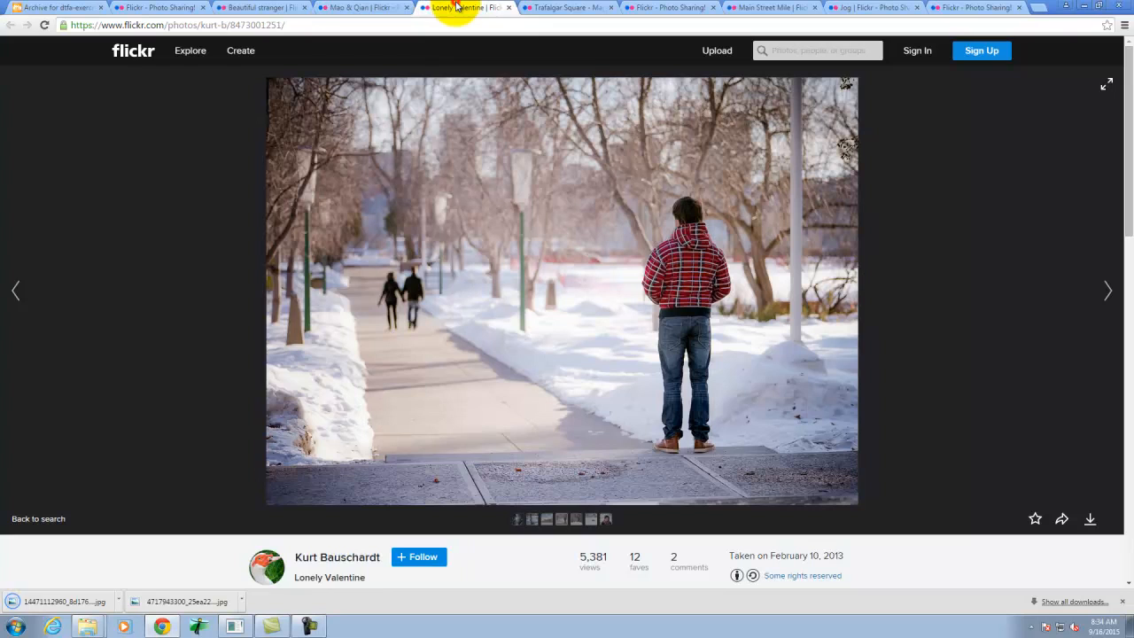
left_click(1090, 518)
left_click(1072, 470)
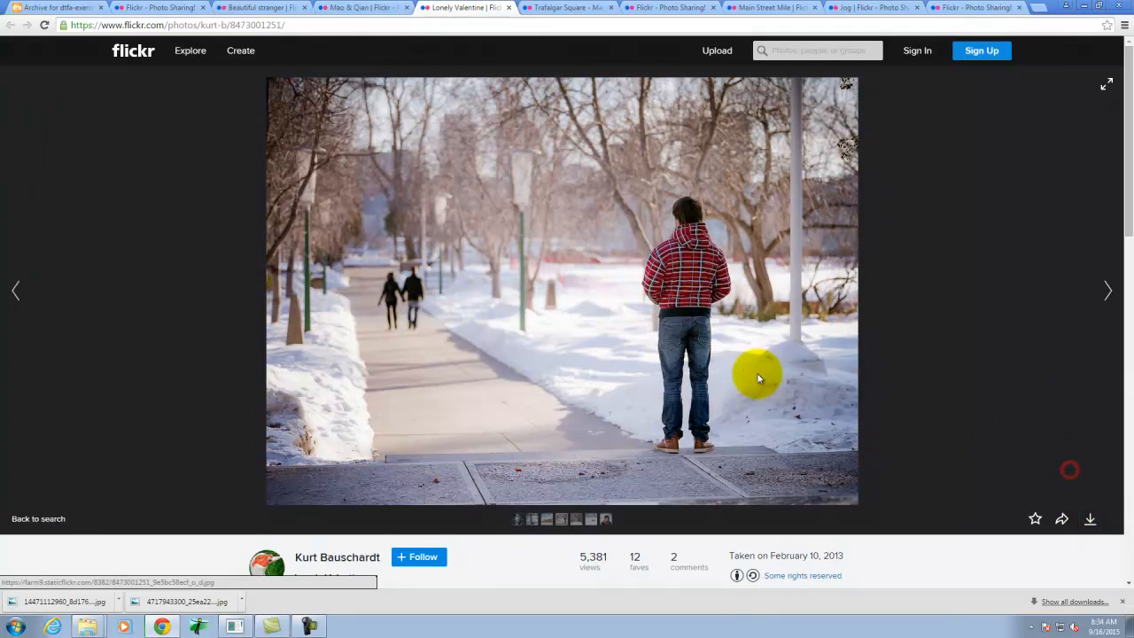
- Check the full figure in the "Trafalgar Square" photo and download the photo in its original size
left_click(572, 9)
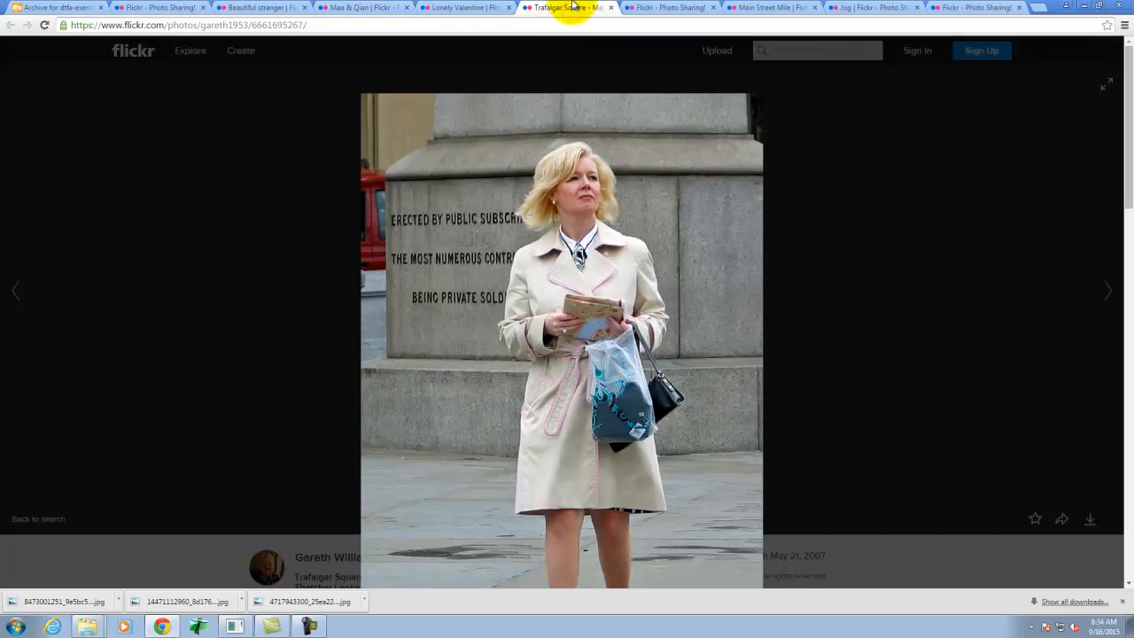
scroll(595, 304, "down", 3)
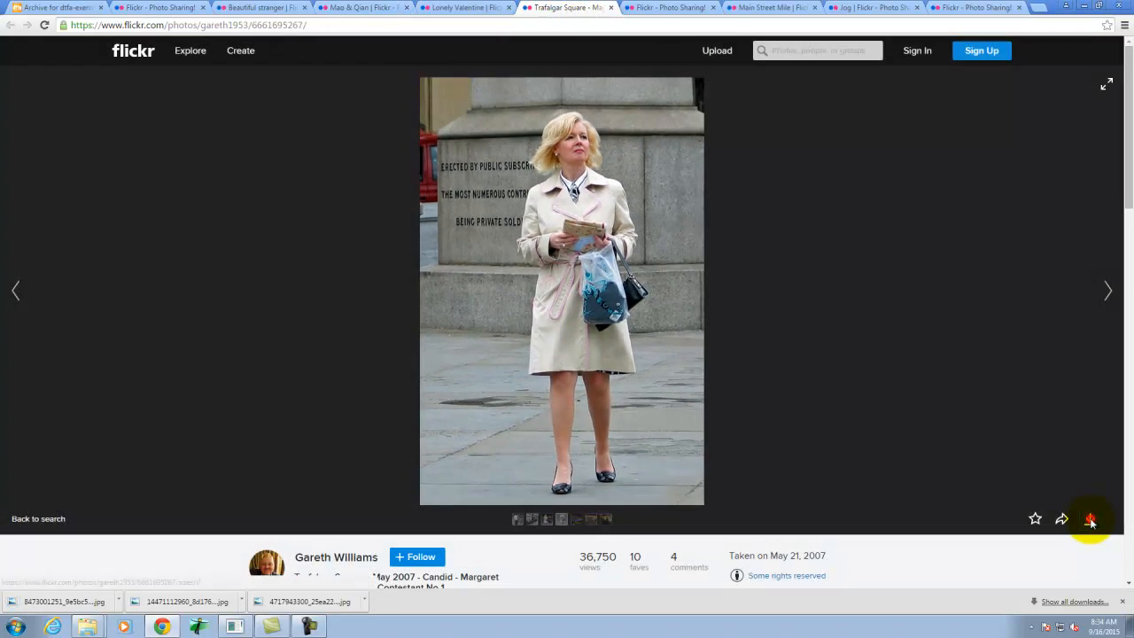
left_click(1091, 522)
left_click(1072, 471)
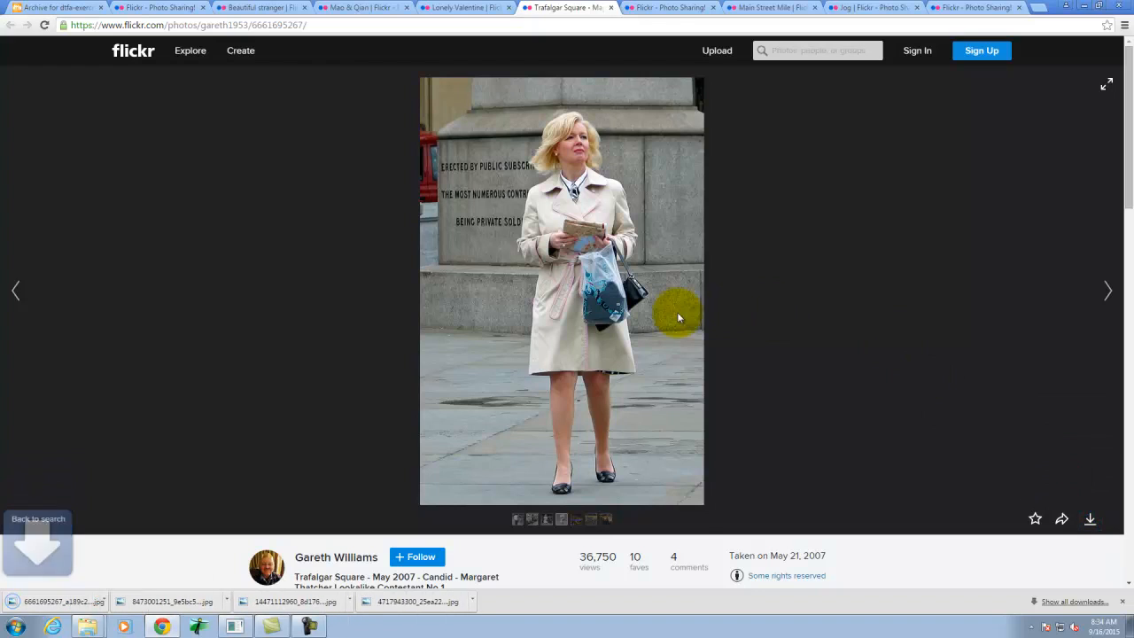
- Find the "Jog" photo of the two runners among the open pages and download it in its original size
left_click(674, 7)
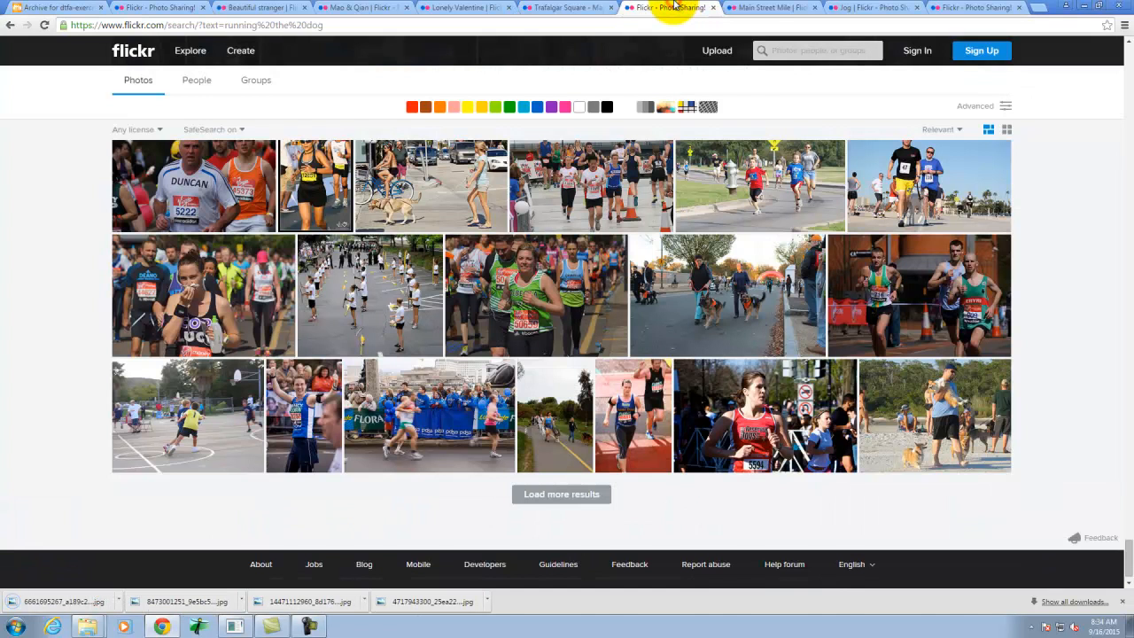
left_click(773, 6)
left_click(863, 7)
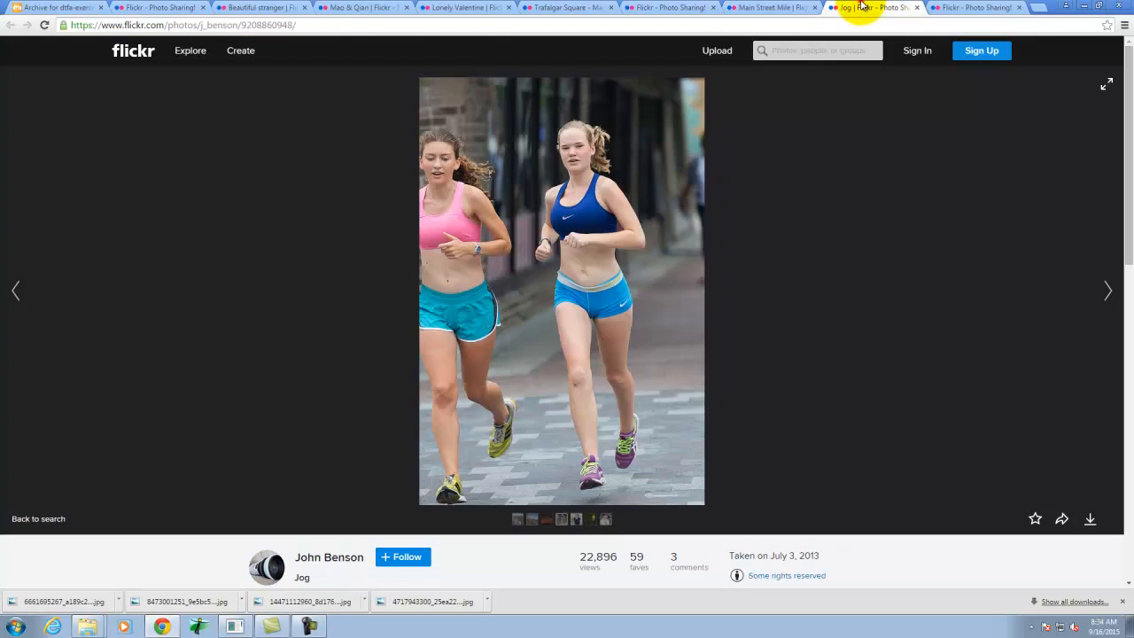
left_click(1089, 518)
left_click(1072, 470)
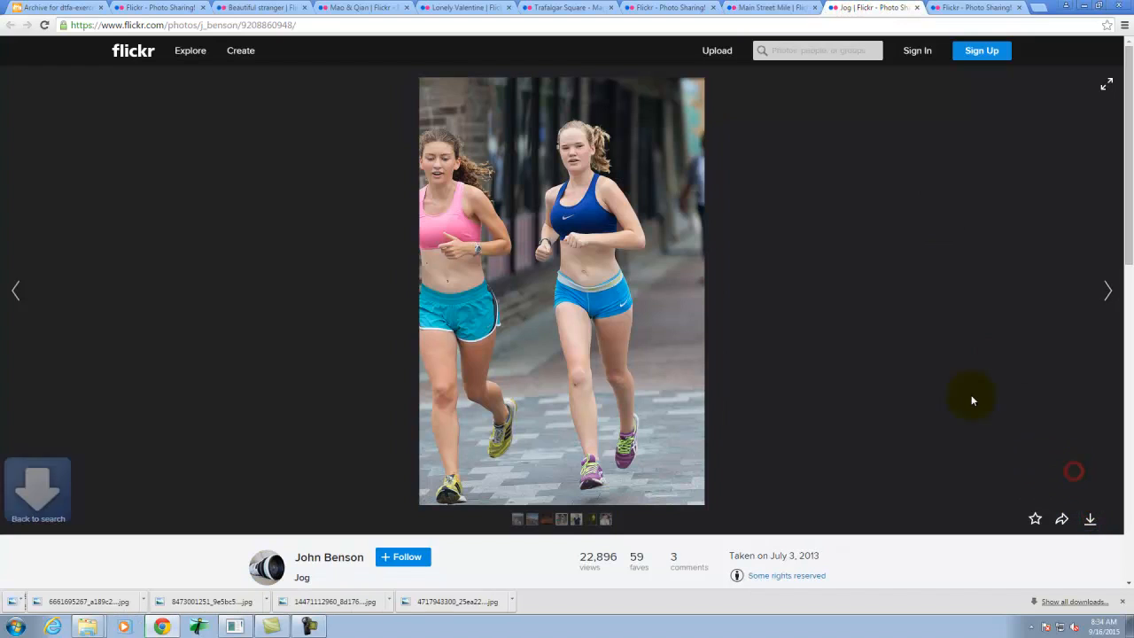
left_click(983, 7)
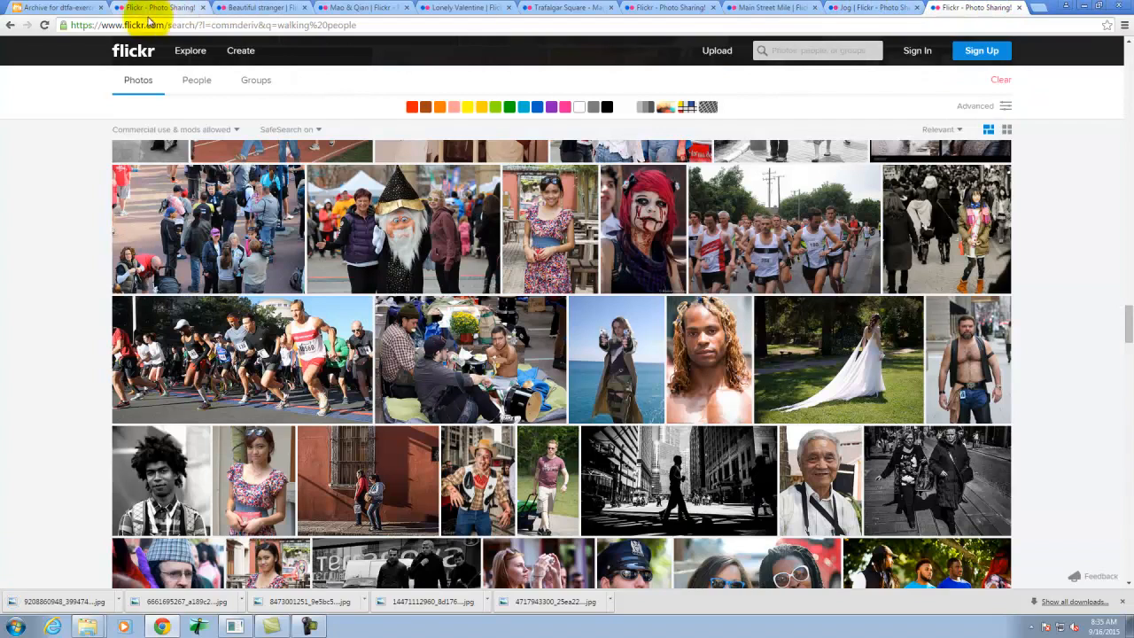
left_click(53, 8)
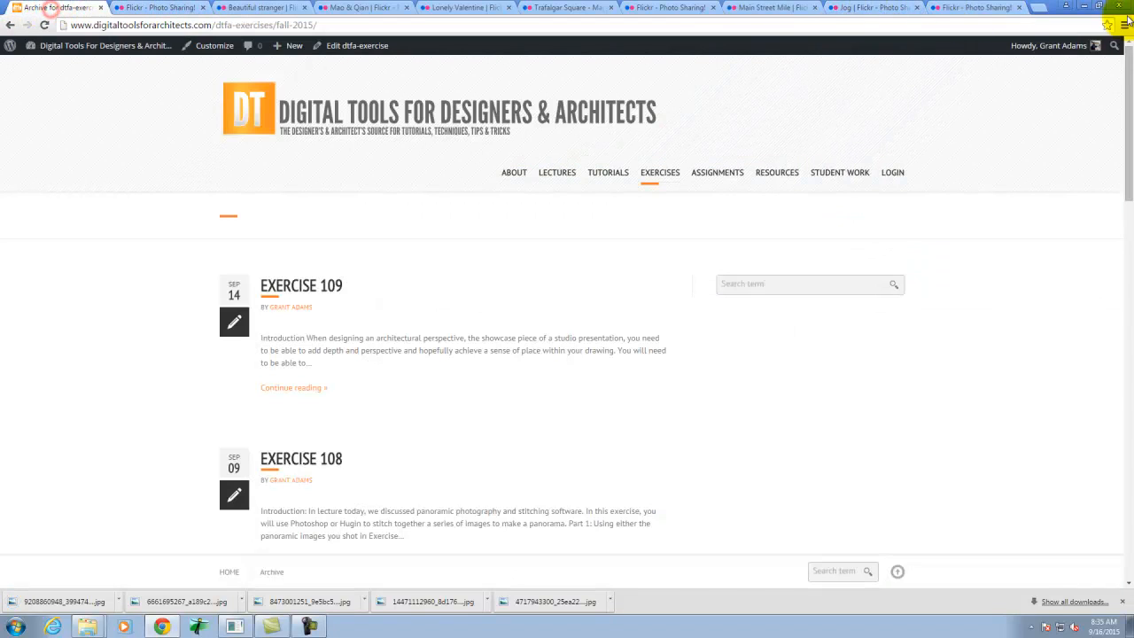
left_click(1087, 6)
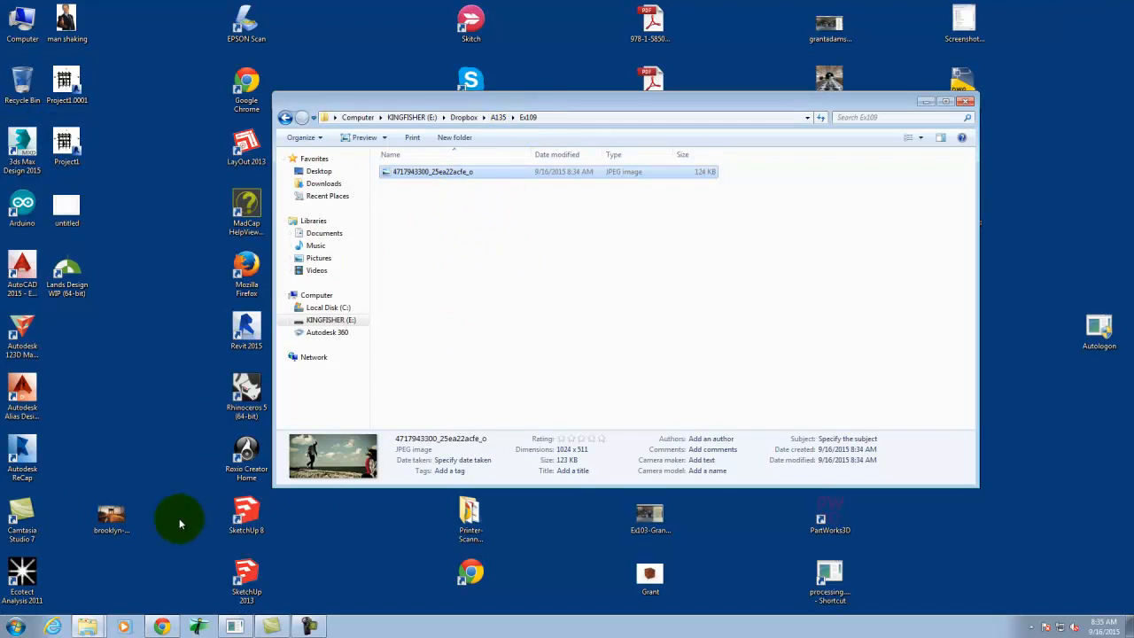
left_click(15, 626)
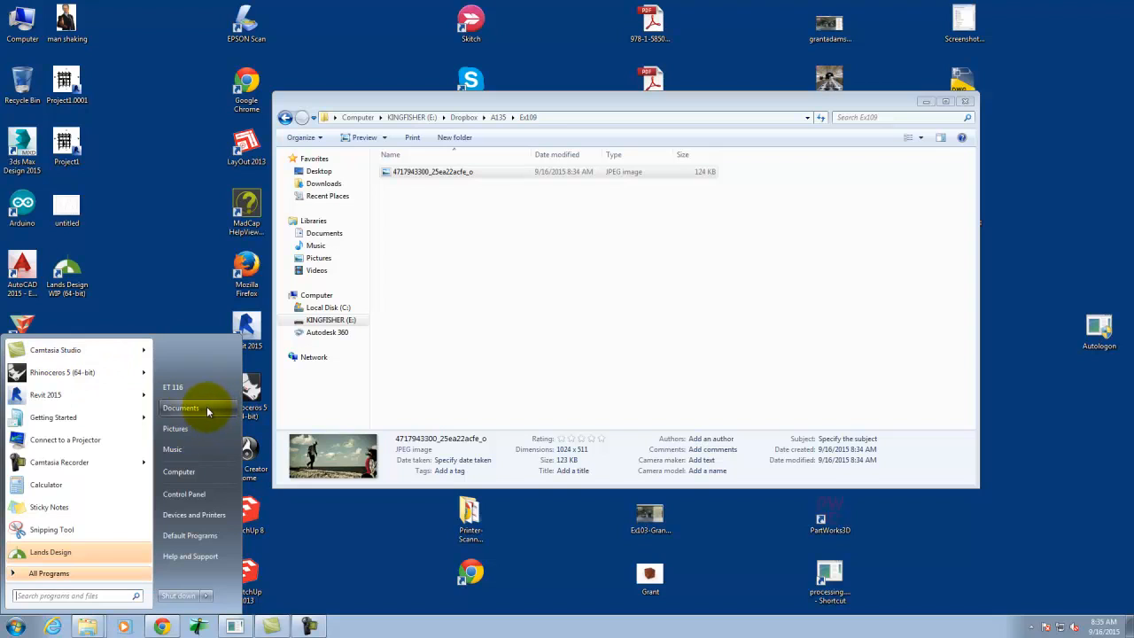
left_click(157, 628)
- Show the downloaded photos in the Downloads folder and copy all five JPEG images
left_click(114, 601)
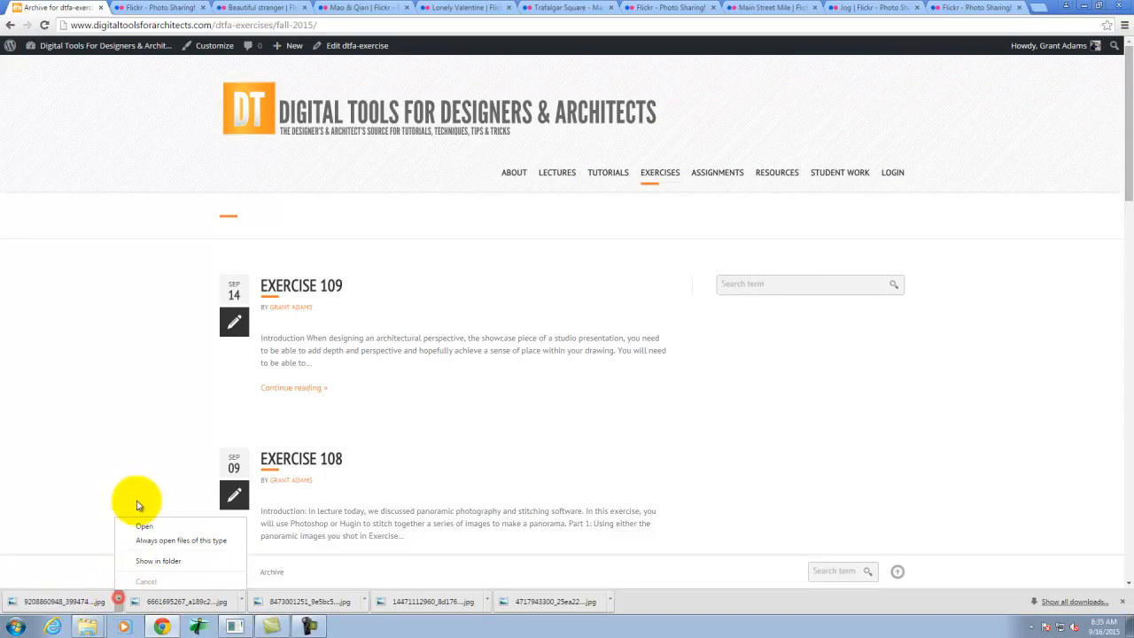
left_click(185, 561)
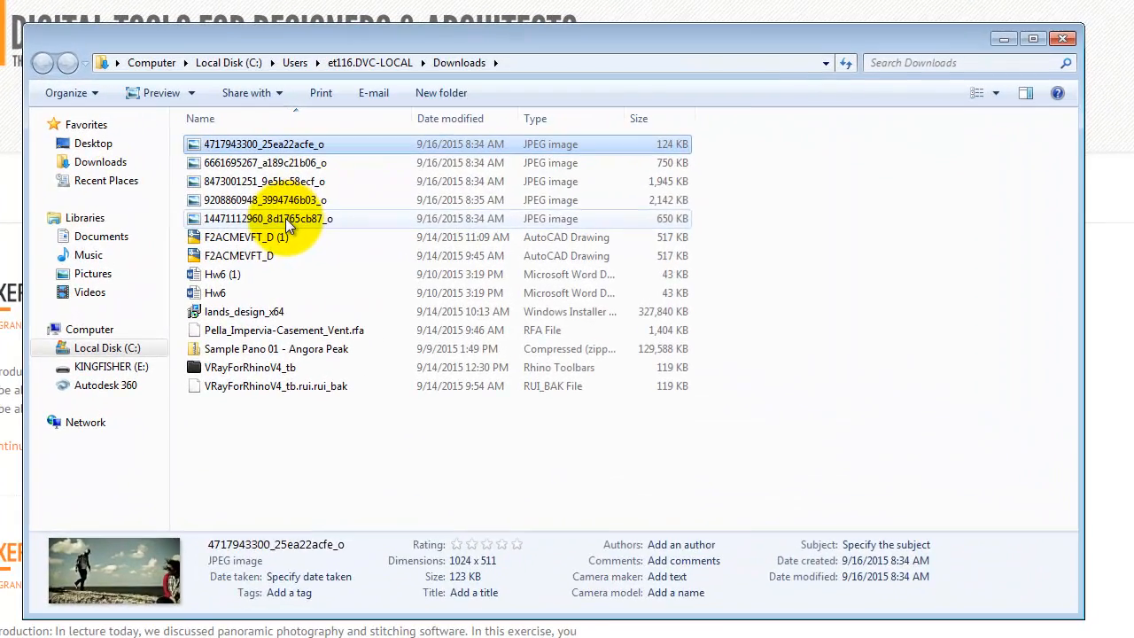
left_click(460, 236, "shift")
right_click(289, 200)
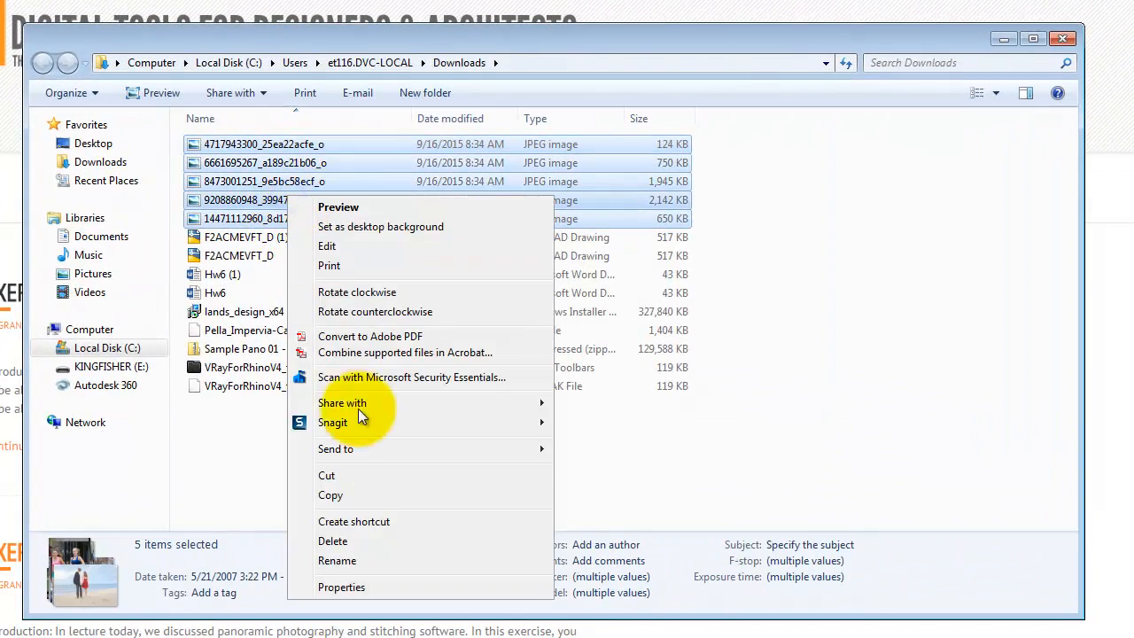
left_click(359, 496)
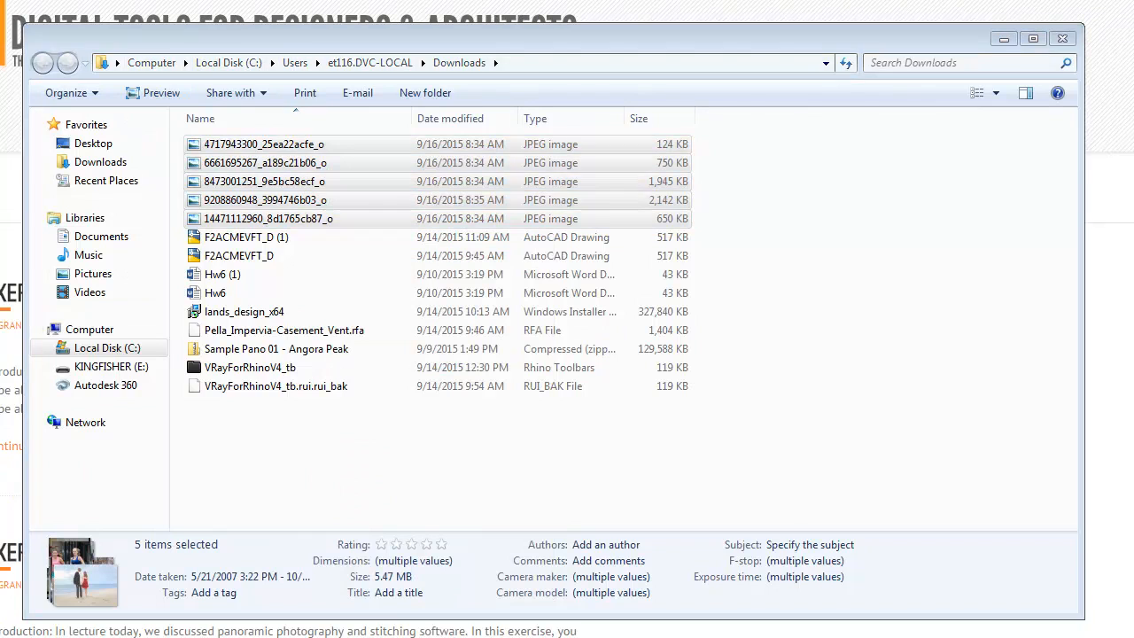
- Paste the five copied images into the Ex109 folder, replacing the file with the same name
key("alt+Tab")
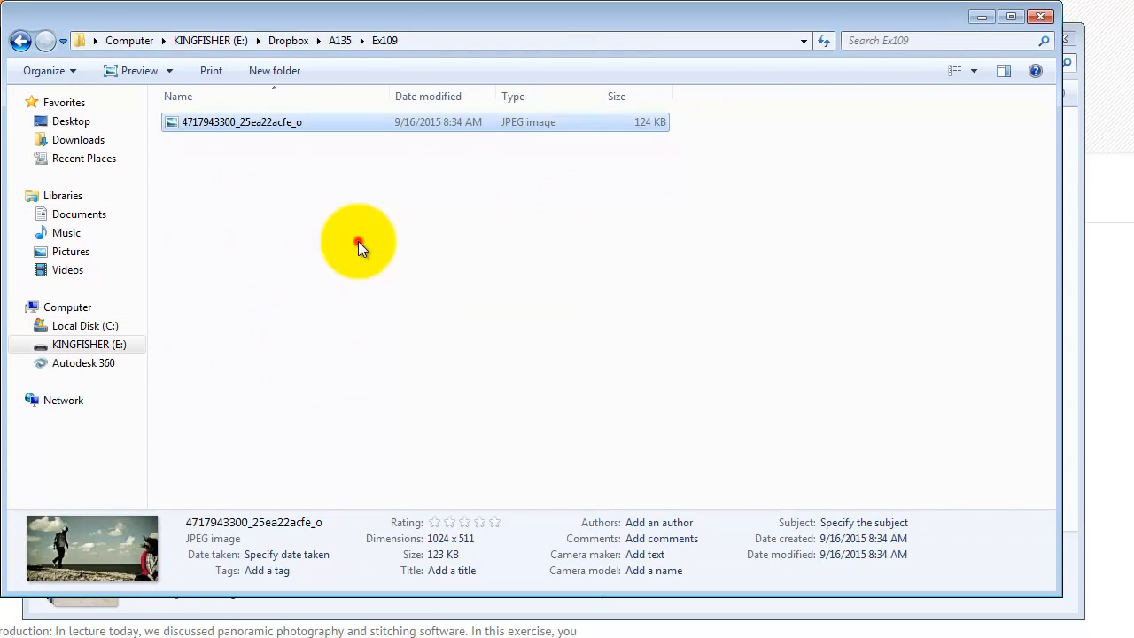
left_click(362, 217)
right_click(362, 217)
left_click(419, 366)
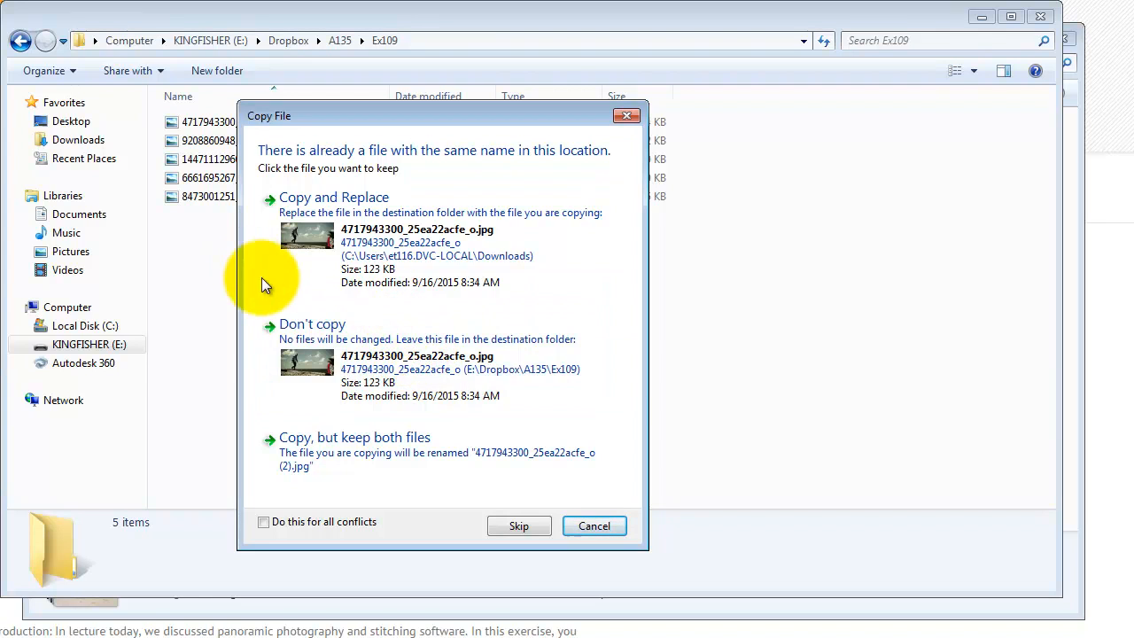
left_click(327, 197)
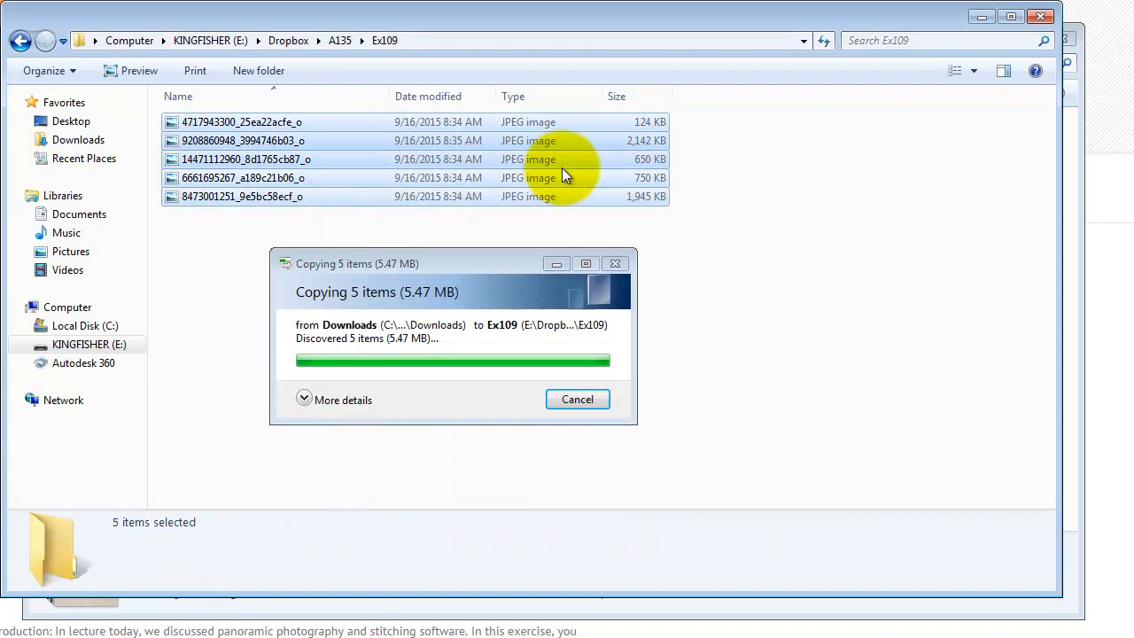
left_click(303, 331)
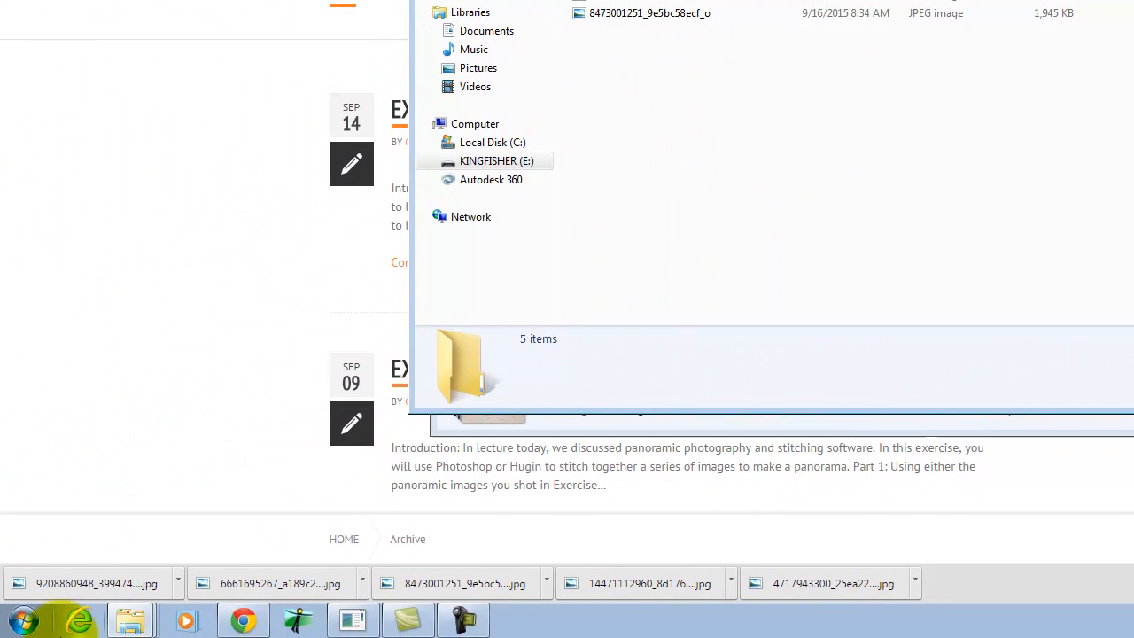
- Launch Adobe Photoshop CS6 (64 Bit) from the Adobe Design Standard CS6 programs
left_click(23, 621)
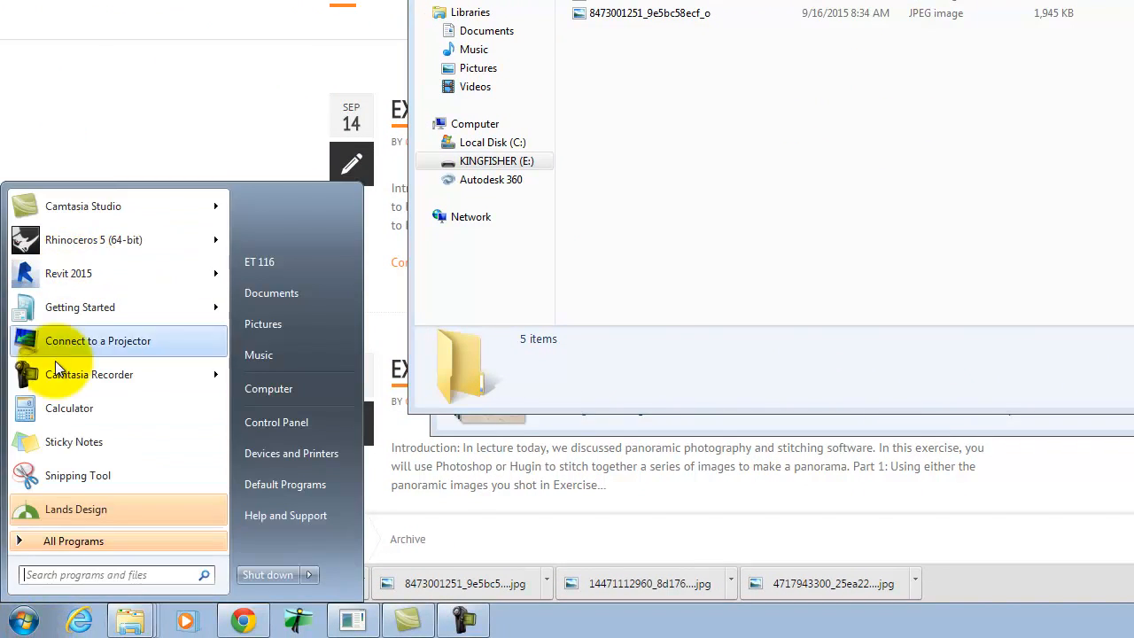
left_click(53, 543)
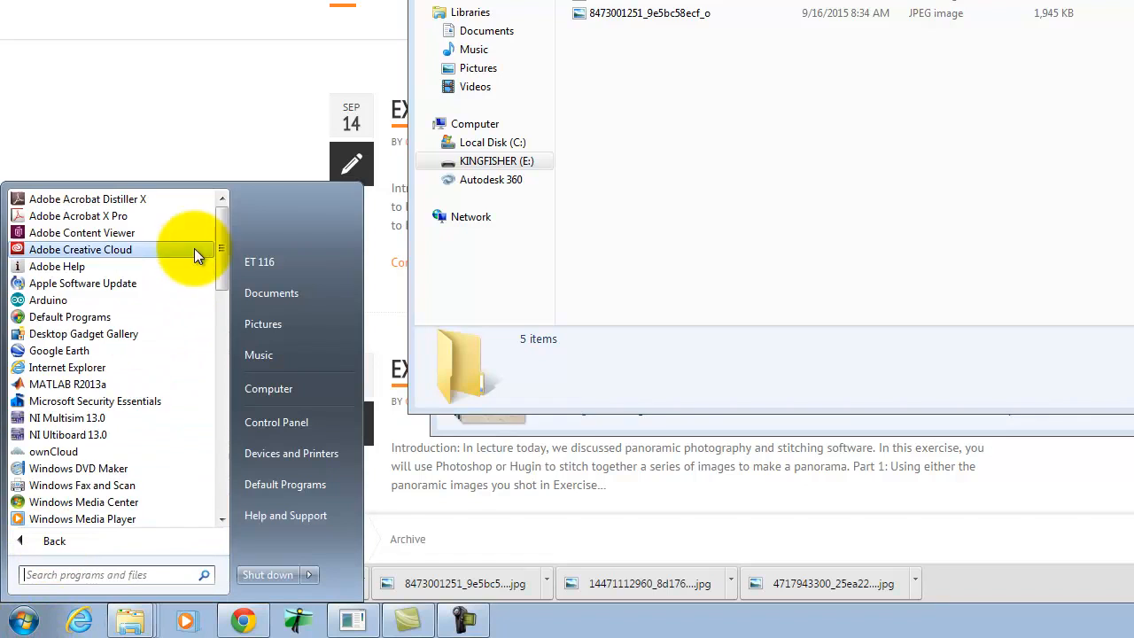
left_click_drag(225, 240, 223, 290)
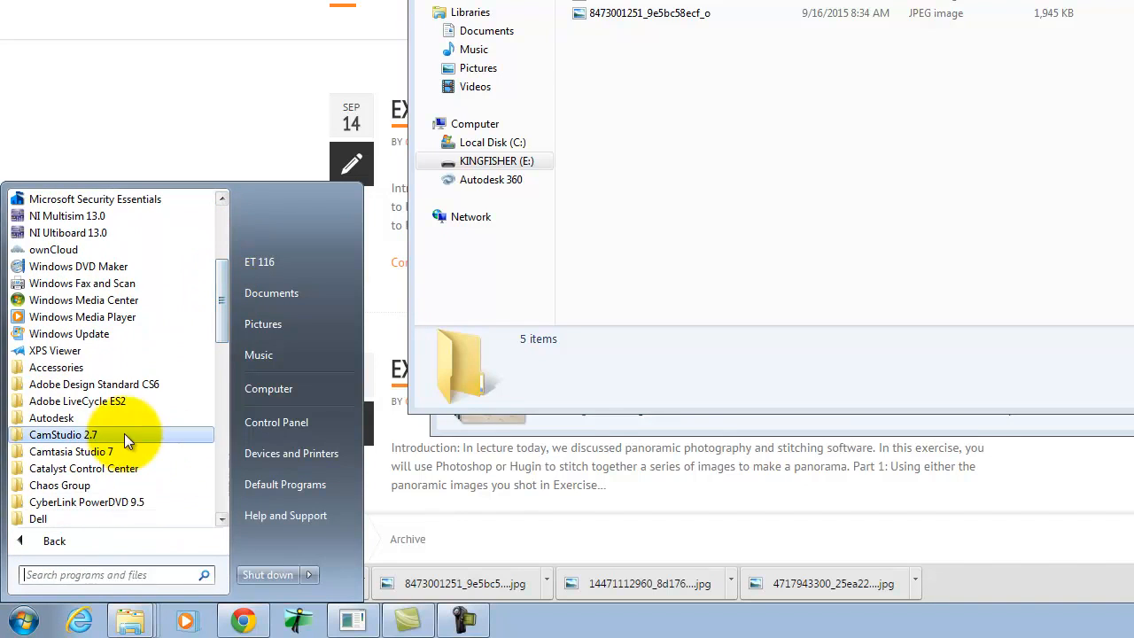
left_click(122, 388)
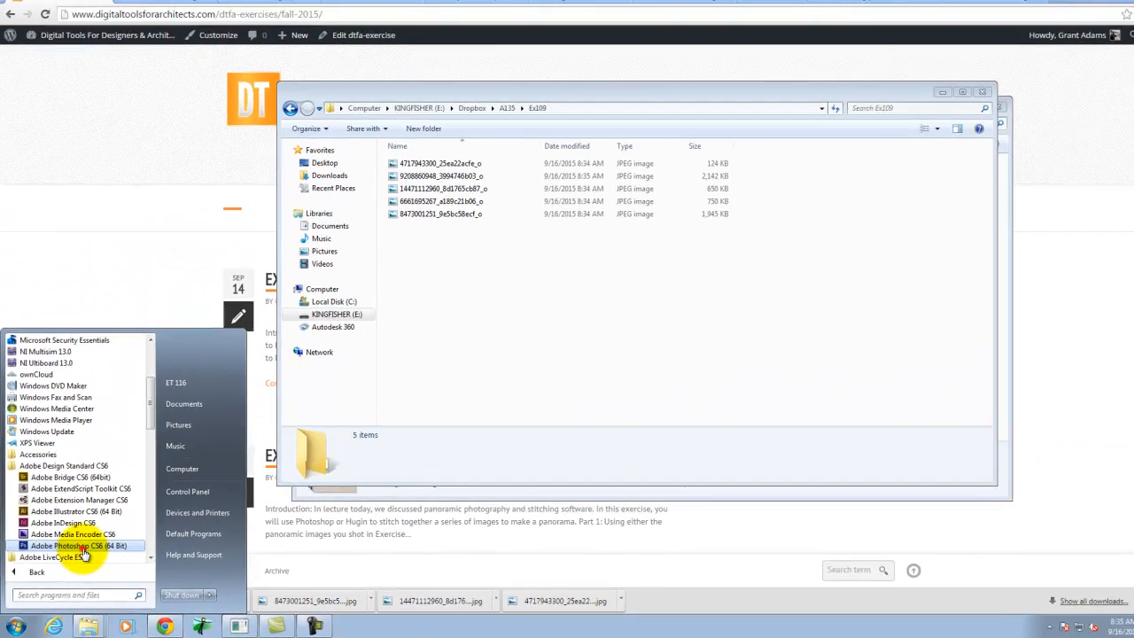
left_click(82, 549)
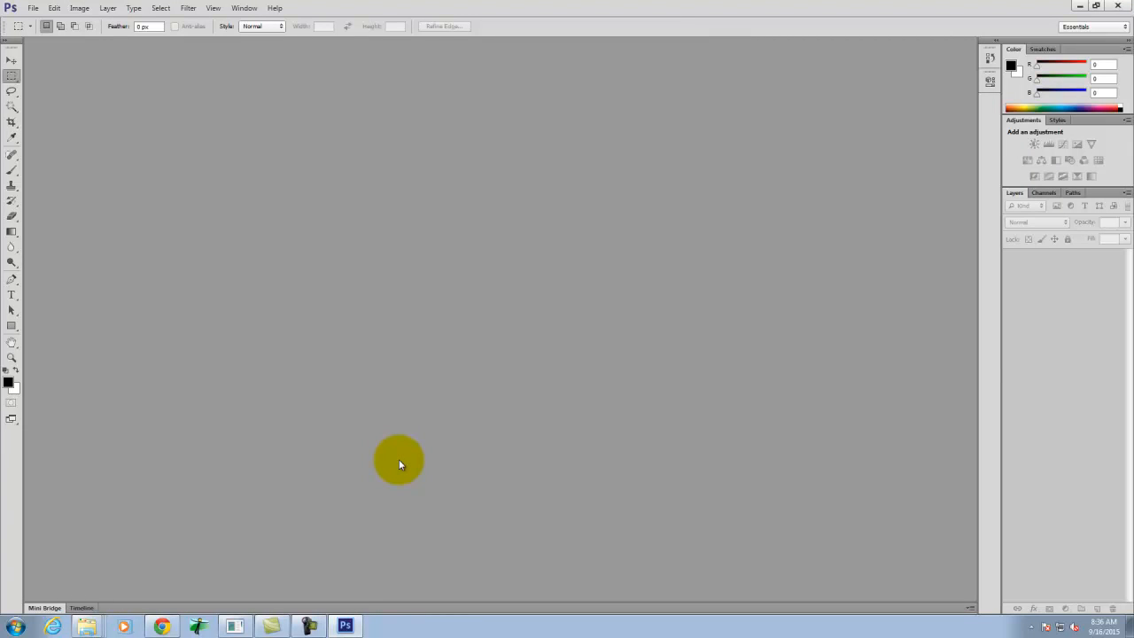
- Browse to the Ex109 folder in A135 for opening a file and display its images as large icons
left_click(33, 8)
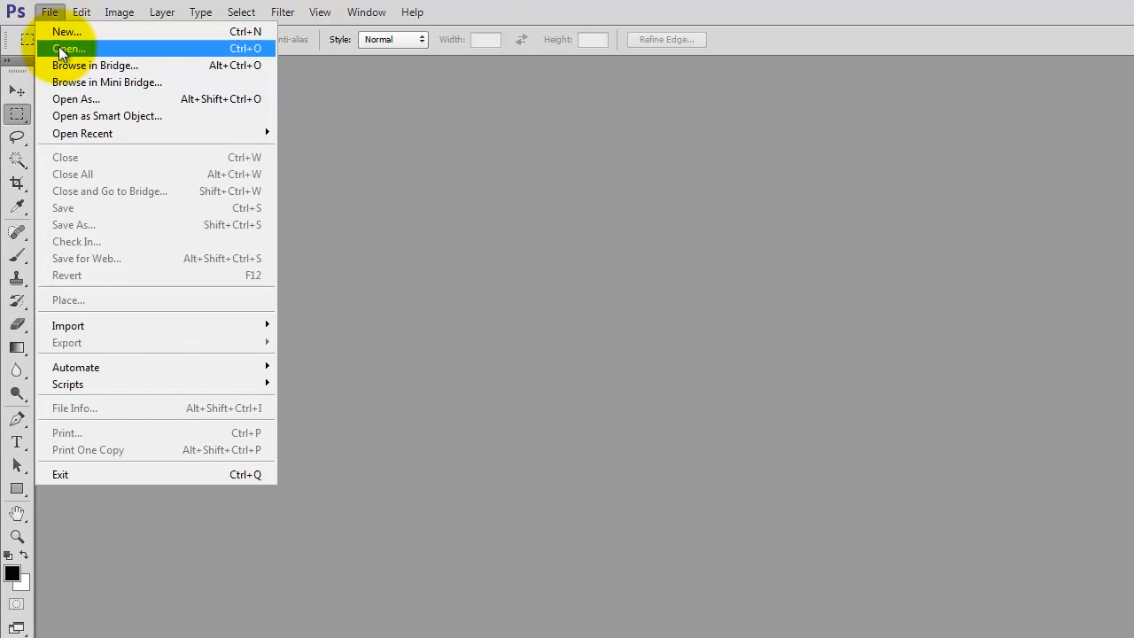
left_click(59, 48)
left_click(851, 211)
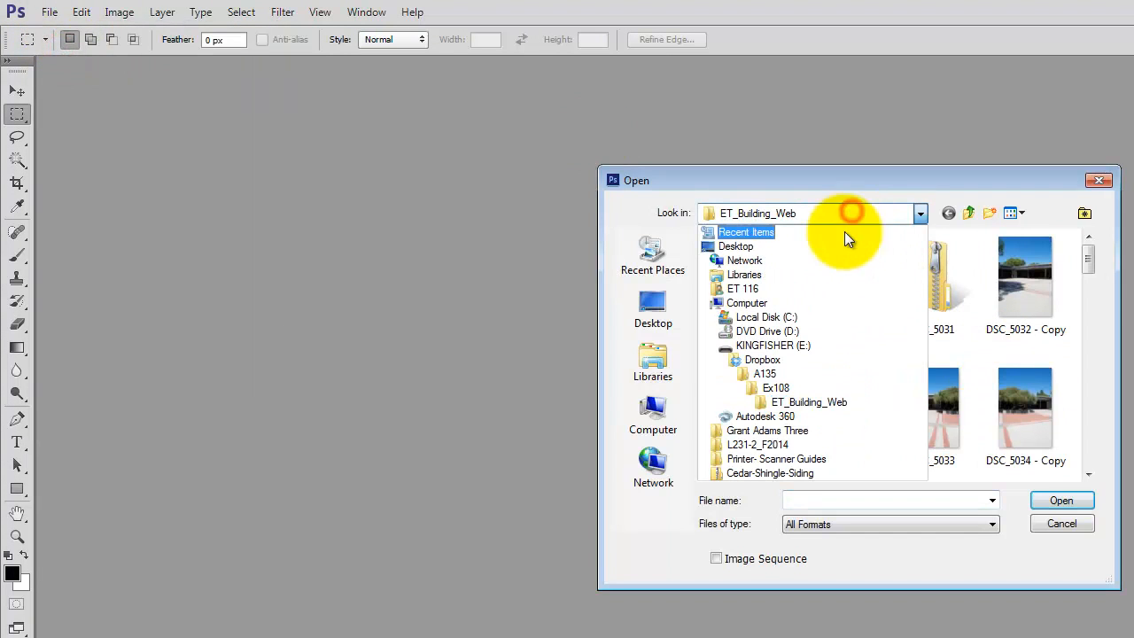
left_click(776, 388)
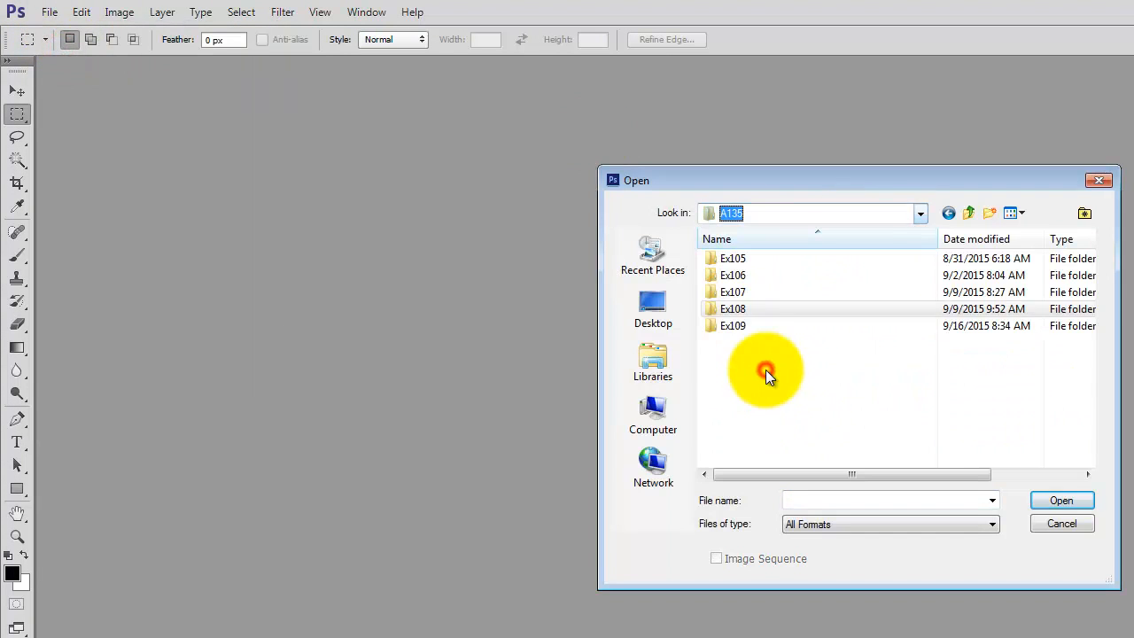
double_click(738, 328)
left_click(802, 258)
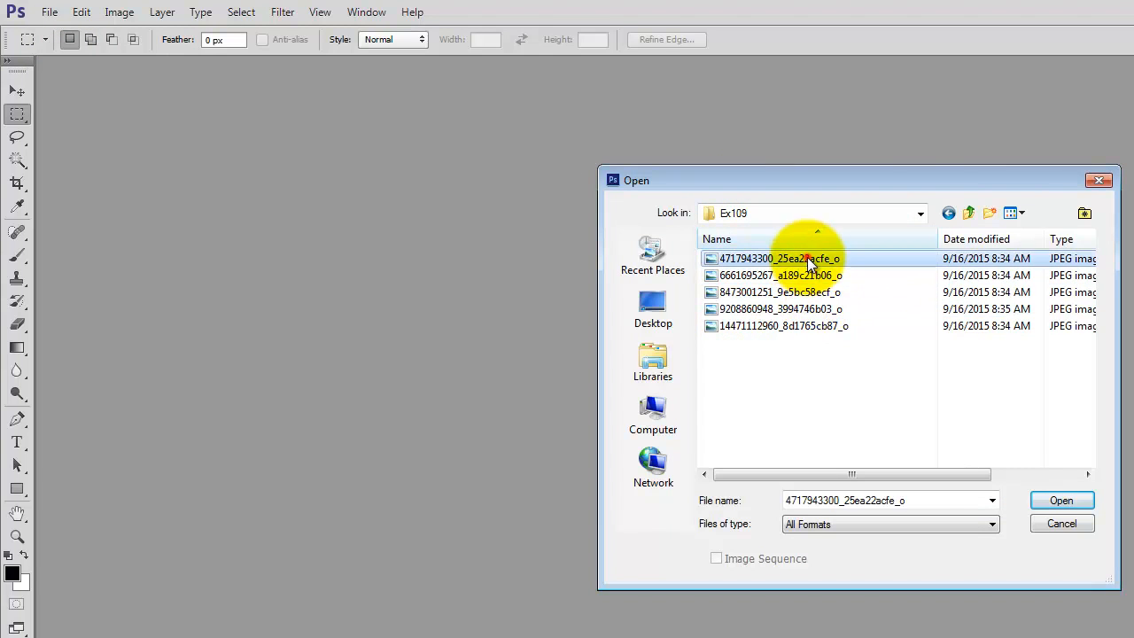
left_click(1025, 214)
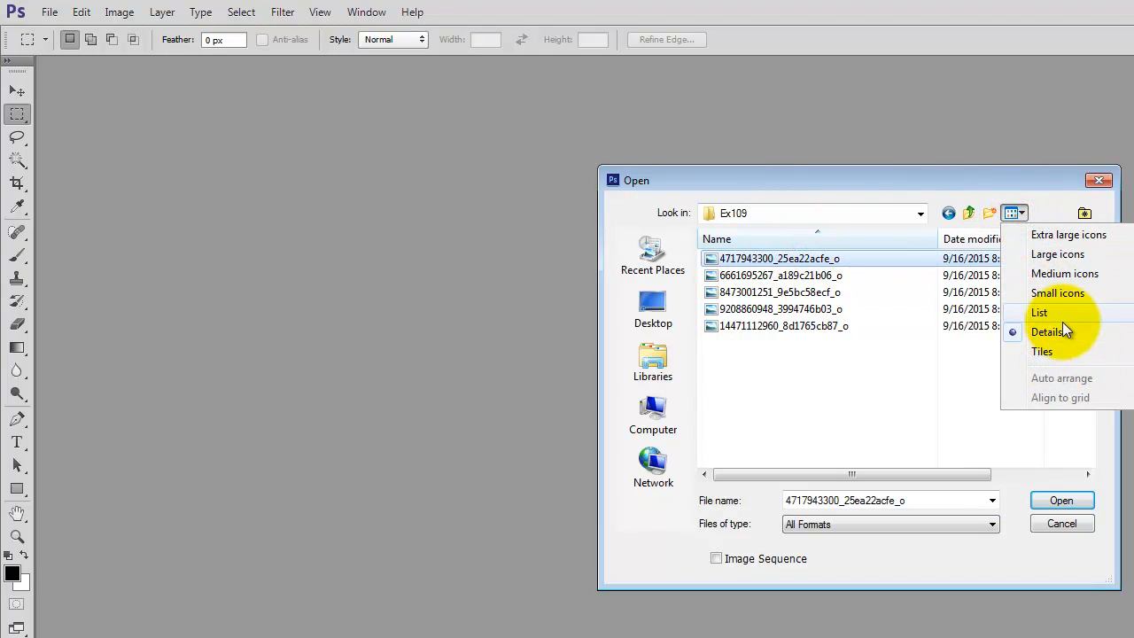
left_click(1070, 253)
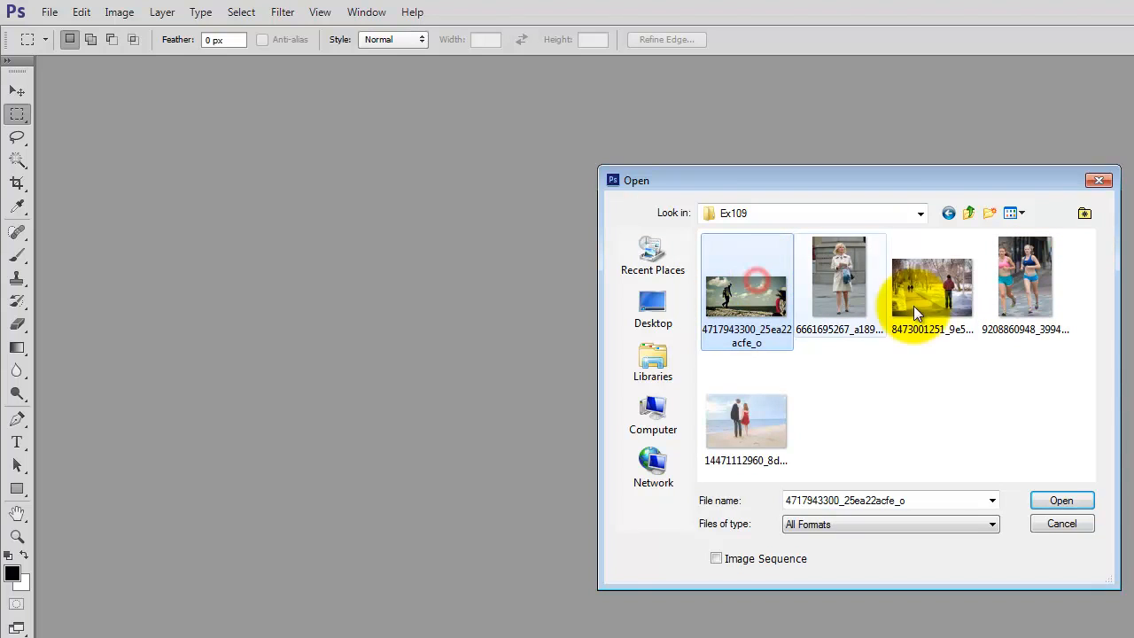
left_click(939, 283)
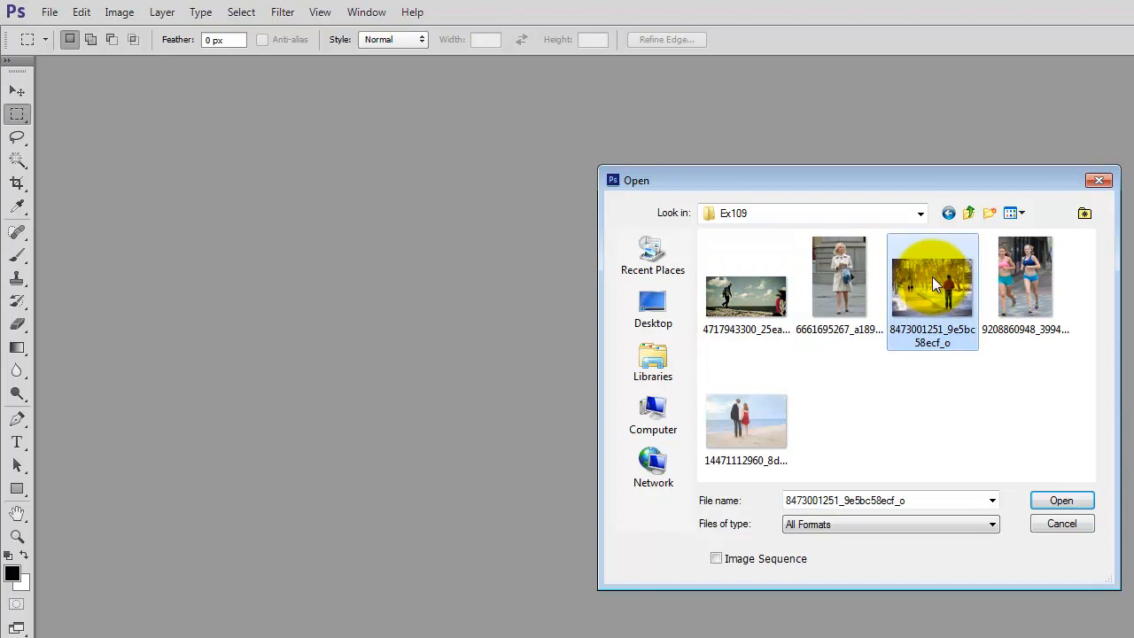
left_click(747, 314)
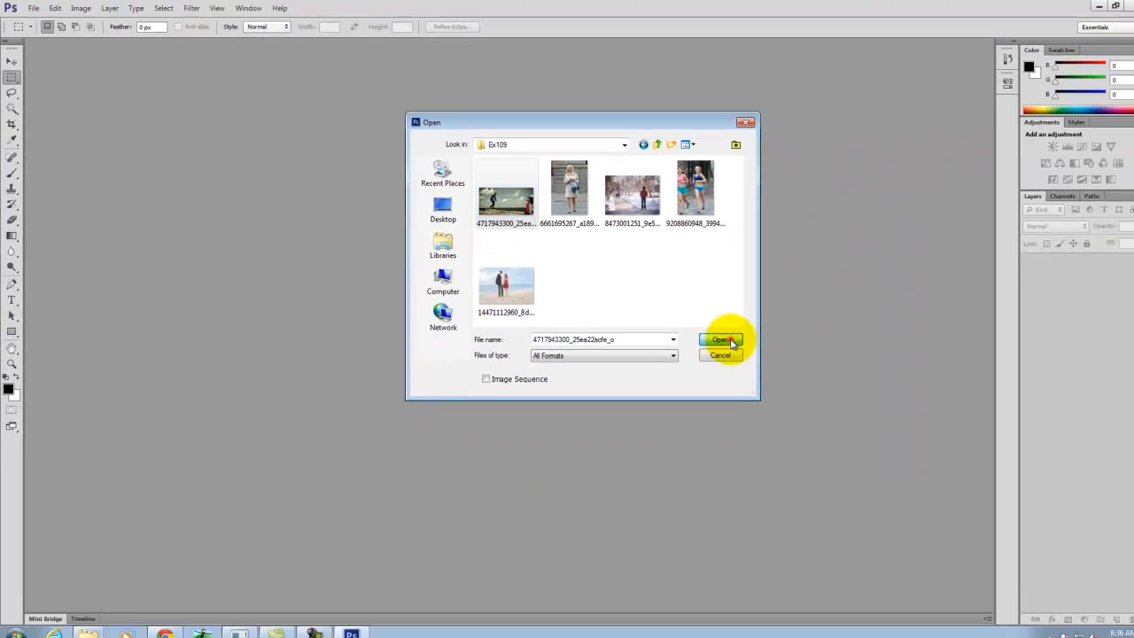
left_click(1062, 501)
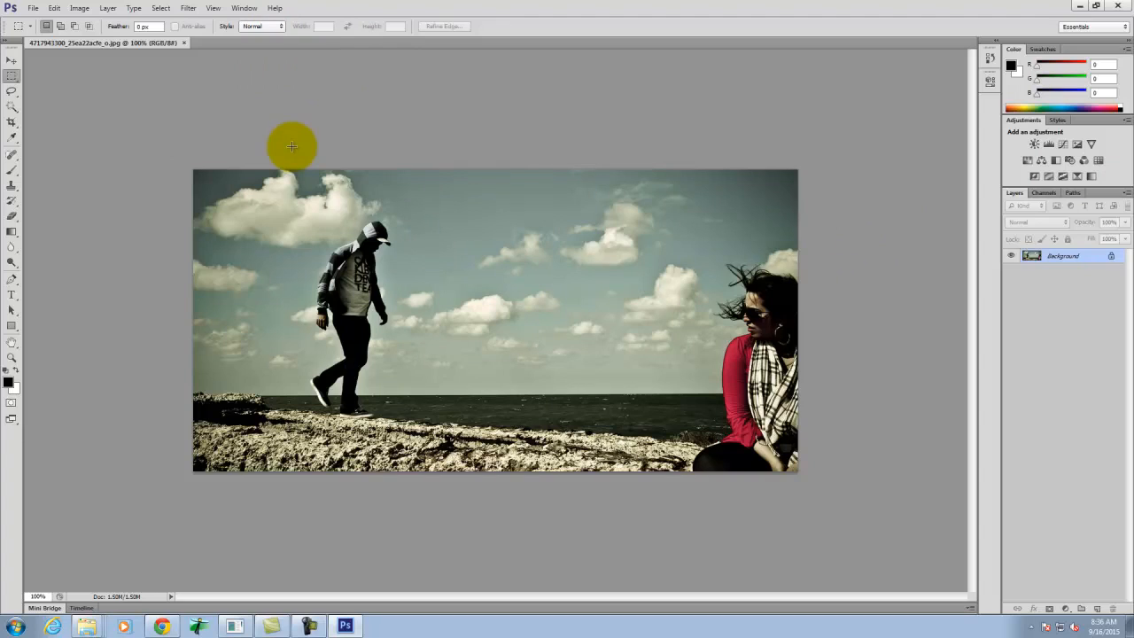
- Crop the shore photo tightly around the walking man, from just above his hood to just below his shoes
left_click(12, 124)
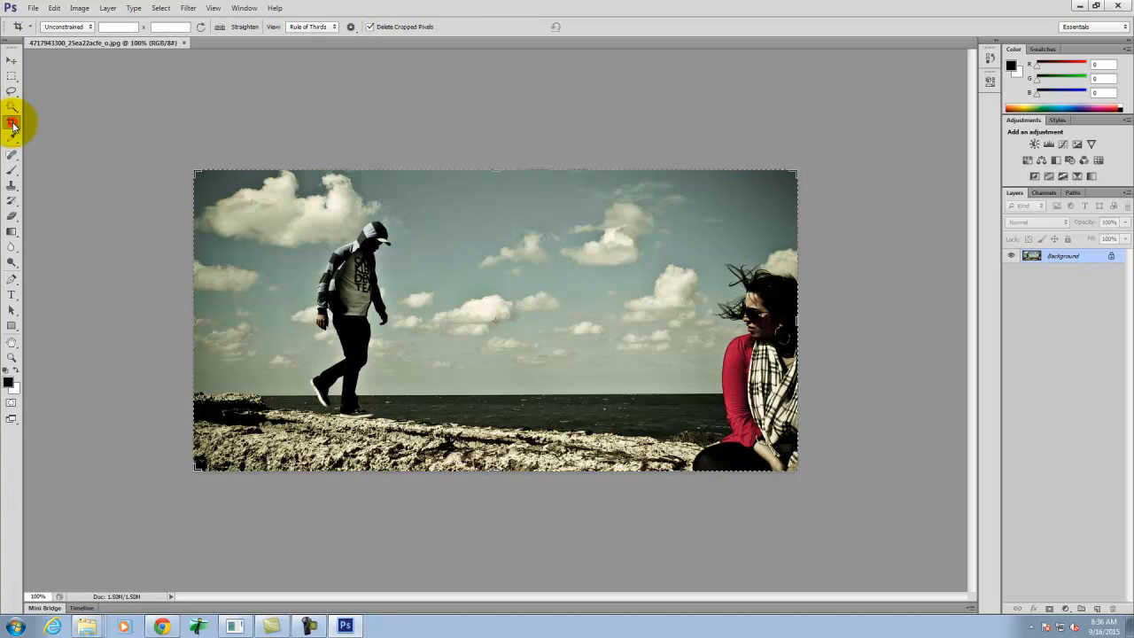
left_click_drag(173, 326, 281, 317)
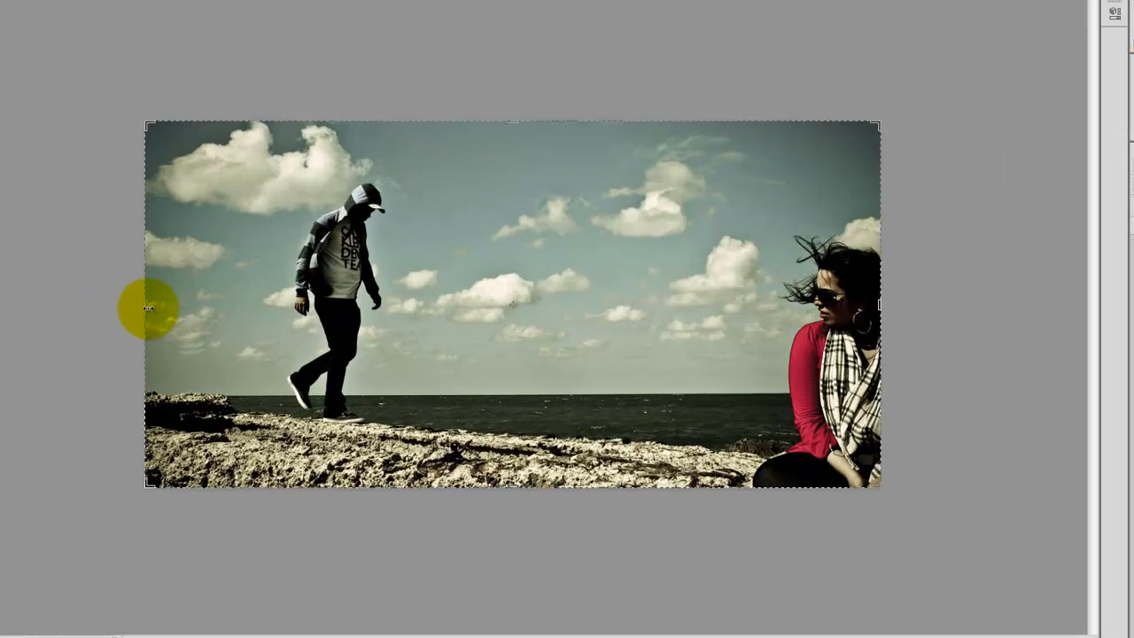
mouse_move(149, 277)
left_mouse_down()
mouse_move(157, 268)
mouse_move(165, 282)
left_mouse_up()
mouse_move(906, 283)
left_mouse_down()
mouse_move(922, 285)
mouse_move(605, 267)
left_mouse_up()
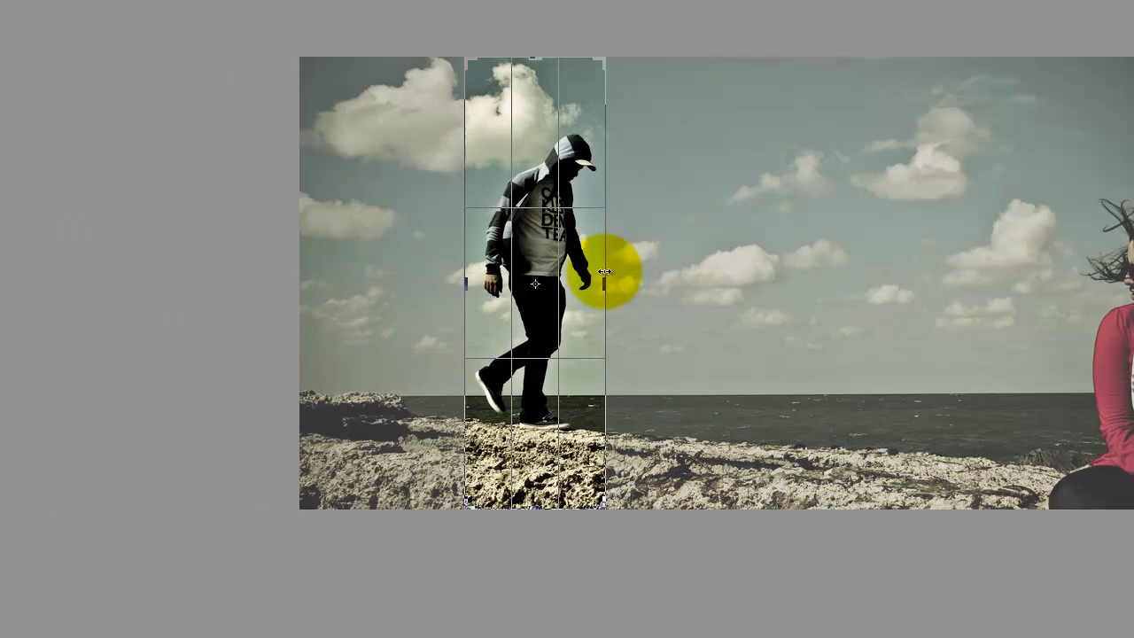
left_click_drag(532, 57, 533, 89)
mouse_move(551, 489)
left_mouse_down()
mouse_move(508, 471)
mouse_move(529, 476)
mouse_move(535, 443)
left_mouse_up()
left_click(810, 296)
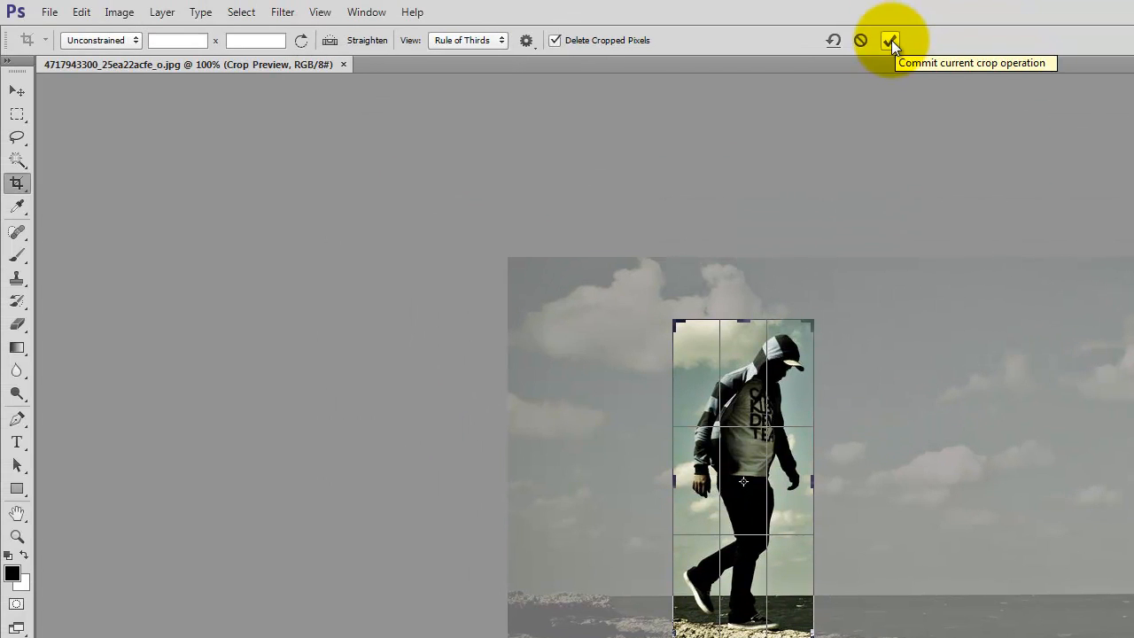
left_click(892, 40)
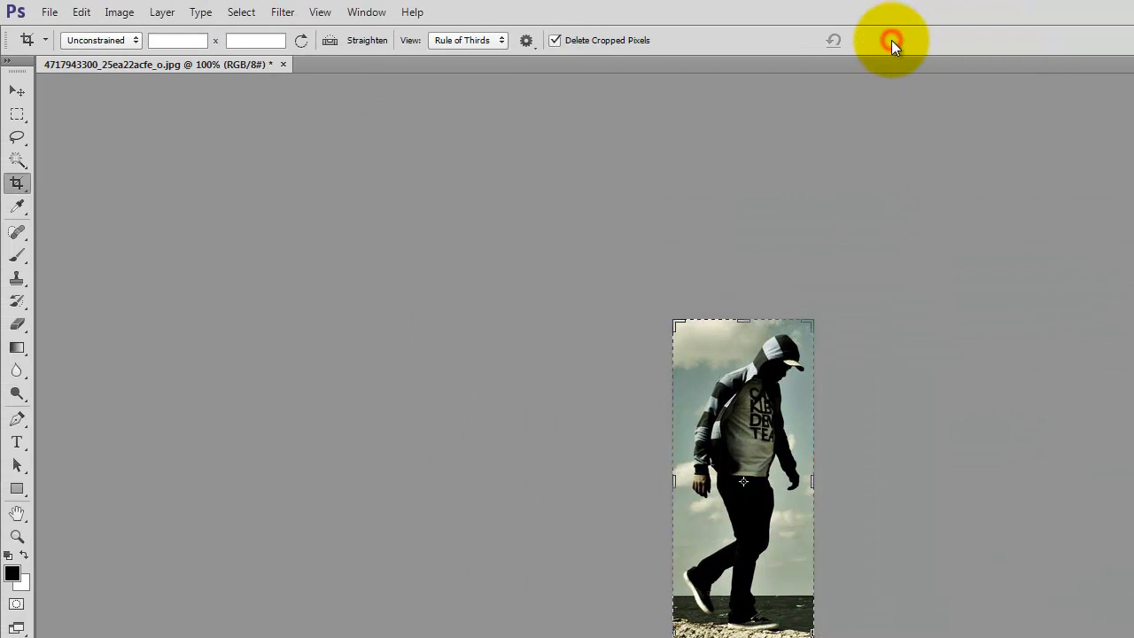
- Examine the pixel resolution of the cropped walking man, first fitted to the window and then at 600%
left_click(18, 116)
left_click(488, 198)
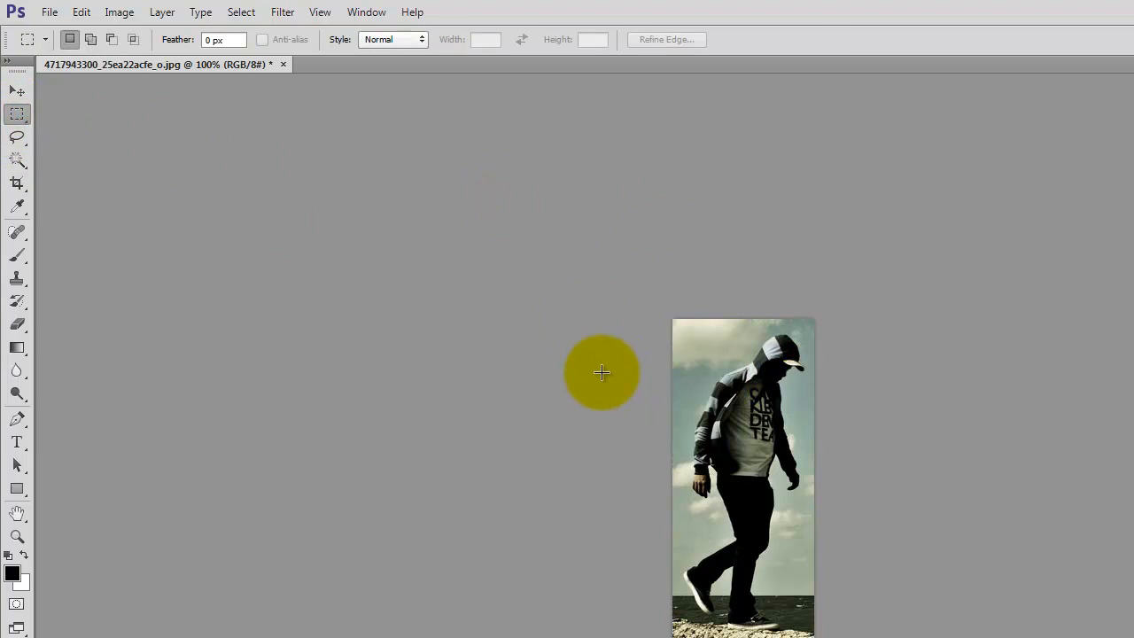
key("ctrl+0")
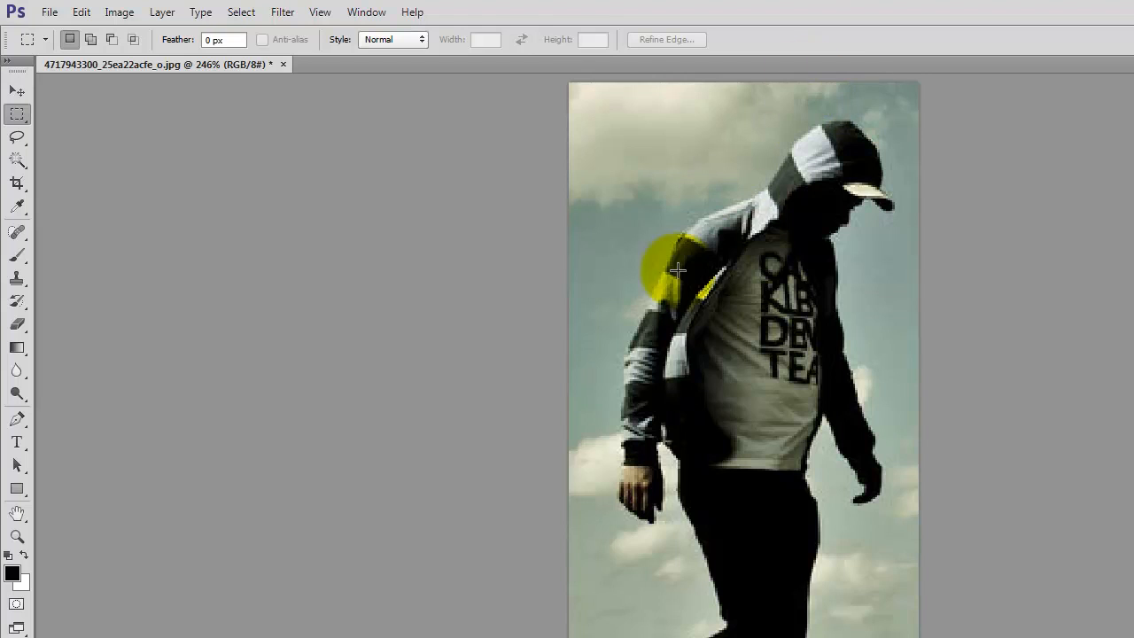
left_click(38, 12)
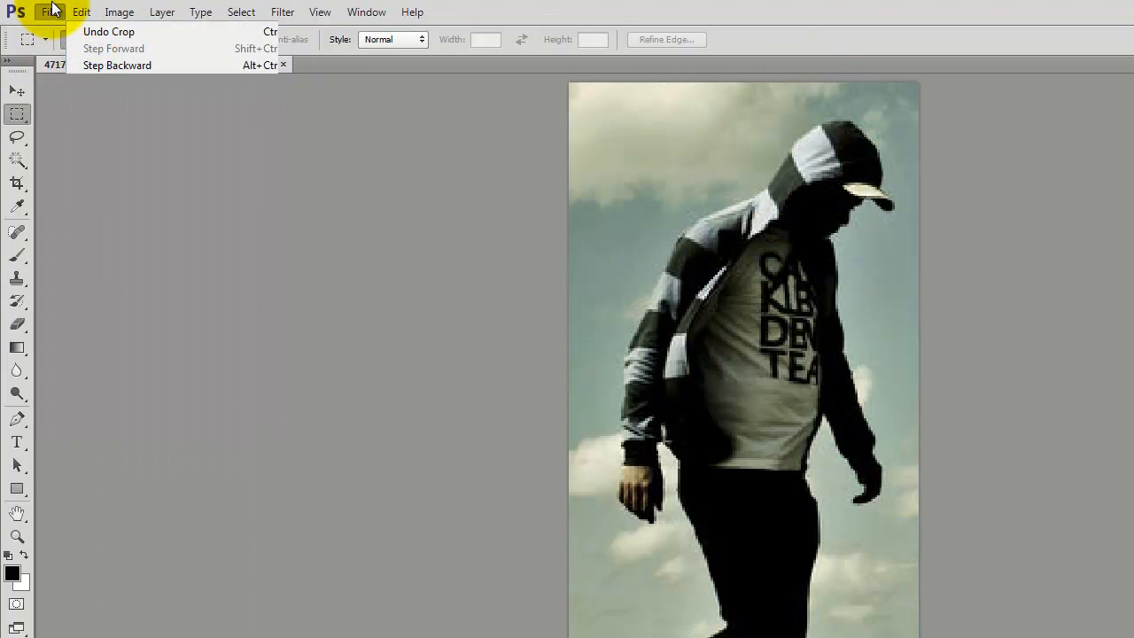
left_click(51, 12)
key("ctrl+equal")
key("ctrl+equal")
key("ctrl+equal")
key("ctrl+equal")
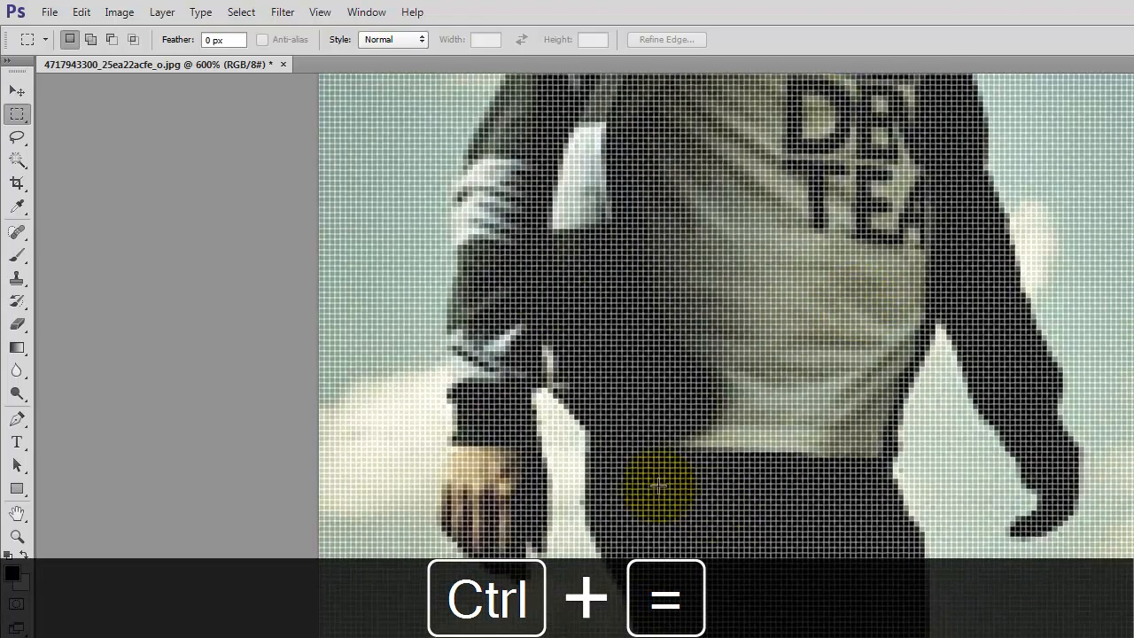
left_click(57, 9)
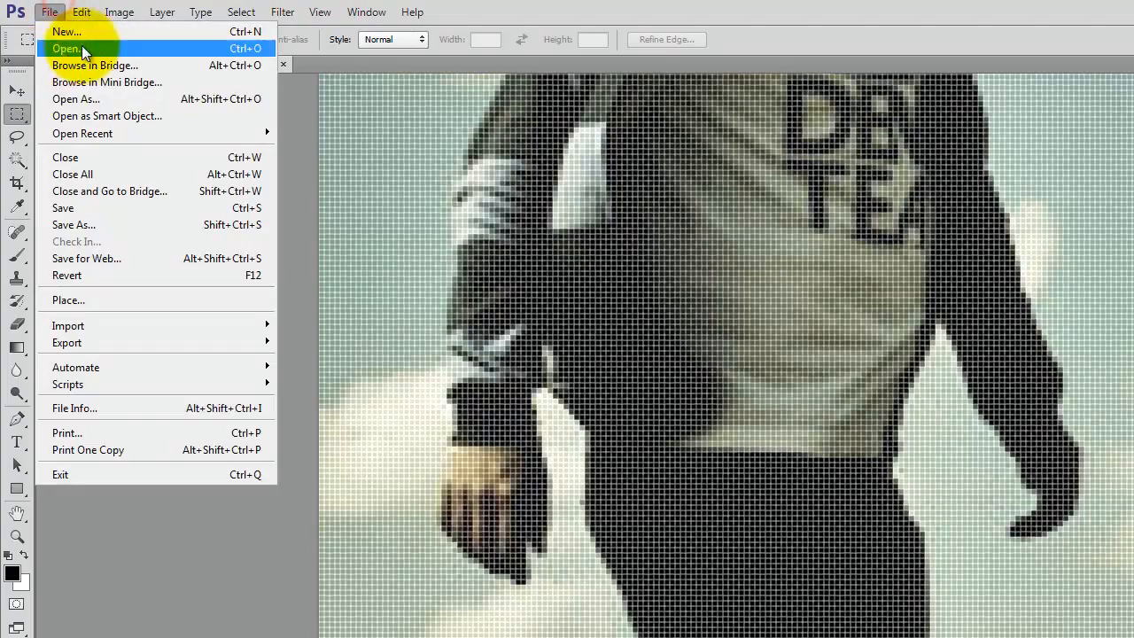
left_click(67, 48)
left_click(932, 288)
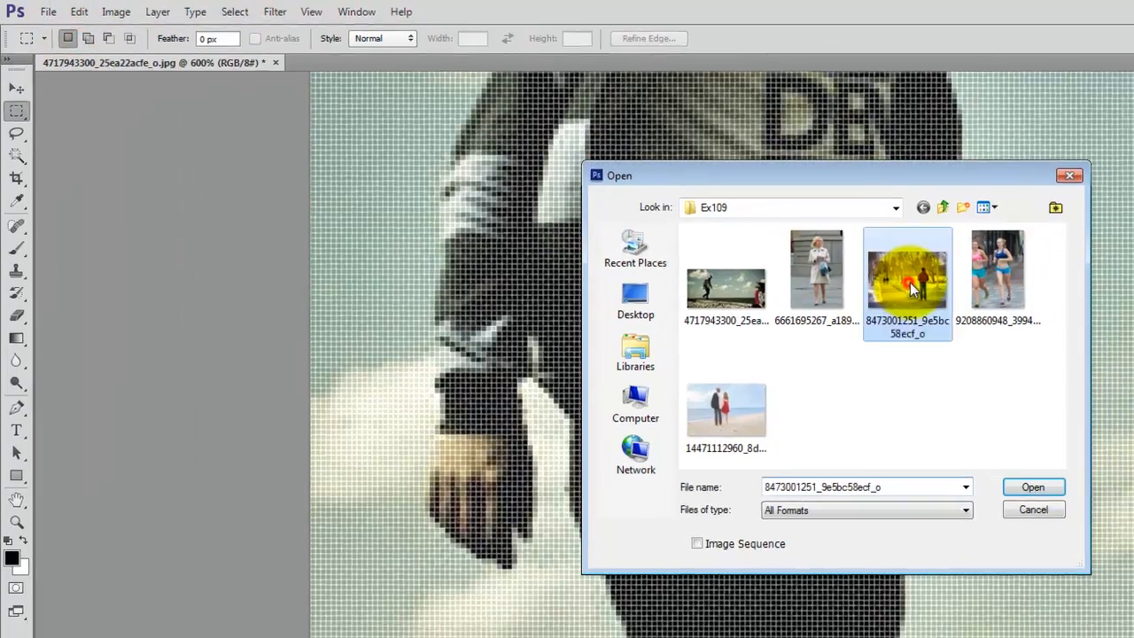
left_click(1061, 501)
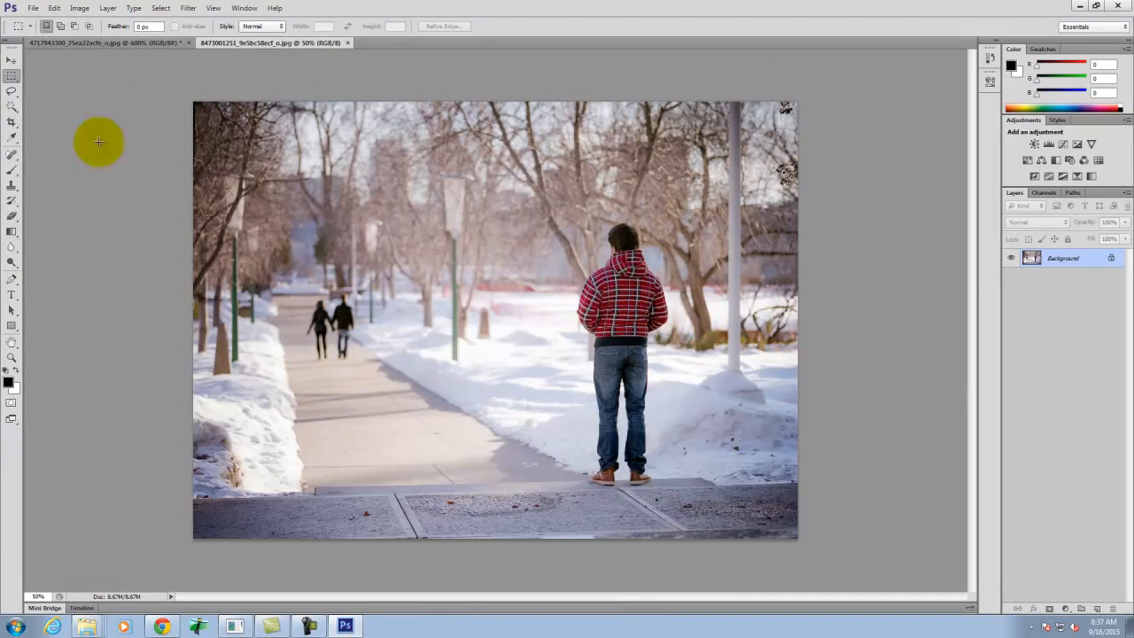
- Crop the snowy path photo to a tall frame around the man in the red plaid jacket
left_click(12, 121)
left_click_drag(539, 188, 691, 499)
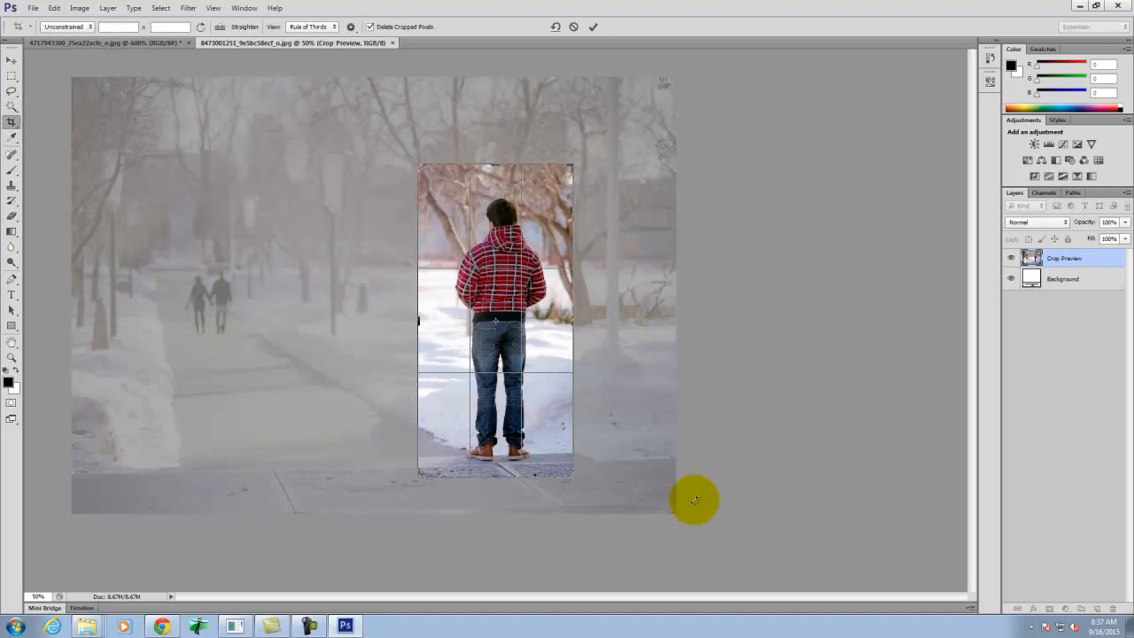
left_click(594, 26)
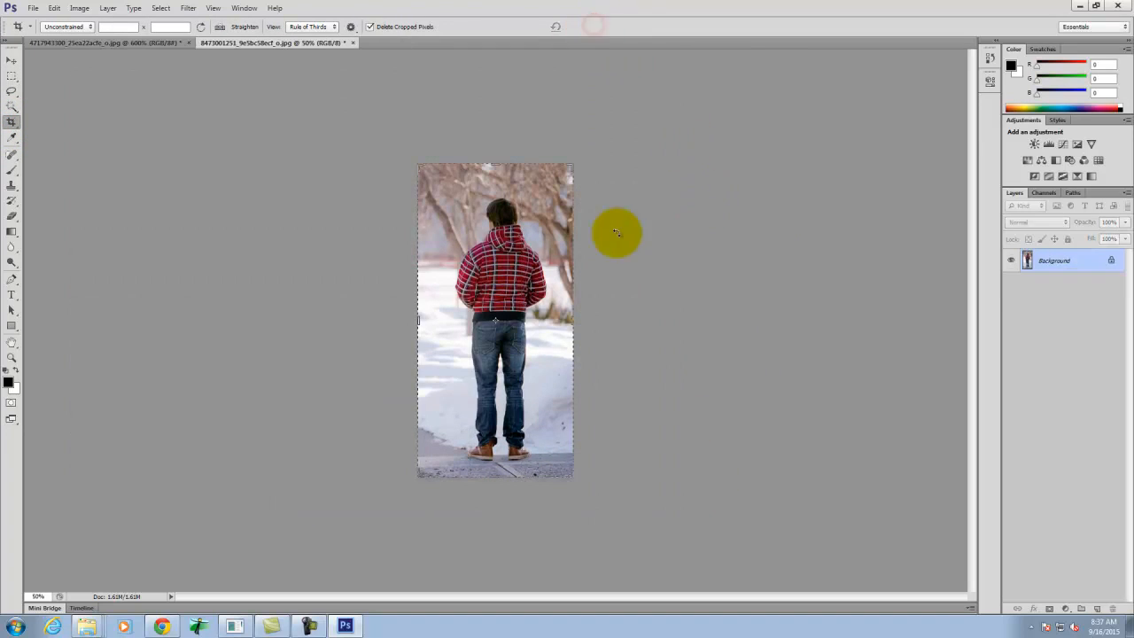
- Examine the pixel detail of the cropped man in the plaid jacket up to 700%, then fit the whole image
key("ctrl+0")
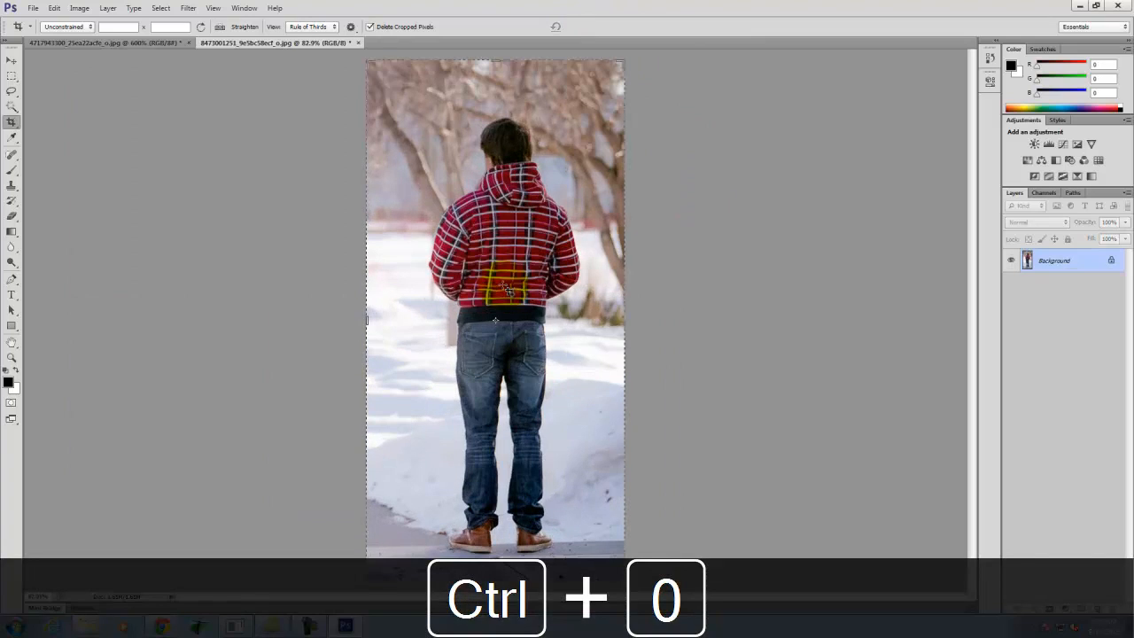
key("ctrl+equal")
key("ctrl+equal")
key("ctrl+equal")
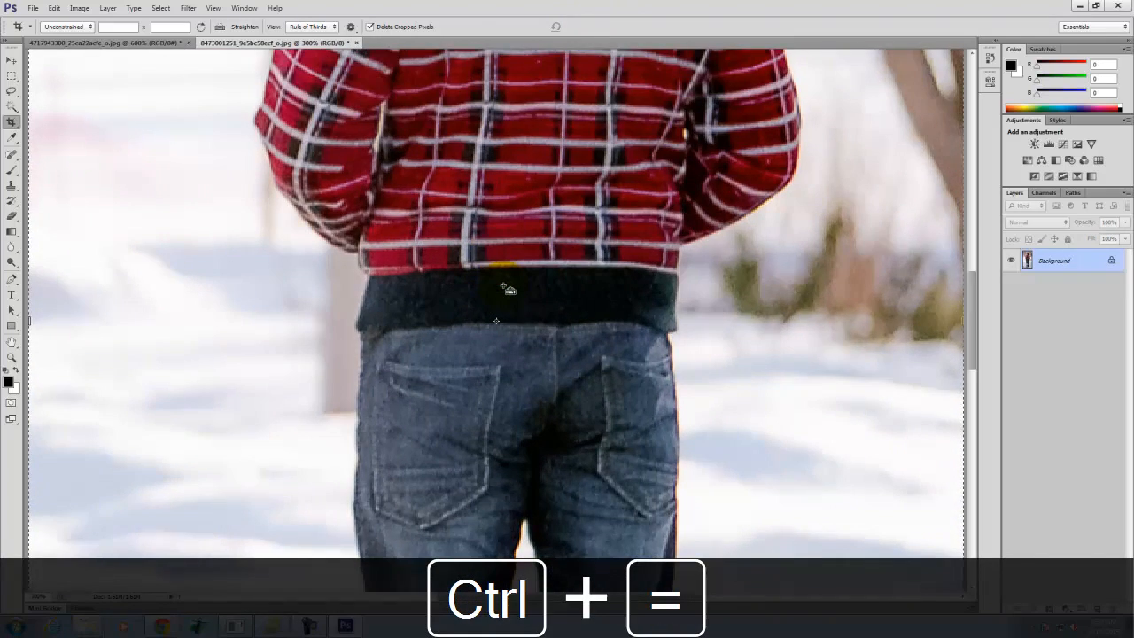
key("ctrl+equal")
key("ctrl+equal")
key("ctrl+equal")
key("ctrl+equal")
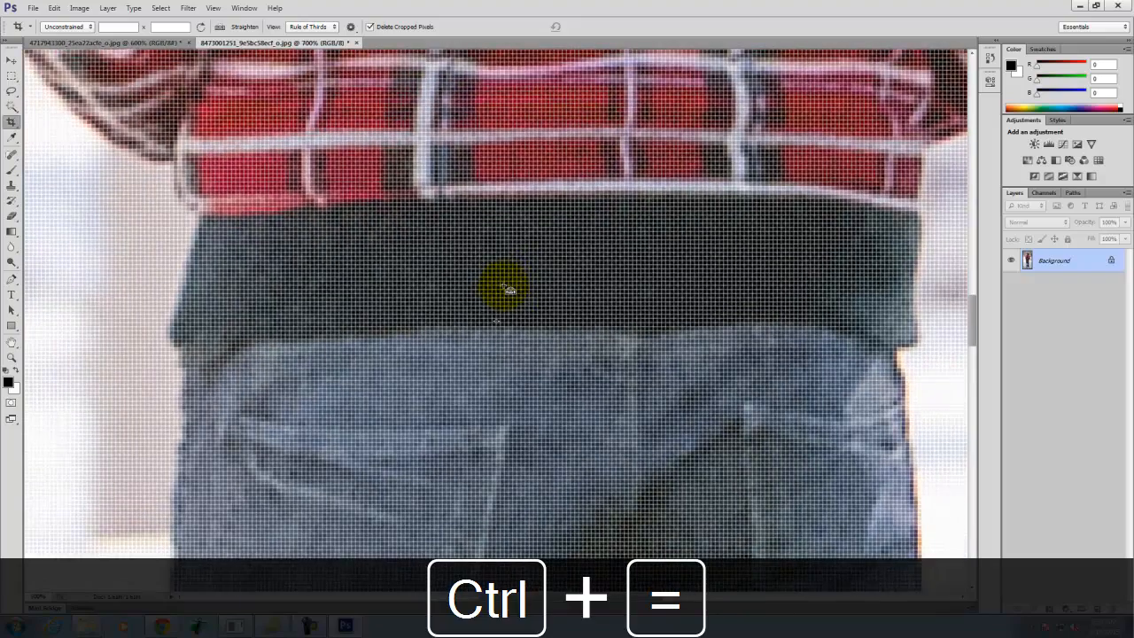
key("ctrl+minus")
key("ctrl+minus")
key("ctrl+minus")
key("ctrl+minus")
key("ctrl+minus")
key("ctrl+minus")
key("ctrl+minus")
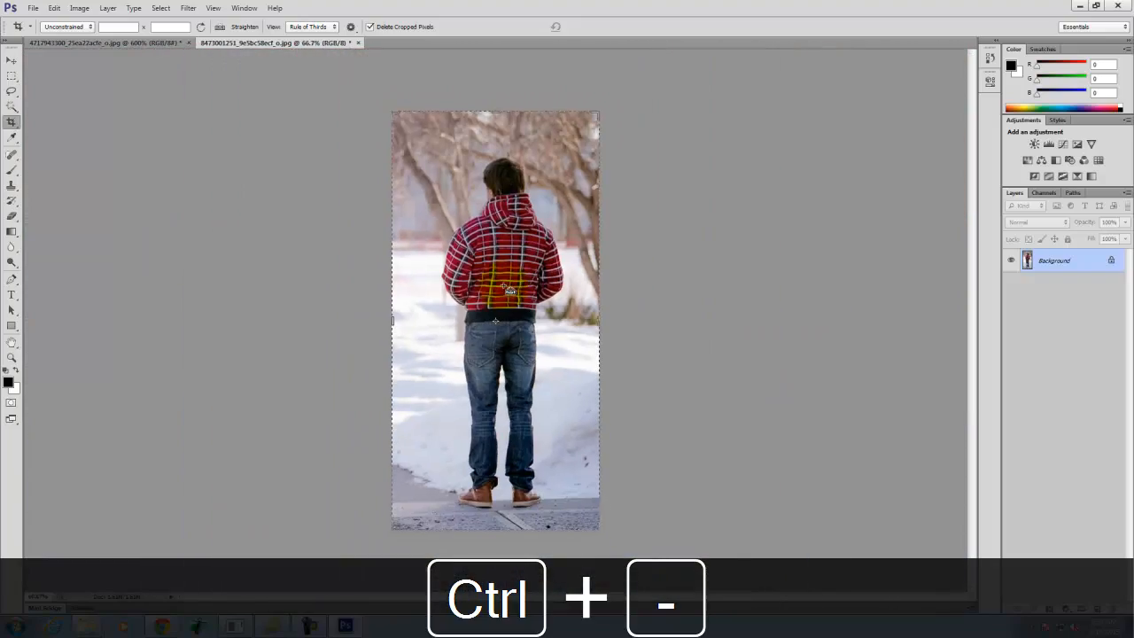
key("ctrl+0")
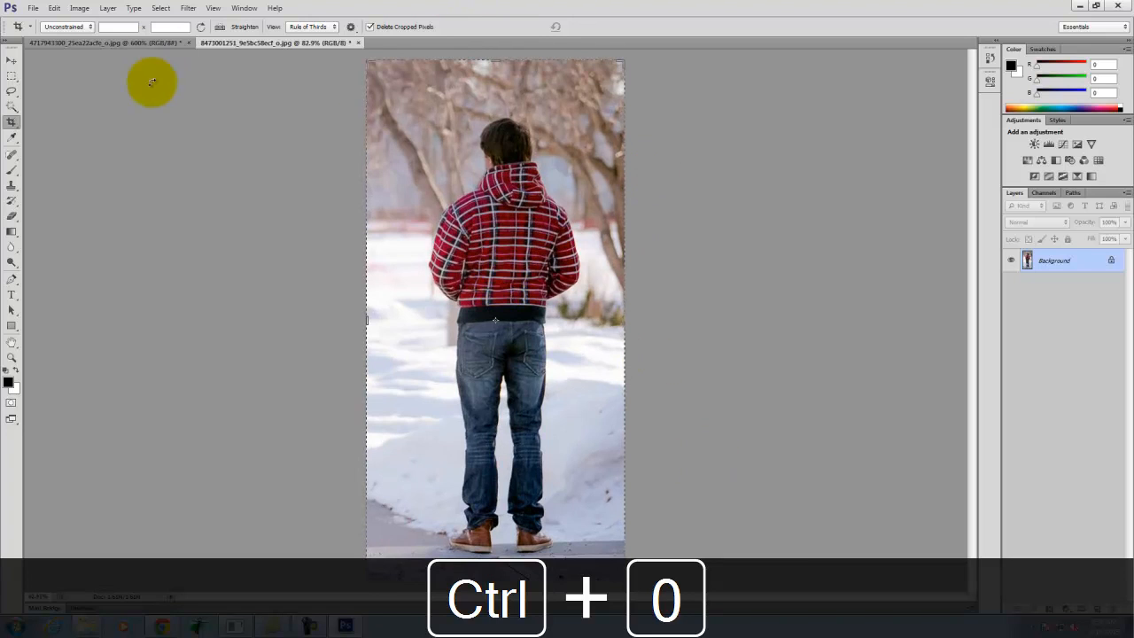
- Convert the locked Background of the plaid-jacket photo into a regular layer with the default settings
left_click(12, 75)
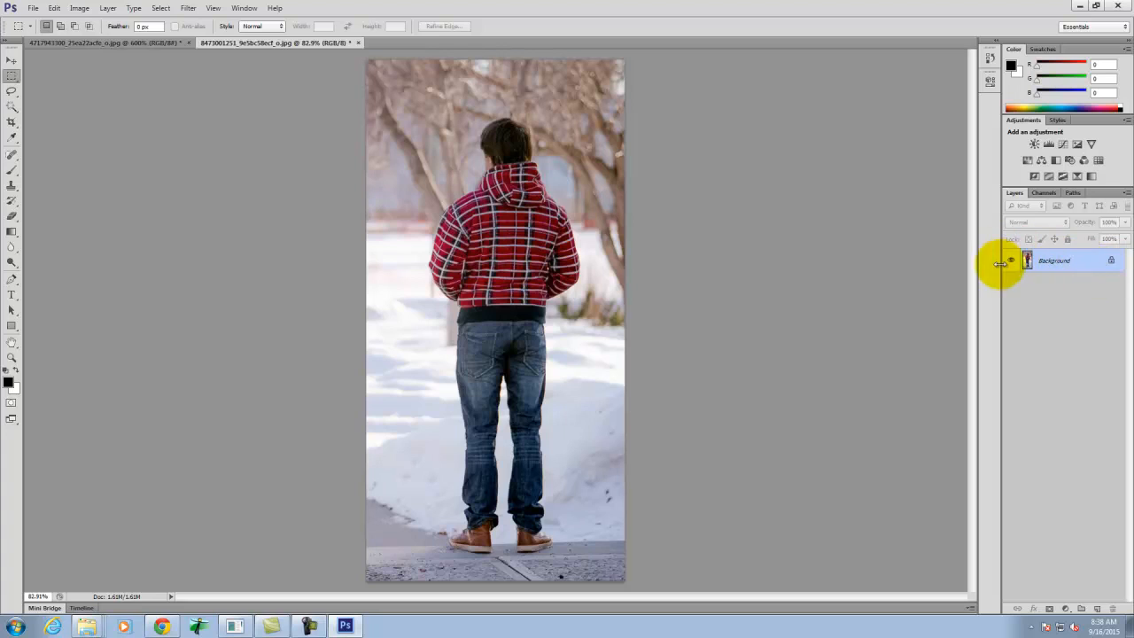
right_click(1072, 263)
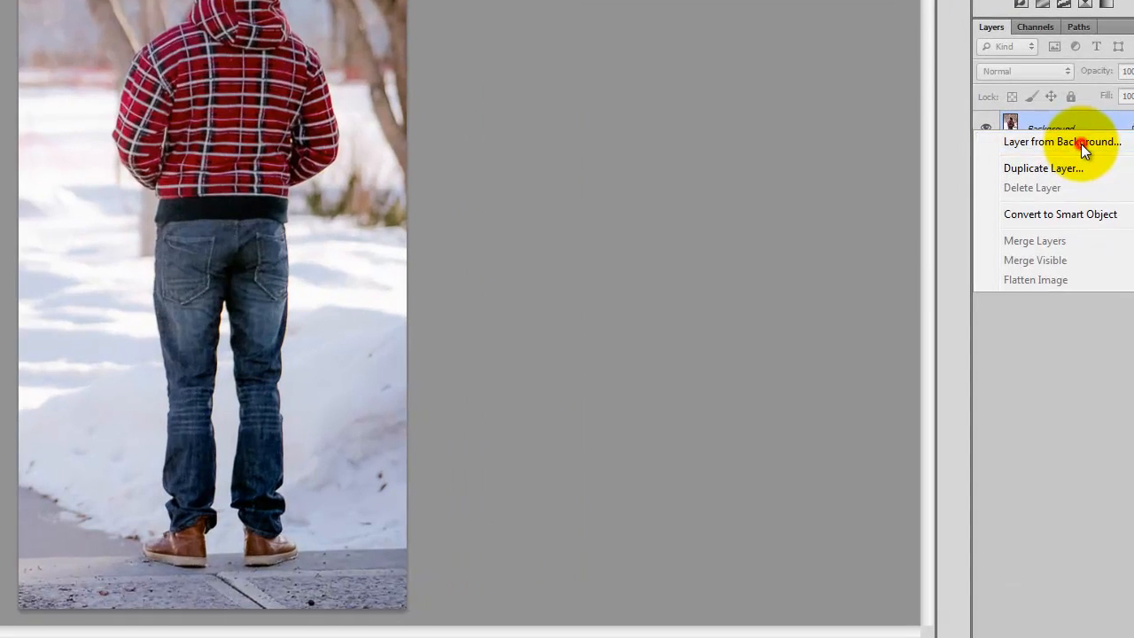
left_click(1076, 270)
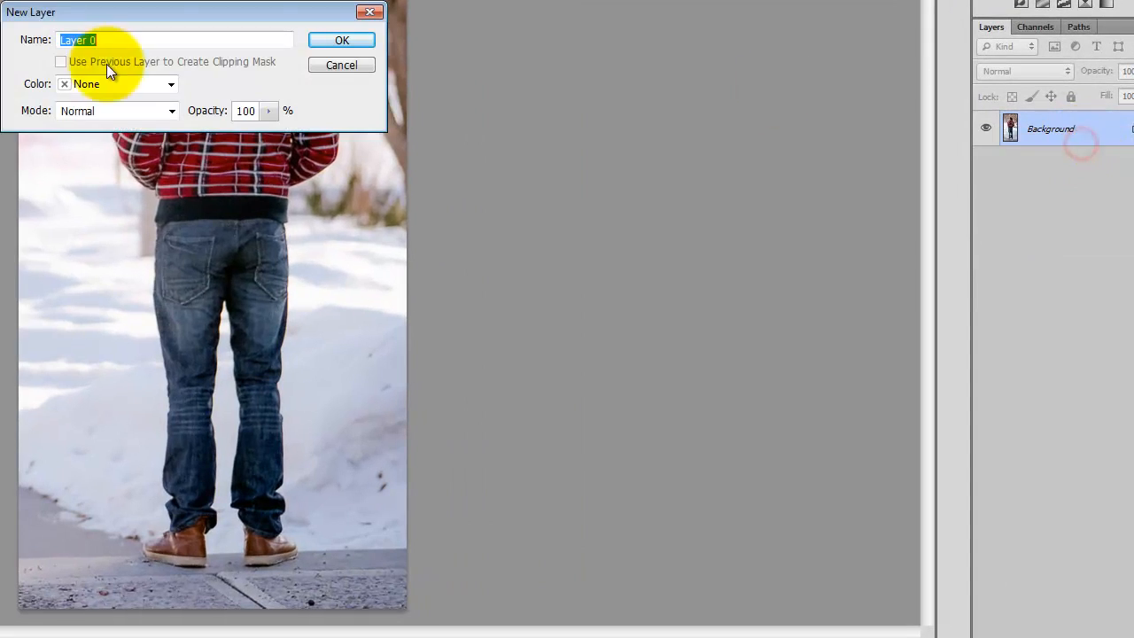
left_click(334, 40)
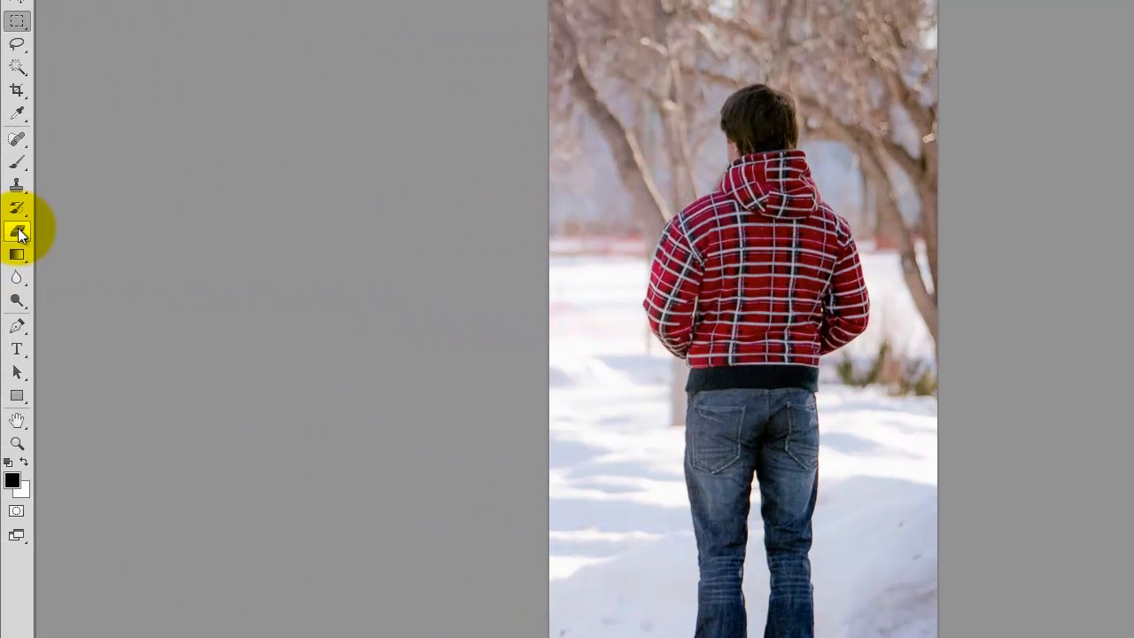
- Erase wavy freehand strokes through the trees to the right of the man's head with the Eraser tool
left_click(18, 232)
mouse_move(837, 160)
left_mouse_down()
mouse_move(863, 187)
mouse_move(897, 267)
left_mouse_up()
mouse_move(880, 158)
left_mouse_down()
mouse_move(825, 62)
mouse_move(867, 158)
mouse_move(838, 161)
left_mouse_up()
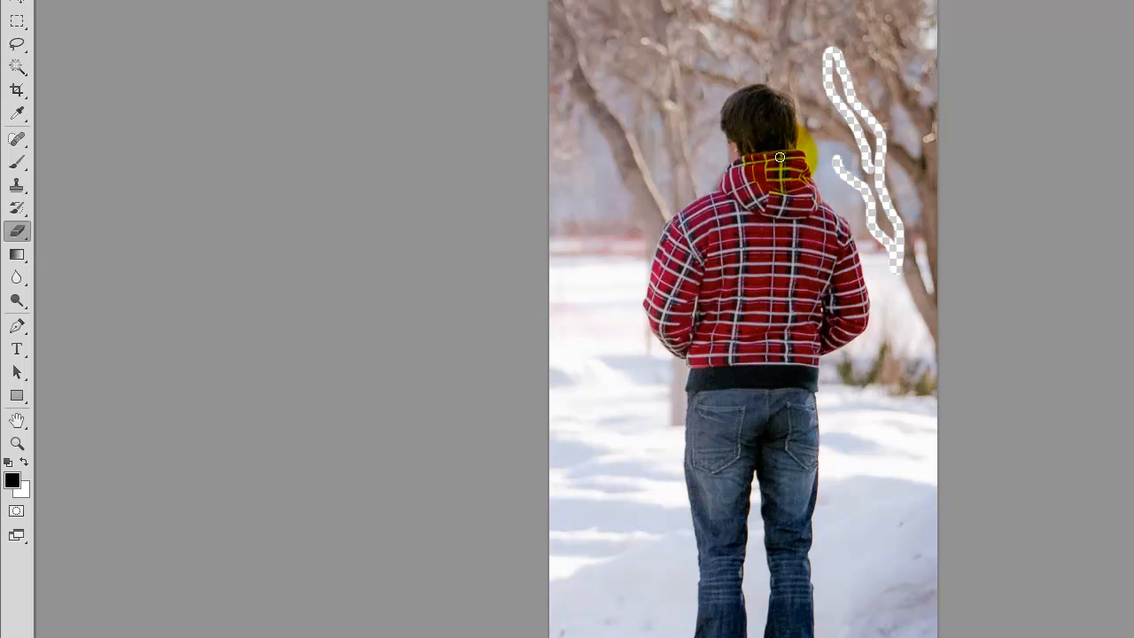
- Erase a strip of background closely along the outer edge of the man's right upper sleeve at 300% magnification
key("ctrl+=")
key("ctrl+=")
key("ctrl+=")
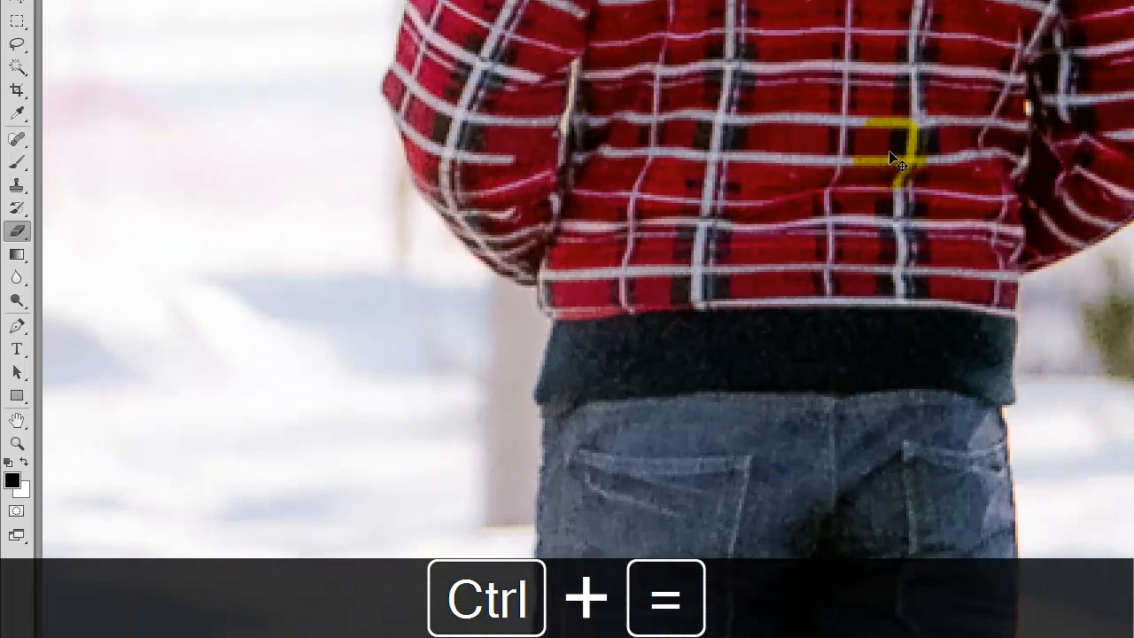
key("space")
left_click_drag(970, 127, 206, 548)
mouse_move(152, 130)
left_mouse_down()
mouse_move(147, 122)
mouse_move(201, 335)
left_mouse_up()
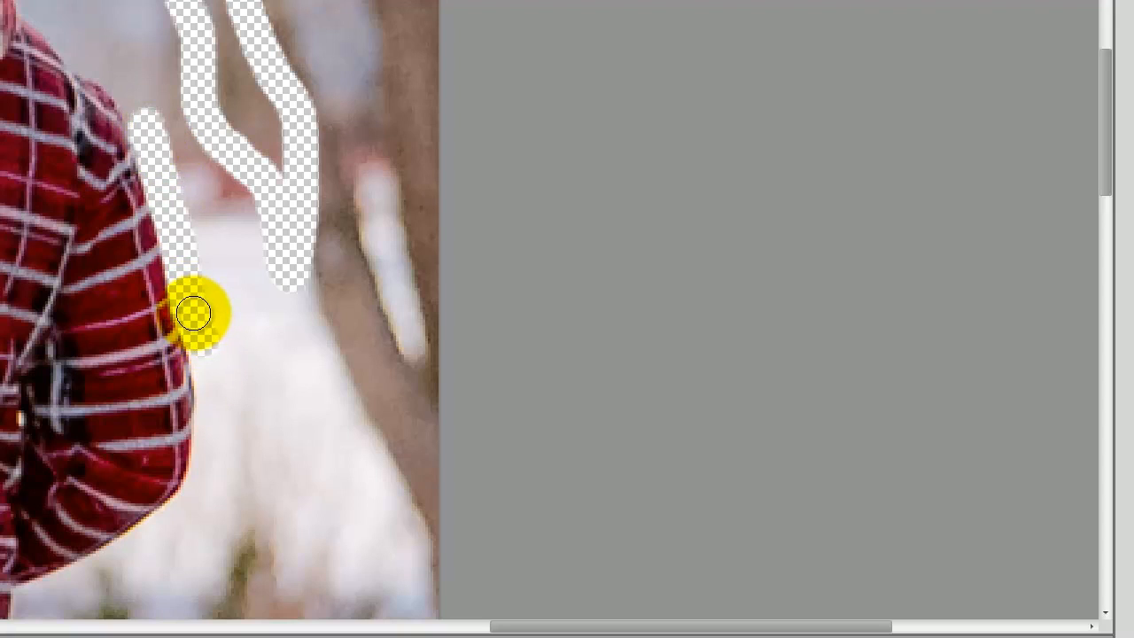
- Erase a stroke across the man's plaid sleeve and undo that stroke
left_click_drag(194, 312, 58, 326)
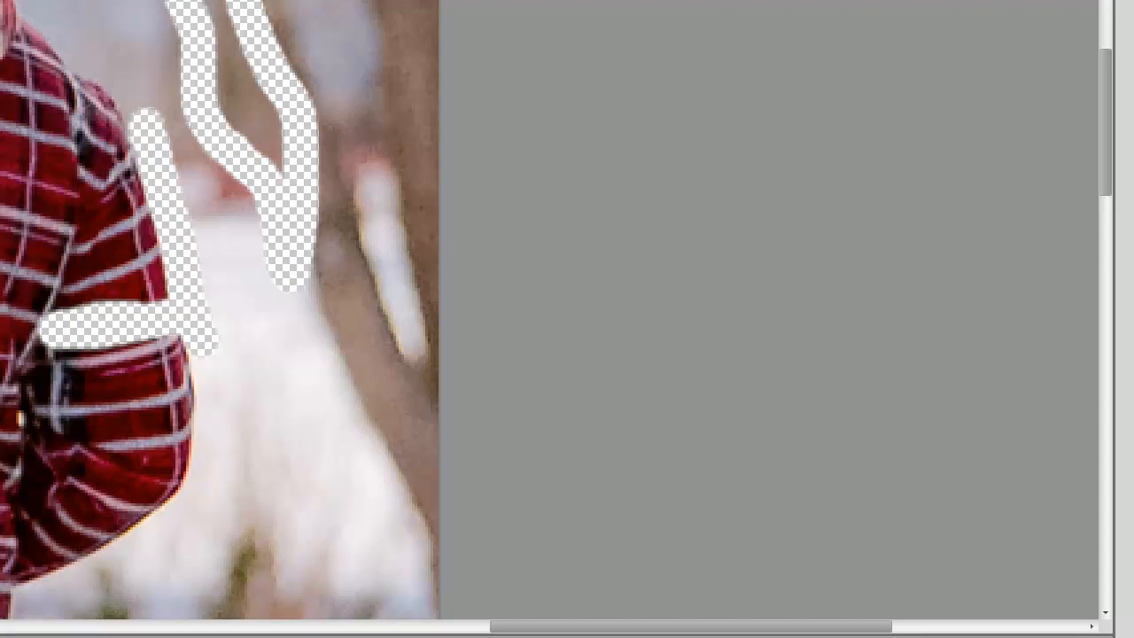
left_click(81, 11)
left_click(101, 53)
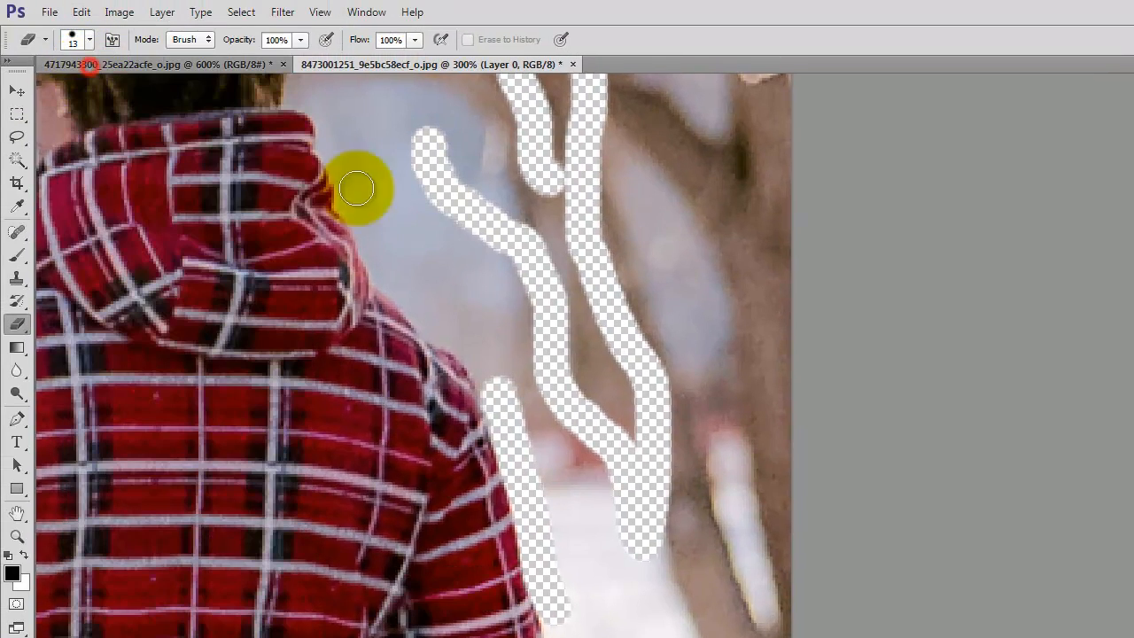
- Switch to the Background Eraser tool, sample the snow's color beside the jeans, and erase a strip along the right leg's outer edge
scroll(825, 417, "down", 5)
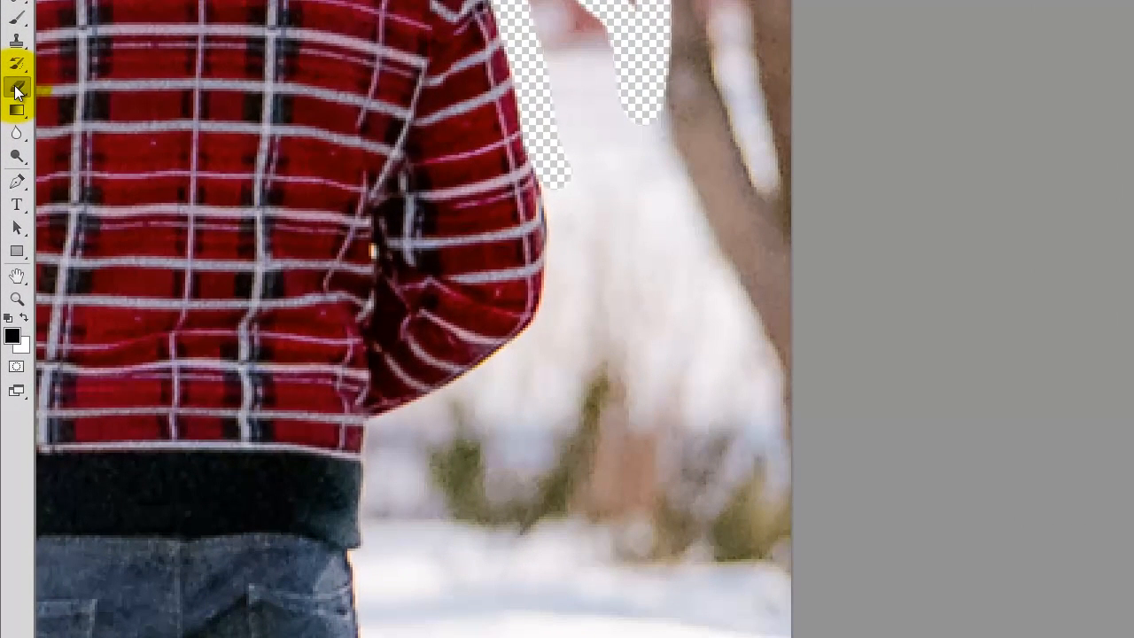
left_click(11, 215)
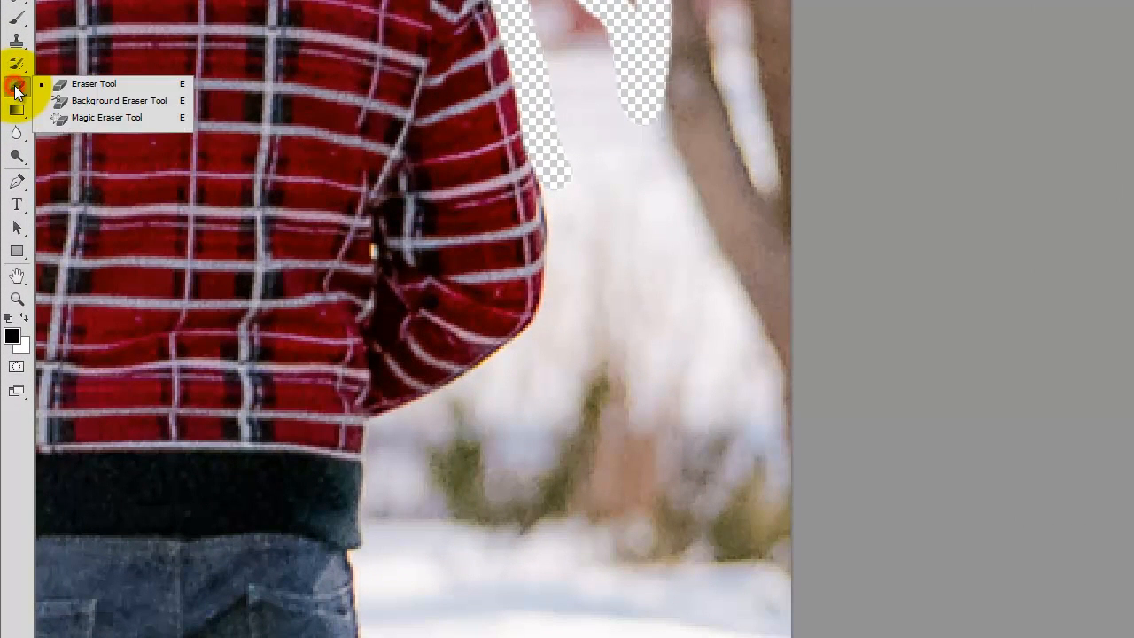
left_click(107, 100)
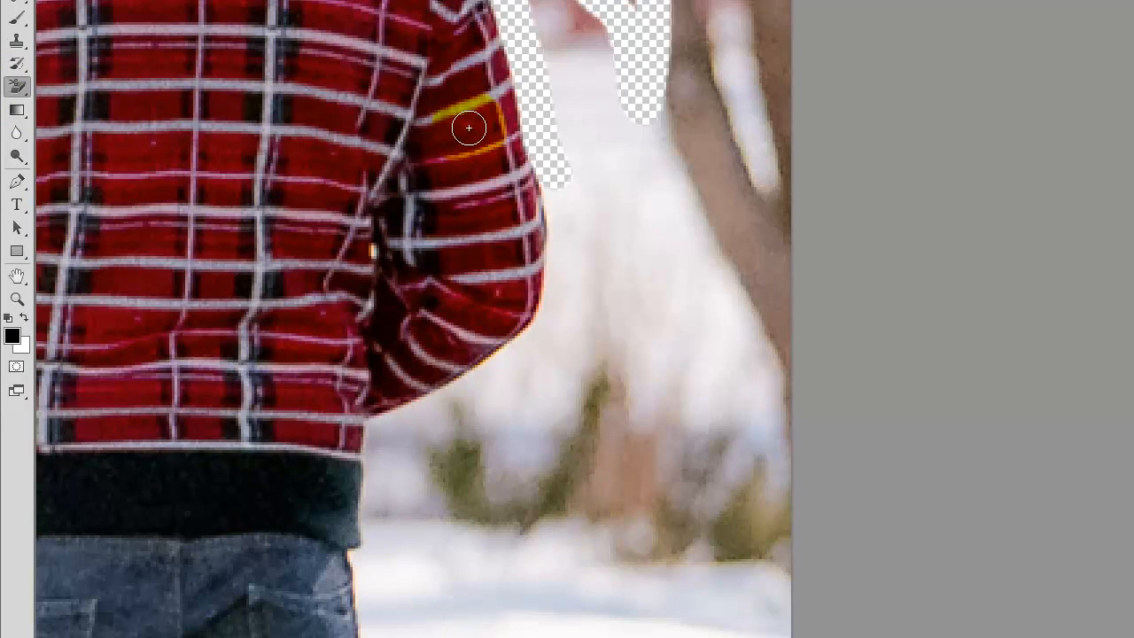
scroll(625, 206, "down", 5)
scroll(625, 209, "down", 5)
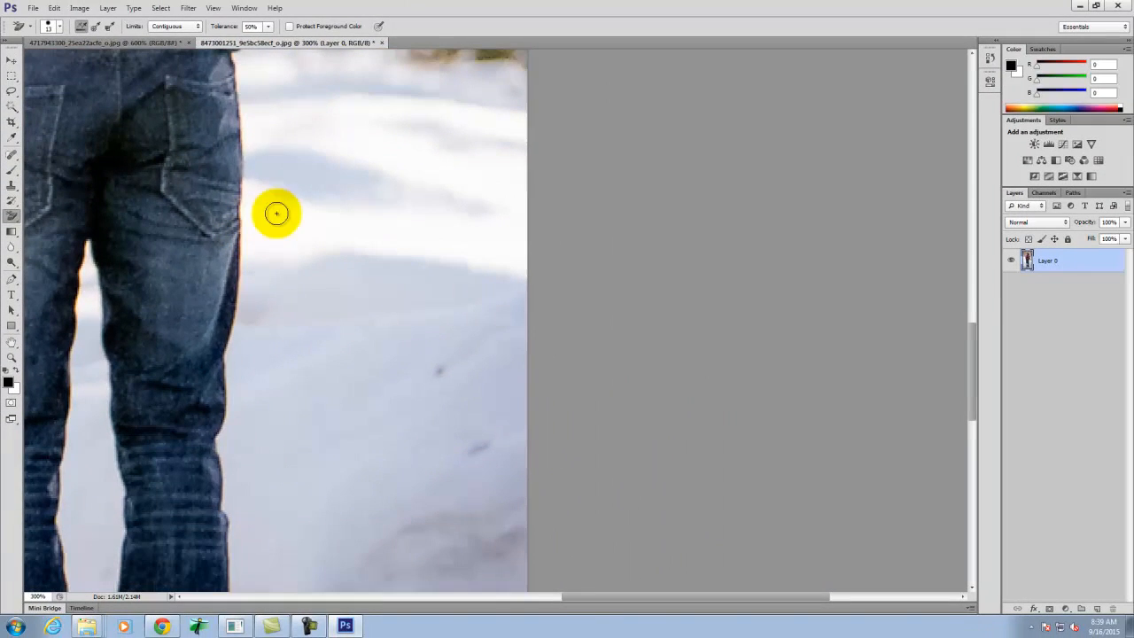
scroll(311, 250, "up", 1)
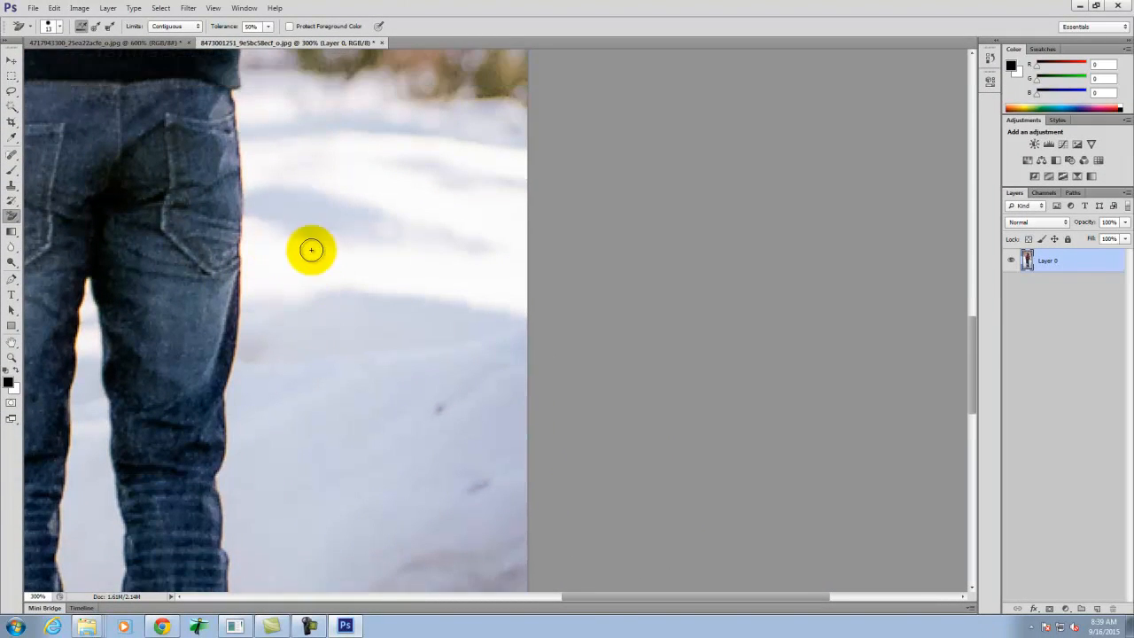
scroll(311, 250, "up", 3)
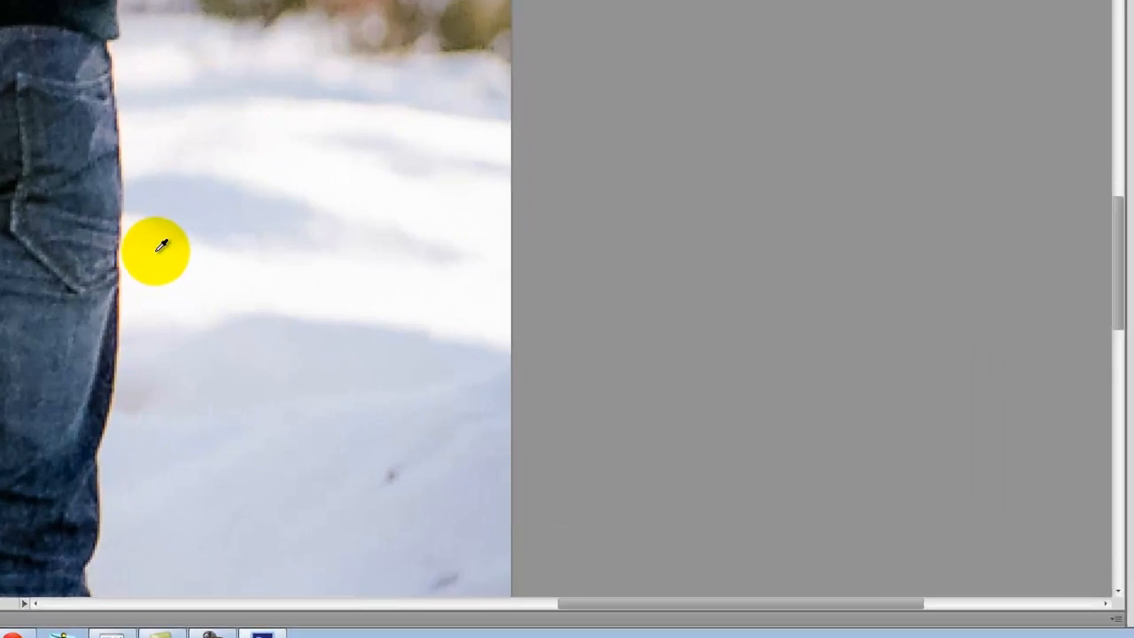
left_click(269, 335)
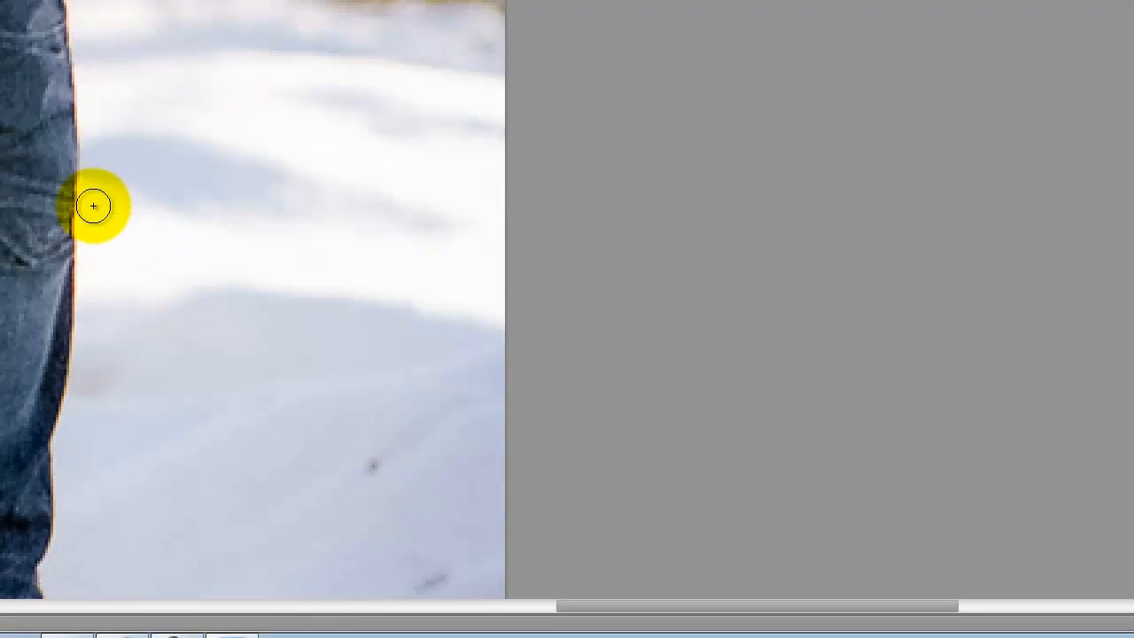
mouse_move(93, 210)
left_mouse_down()
mouse_move(92, 93)
mouse_move(101, 291)
mouse_move(95, 141)
mouse_move(80, 321)
mouse_move(80, 228)
mouse_move(84, 343)
mouse_move(83, 59)
mouse_move(95, 229)
mouse_move(78, 369)
mouse_move(85, 300)
mouse_move(90, 391)
left_mouse_up()
- Sample the blurred background above the man's right shoulder, erase a short strip along the shoulder's edge, and undo that stroke
scroll(93, 132, "down", 5)
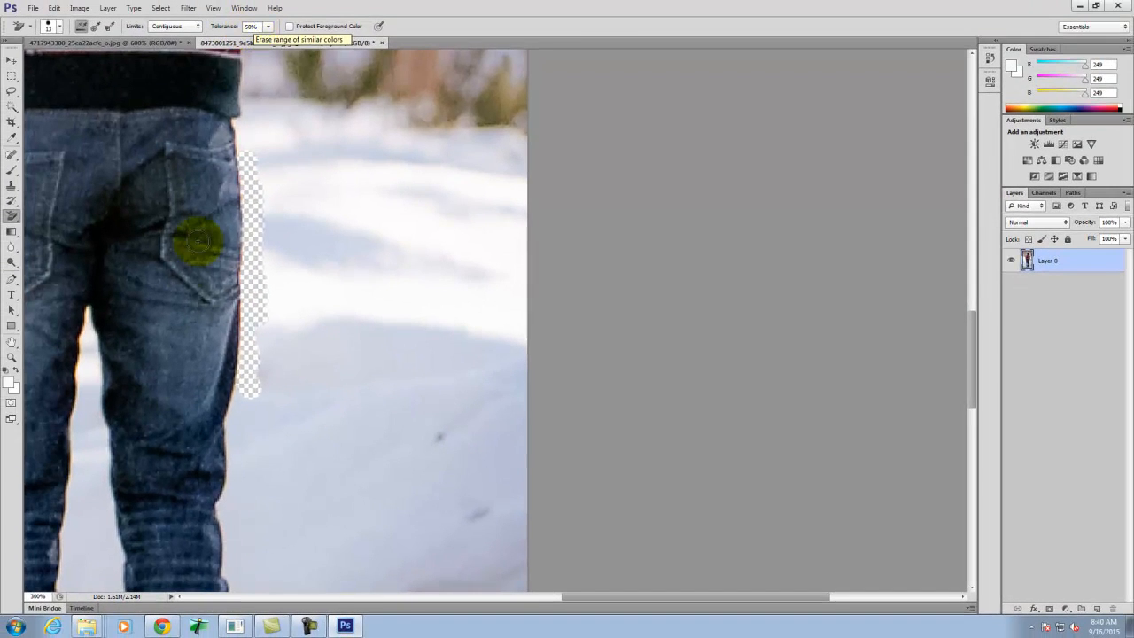
scroll(73, 120, "down", 3)
scroll(247, 266, "down", 3)
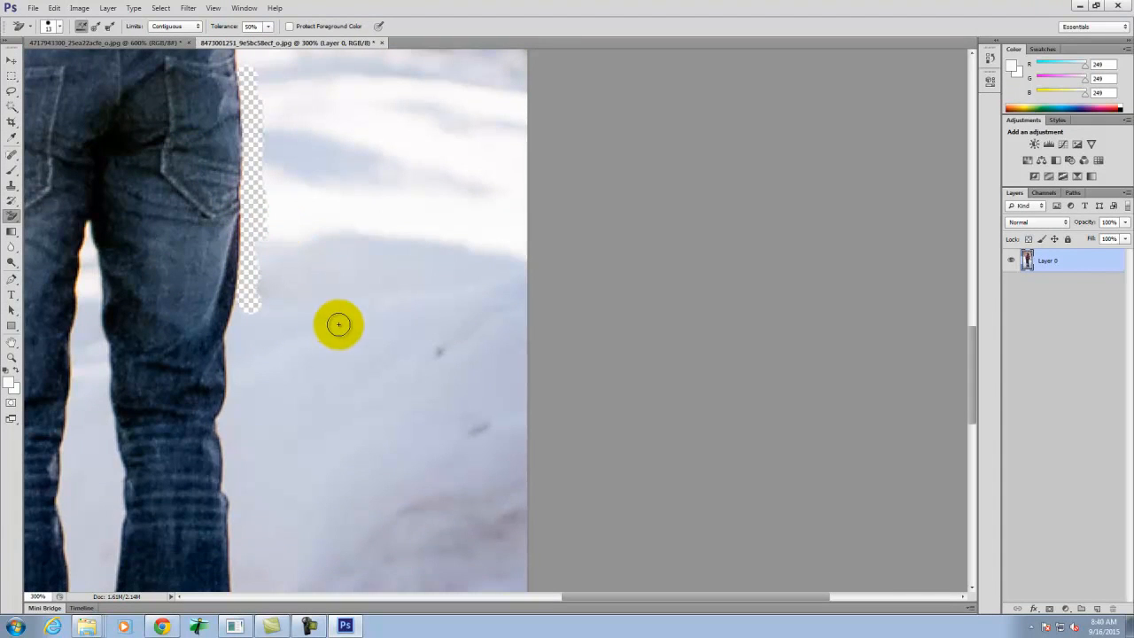
scroll(335, 325, "up", 10)
scroll(332, 328, "up", 12)
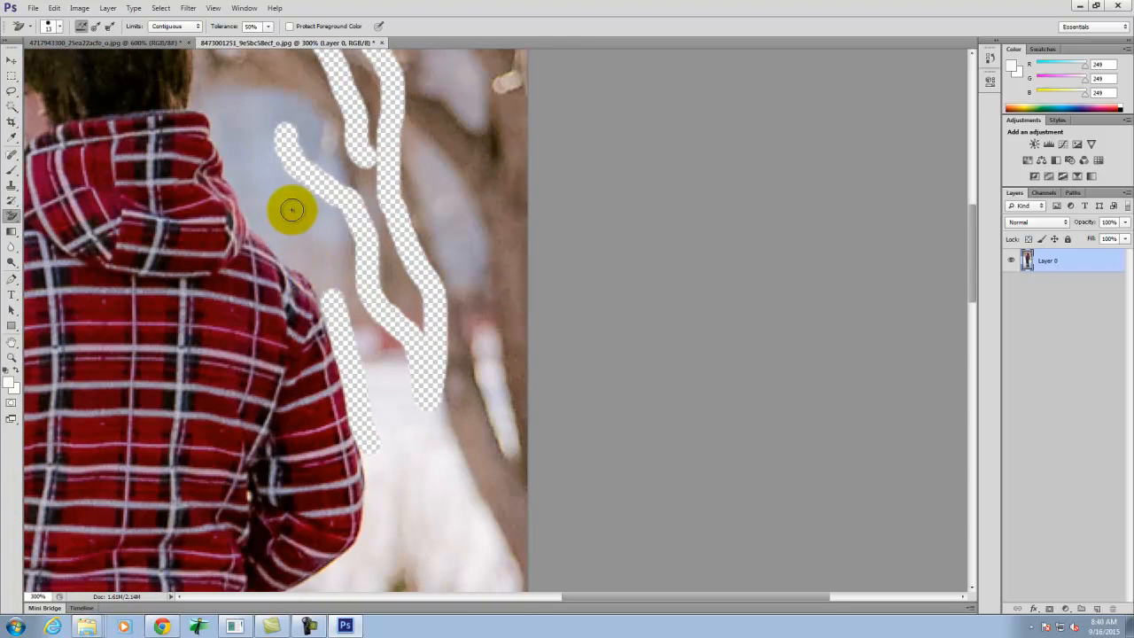
left_click(275, 233, "alt")
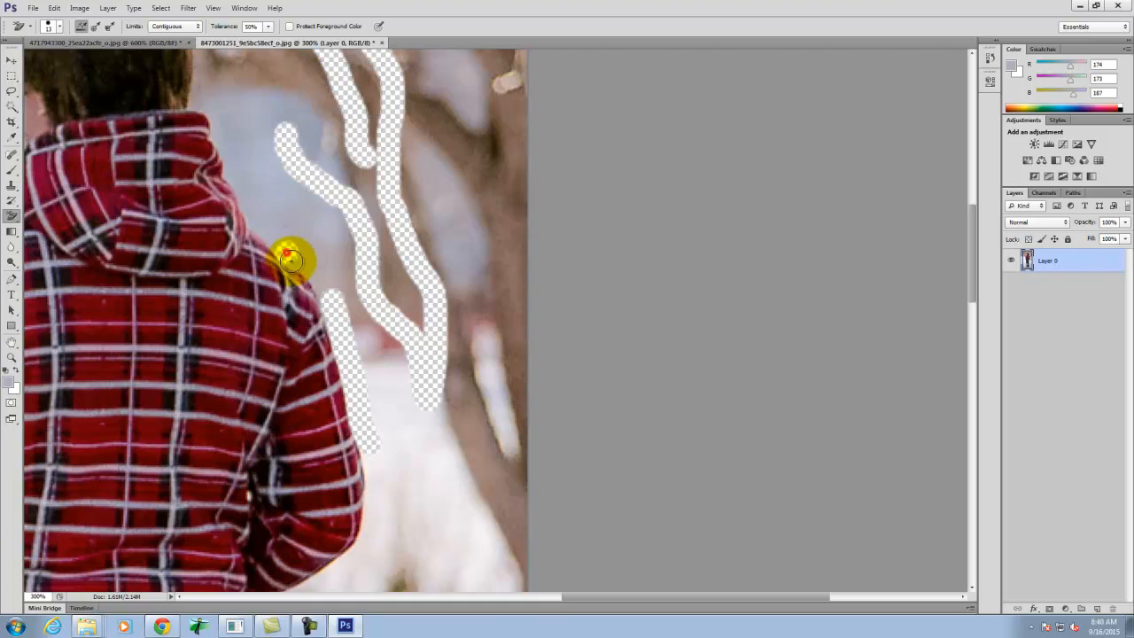
key("ctrl+equal")
key("ctrl+equal")
key("ctrl+equal")
key("ctrl+equal")
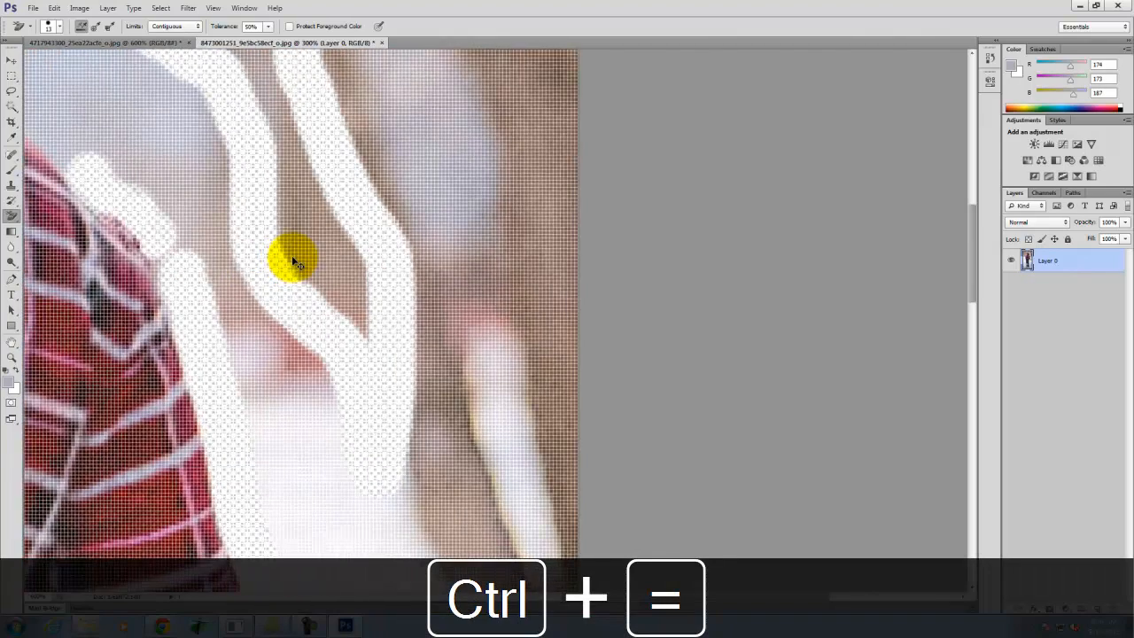
key("space")
left_click_drag(252, 241, 843, 359)
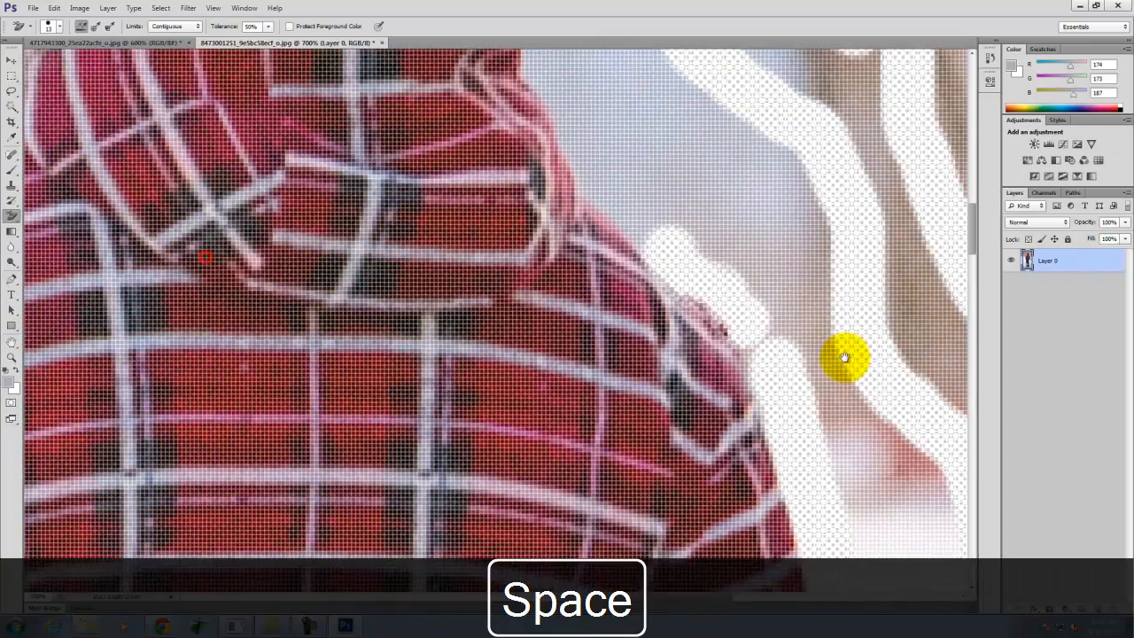
key("ctrl+minus")
key("ctrl+minus")
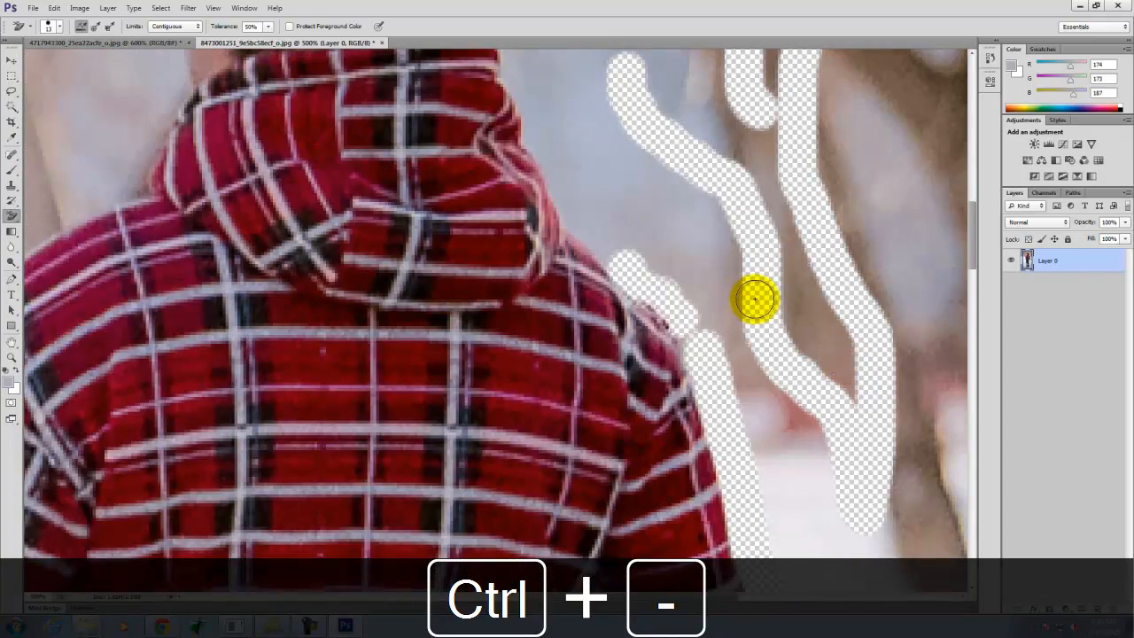
key("ctrl+alt+z")
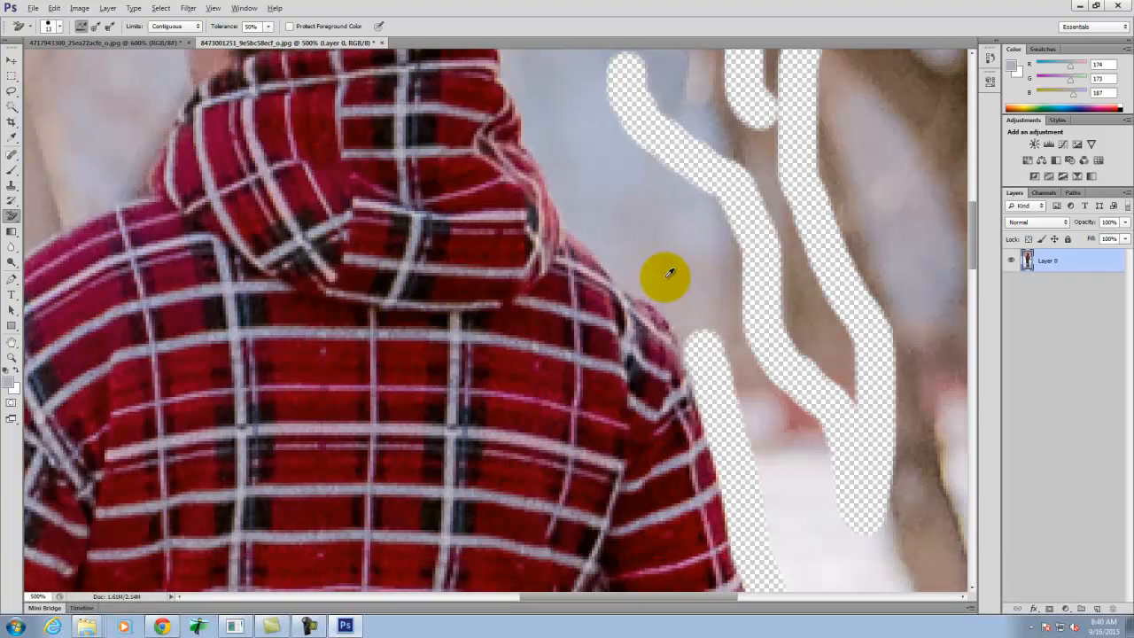
- Sample the background color beside the right shoulder, erase patches along its edge at 500% magnification, and undo the last strokes
left_click(669, 270, "alt")
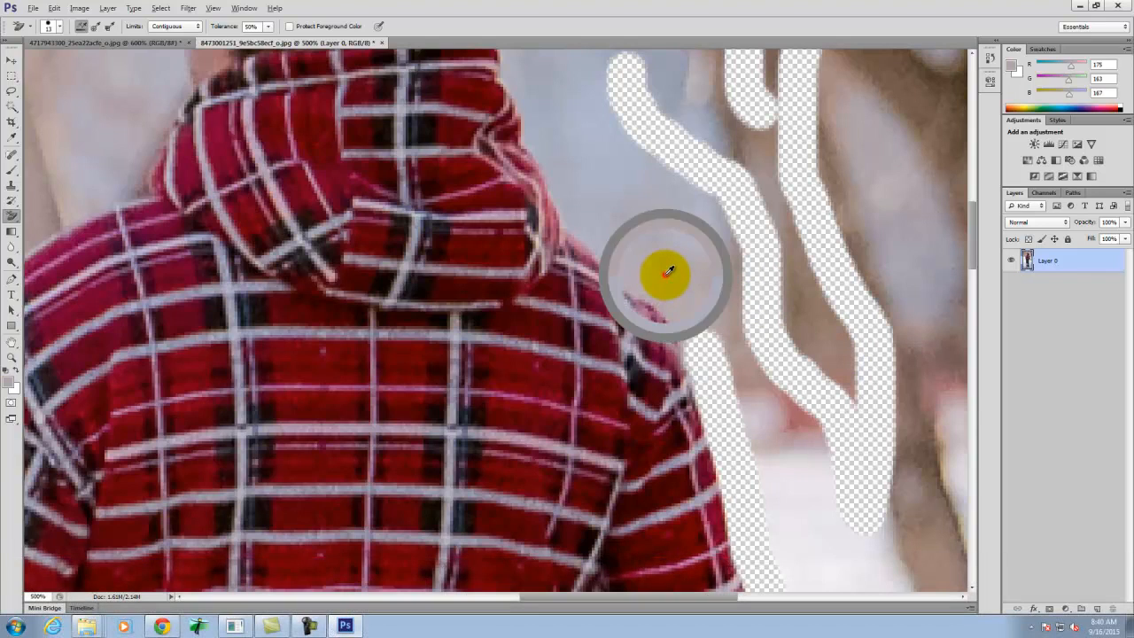
left_click(615, 250)
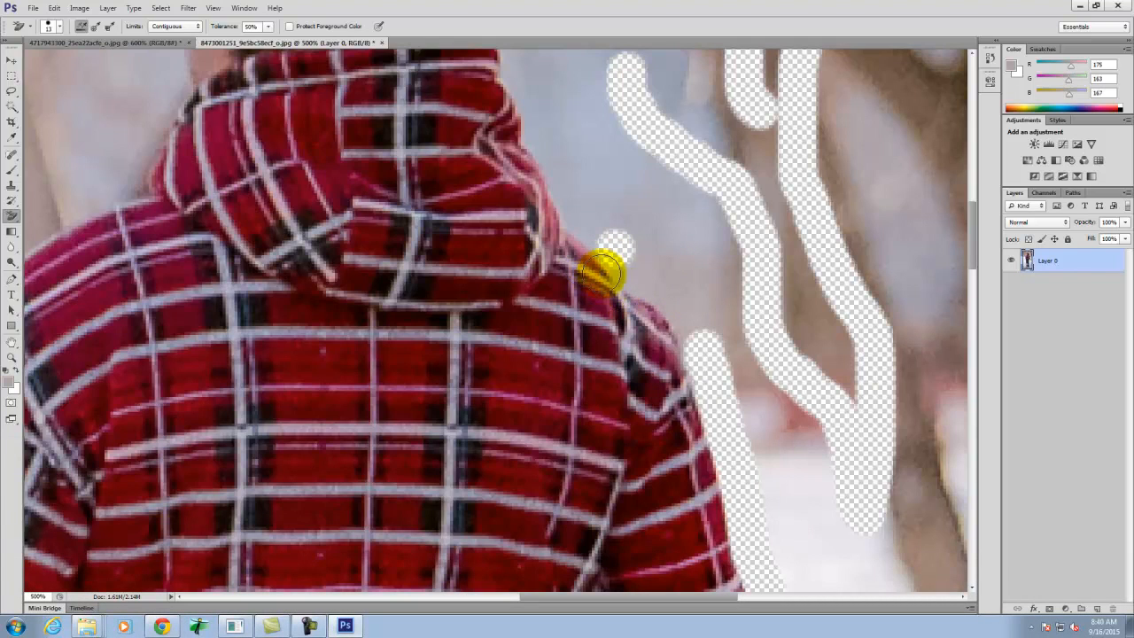
left_click(609, 245)
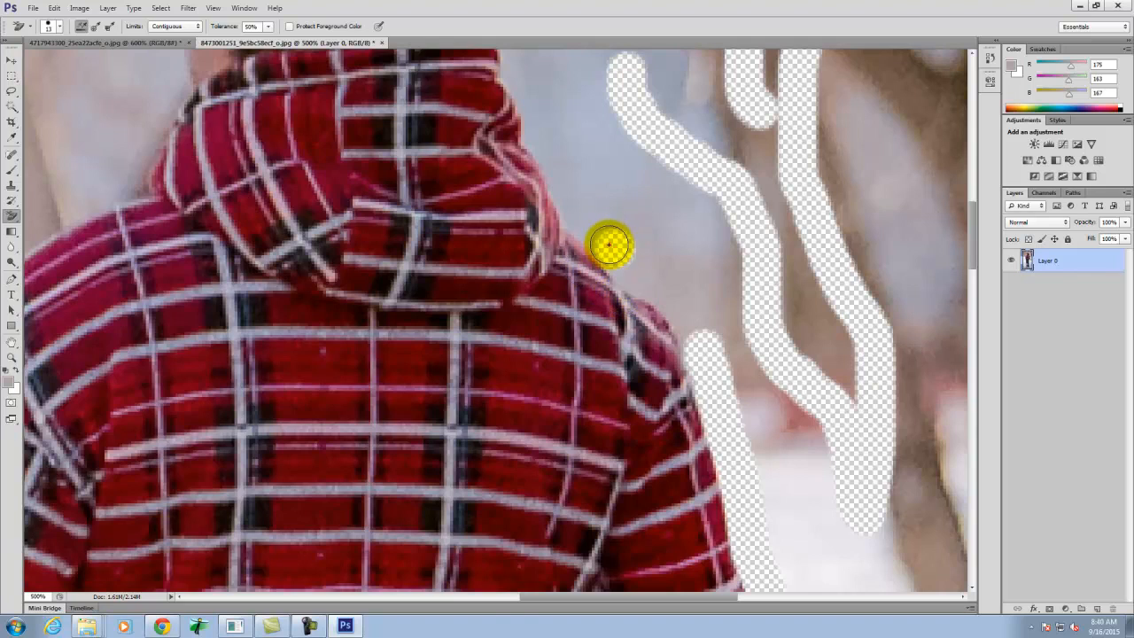
left_click(631, 289)
mouse_move(632, 290)
left_mouse_down()
mouse_move(673, 306)
mouse_move(627, 295)
left_mouse_up()
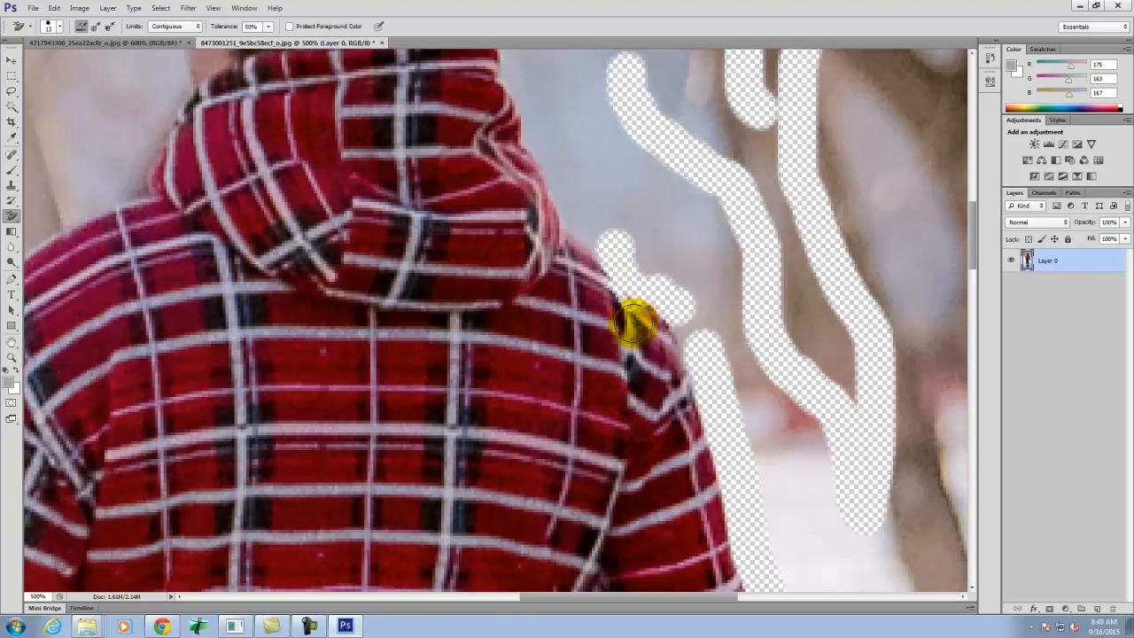
key("ctrl+alt+z")
key("ctrl+alt+z")
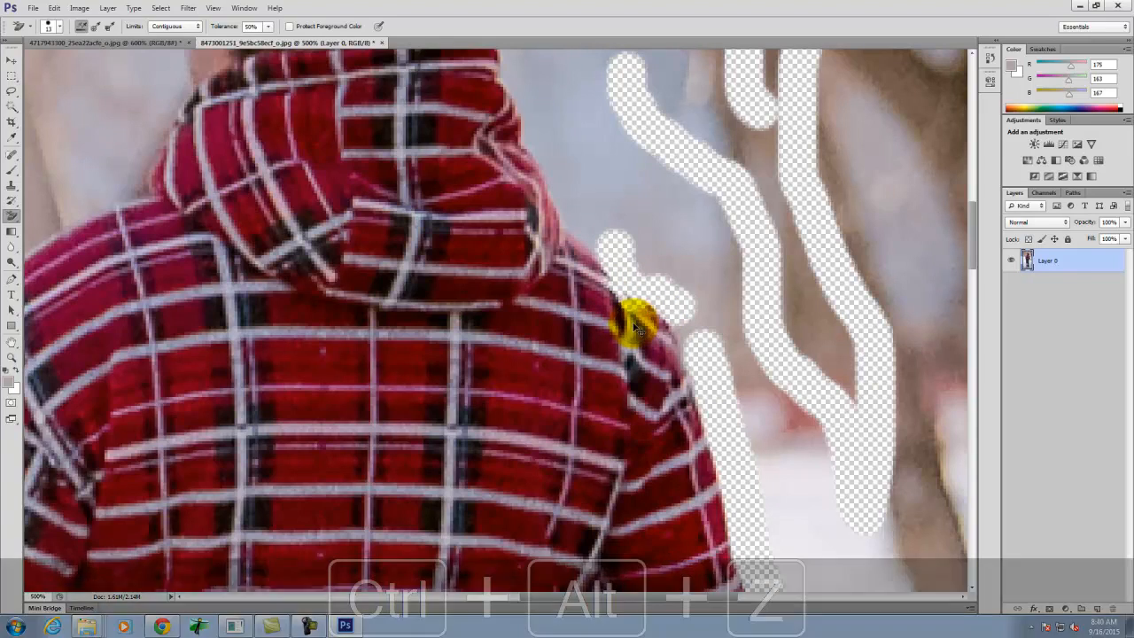
- Sample the snow's color beside the man's right hip and extend the erased strip upward along the jeans and the jacket's dark hem
left_click_drag(621, 245, 621, 37)
key("space")
left_click_drag(675, 552, 436, 2)
left_click_drag(357, 366, 372, 218)
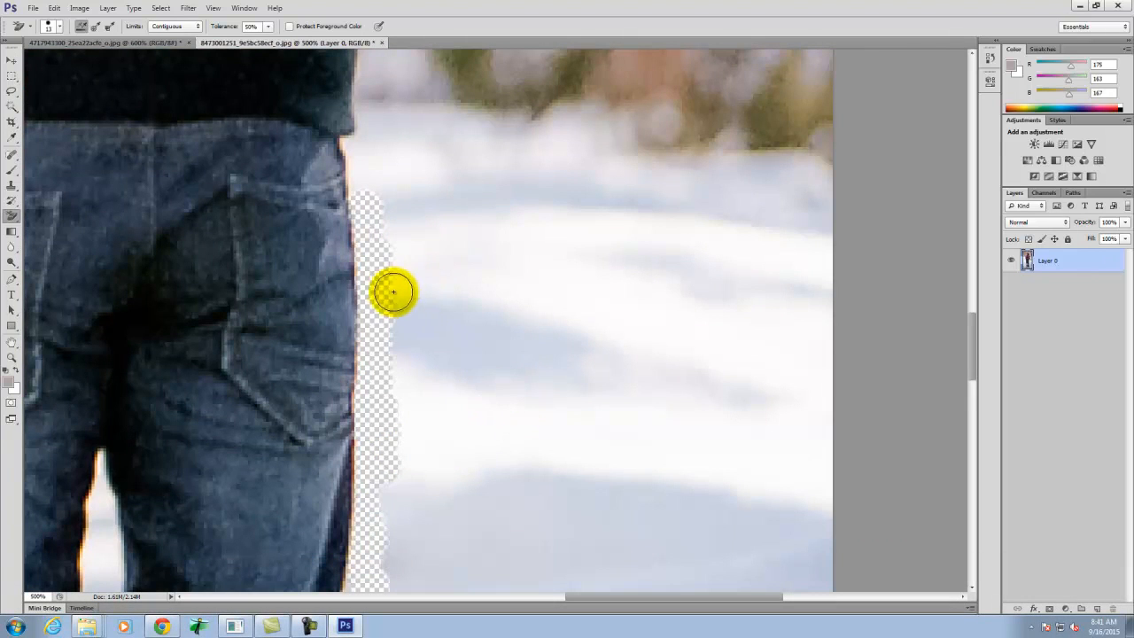
scroll(380, 233, "up", 2)
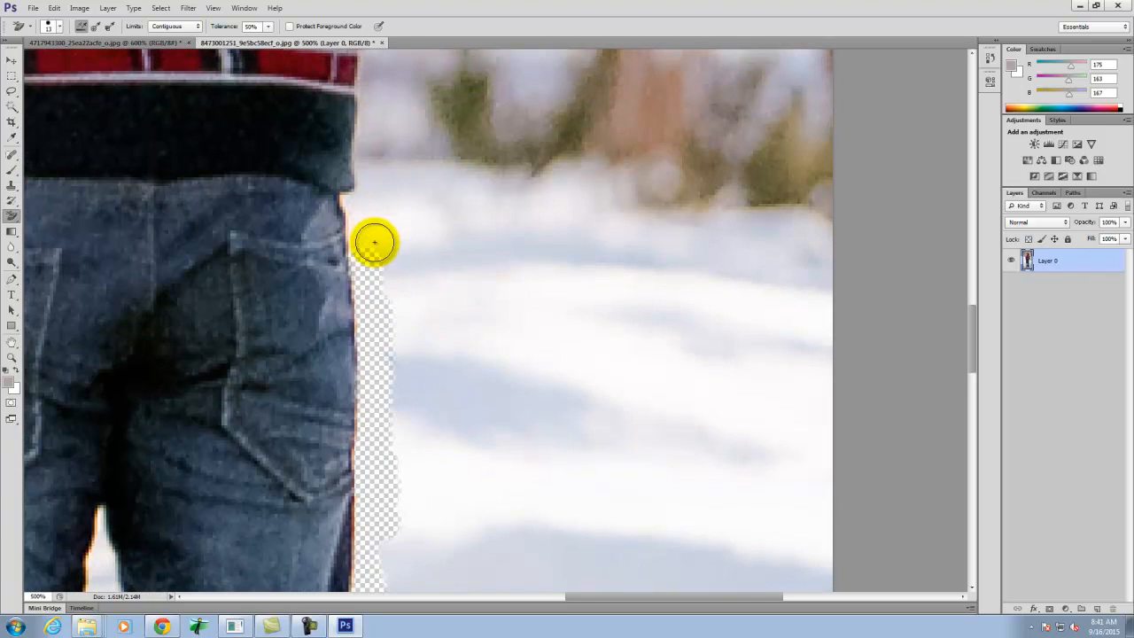
left_click(399, 229, "alt")
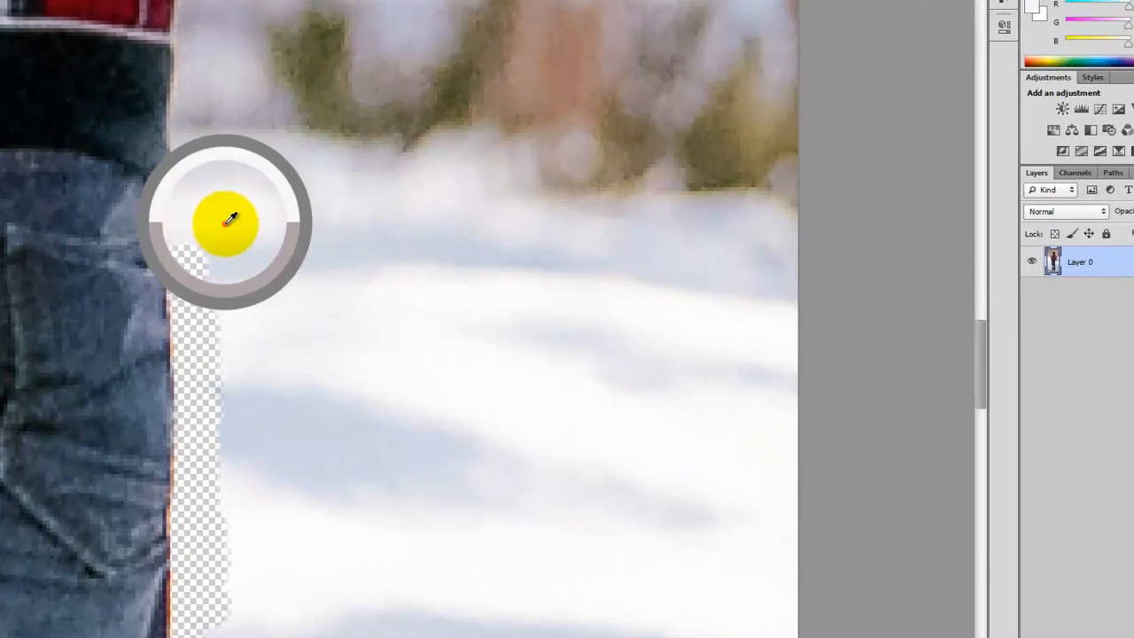
mouse_move(194, 256)
left_mouse_down()
mouse_move(165, 143)
mouse_move(183, 262)
mouse_move(178, 153)
left_mouse_up()
key("ctrl+alt+z")
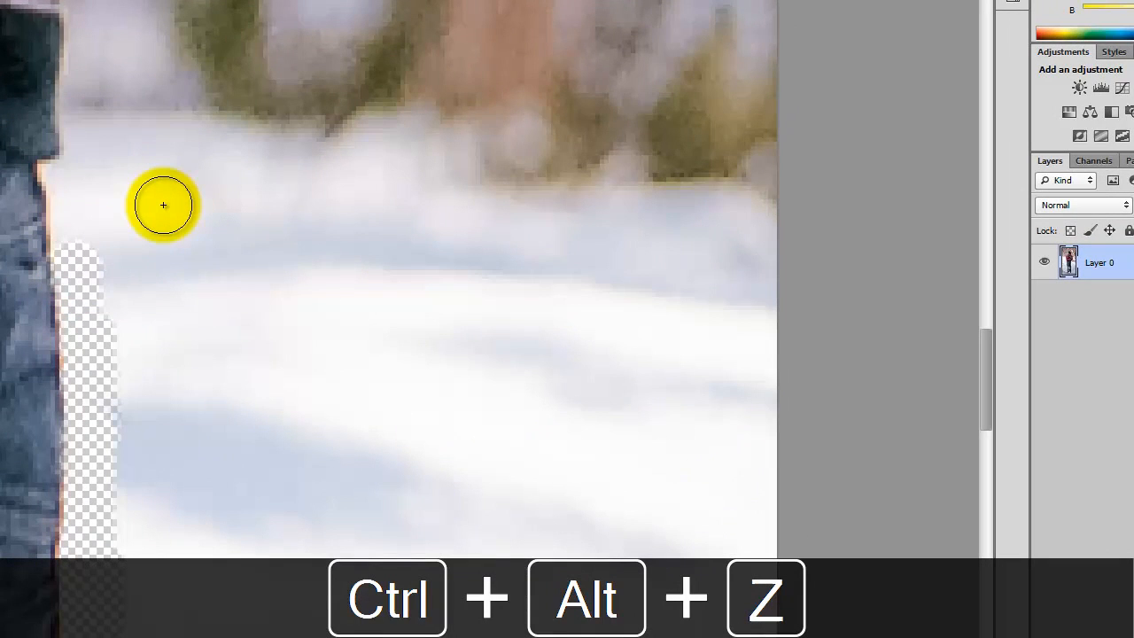
mouse_move(168, 209)
left_mouse_down()
mouse_move(87, 219)
mouse_move(53, 166)
mouse_move(69, 164)
mouse_move(82, 118)
mouse_move(73, 56)
mouse_move(91, 170)
mouse_move(119, 243)
mouse_move(105, 204)
left_mouse_up()
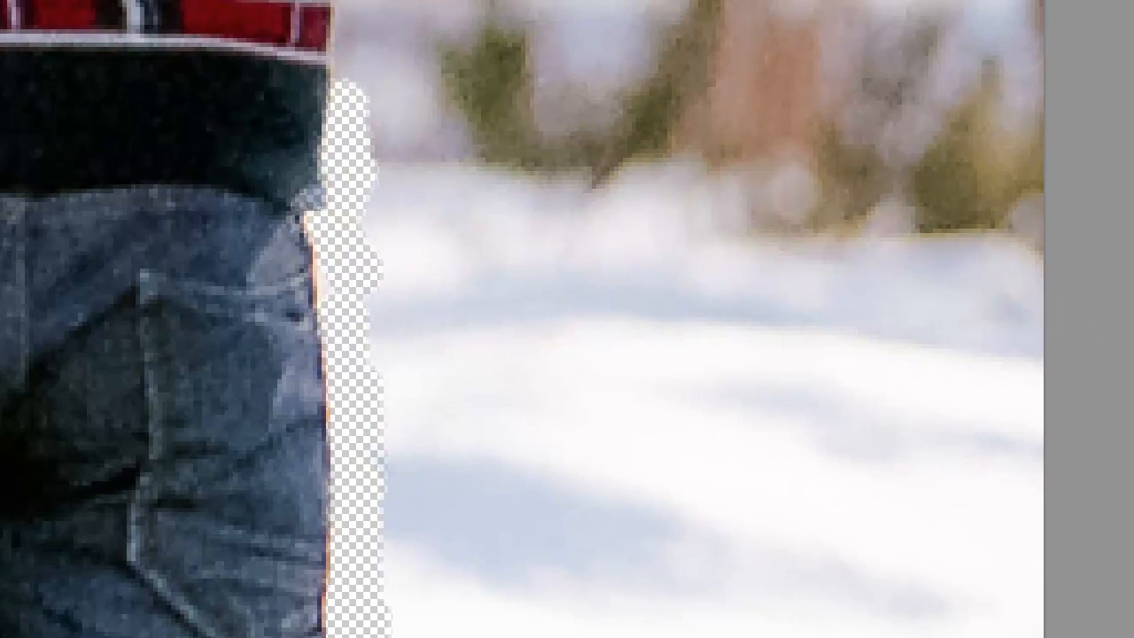
- Remove the shaded snow to the right of the jeans using the Magic Eraser tool with a tolerance of 32
mouse_move(16, 287)
left_mouse_down()
mouse_move(78, 320)
mouse_move(120, 320)
left_mouse_up()
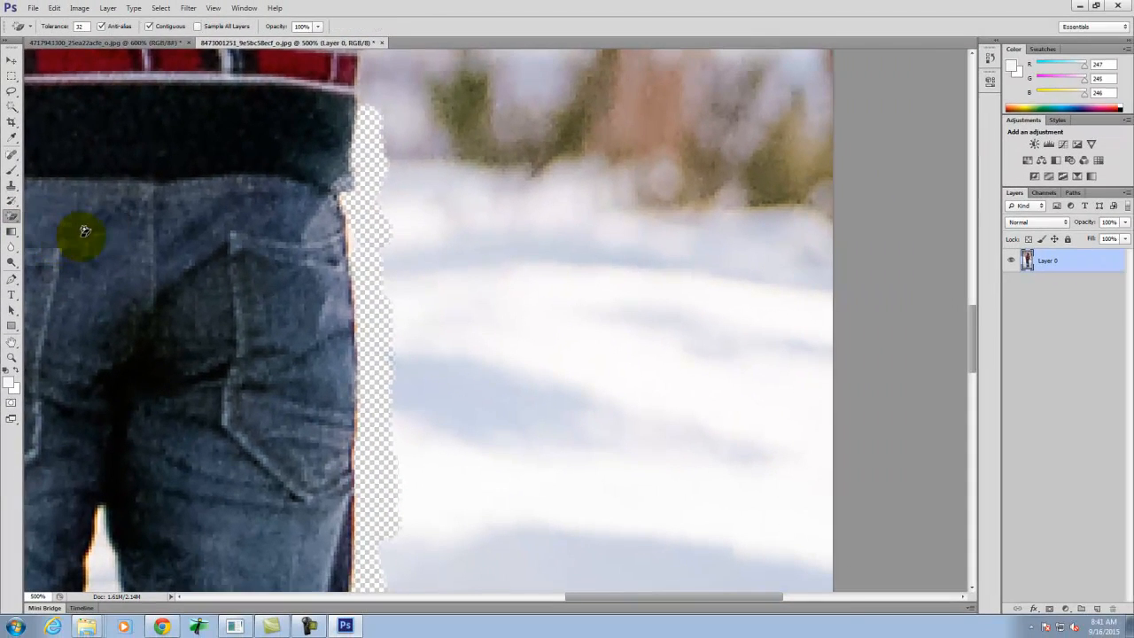
scroll(354, 288, "down", 5)
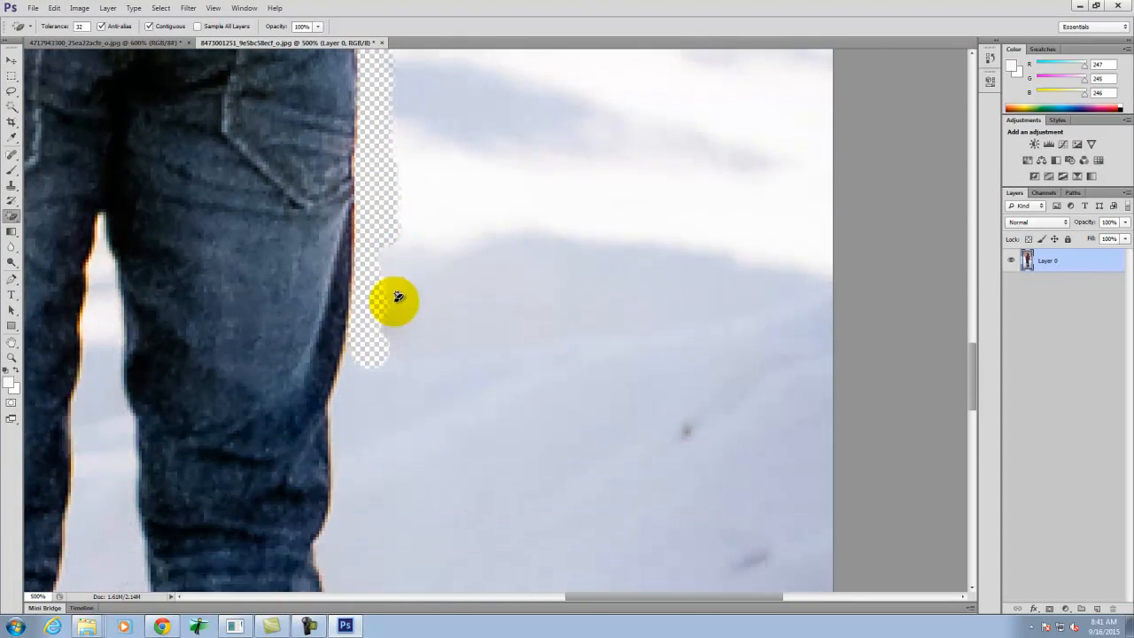
scroll(393, 306, "down", 2)
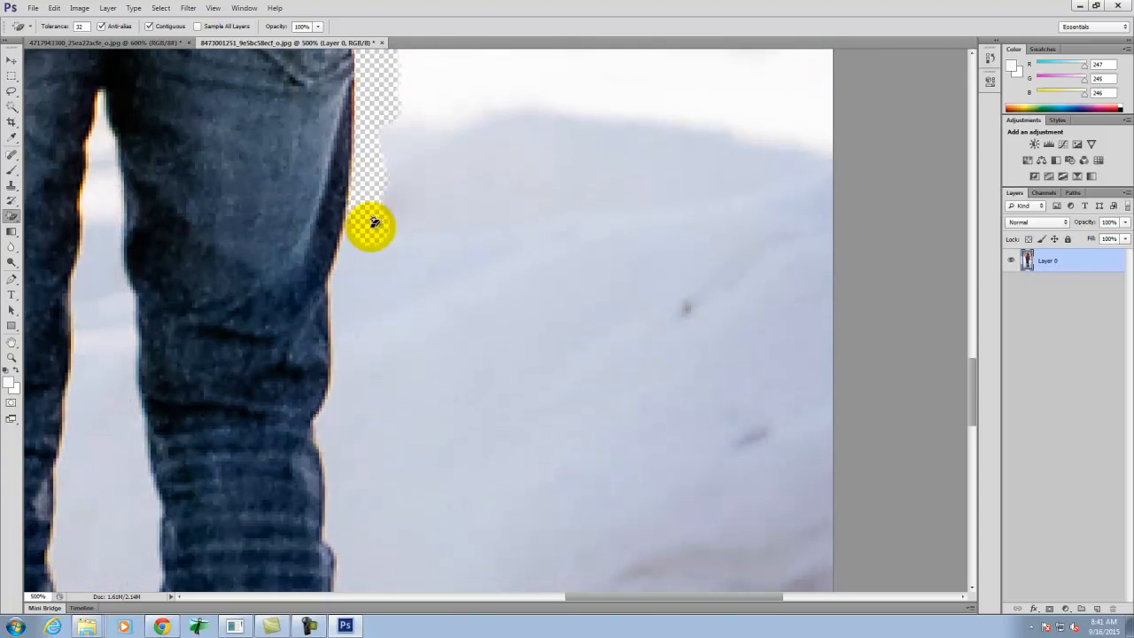
left_click(337, 304)
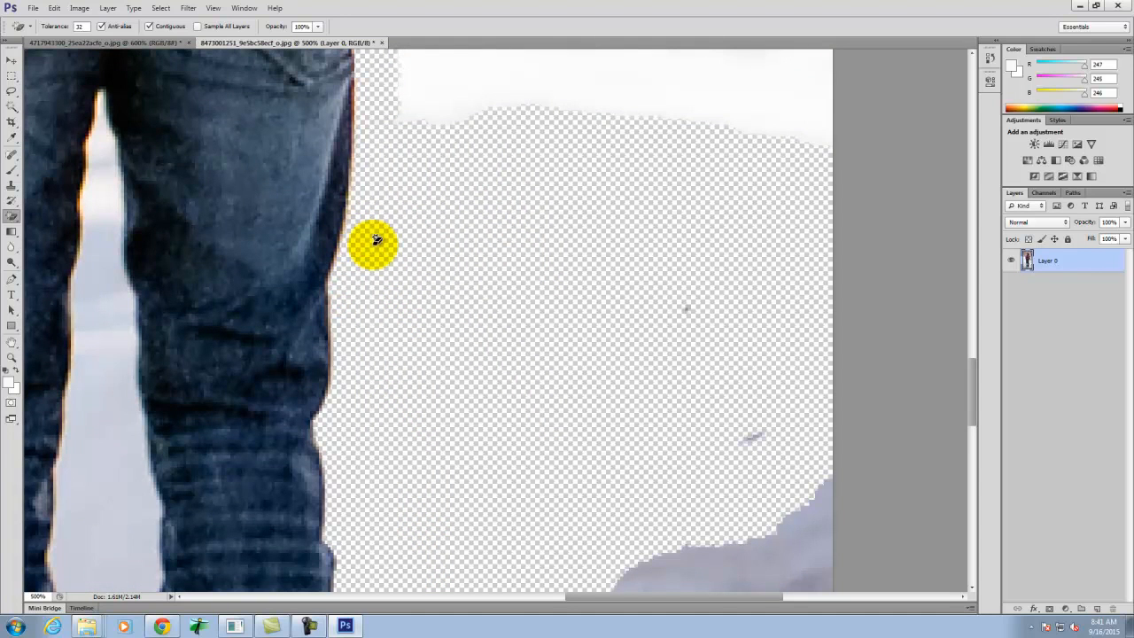
- Erase the pale ground around the man's right shoe with the Magic Eraser
scroll(362, 398, "up", 5)
scroll(385, 192, "down", 2)
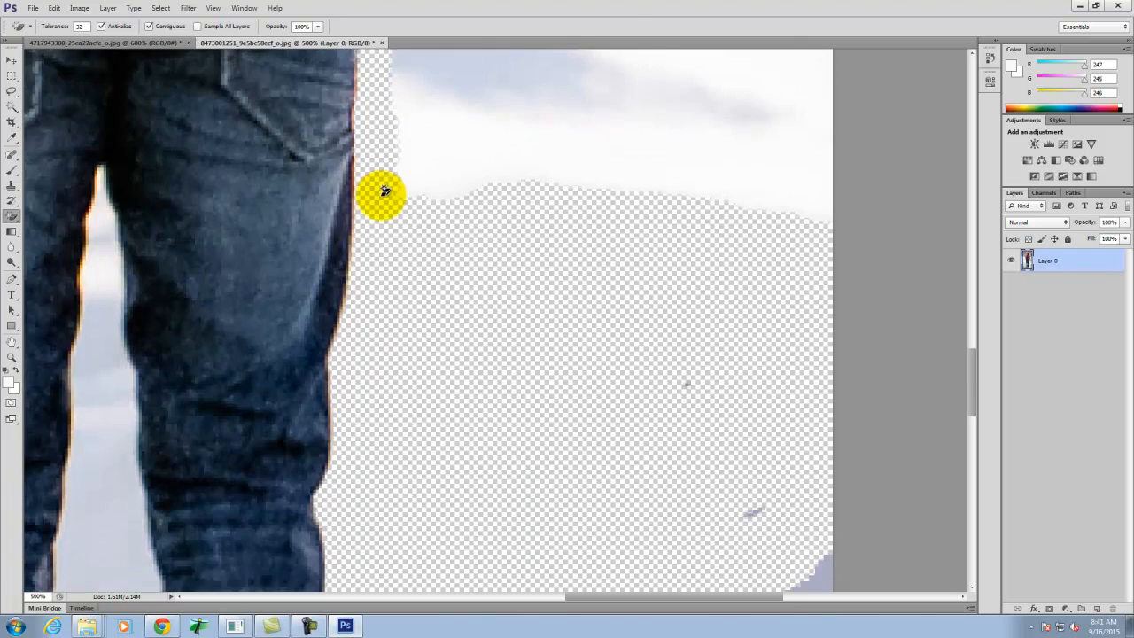
scroll(385, 191, "down", 15)
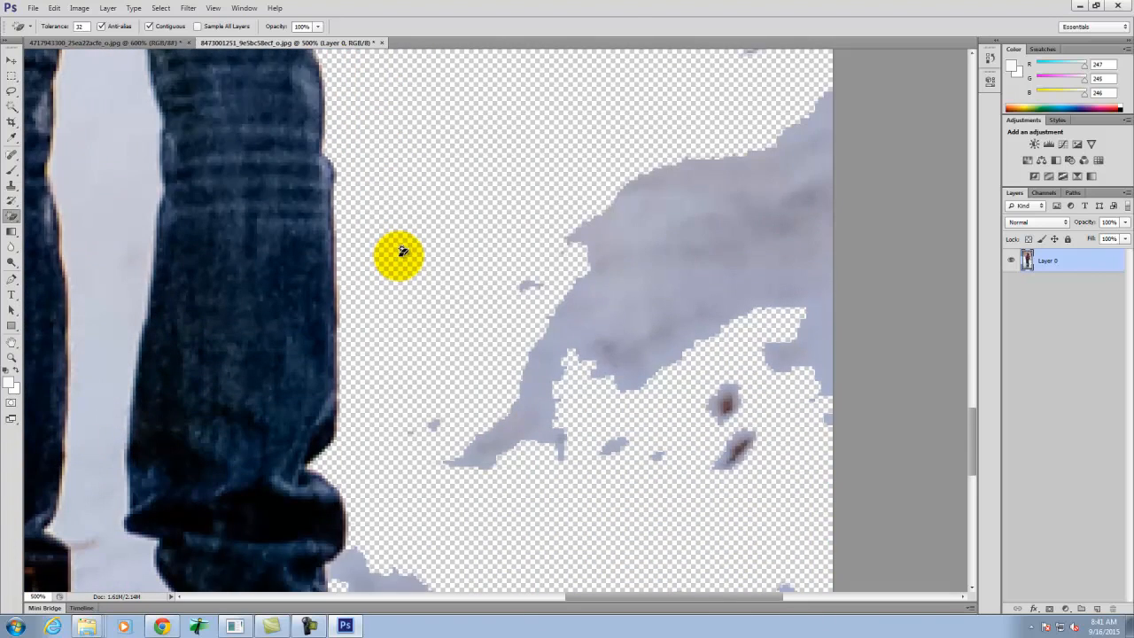
scroll(402, 251, "down", 7)
left_click(442, 525)
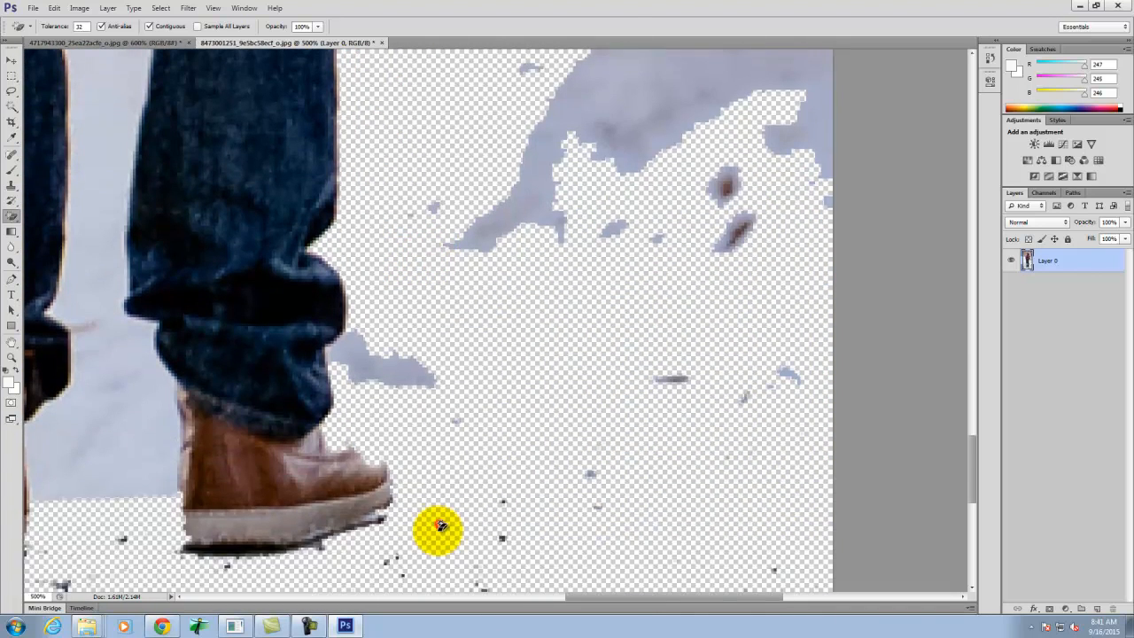
- Erase the remaining snow between the man's legs, from the shoes up to the crotch, with the Magic Eraser
scroll(521, 448, "down", 7)
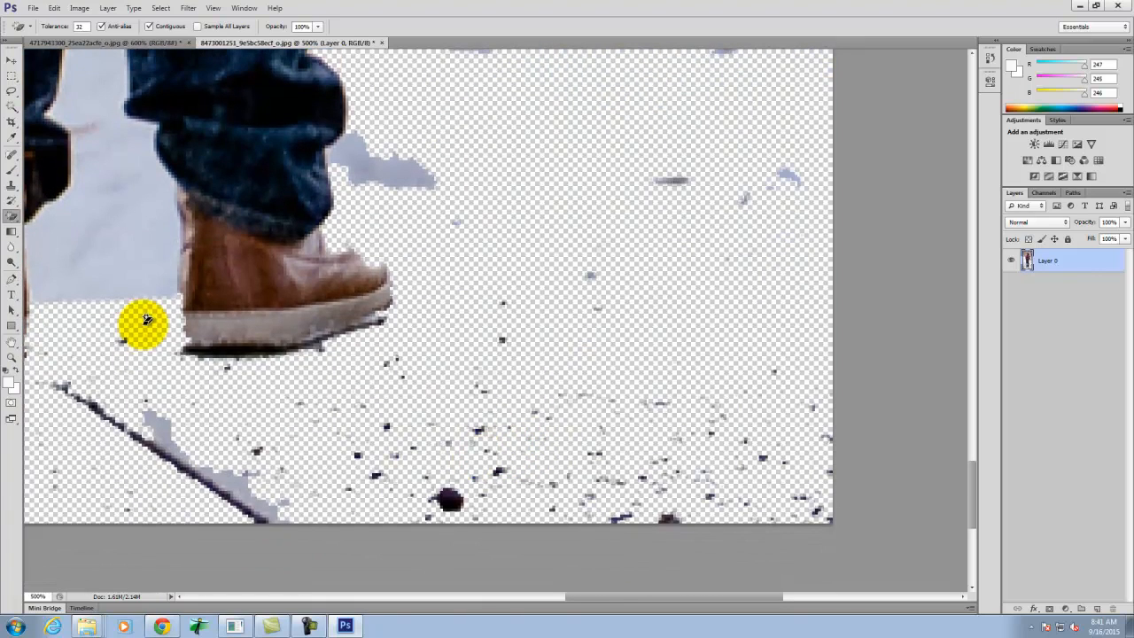
left_click(106, 243)
scroll(259, 417, "up", 6)
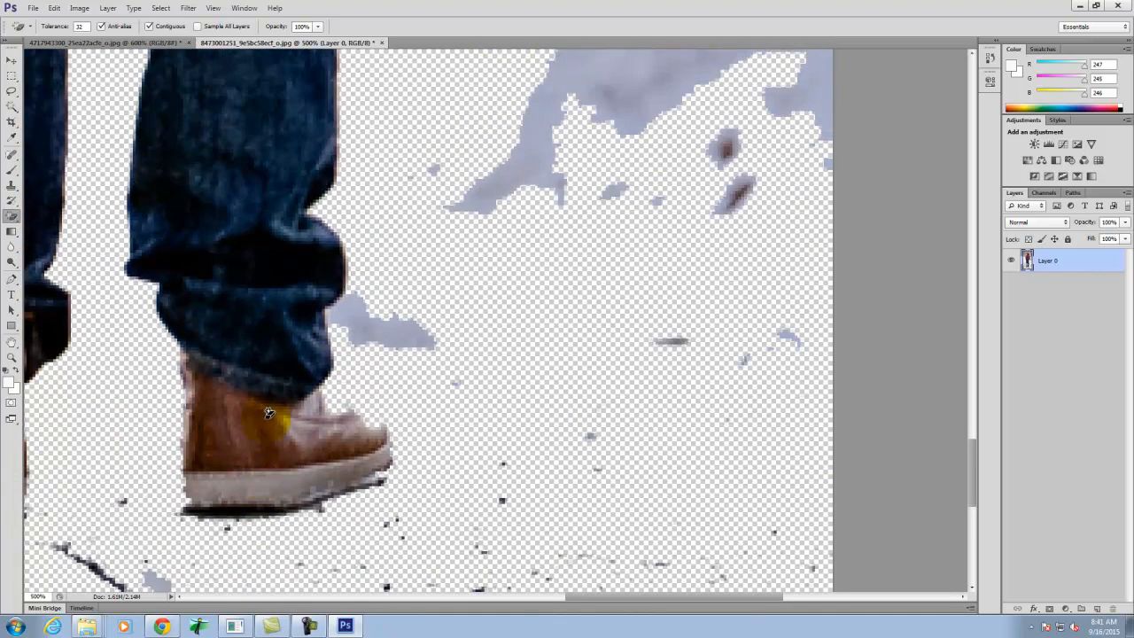
scroll(268, 413, "up", 15)
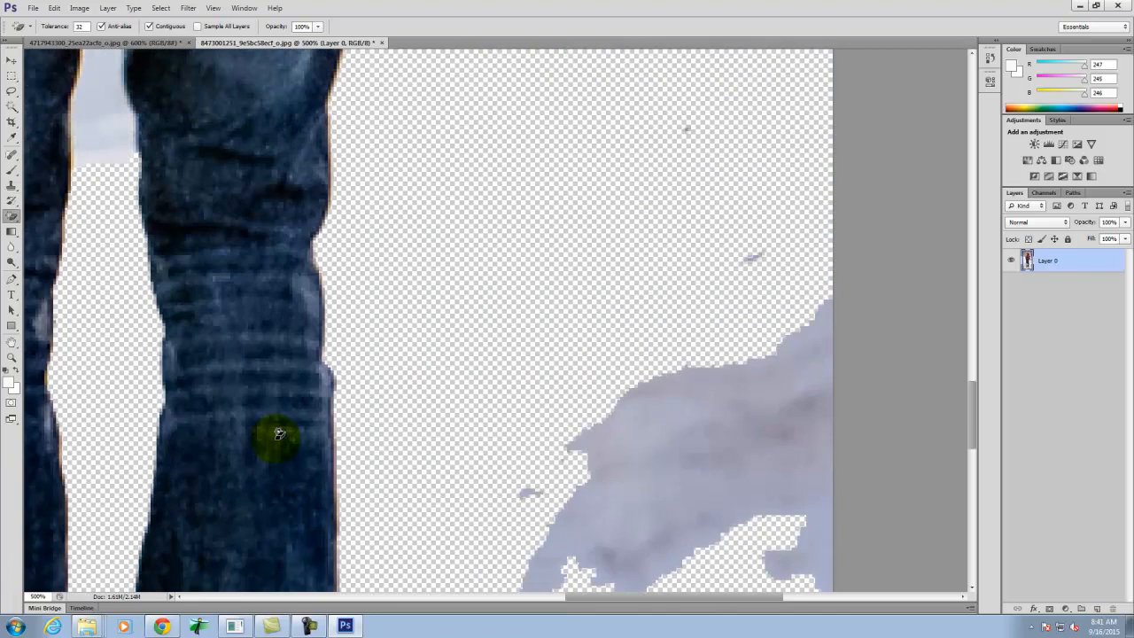
scroll(278, 435, "up", 10)
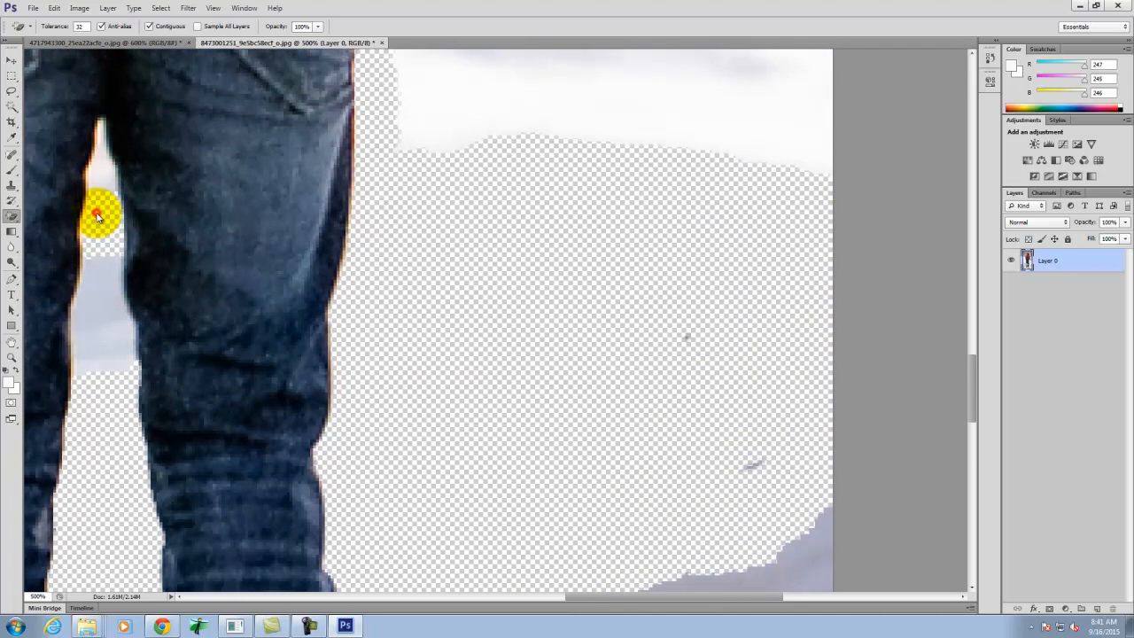
left_click(101, 309)
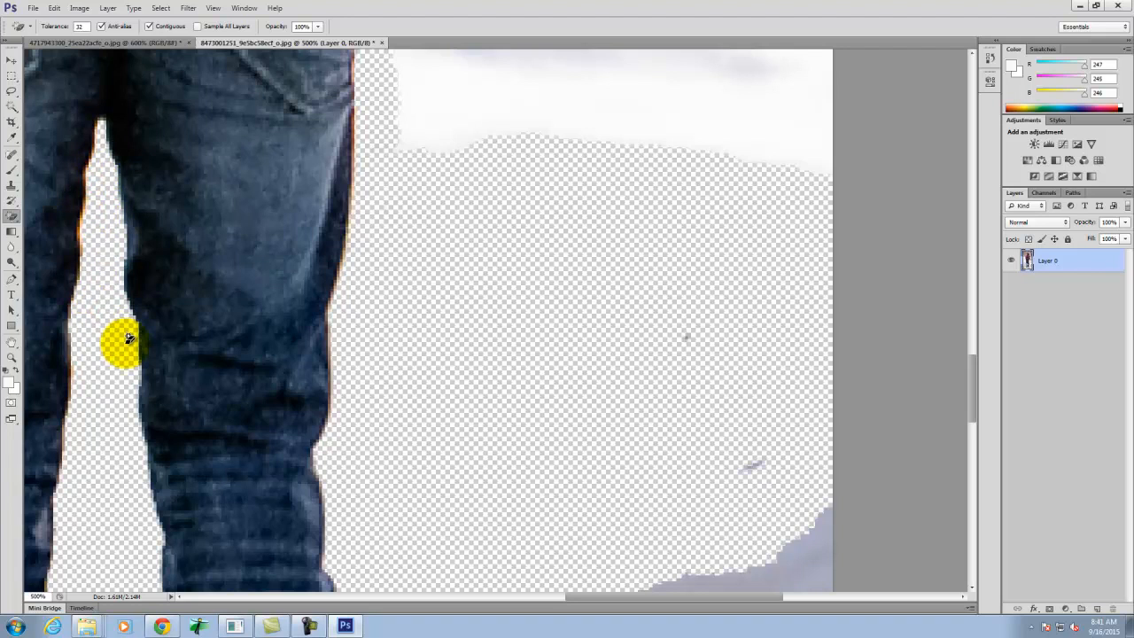
scroll(222, 412, "up", 10)
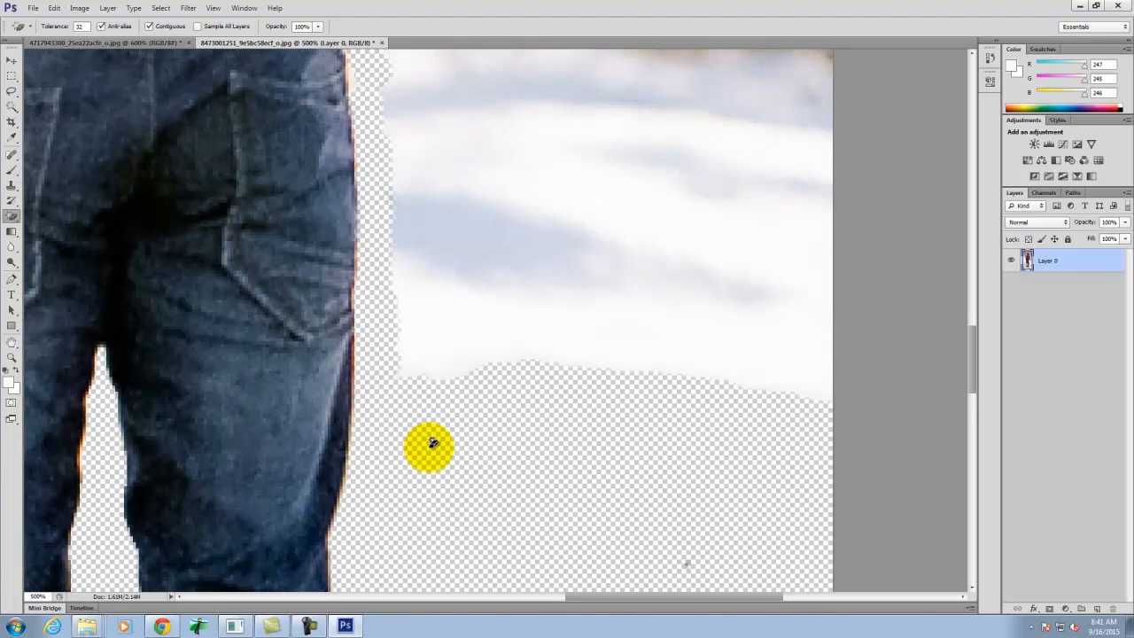
- Remove the snow to the left of the man's legs and waist with the Magic Eraser at a tolerance of 32
key("ctrl+0")
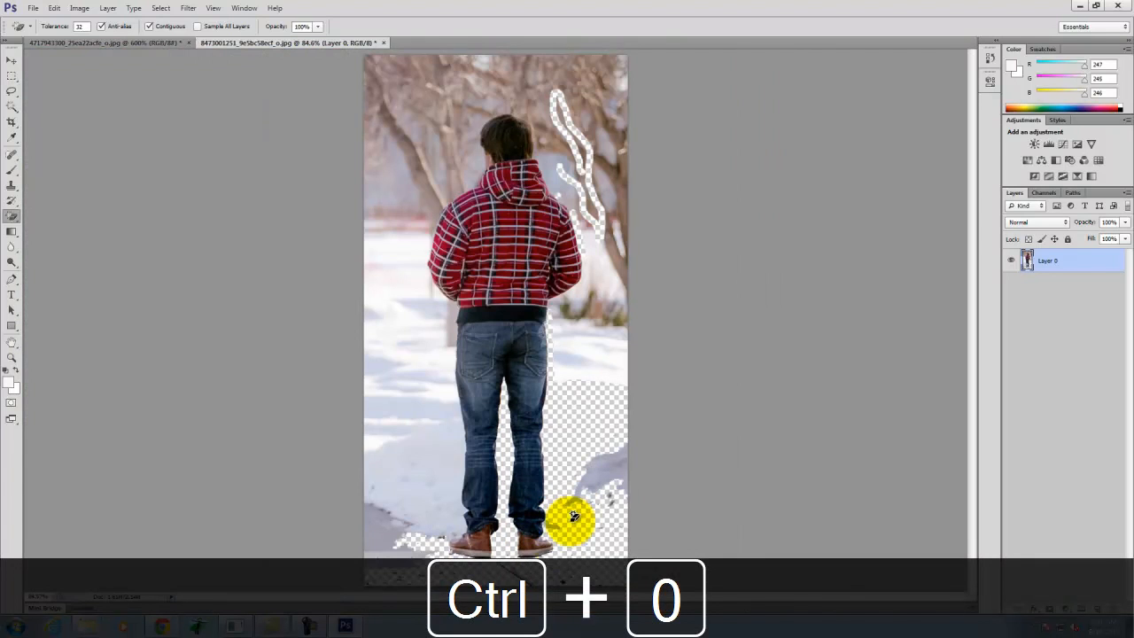
left_click(414, 484)
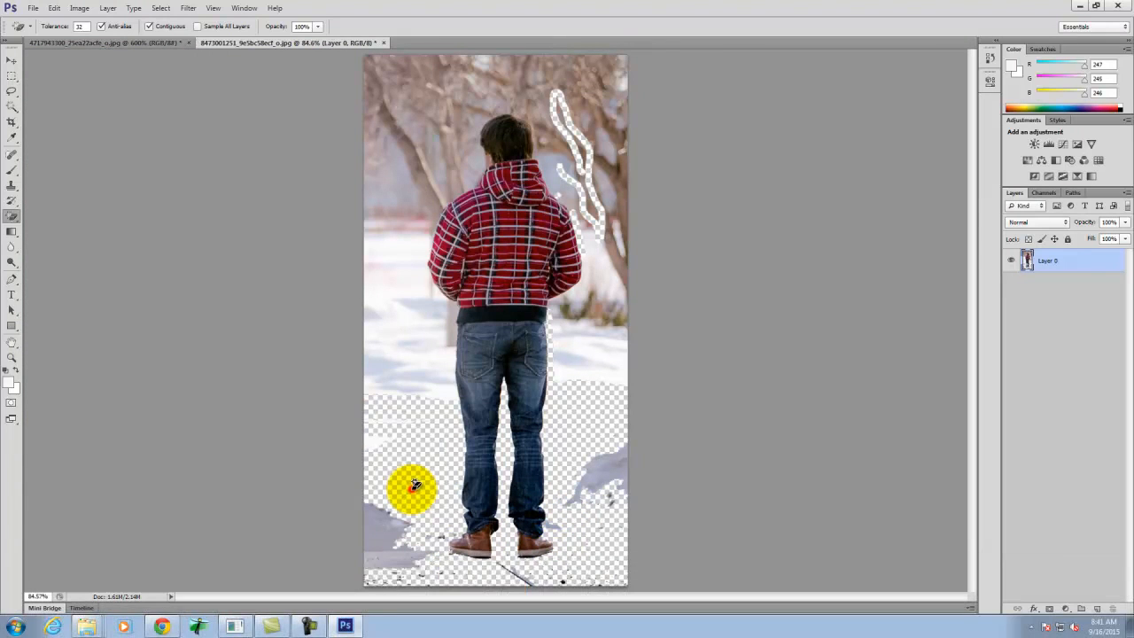
left_click(411, 372)
left_click(406, 343)
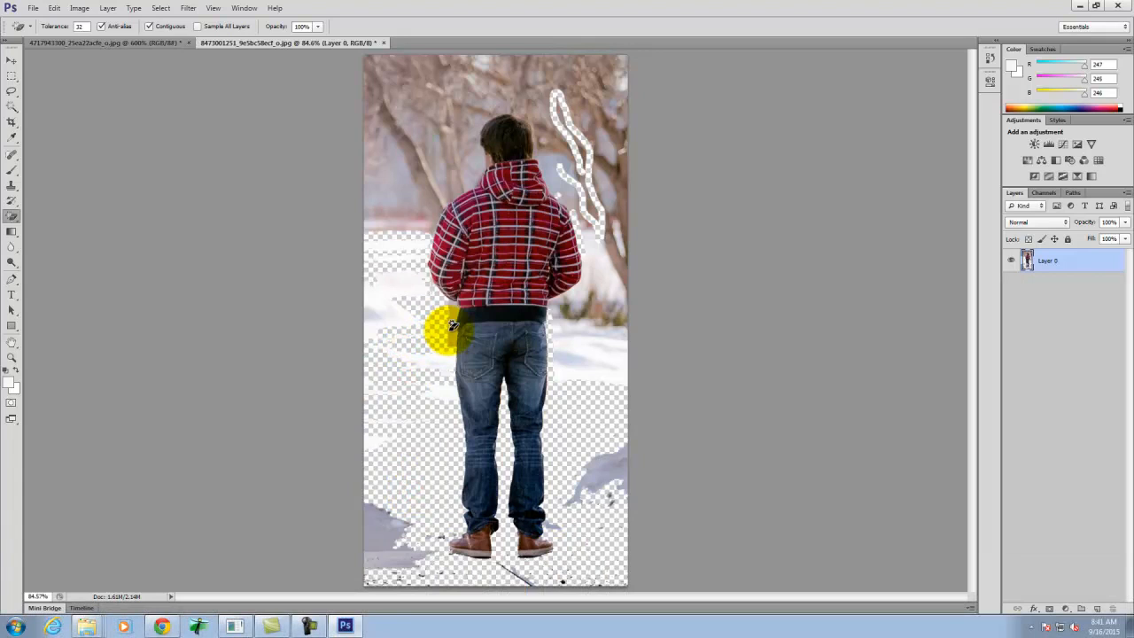
left_click(447, 402)
left_click(454, 401)
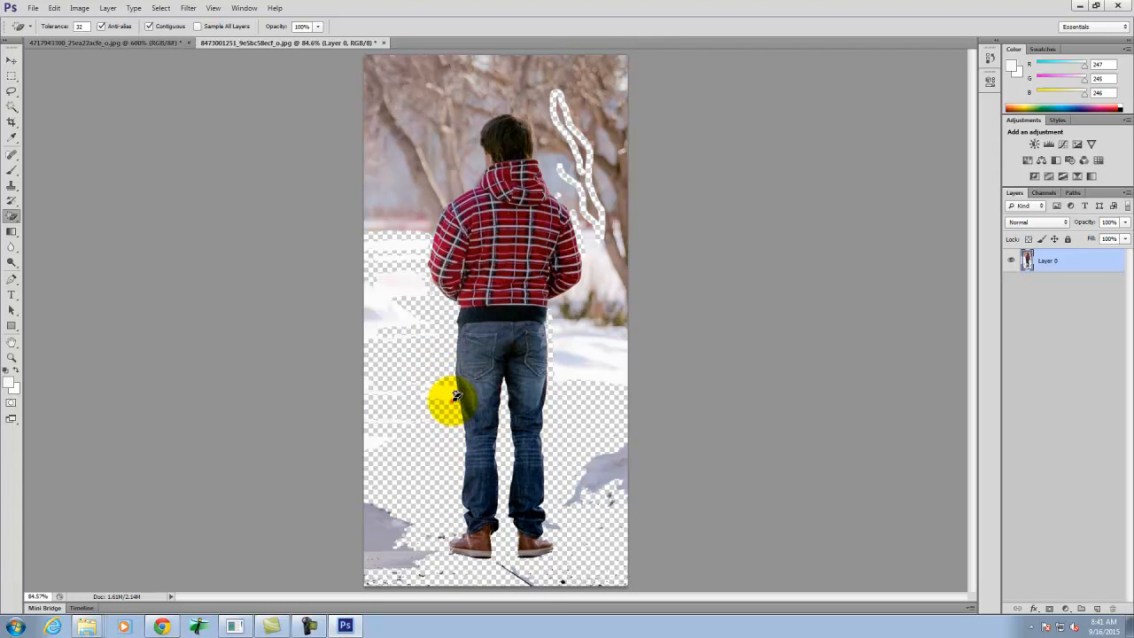
- Erase the blurred trees and background patches around the man's head and shoulders with the Magic Eraser
left_click(463, 167)
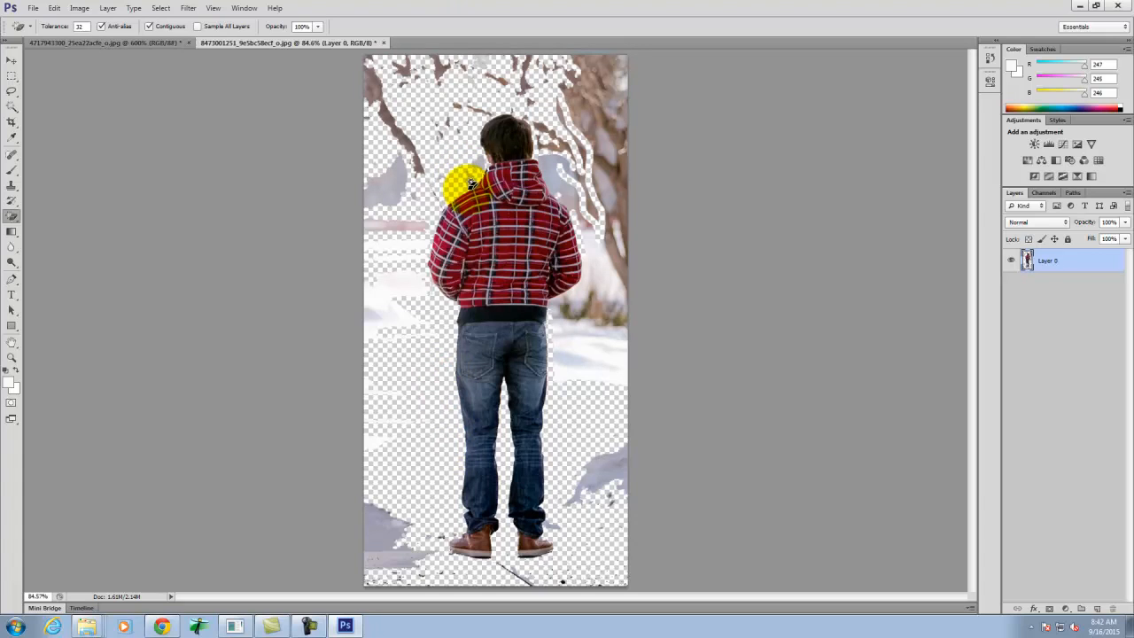
left_click(477, 171)
left_click(433, 208)
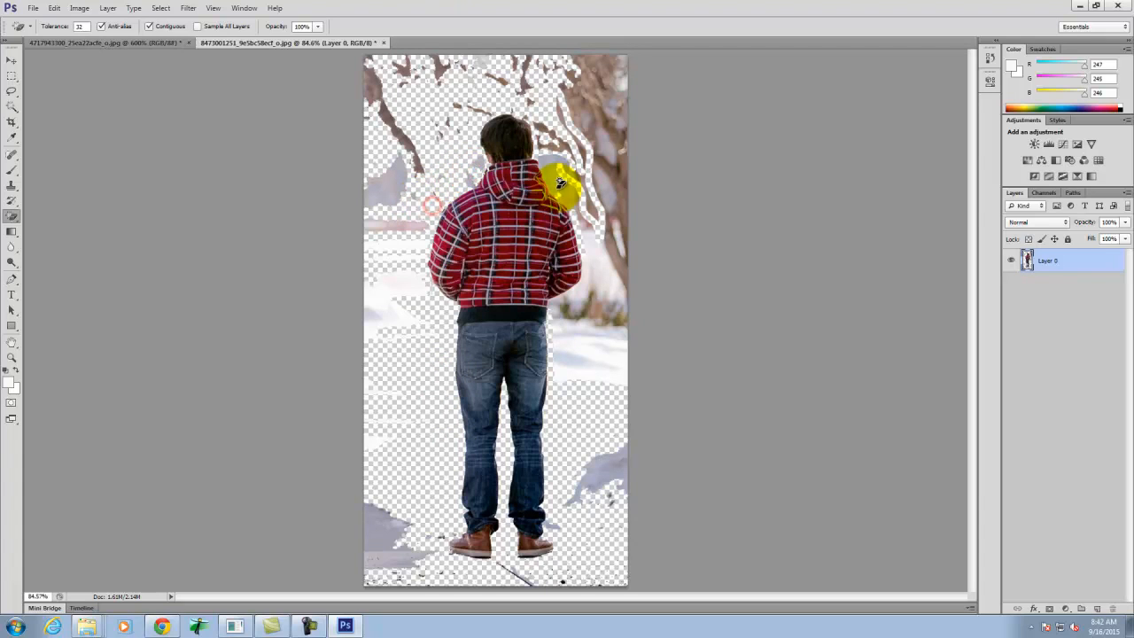
left_click(553, 170)
left_click(579, 219)
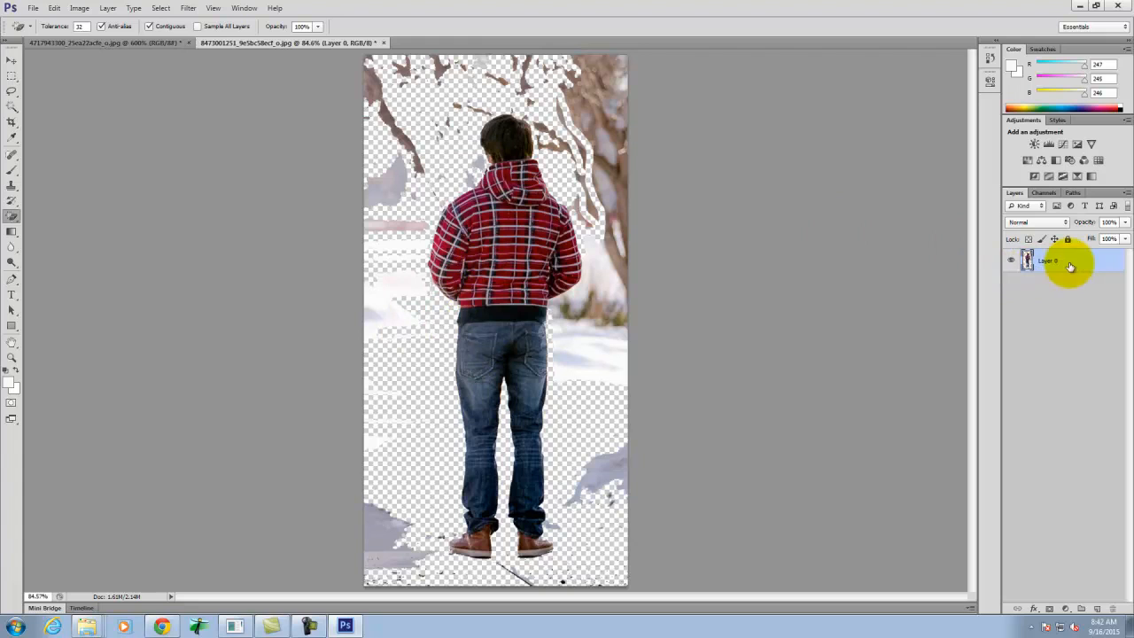
- Add a new layer, place it beneath Layer 0, and select the entire canvas
left_click(1097, 609)
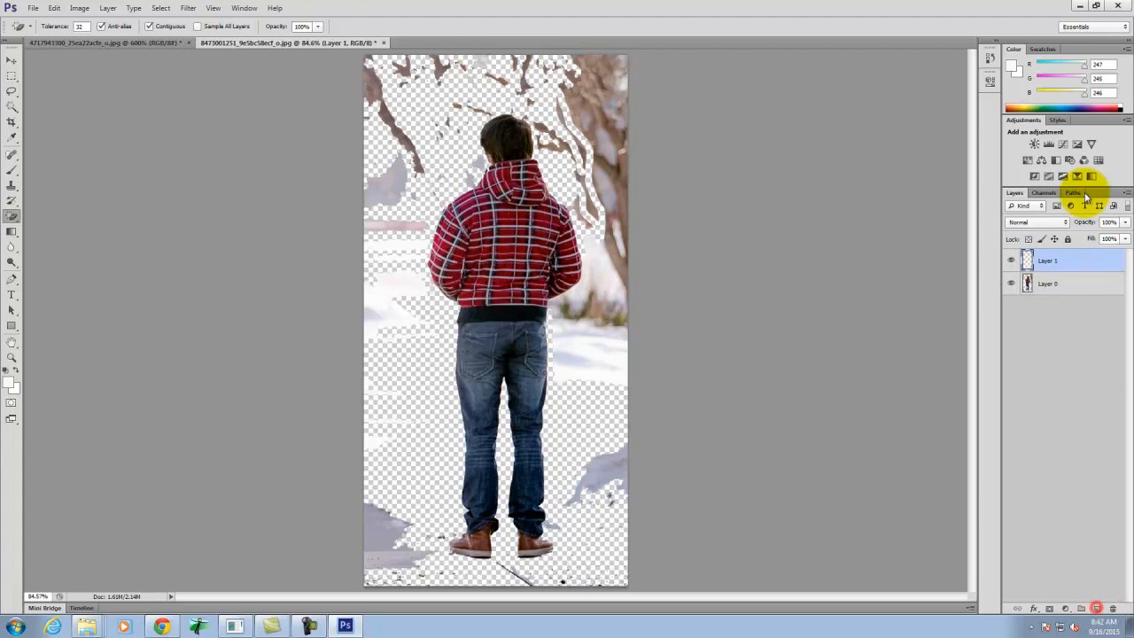
left_click_drag(1063, 257, 1015, 299)
key("ctrl+a")
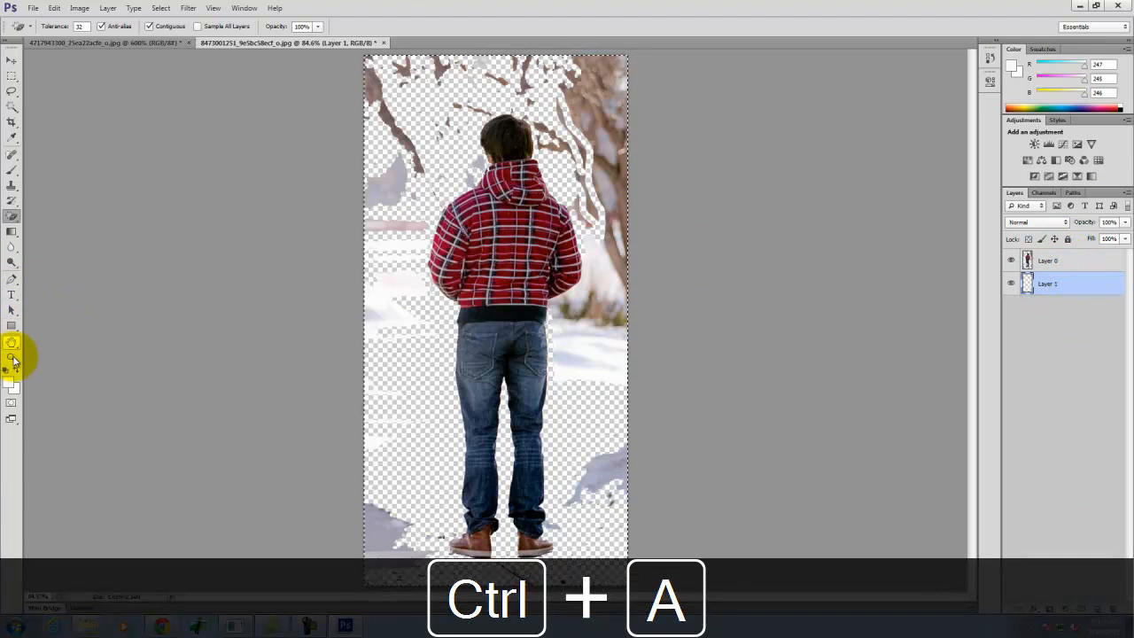
- Set the foreground color to black (000000), fill the new layer with the Paint Bucket, and clear the selection
left_click(11, 382)
left_click(433, 290)
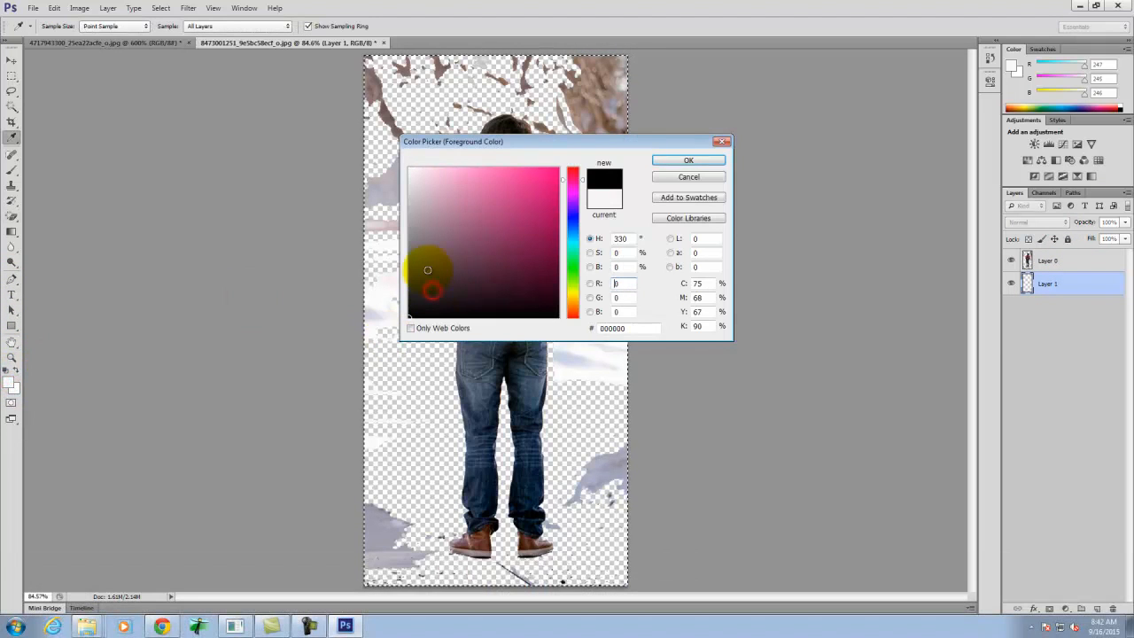
left_click(697, 163)
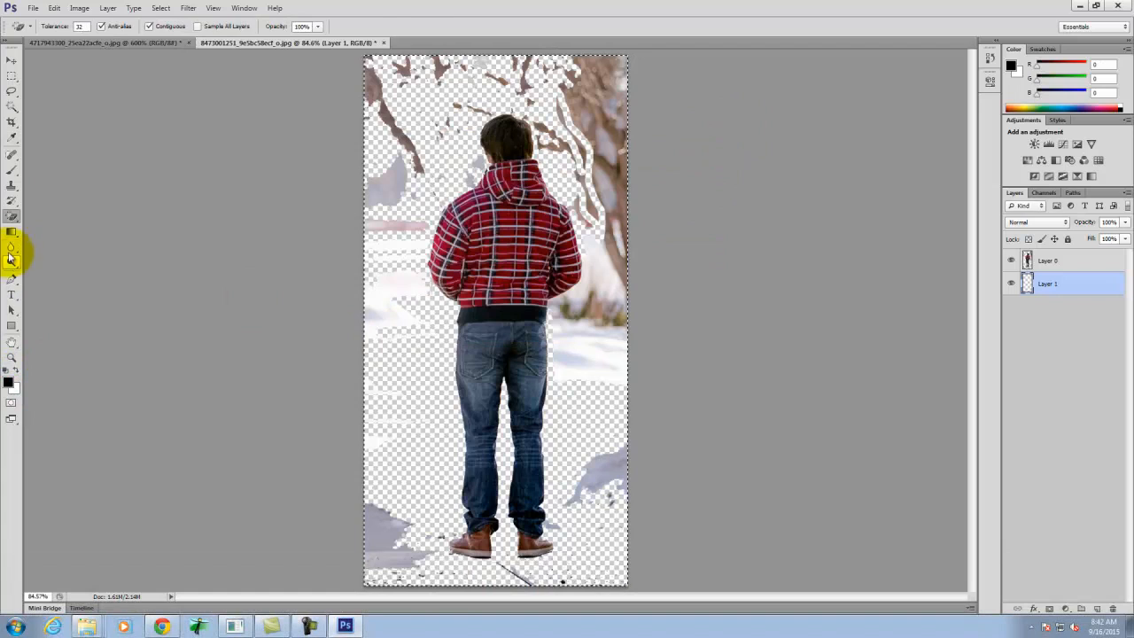
left_click(11, 230)
left_click(53, 239)
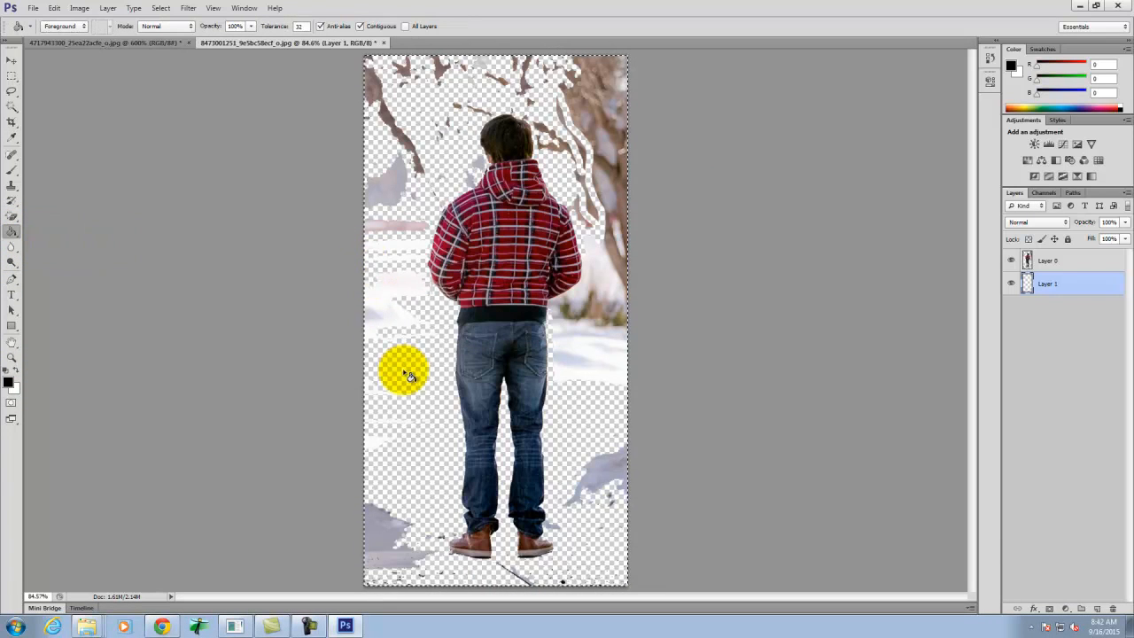
left_click(406, 374)
left_click(11, 75)
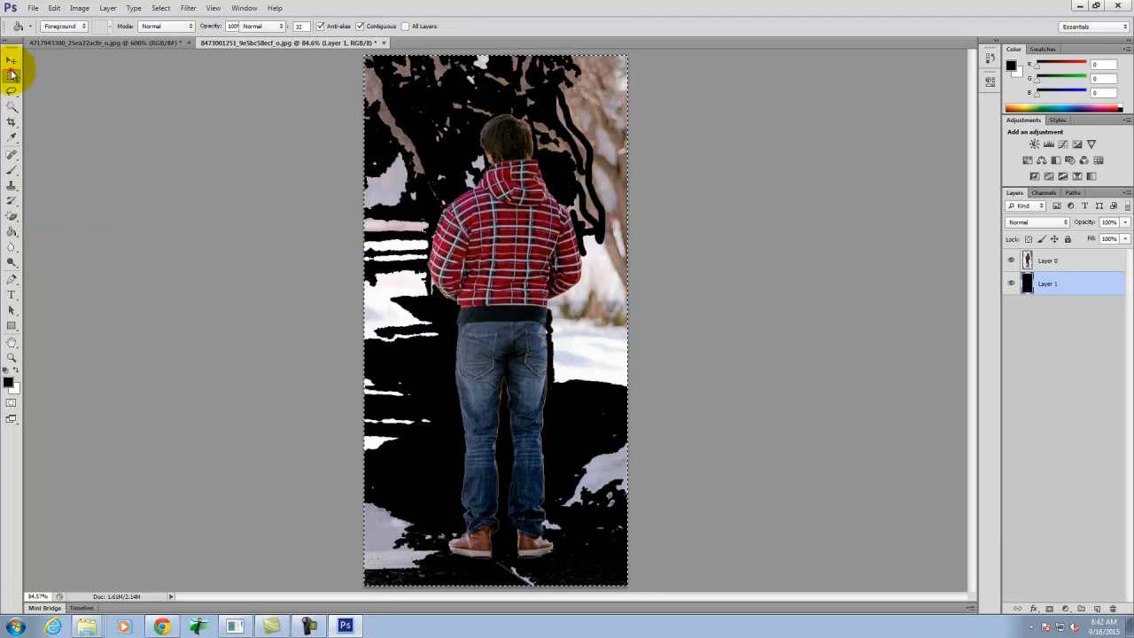
left_click(132, 138)
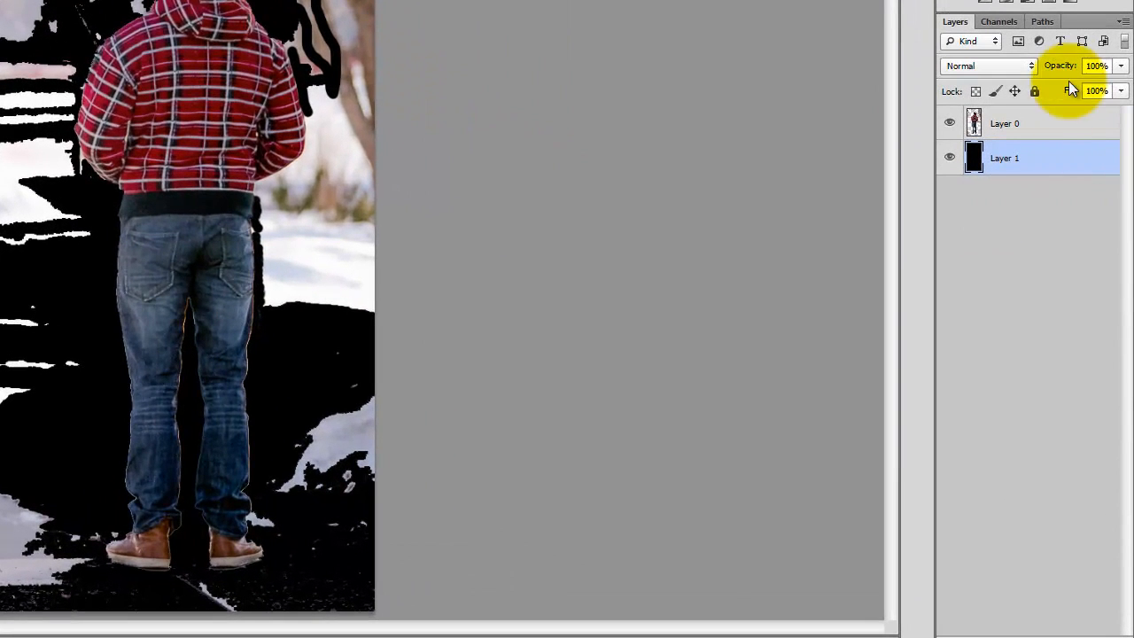
- On Layer 0, remove the snow and blurred background to the right of the man's jacket with the Magic Eraser
left_click(1050, 116)
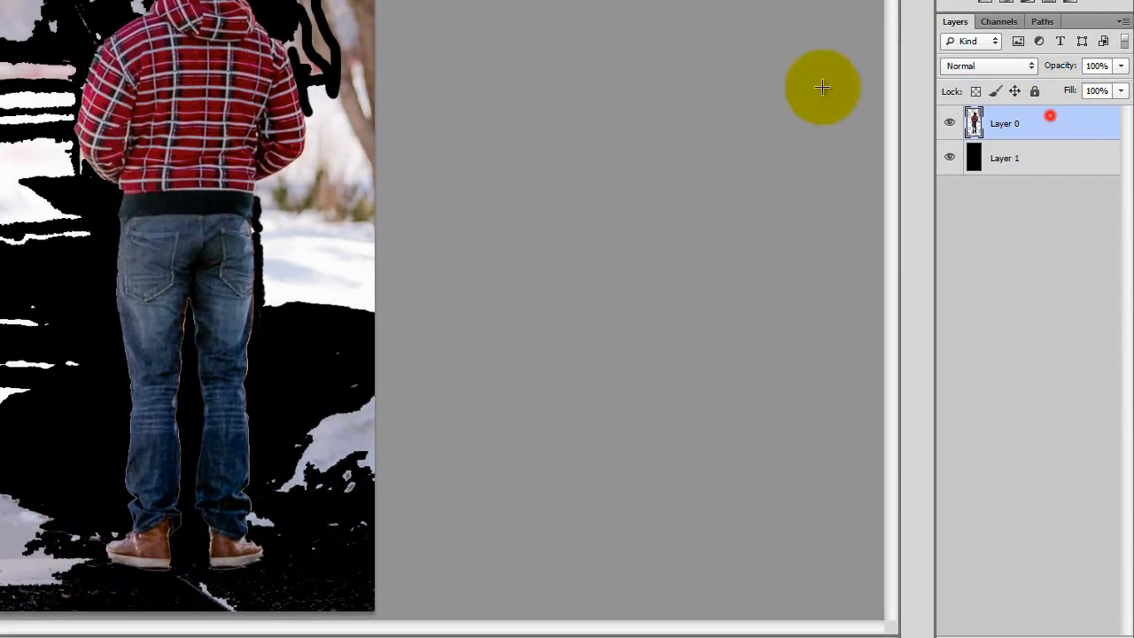
left_click(278, 253)
left_click(288, 186)
left_click(304, 129)
left_click(309, 139)
left_click(313, 51)
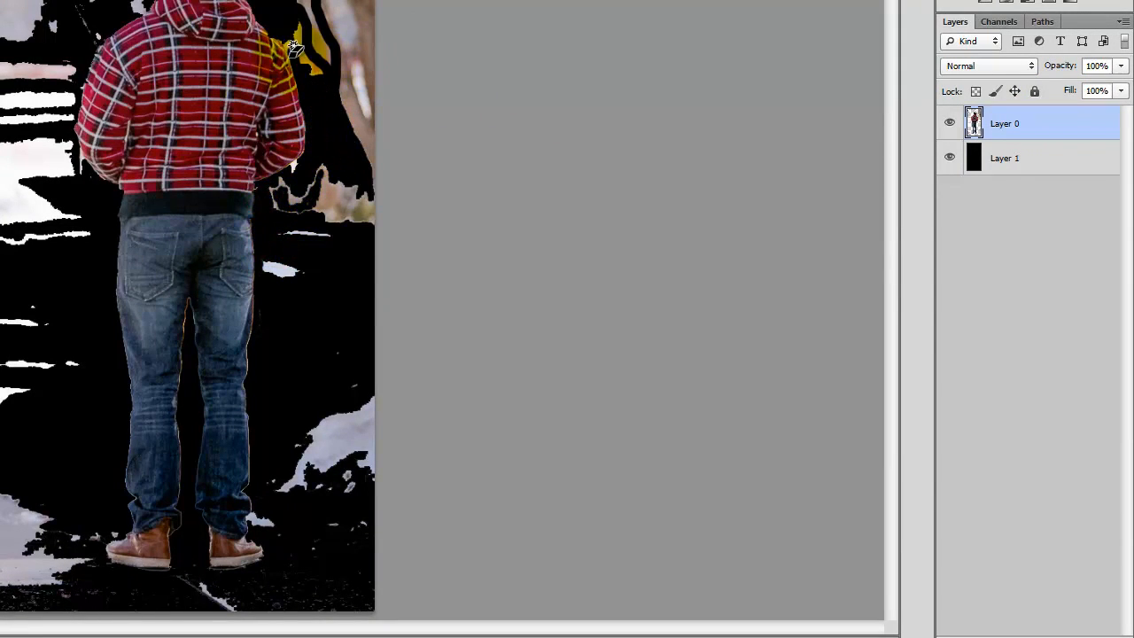
left_click(288, 60)
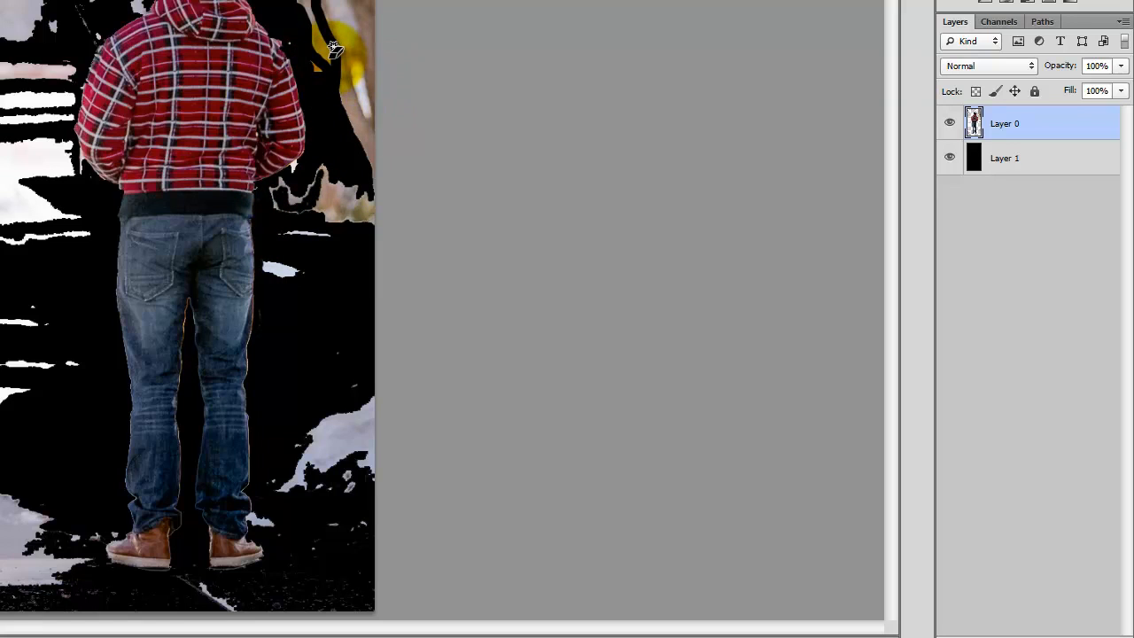
left_click(334, 48)
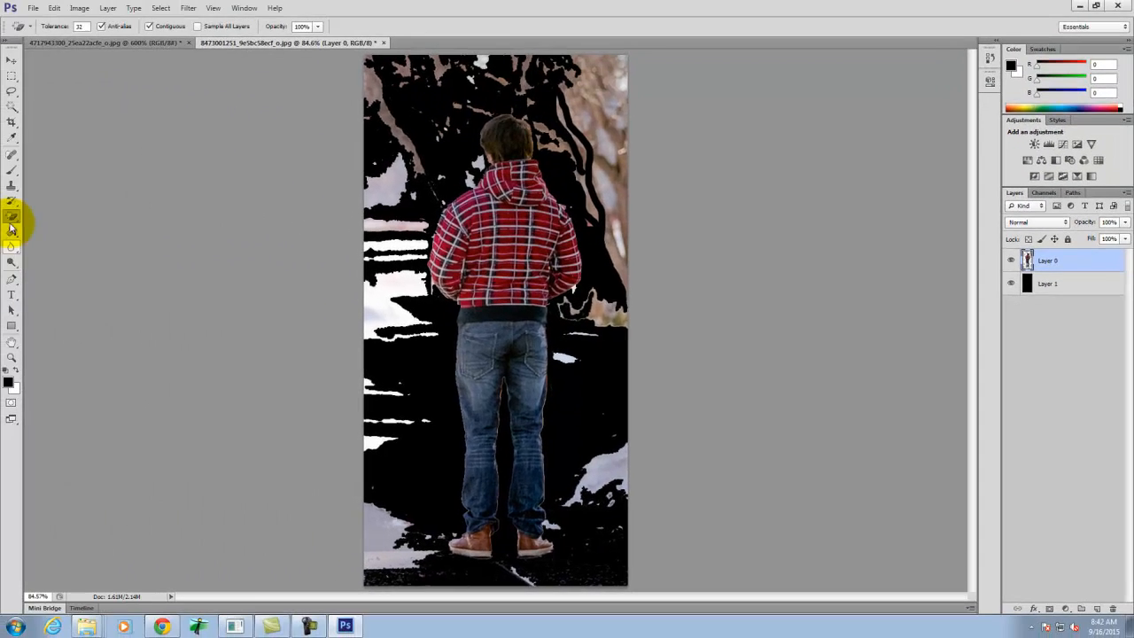
- Enlarge the regular Eraser's brush and wipe out the leftover tree and snow patches to the right of the man
right_click(12, 216)
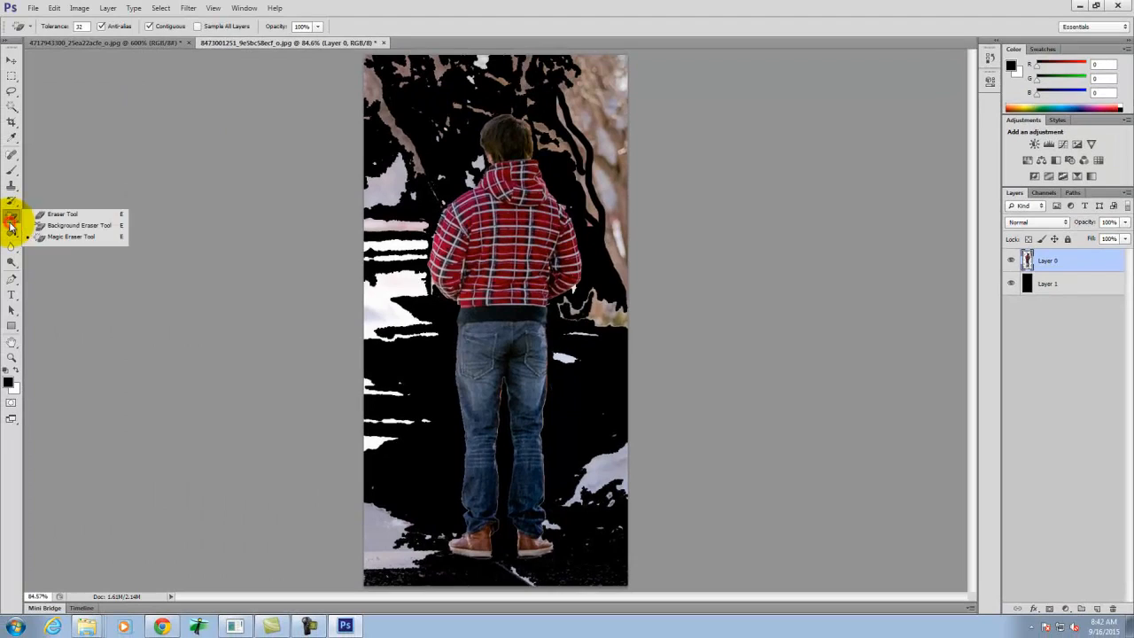
left_click(61, 215)
key("bracketright")
key("bracketright")
key("bracketright")
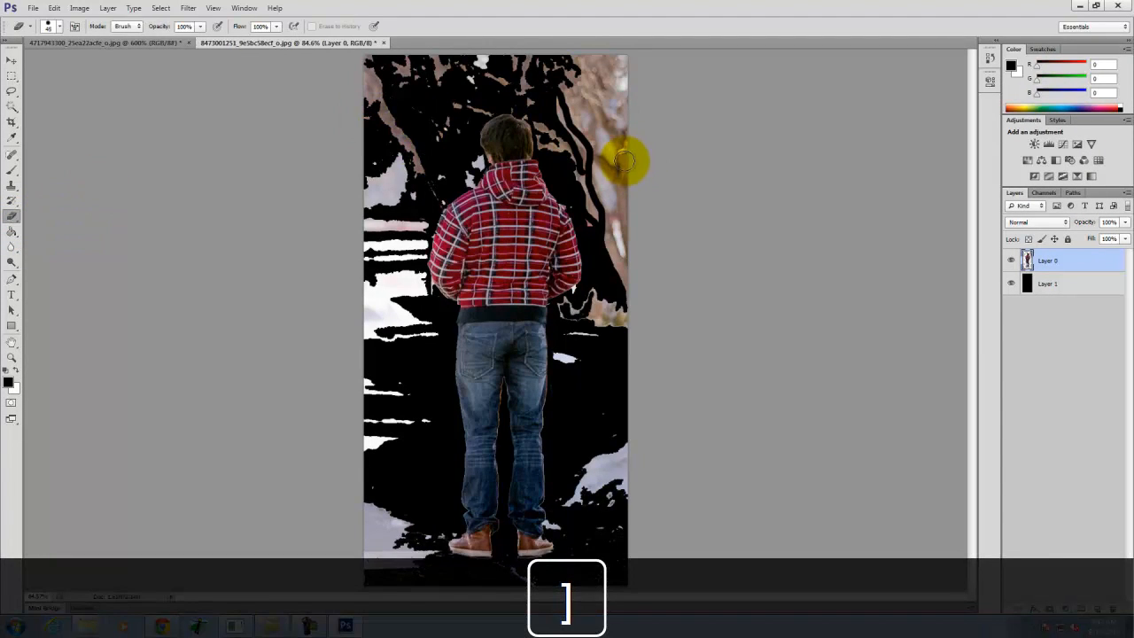
mouse_move(627, 173)
left_mouse_down()
mouse_move(640, 270)
mouse_move(582, 55)
mouse_move(610, 135)
mouse_move(638, 127)
mouse_move(577, 78)
left_mouse_up()
mouse_move(592, 209)
left_mouse_down()
mouse_move(623, 292)
mouse_move(611, 337)
left_mouse_up()
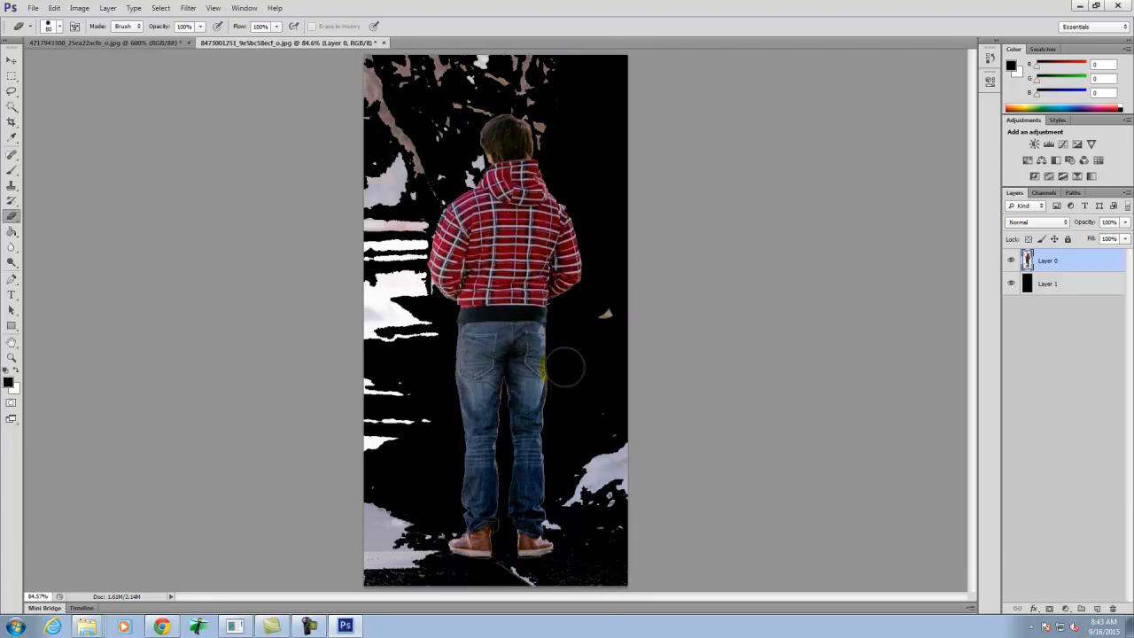
mouse_move(619, 288)
left_mouse_down()
mouse_move(592, 604)
mouse_move(616, 431)
mouse_move(612, 612)
mouse_move(574, 501)
left_mouse_up()
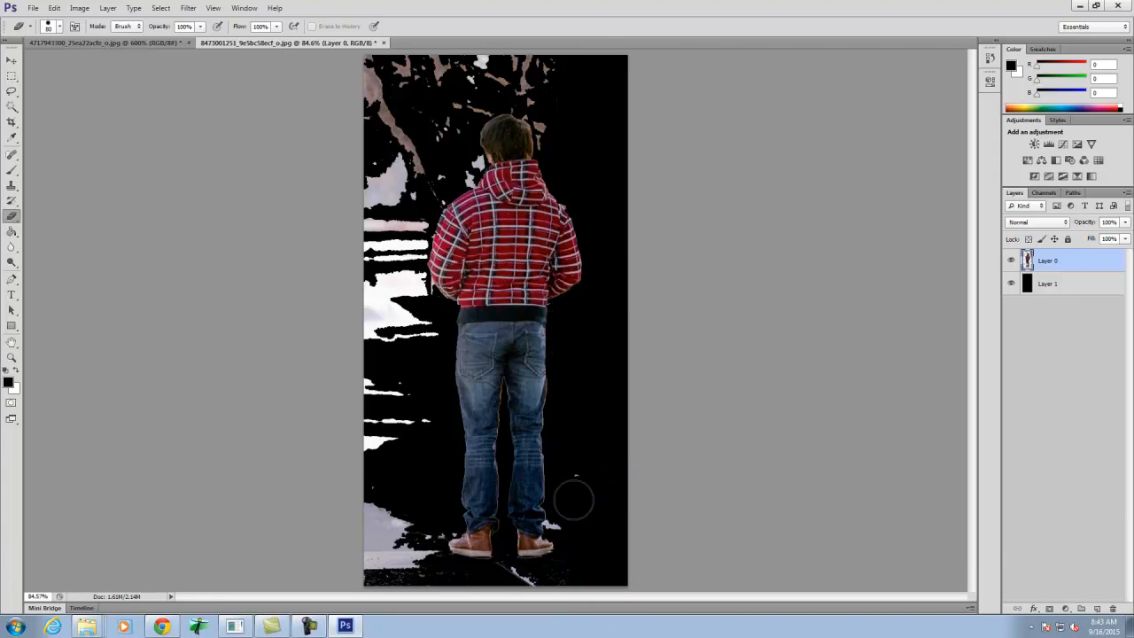
- Erase the remaining background remnants below the shoes, along the man's left side, and around and above his head
mouse_move(583, 546)
left_mouse_down()
mouse_move(515, 588)
mouse_move(366, 566)
mouse_move(430, 567)
left_mouse_up()
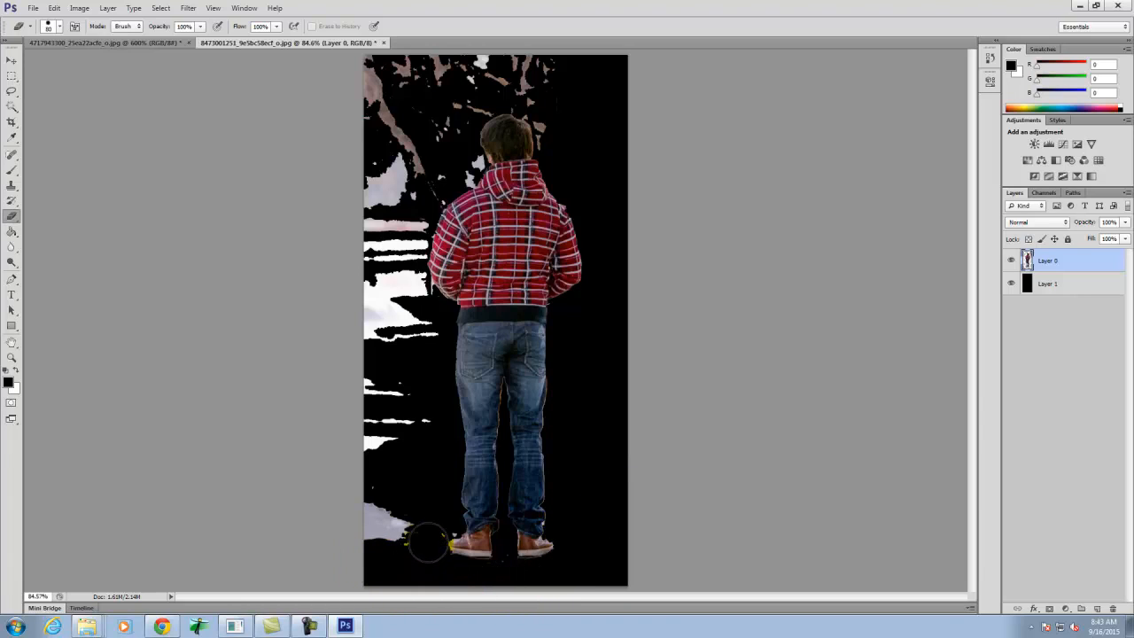
mouse_move(403, 530)
left_mouse_down()
mouse_move(383, 498)
mouse_move(387, 182)
mouse_move(408, 5)
mouse_move(375, 77)
mouse_move(364, 434)
mouse_move(417, 292)
left_mouse_up()
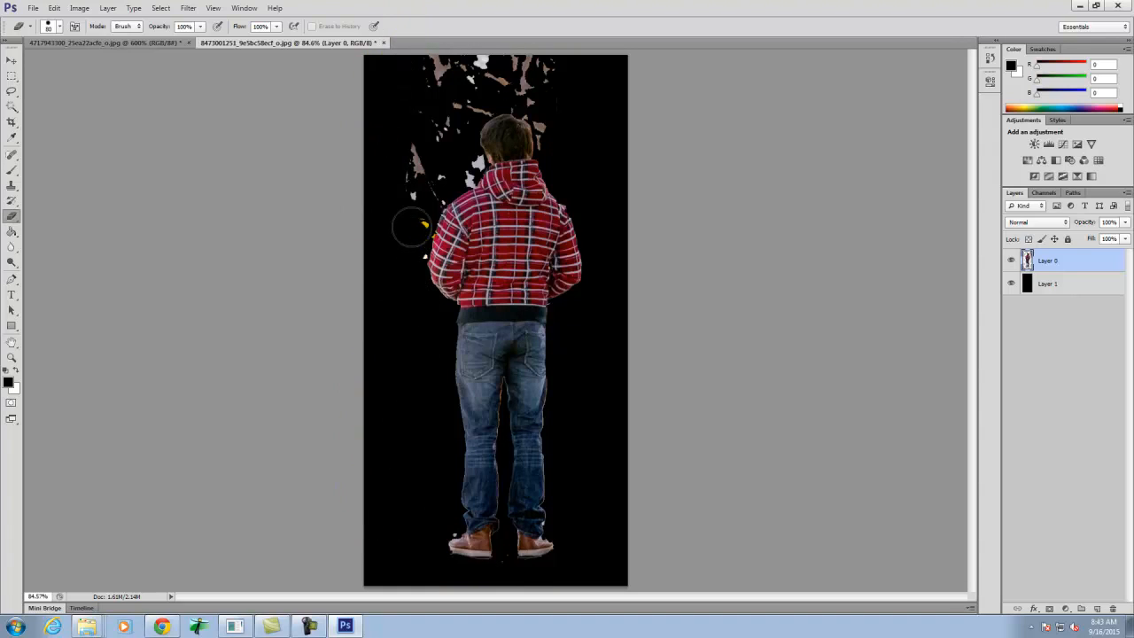
mouse_move(427, 160)
left_mouse_down()
mouse_move(462, 35)
mouse_move(452, 71)
mouse_move(502, 64)
mouse_move(532, 70)
left_mouse_up()
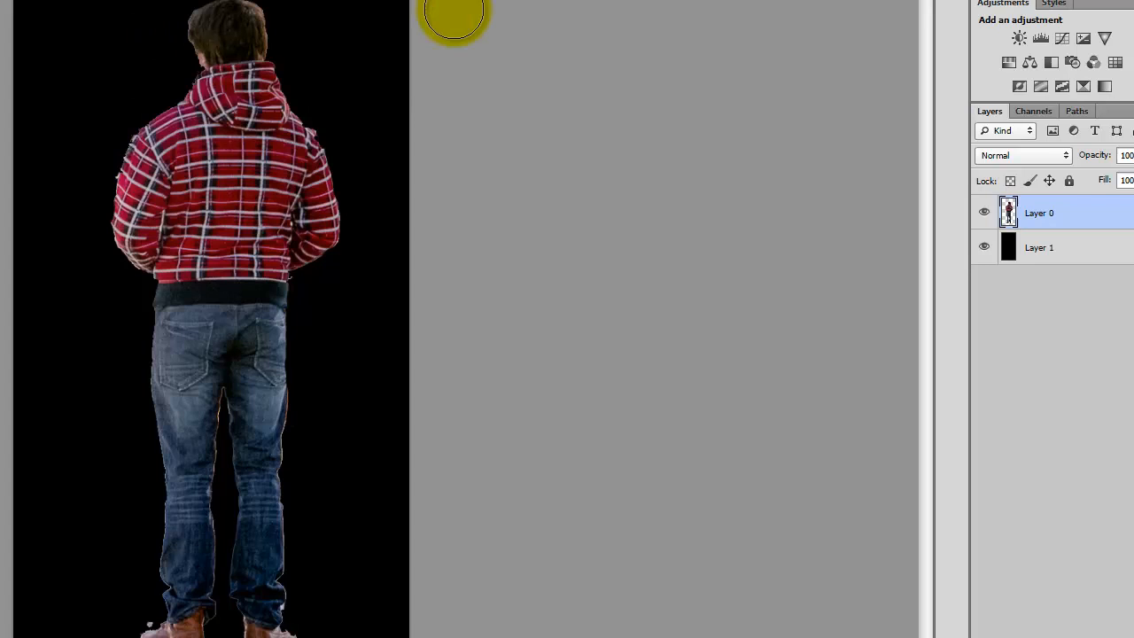
- Hide the black Layer 1 and inspect the cutout's edges around the hood and shoulders at 400% magnification
left_click(984, 247)
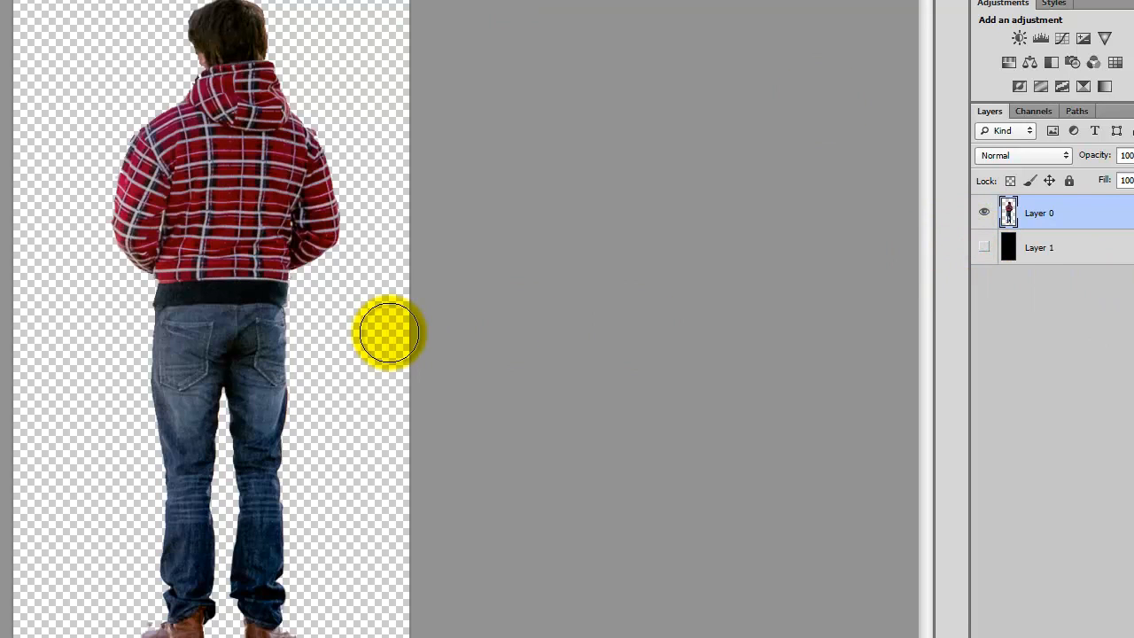
key("ctrl+equal")
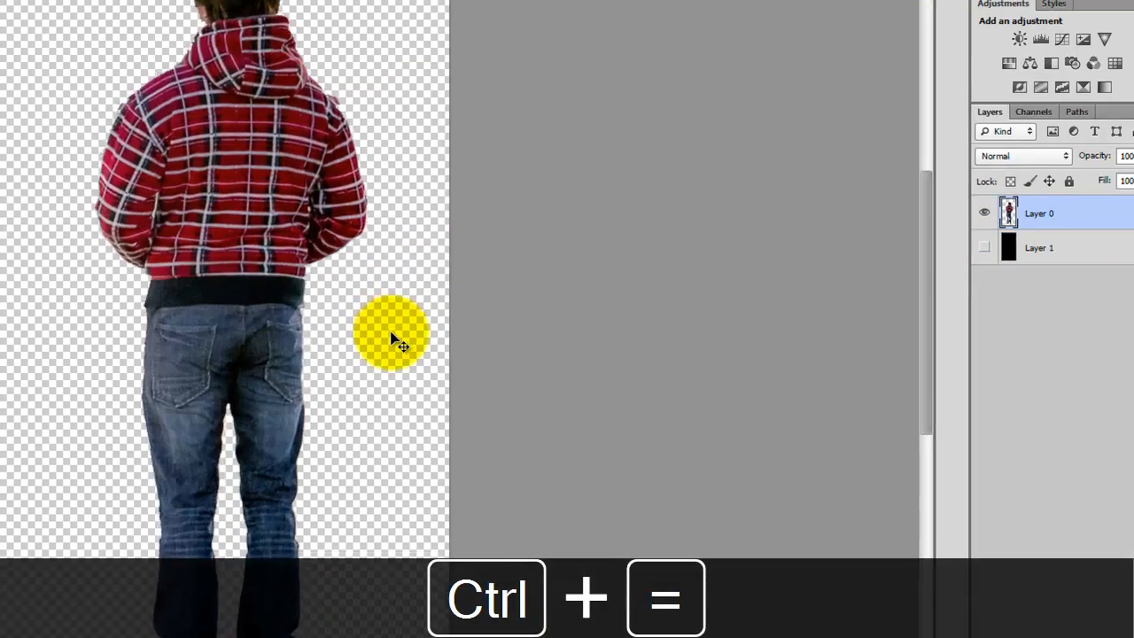
scroll(642, 240, "up", 5)
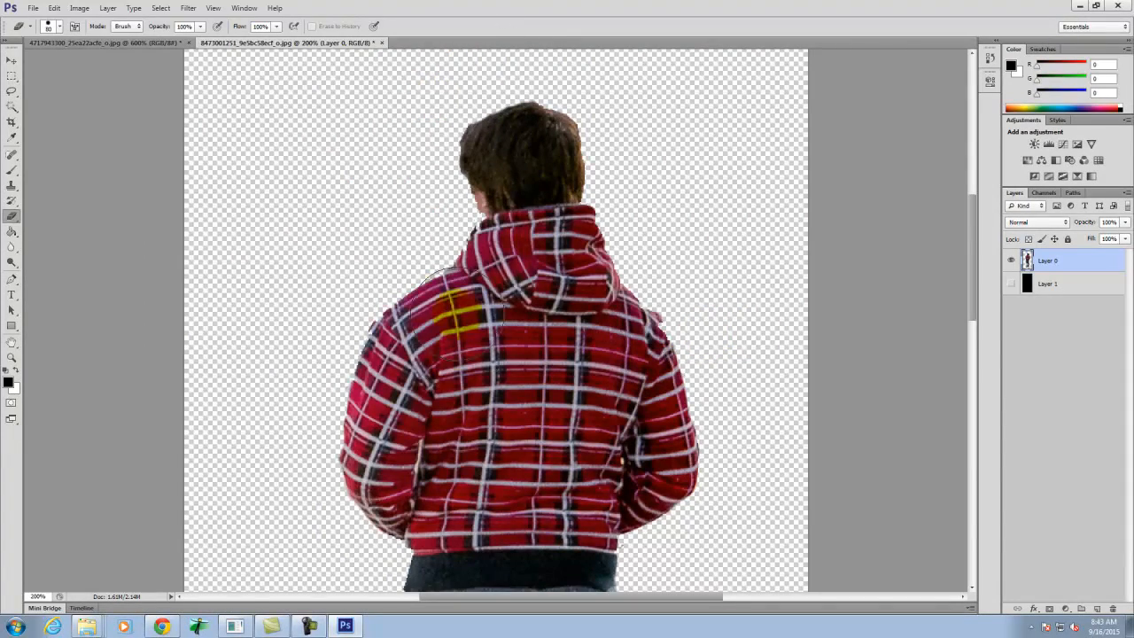
key("ctrl+equal")
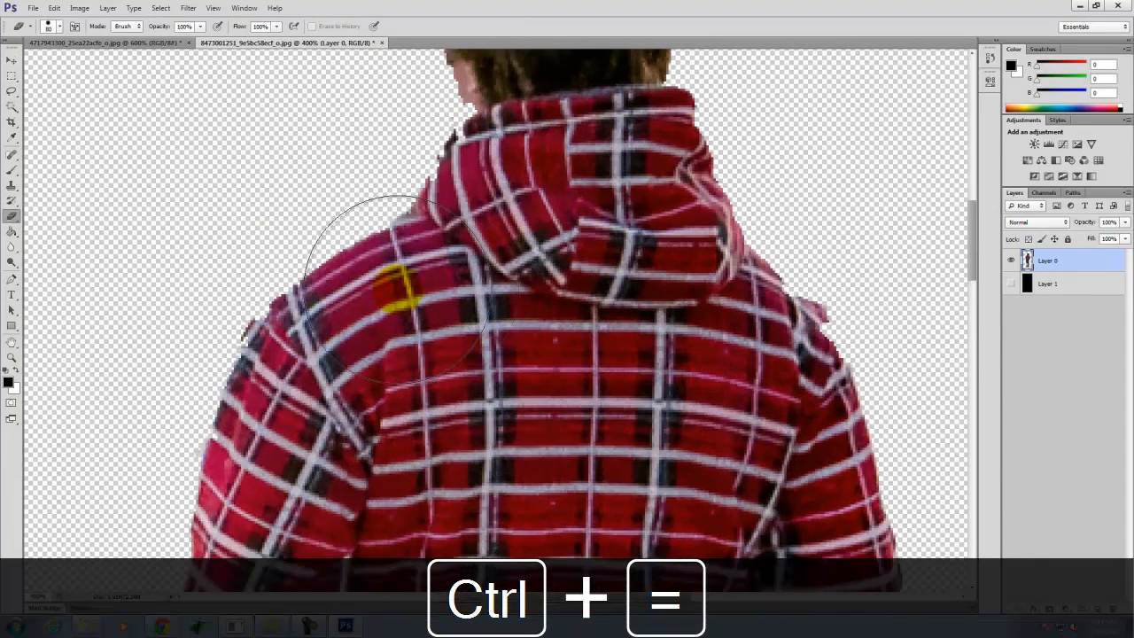
- Inspect the cutout's edges around the head, along the jacket hem and down both legs of the jeans
key("space")
left_click_drag(479, 241, 650, 424)
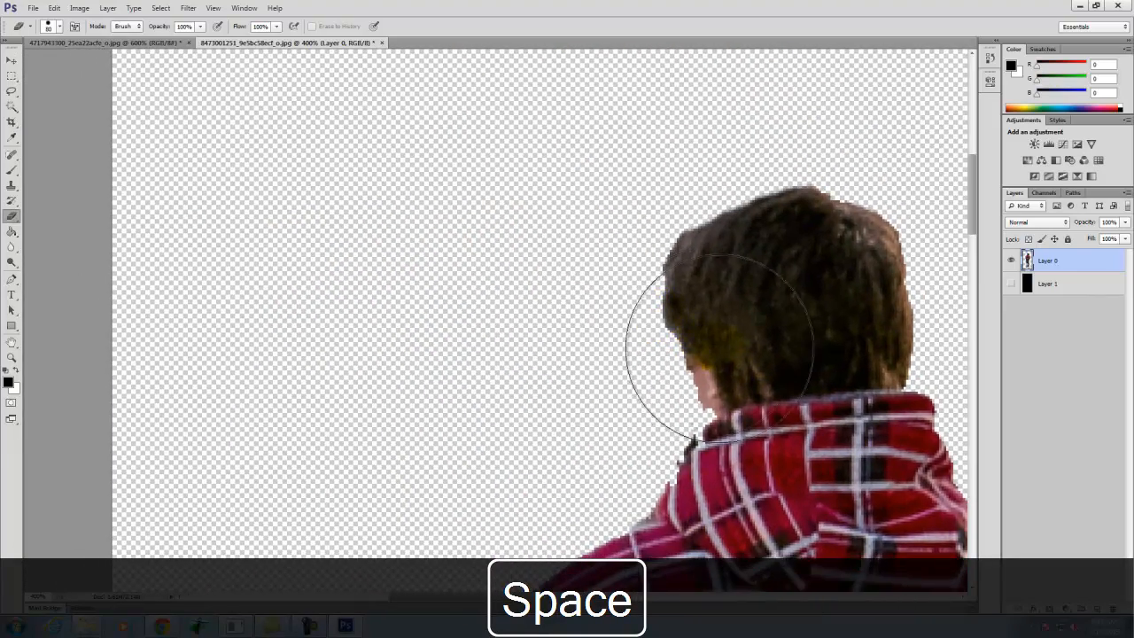
left_click(10, 60)
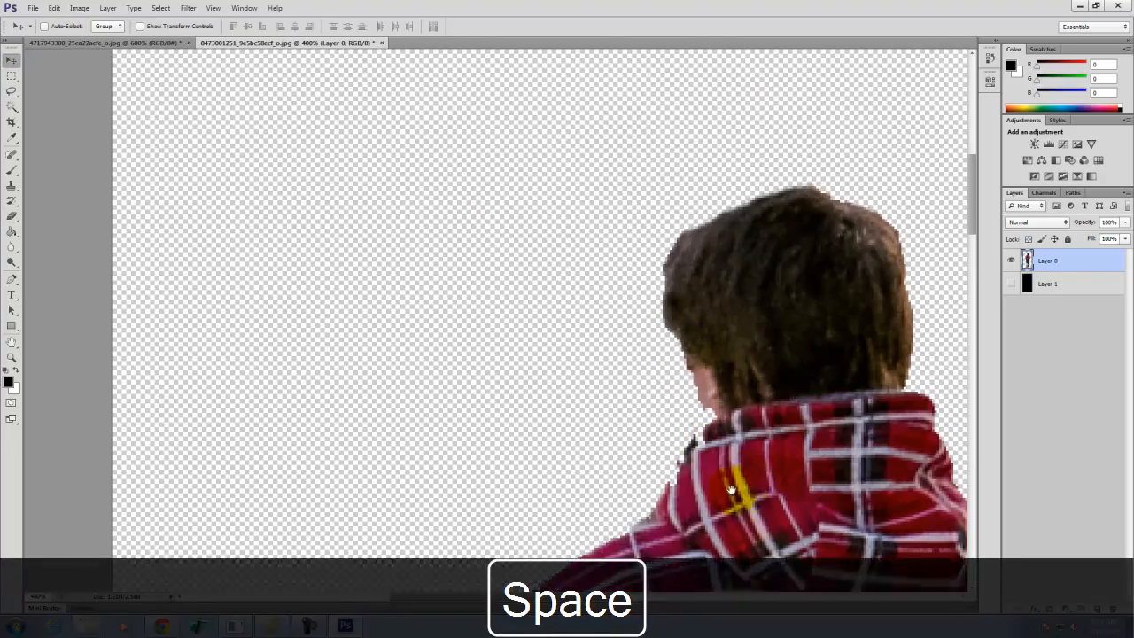
left_click_drag(742, 491, 664, 35)
left_click_drag(461, 420, 263, 162)
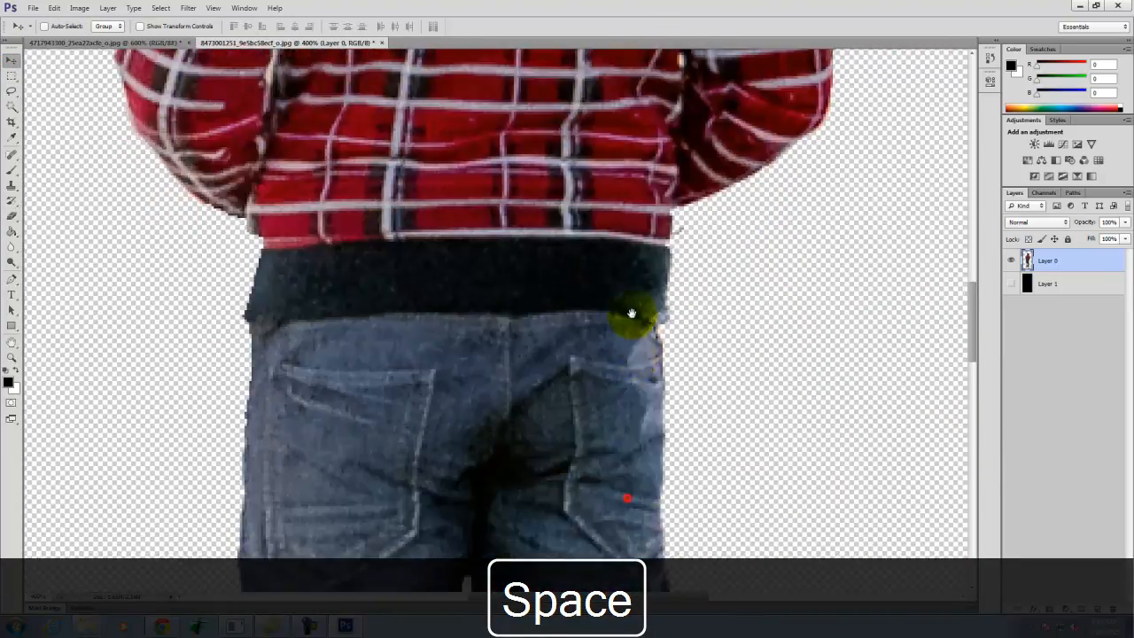
left_click_drag(634, 356, 608, 169)
left_click_drag(620, 324, 685, 255)
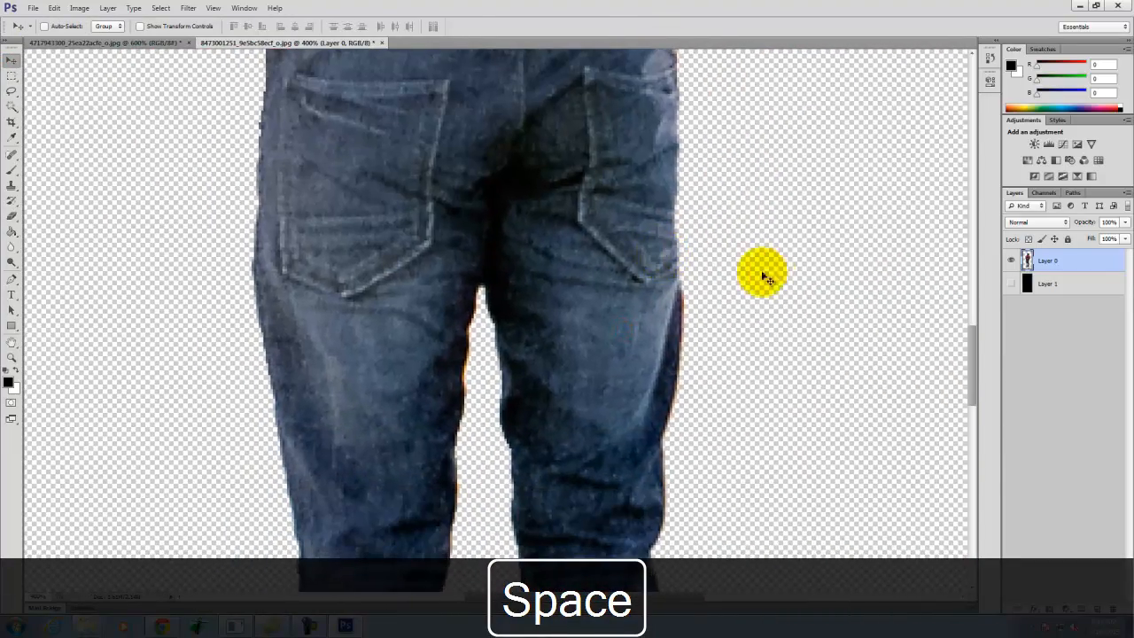
key("ctrl+alt+z")
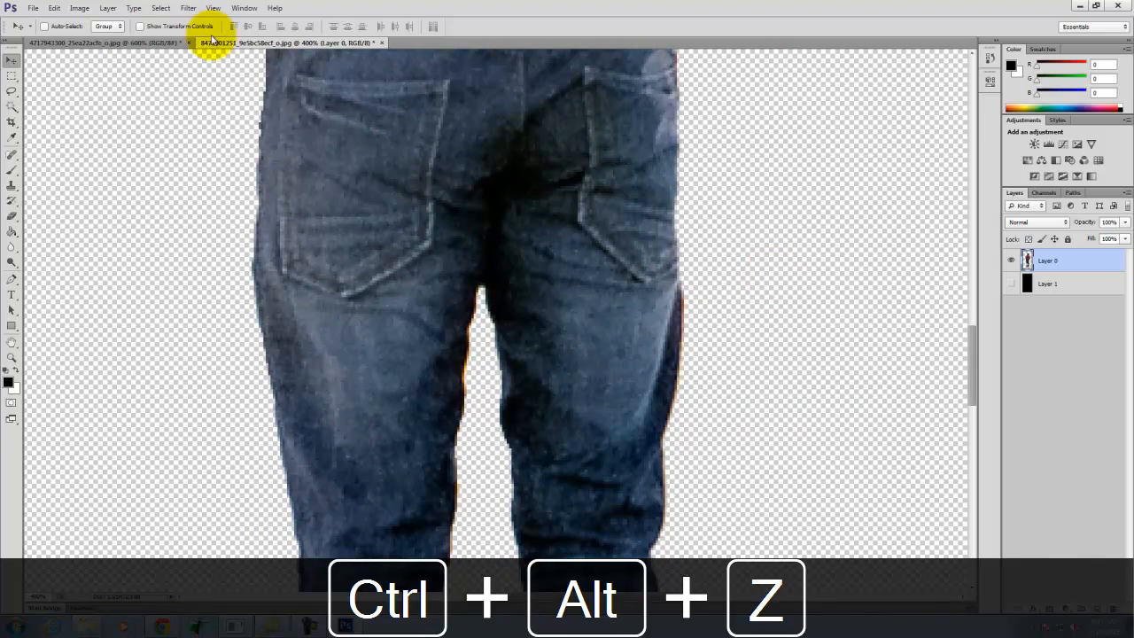
left_click(380, 43)
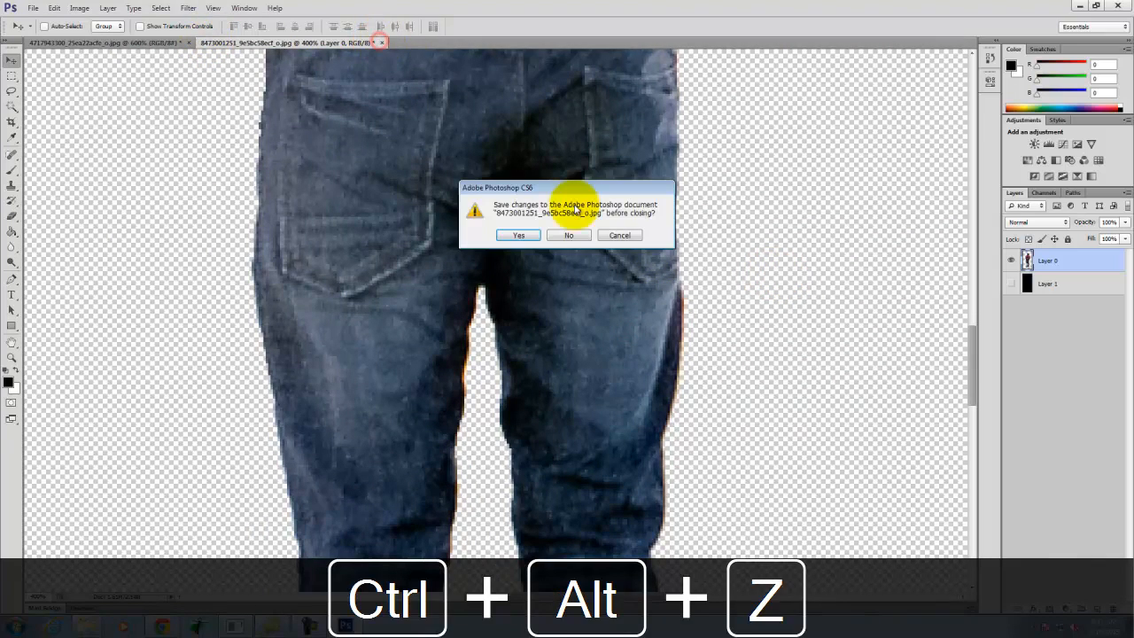
left_click(562, 233)
left_click(38, 11)
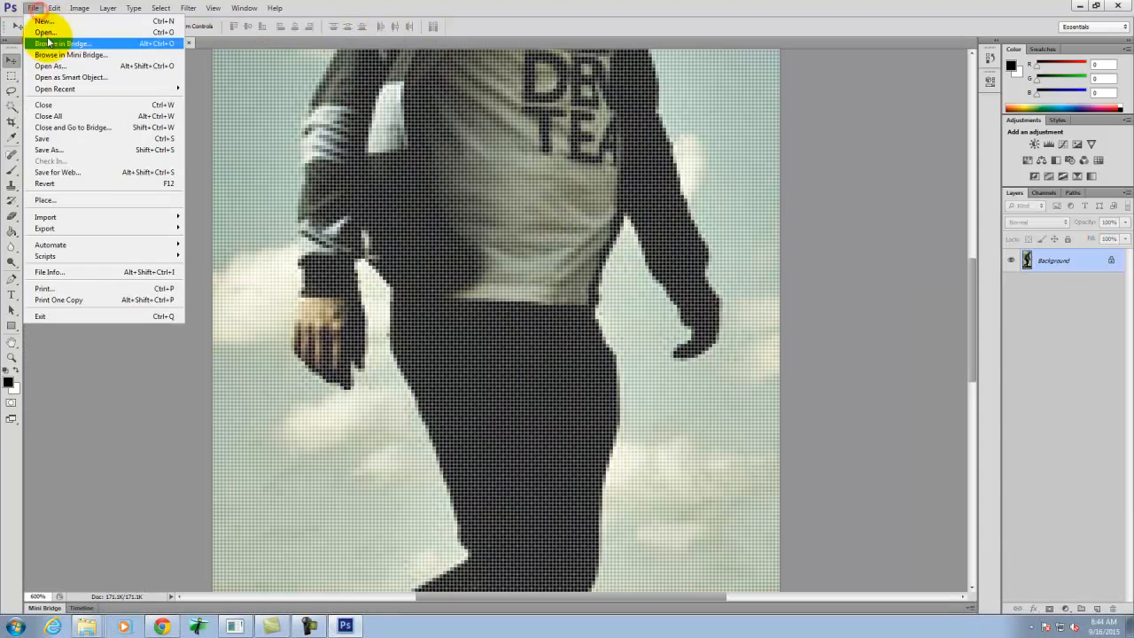
left_click(38, 35)
double_click(617, 190)
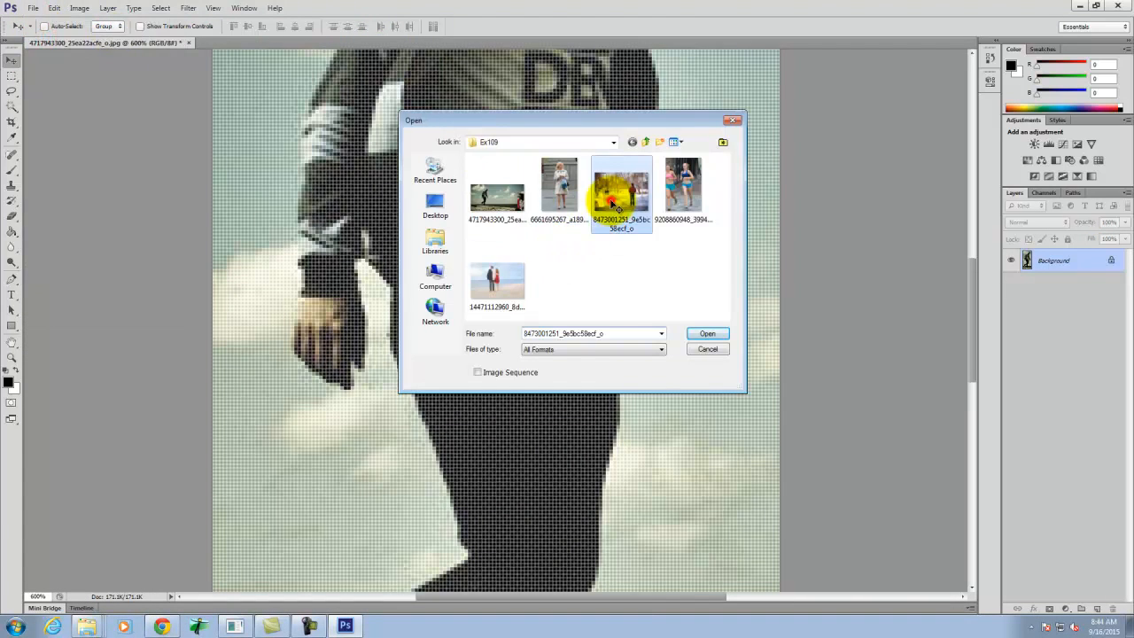
- Crop the photo closely around the standing man and convert its Background into the regular layer Layer 0
left_click(11, 122)
left_click_drag(562, 200, 682, 499)
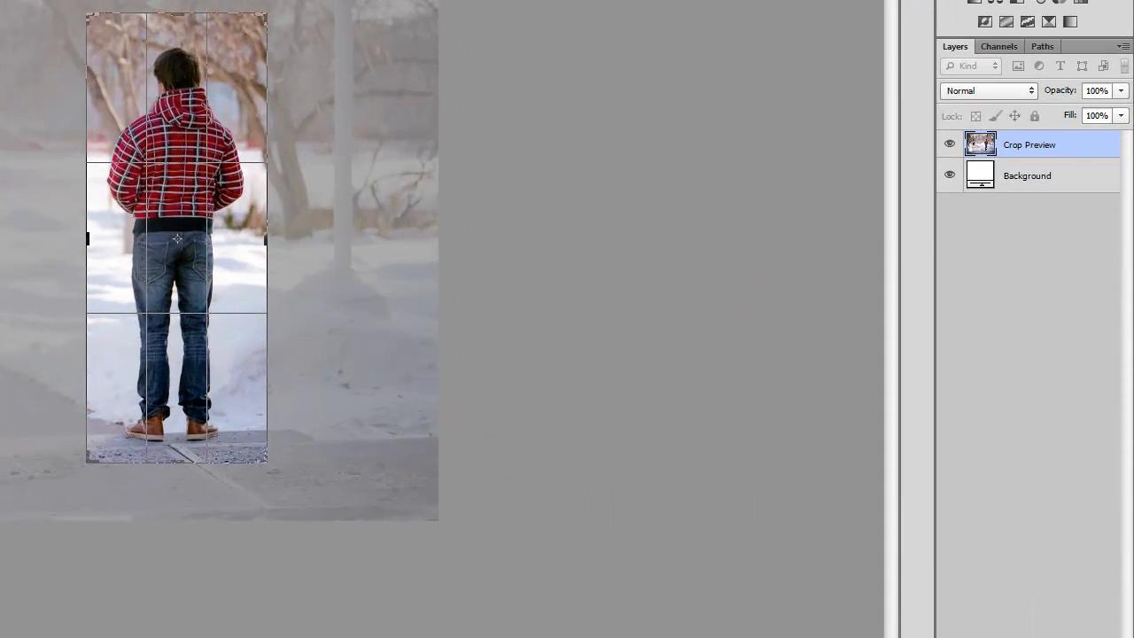
key("Return")
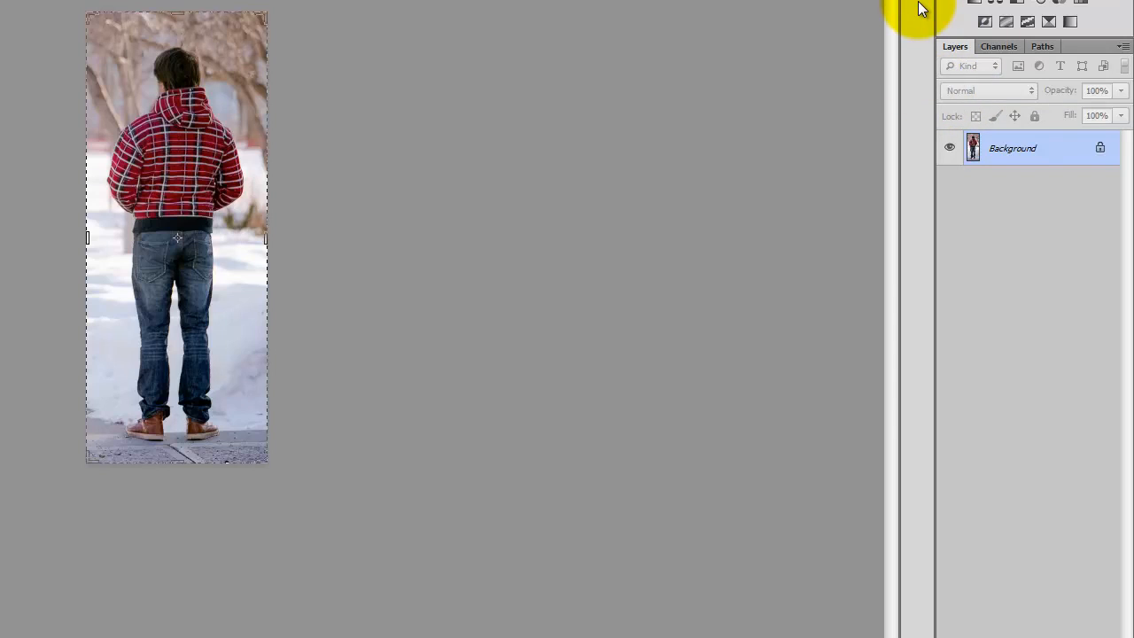
right_click(1025, 152)
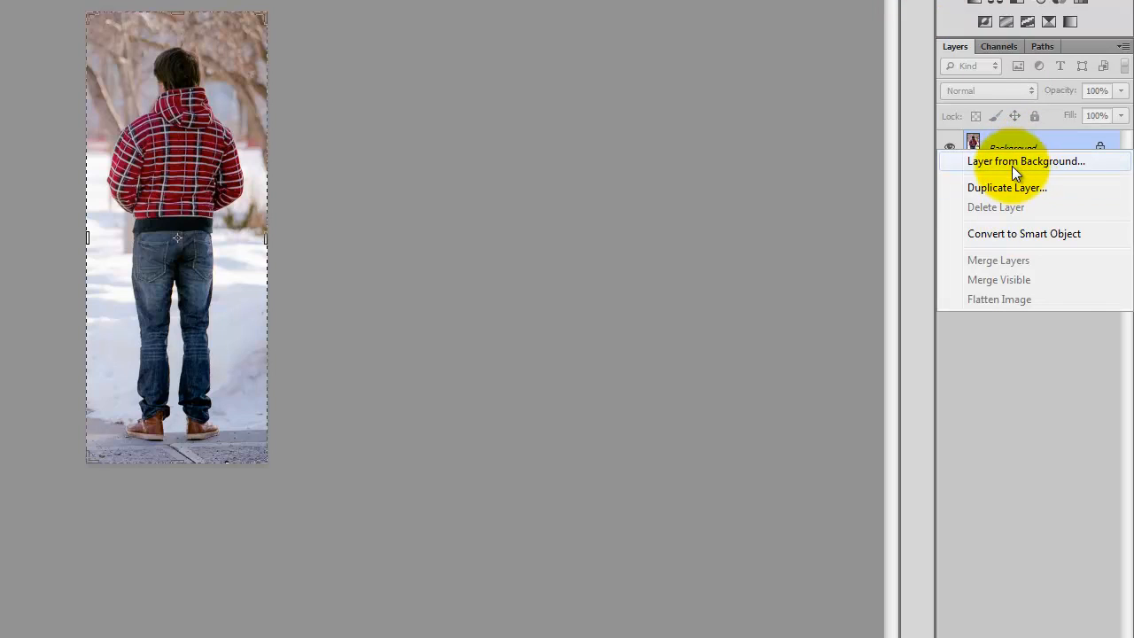
left_click(1029, 162)
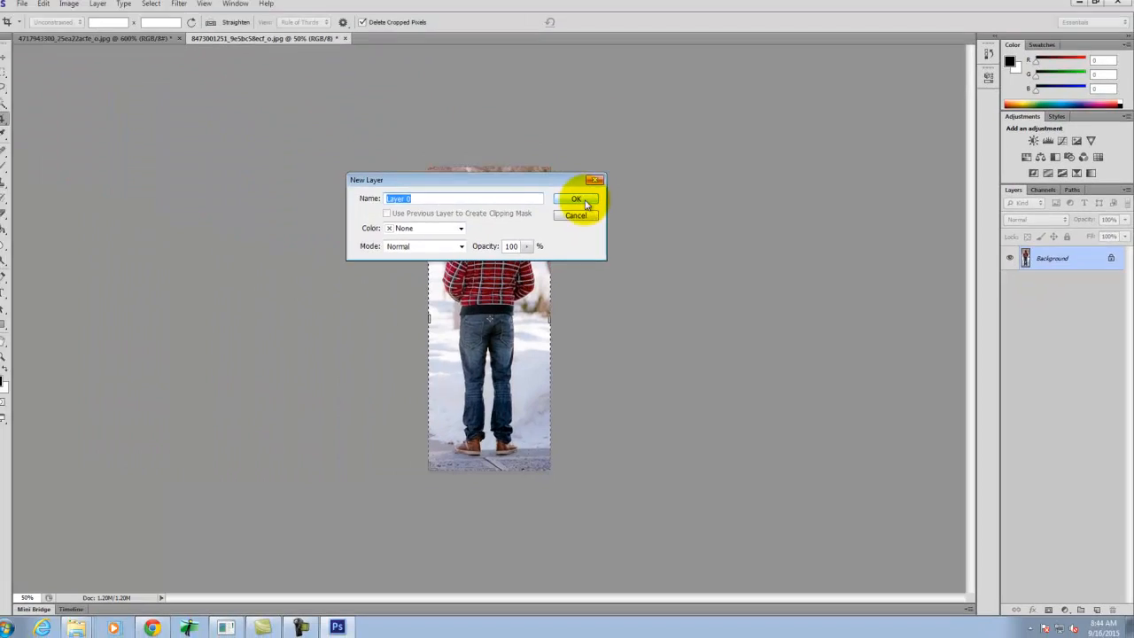
left_click(317, 57)
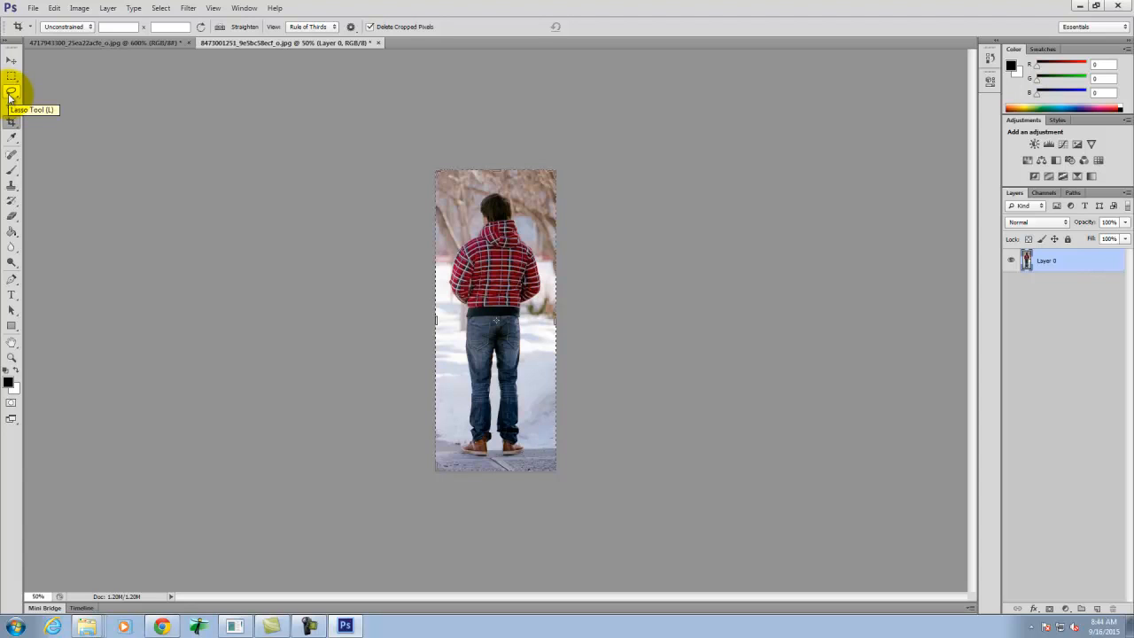
- Switch to Chrome, look over the "Photoshop 1.13 [Refine Edge]" tutorial on the Digital Tools For Designers & Architects site, and return to Photoshop
left_click(163, 625)
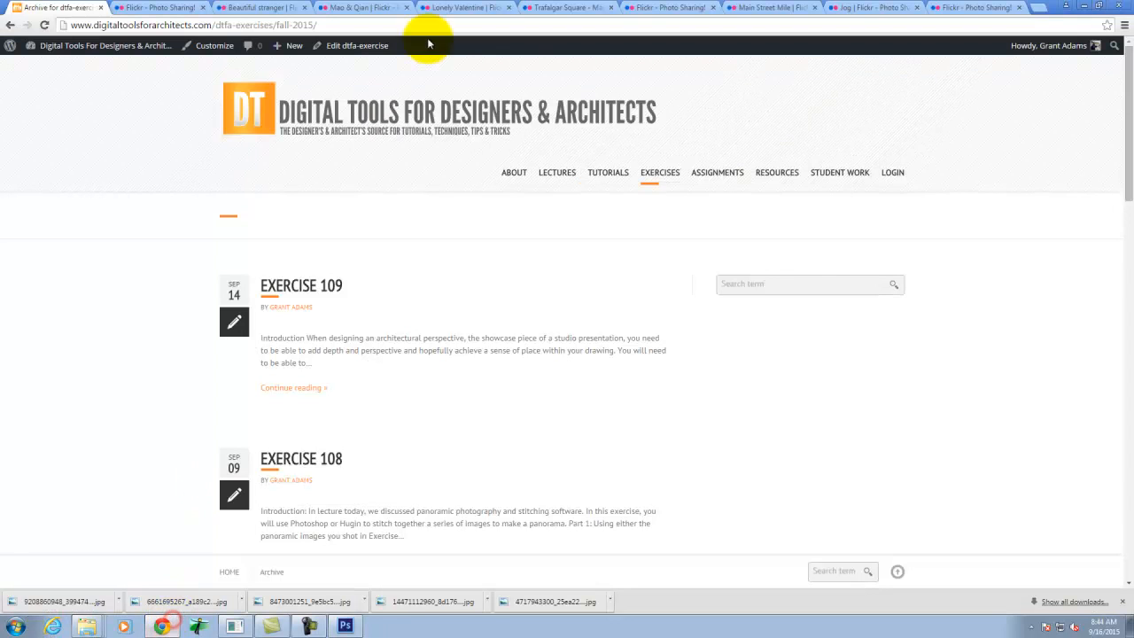
mouse_move(611, 175)
mouse_move(624, 243)
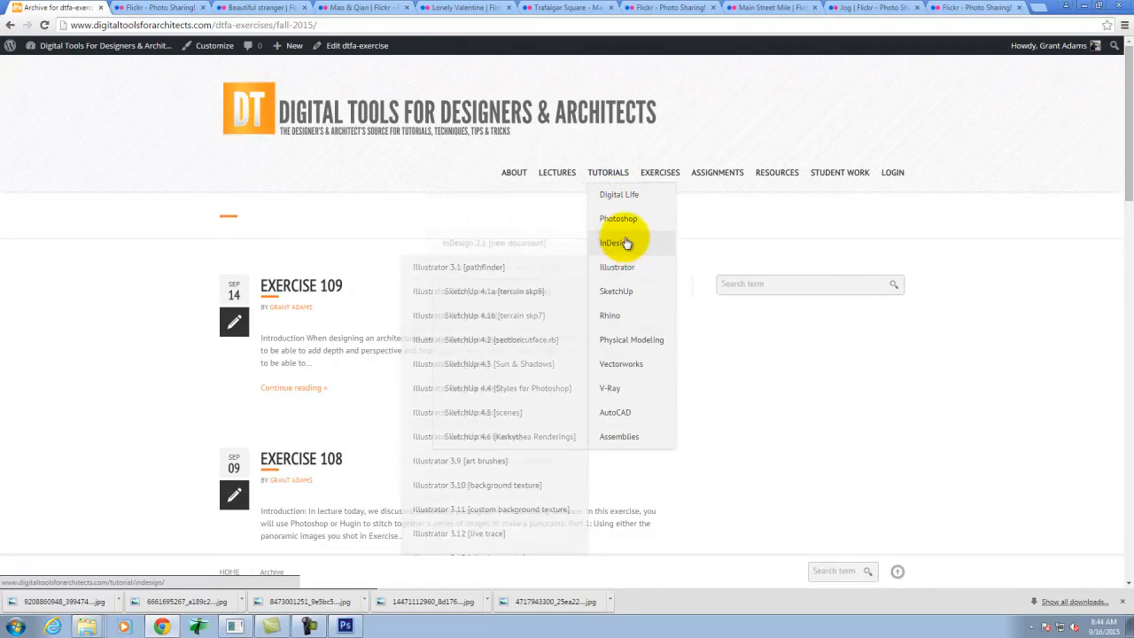
mouse_move(617, 218)
scroll(490, 403, "down", 2)
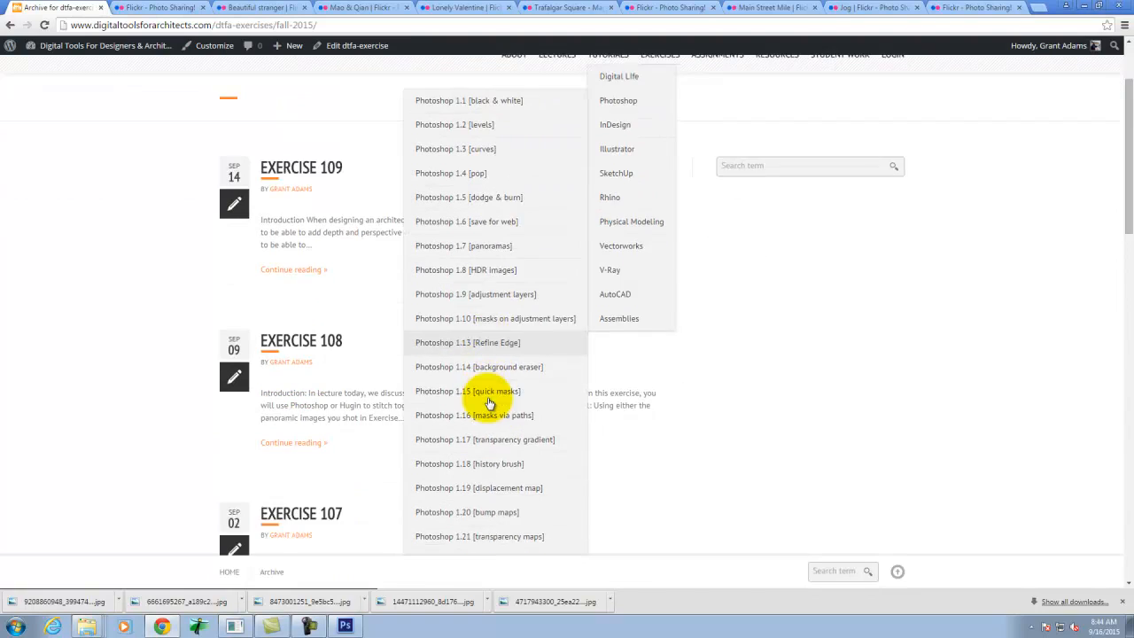
scroll(490, 404, "down", 1)
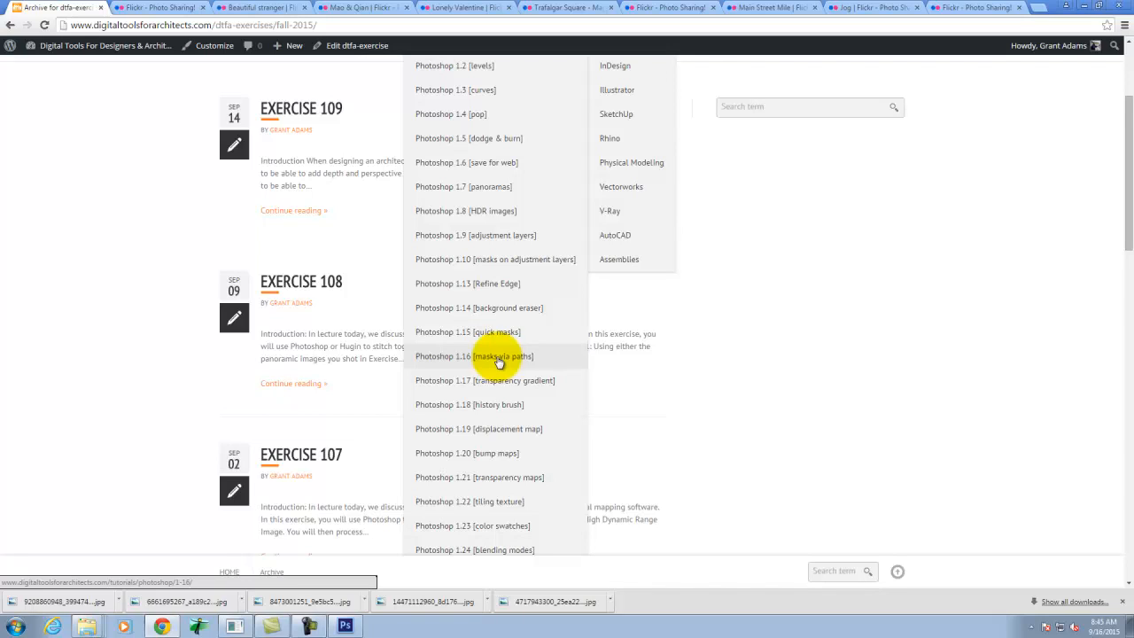
left_click(467, 286)
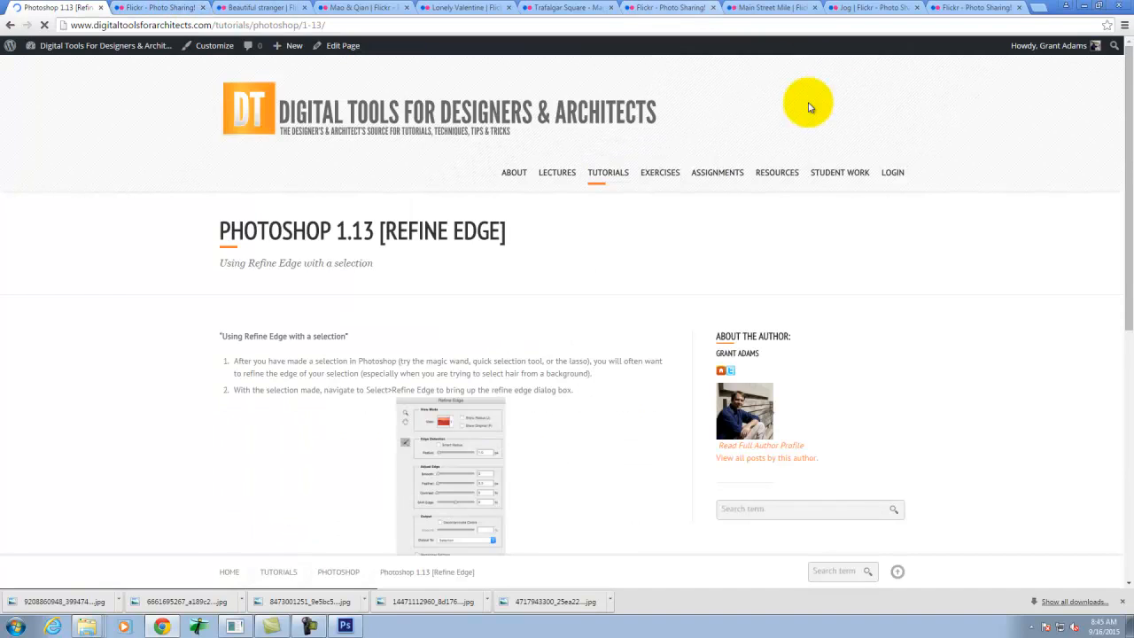
scroll(660, 275, "down", 1)
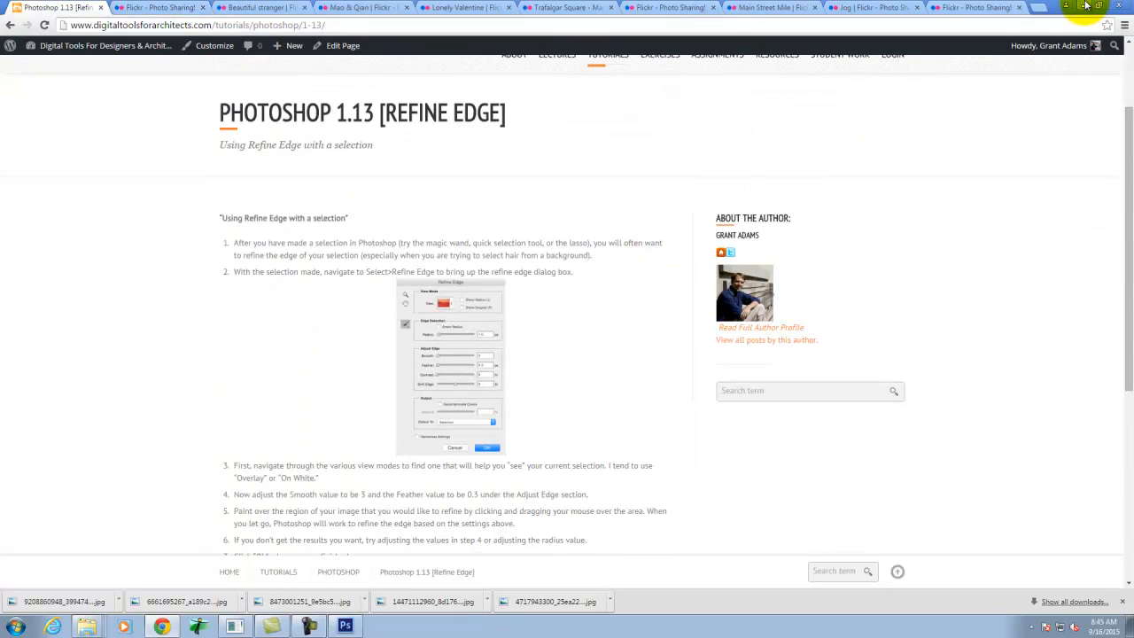
left_click(1086, 6)
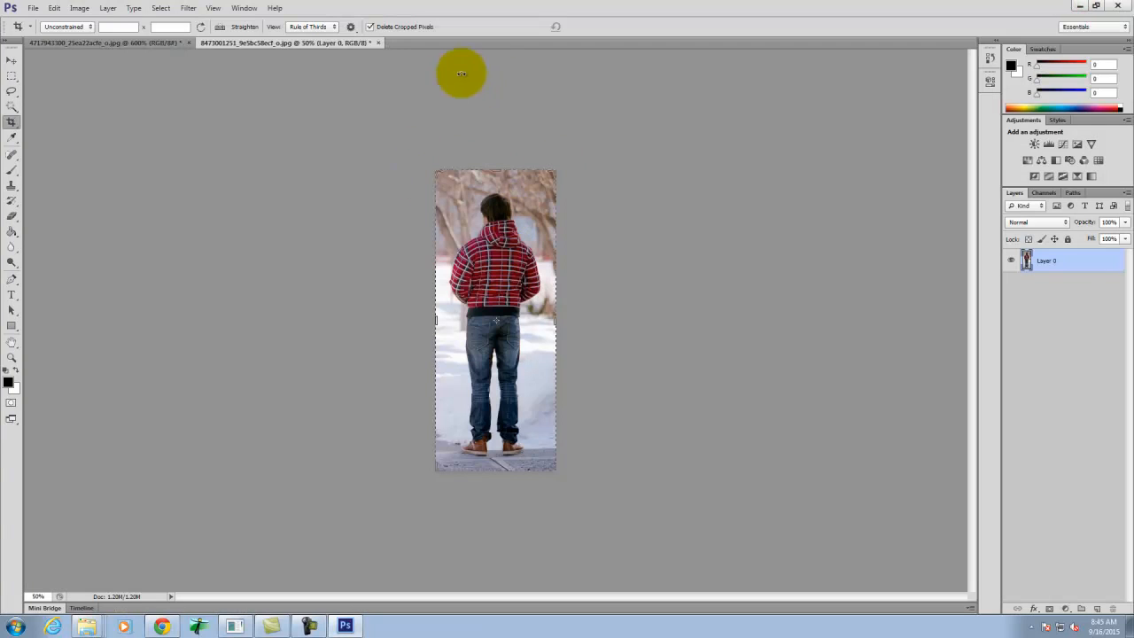
- With the Quick Selection tool, select the snow to the right of the man's legs
left_click(12, 76)
left_click(270, 132)
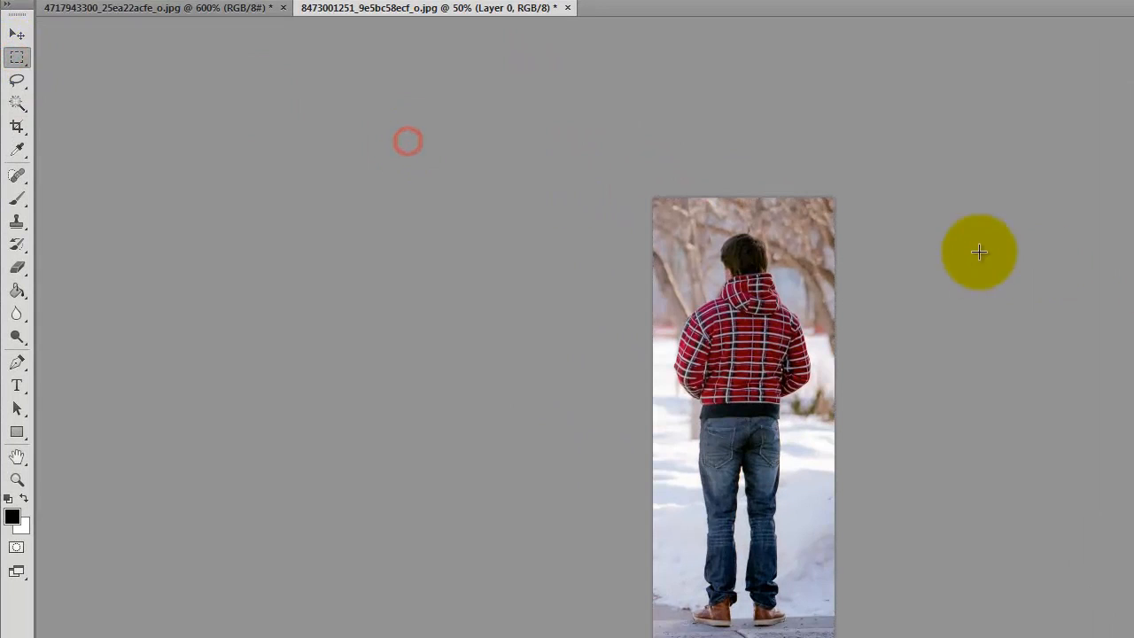
key("ctrl+0")
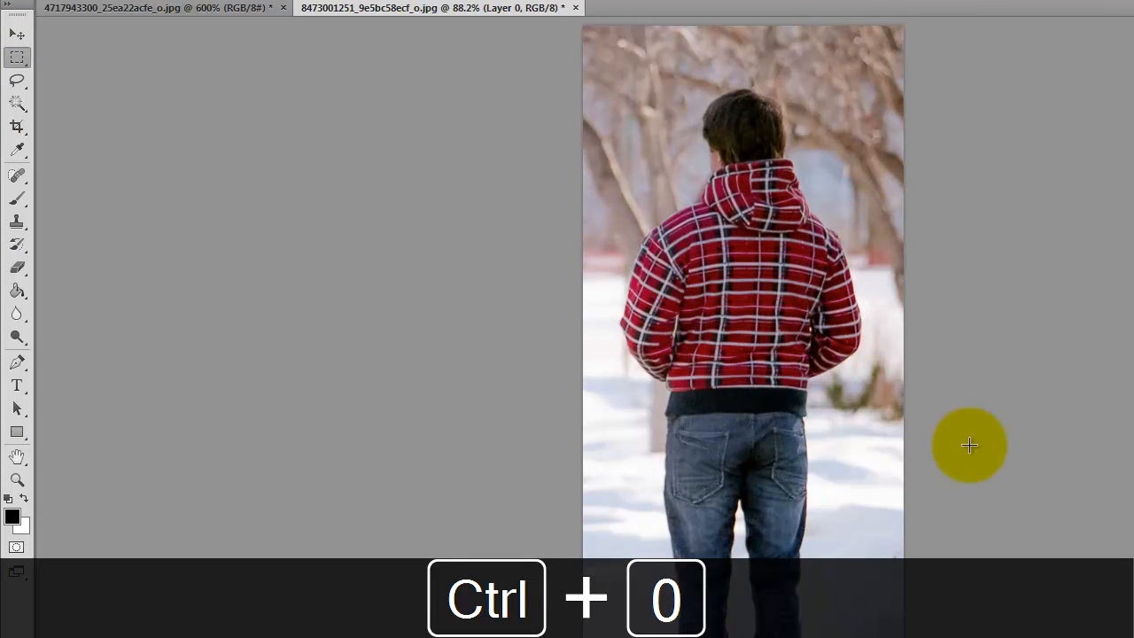
key("ctrl+equal")
key("ctrl+equal")
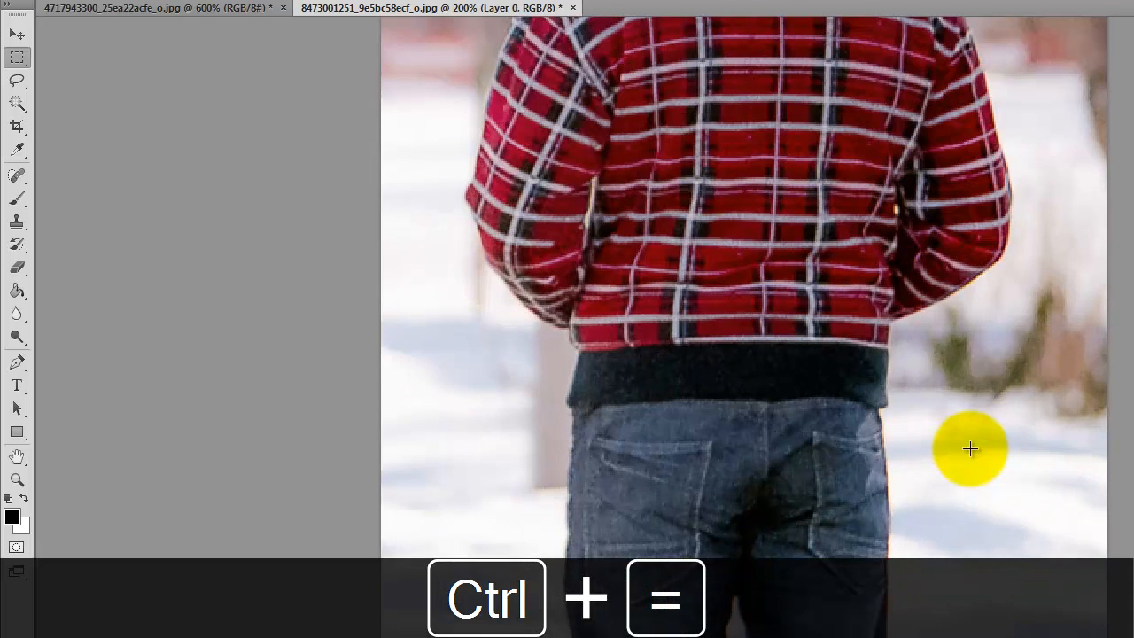
left_click(17, 104)
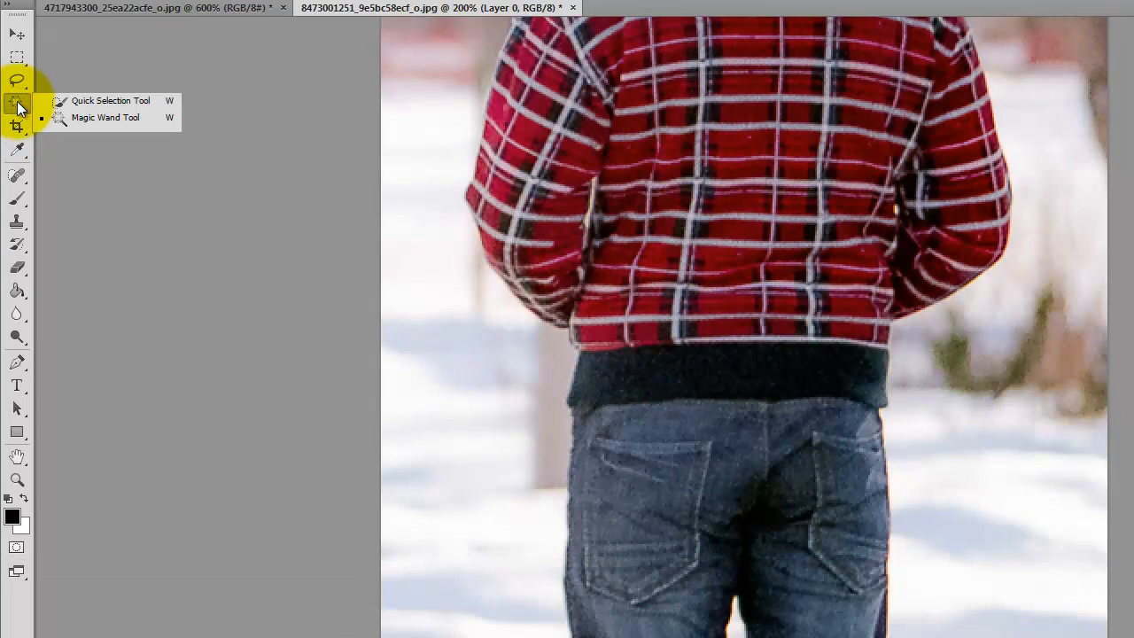
left_click(136, 105)
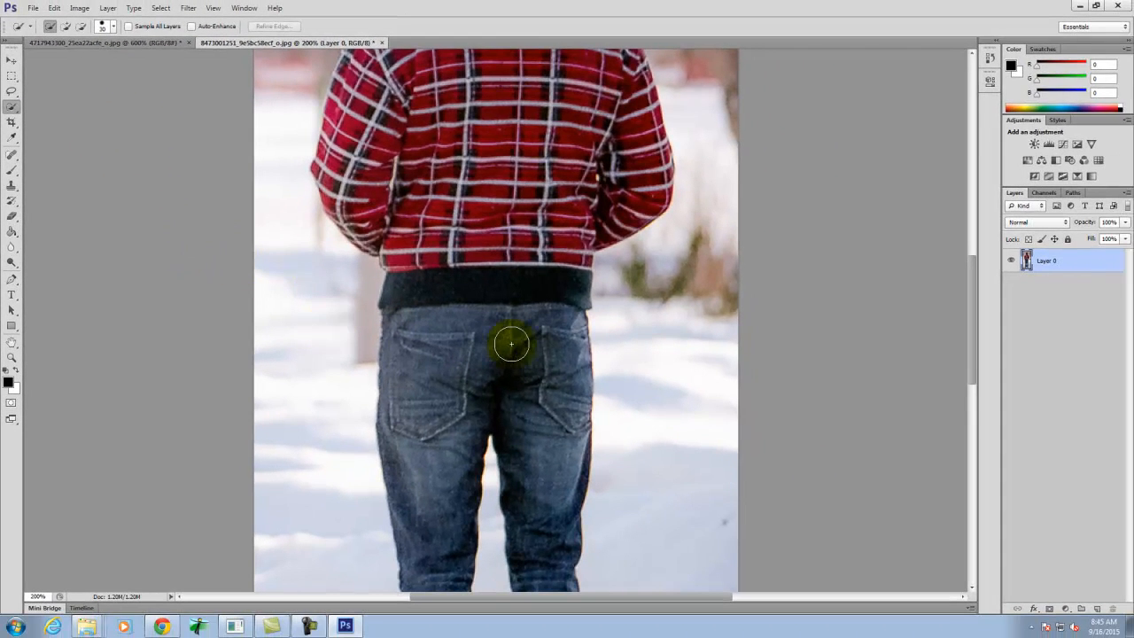
scroll(640, 208, "down", 2)
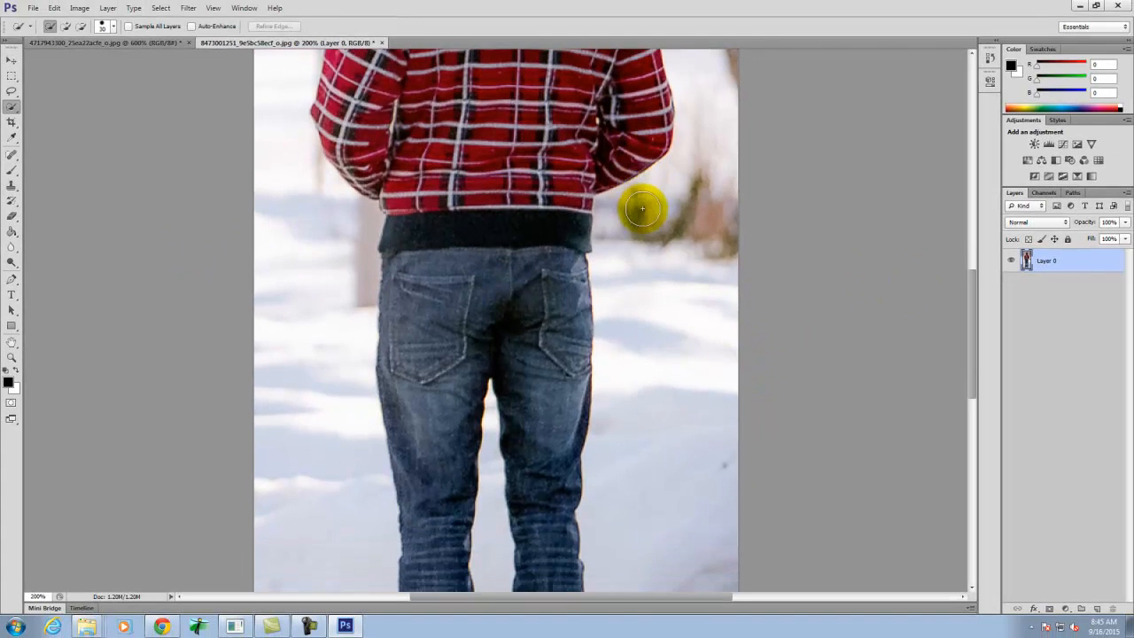
scroll(641, 208, "down", 4)
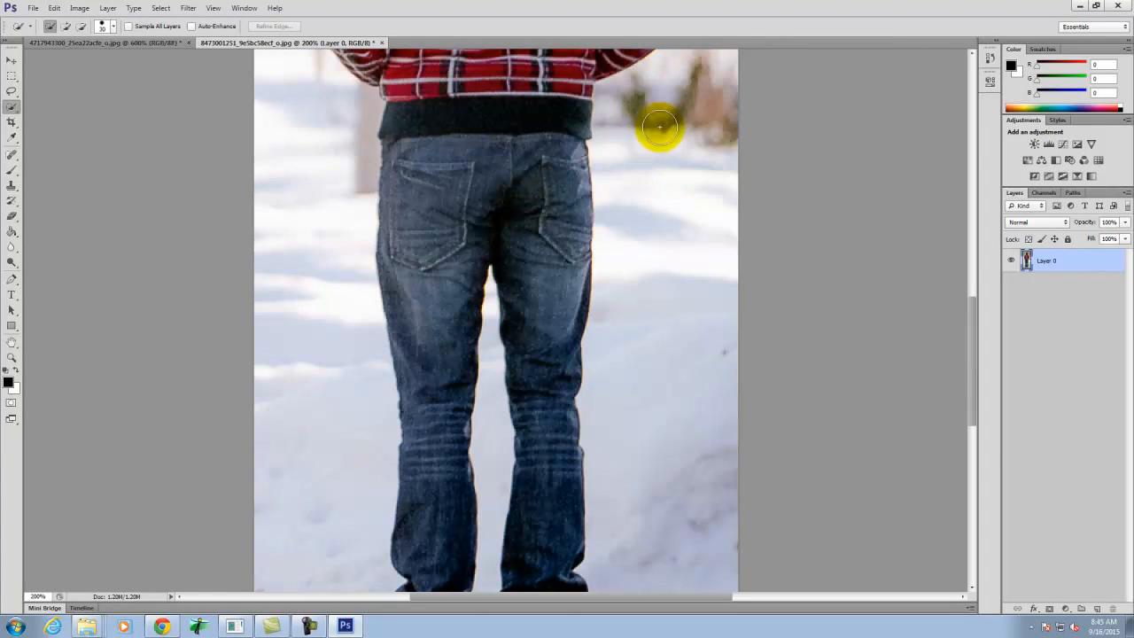
left_click_drag(613, 95, 615, 319)
scroll(591, 106, "down", 6)
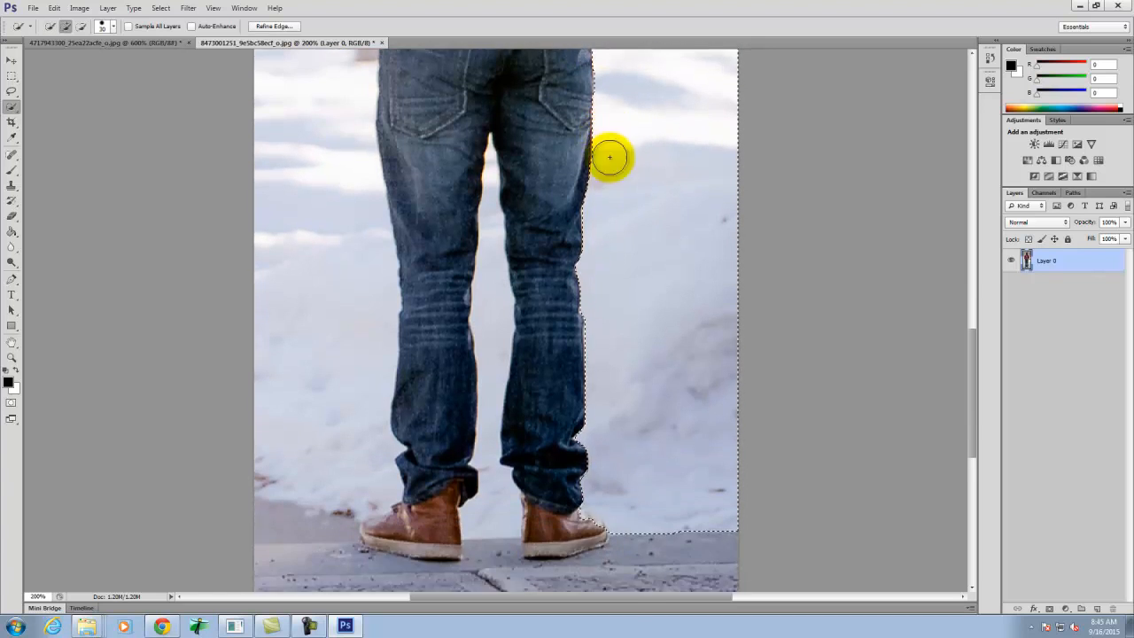
- Reduce the Quick Selection brush and correct the selection edge so it follows the outline of the right shoe's toe
scroll(610, 158, "down", 2)
key("ctrl+equal")
key("ctrl+equal")
key("ctrl+equal")
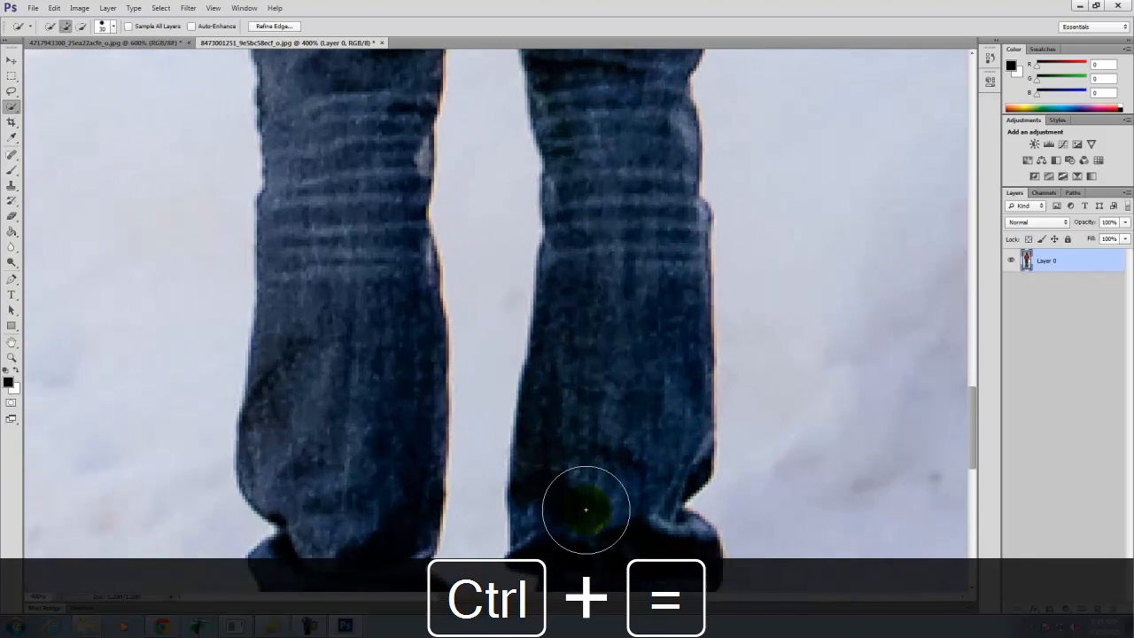
key("space")
left_click_drag(586, 508, 256, 185)
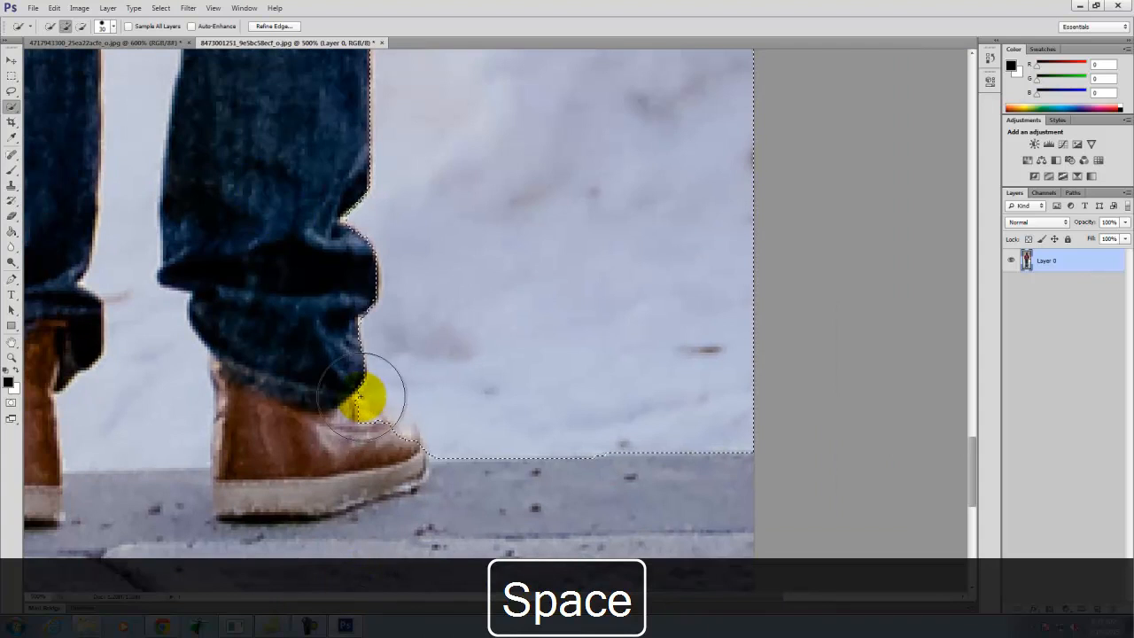
mouse_move(401, 440)
left_mouse_down()
mouse_move(463, 466)
mouse_move(457, 483)
left_mouse_up()
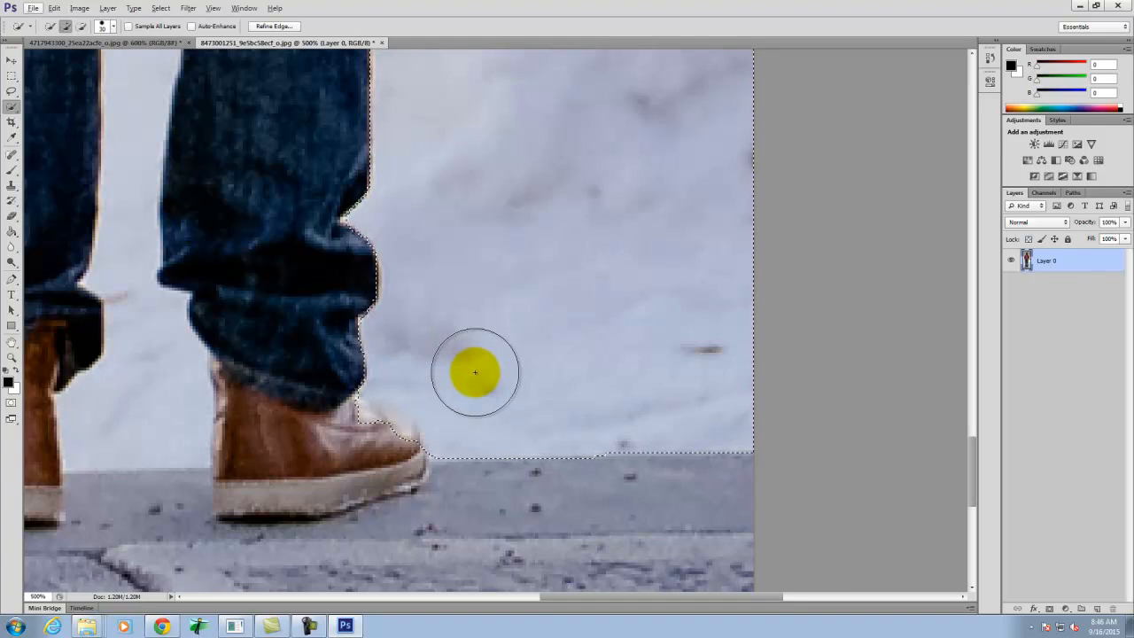
key("bracketleft")
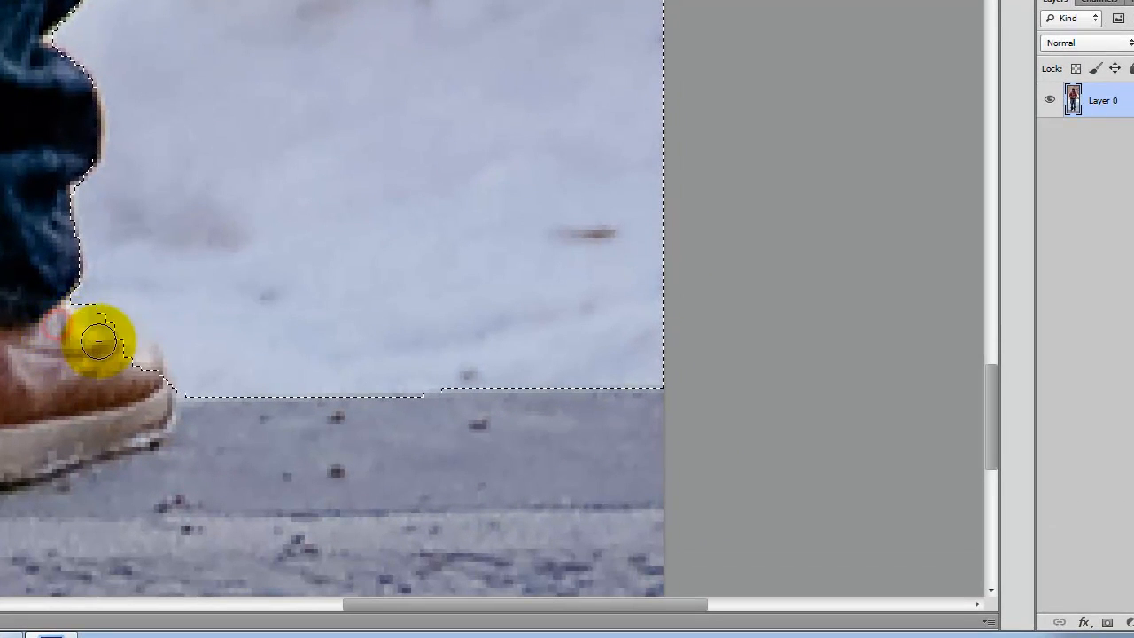
mouse_move(99, 341)
left_mouse_down()
mouse_move(126, 355)
mouse_move(152, 398)
left_mouse_up()
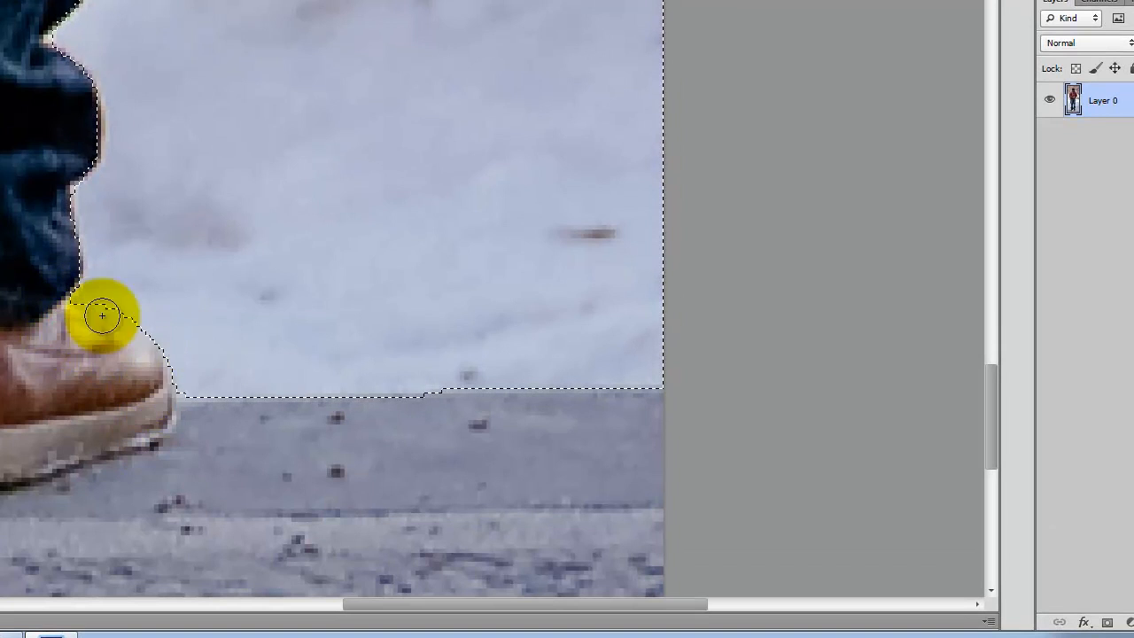
left_click_drag(170, 320, 119, 304)
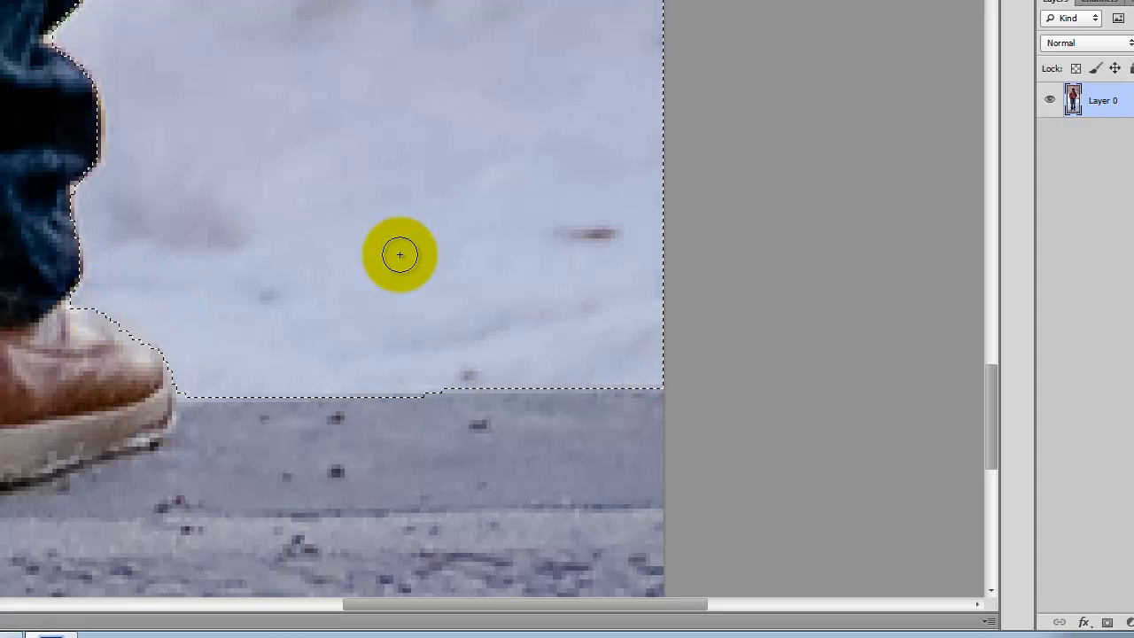
- Enlarge the Quick Selection brush and add the pavement beside and below the right shoe to the selection
scroll(273, 198, "down", 6)
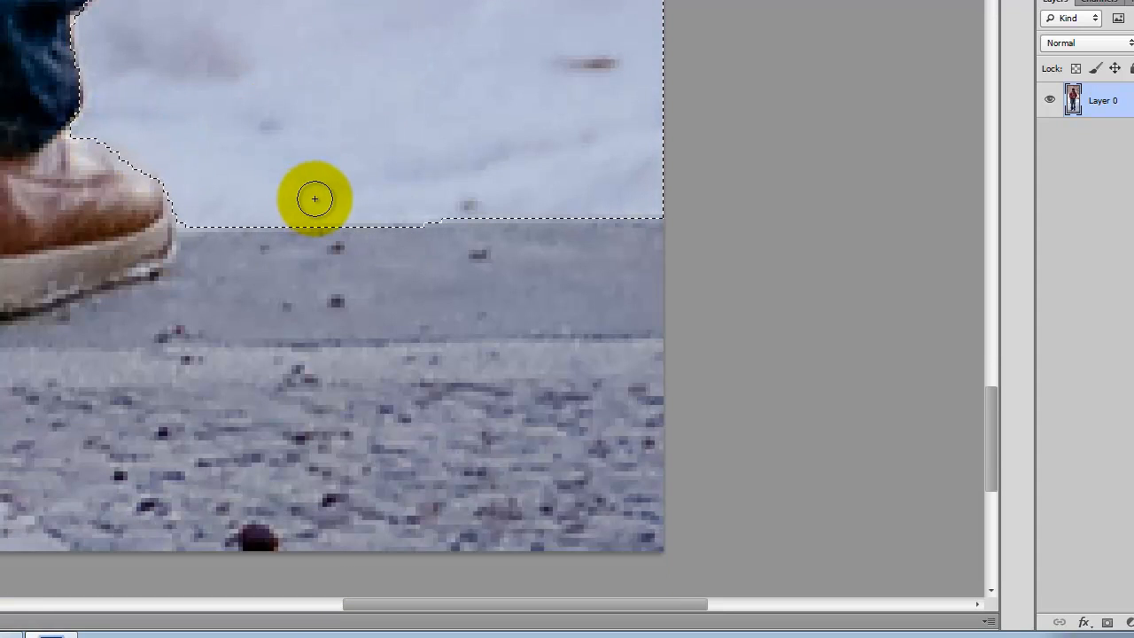
key("bracketright")
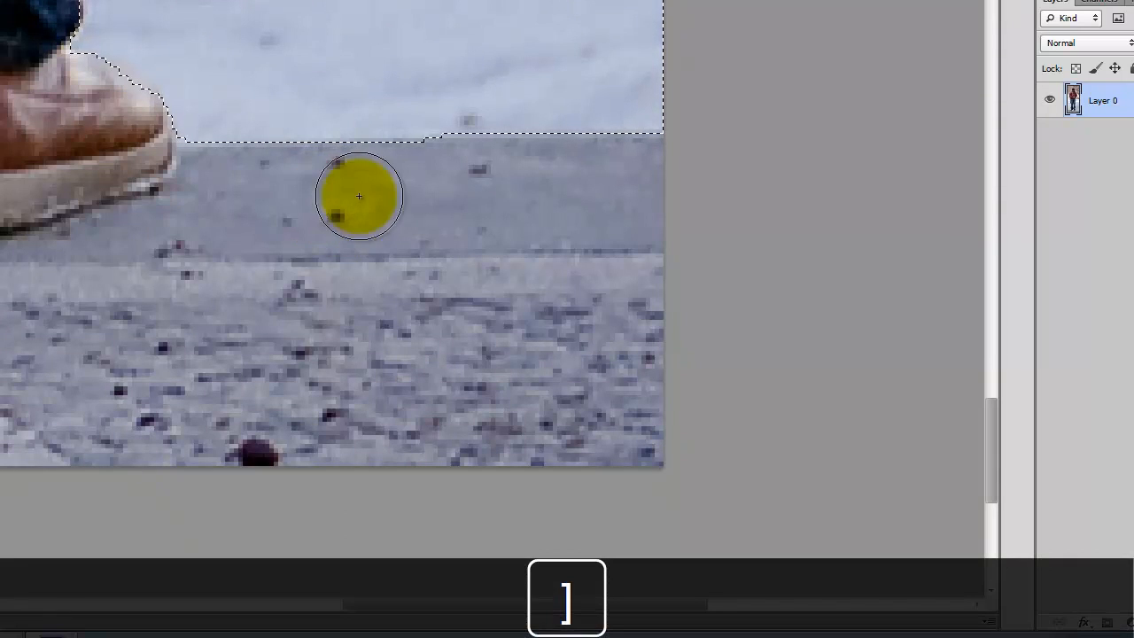
key("bracketright")
key("bracketright")
key("bracketright")
key("bracketright")
left_click_drag(450, 154, 271, 222)
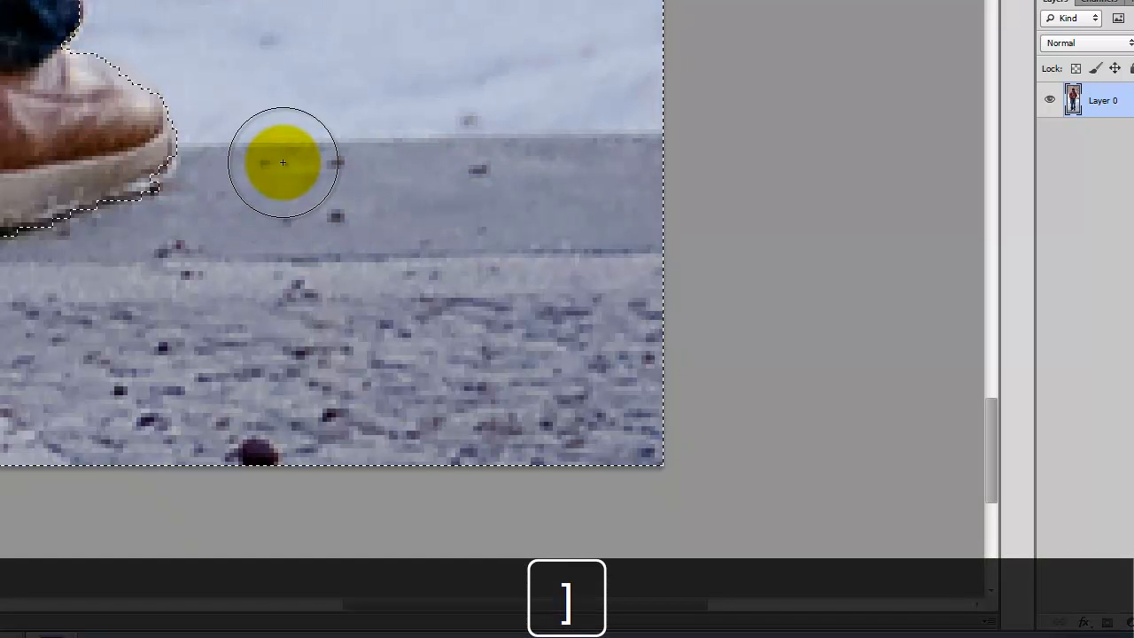
- Extend the selection over the snow and pavement between the man's two shoes
scroll(458, 209, "down", 1)
key("space")
left_click_drag(129, 189, 660, 473)
mouse_move(318, 503)
left_mouse_down()
mouse_move(266, 337)
mouse_move(274, 256)
mouse_move(485, 425)
mouse_move(572, 393)
mouse_move(468, 385)
left_mouse_up()
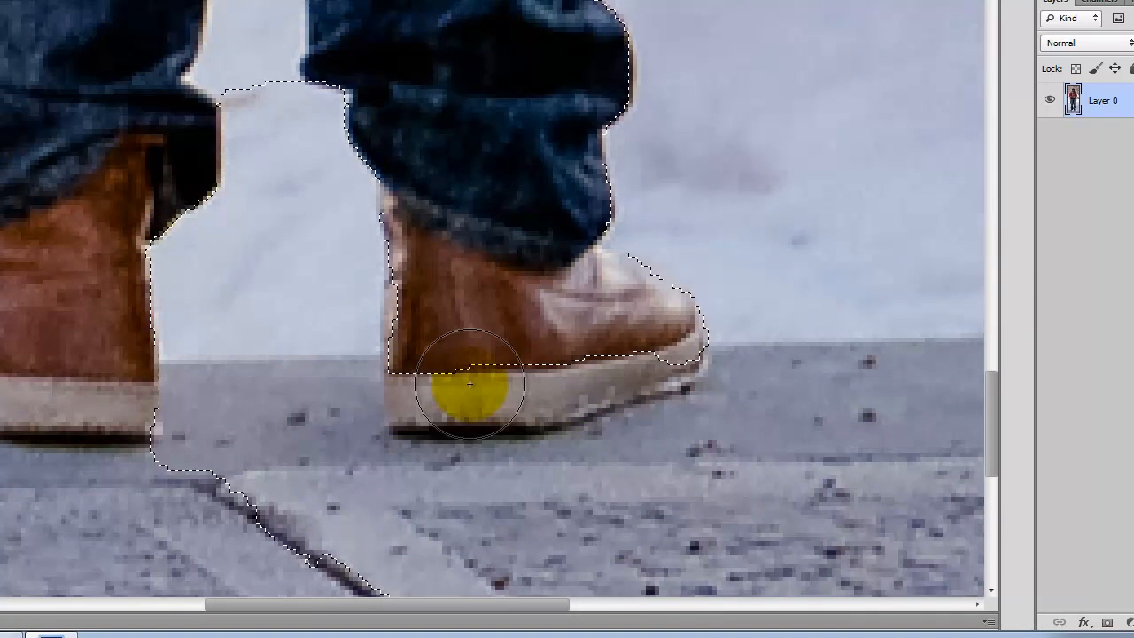
- Reduce the Quick Selection brush and subtract the right shoe's toe and pale sole from the selection
key("bracketleft")
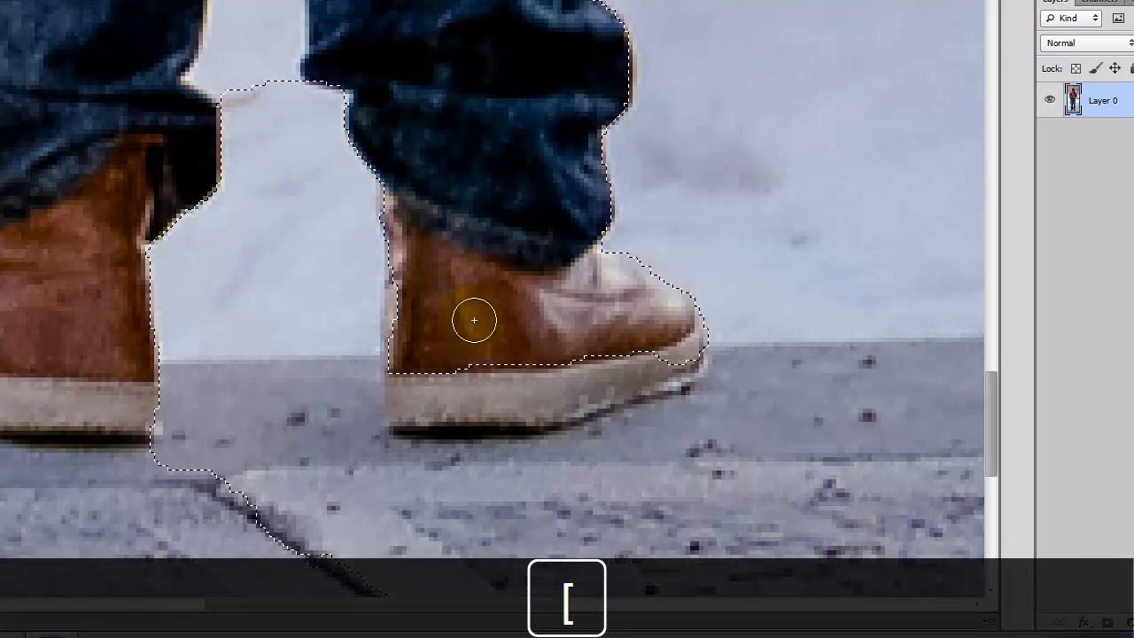
mouse_move(669, 337)
left_mouse_down()
mouse_move(664, 367)
mouse_move(598, 381)
left_mouse_up()
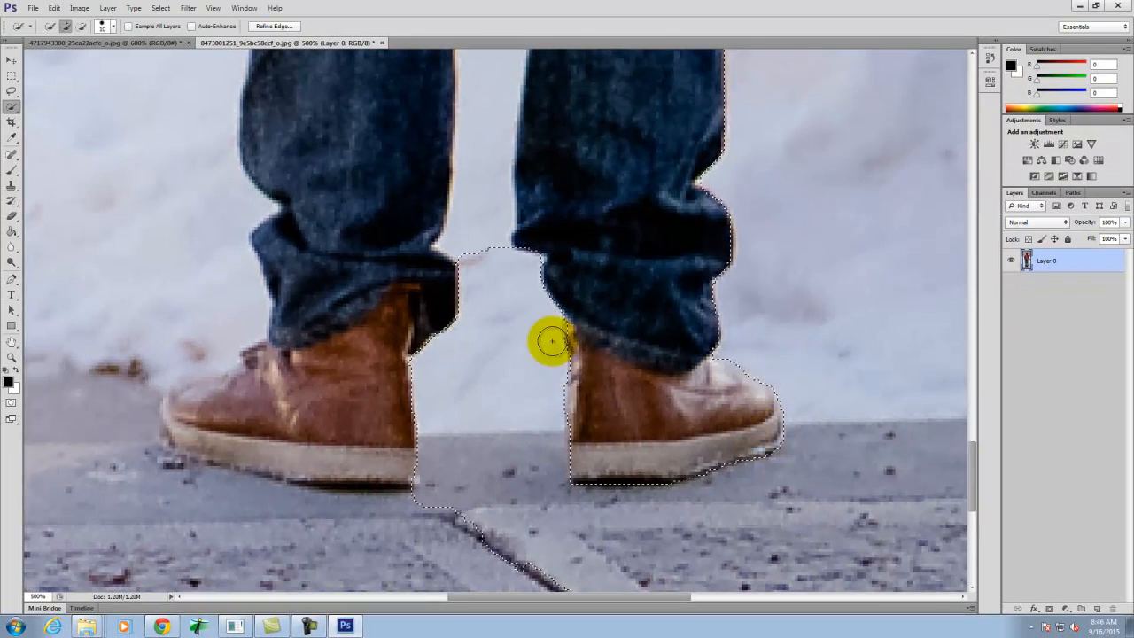
- Extend the selection over the snow between the man's legs up to the crotch
scroll(532, 328, "up", 3)
left_click_drag(491, 387, 488, 171)
scroll(515, 360, "up", 5)
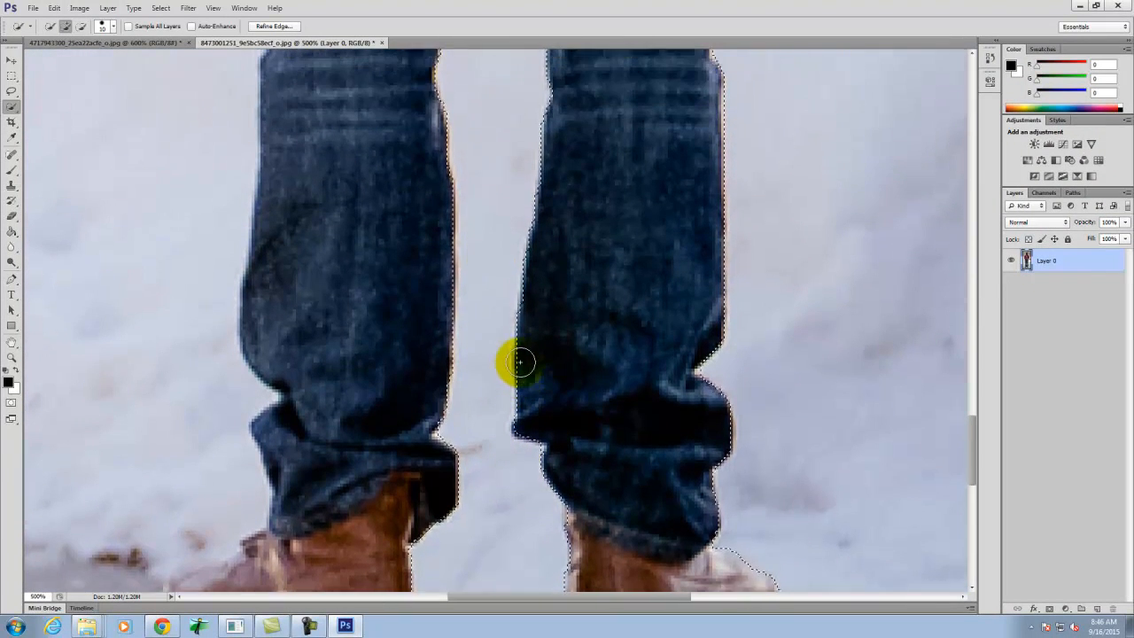
key("space")
left_click_drag(564, 50, 532, 621)
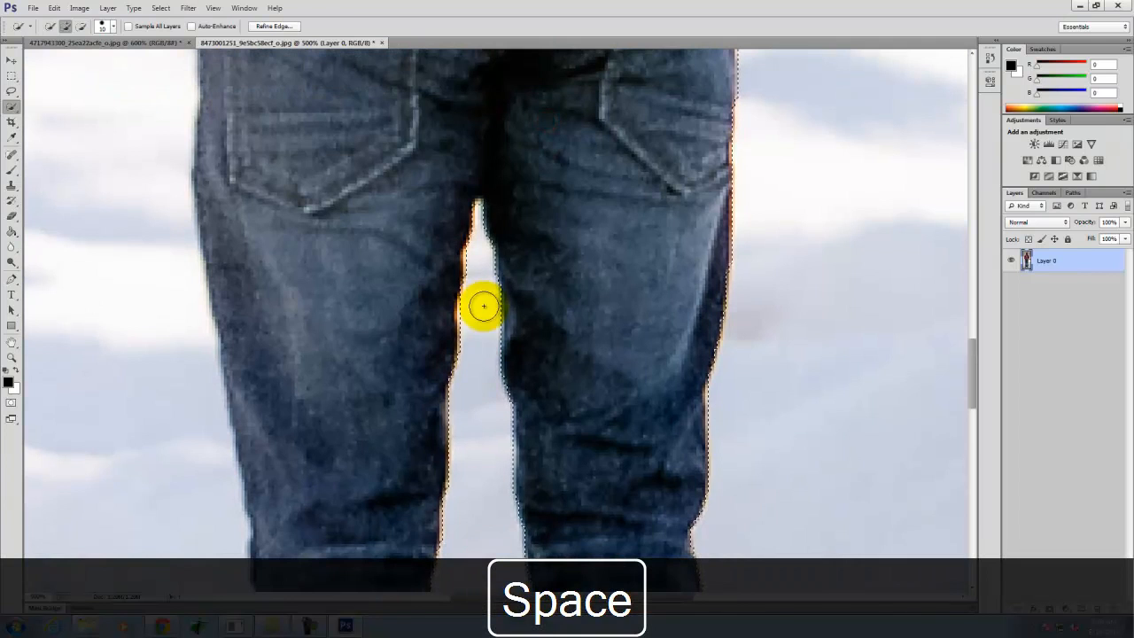
- Add the snow and pavement to the left of the man's left leg and shoe to the selection
key("space")
left_click_drag(426, 413, 718, 18)
left_click_drag(451, 582, 492, 145)
mouse_move(736, 463)
left_mouse_down()
mouse_move(472, 512)
mouse_move(295, 478)
mouse_move(525, 342)
mouse_move(551, 274)
mouse_move(398, 328)
mouse_move(440, 286)
mouse_move(493, 278)
mouse_move(554, 241)
mouse_move(516, 189)
mouse_move(428, 225)
left_mouse_up()
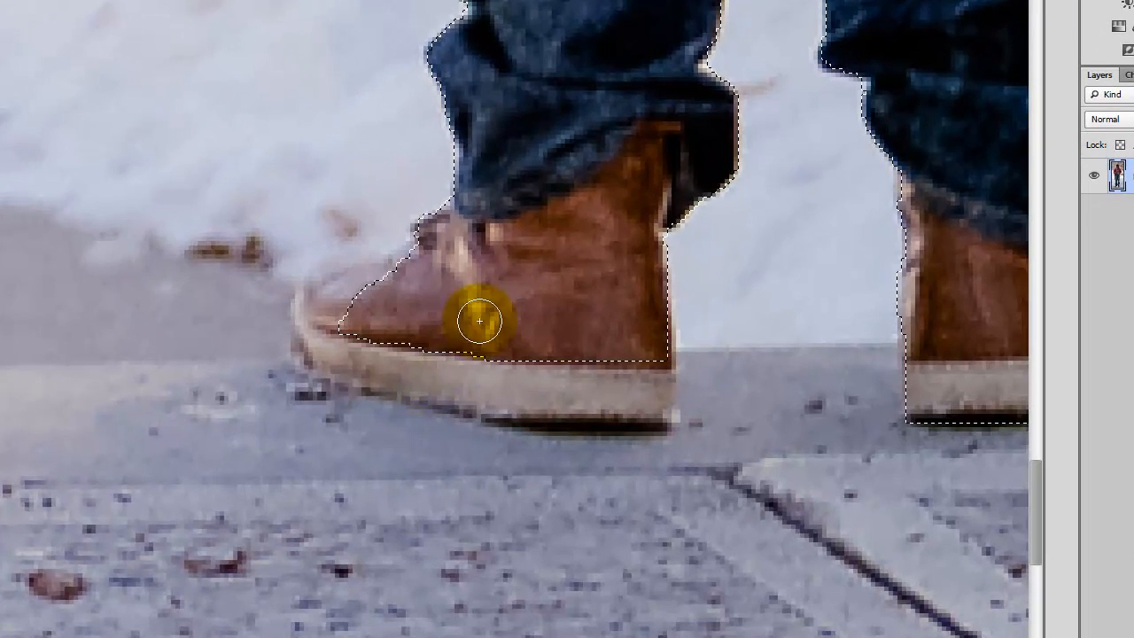
- Subtract the left shoe's toe and sole from the selection so the edge follows the shoe's outline
mouse_move(479, 321)
left_mouse_down()
mouse_move(443, 235)
mouse_move(393, 284)
mouse_move(317, 312)
mouse_move(316, 348)
mouse_move(450, 390)
mouse_move(606, 412)
left_mouse_up()
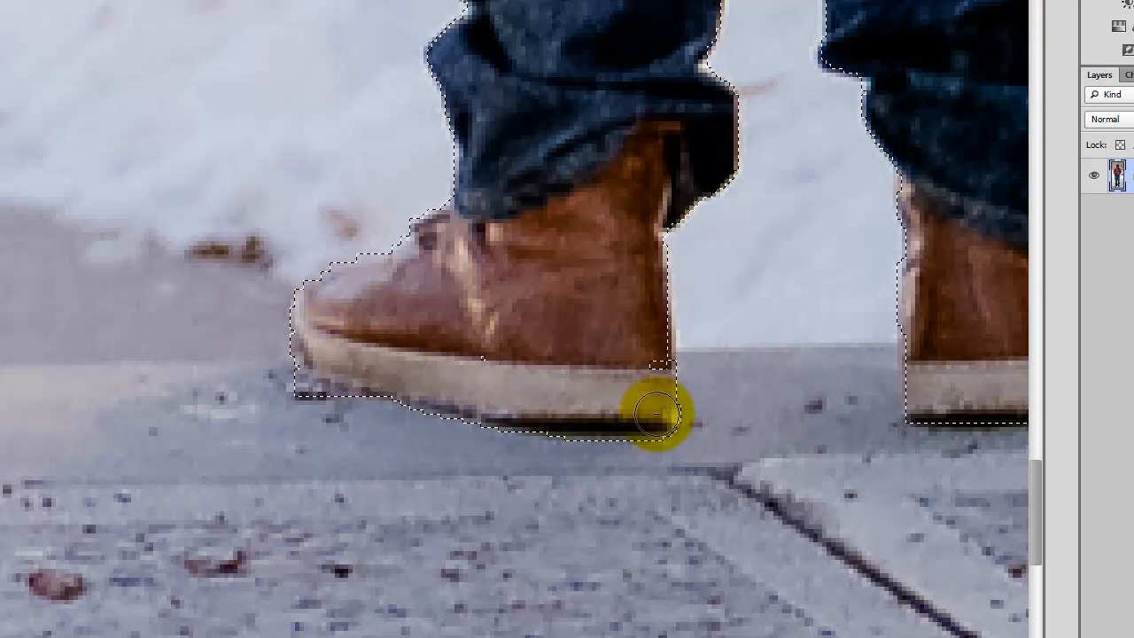
left_click_drag(358, 428, 282, 389)
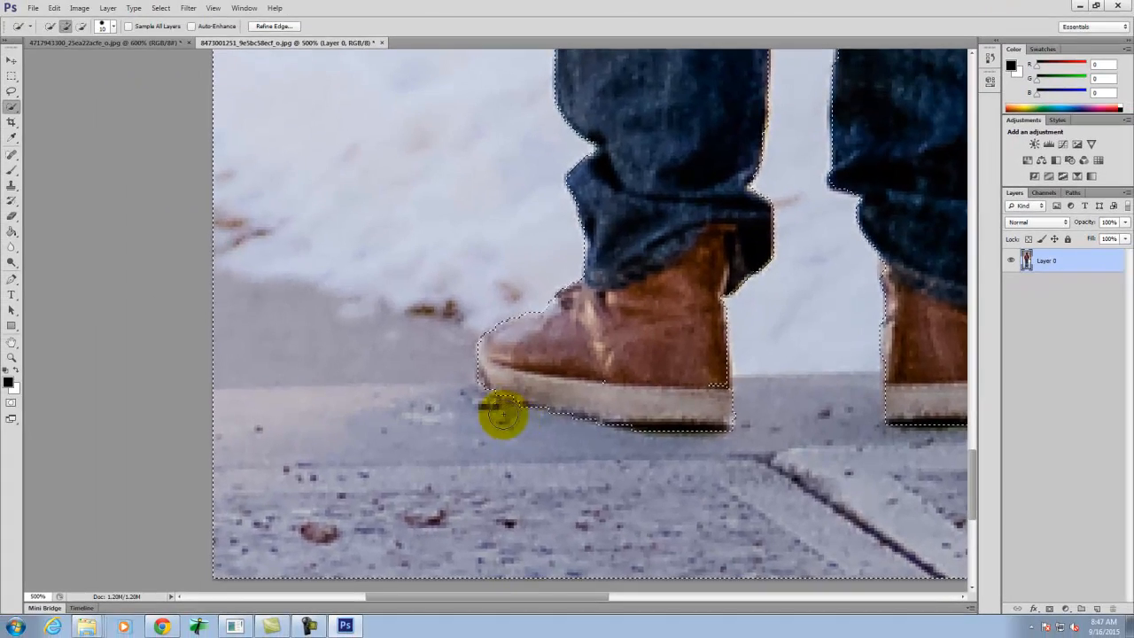
- Reduce the Quick Selection brush to 2 and select the narrow background gap between the left arm and the torso
key("space")
left_click_drag(488, 190, 460, 621)
left_click_drag(470, 12, 530, 4)
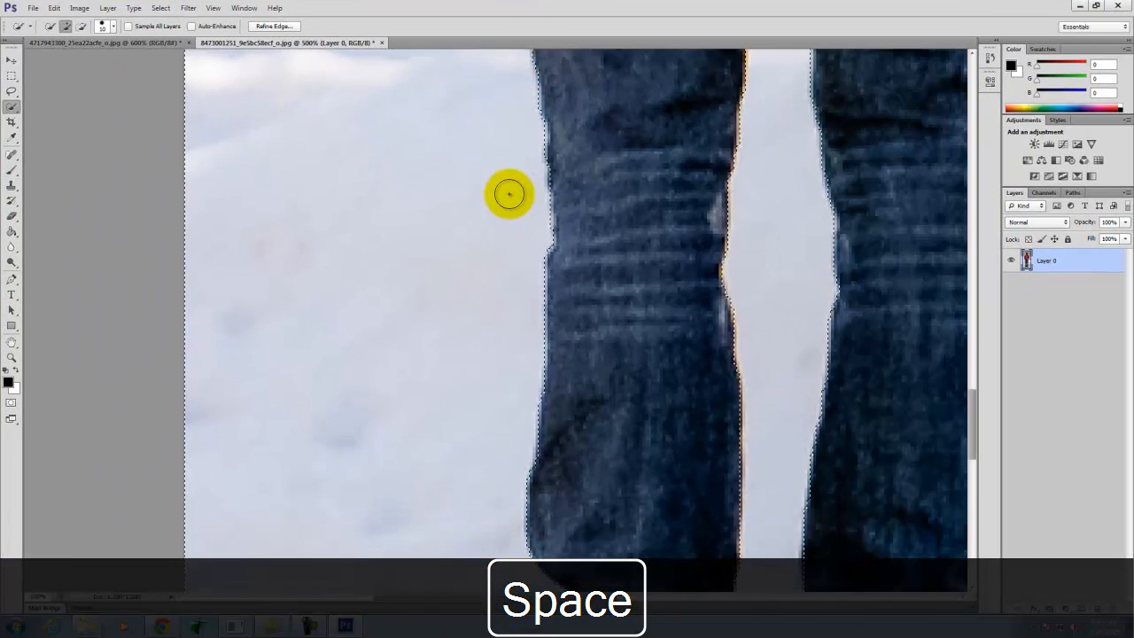
left_click_drag(455, 160, 476, 628)
mouse_move(463, 479)
left_mouse_down()
mouse_move(458, 470)
mouse_move(449, 528)
mouse_move(413, 177)
mouse_move(419, 231)
left_mouse_up()
left_click_drag(448, 103, 470, 491)
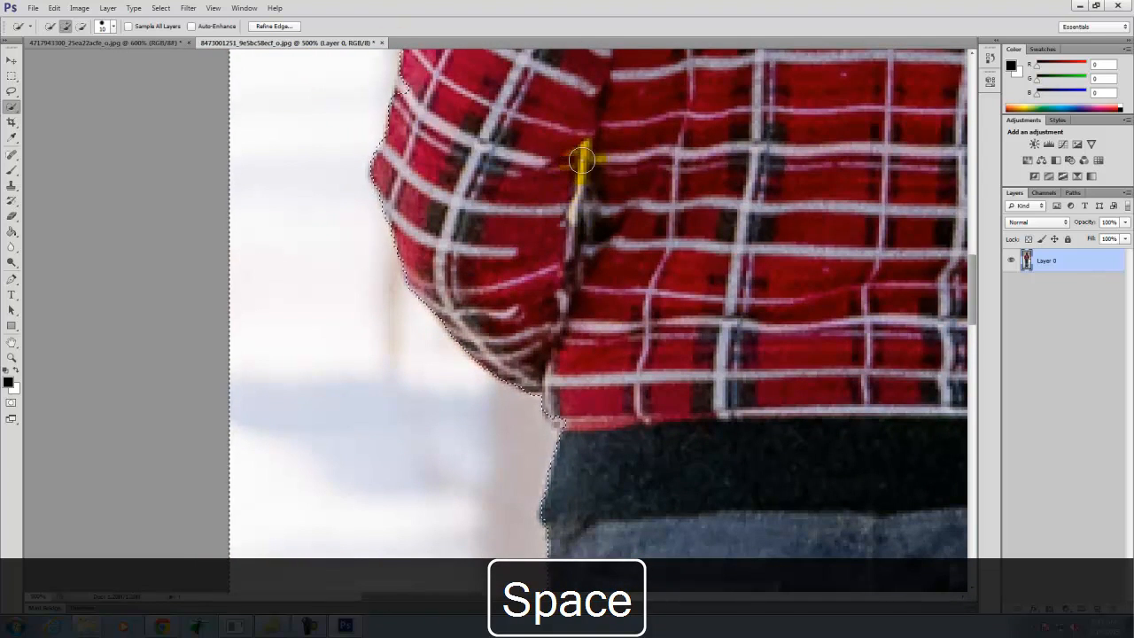
key("bracketleft")
key("bracketleft")
key("bracketleft")
key("bracketleft")
key("bracketleft")
key("bracketleft")
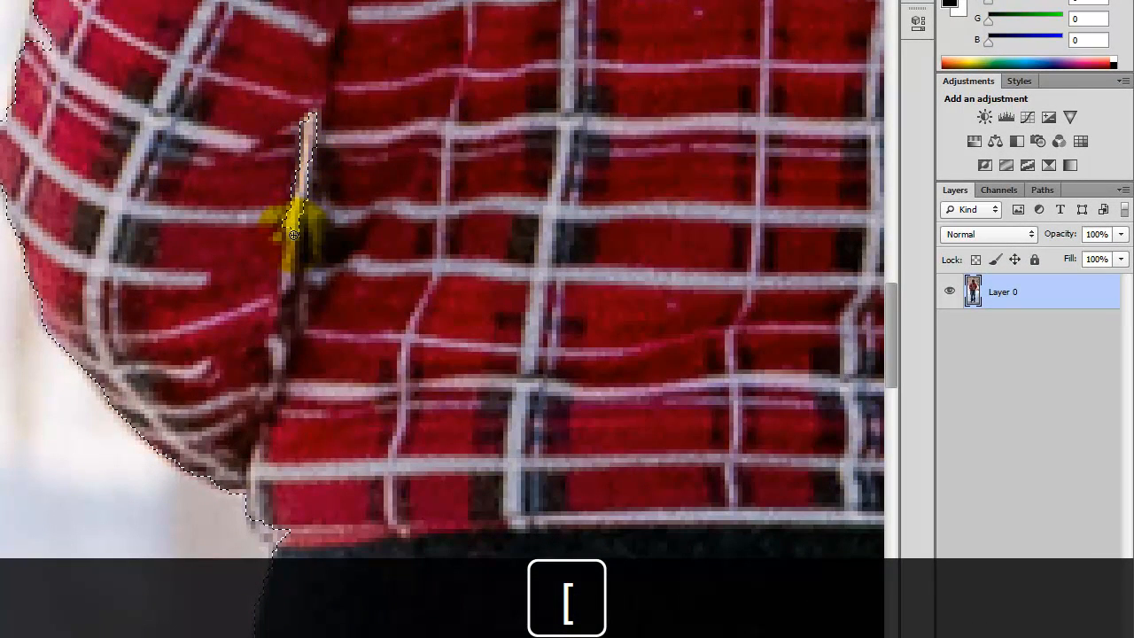
left_click_drag(293, 235, 308, 93)
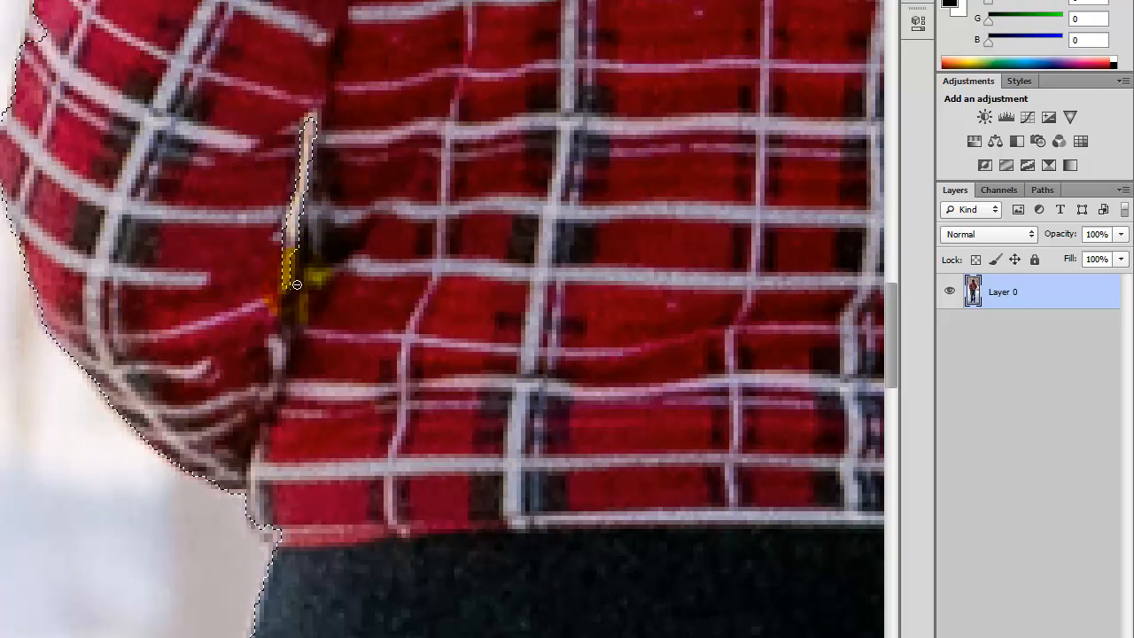
left_click_drag(278, 309, 37, 505)
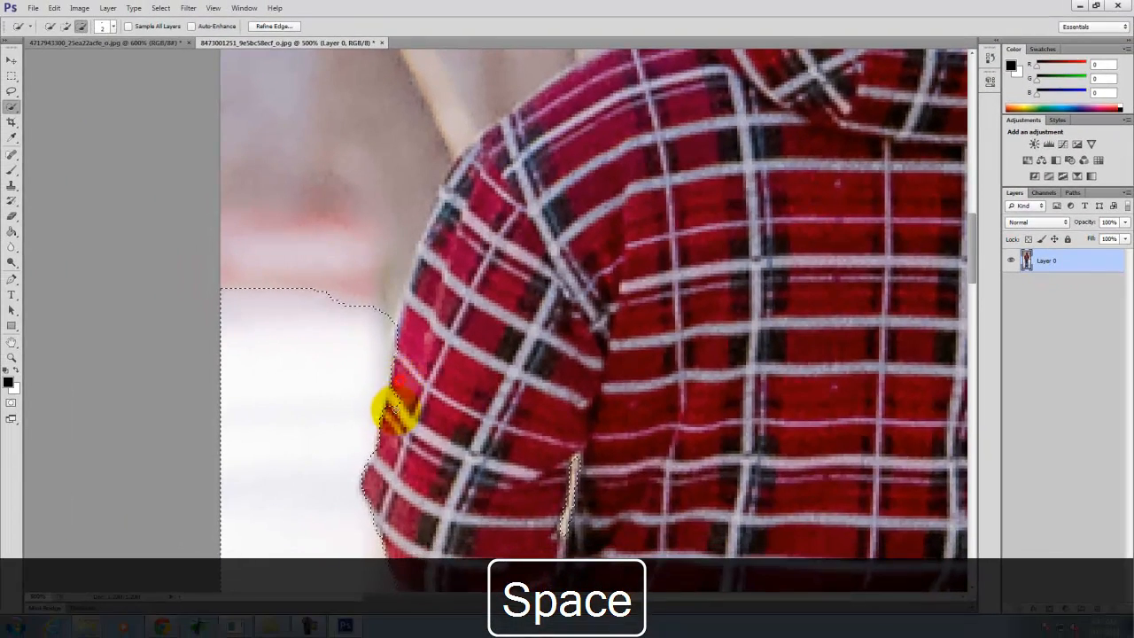
- With a brush size of 15, extend the selection over the background beside the left arm and correct the edge along the shoulder
scroll(375, 233, "up", 3)
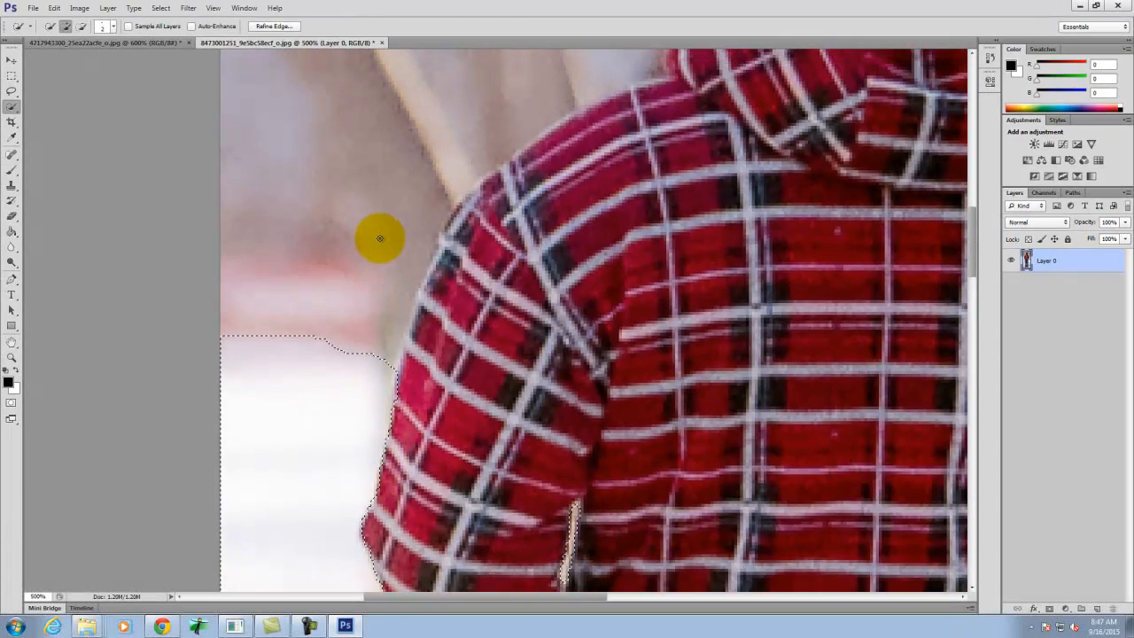
mouse_move(313, 442)
left_mouse_down()
mouse_move(347, 326)
mouse_move(363, 210)
mouse_move(506, 230)
mouse_move(471, 269)
left_mouse_up()
key("bracketleft")
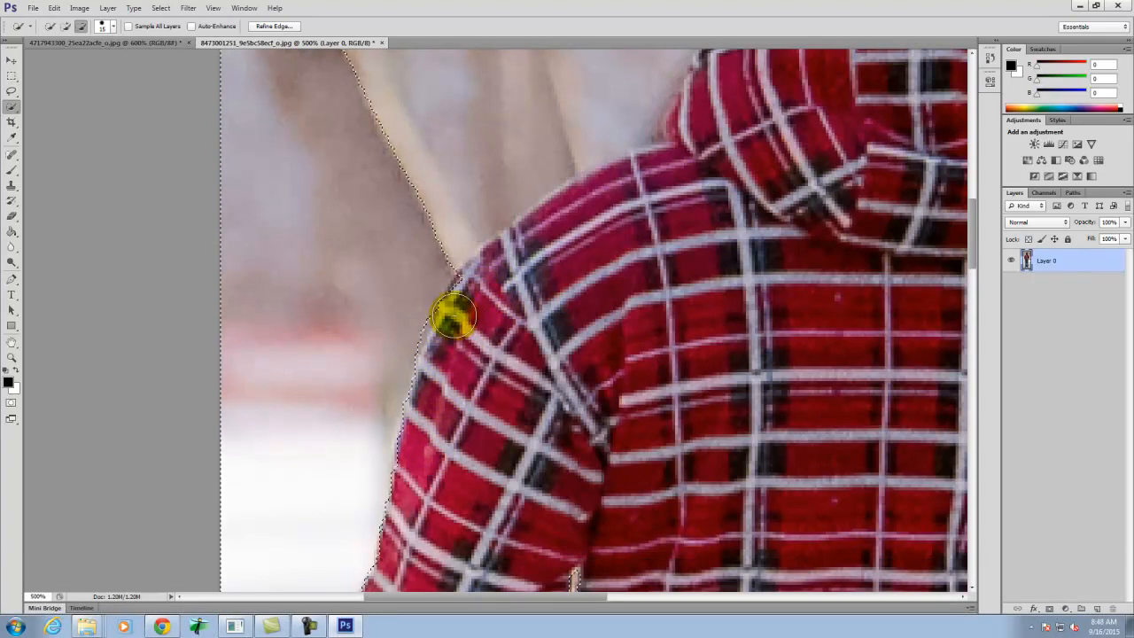
left_click_drag(431, 272, 418, 298)
- Add the background to the left of the head to the selection, and subtract the face and the hood's left edge
key("space")
left_click_drag(605, 231, 470, 540)
mouse_move(228, 509)
left_mouse_down()
mouse_move(307, 505)
mouse_move(455, 369)
mouse_move(454, 261)
left_mouse_up()
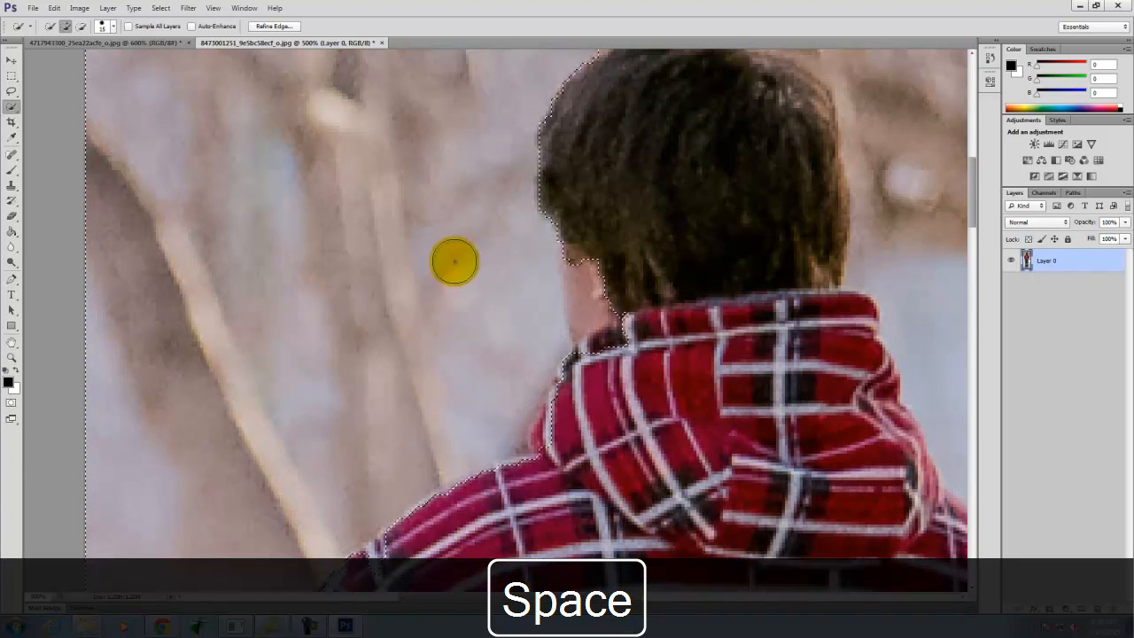
left_click_drag(405, 155, 587, 382)
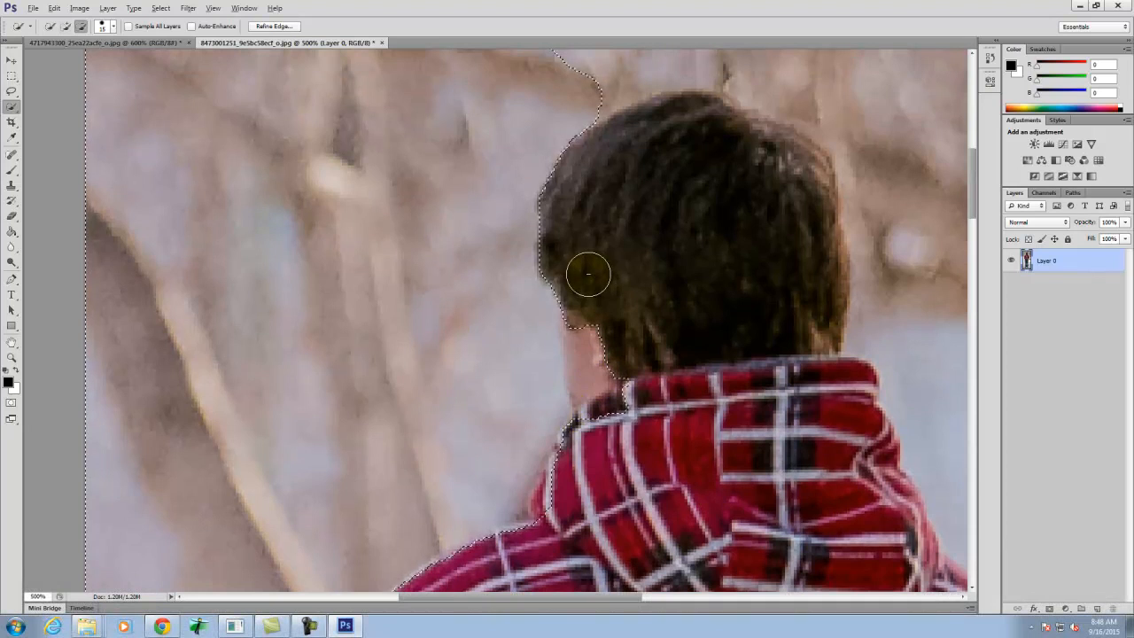
left_click_drag(585, 317, 587, 362)
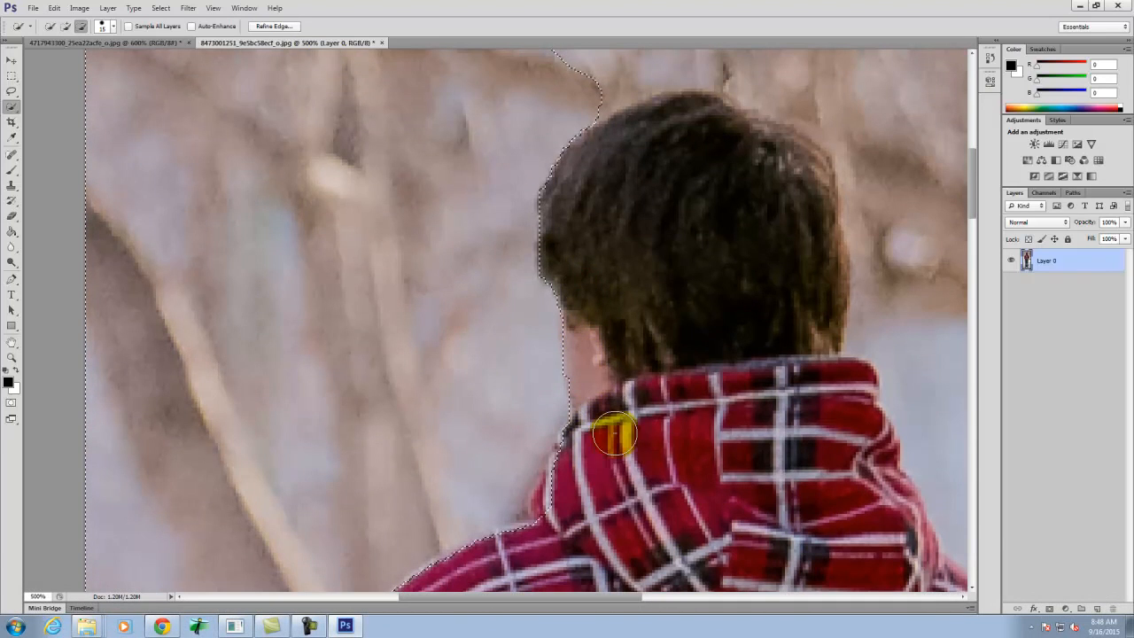
left_click_drag(573, 464, 549, 495)
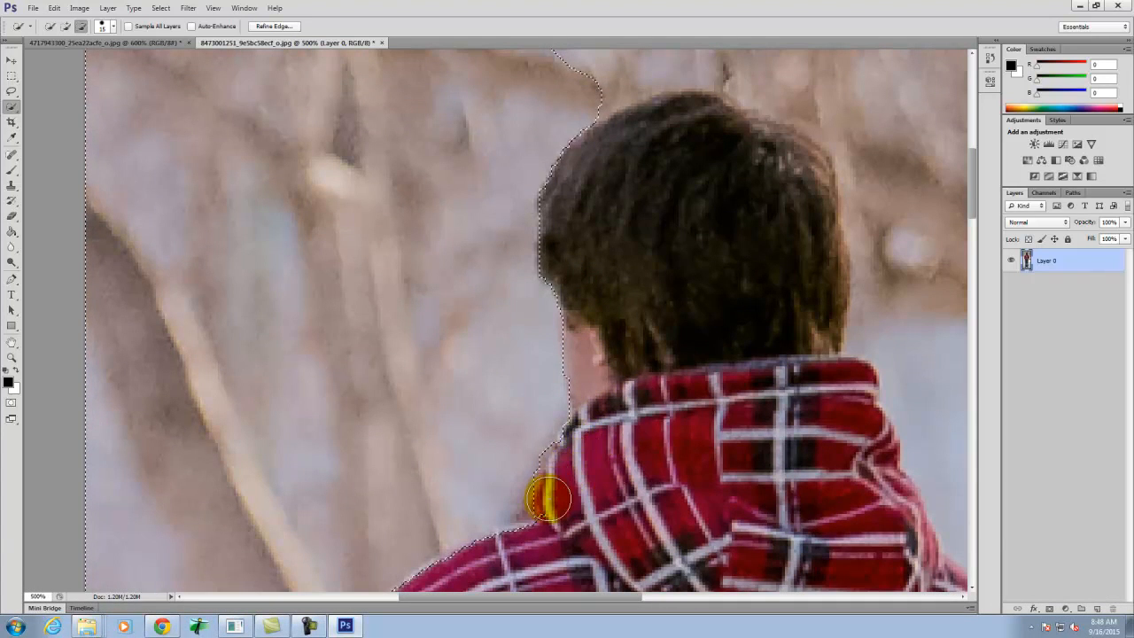
- Extend the selection over the background above and to the right of the man's head
key("space")
mouse_move(752, 213)
left_mouse_down()
mouse_move(541, 467)
mouse_move(514, 526)
mouse_move(269, 345)
mouse_move(443, 313)
mouse_move(595, 307)
mouse_move(649, 322)
mouse_move(800, 417)
left_mouse_up()
key("space")
left_click_drag(815, 552, 514, 185)
- Correct the selection edge so it follows the right side of the hood and the right shoulder
left_click_drag(527, 240, 297, 162)
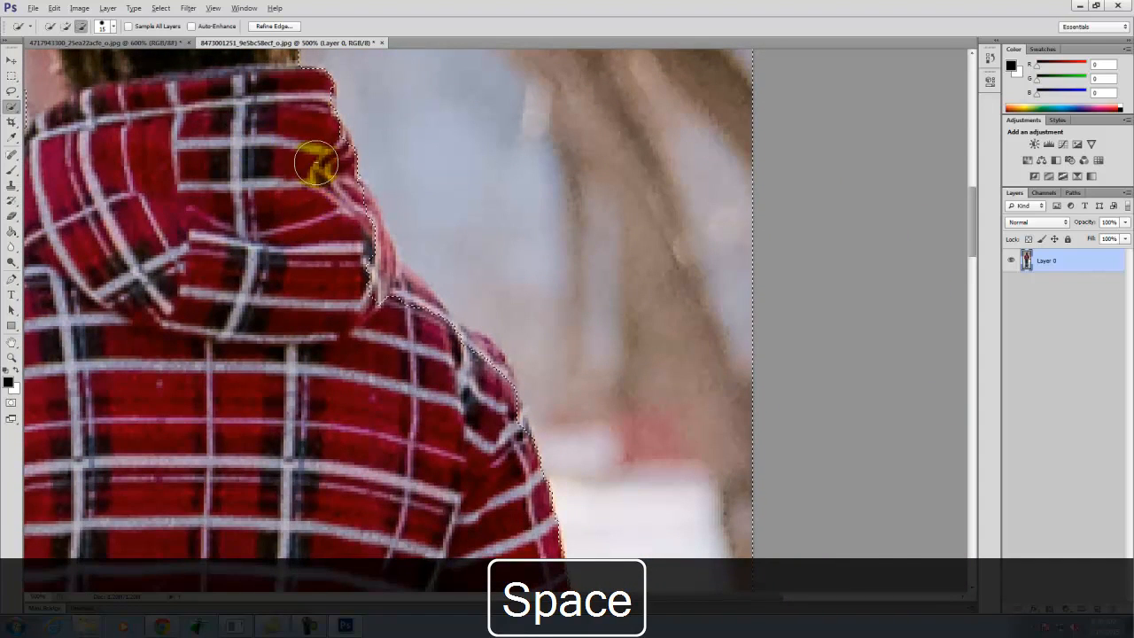
mouse_move(335, 205)
left_mouse_down()
mouse_move(386, 290)
mouse_move(490, 374)
left_mouse_up()
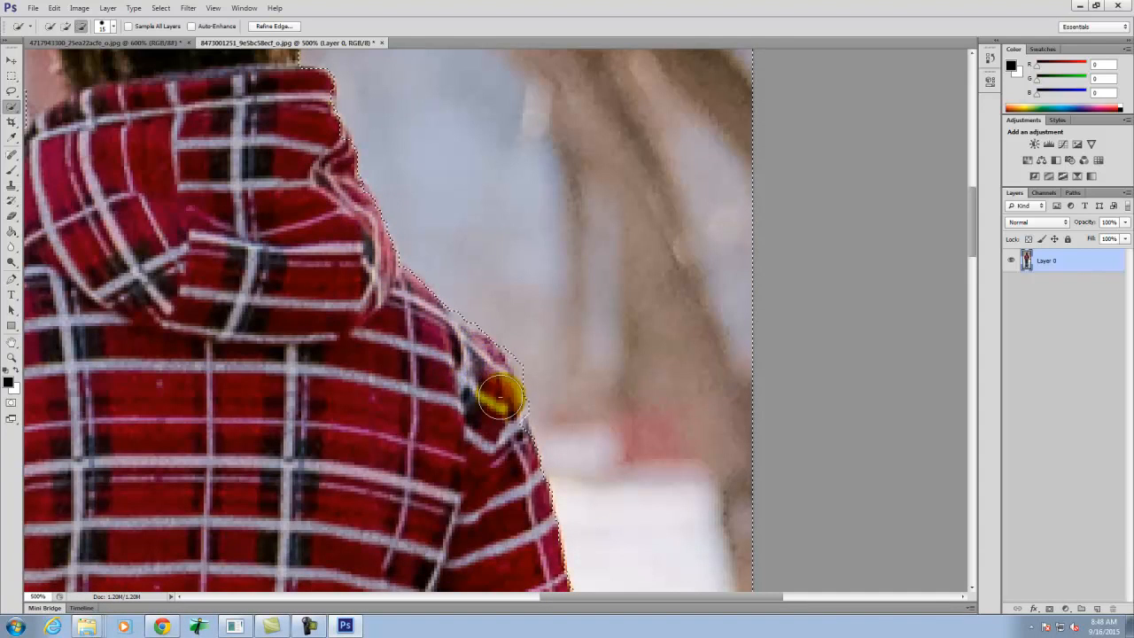
mouse_move(473, 250)
left_mouse_down()
mouse_move(475, 302)
mouse_move(520, 345)
left_mouse_up()
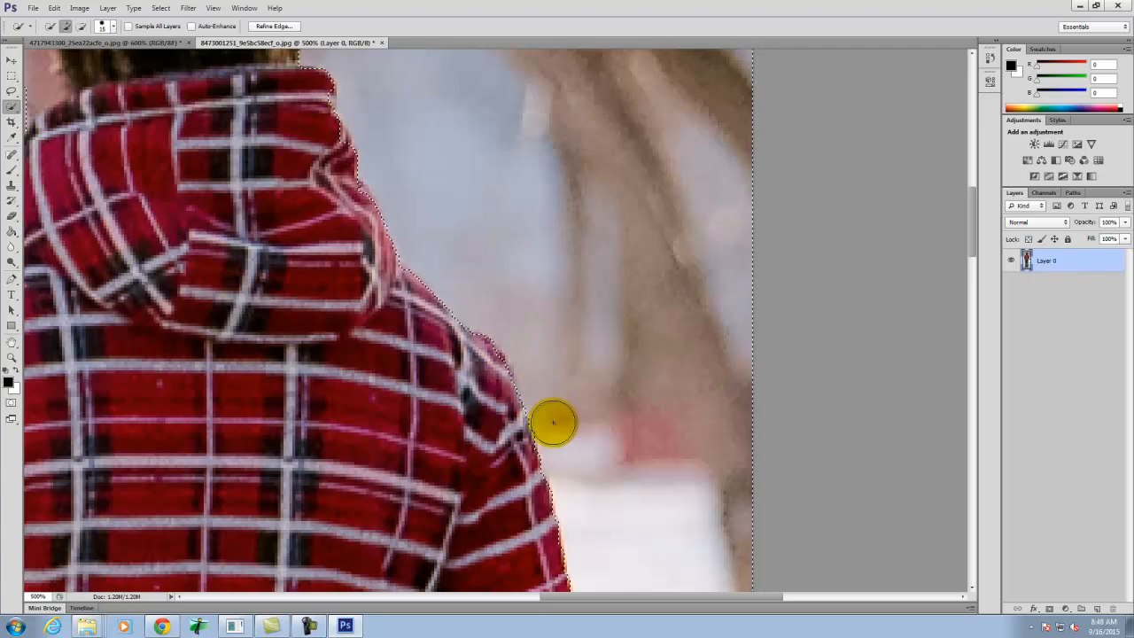
- Reduce the Quick Selection brush to 3 and add the small background gap between the right arm and the torso
key("space")
mouse_move(614, 382)
left_mouse_down()
mouse_move(612, 156)
mouse_move(597, 50)
left_mouse_up()
left_click_drag(635, 422, 656, 402)
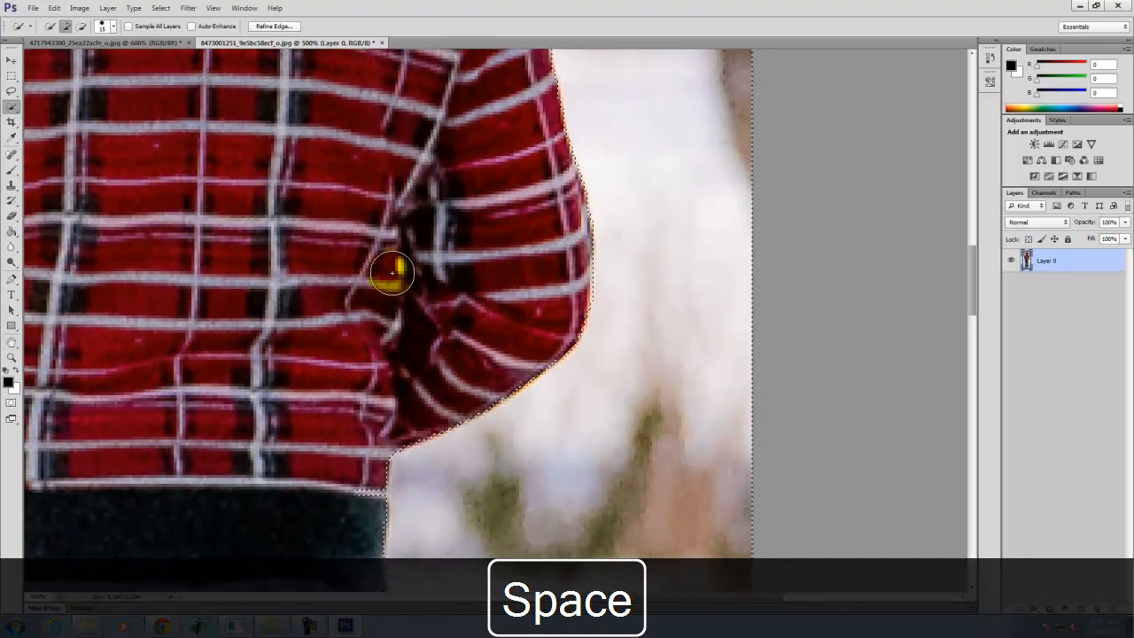
key("bracketleft")
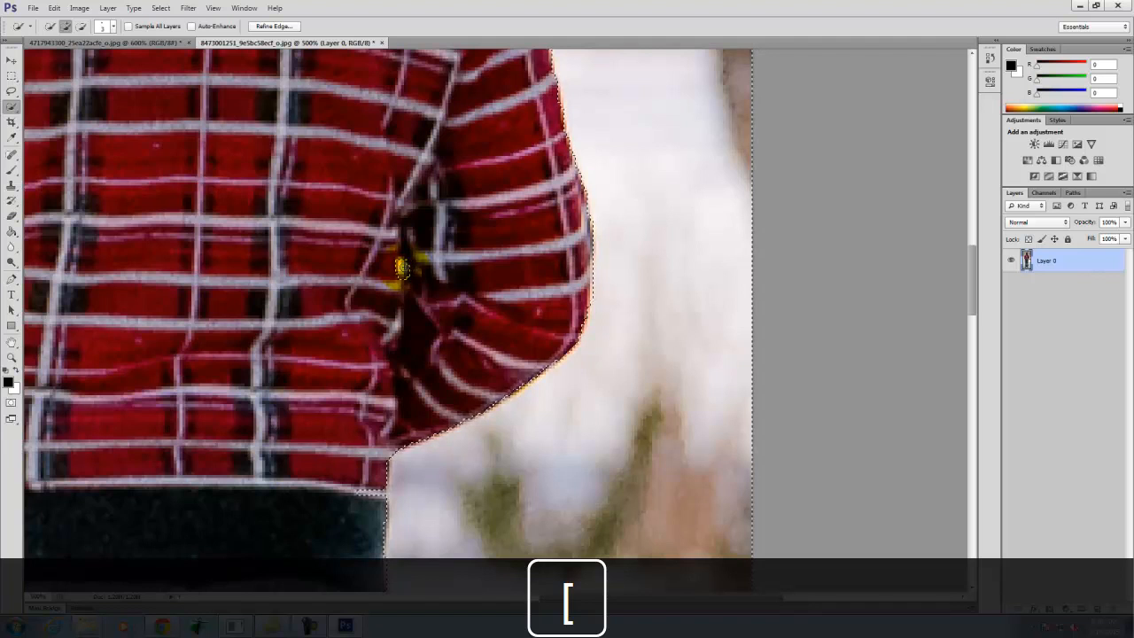
key("space")
left_click_drag(688, 256, 607, 189)
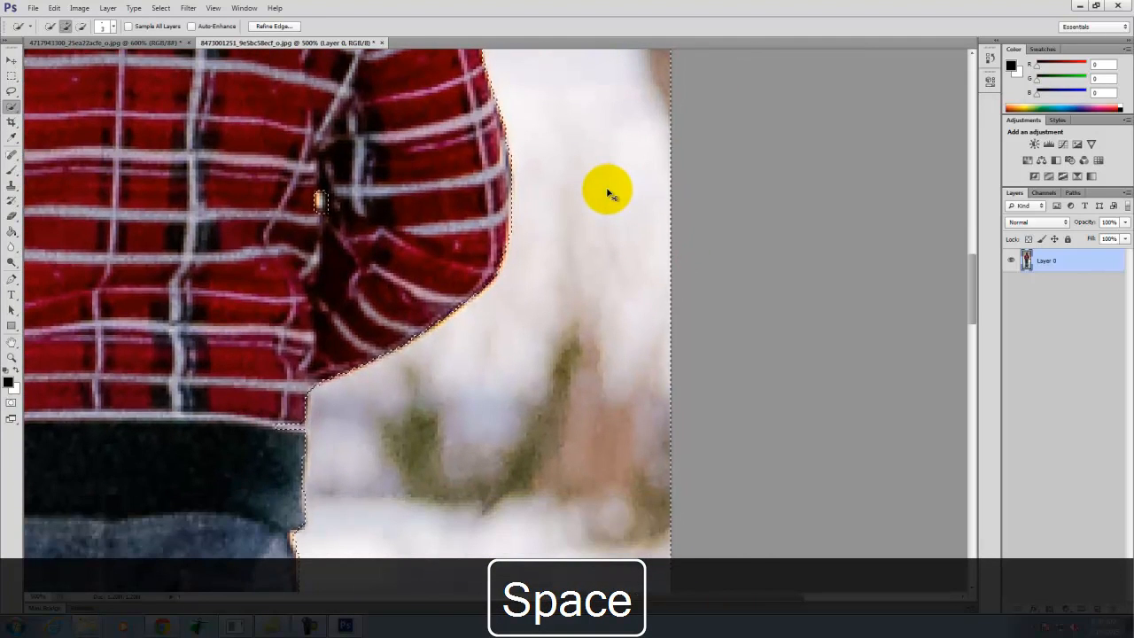
key("ctrl+0")
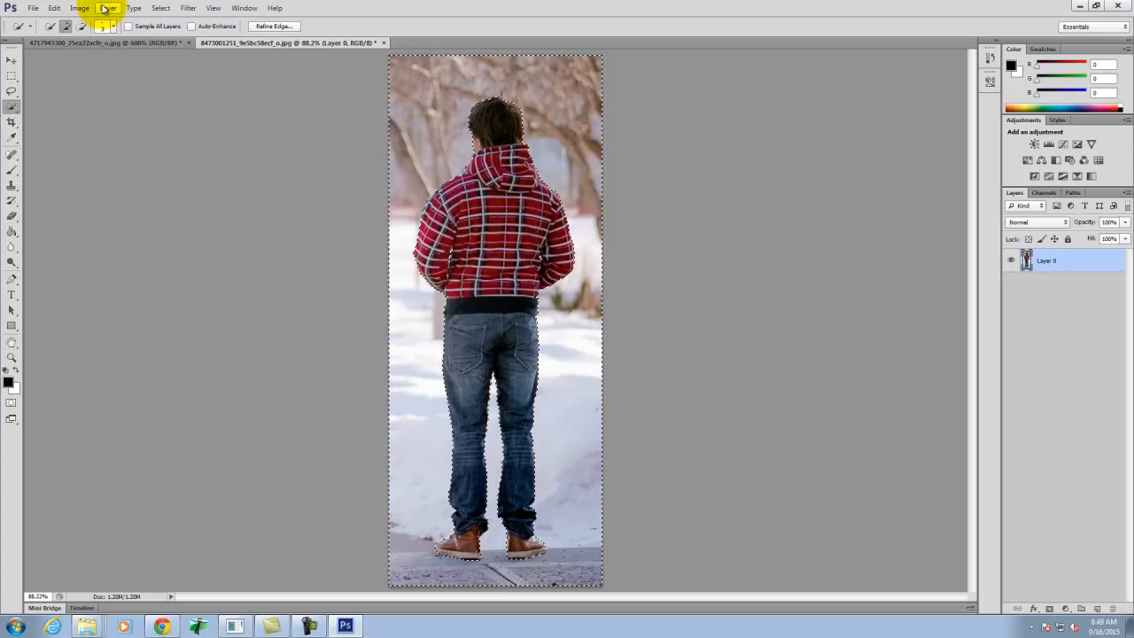
left_click(159, 8)
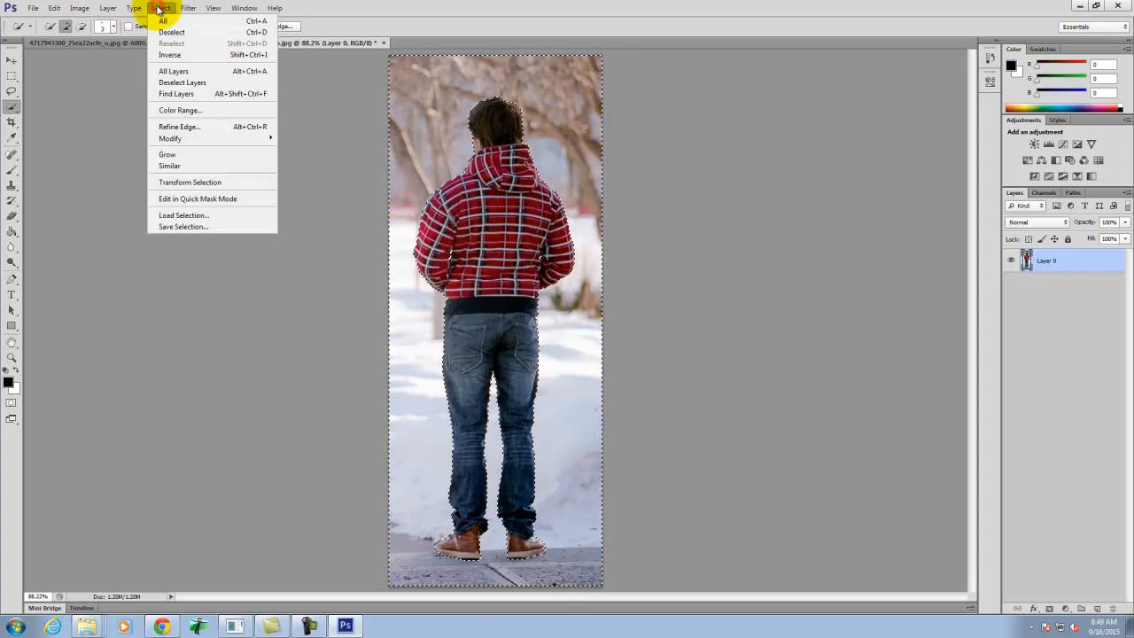
left_click(169, 127)
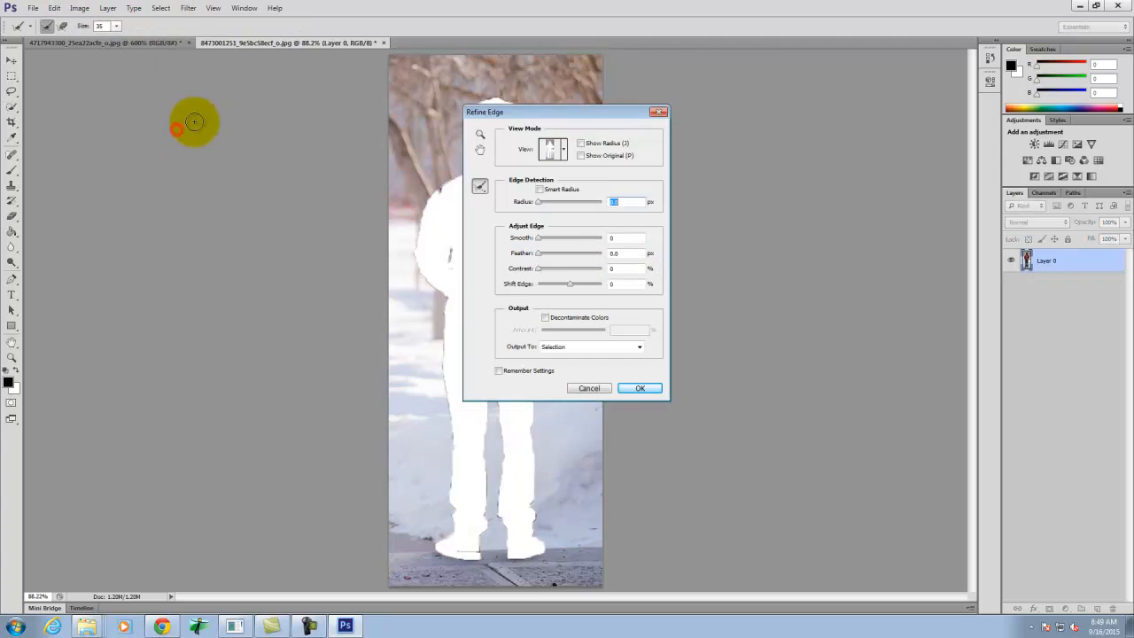
left_click_drag(567, 112, 731, 119)
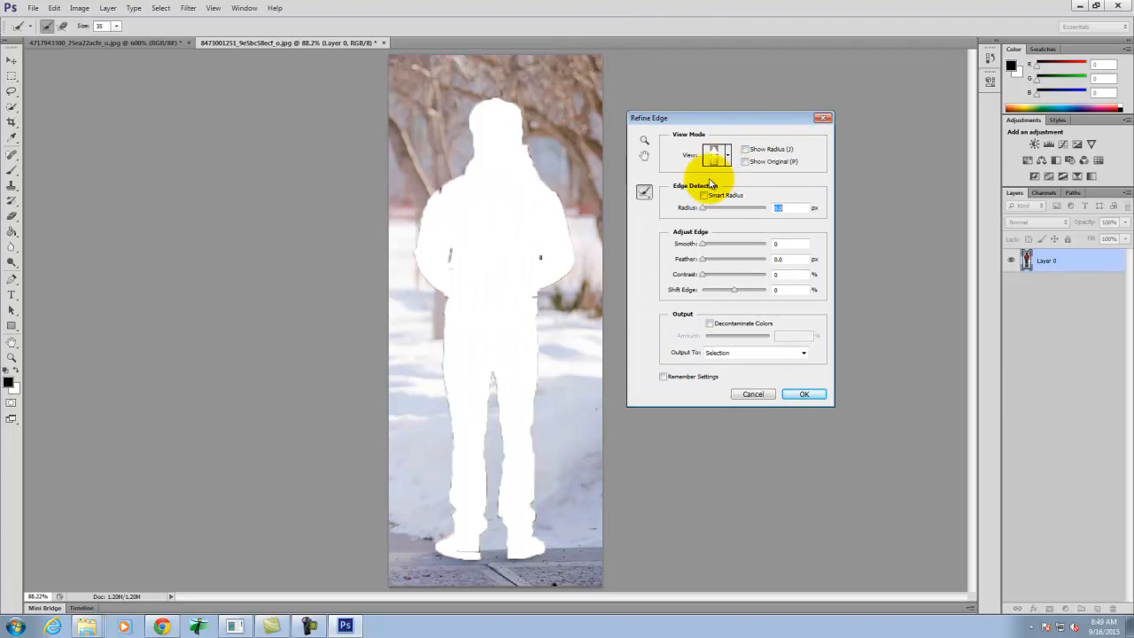
left_click(766, 395)
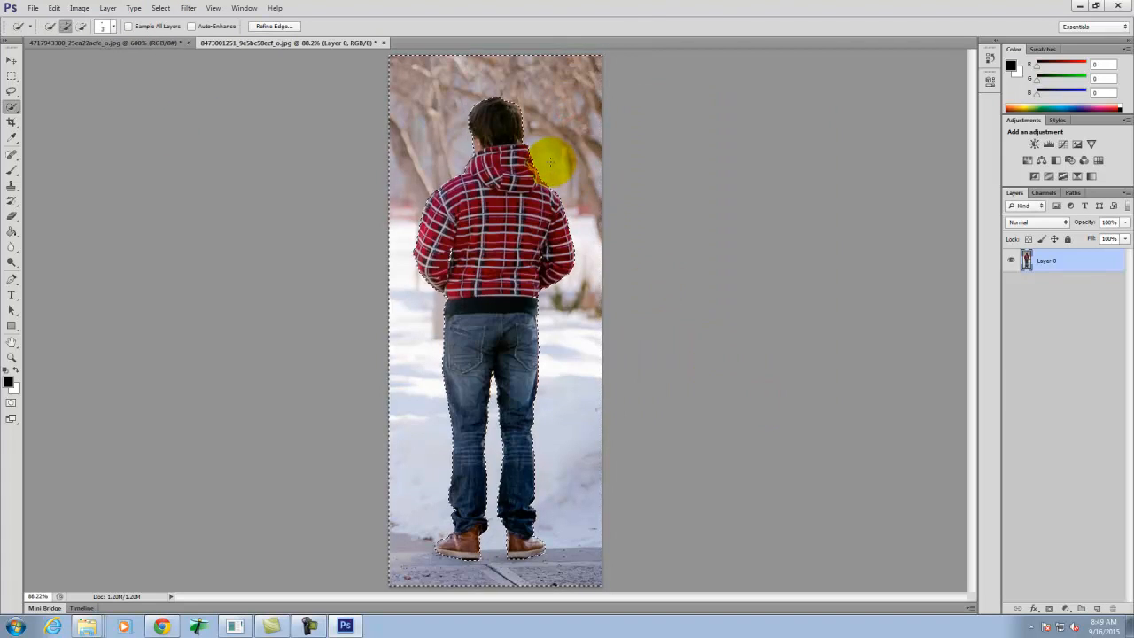
- Open Refine Edge for the background selection with the man's head and hood enlarged and unobstructed by the dialog
key("ctrl+equal")
key("ctrl+equal")
key("ctrl+equal")
key("space")
left_click_drag(548, 111, 491, 600)
left_click_drag(487, 300, 481, 410)
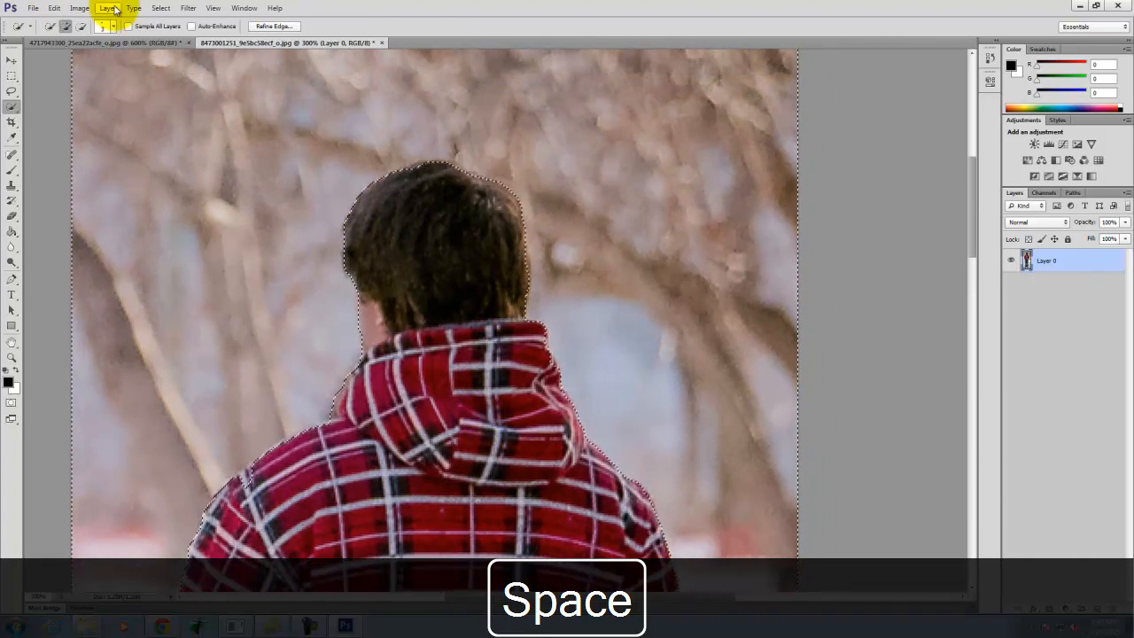
left_click(161, 8)
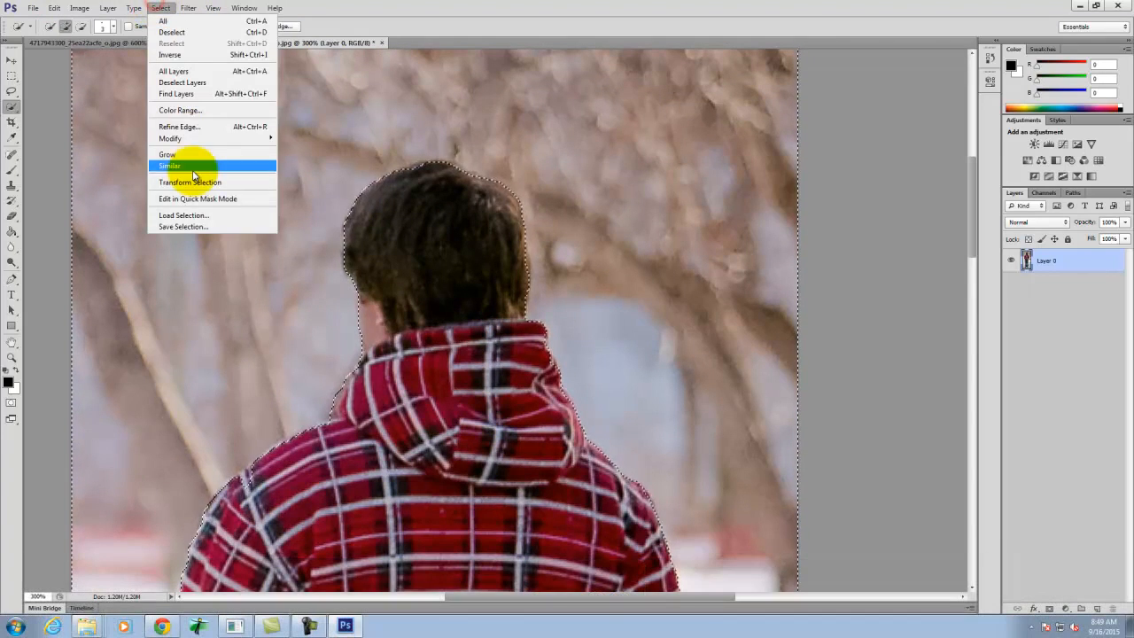
left_click(190, 126)
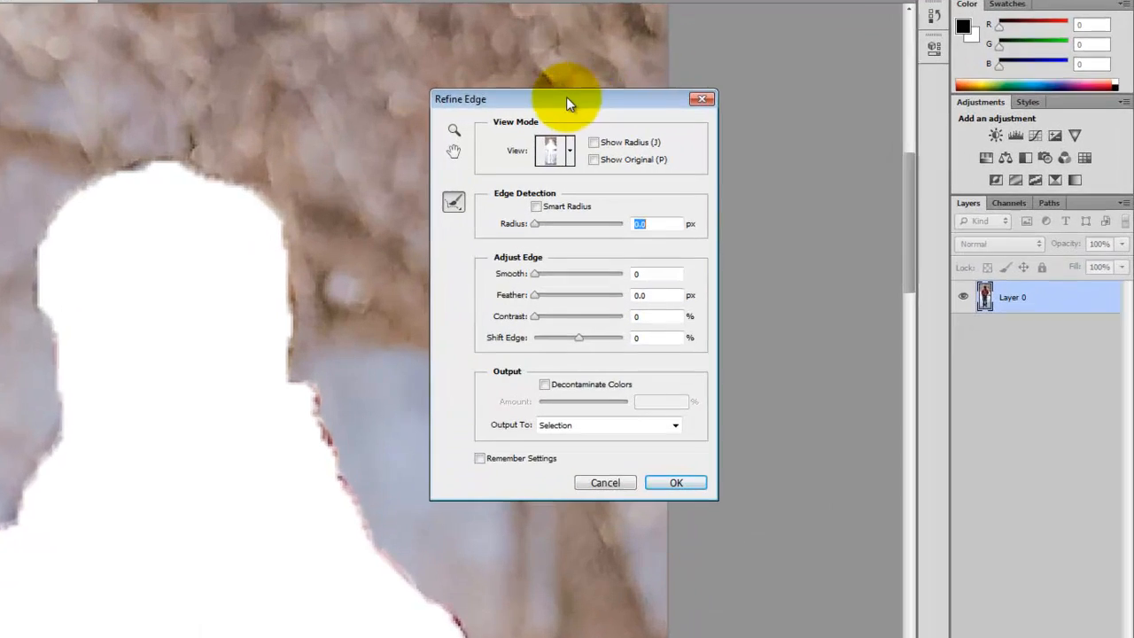
left_click_drag(727, 115, 789, 125)
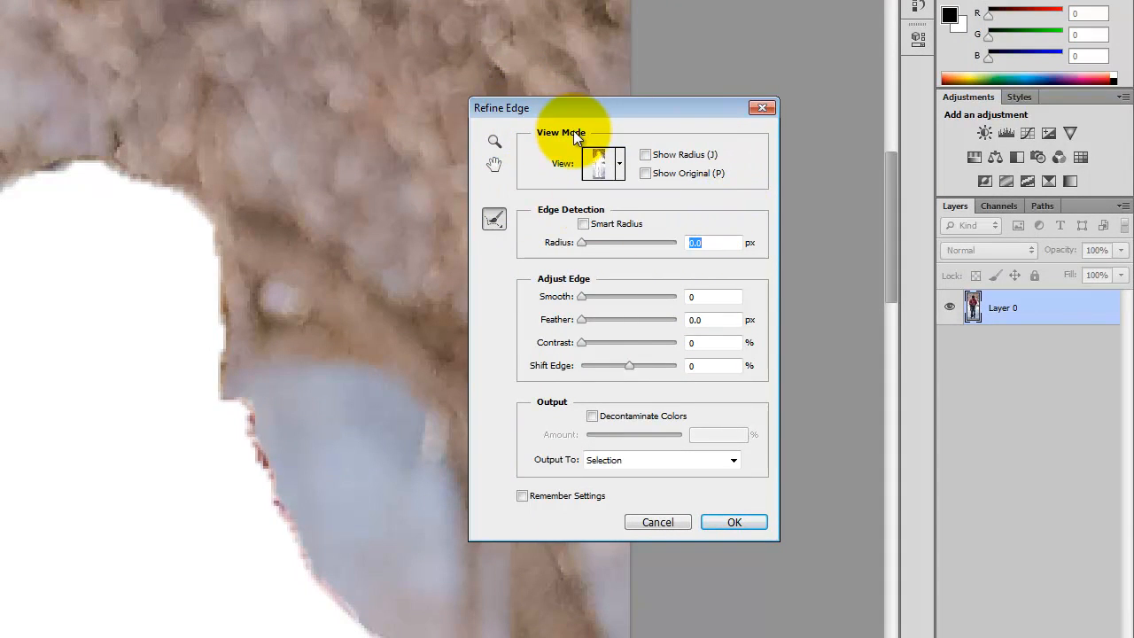
- Preview the selection in the Marching Ants view mode and switch the preview to Overlay
left_click(619, 163)
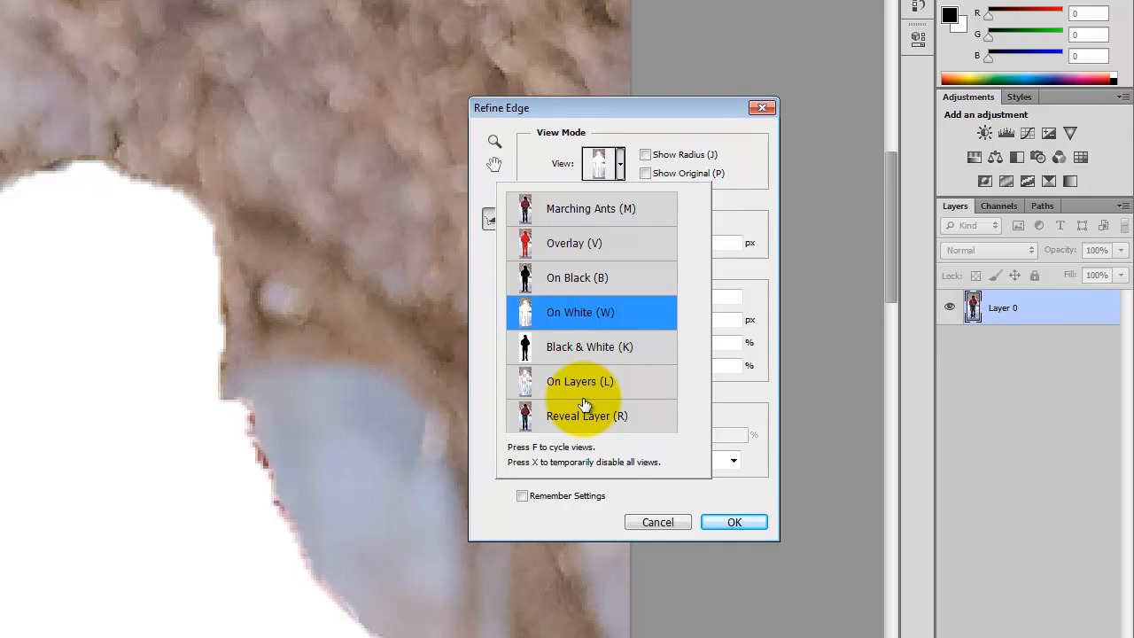
left_click(574, 213)
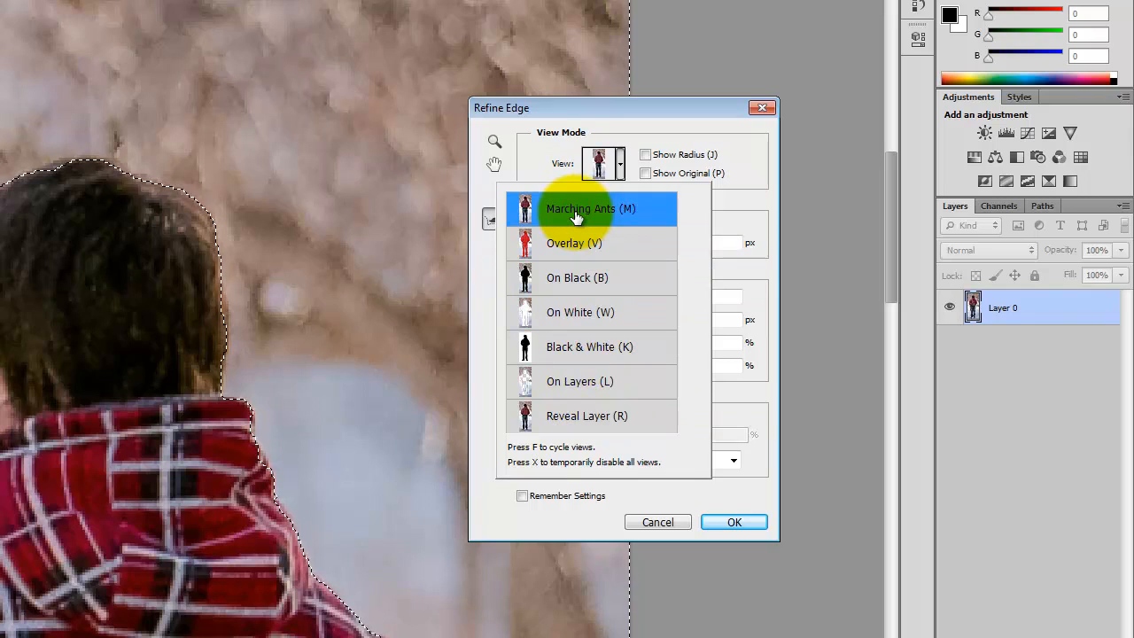
left_click(592, 253)
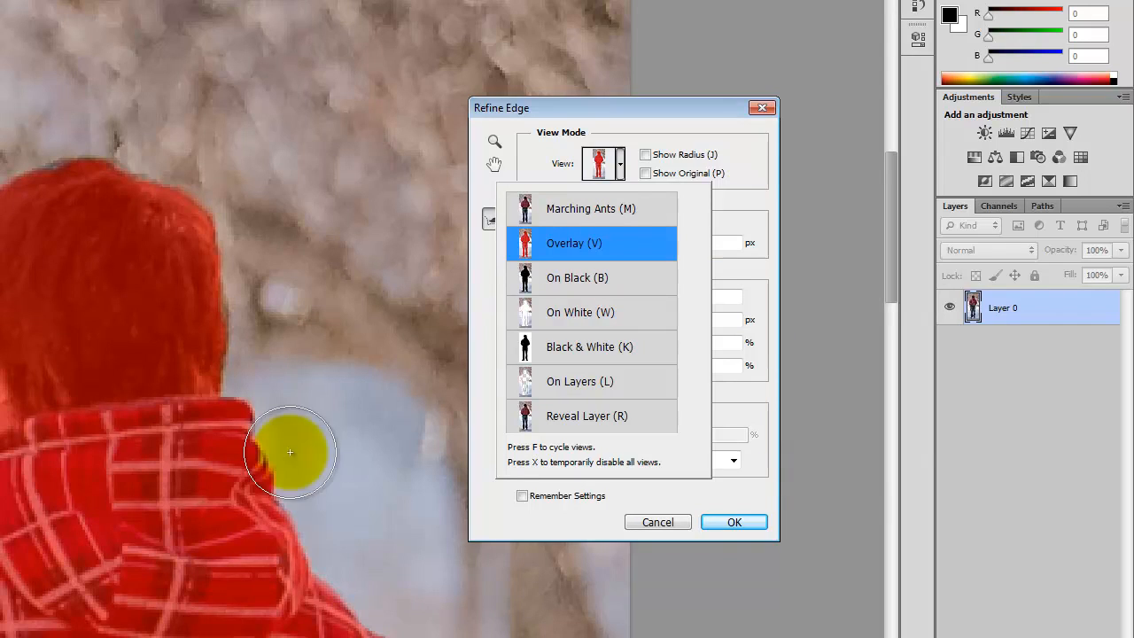
- Preview the selection as On Black, On White, Black & White, On Layers and Reveal Layer, and return to the Overlay view
left_click(593, 280)
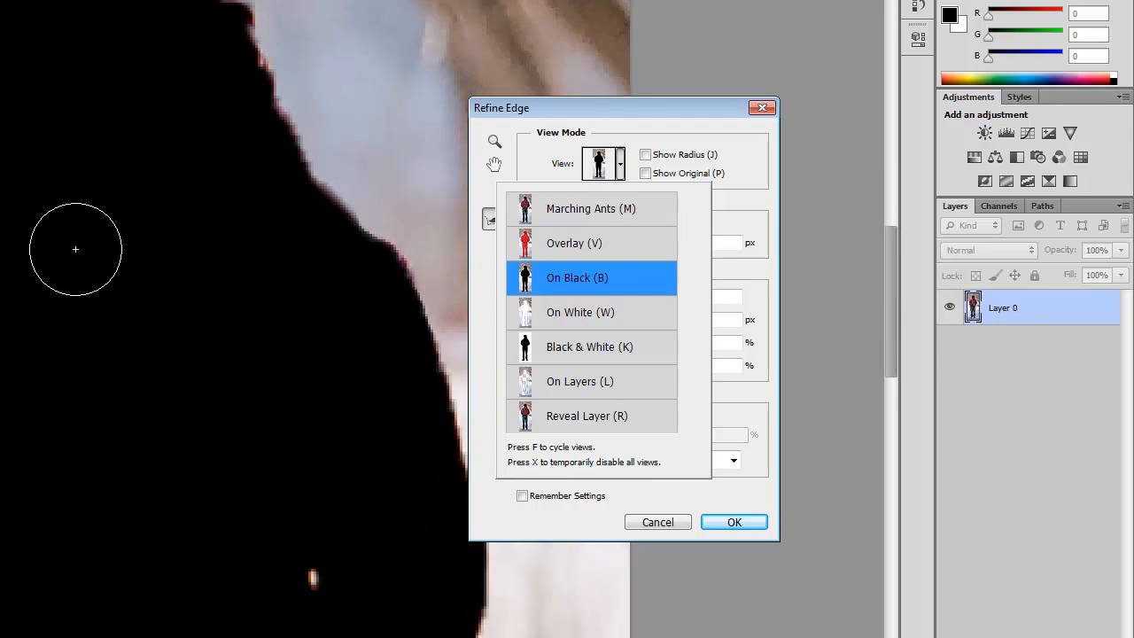
scroll(75, 249, "down", 5)
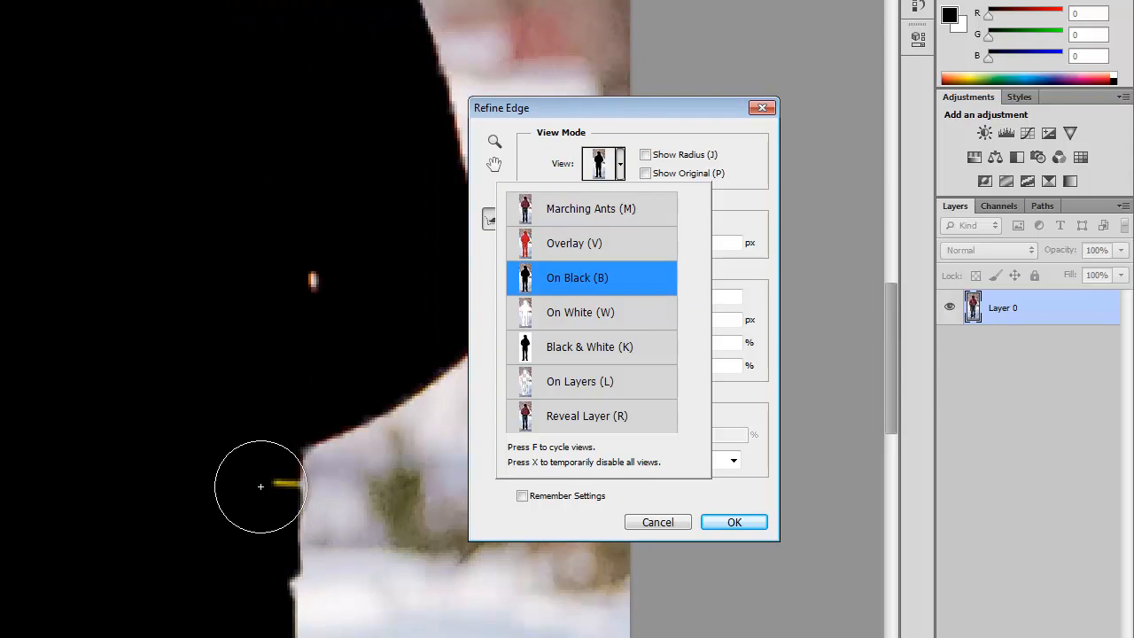
scroll(208, 531, "up", 4)
left_click(603, 313)
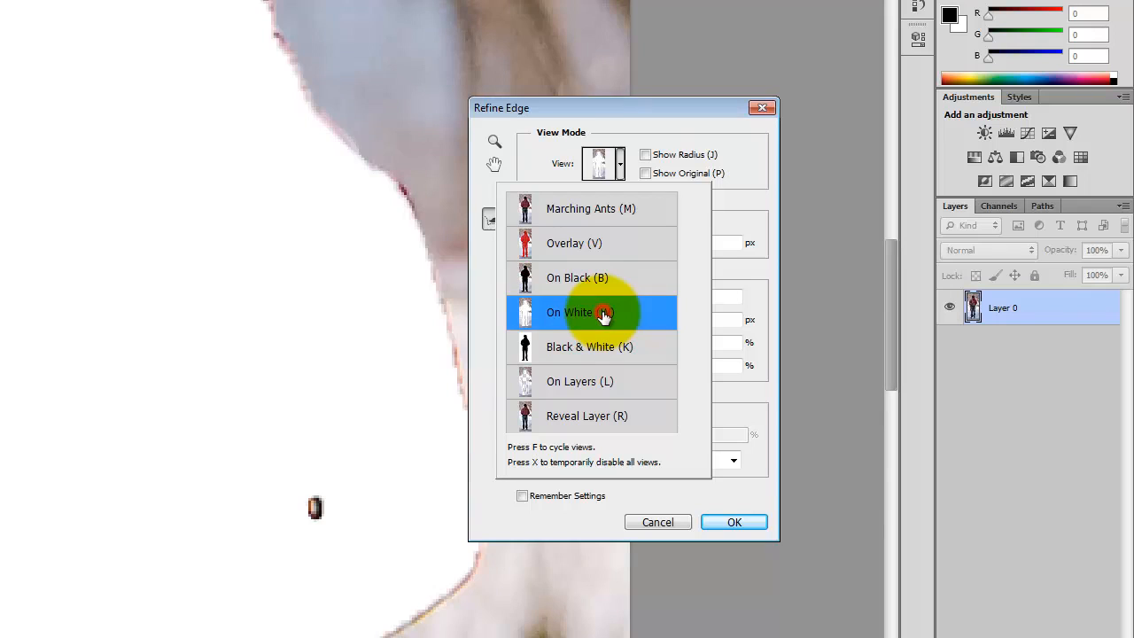
left_click(616, 360)
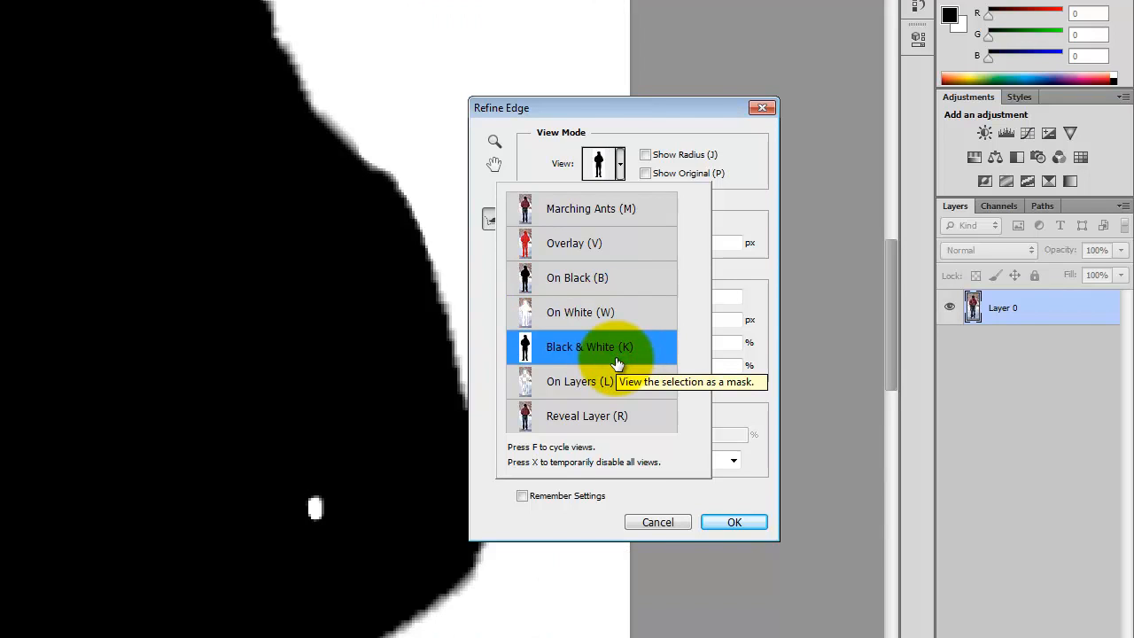
left_click(618, 390)
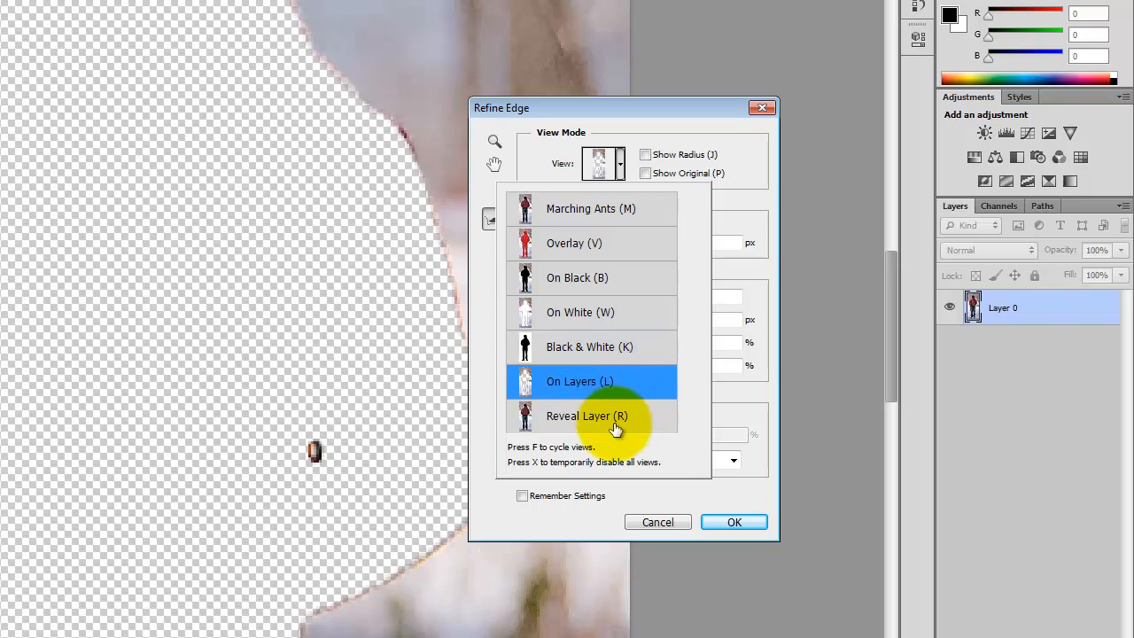
left_click(616, 427)
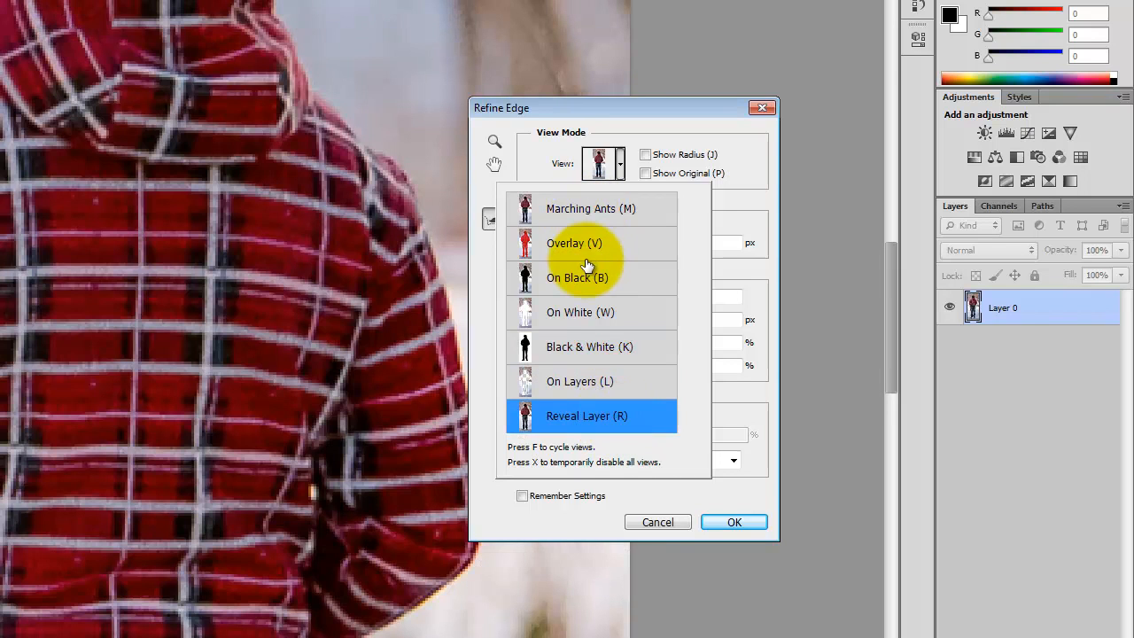
left_click(587, 252)
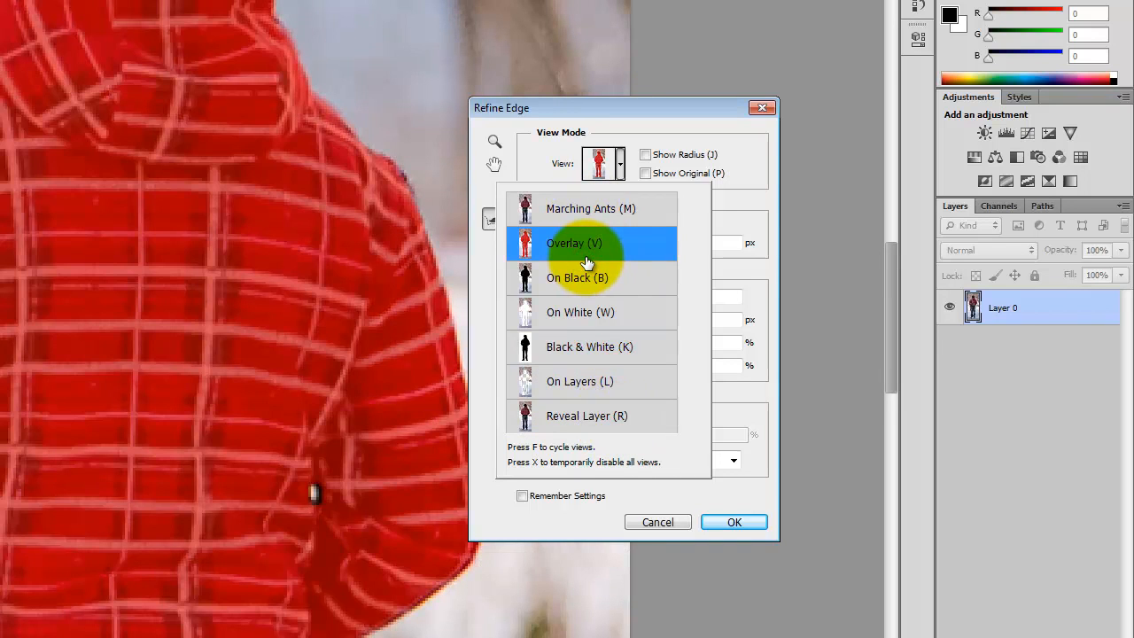
scroll(114, 322, "up", 1)
left_click(620, 164)
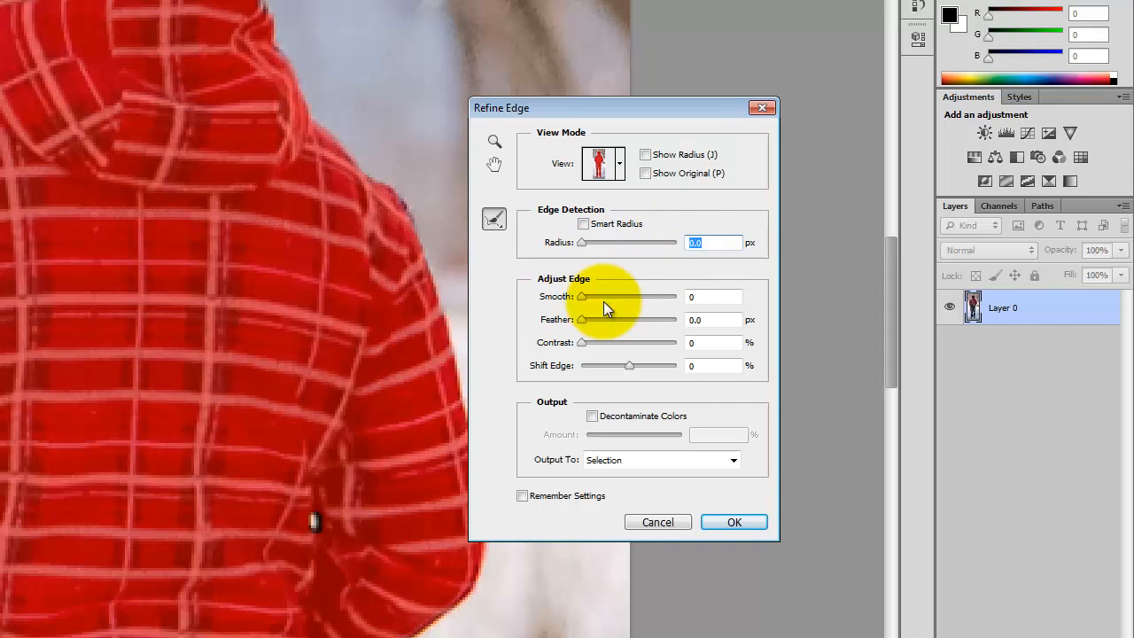
- Set the edge adjustment to Smooth 3 and Feather 0.7 px
double_click(700, 296)
type("3")
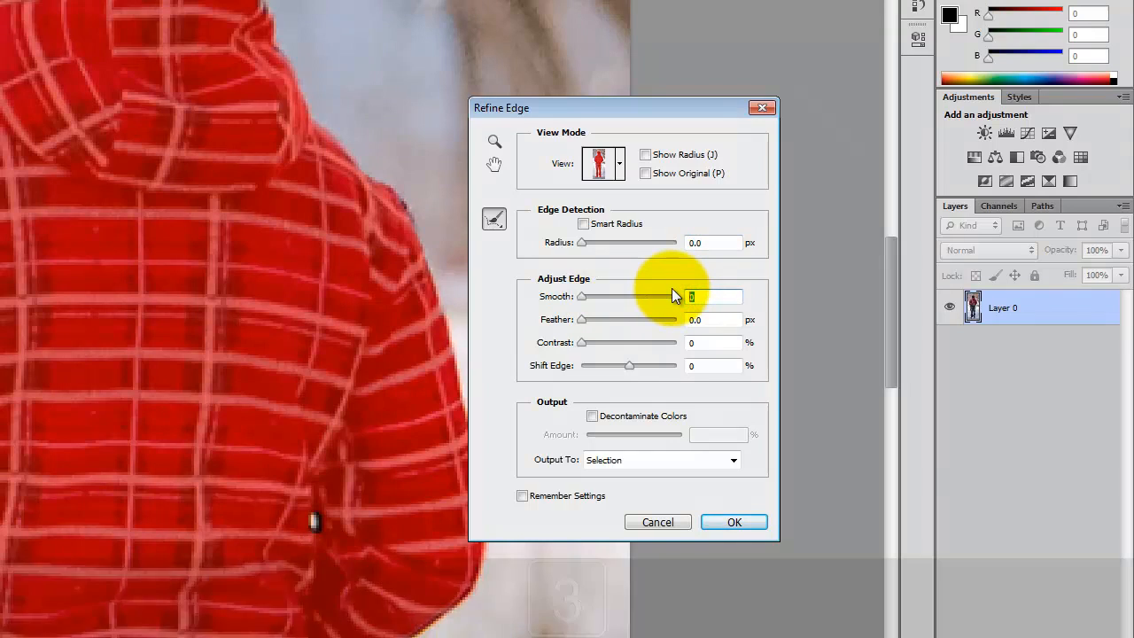
double_click(711, 321)
key("Delete")
type("0.3")
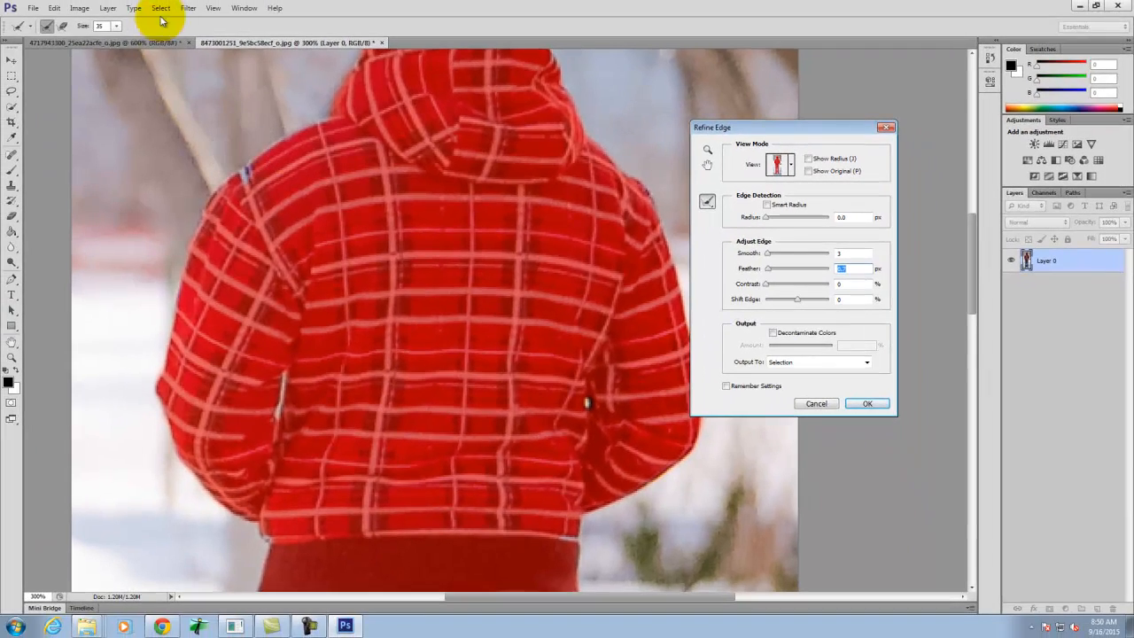
- Reduce the Refine Radius brush size and try brushing along the top and right edge of the man's hair
left_click(114, 28)
left_click_drag(117, 42, 105, 42)
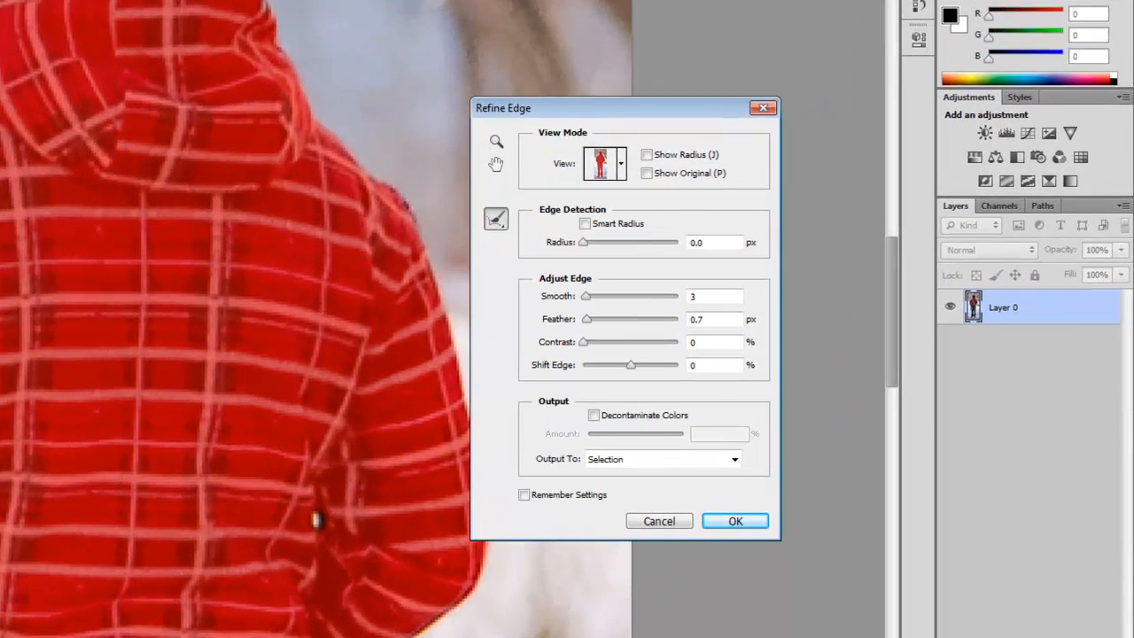
left_click(408, 209)
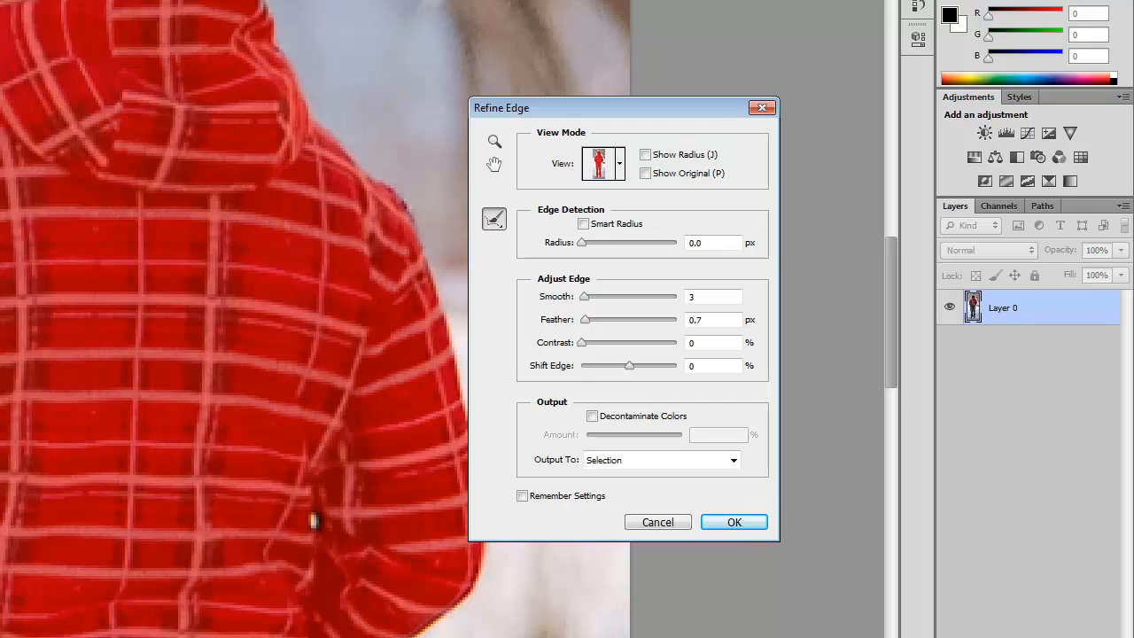
scroll(142, 168, "up", 10)
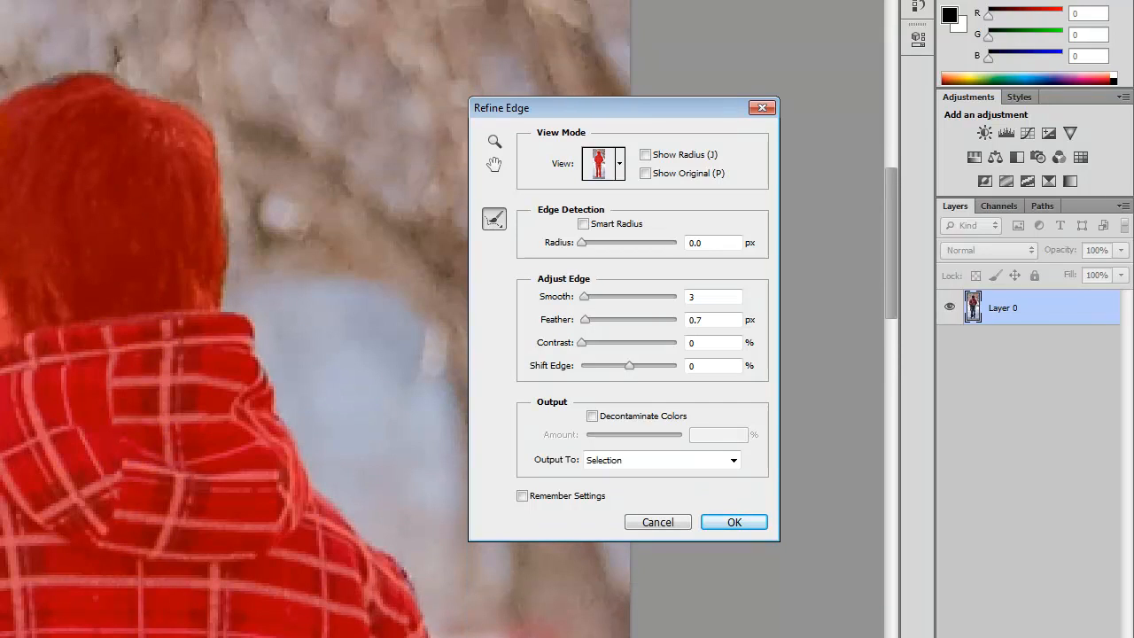
key("bracketleft")
mouse_move(55, 77)
left_mouse_down()
mouse_move(133, 69)
mouse_move(167, 81)
mouse_move(200, 118)
mouse_move(230, 217)
mouse_move(223, 301)
left_mouse_up()
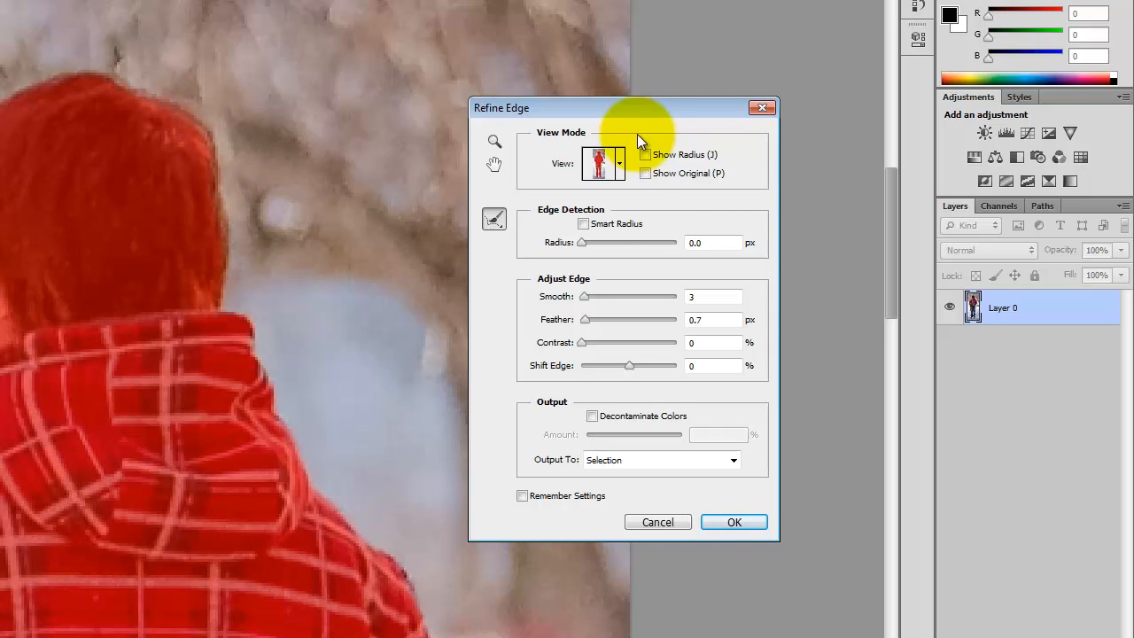
- Undo the last hair refinement while previewing the selection On Black, and apply the Refine Edge settings to the selection
left_click(621, 165)
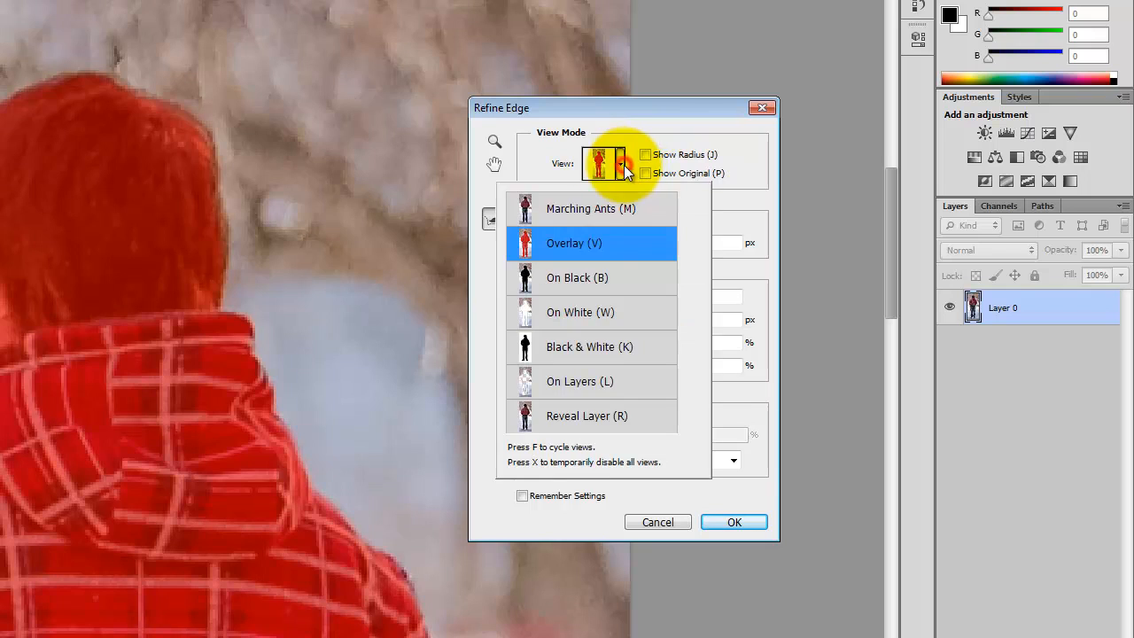
left_click(583, 282)
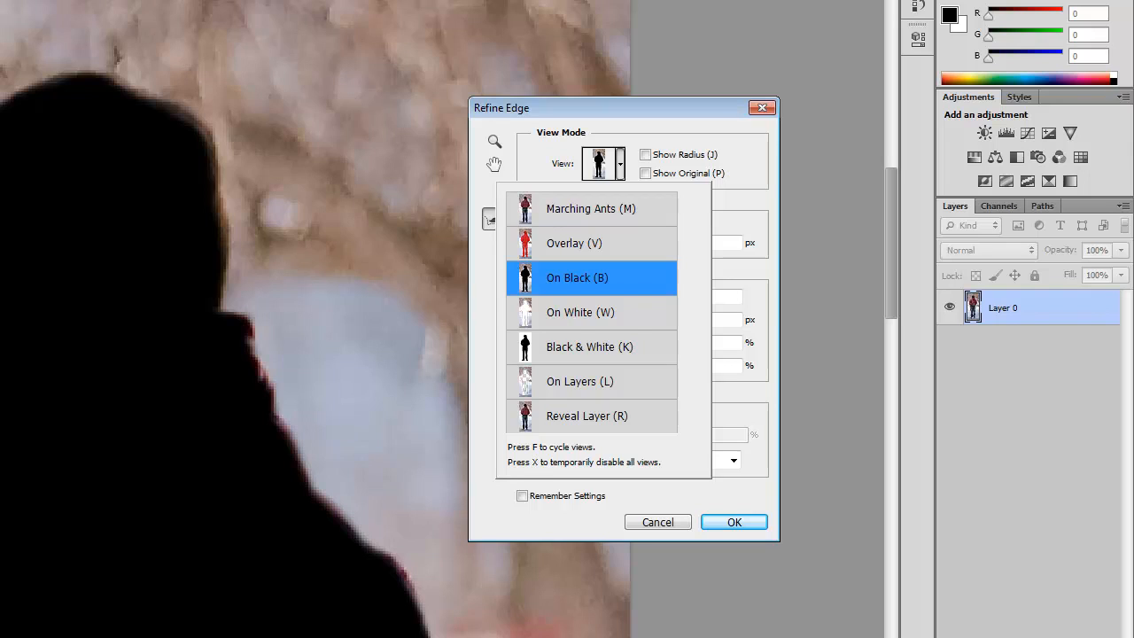
key("alt")
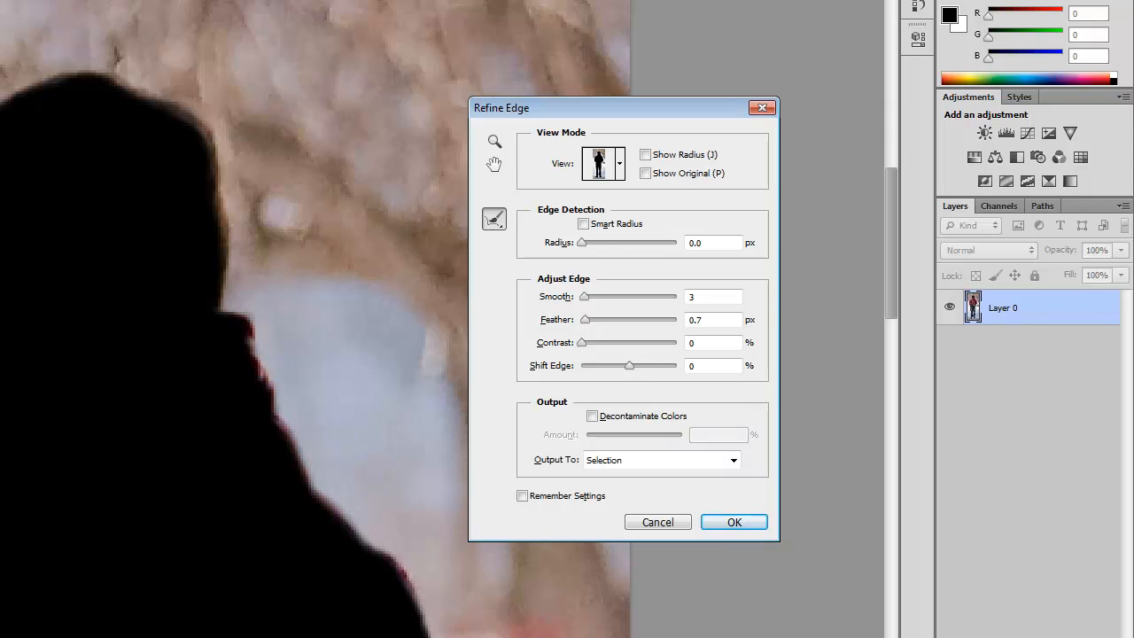
key("ctrl+alt+z")
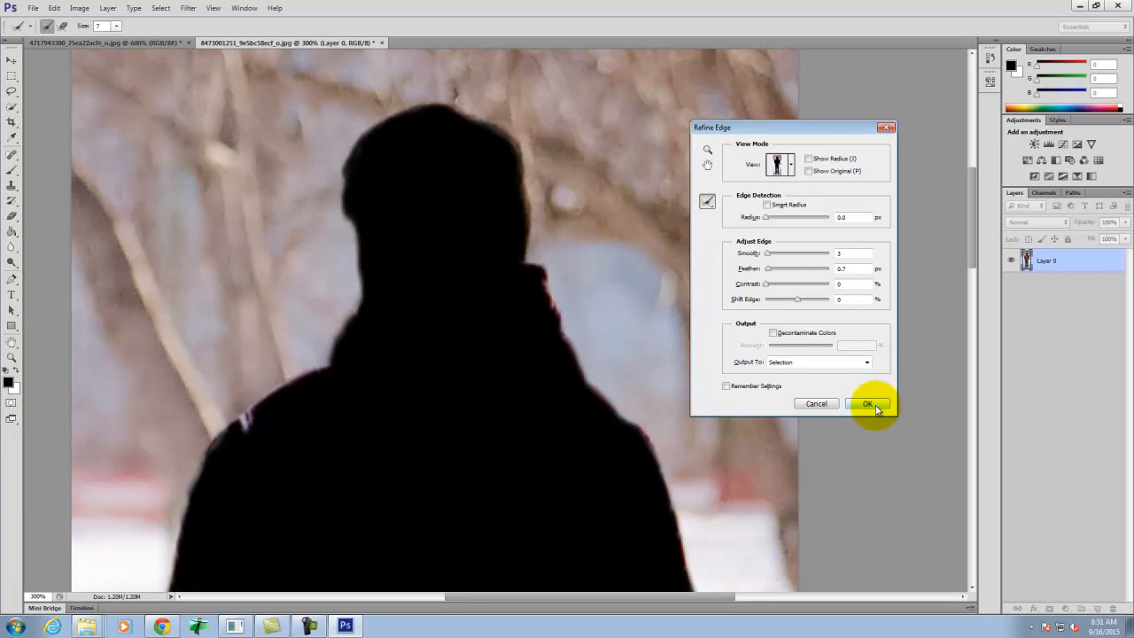
left_click(874, 406)
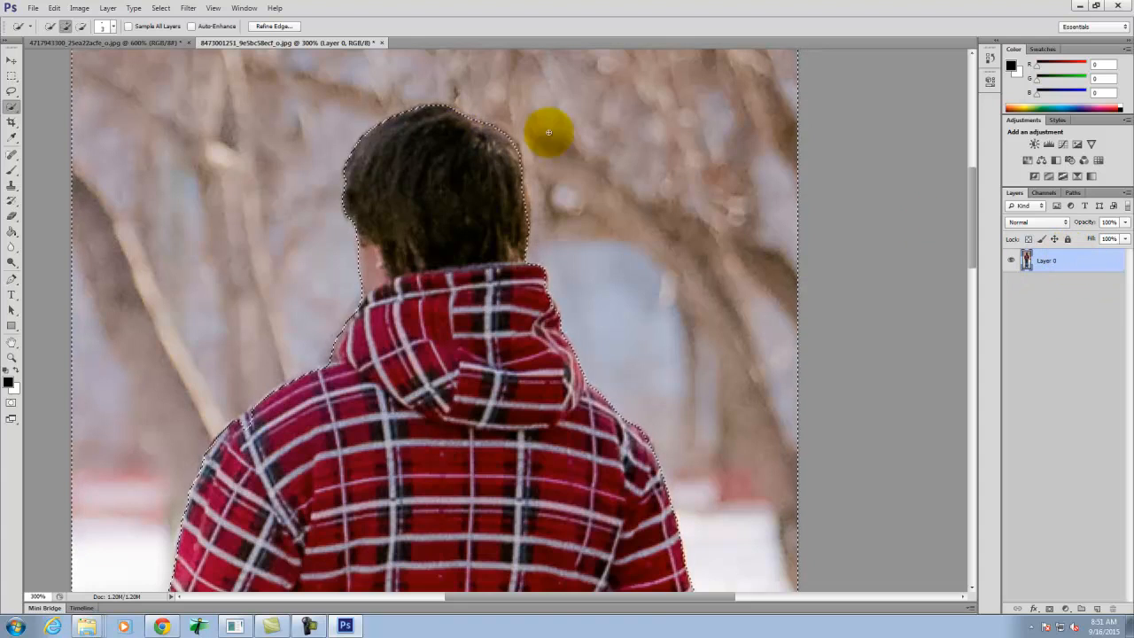
- Undo the layer mask that hides the man, invert the selection and add a mask to Layer 0 that hides the background
left_click(1050, 608)
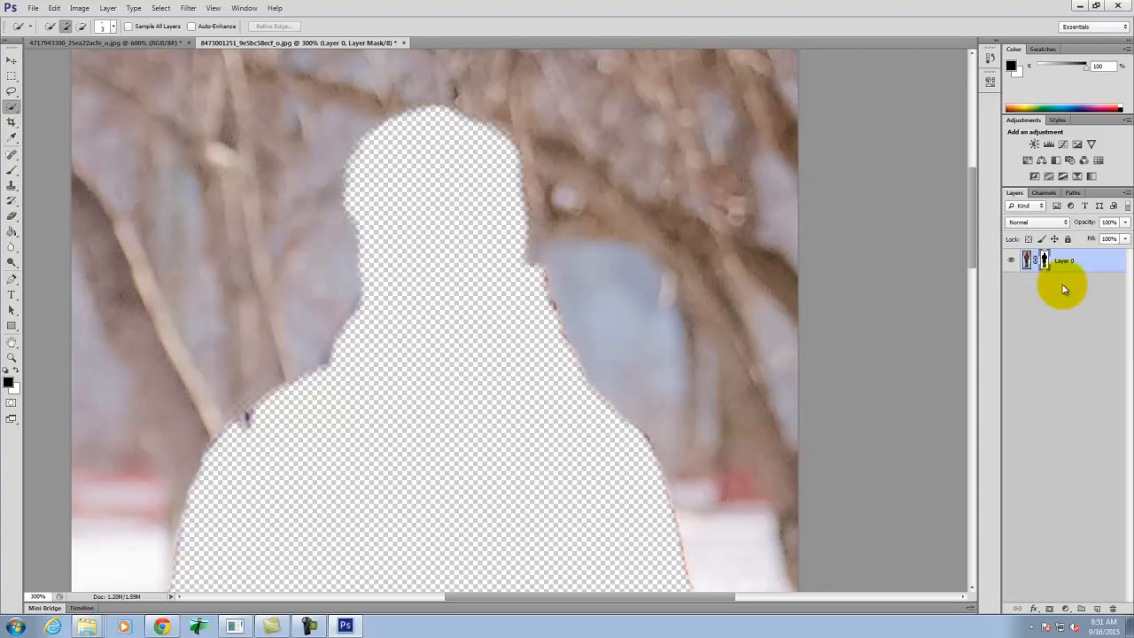
key("ctrl+z")
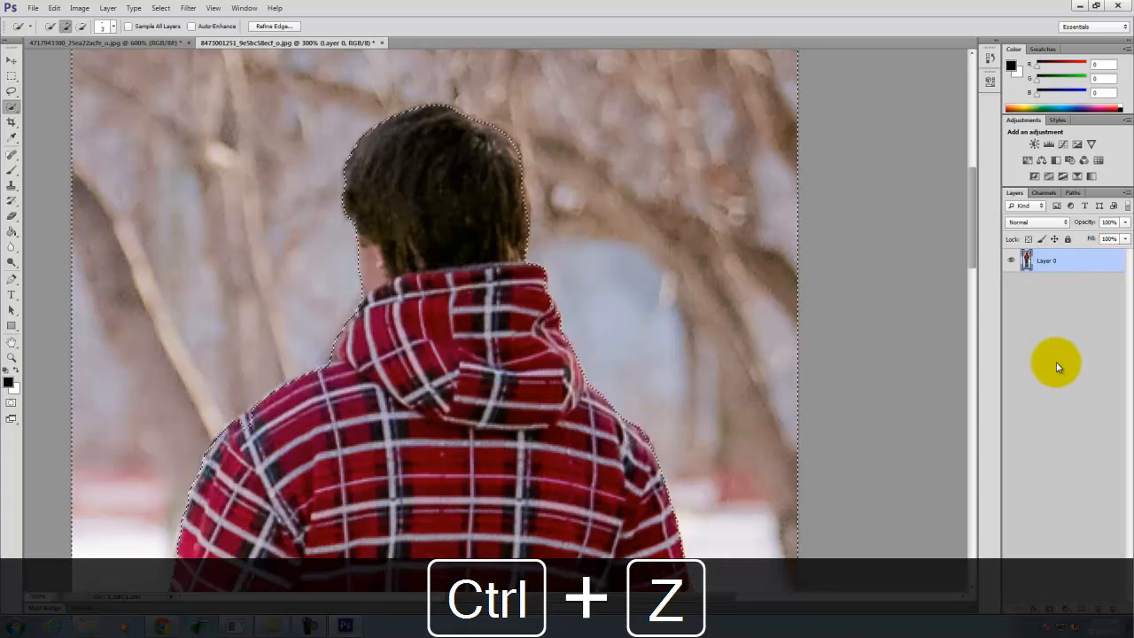
left_click(161, 9)
left_click(182, 59)
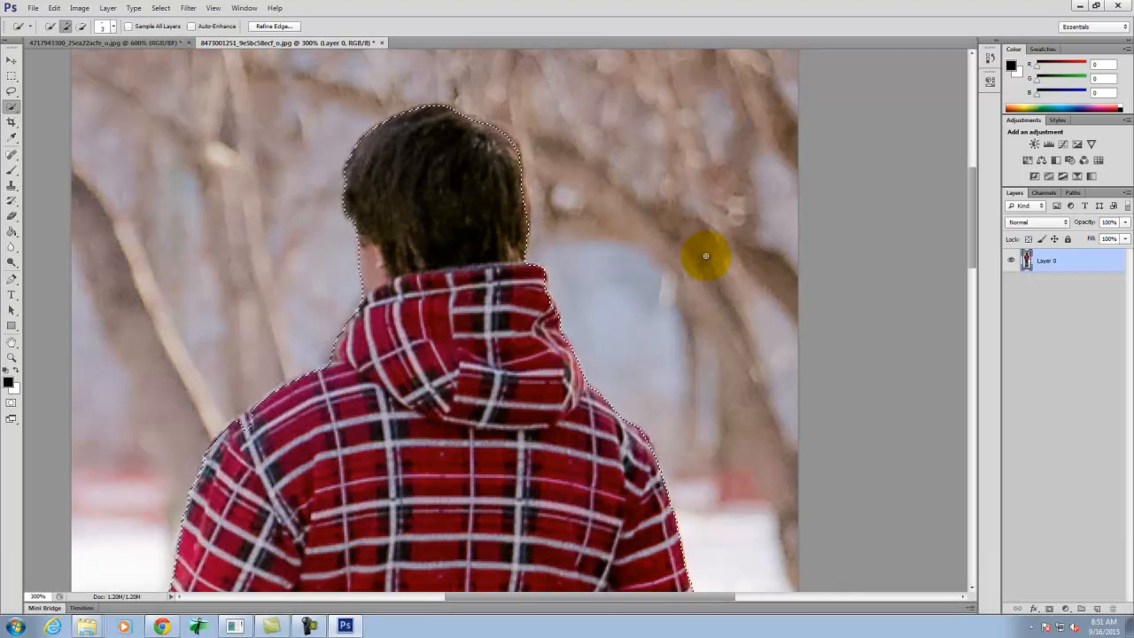
left_click(1049, 610)
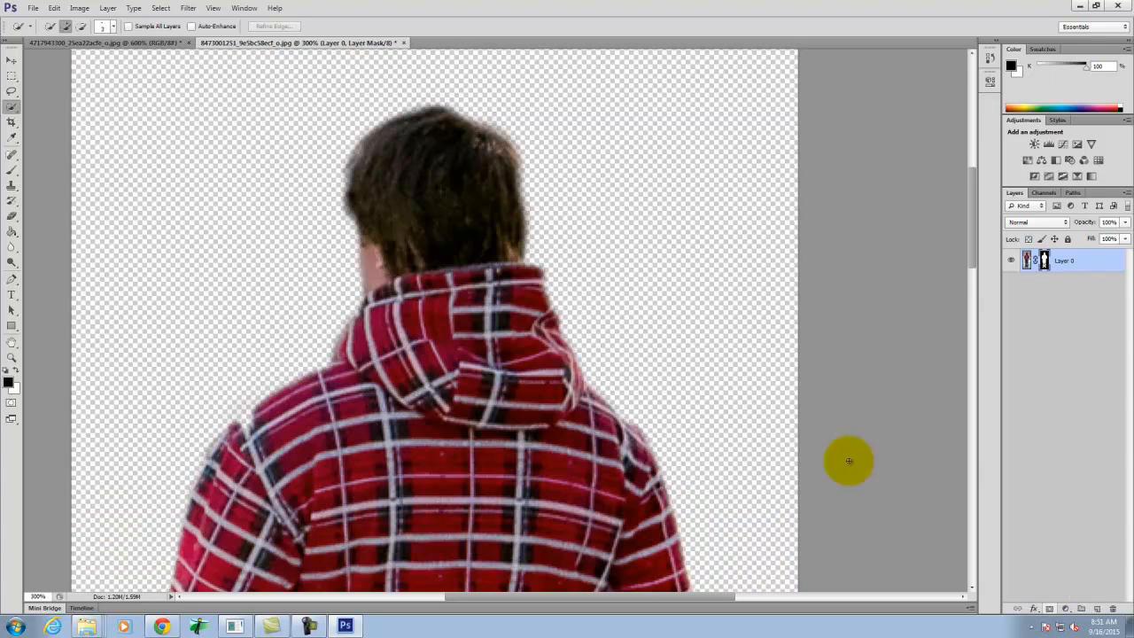
- Examine the edges of the masked figure from the shoulders down to the legs, and the waistband up close
scroll(683, 310, "down", 3)
scroll(682, 310, "down", 10)
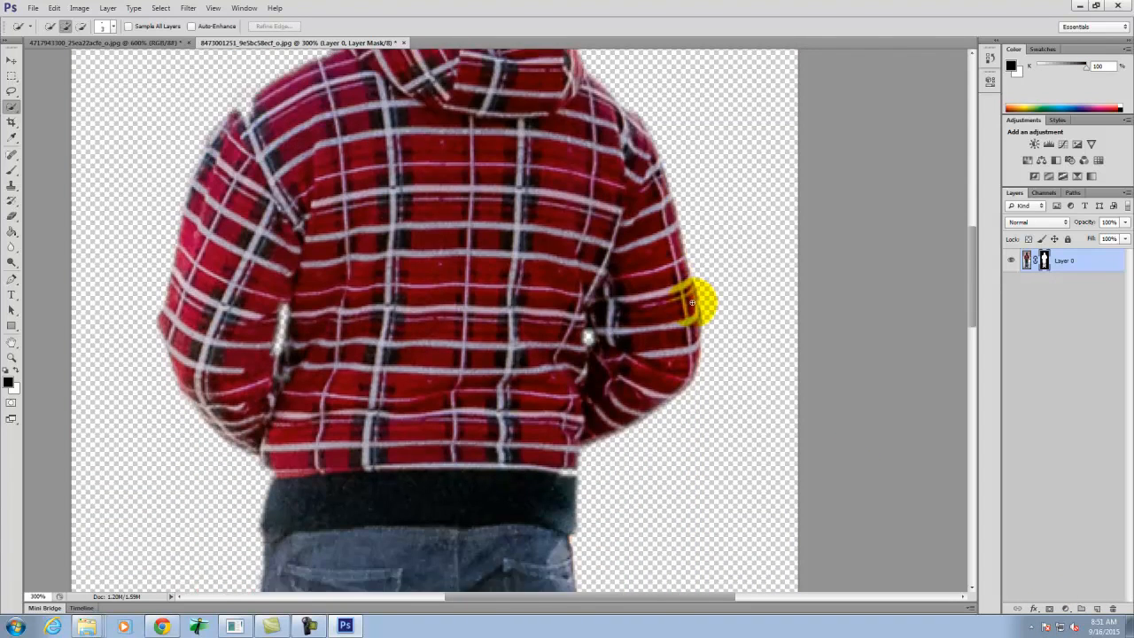
scroll(535, 298, "down", 6)
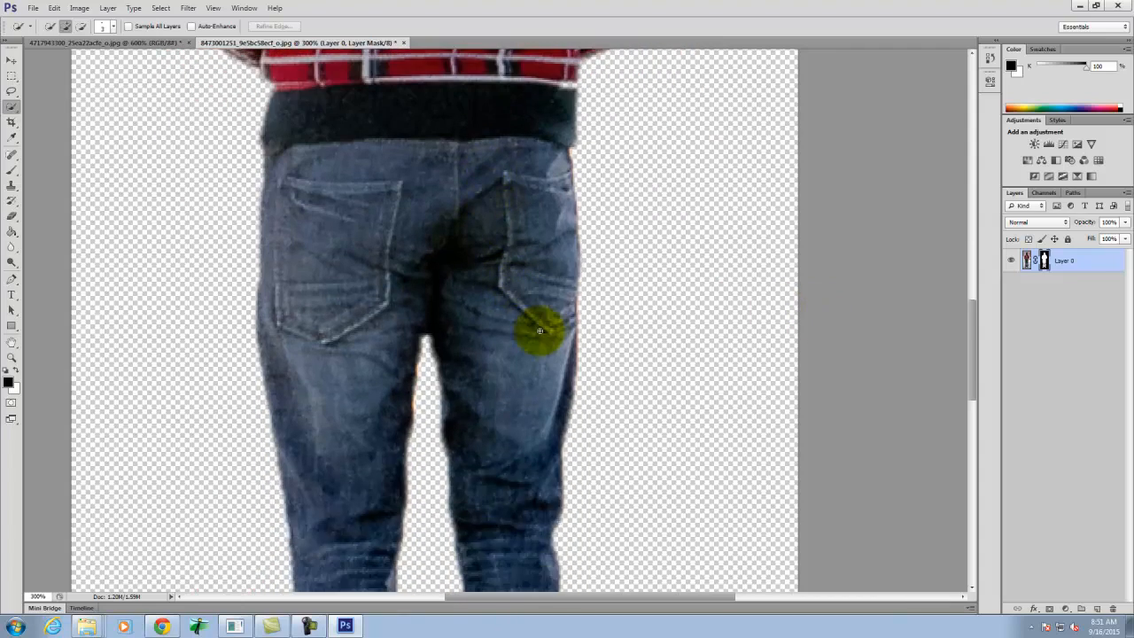
scroll(554, 328, "up", 4)
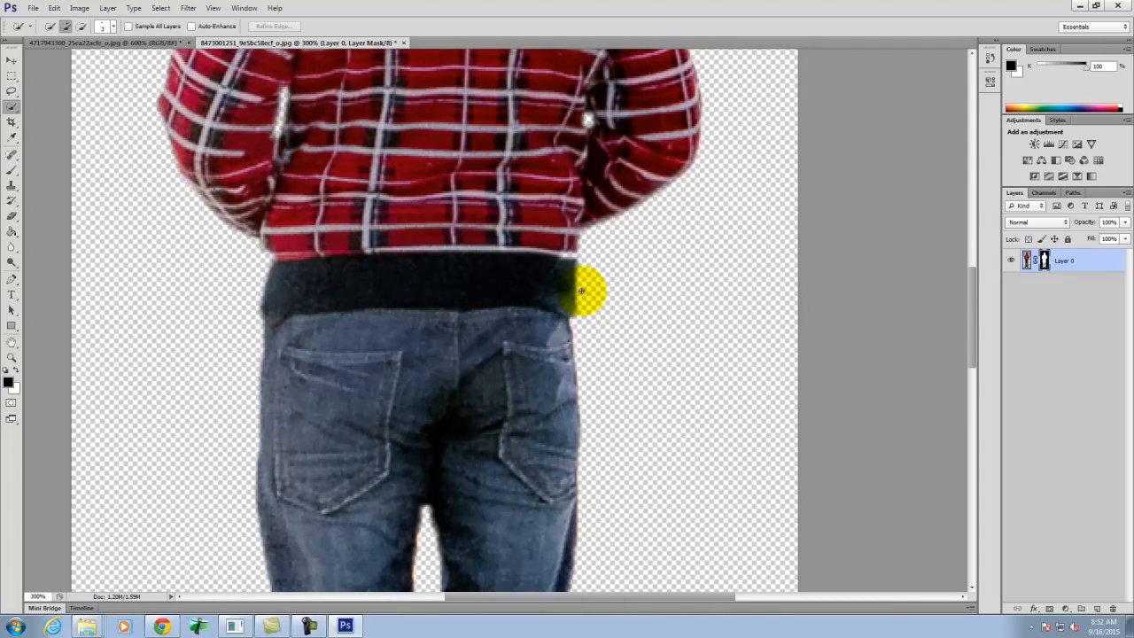
key("ctrl+equal")
key("ctrl+equal")
key("ctrl+equal")
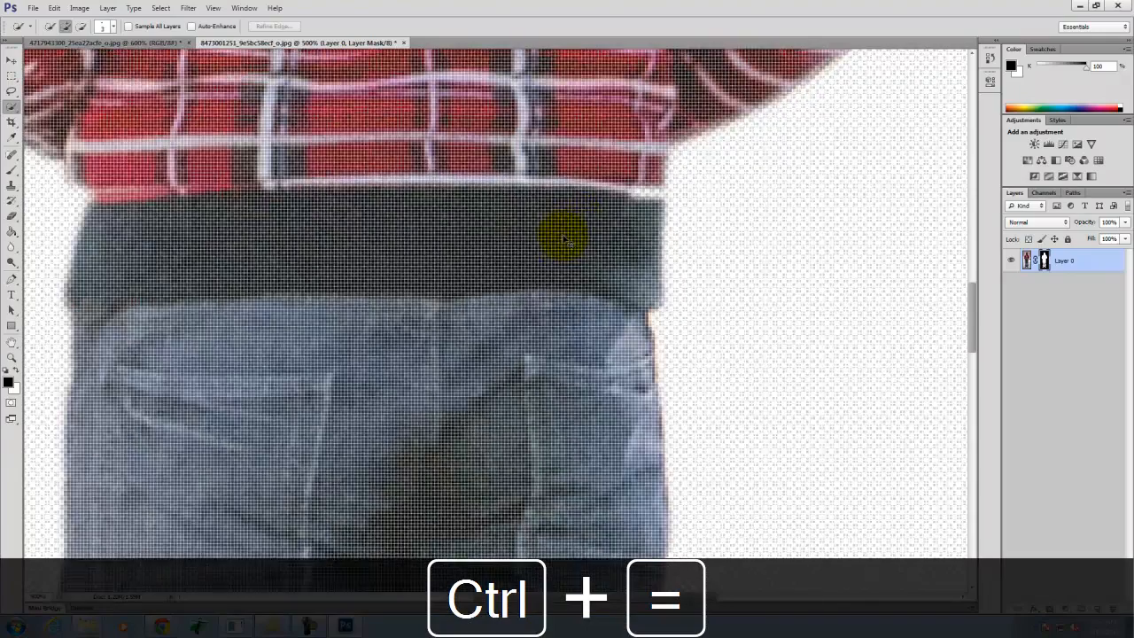
key("ctrl+minus")
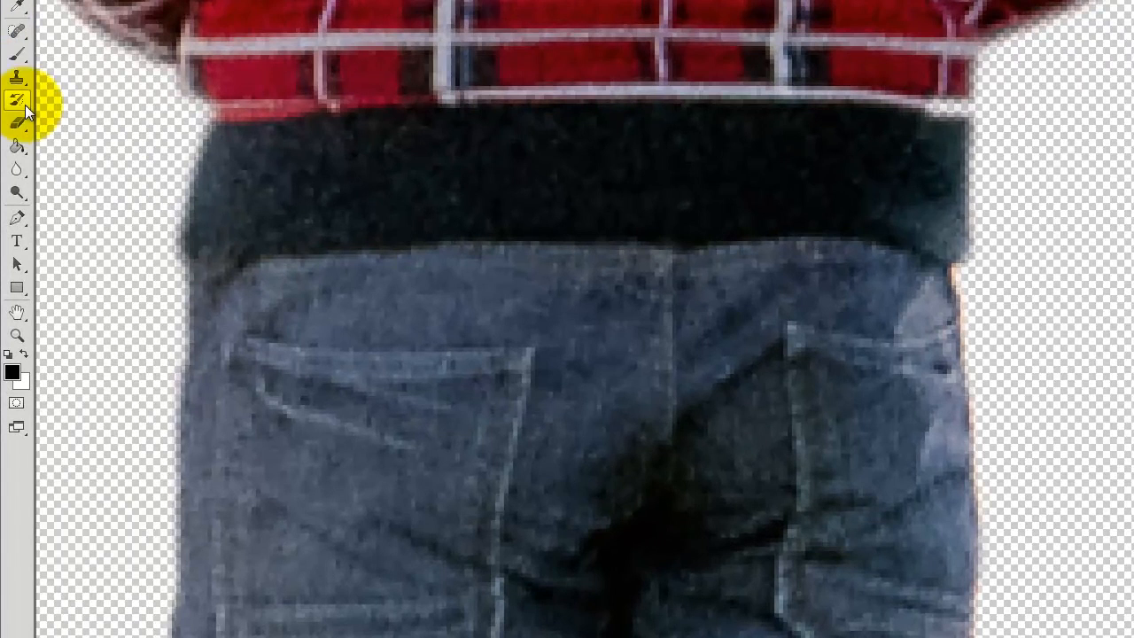
- Paint white on the layer mask with a size 15 brush to restore the shirt's right corner just above the waistband
left_click(17, 53)
left_click(25, 354)
key("bracketleft")
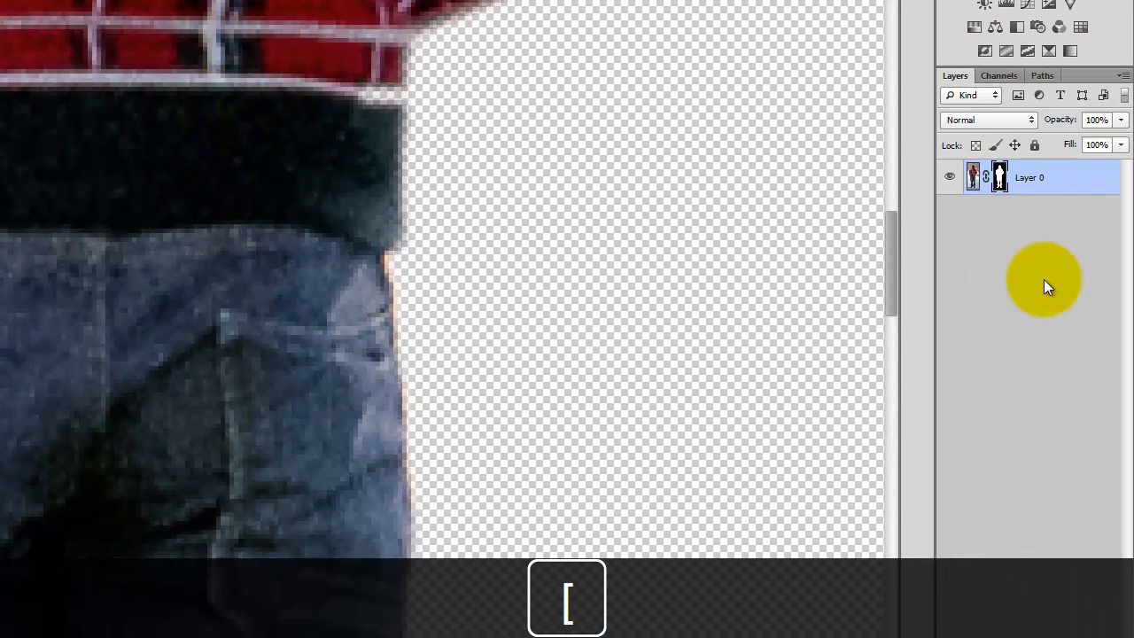
left_click(1003, 181)
mouse_move(268, 57)
left_mouse_down()
mouse_move(283, 129)
mouse_move(288, 71)
left_mouse_up()
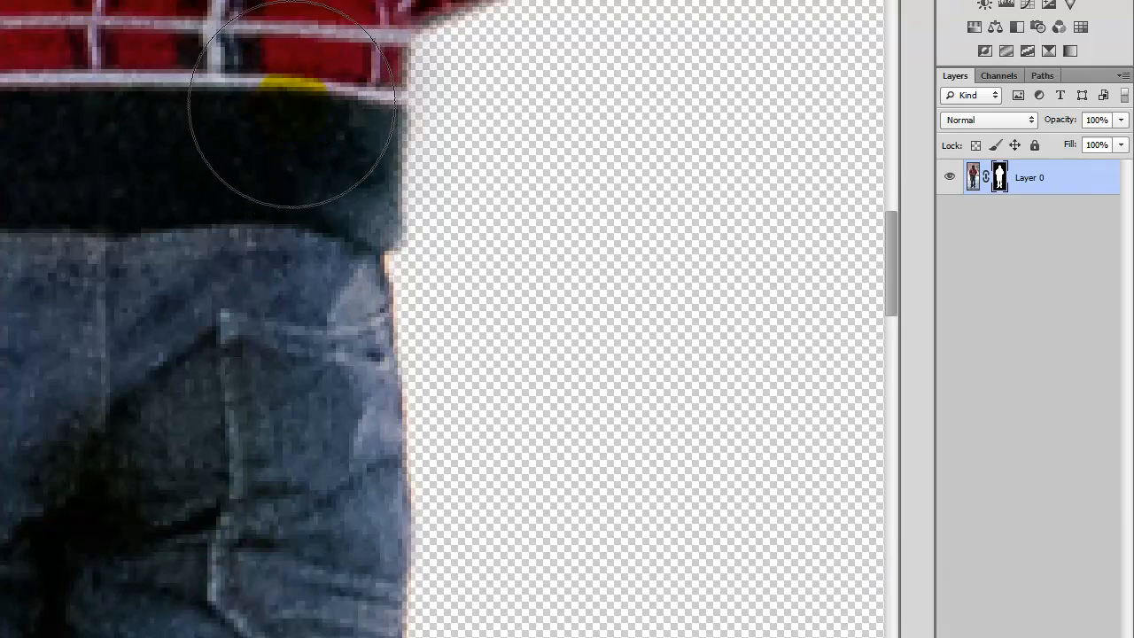
key("bracketleft")
key("bracketleft")
key("bracketleft")
key("bracketleft")
key("bracketleft")
key("bracketleft")
key("bracketleft")
key("bracketleft")
key("bracketleft")
key("bracketleft")
left_click_drag(343, 92, 381, 92)
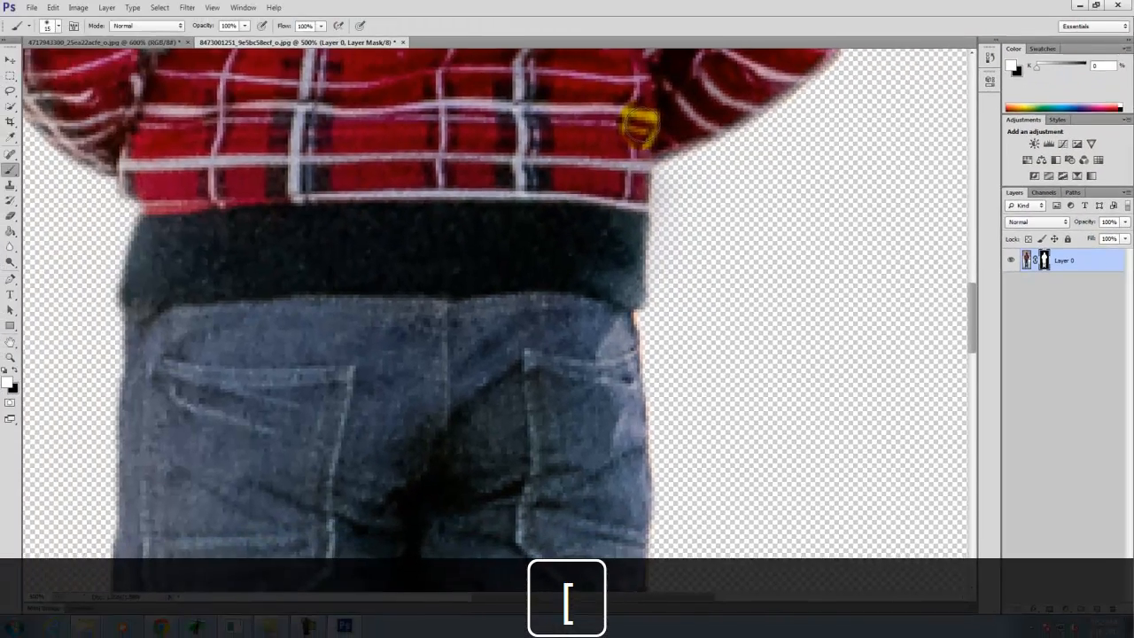
- Paint white on the layer mask to fill the notch in the edge of the man's left shoulder
scroll(481, 254, "up", 3)
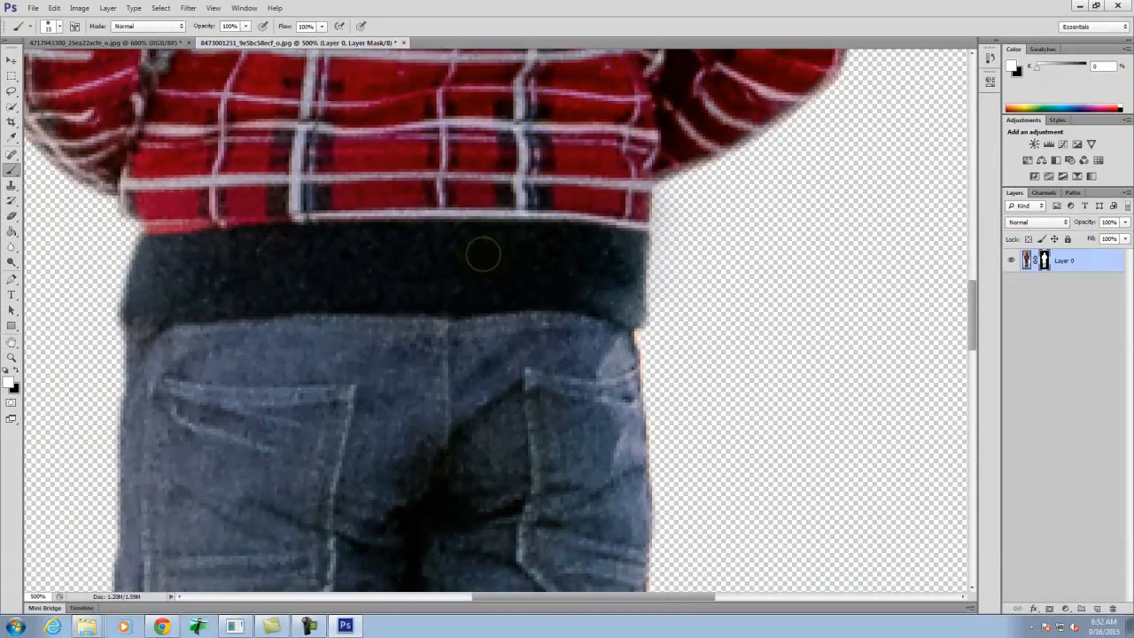
scroll(482, 257, "up", 10)
key("space")
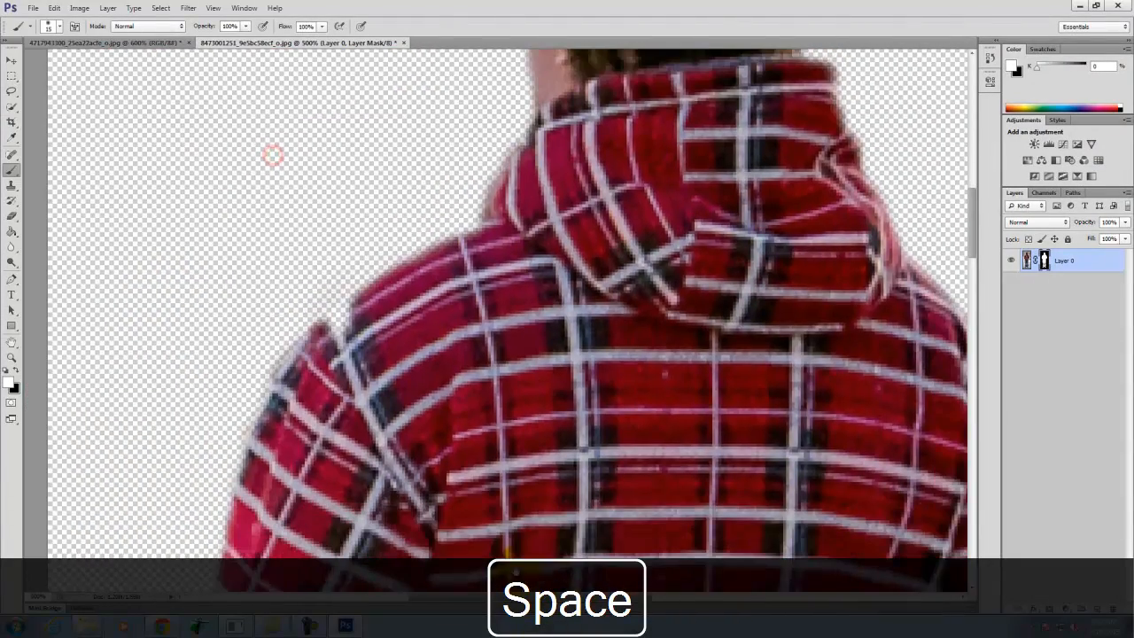
mouse_move(347, 306)
left_mouse_down()
mouse_move(365, 310)
mouse_move(344, 337)
mouse_move(359, 326)
mouse_move(358, 305)
mouse_move(326, 352)
mouse_move(371, 303)
mouse_move(323, 336)
mouse_move(299, 385)
left_mouse_up()
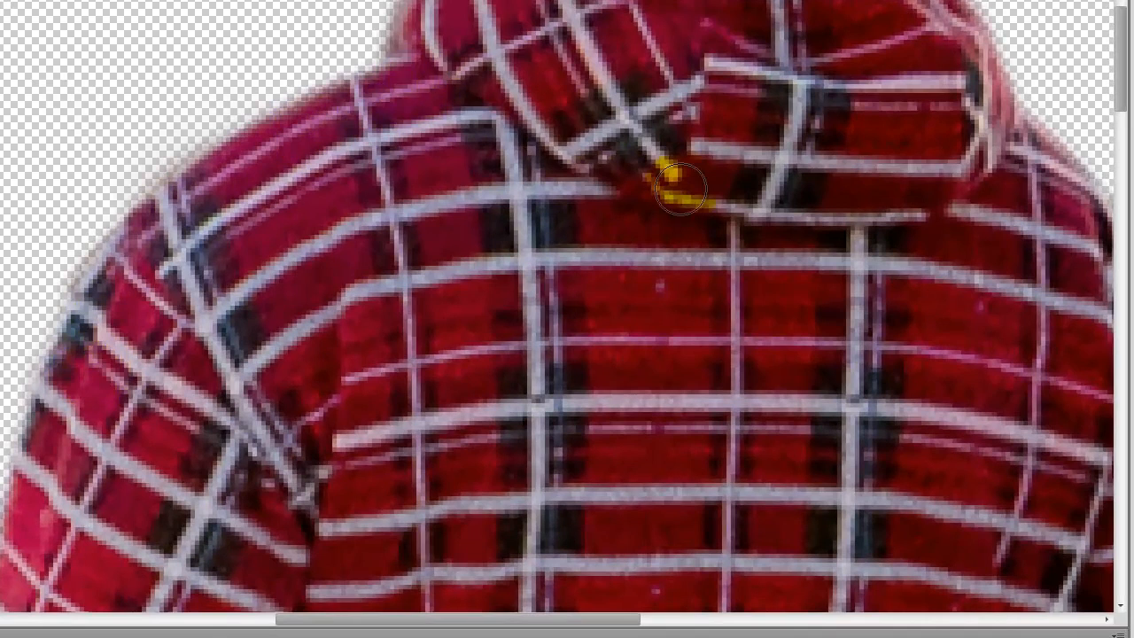
scroll(682, 209, "up", 2)
scroll(705, 230, "up", 5)
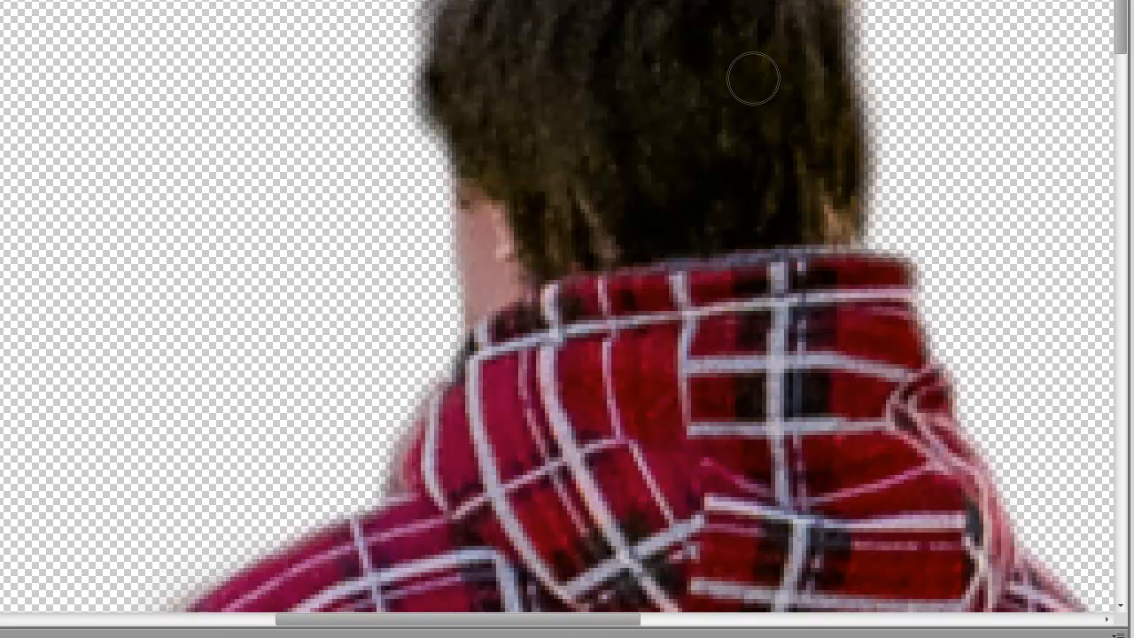
key("ctrl+0")
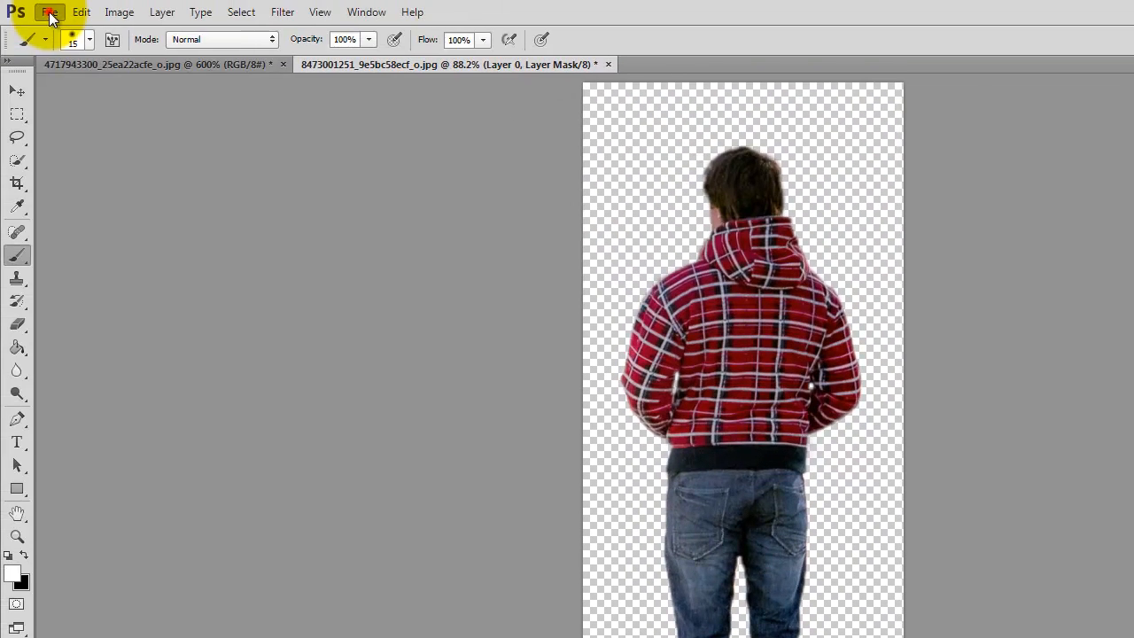
- Start a web export of the masked man and set its file format to PNG-24 with transparency
left_click(49, 13)
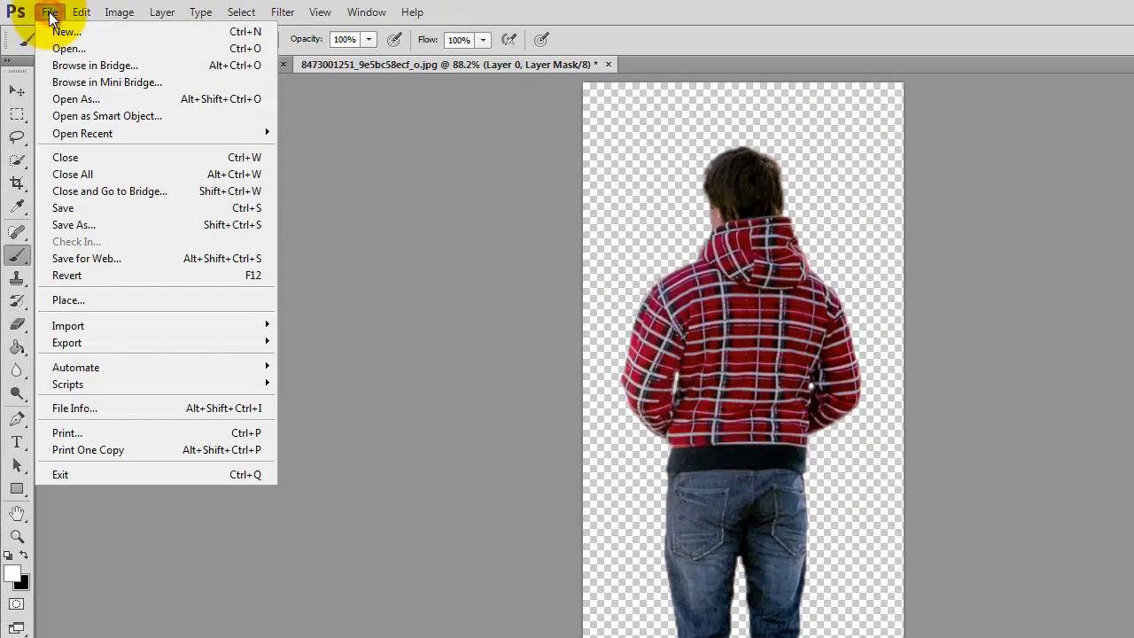
left_click(140, 257)
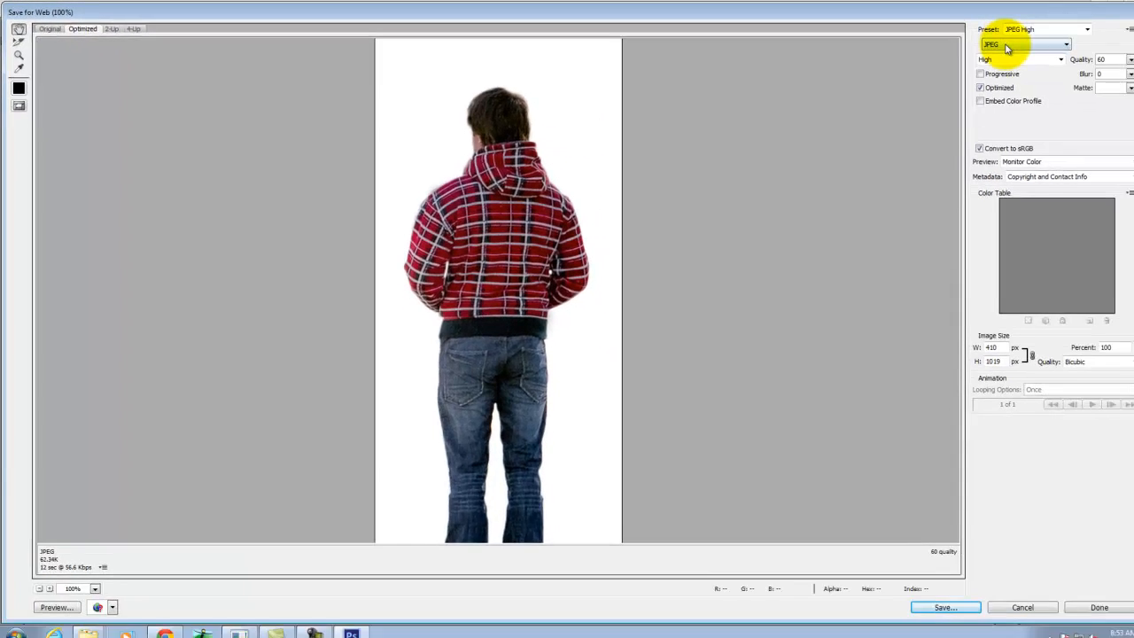
left_click(984, 43)
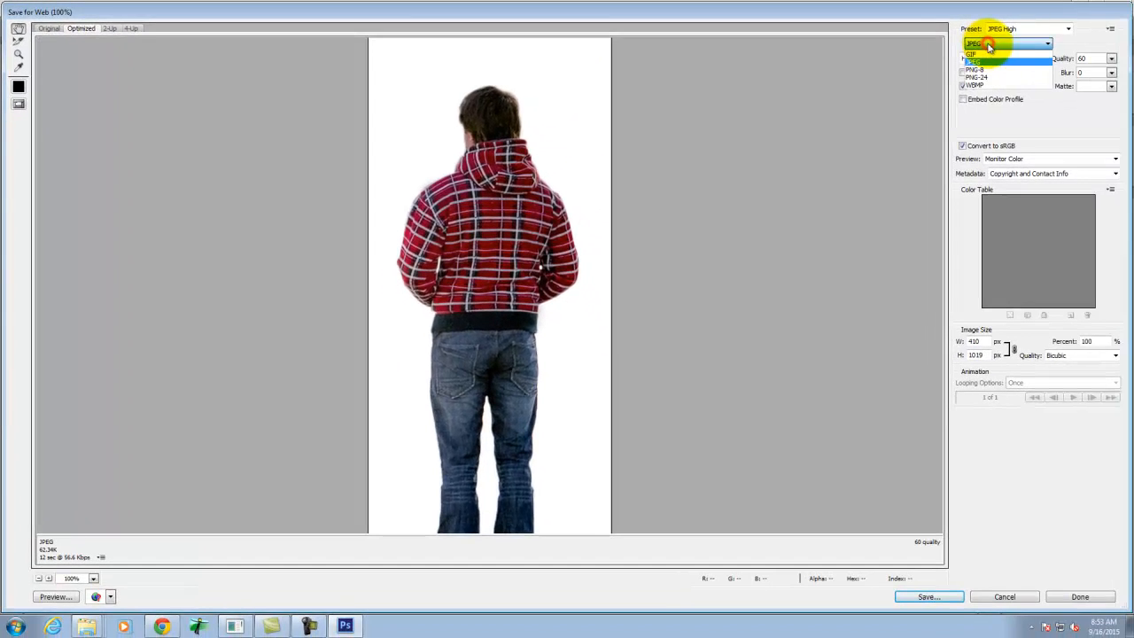
left_click(988, 79)
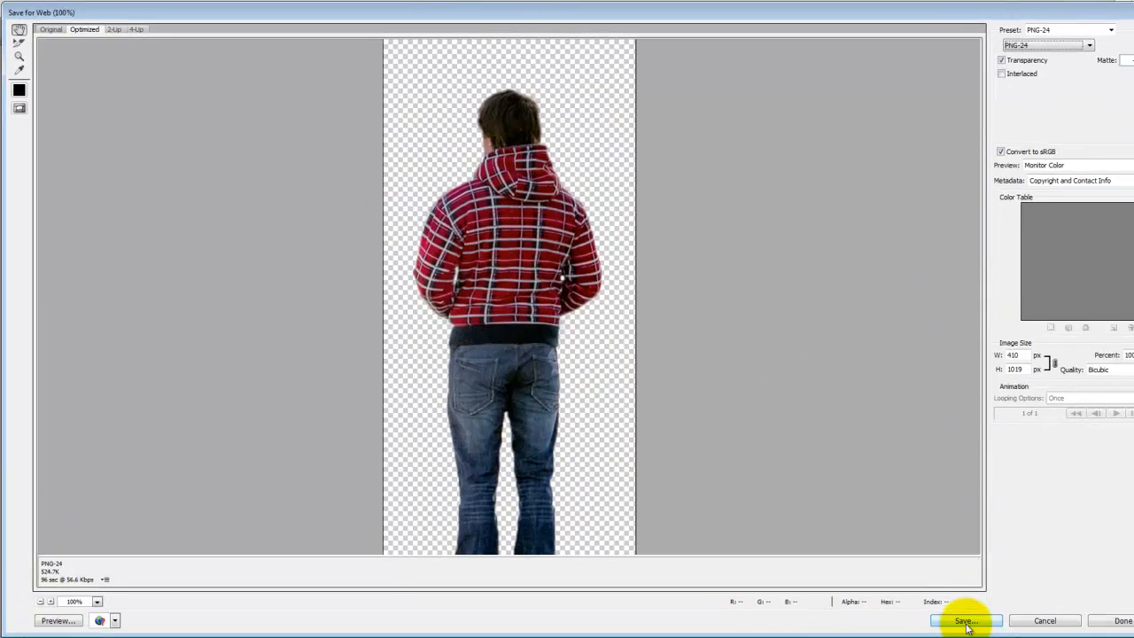
- Save the optimized image in the Ex109 folder under the file name Man Standing_color
left_click(939, 596)
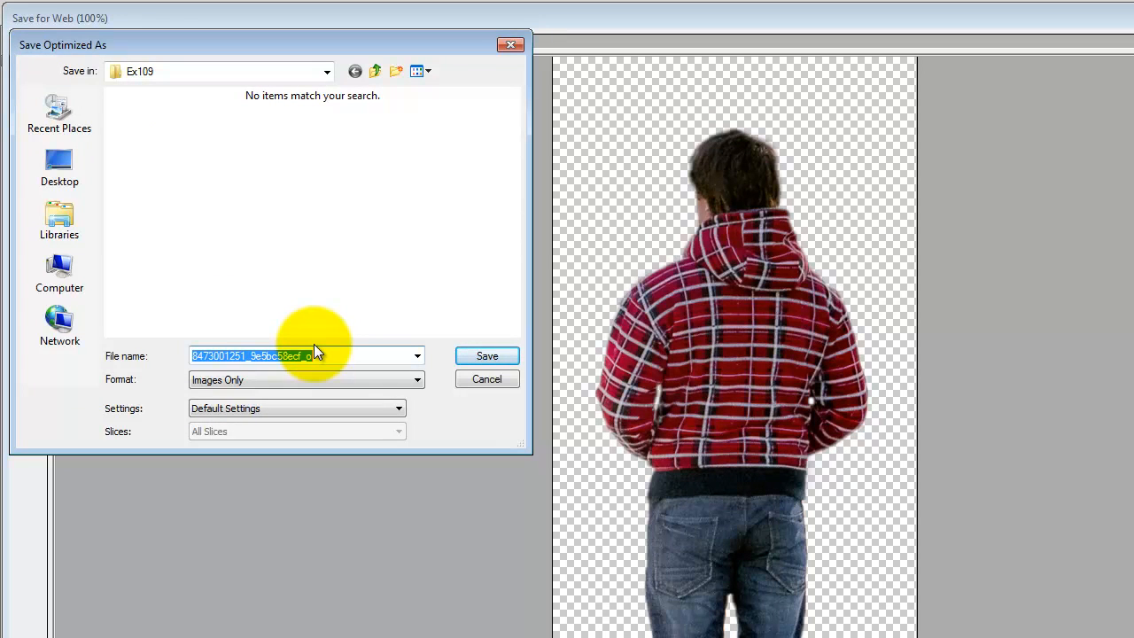
type("Man Standing_")
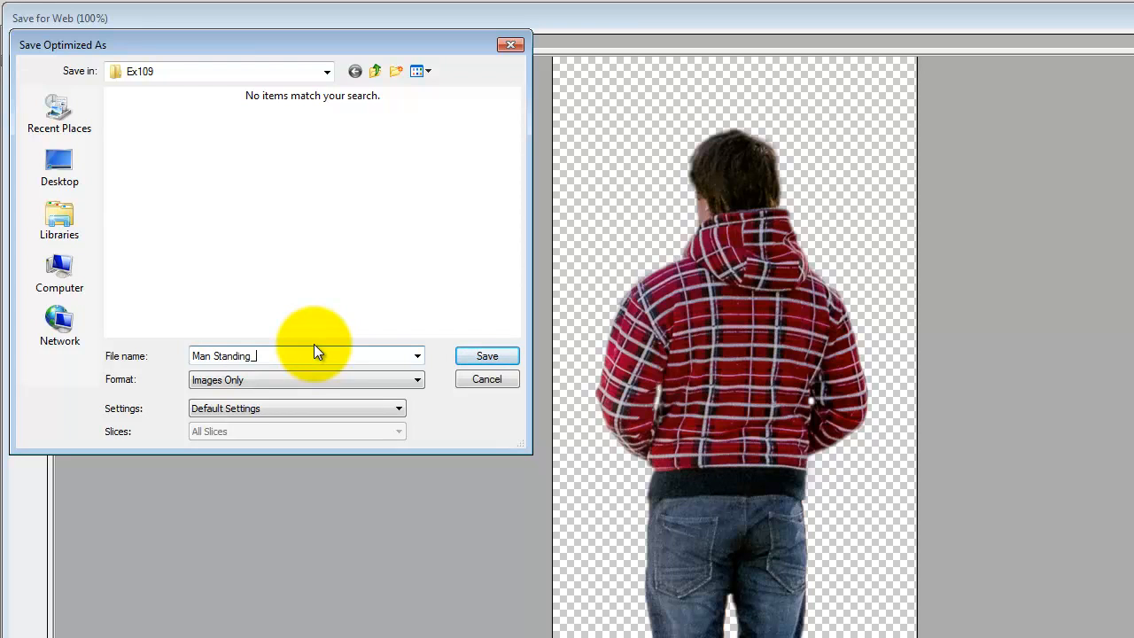
type("color")
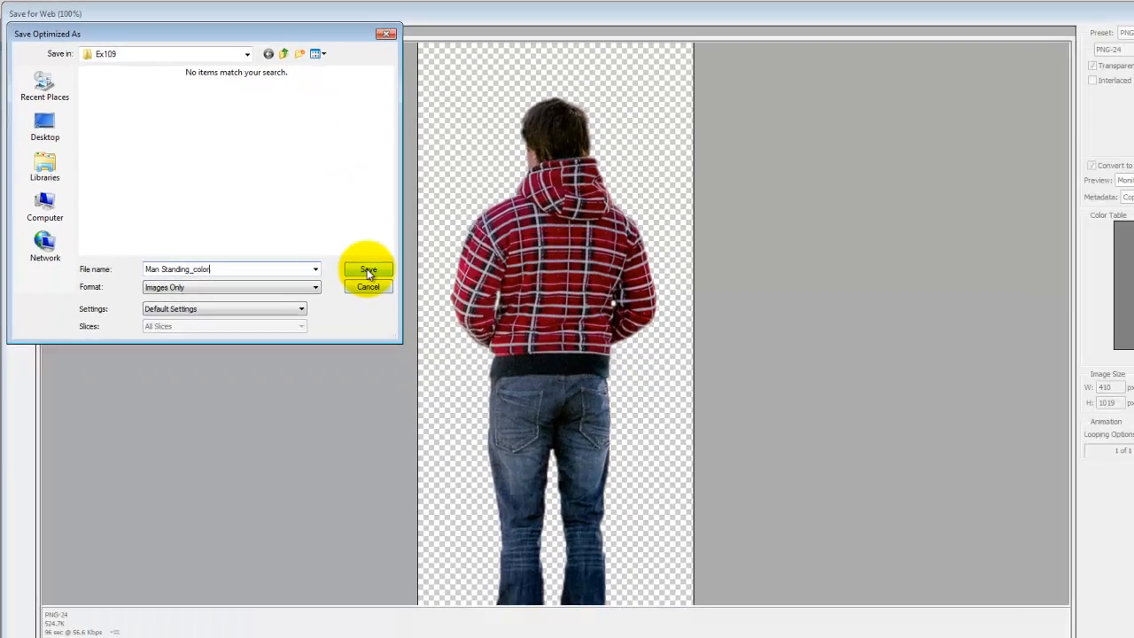
left_click(486, 355)
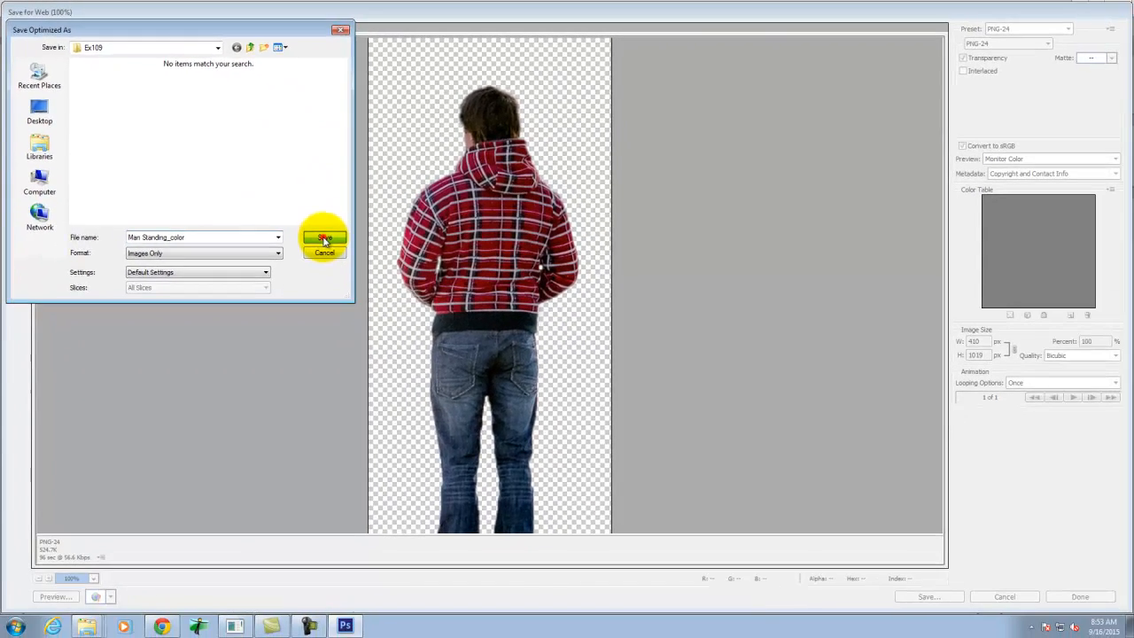
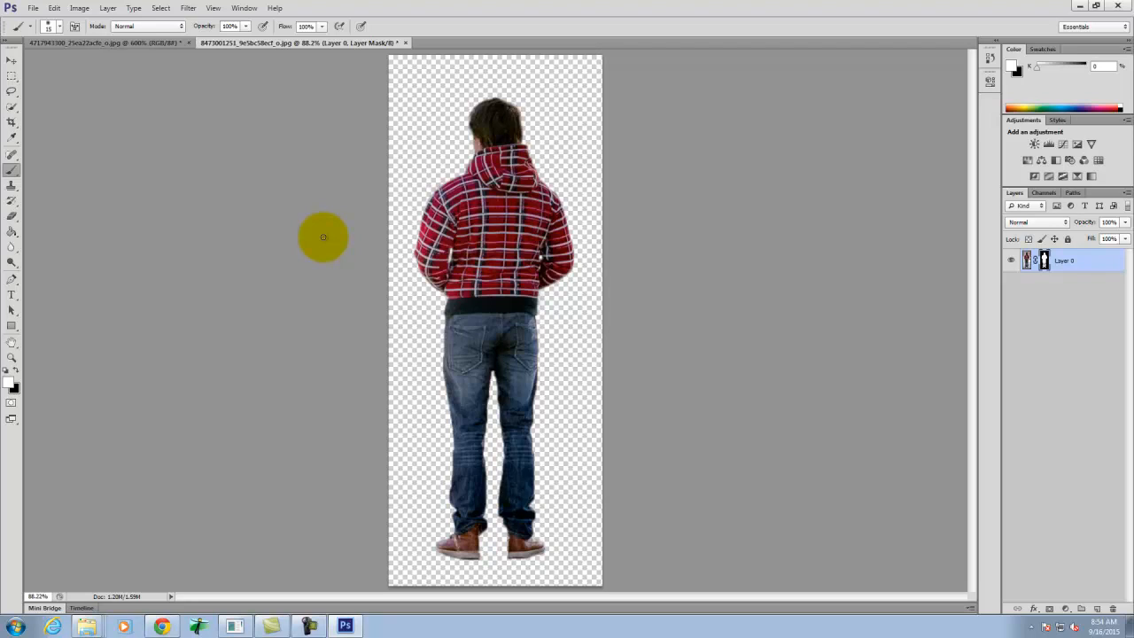
- Switch to the browser and open the Digital Tools site's Collage Images resource page in a new tab
left_click(163, 627)
scroll(620, 354, "up", 2)
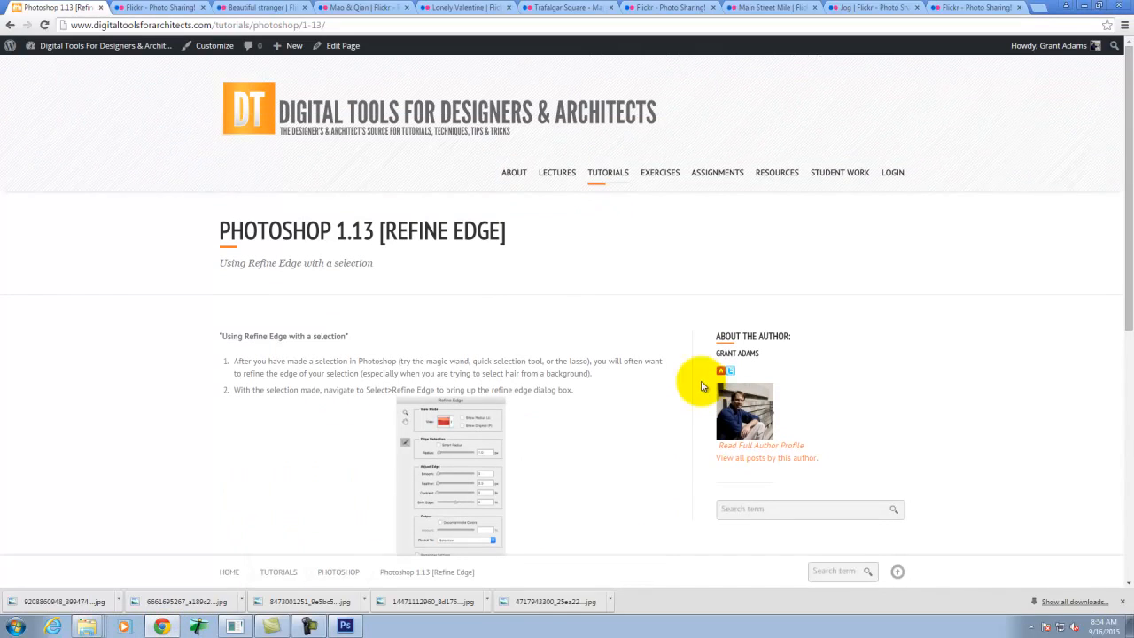
mouse_move(785, 175)
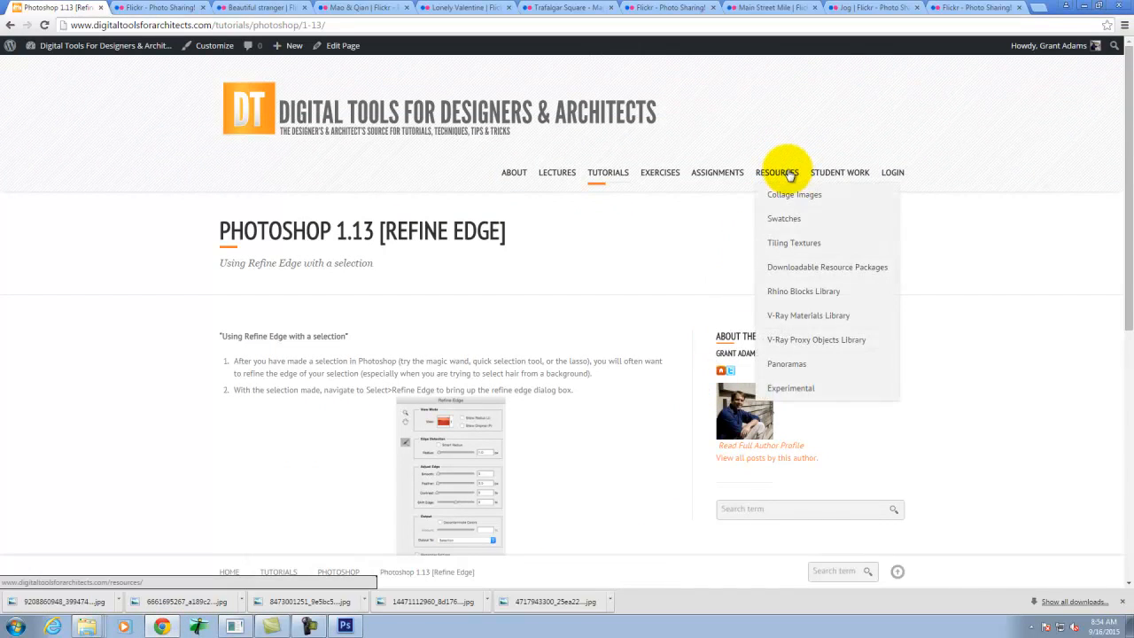
right_click(799, 197)
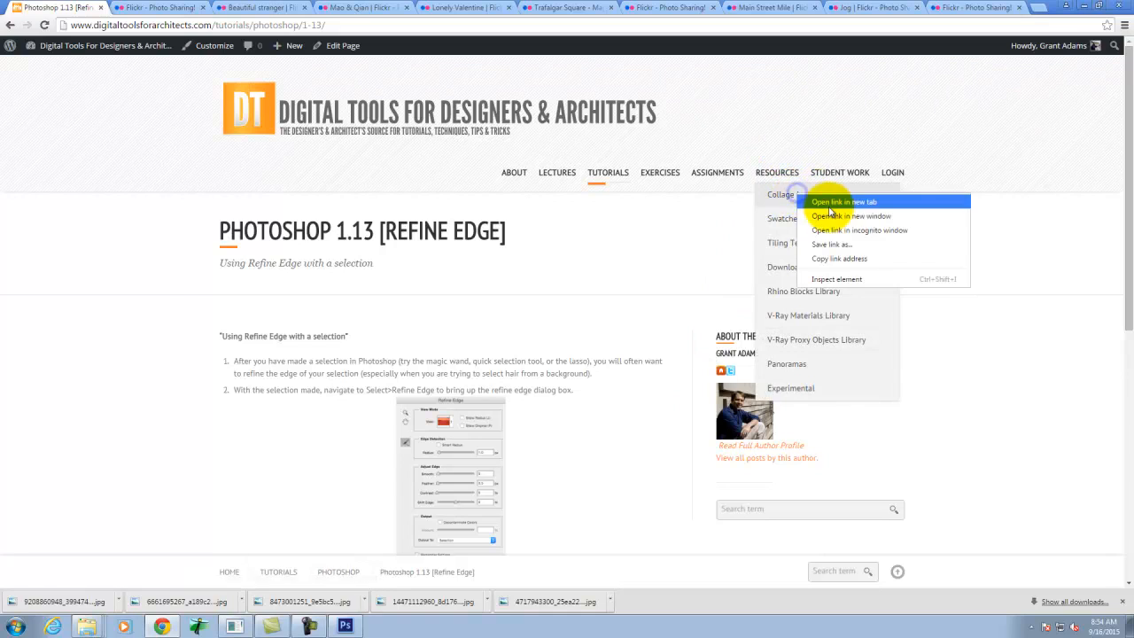
left_click(837, 202)
left_click(158, 8)
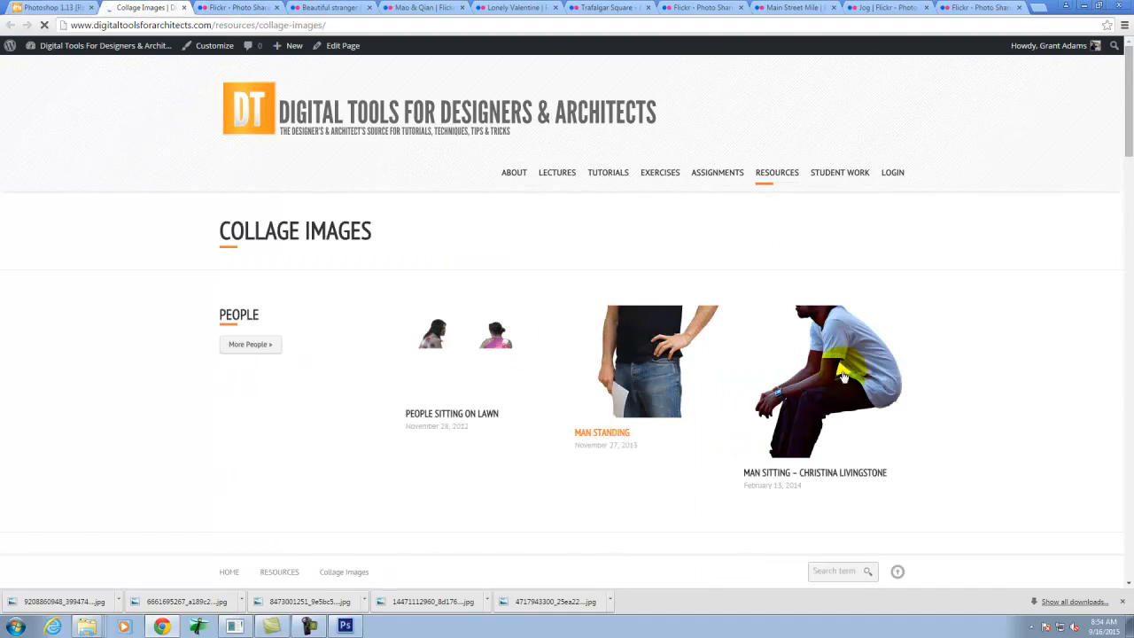
- Look through the Collage Images categories, from people and animals to landscape and buildings
scroll(919, 349, "down", 3)
scroll(919, 348, "down", 7)
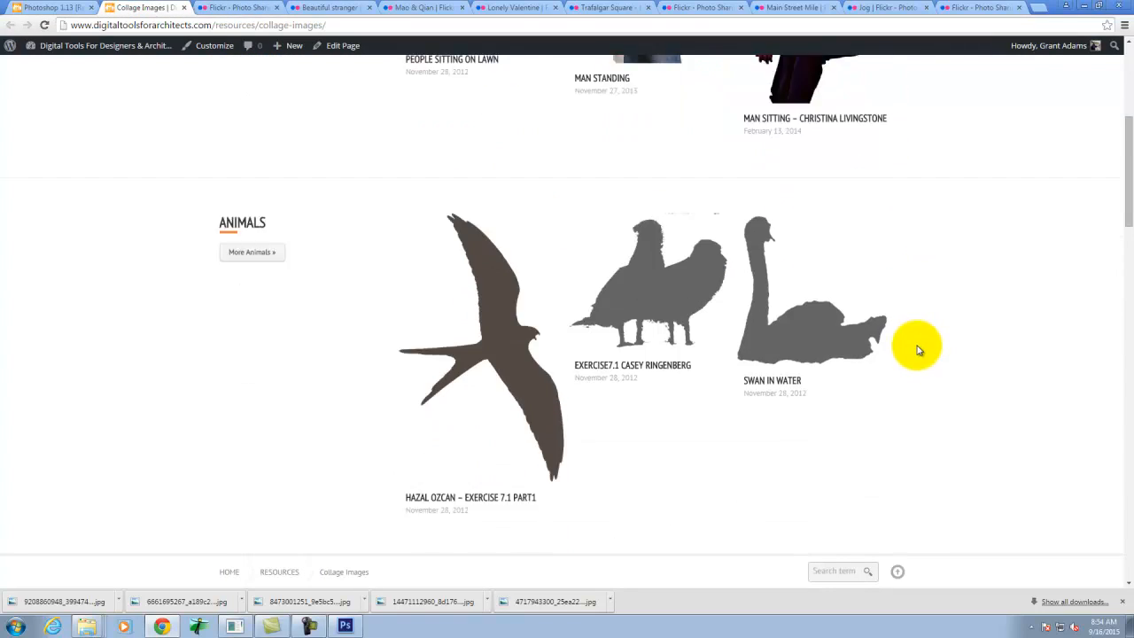
scroll(917, 355, "down", 5)
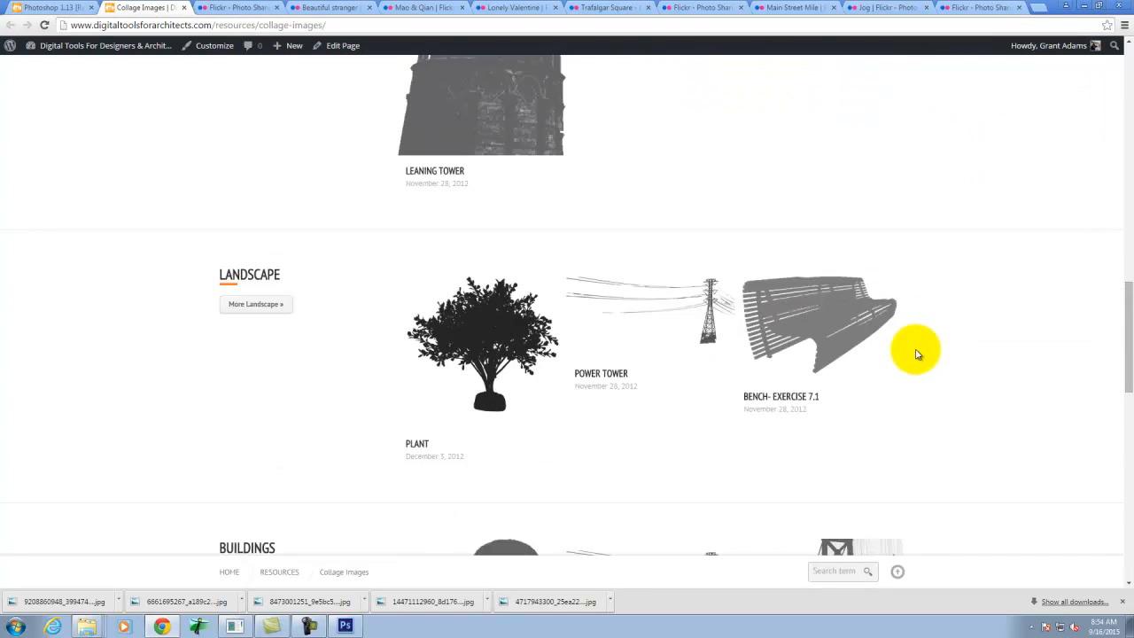
scroll(729, 280, "down", 8)
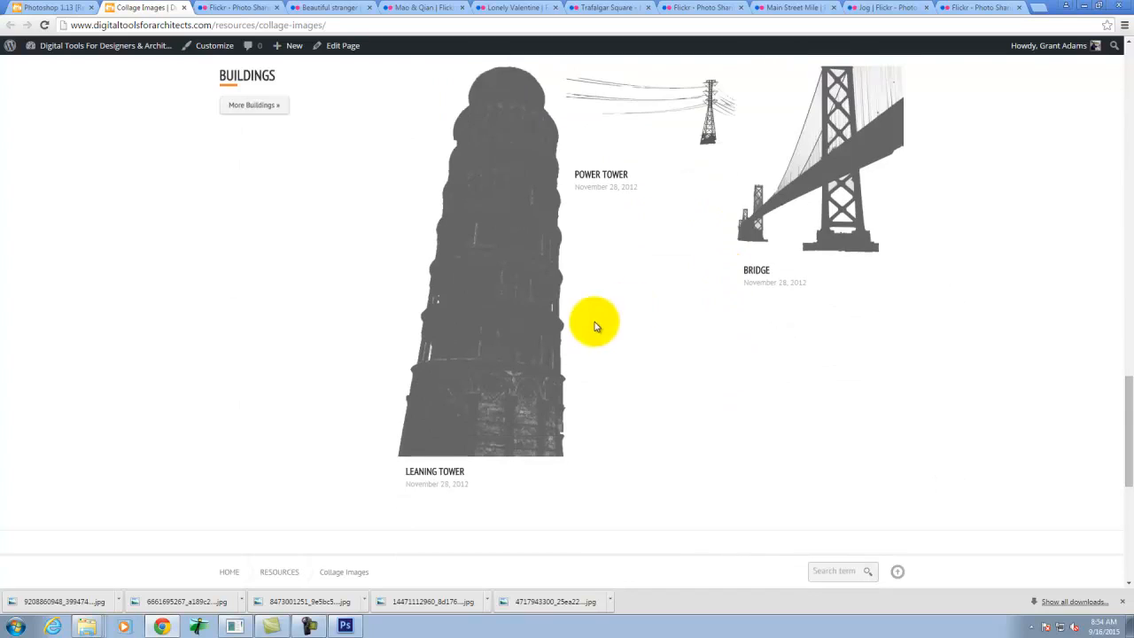
scroll(697, 322, "up", 1)
scroll(697, 321, "up", 20)
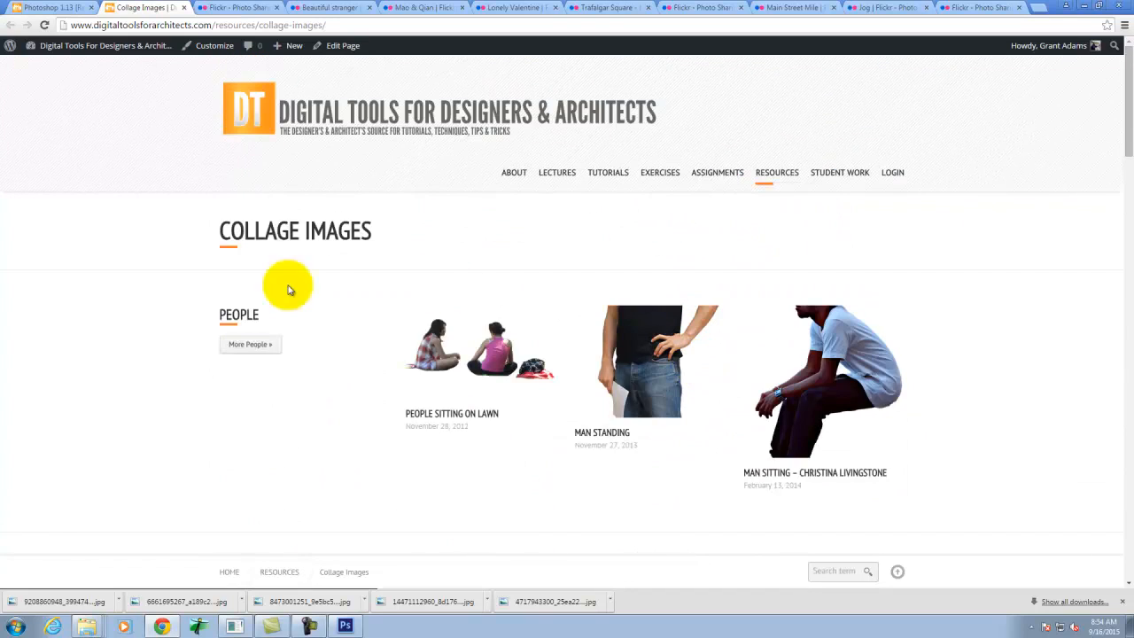
- Open the full People category and look over its female and male cutouts and image indexes
left_click(246, 345)
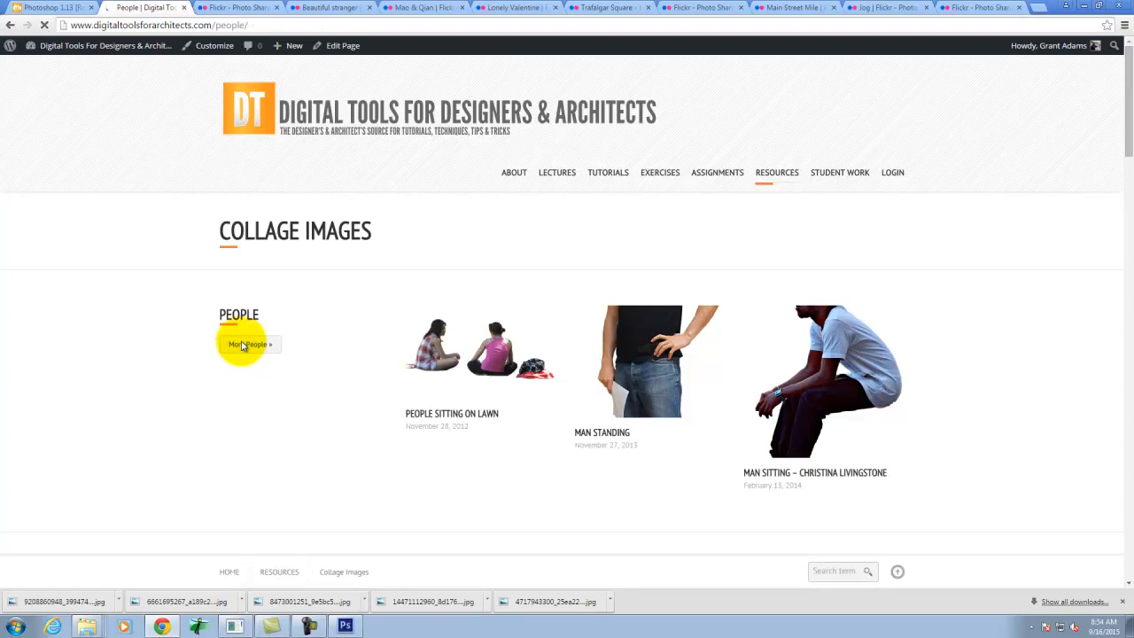
scroll(678, 360, "down", 5)
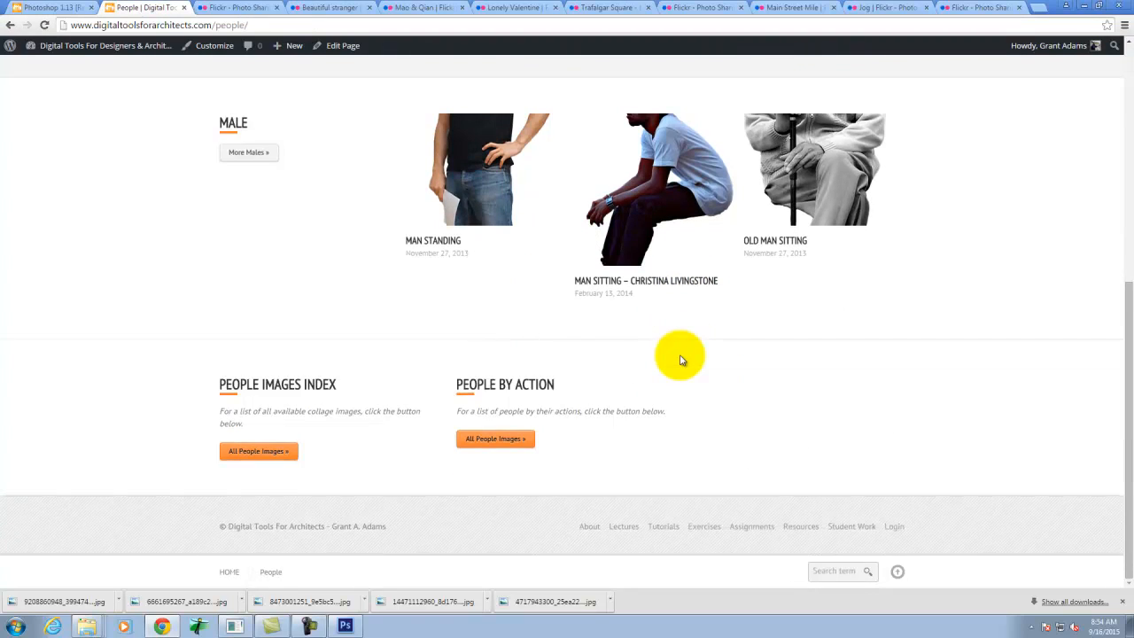
scroll(679, 359, "up", 3)
scroll(577, 380, "down", 3)
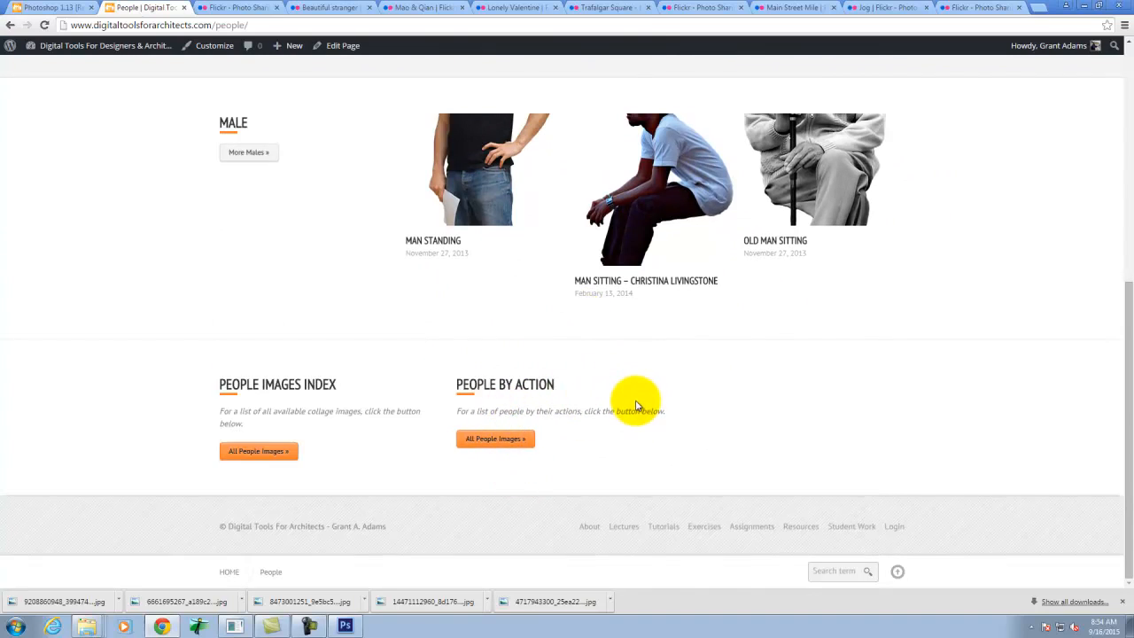
scroll(656, 406, "up", 4)
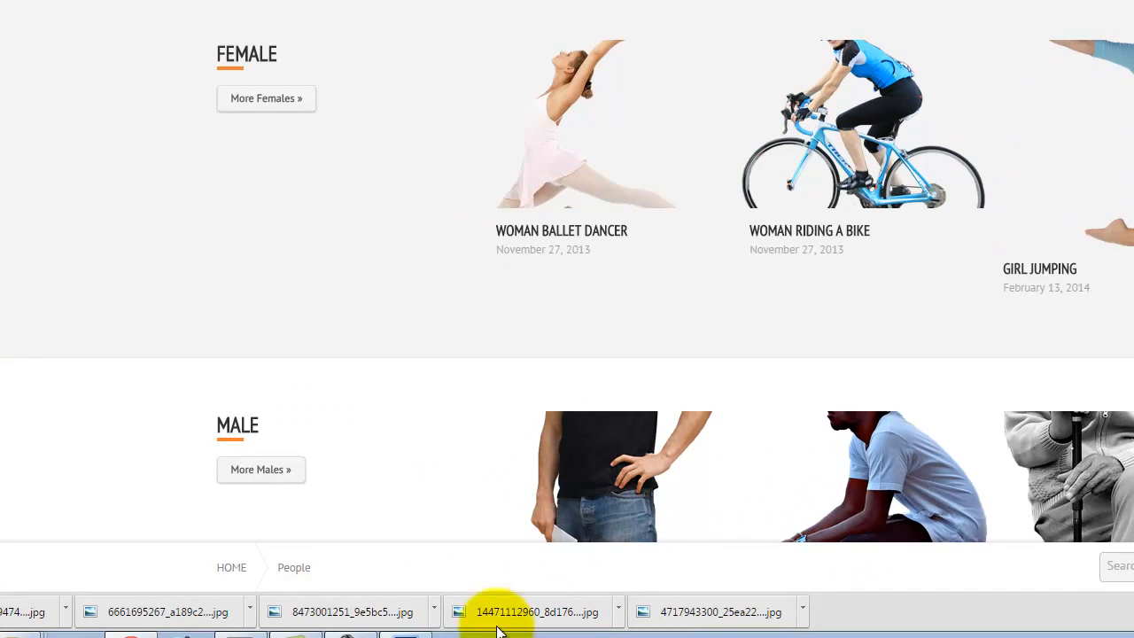
- Switch back to Photoshop and add a Channel Mixer adjustment layer above the masked man, with Monochrome enabled
left_click(413, 632)
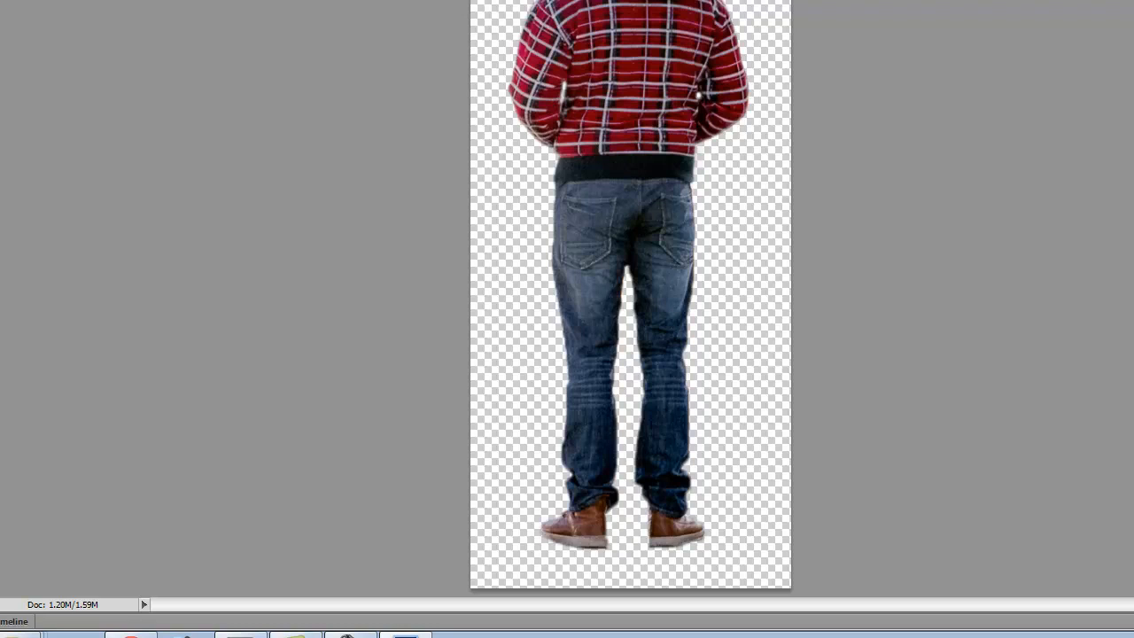
left_click(48, 0)
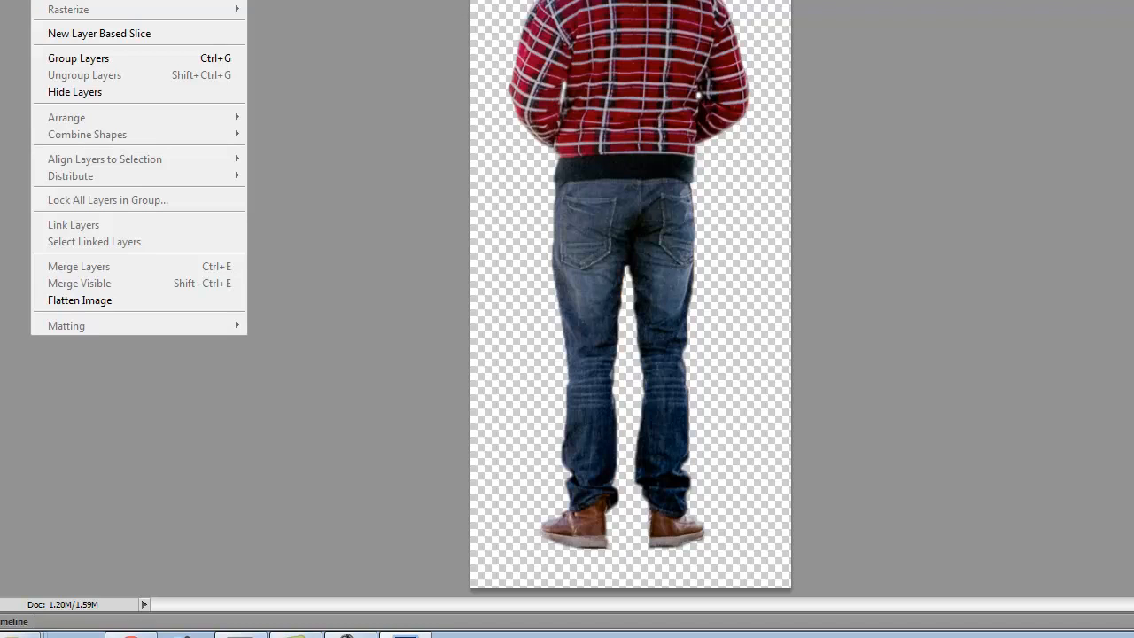
mouse_move(133, 58)
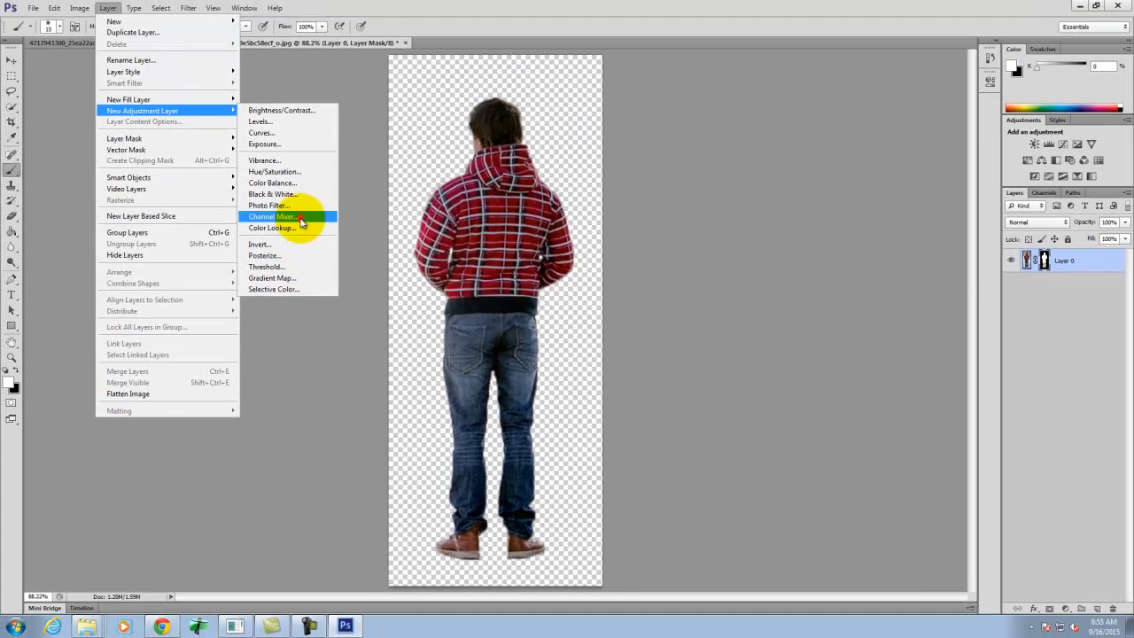
left_click(301, 219)
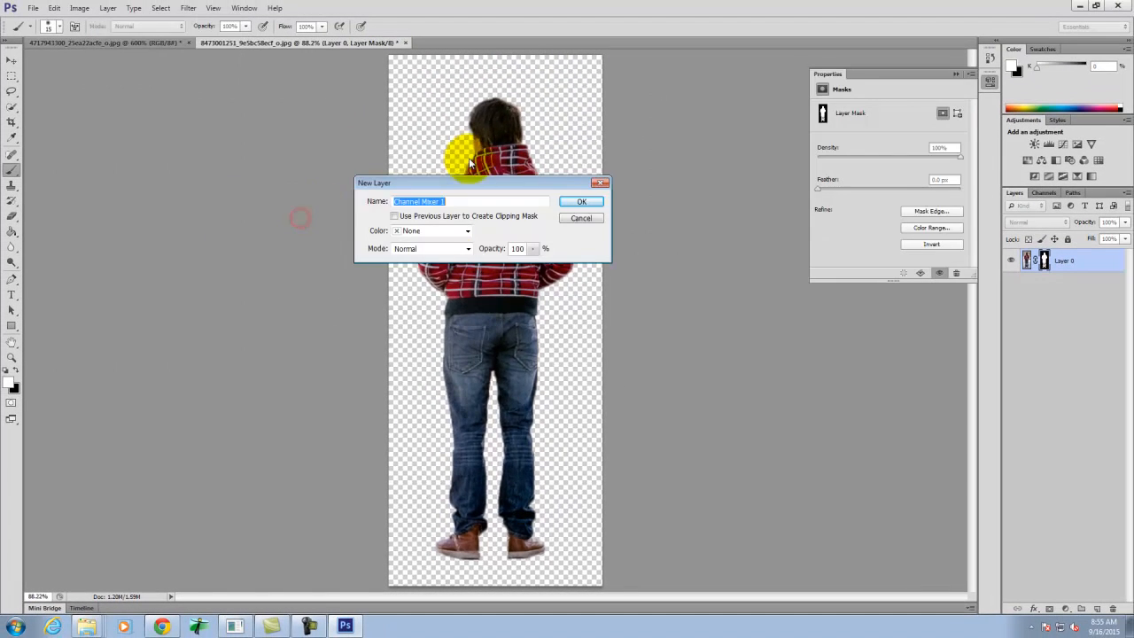
left_click(589, 200)
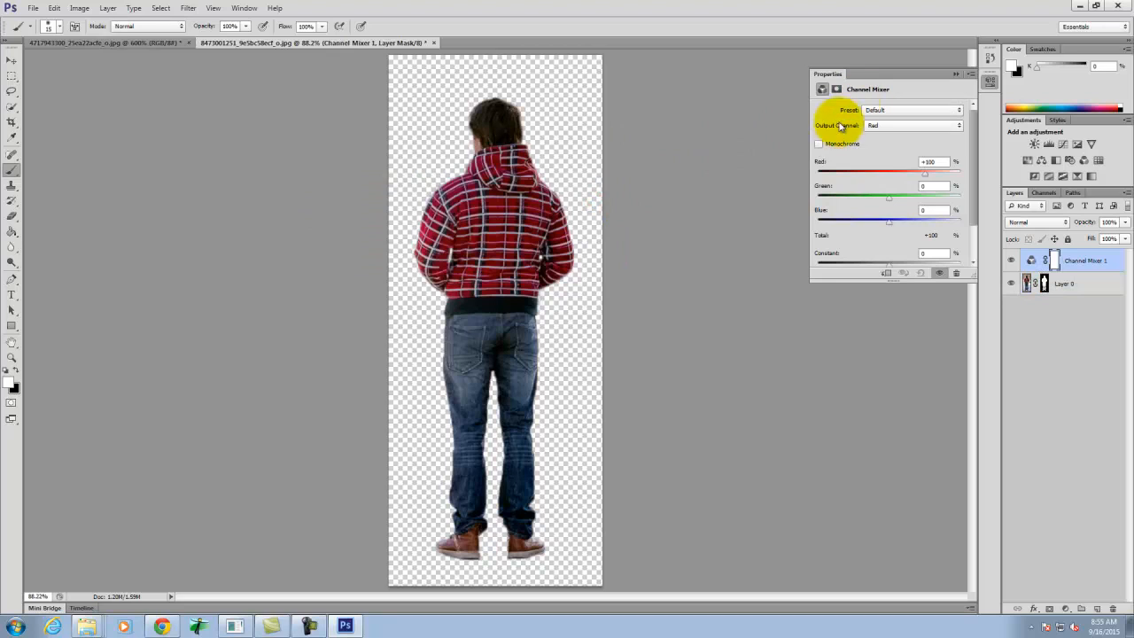
left_click(820, 144)
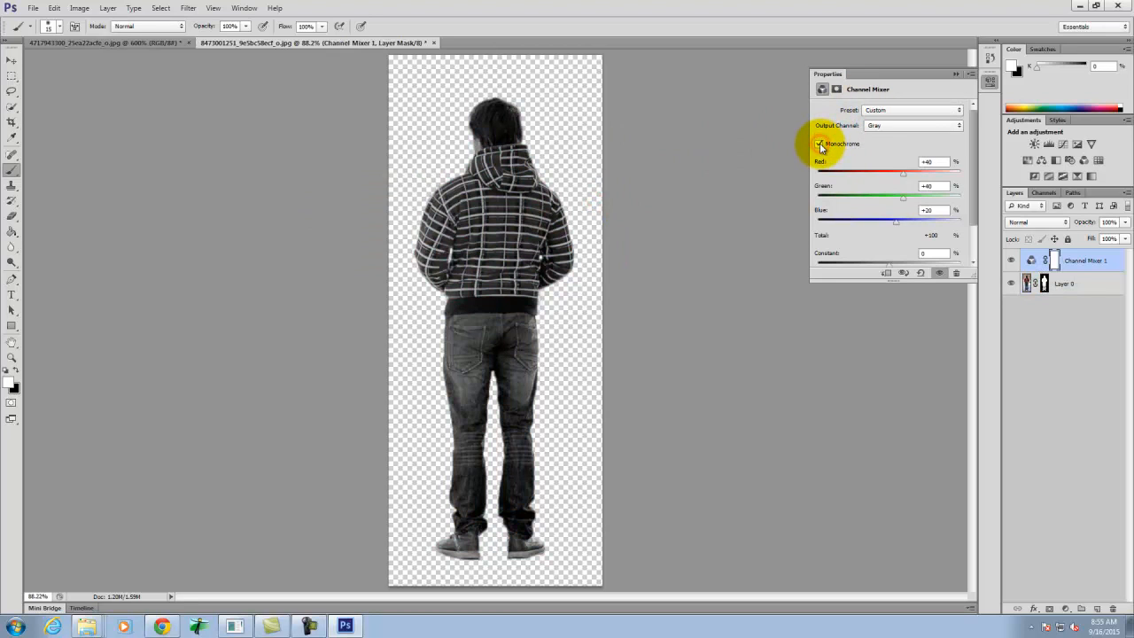
- Compare the Channel Mixer's Red Filter and Infrared presets, and settle on Black & White with Blue Filter (RGB)
left_click(911, 131)
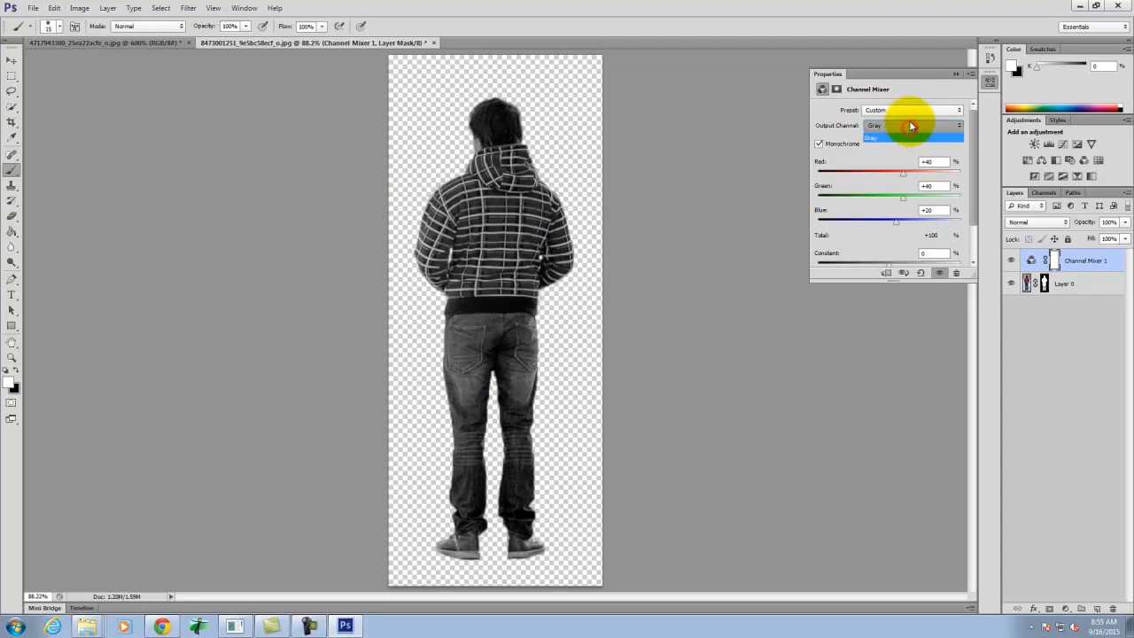
left_click(911, 111)
left_click(911, 110)
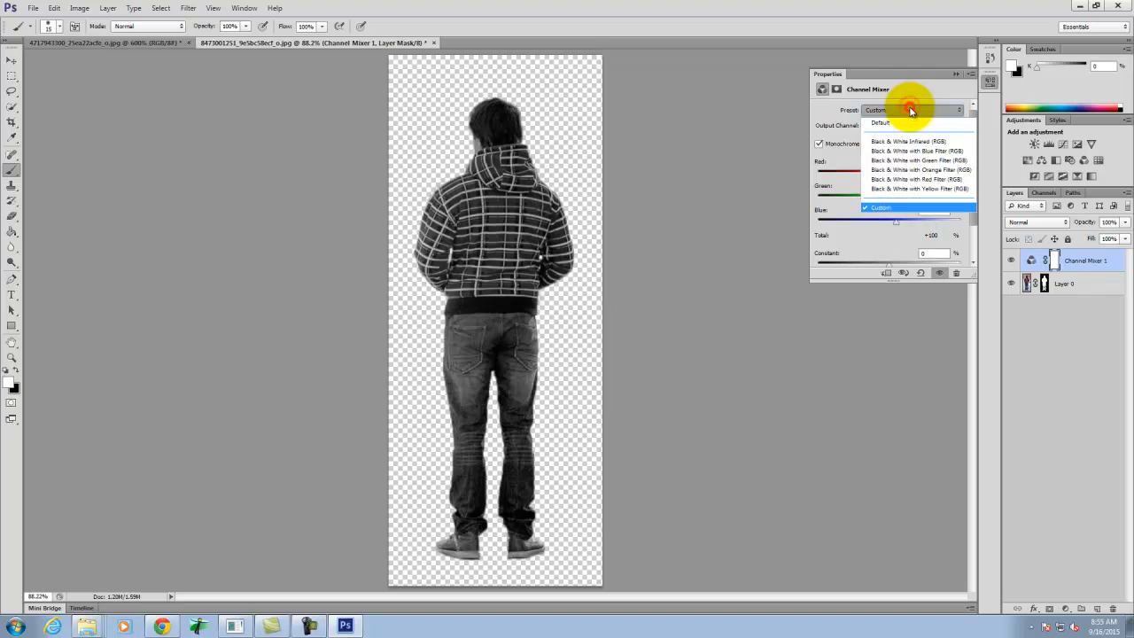
left_click(936, 181)
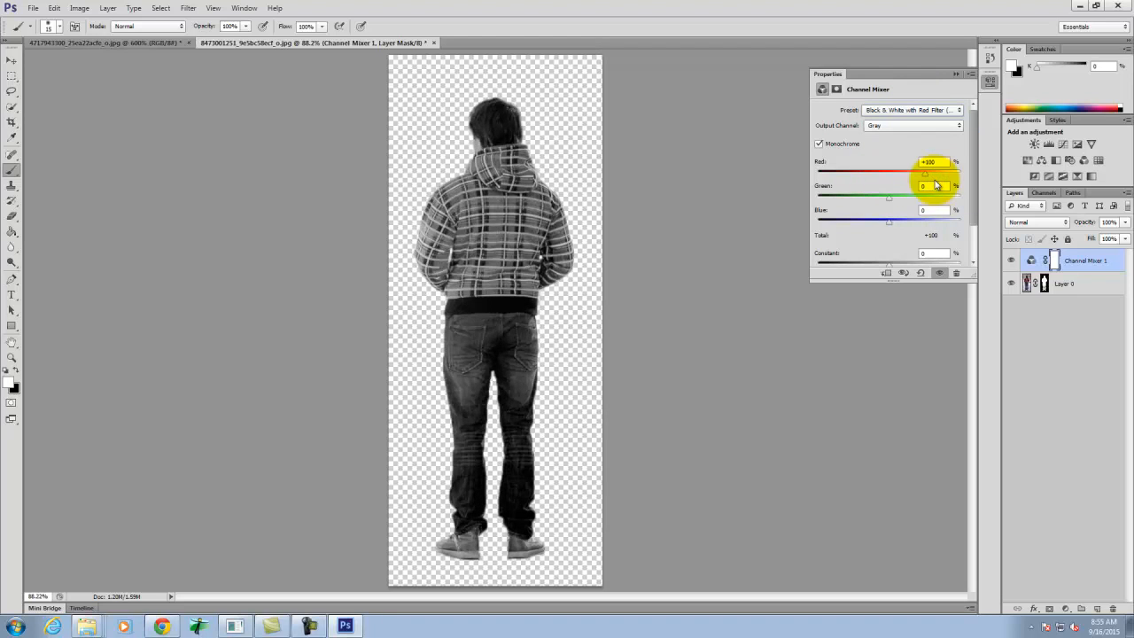
left_click(921, 109)
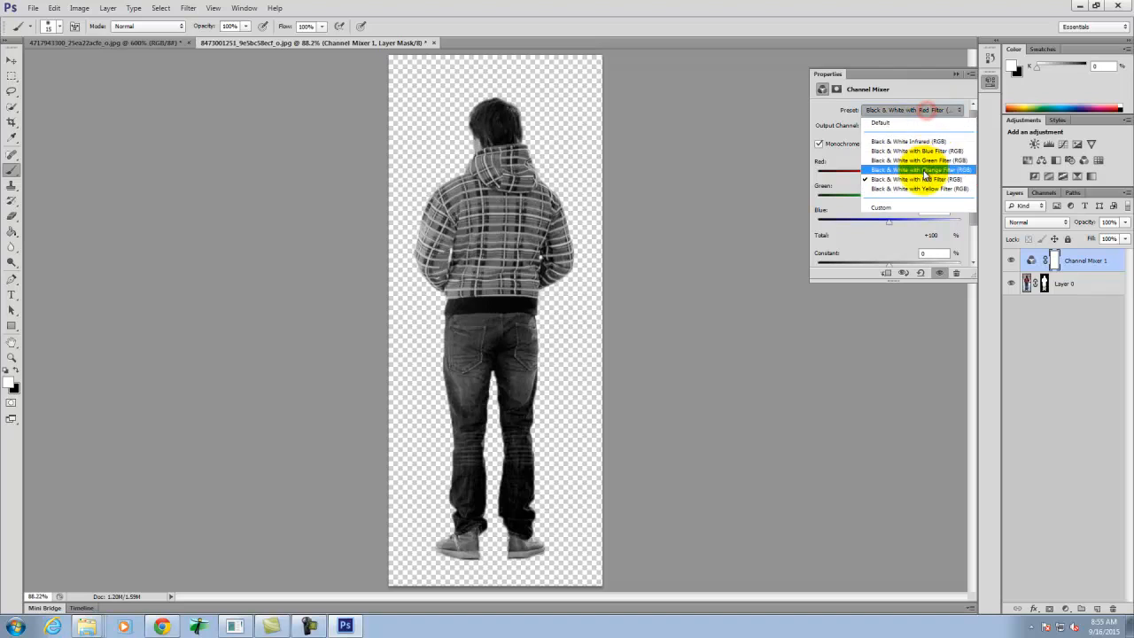
left_click(926, 141)
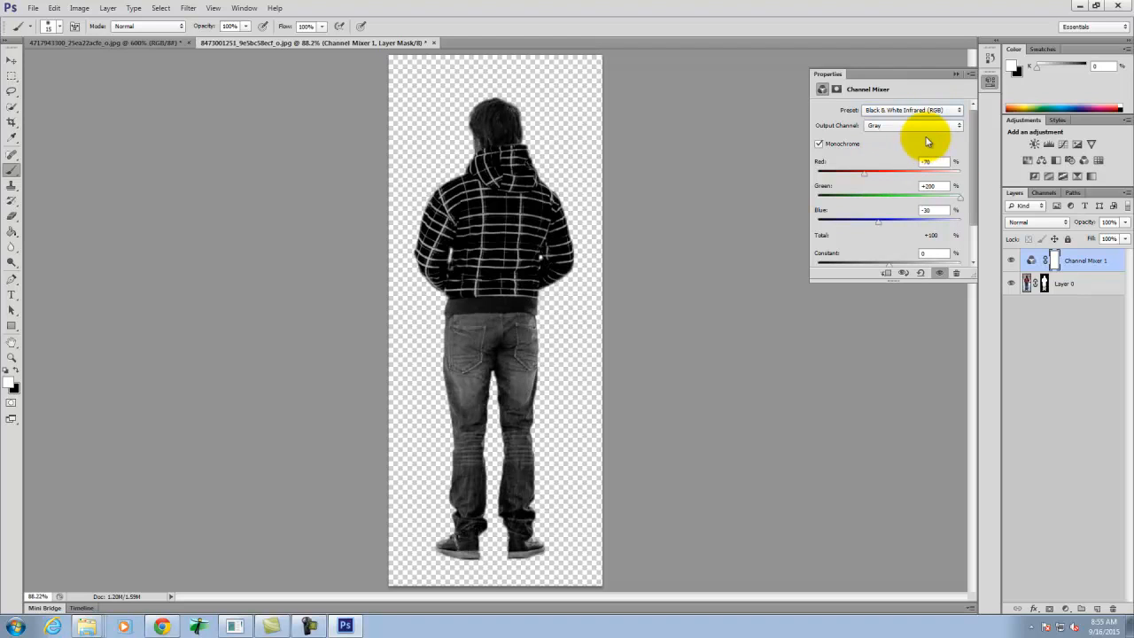
left_click(927, 110)
left_click(934, 152)
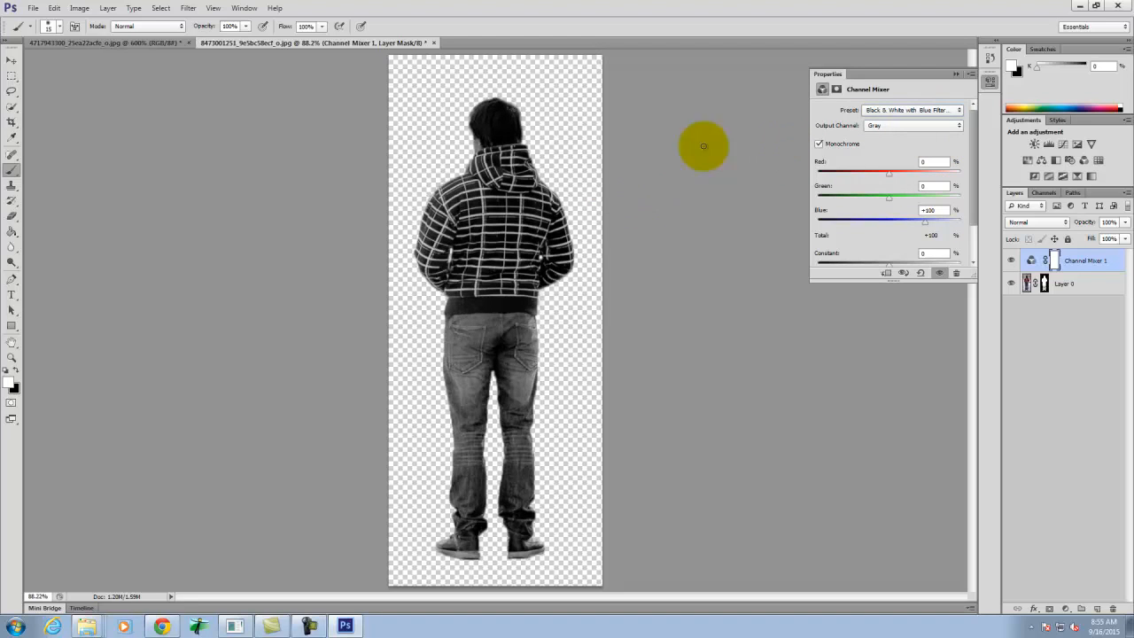
- Export the black-and-white man for the web as a transparent PNG-24 named Man-Standing_bw.png in the Ex109 folder
left_click(36, 7)
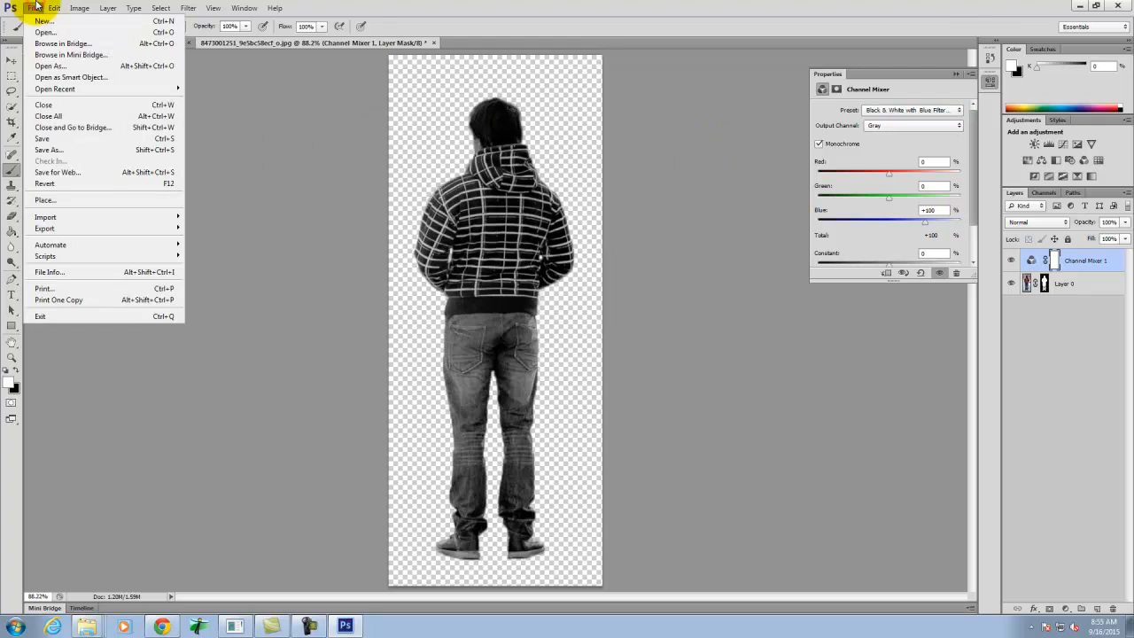
left_click(89, 173)
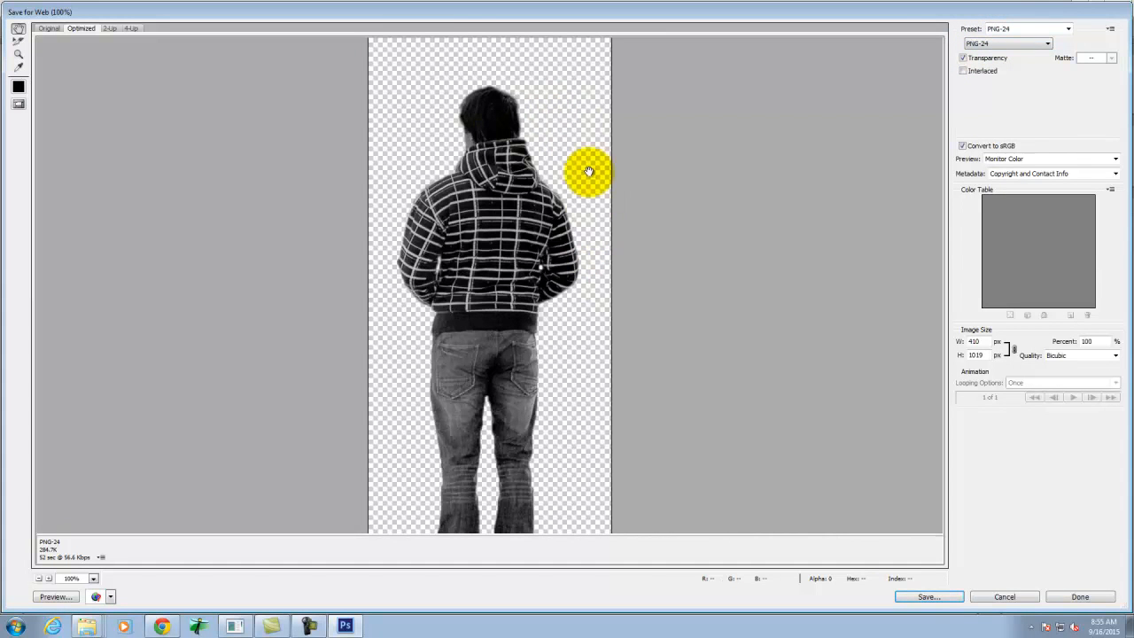
left_click(939, 598)
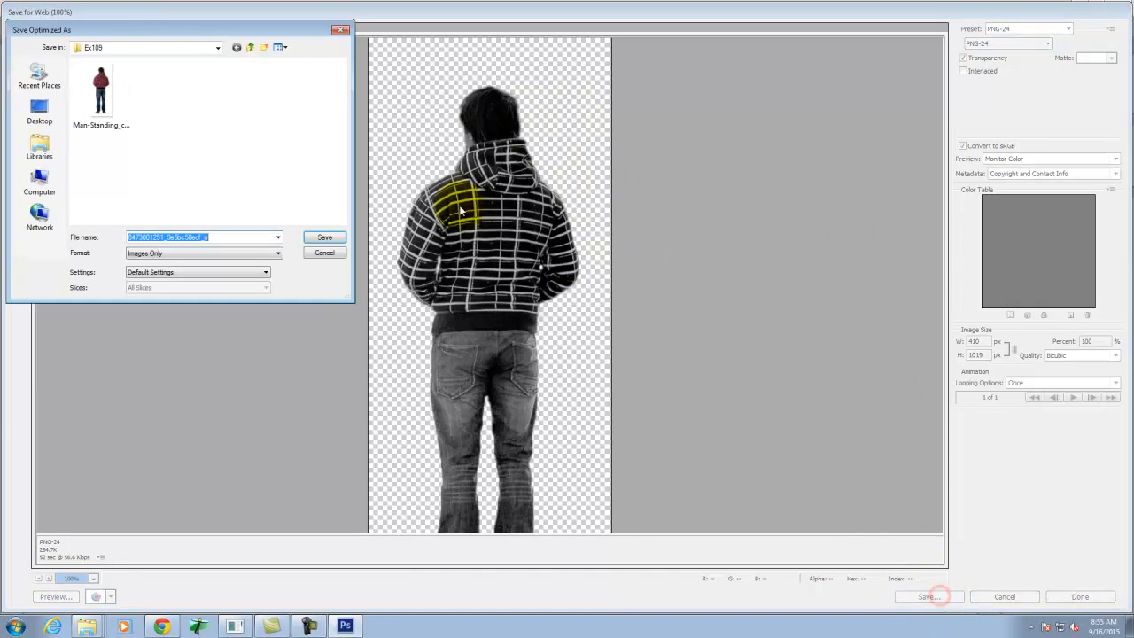
left_click(105, 104)
left_click(189, 238)
left_click(184, 237)
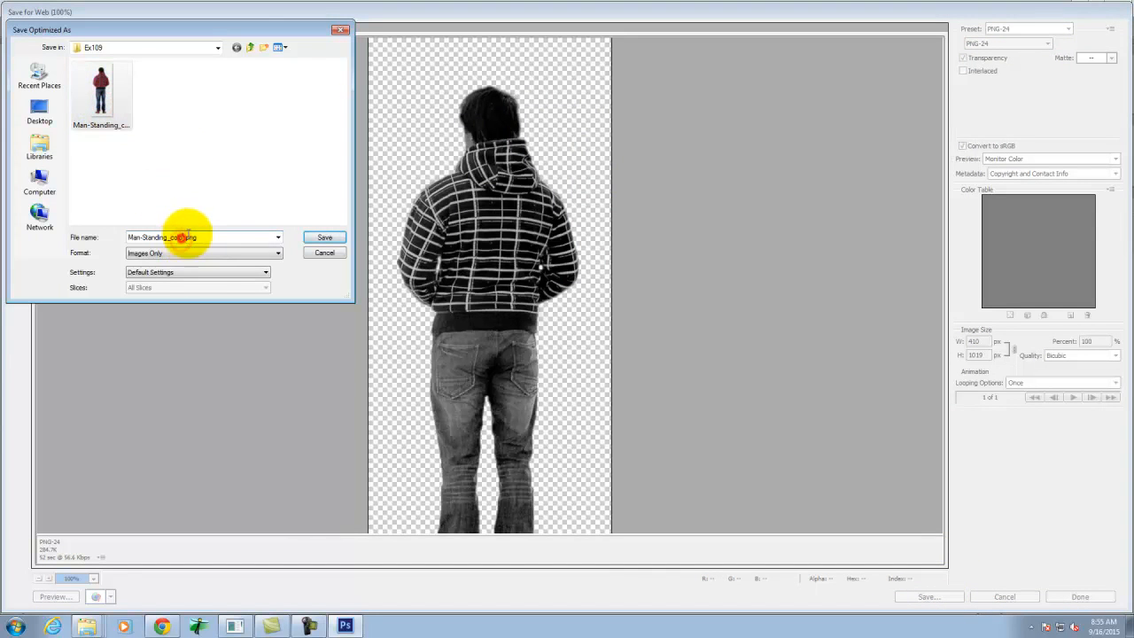
key("BackSpace")
key("BackSpace")
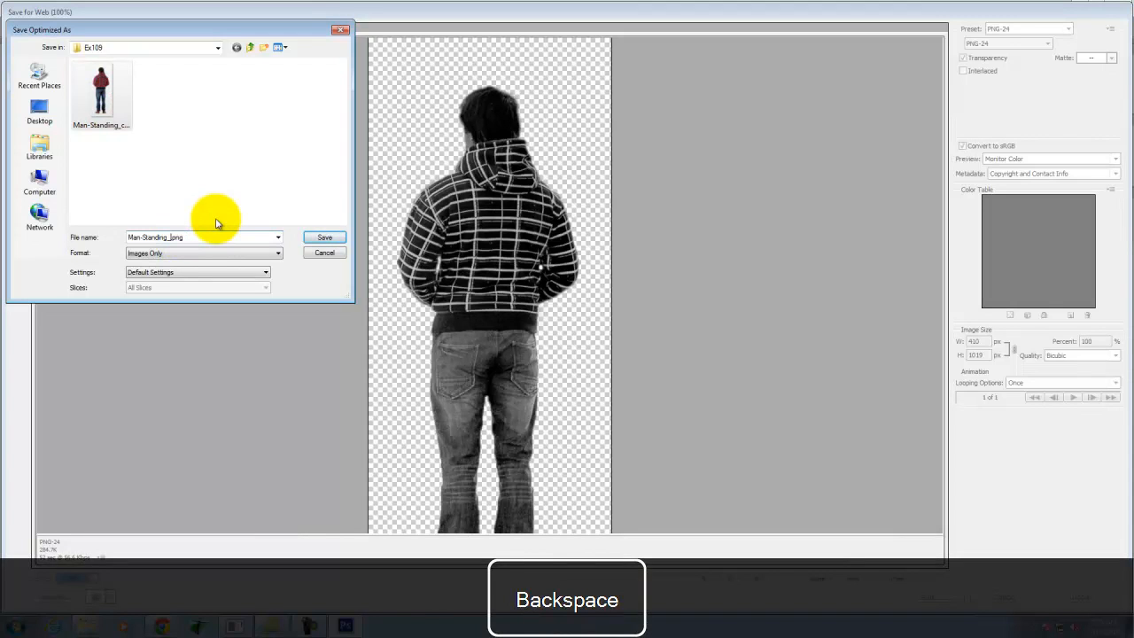
type("bw")
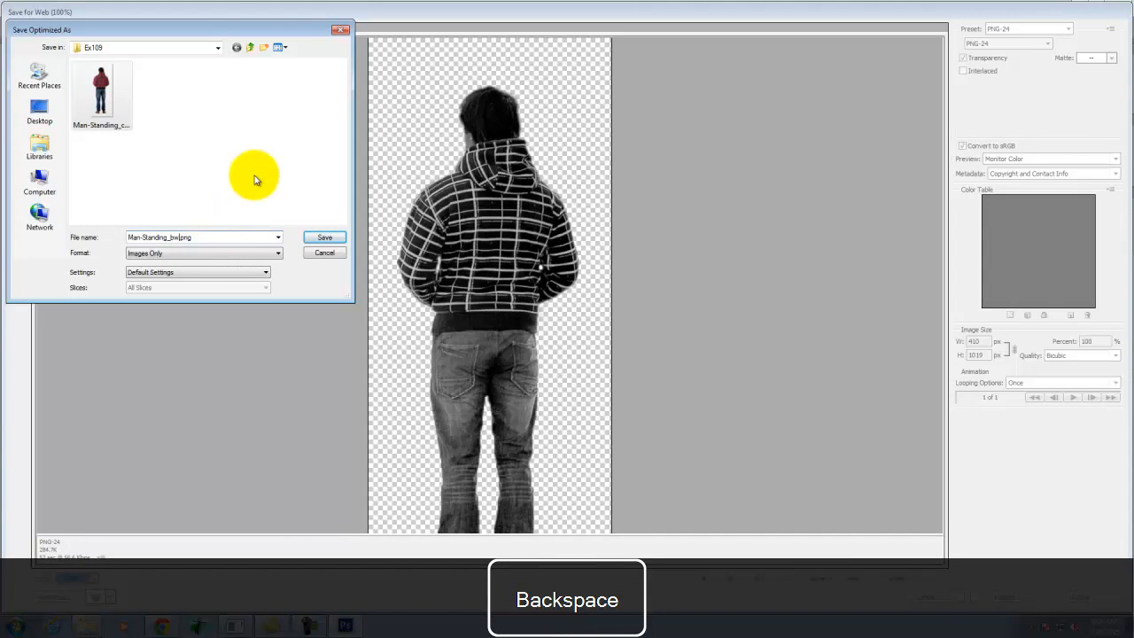
left_click(326, 238)
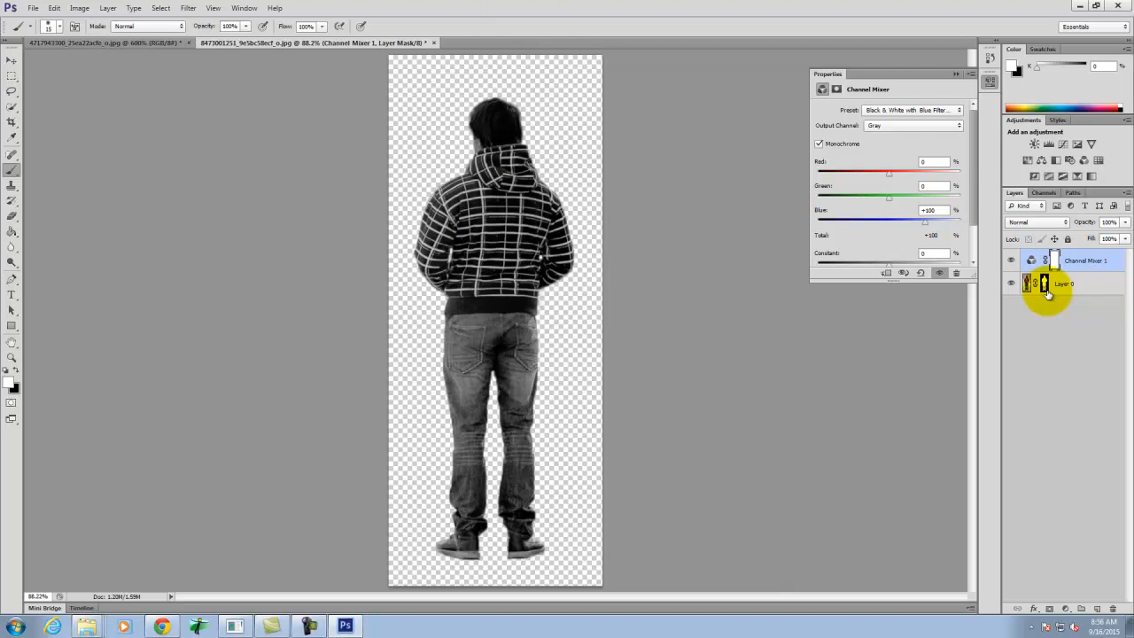
- Add a new layer above the Channel Mixer adjustment and set the foreground color to C 0, M 0, Y 0, K 75
left_click(1099, 610)
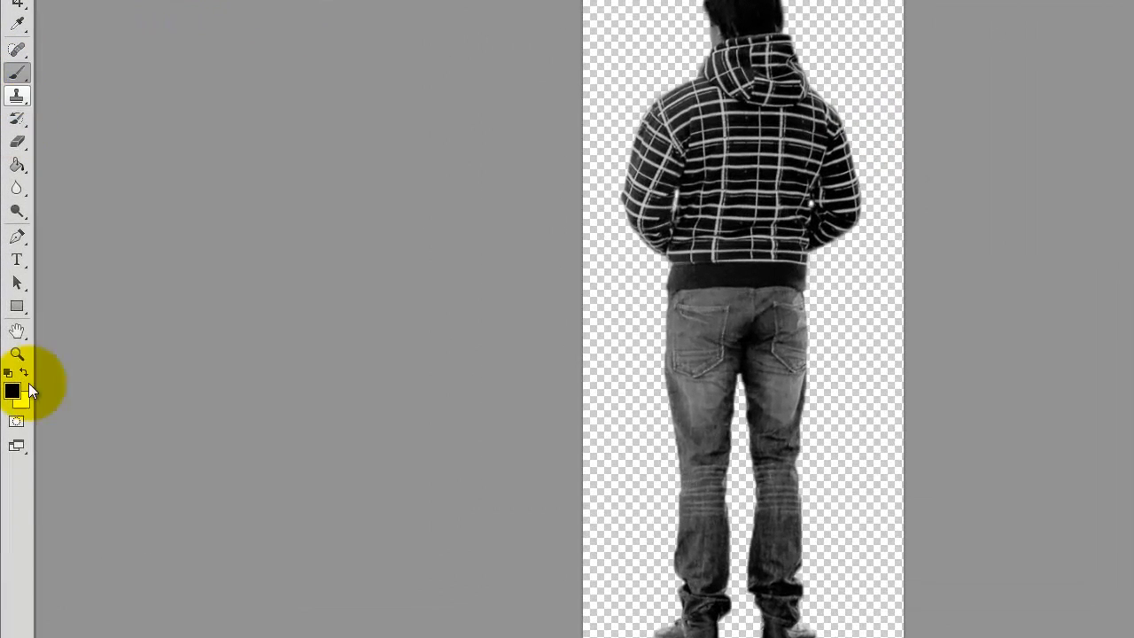
left_click(12, 393)
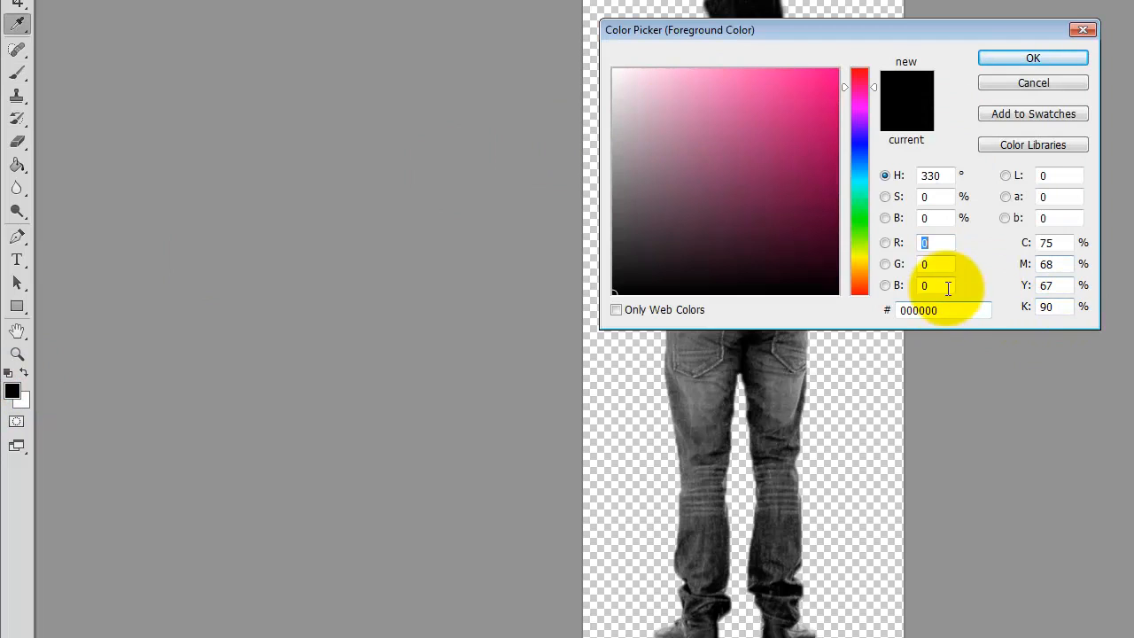
left_click_drag(1055, 247, 998, 229)
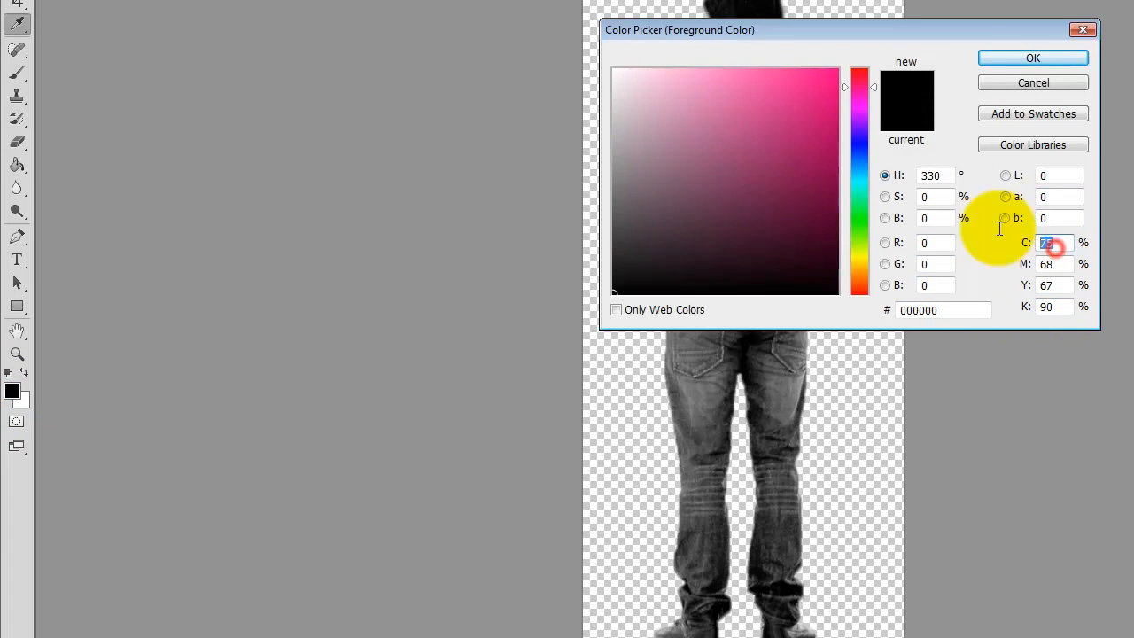
type("0")
key("Tab")
type("0")
key("Tab")
type("0")
key("Tab")
type("75")
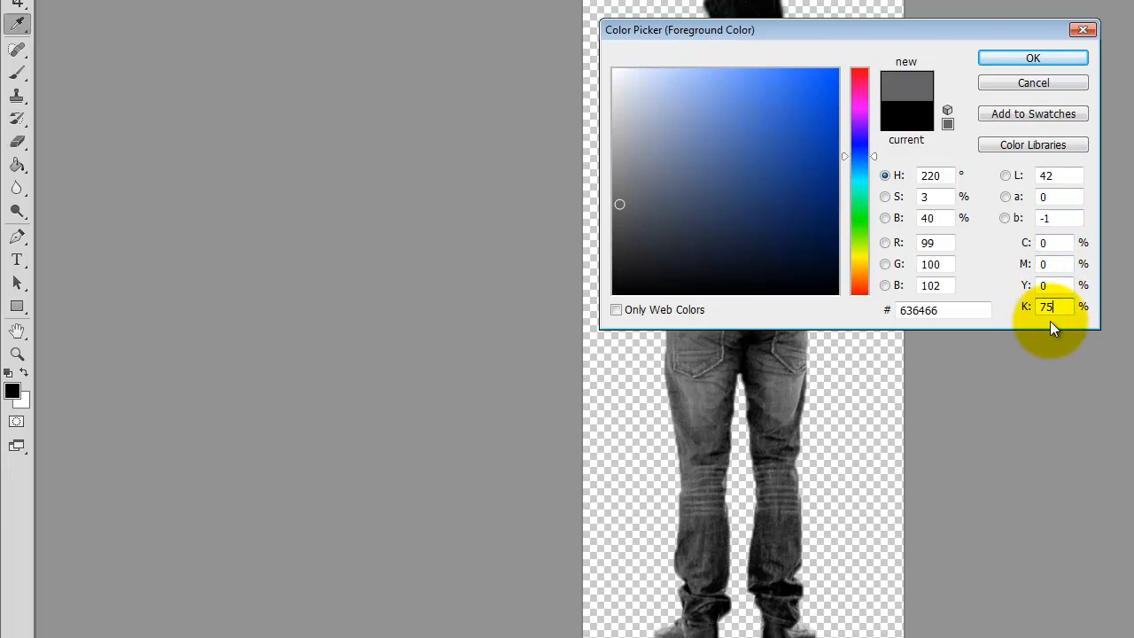
left_click(1064, 57)
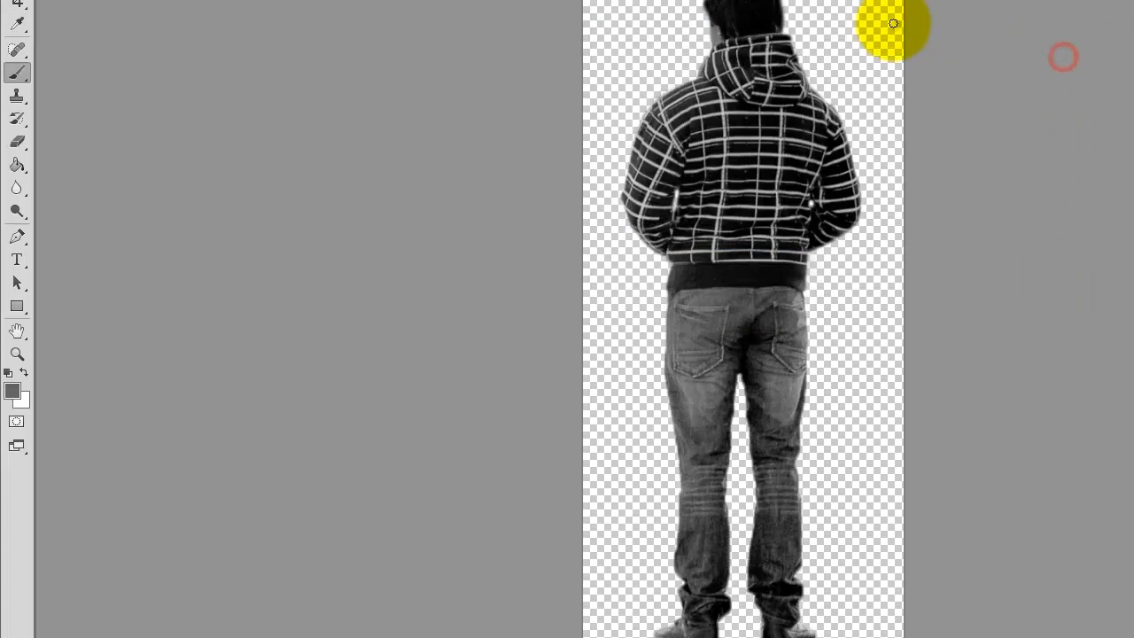
- Cover the whole new layer with the gray using a brush enlarged to 200, and switch to the Paint Bucket tool
key("bracketright")
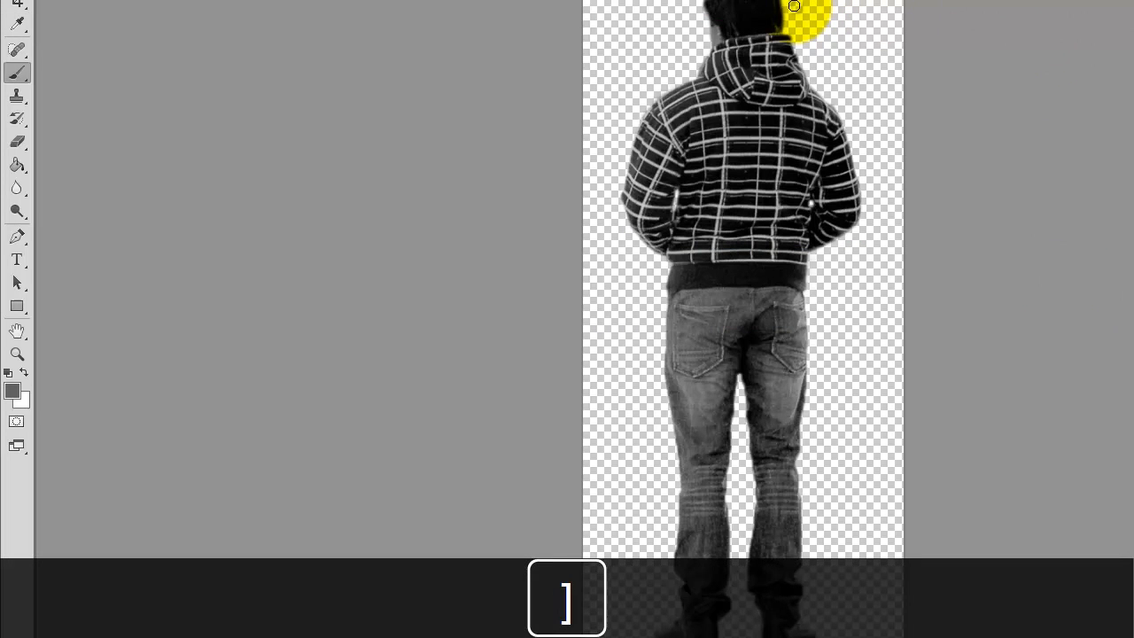
key("bracketright")
key("bracketright")
key("bracketright")
key("bracketright")
key("bracketright")
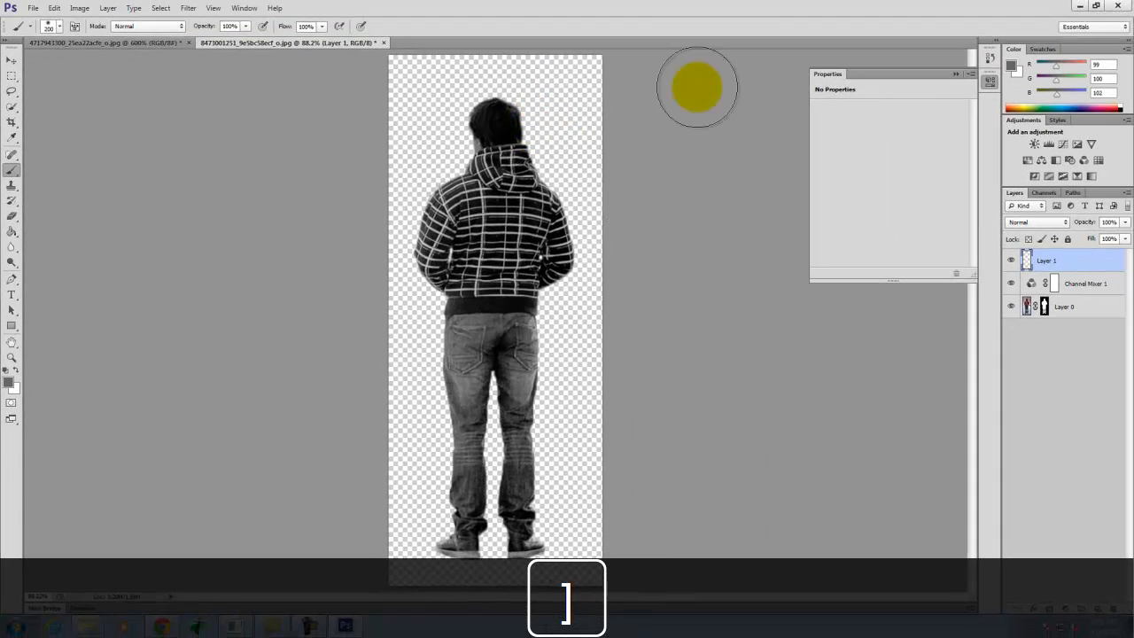
mouse_move(679, 78)
left_mouse_down()
mouse_move(511, 119)
mouse_move(626, 126)
mouse_move(448, 98)
mouse_move(620, 223)
mouse_move(324, 321)
mouse_move(464, 385)
mouse_move(488, 476)
mouse_move(451, 582)
mouse_move(593, 482)
mouse_move(602, 311)
mouse_move(615, 466)
mouse_move(510, 89)
left_mouse_up()
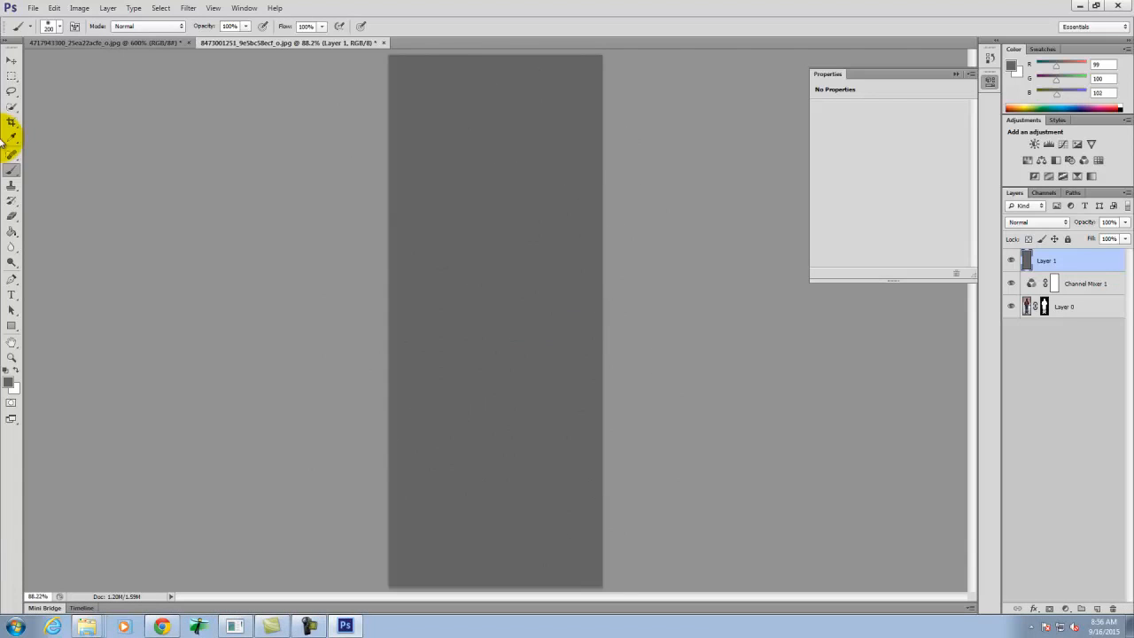
mouse_move(12, 228)
left_mouse_down()
mouse_move(35, 228)
mouse_move(53, 256)
left_mouse_up()
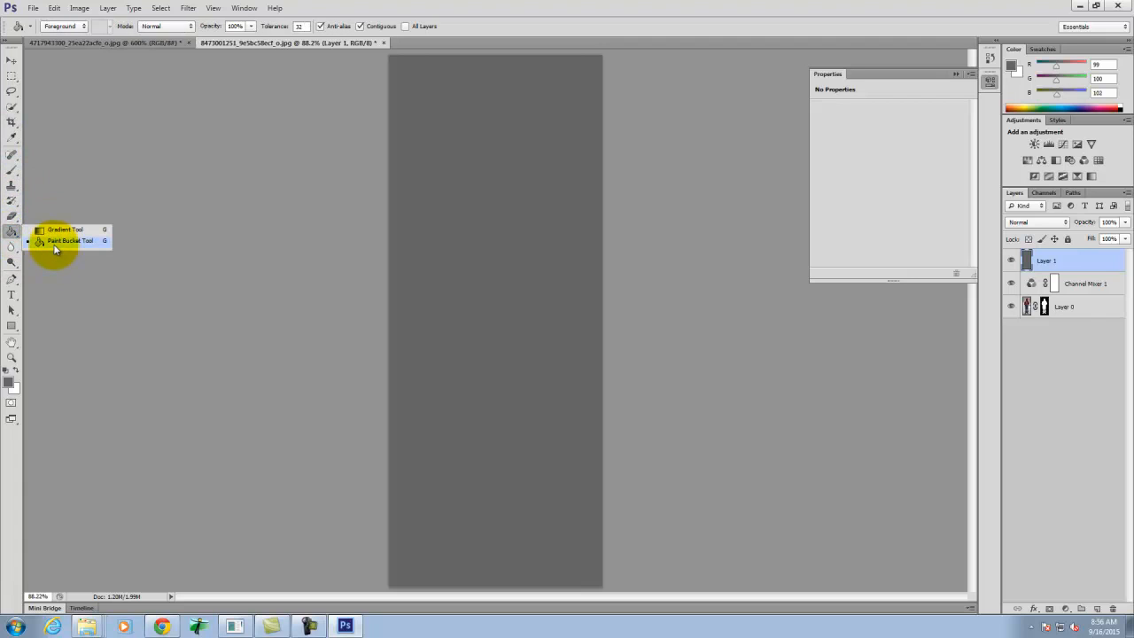
left_click(53, 242)
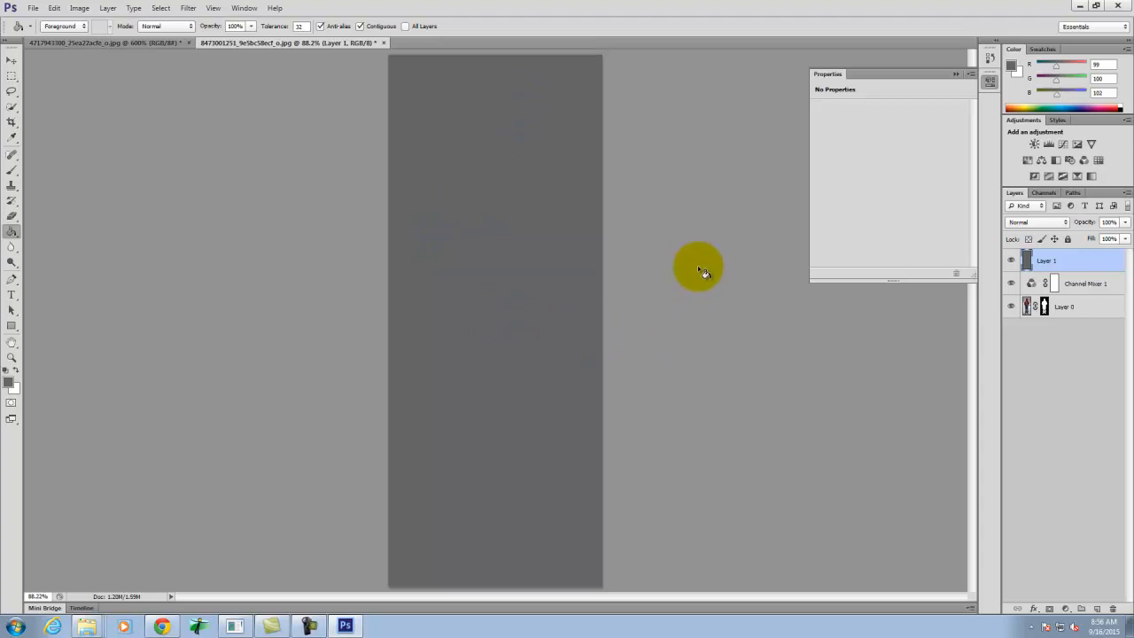
- Copy the man's layer mask from Layer 0 onto the solid gray Layer 1
left_click(1048, 308)
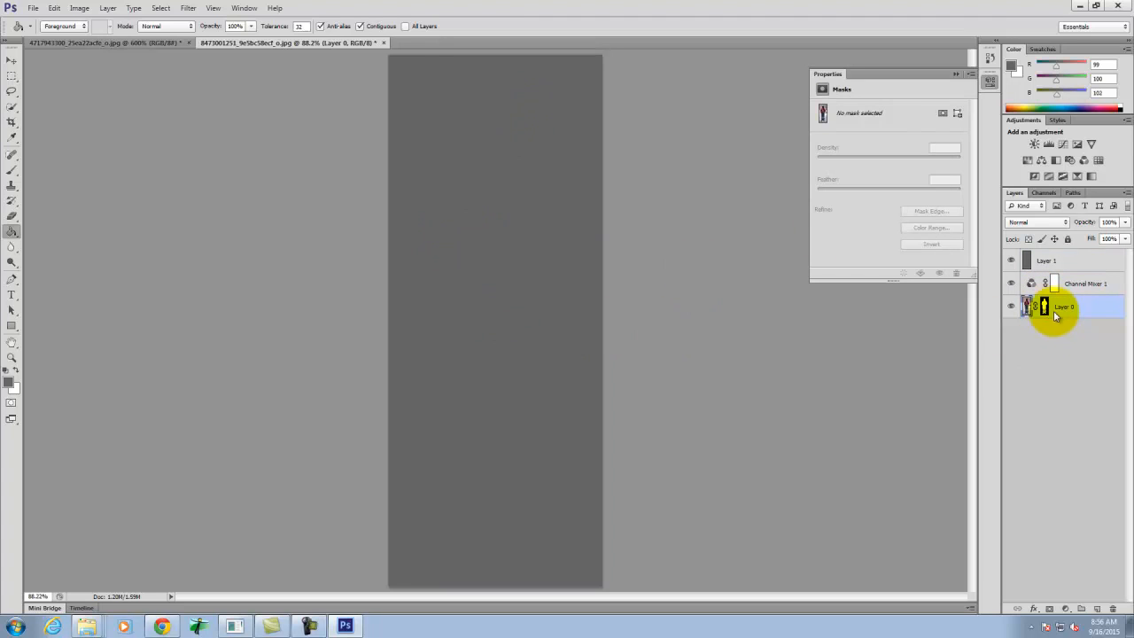
left_click(1045, 309)
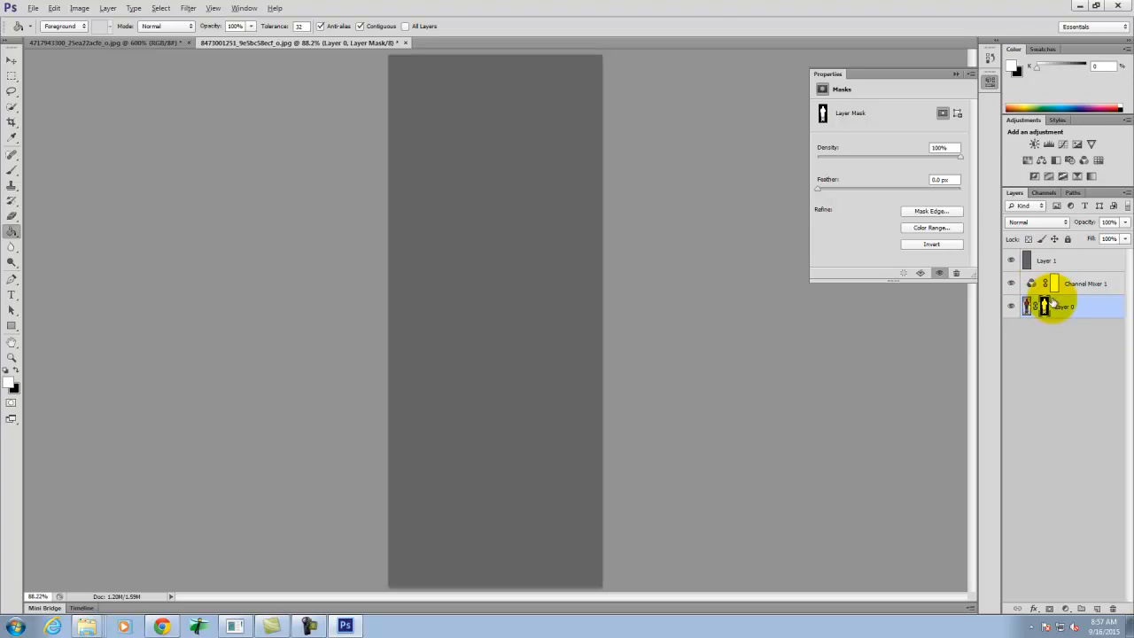
left_click_drag(1045, 305, 1044, 260)
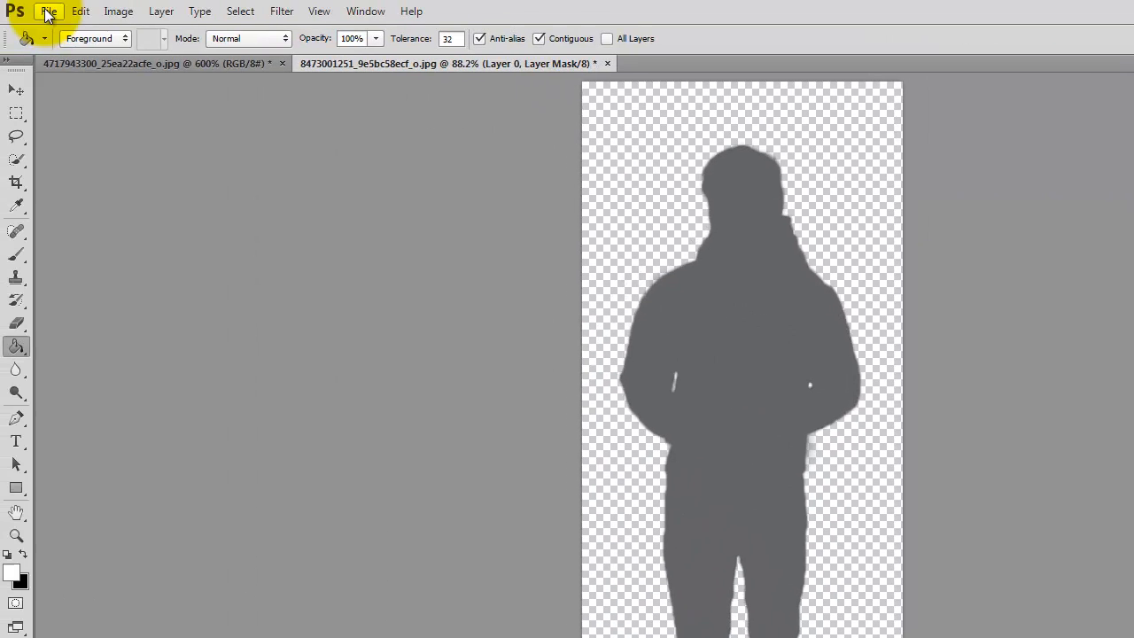
- Export the gray silhouette for the web as a transparent PNG-24 named Man-Standing_gray.png in the Ex109 folder
left_click(50, 11)
left_click(88, 259)
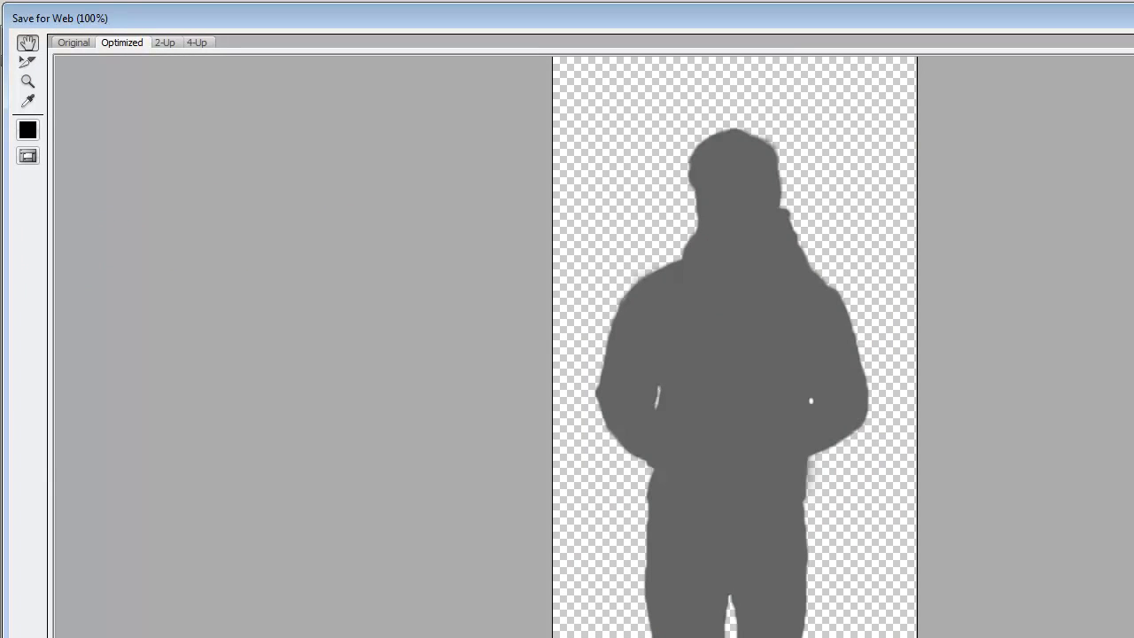
key("Return")
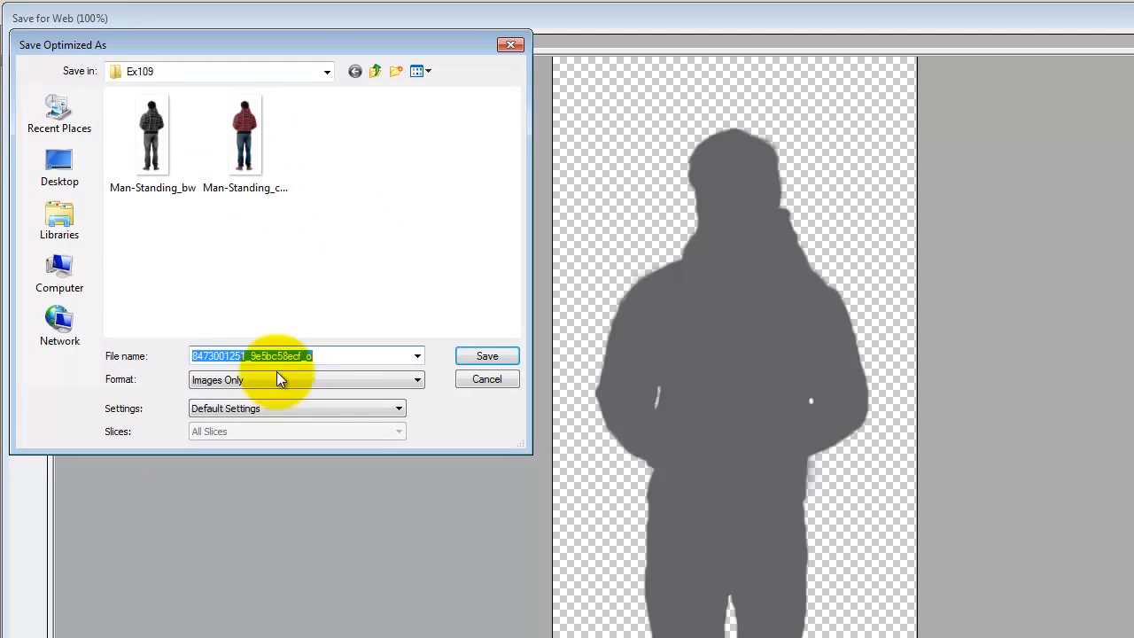
left_click(257, 157)
left_click(283, 361)
left_click(274, 355)
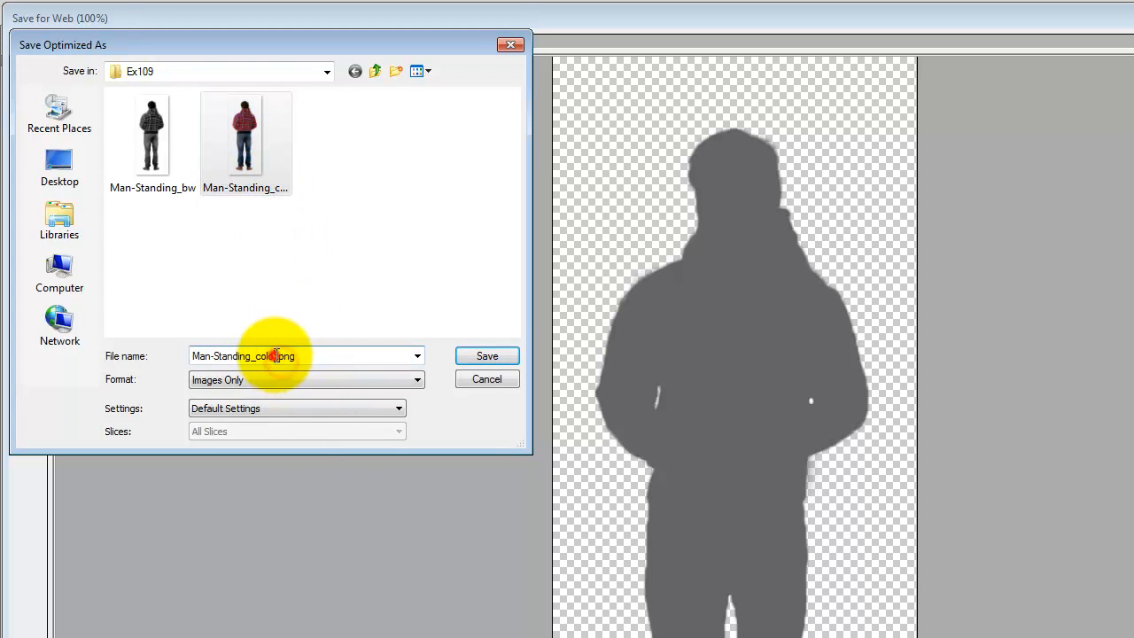
key("Right")
key("BackSpace")
key("BackSpace")
key("BackSpace")
key("BackSpace")
key("BackSpace")
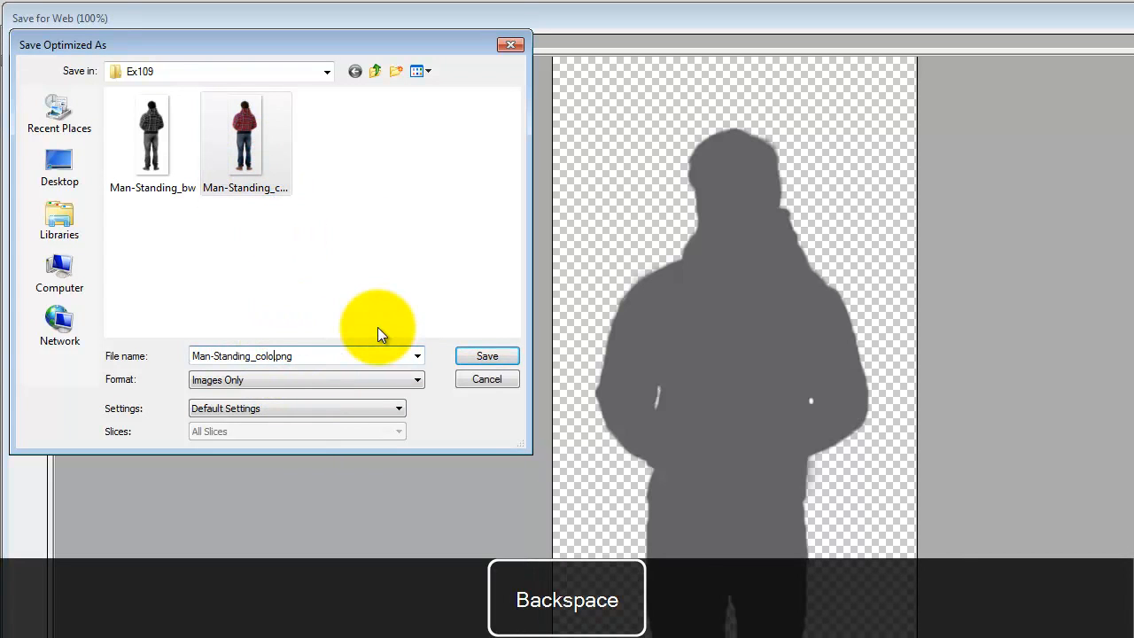
key("BackSpace")
type("gray.")
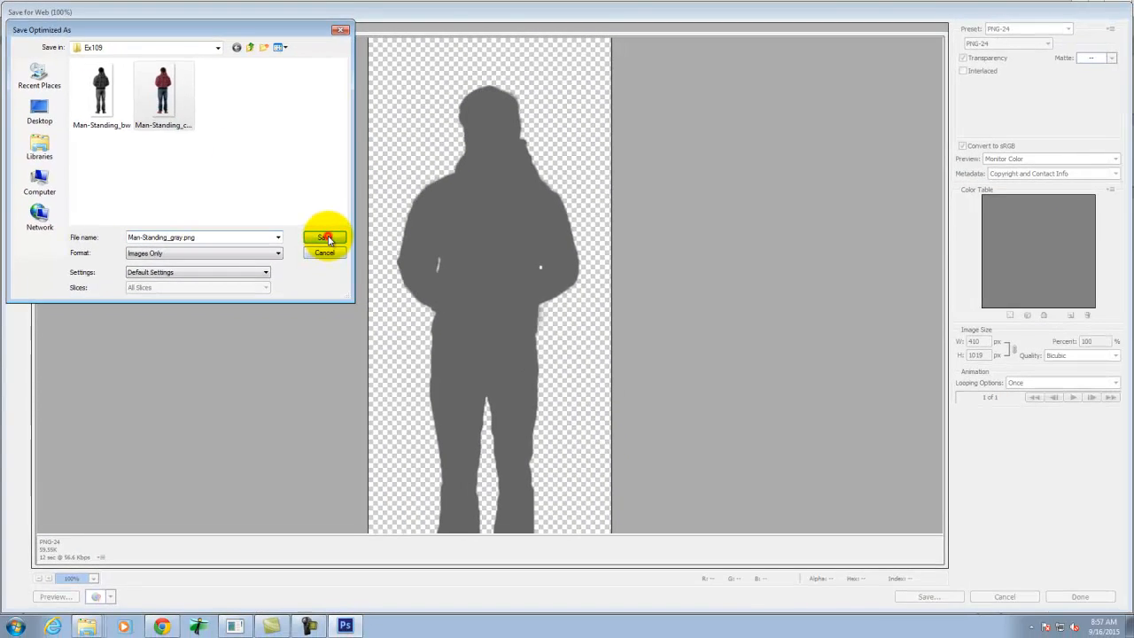
left_click(488, 355)
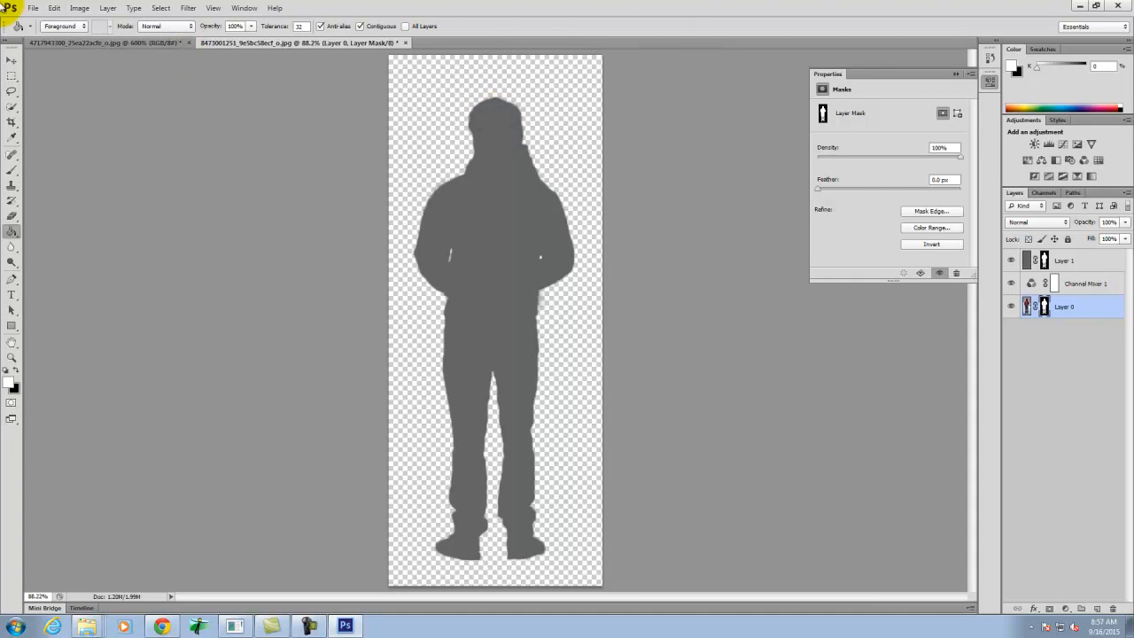
left_click(33, 7)
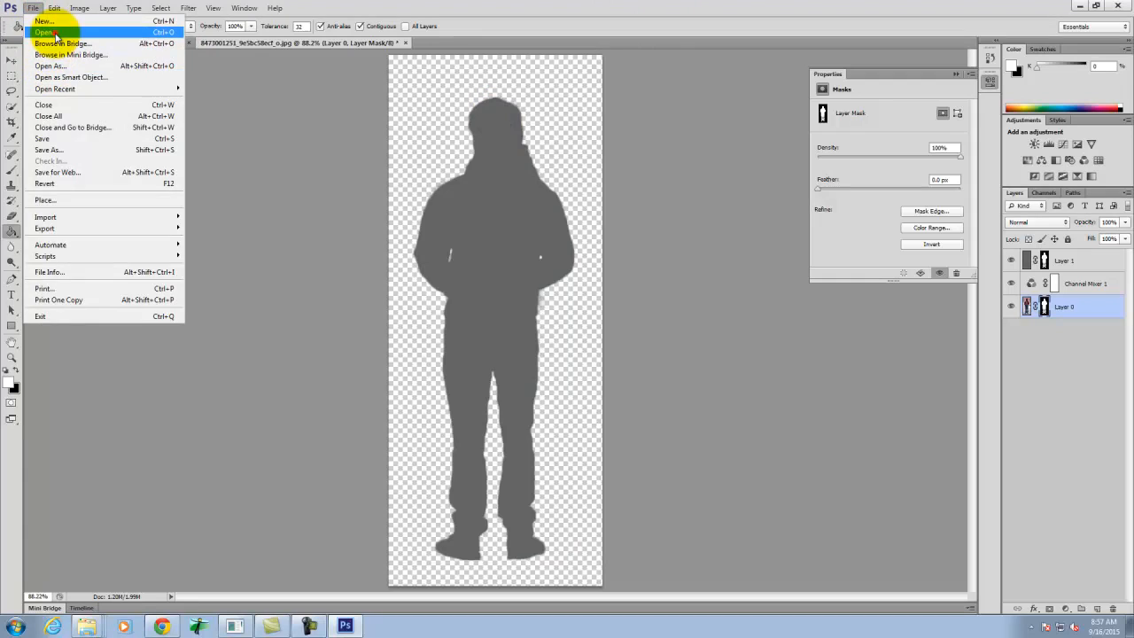
left_click(56, 34)
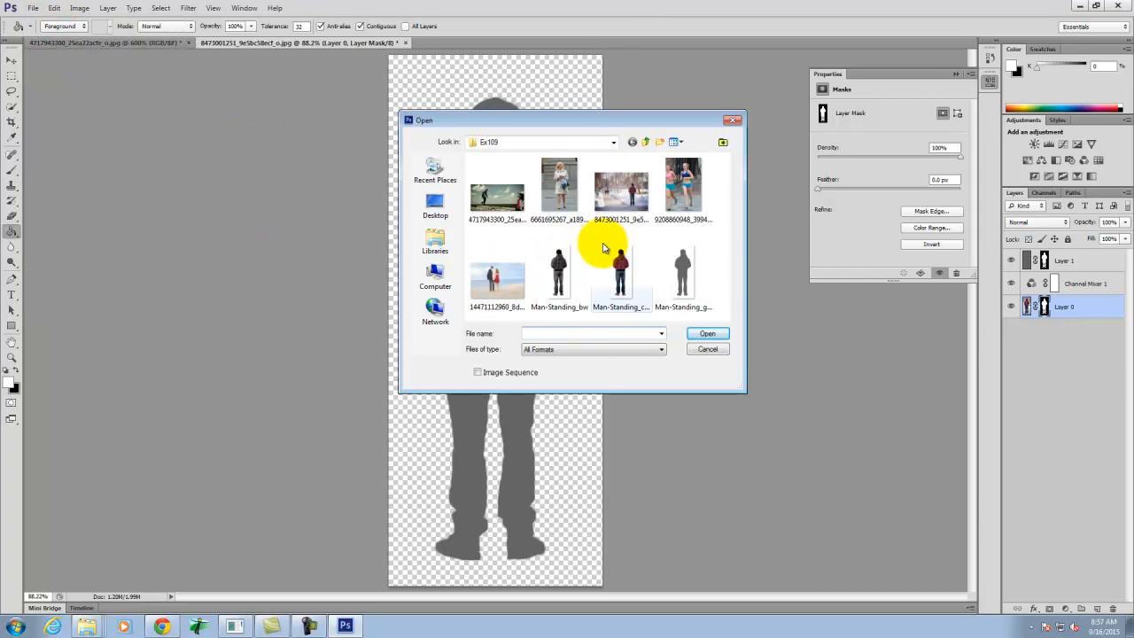
left_click(677, 182)
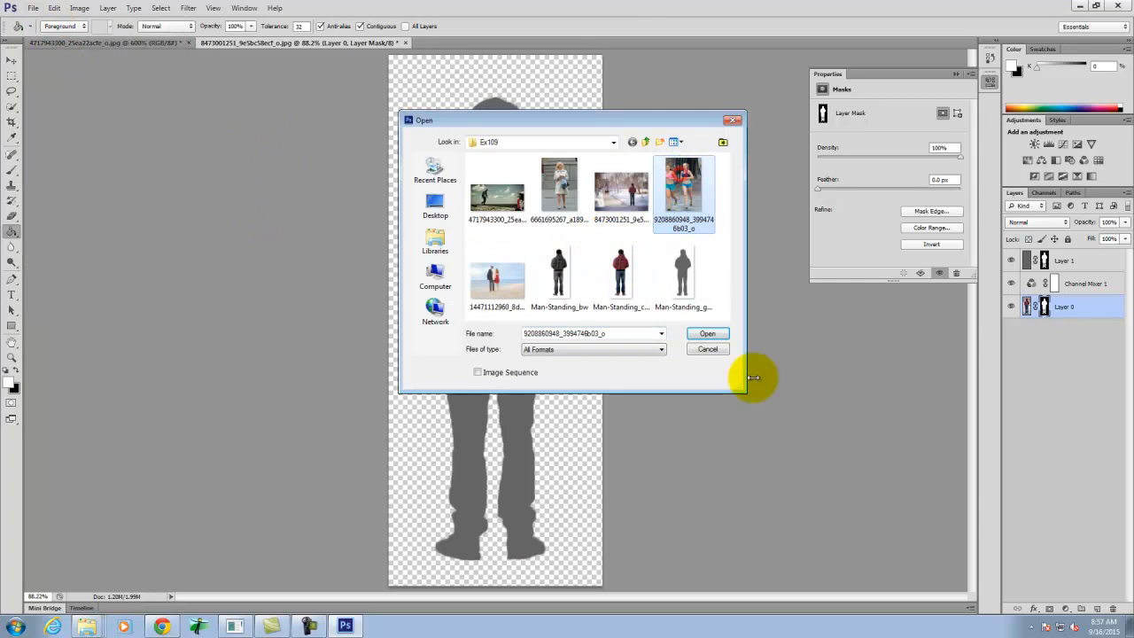
left_click(707, 334)
- Examine the loose ponytail strands and hair edges of the runner in the blue top
key("ctrl+equal")
key("ctrl+equal")
key("ctrl+equal")
key("ctrl+equal")
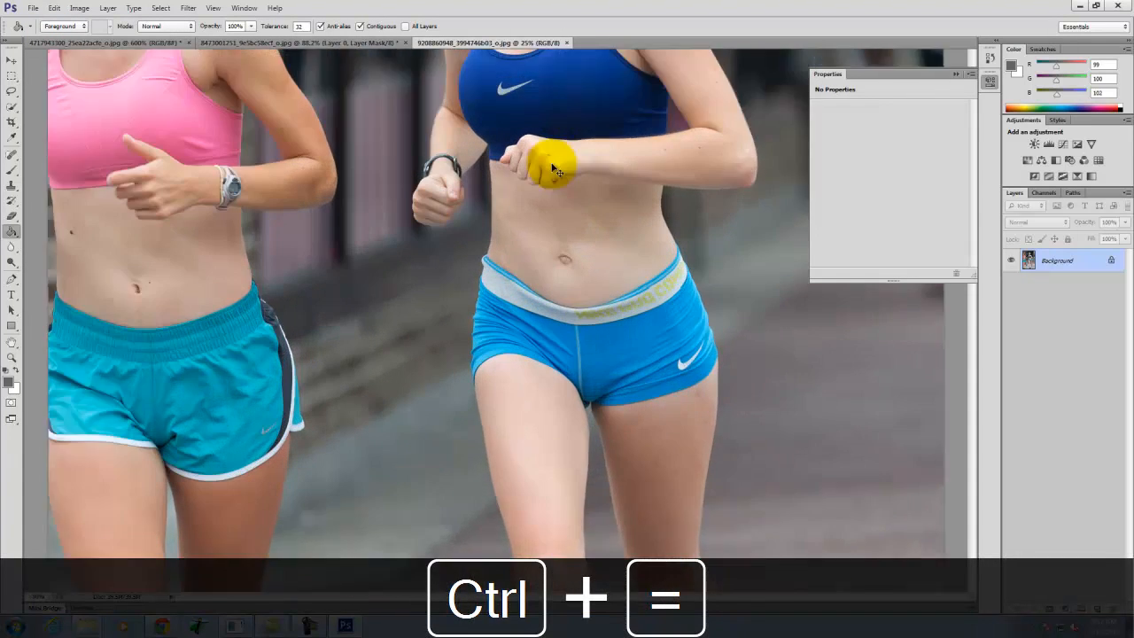
key("space")
left_click_drag(564, 91, 314, 539)
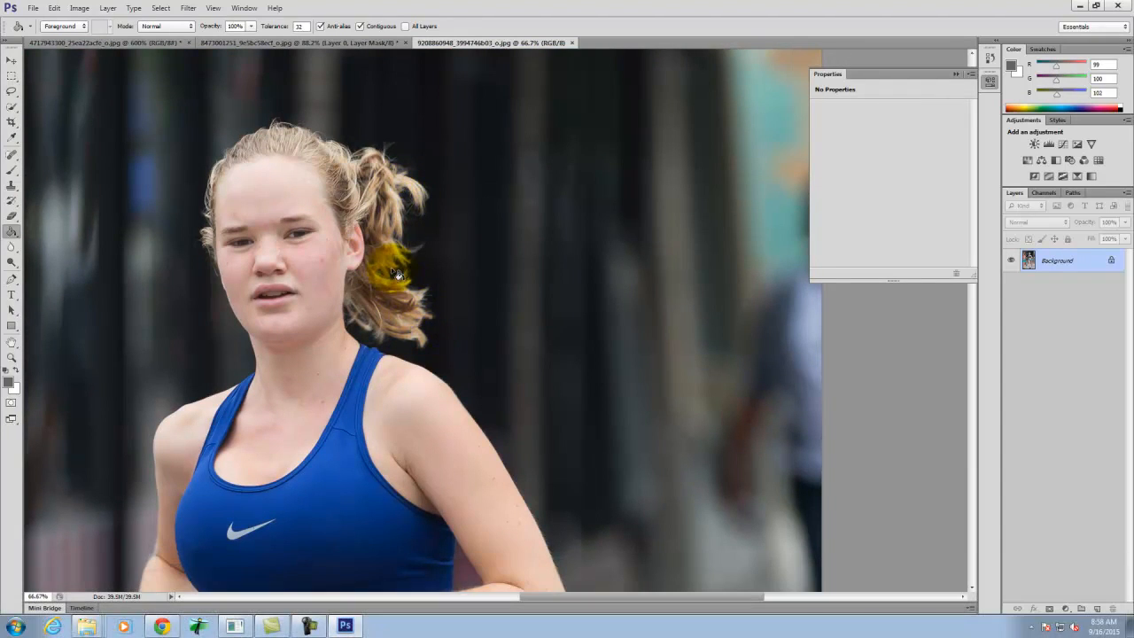
key("ctrl+equal")
left_click_drag(395, 275, 589, 248)
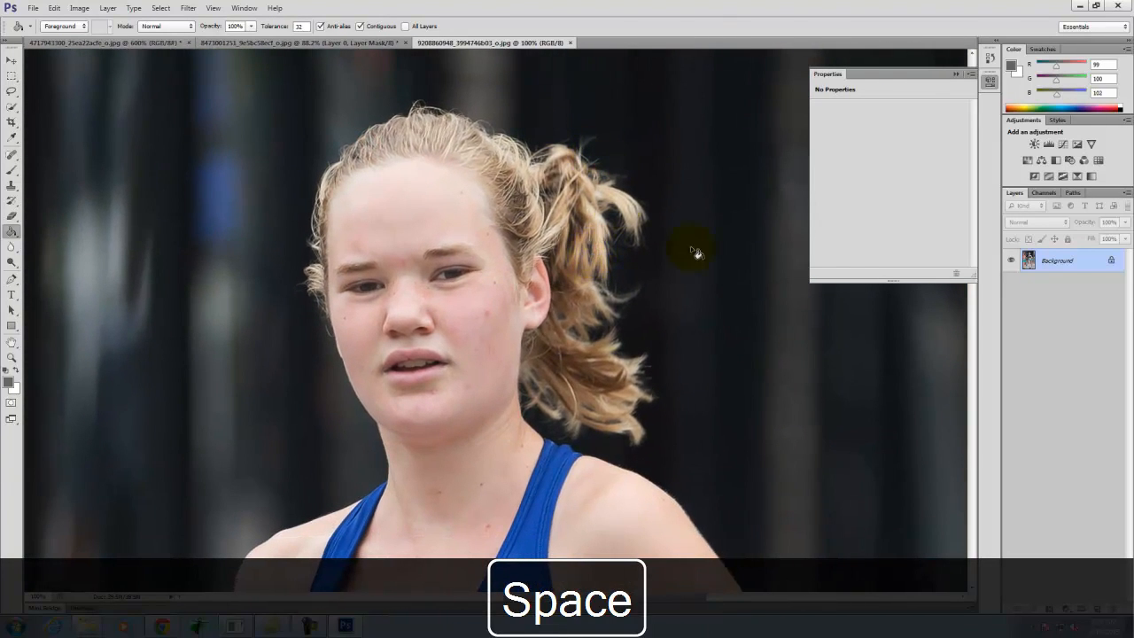
left_click_drag(611, 195, 611, 195)
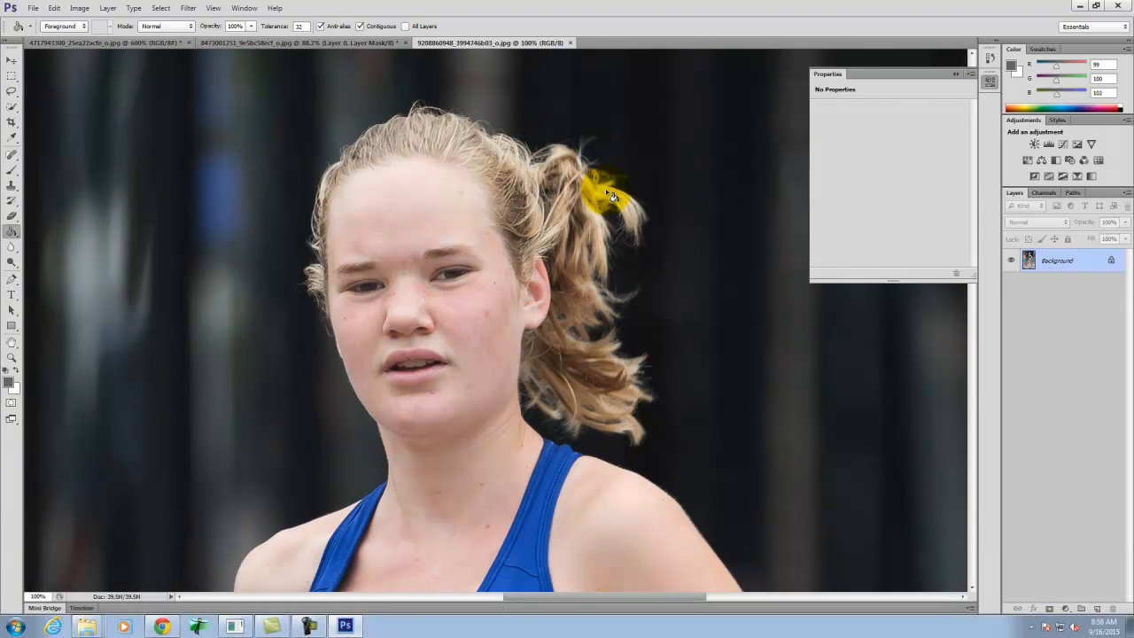
- Try to erase the dark background between the runner's loose ponytail strands with a small Eraser brush
left_click(11, 218)
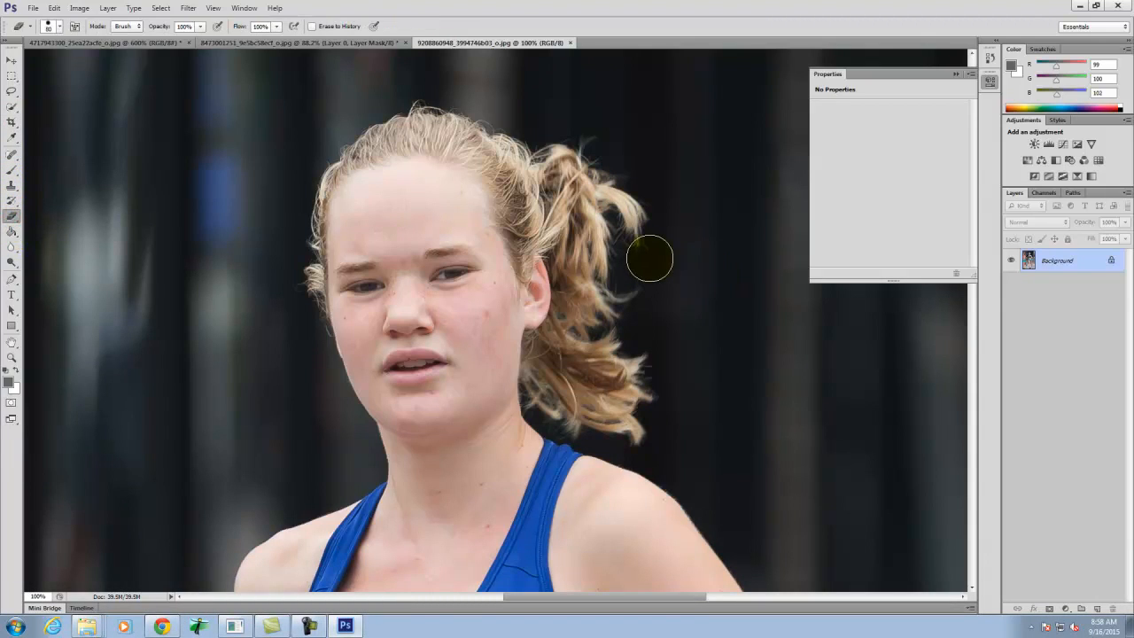
key("ctrl+equal")
key("ctrl+equal")
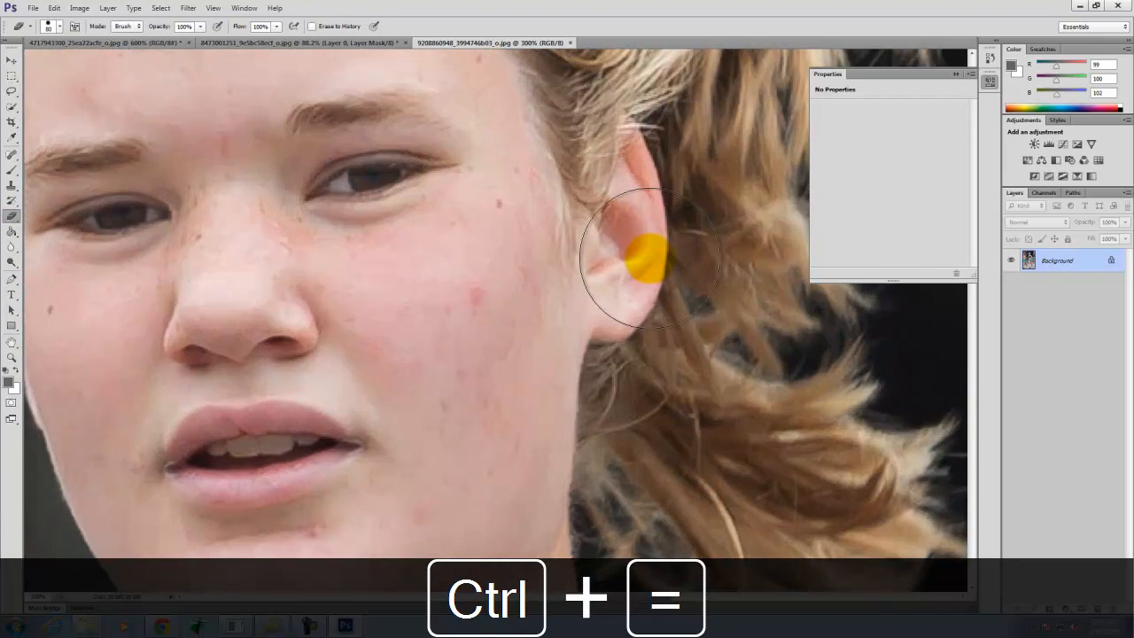
key("space")
left_click_drag(638, 225, 170, 400)
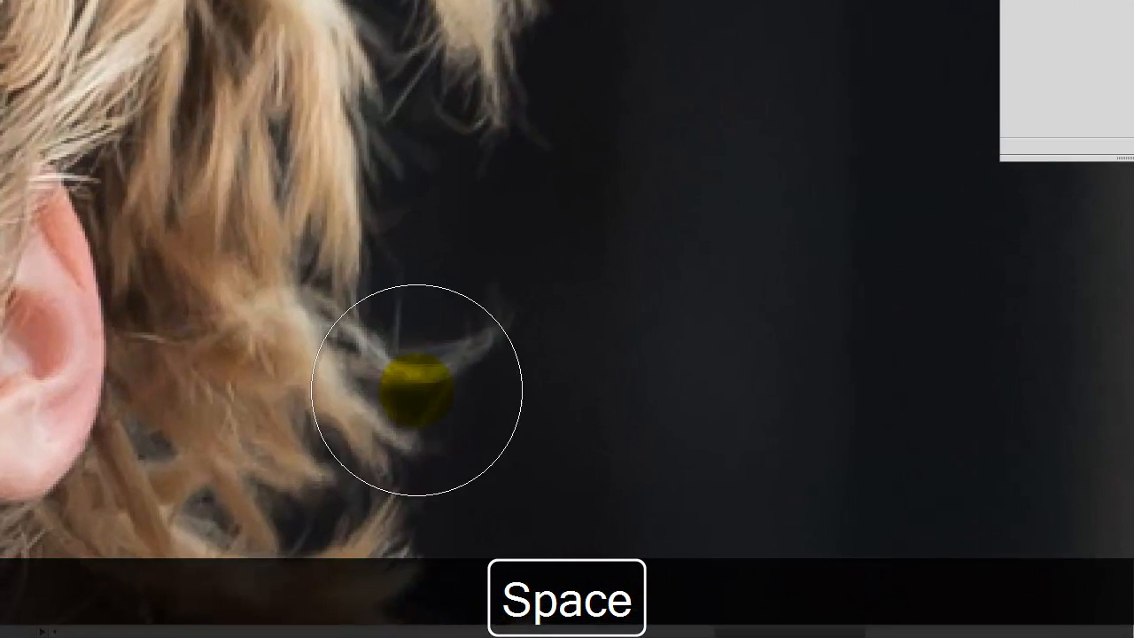
key("bracketleft")
key("bracketleft")
key("bracketleft")
key("bracketleft")
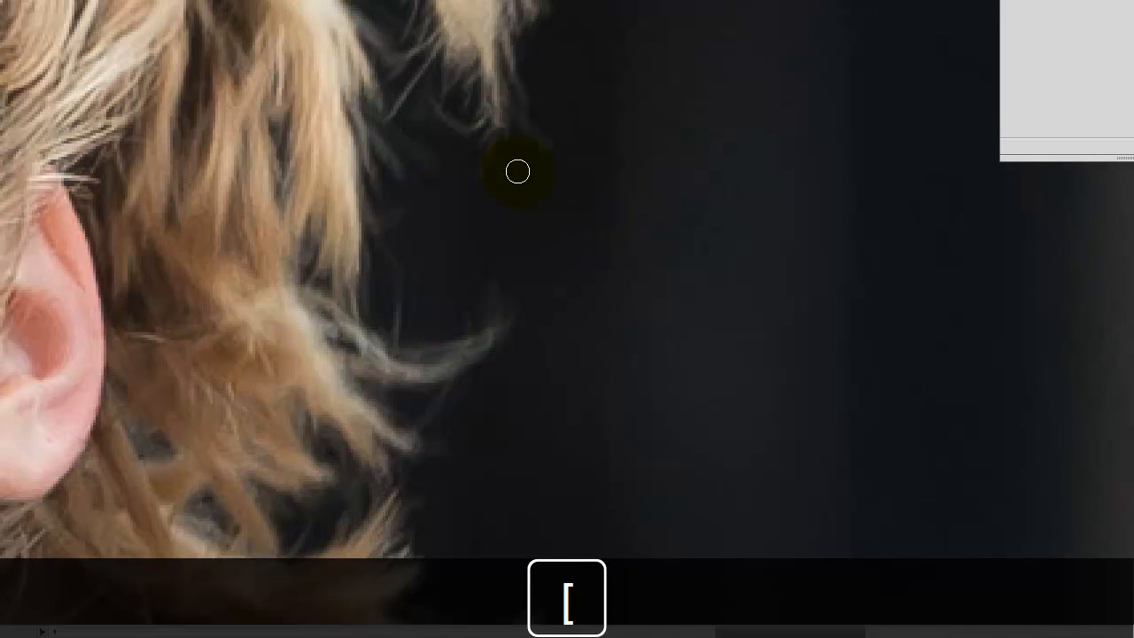
left_click_drag(435, 130, 470, 146)
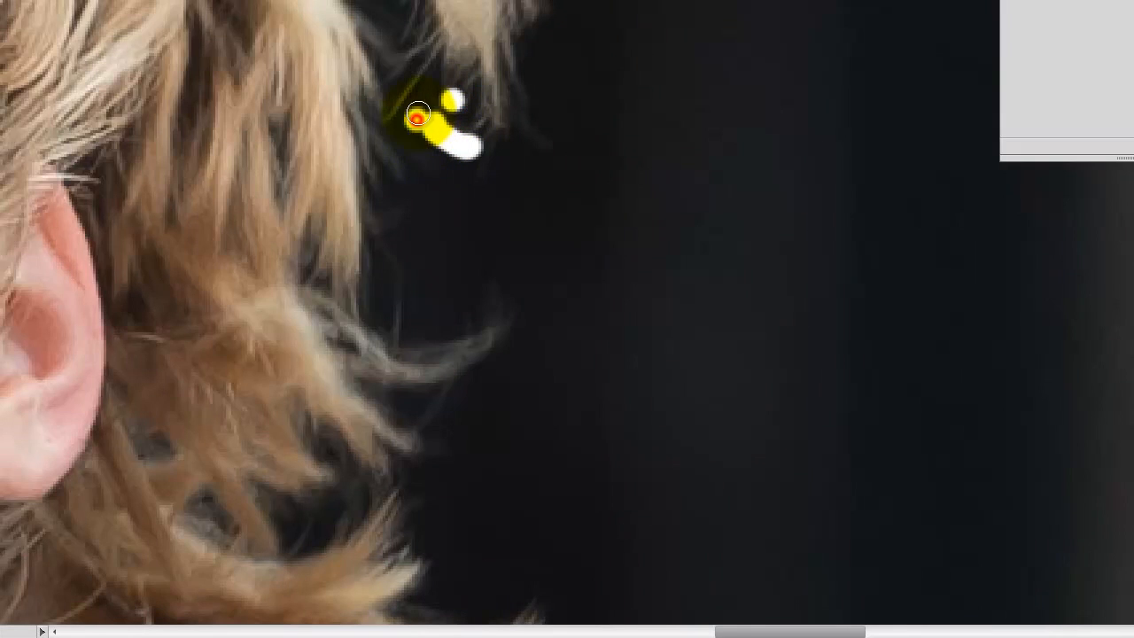
key("bracketright")
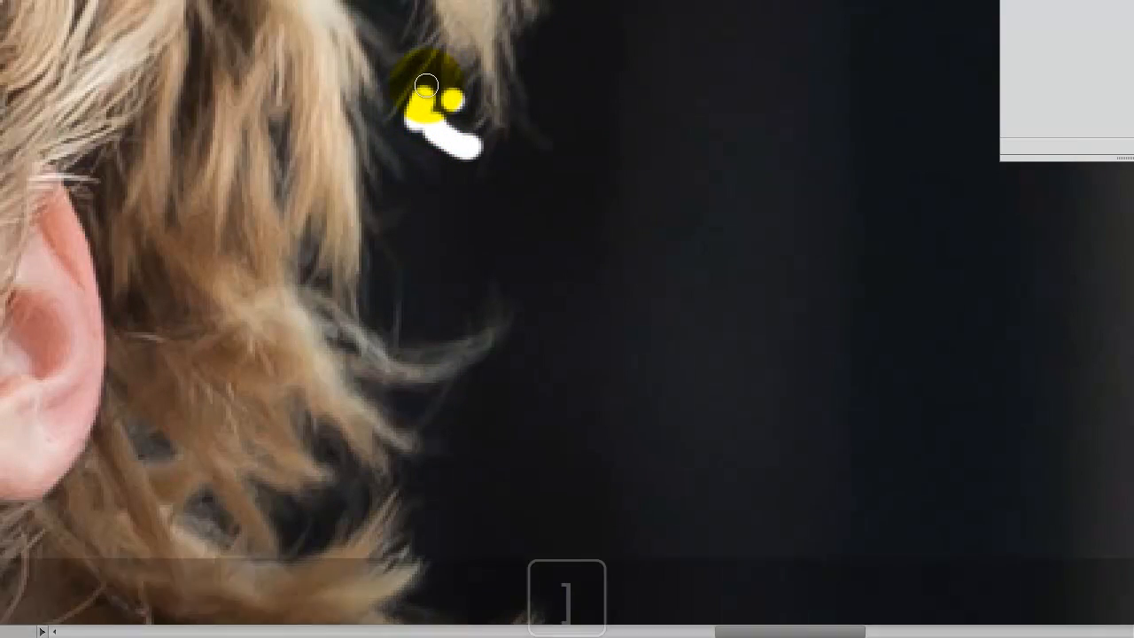
key("bracketright")
key("bracketleft")
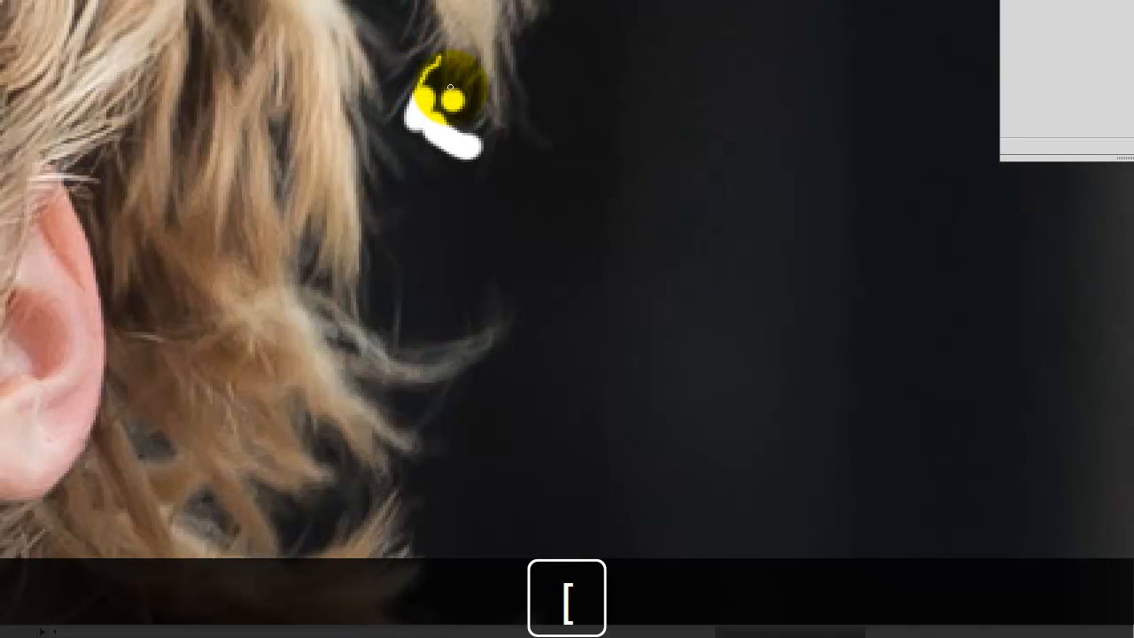
- Undo the eraser strokes between the runner's ponytail strands
key("ctrl+alt+z")
key("ctrl+alt+z")
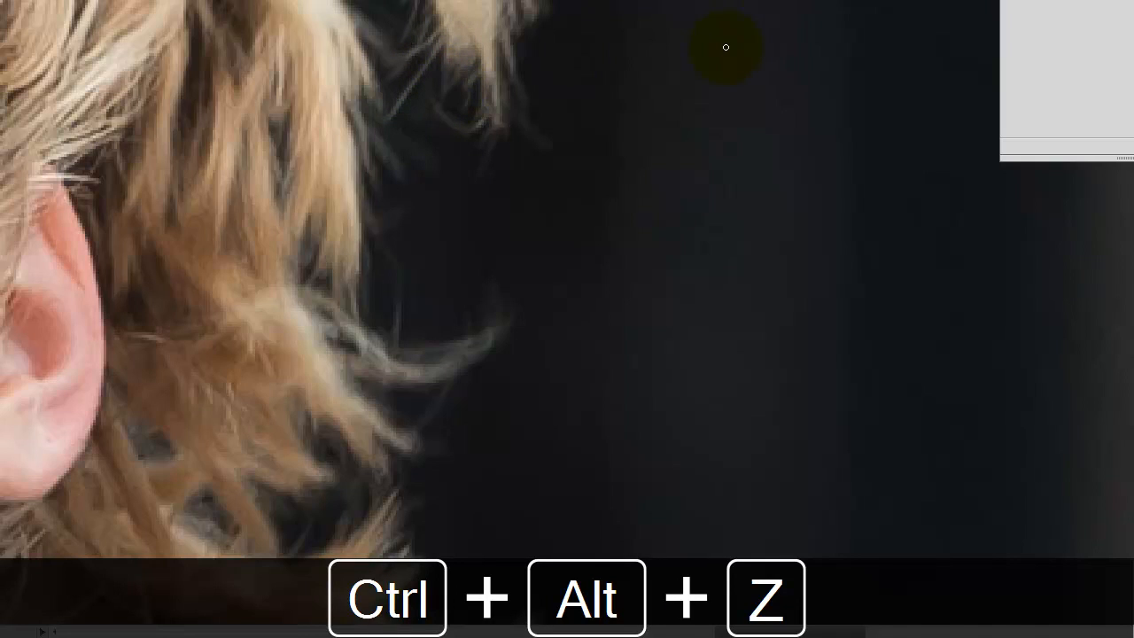
key("ctrl+minus")
key("ctrl+minus")
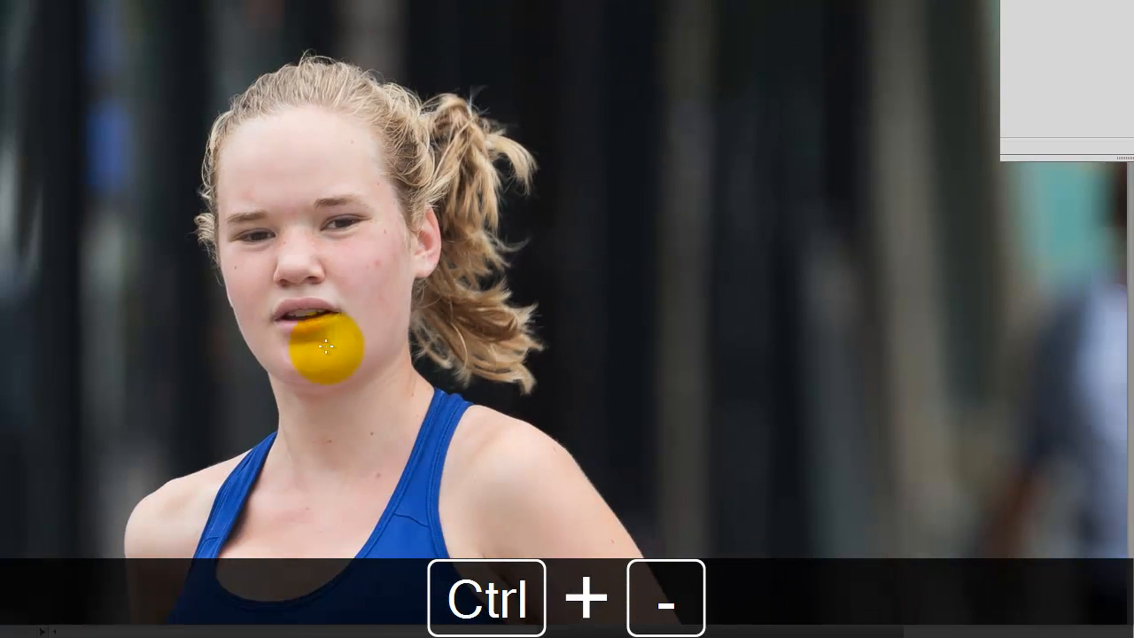
key("space")
left_click_drag(325, 347, 443, 264)
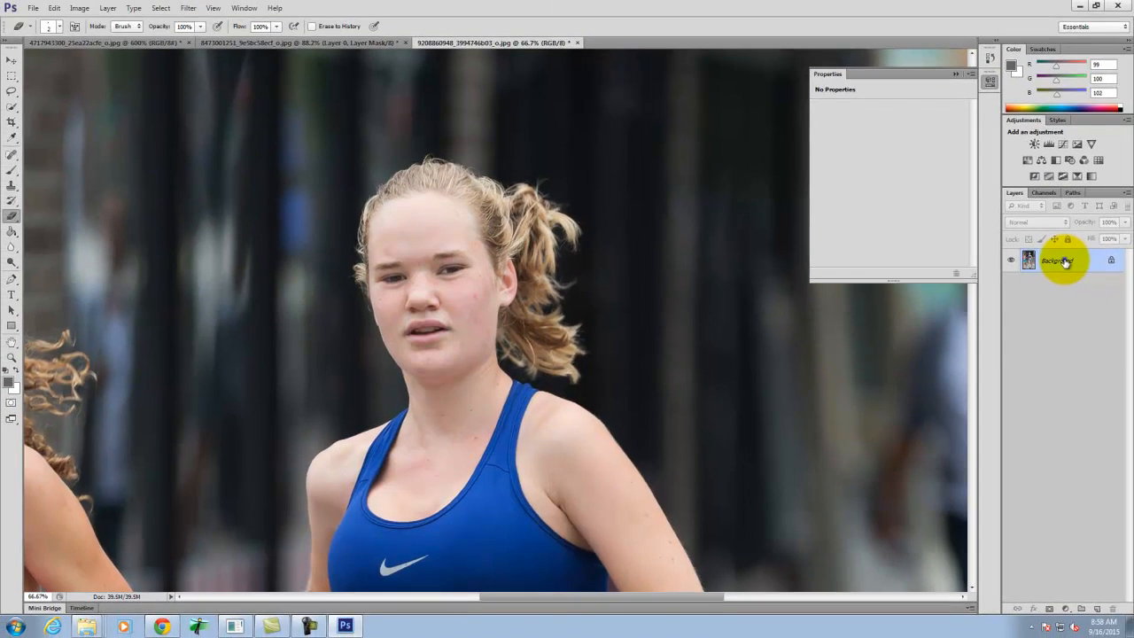
- Convert the locked background into an editable layer named Layer 0
right_click(1065, 262)
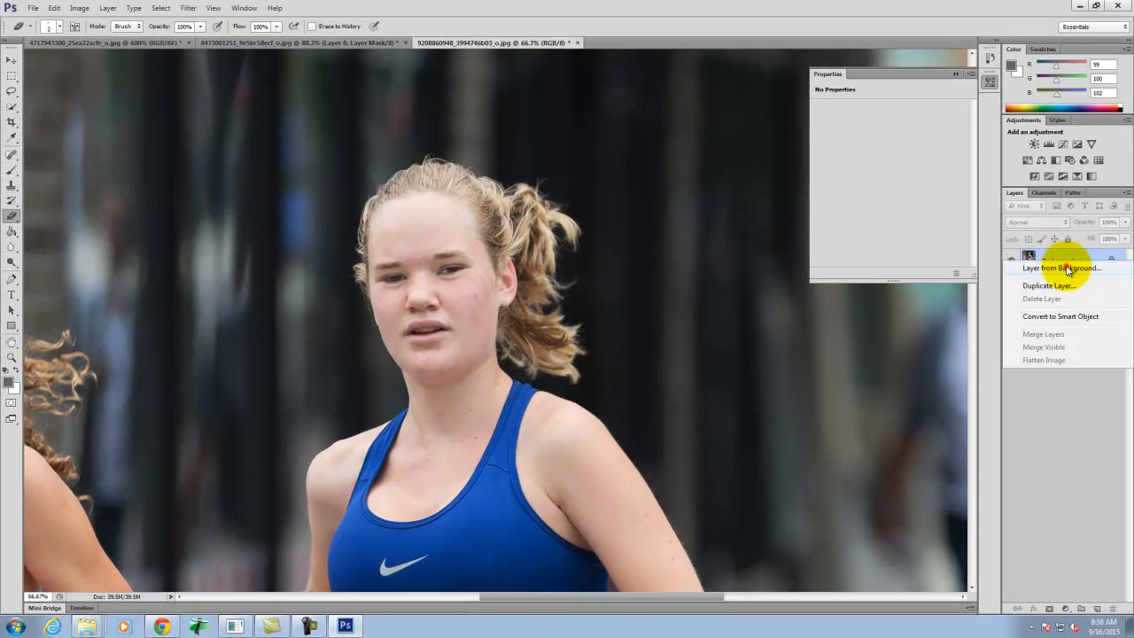
left_click(1067, 268)
left_click(581, 202)
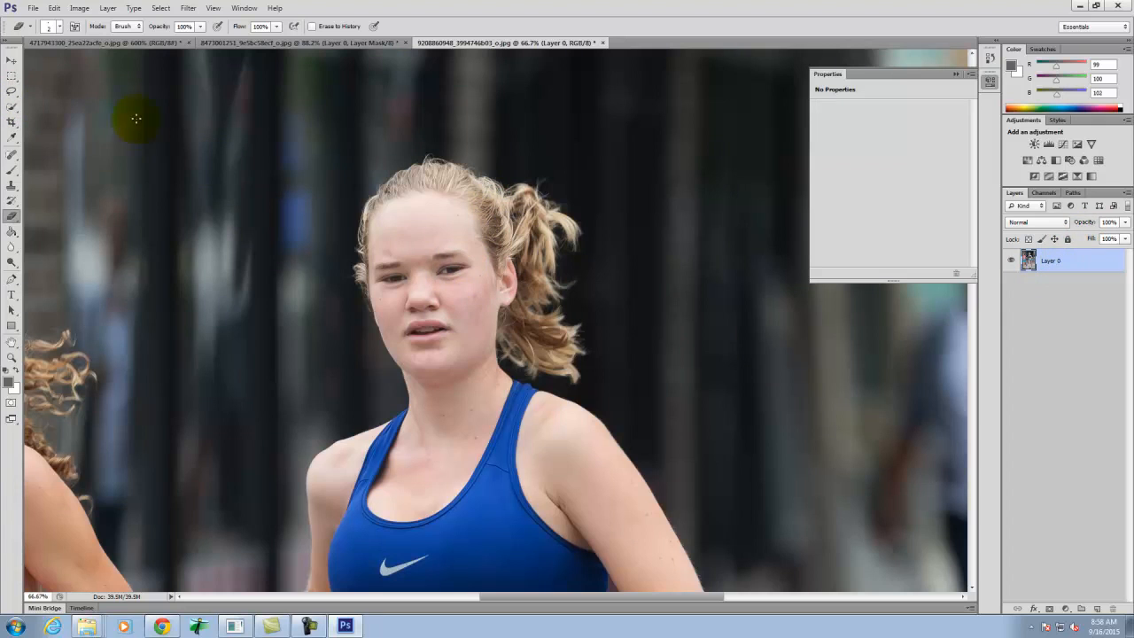
- Crop the photo closely around the runner in the blue top, leaving out the runner in pink
key("ctrl+0")
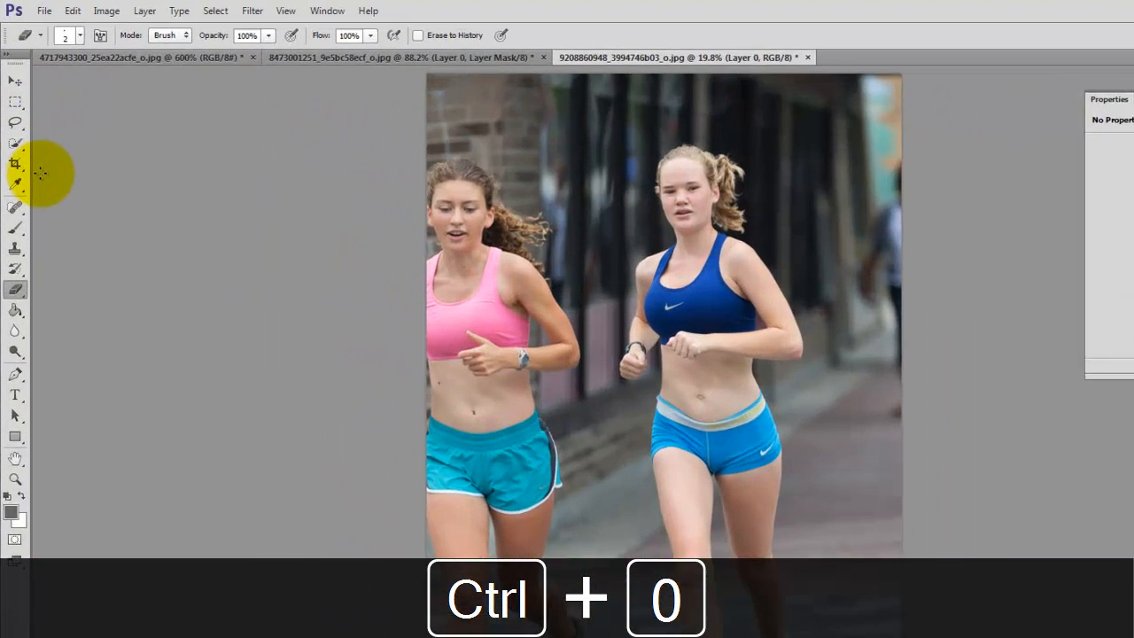
left_click(15, 163)
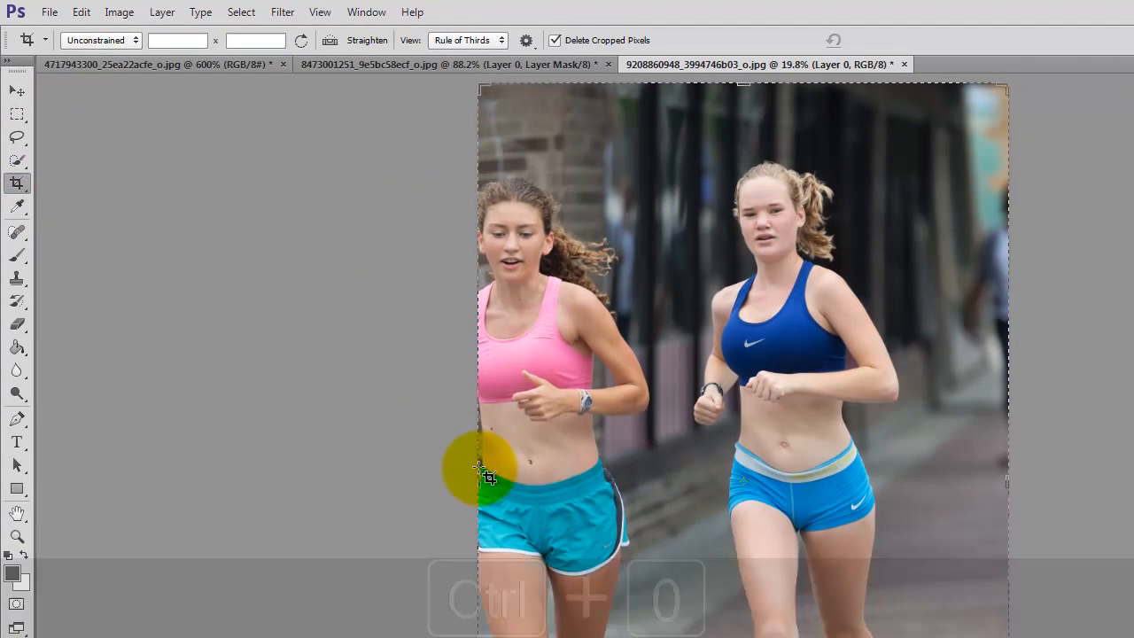
left_click_drag(475, 469, 585, 464)
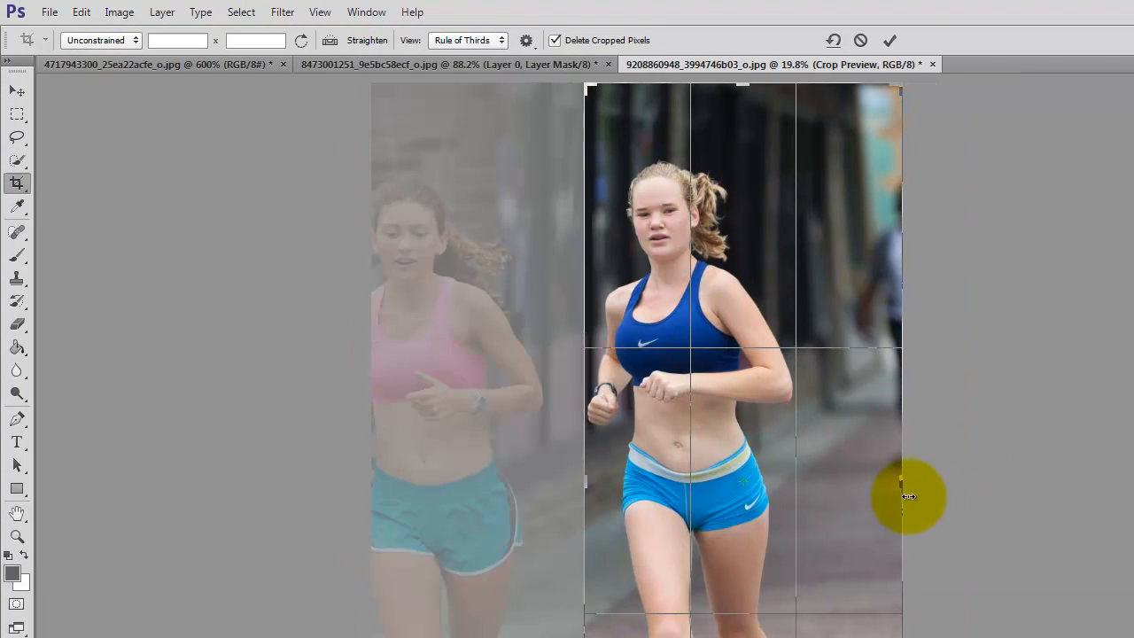
left_click_drag(901, 485, 850, 487)
left_click_drag(747, 86, 744, 127)
key("Return")
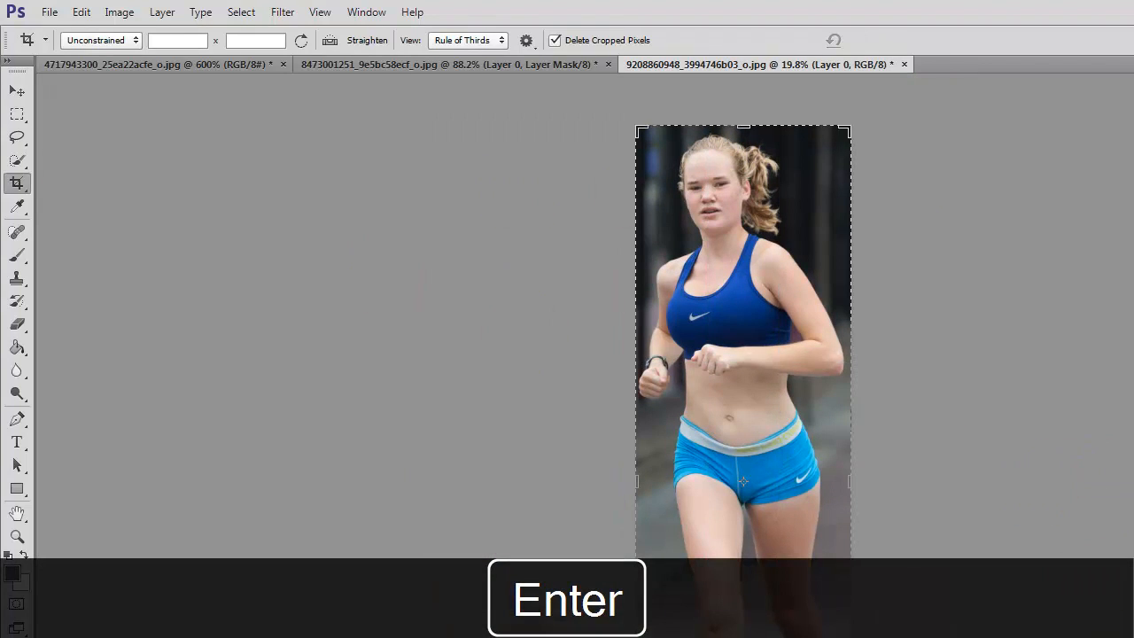
- Examine the cropped runner up close, from the waist up to the fine hair edges and ponytail
left_click(14, 93)
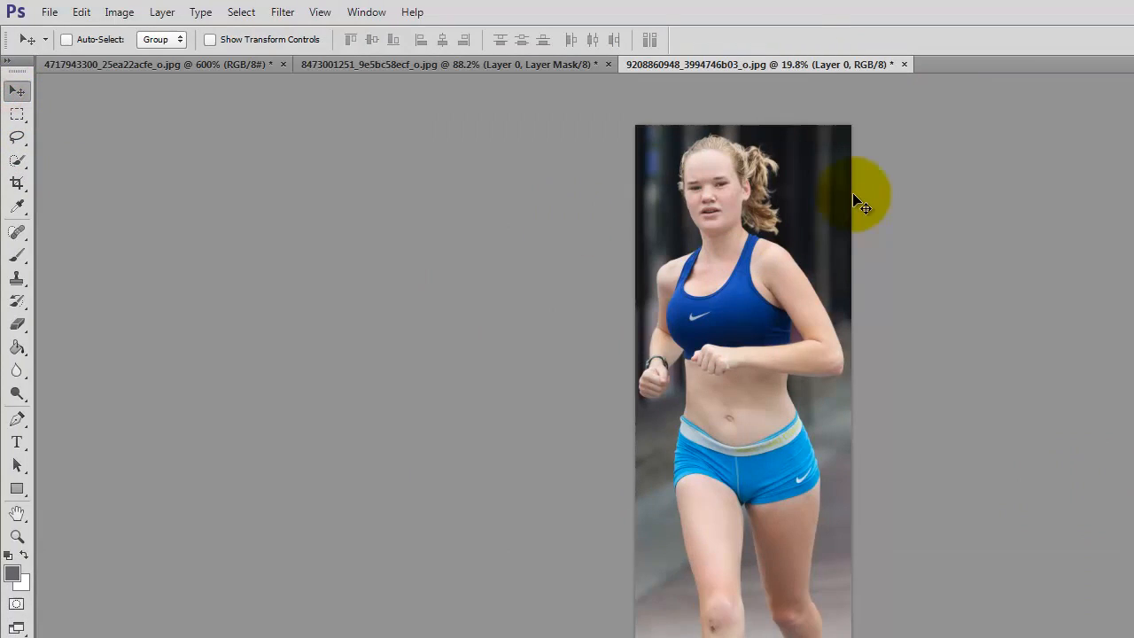
key("ctrl+equal")
key("ctrl+equal")
key("ctrl+equal")
key("ctrl+equal")
key("ctrl+equal")
key("ctrl+equal")
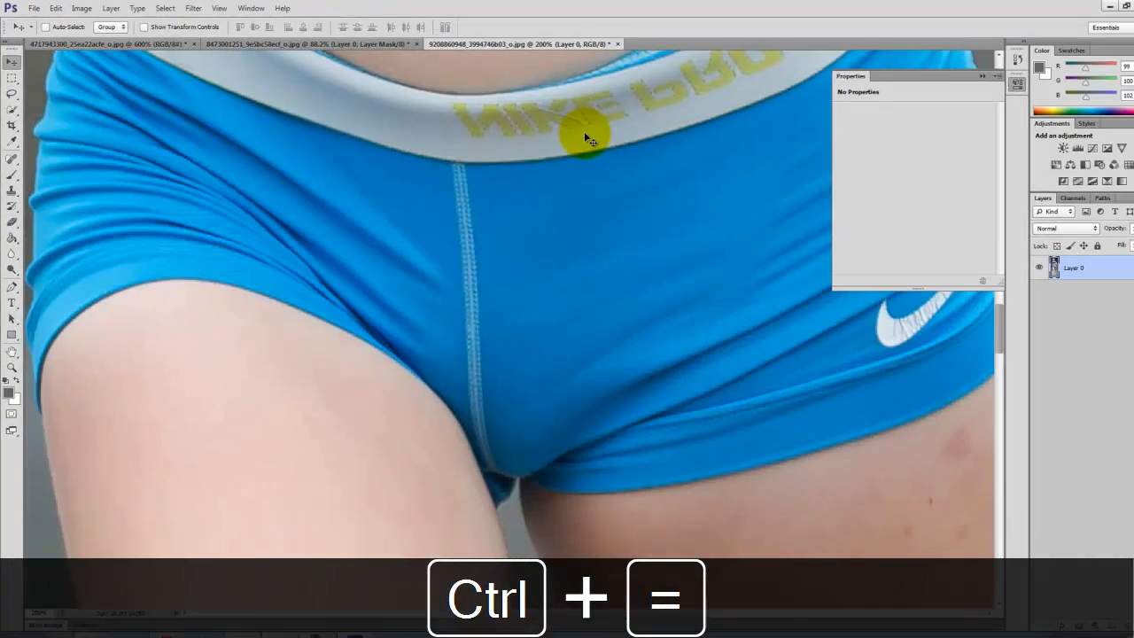
key("space")
left_click_drag(564, 127, 519, 606)
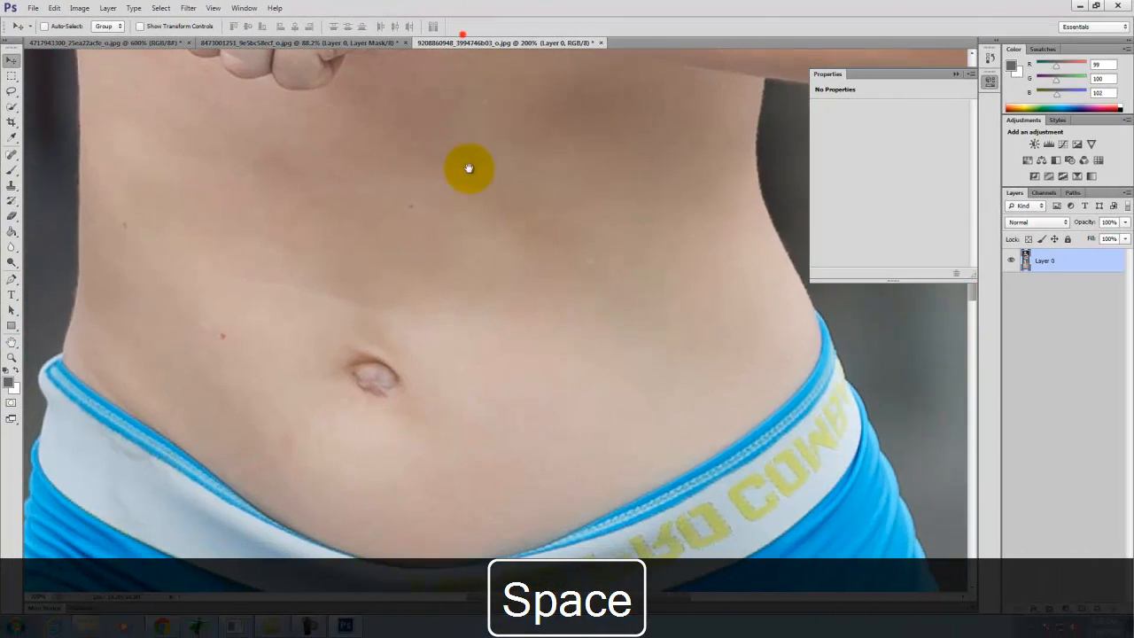
left_click_drag(485, 248, 489, 301)
left_click_drag(478, 190, 466, 567)
left_click_drag(456, 296, 500, 556)
left_click_drag(477, 312, 499, 580)
key("space")
left_click_drag(499, 373, 521, 508)
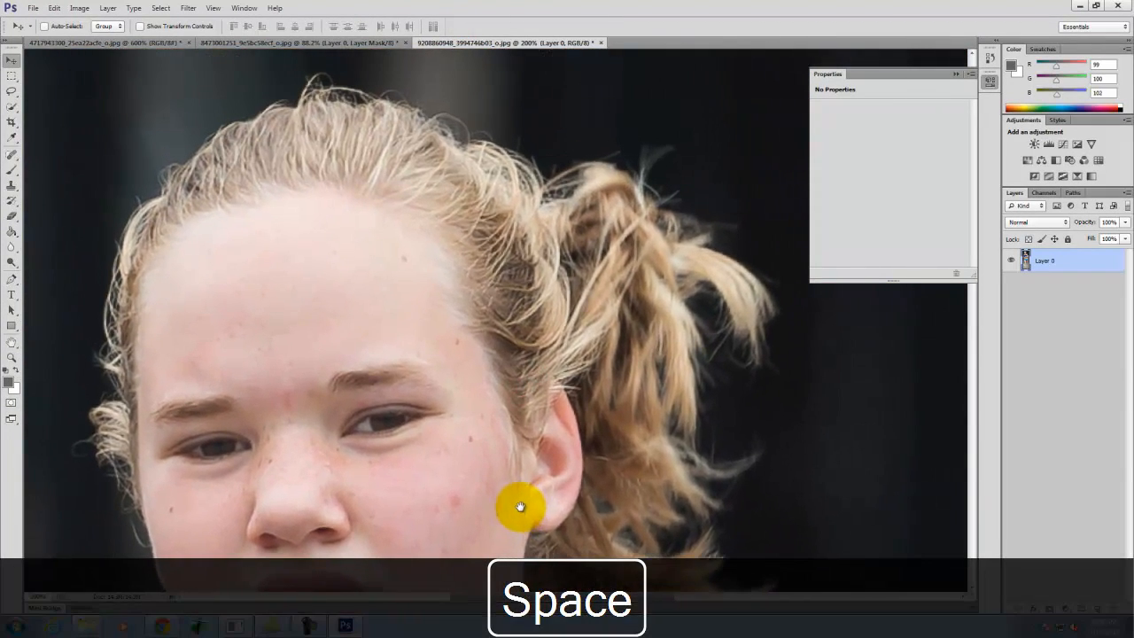
key("ctrl+minus")
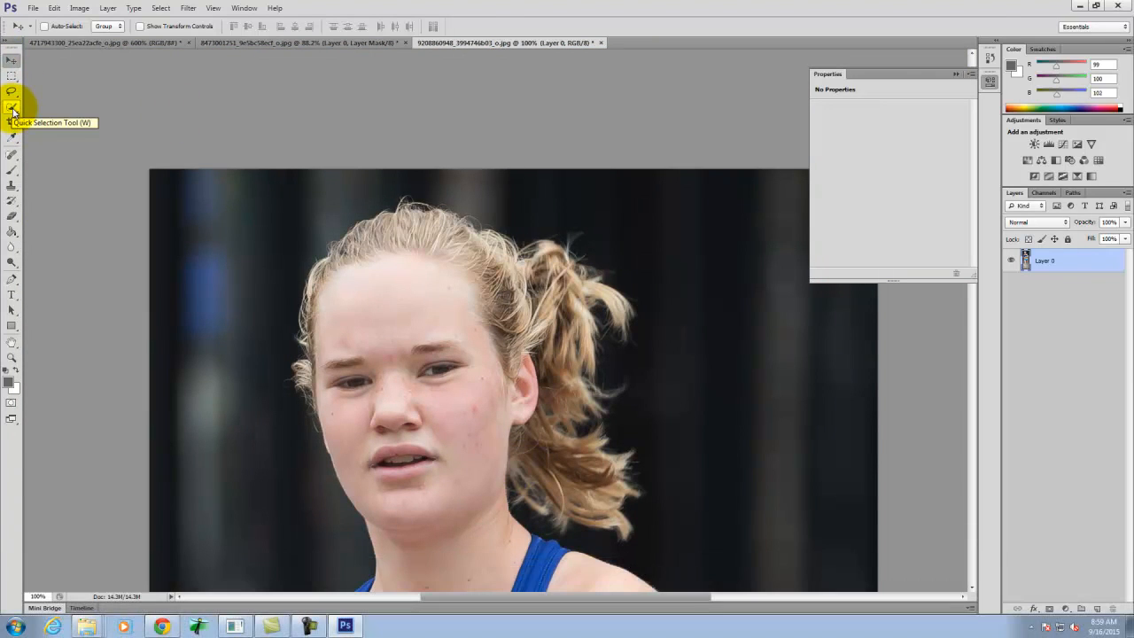
- Select the dark background around the runner's head and shoulders with the Quick Selection tool at brush size 125
left_click(13, 108)
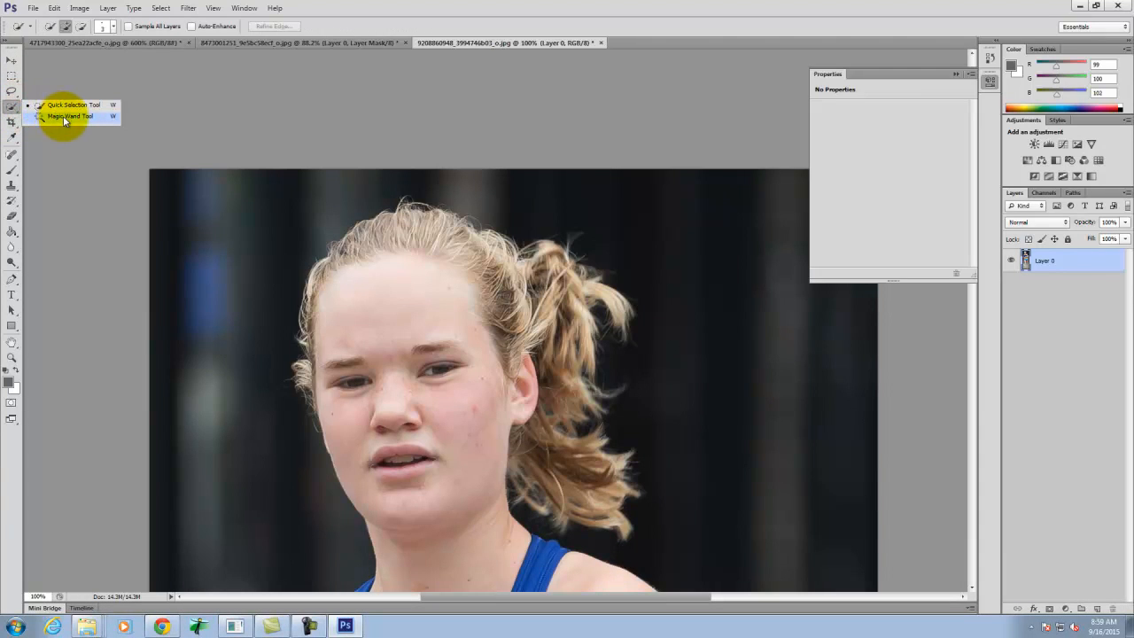
left_click(49, 105)
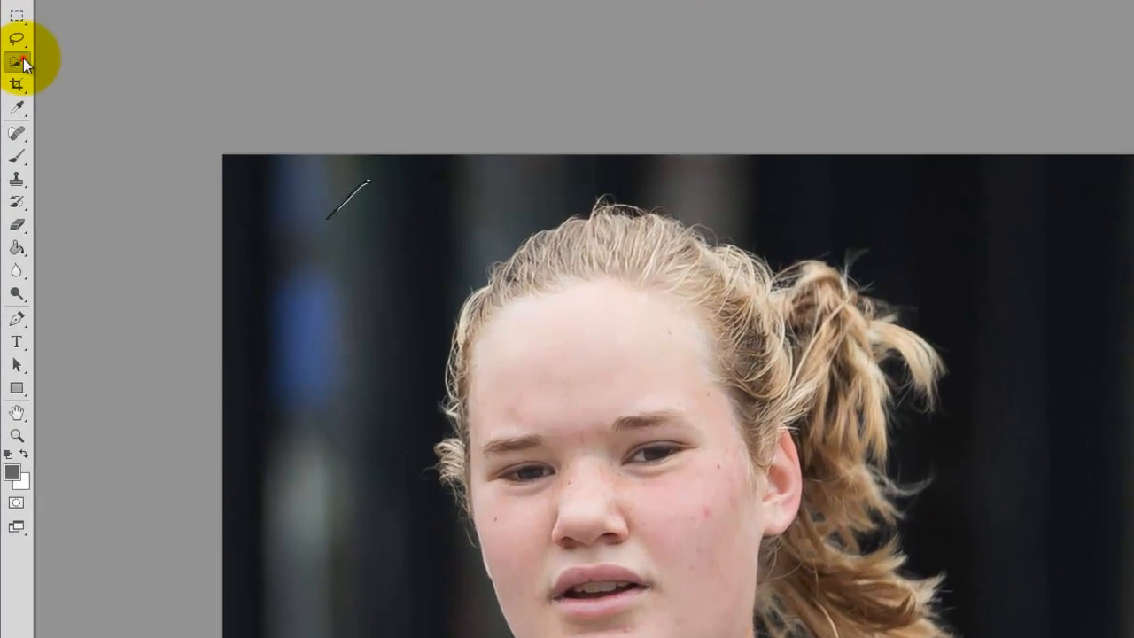
left_click(11, 107)
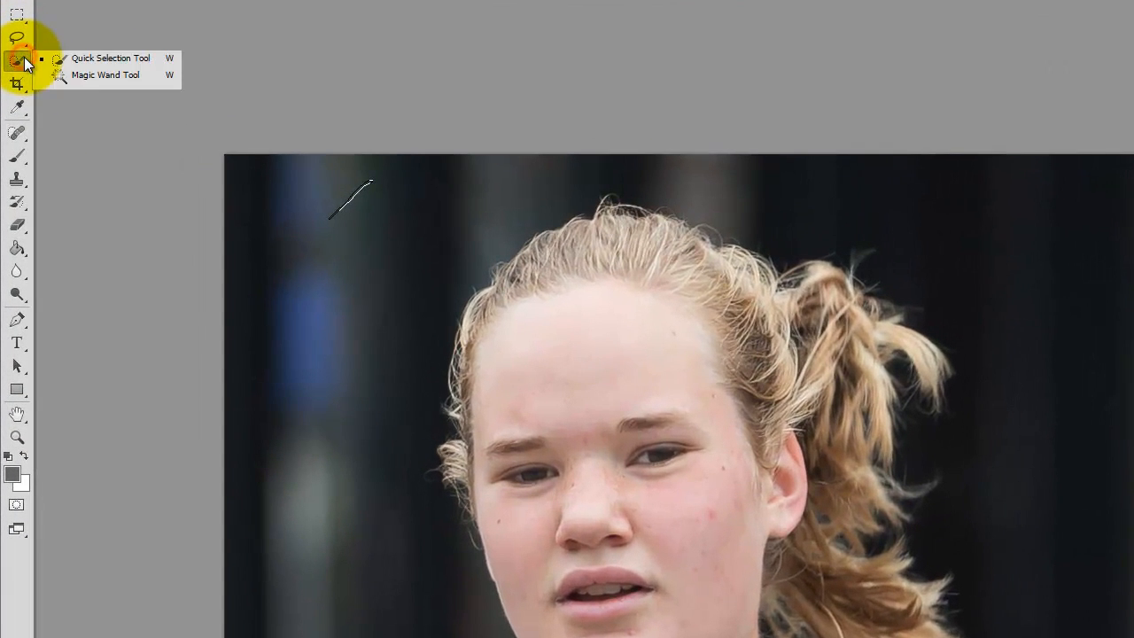
left_click(97, 57)
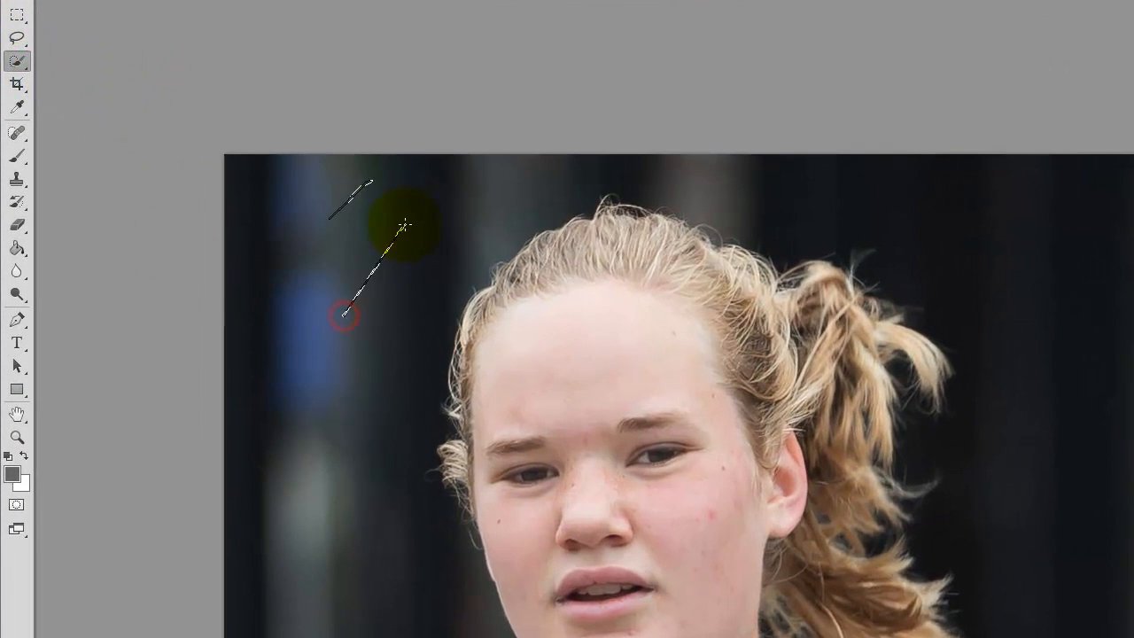
key("bracketright")
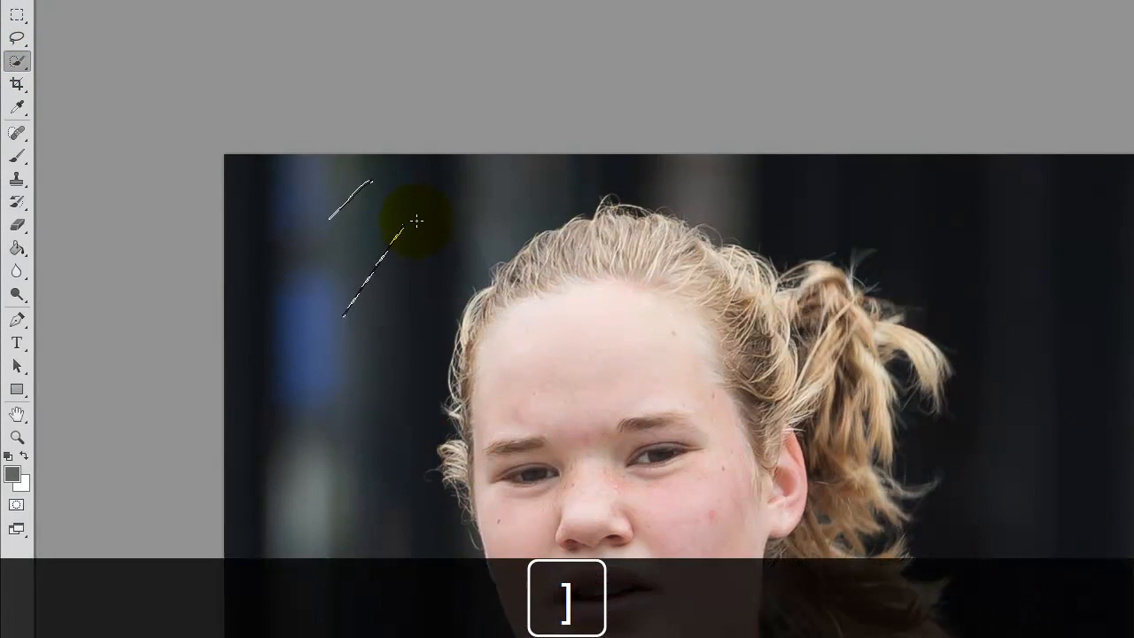
left_click_drag(354, 280, 398, 195)
left_click_drag(819, 161, 721, 172)
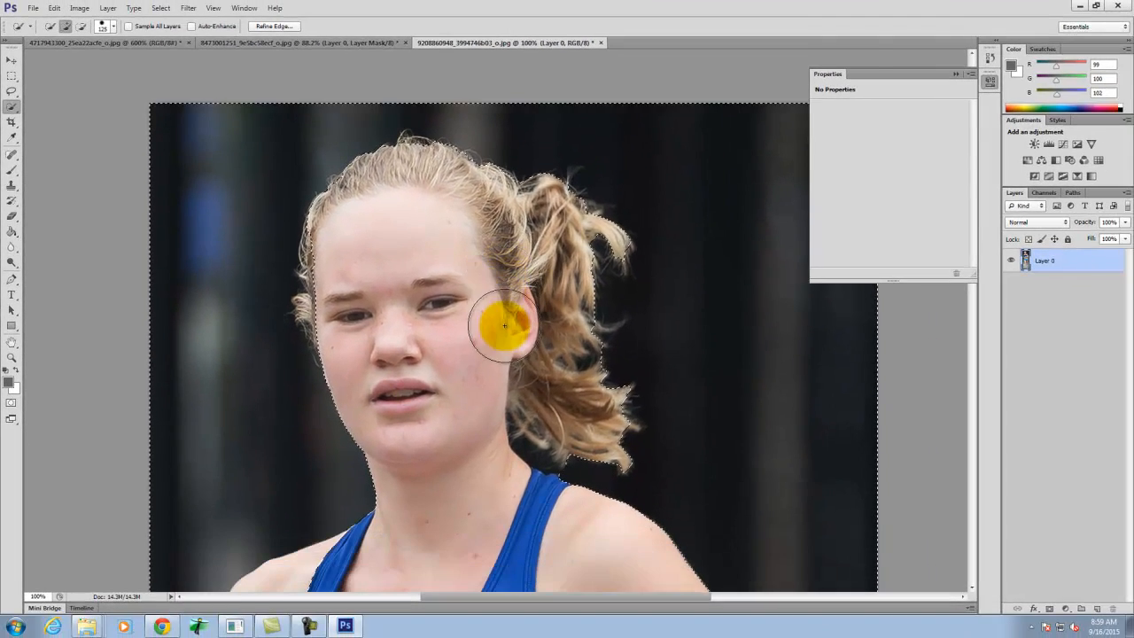
- Extend the background selection down along the runner's bent arm, hip and rear leg to the pavement around the shoes
scroll(567, 301, "down", 1)
key("space")
left_click_drag(754, 425, 575, 190)
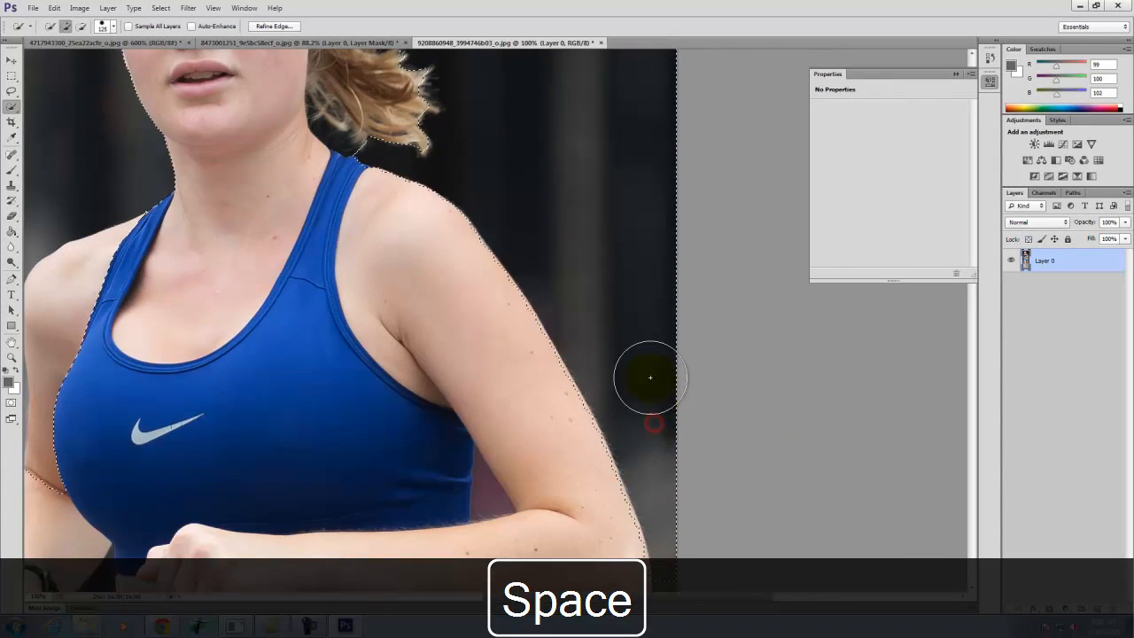
key("space")
left_click_drag(665, 410, 620, 212)
left_click_drag(543, 242, 461, 257)
mouse_move(564, 449)
left_mouse_down()
mouse_move(603, 347)
mouse_move(547, 245)
mouse_move(538, 387)
mouse_move(555, 458)
mouse_move(552, 349)
left_mouse_up()
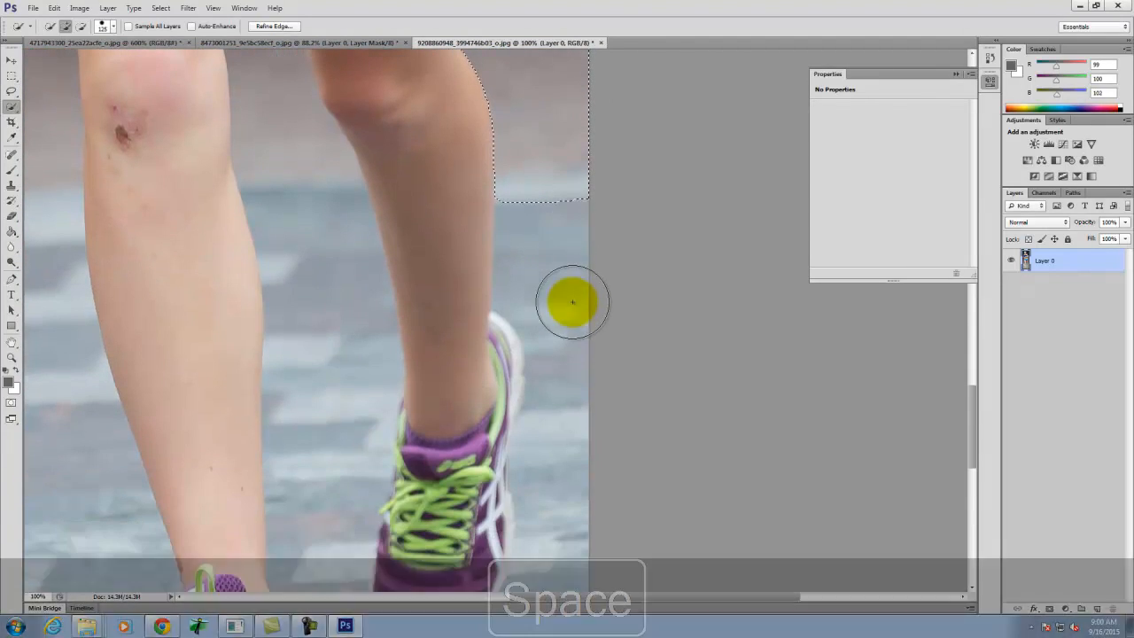
key("space")
mouse_move(534, 286)
left_mouse_down()
mouse_move(564, 239)
mouse_move(568, 204)
left_mouse_up()
mouse_move(572, 117)
left_mouse_down()
mouse_move(601, 305)
mouse_move(586, 514)
mouse_move(561, 554)
mouse_move(486, 578)
left_mouse_up()
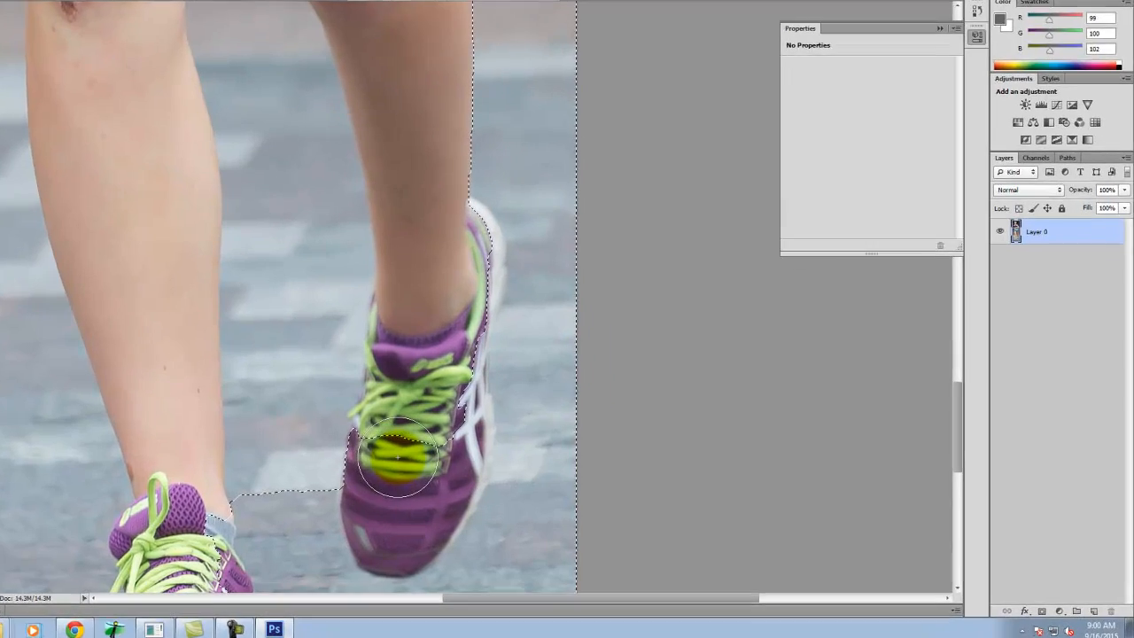
- Reduce the Quick Selection brush to 60 and subtract the raised purple shoe and its white sole from the background selection
key("bracketleft")
key("bracketleft")
mouse_move(126, 404)
left_mouse_down()
mouse_move(102, 360)
mouse_move(72, 459)
mouse_move(84, 511)
mouse_move(116, 537)
mouse_move(152, 538)
mouse_move(98, 541)
mouse_move(124, 547)
mouse_move(189, 478)
mouse_move(218, 384)
mouse_move(218, 261)
mouse_move(245, 127)
mouse_move(241, 92)
mouse_move(213, 69)
left_mouse_up()
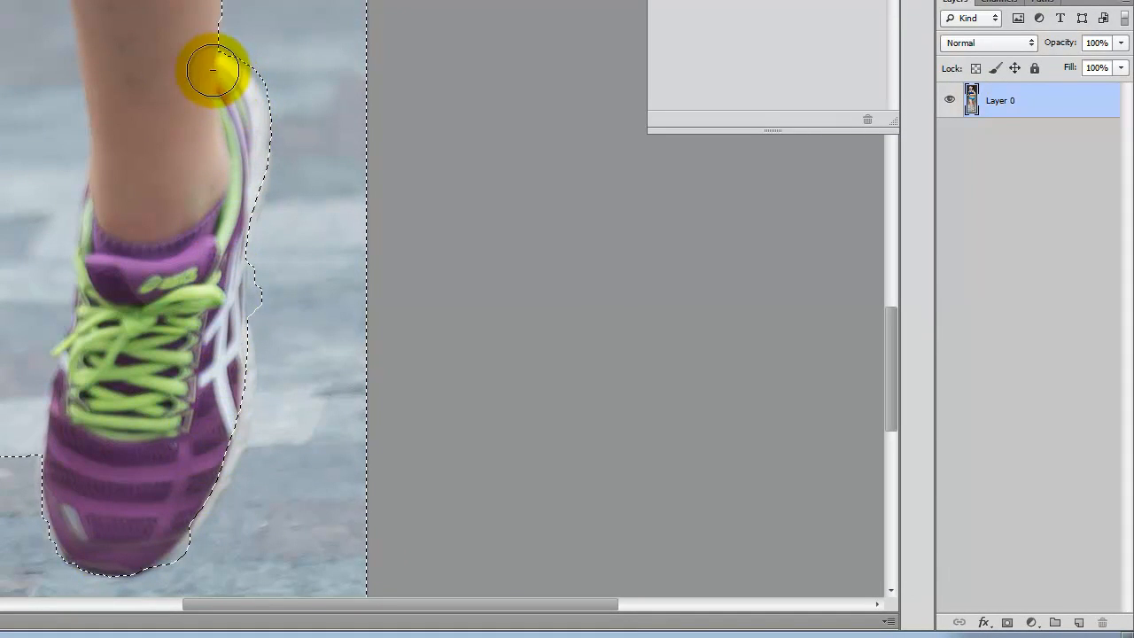
mouse_move(290, 245)
left_mouse_down()
mouse_move(273, 291)
mouse_move(289, 463)
left_mouse_up()
left_click_drag(226, 362, 230, 388)
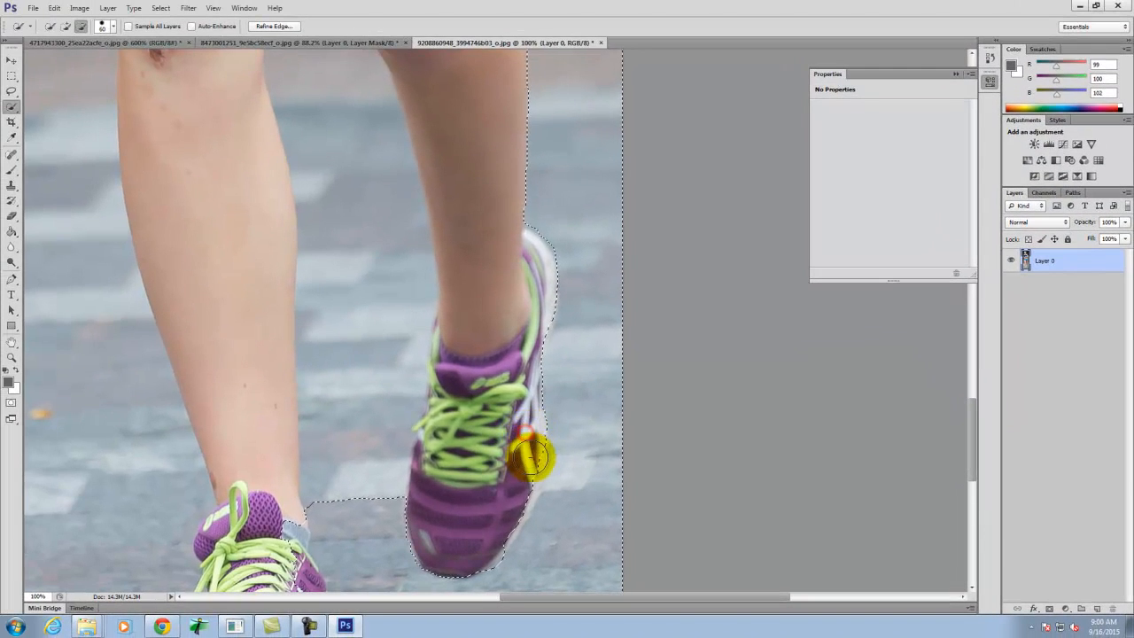
mouse_move(500, 530)
left_mouse_down()
mouse_move(481, 544)
mouse_move(451, 488)
left_mouse_up()
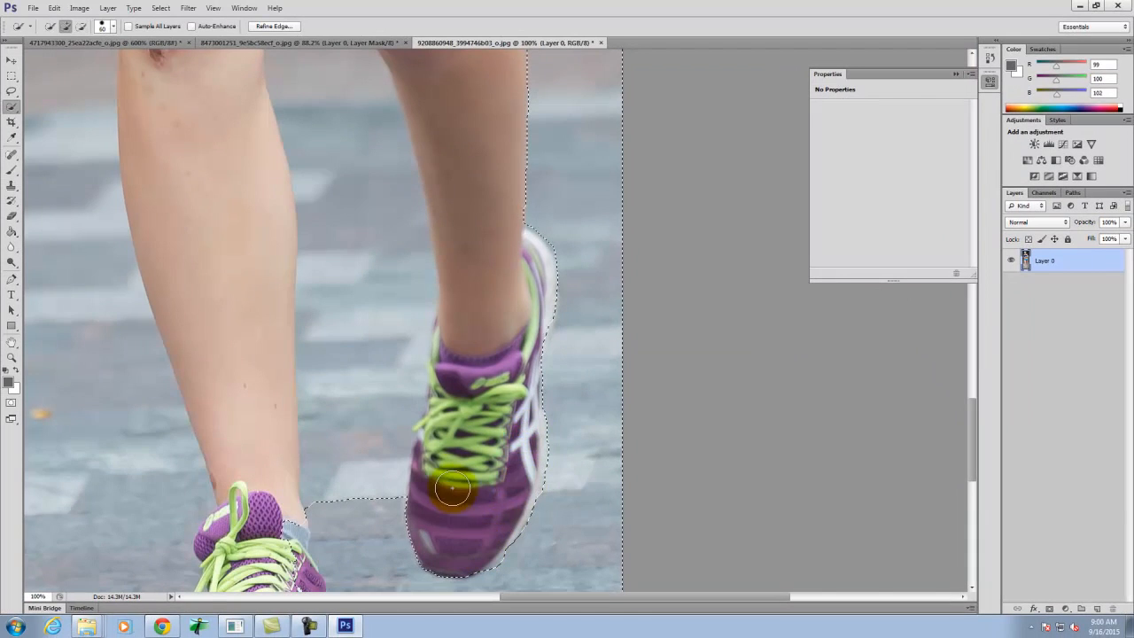
- Try to add the background gap between the runner's thighs to the selection with the size 60 brush
mouse_move(356, 458)
left_mouse_down()
mouse_move(352, 477)
mouse_move(366, 307)
mouse_move(358, 163)
mouse_move(368, 155)
mouse_move(500, 620)
left_mouse_up()
key("space")
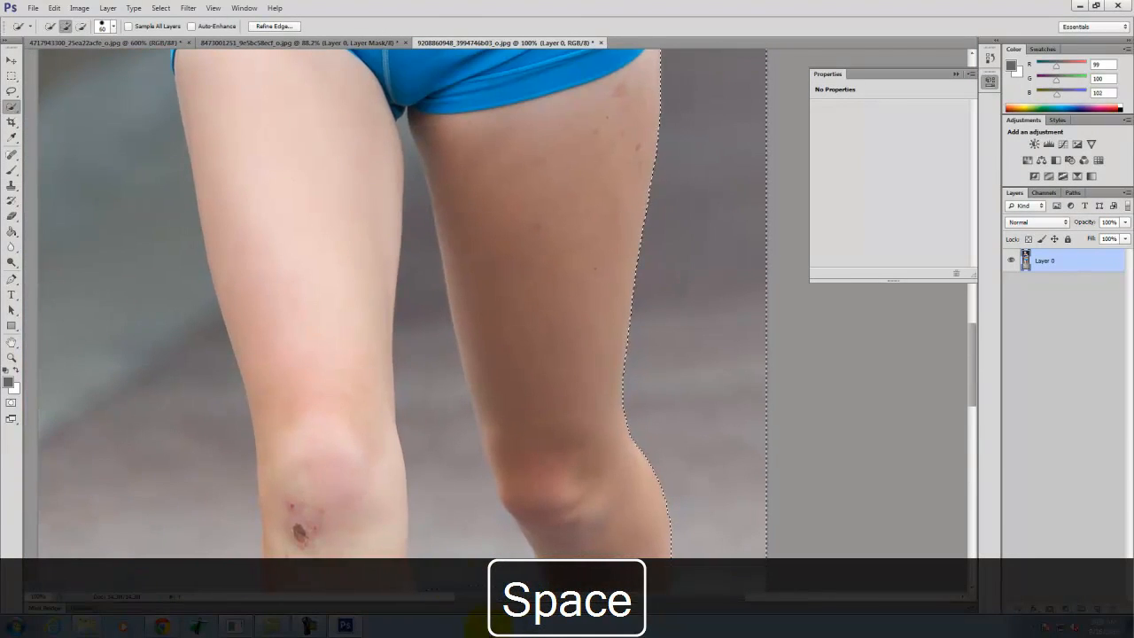
left_click_drag(464, 567, 425, 288)
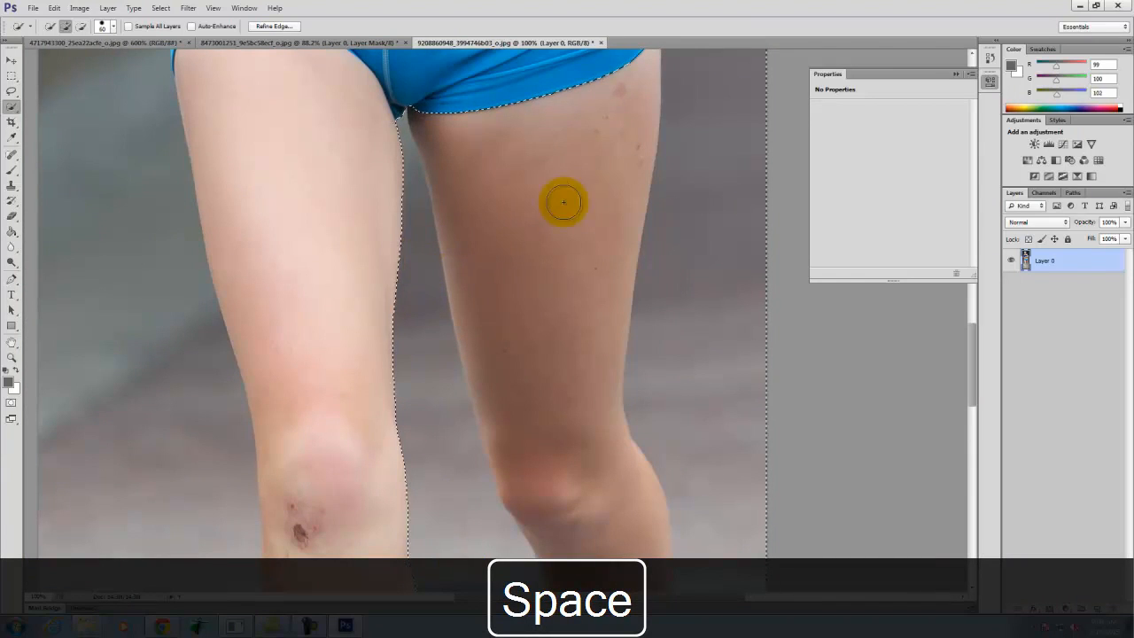
key("ctrl+z")
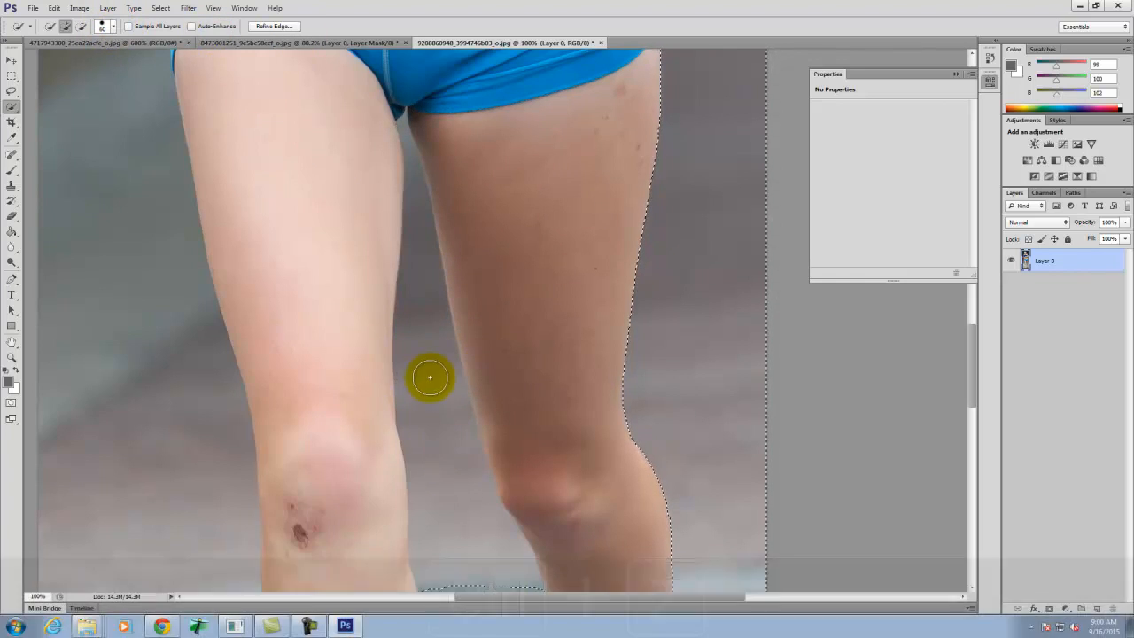
- Reduce the Quick Selection brush to 40 and add the background gap between the runner's legs to the selection
scroll(431, 377, "down", 2)
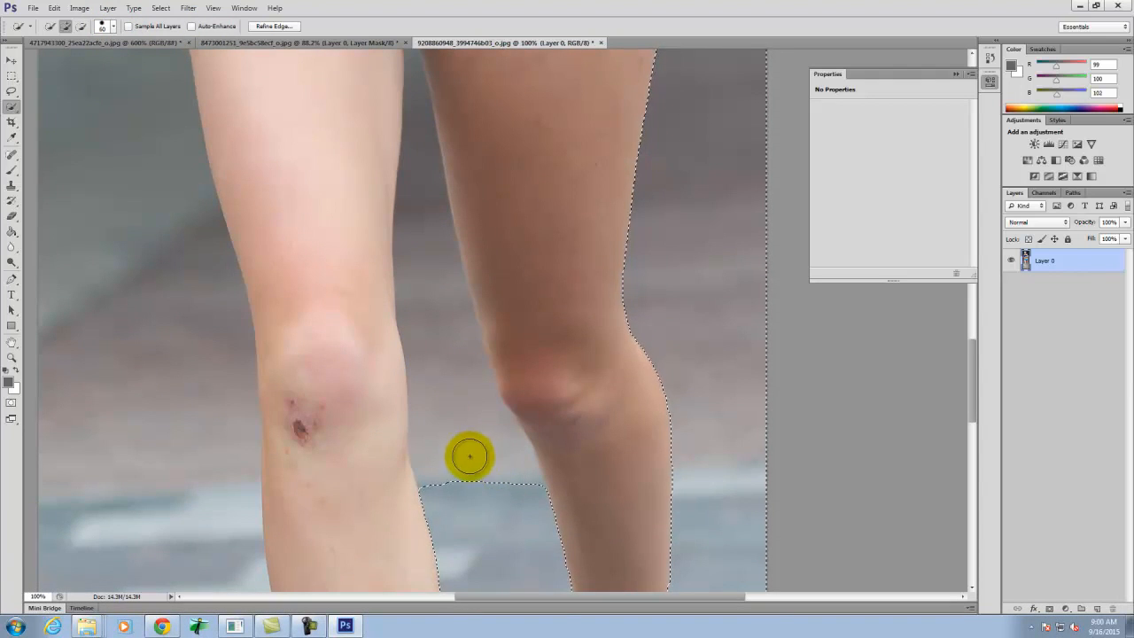
key("bracketleft")
key("bracketleft")
key("bracketleft")
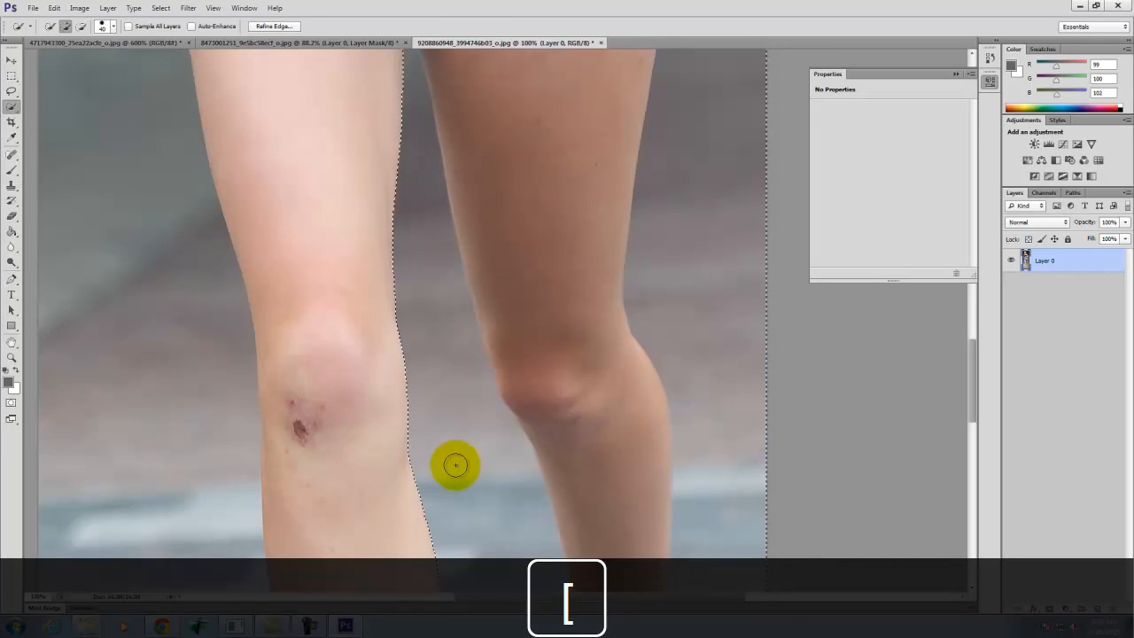
key("ctrl+z")
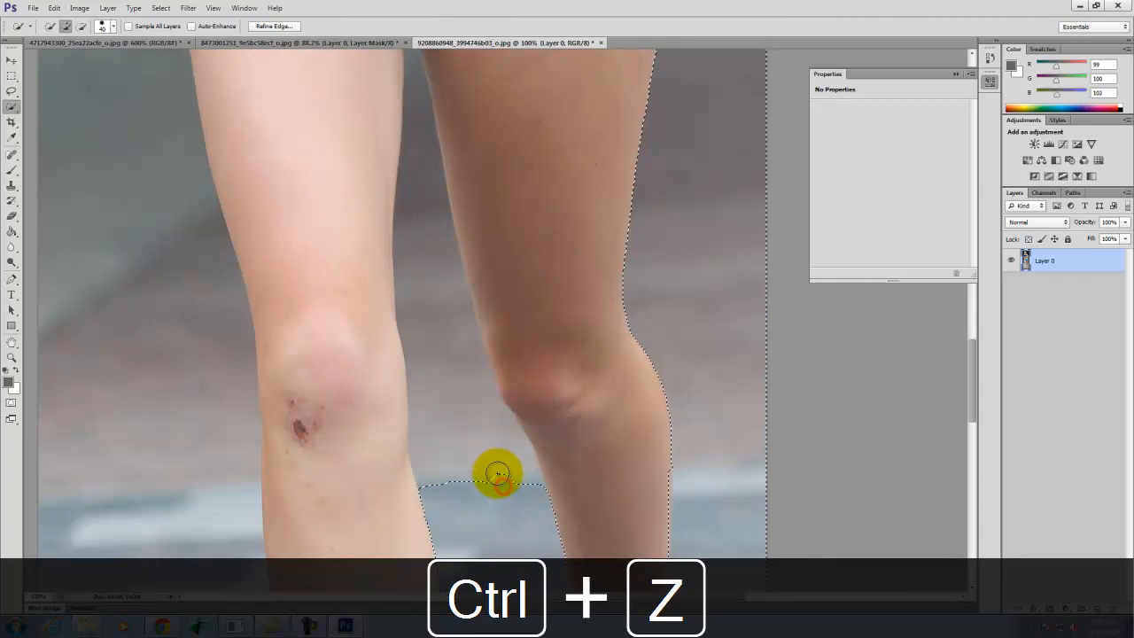
left_click_drag(490, 464, 508, 493)
- Subtract the runner's shaded rear leg from the background selection, from the hem of the shorts down past the knee
scroll(483, 398, "down", 3)
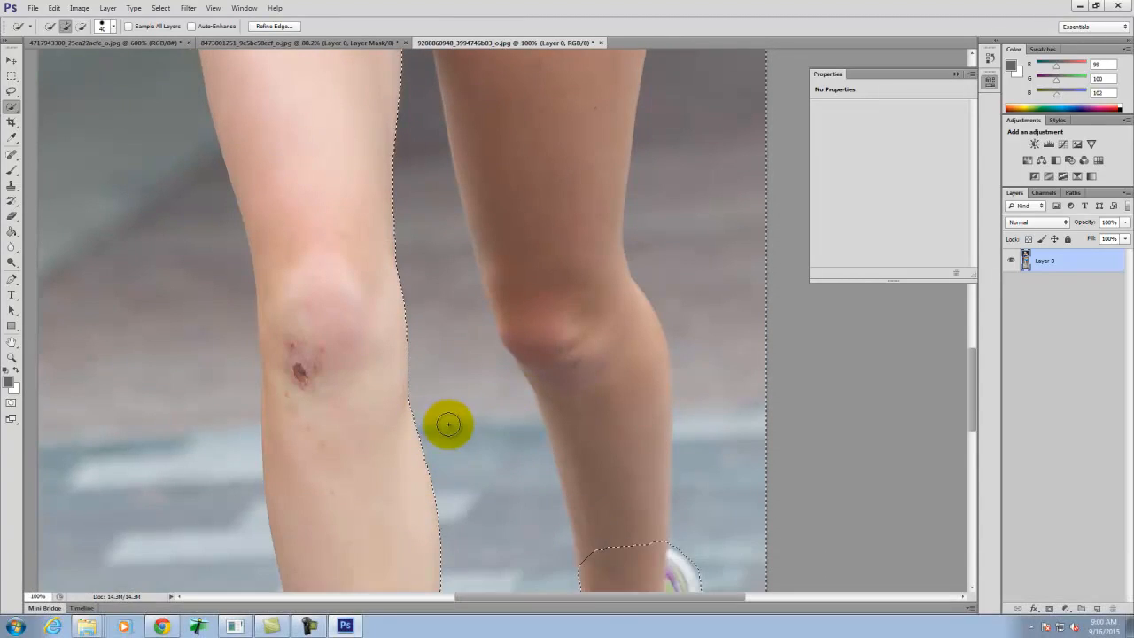
scroll(452, 423, "up", 4)
scroll(486, 406, "up", 3)
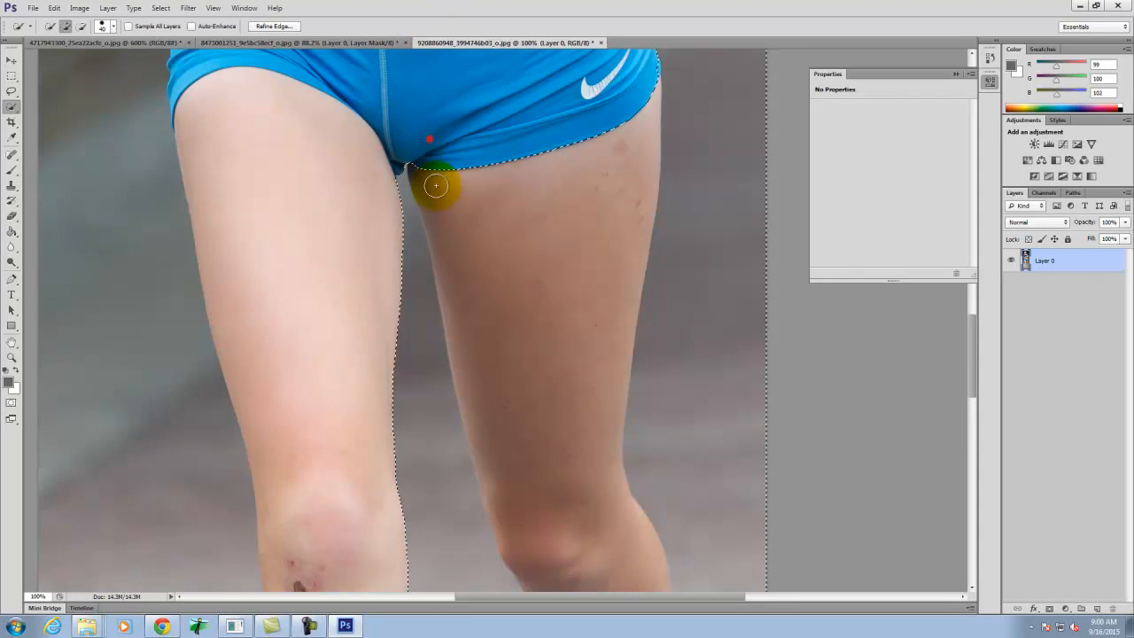
key("ctrl+z")
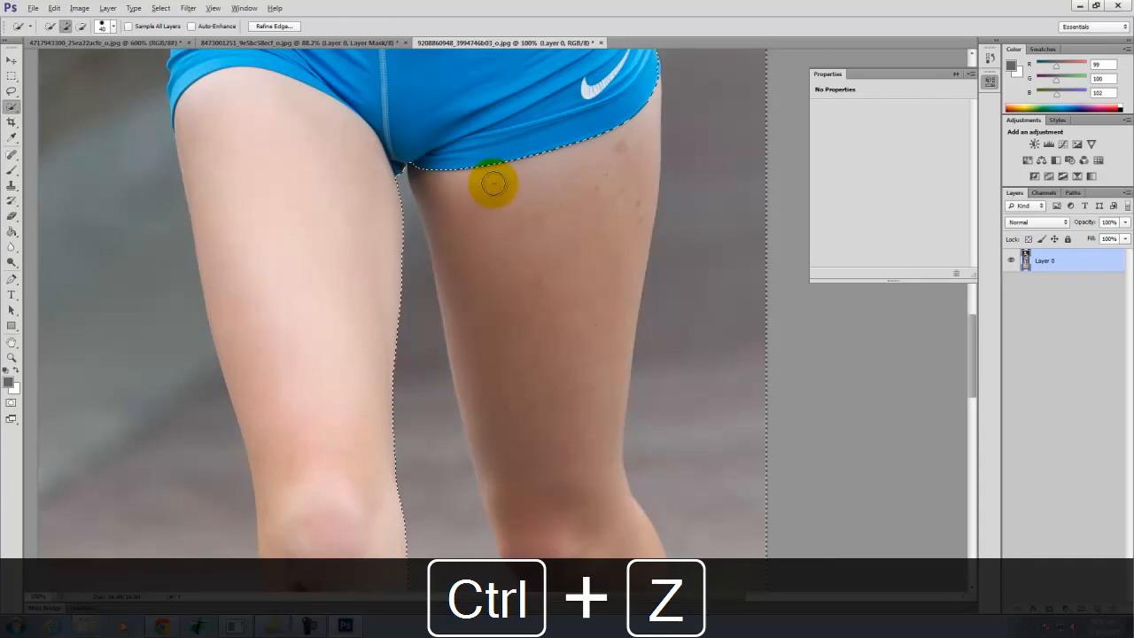
left_click_drag(485, 318, 562, 534)
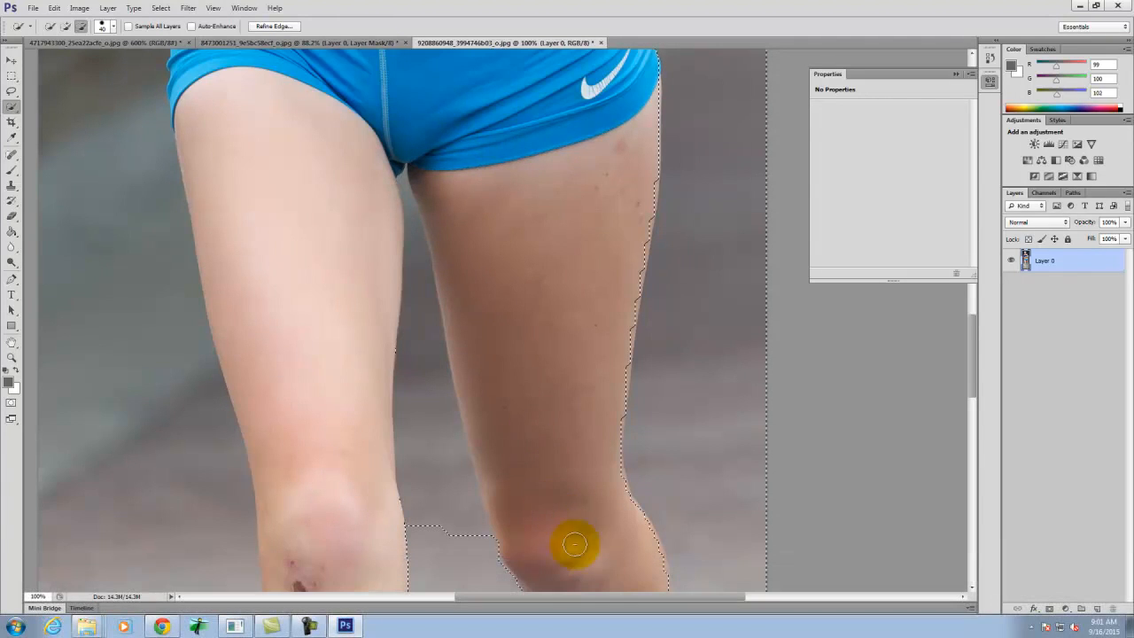
scroll(538, 198, "down", 2)
scroll(541, 198, "up", 10)
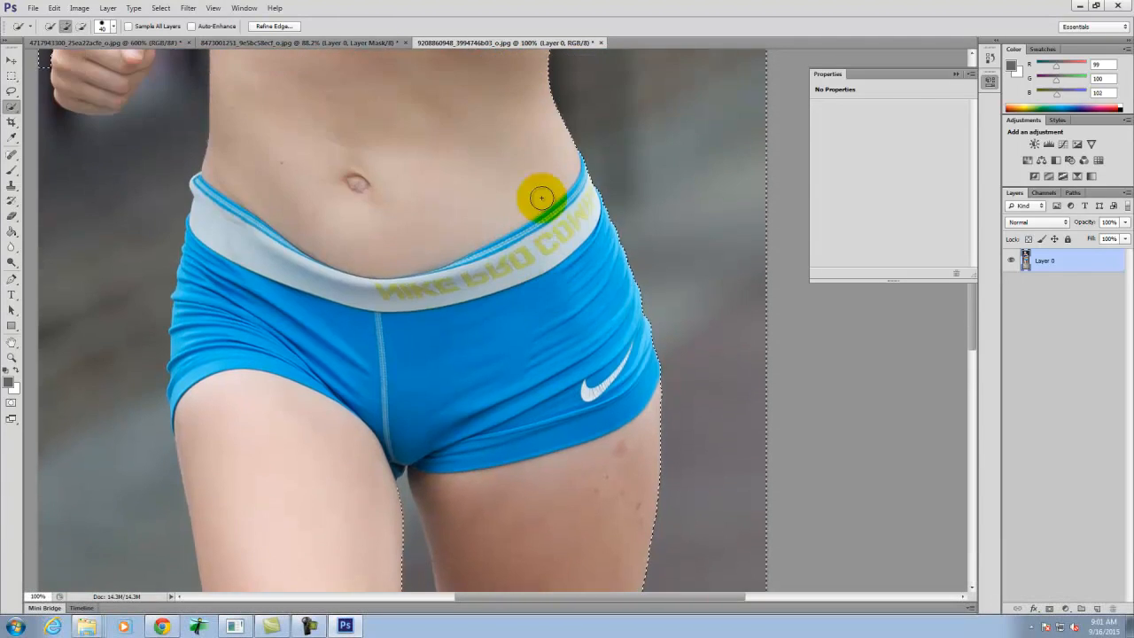
scroll(542, 197, "up", 10)
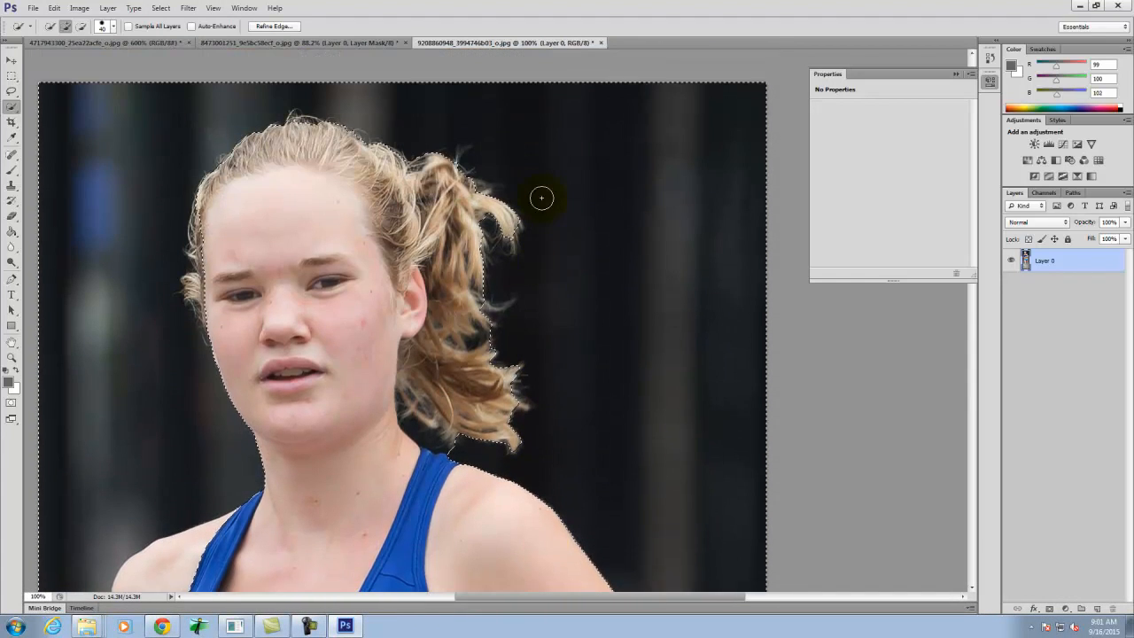
- Open Refine Edge for the background selection at the runner's head and set the view mode to Overlay
key("space")
left_click_drag(254, 197, 447, 283)
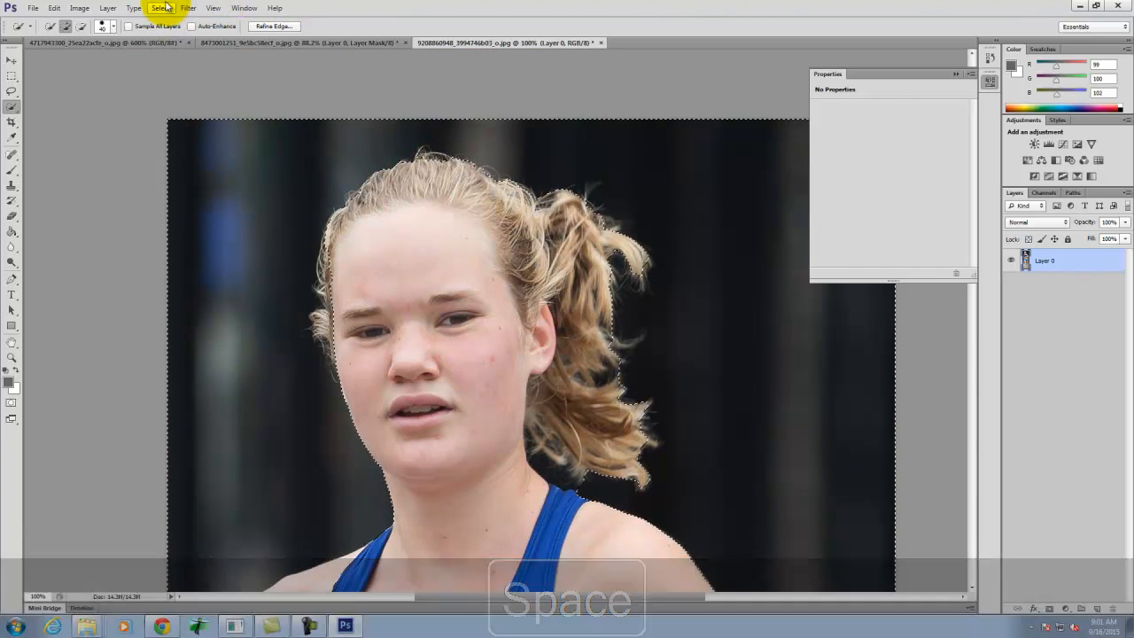
left_click(164, 8)
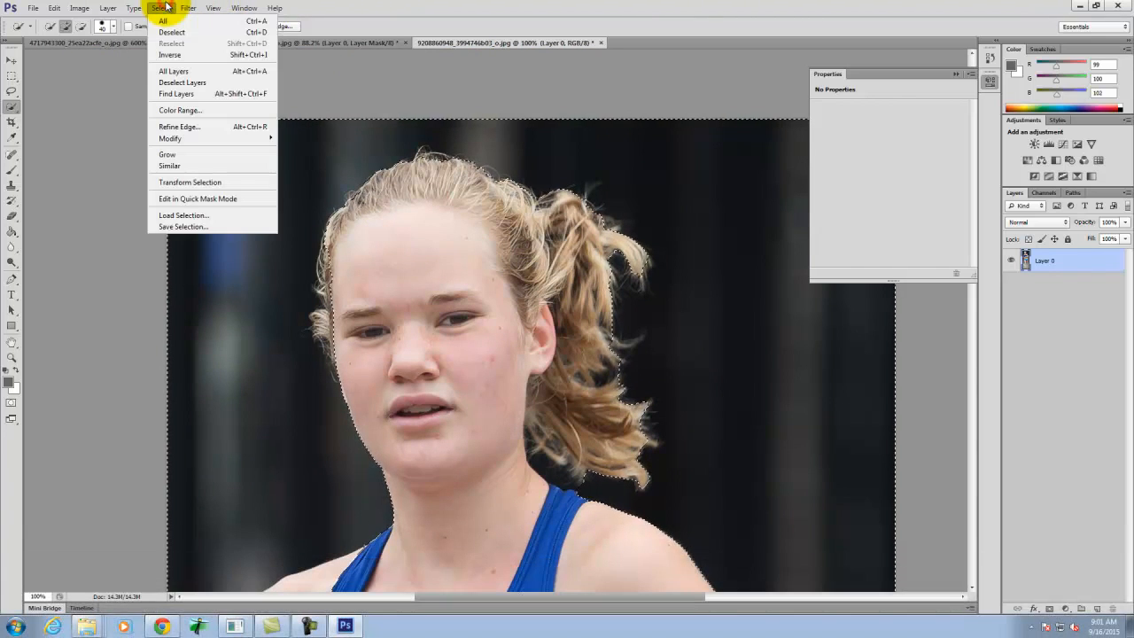
left_click(170, 127)
left_click_drag(578, 195, 470, 186)
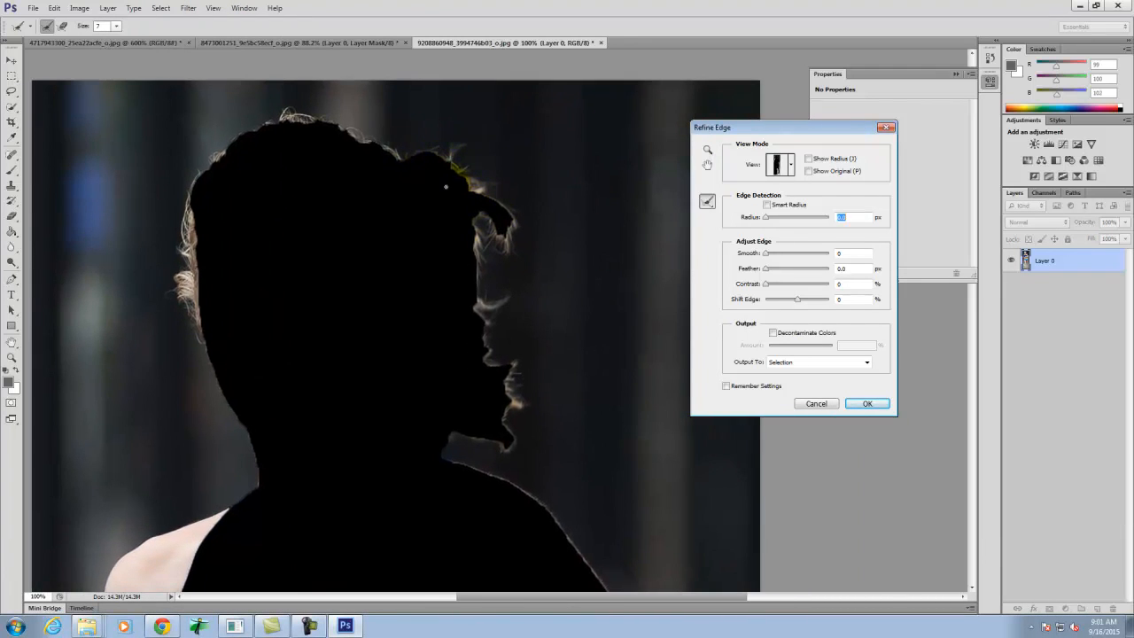
left_click(791, 167)
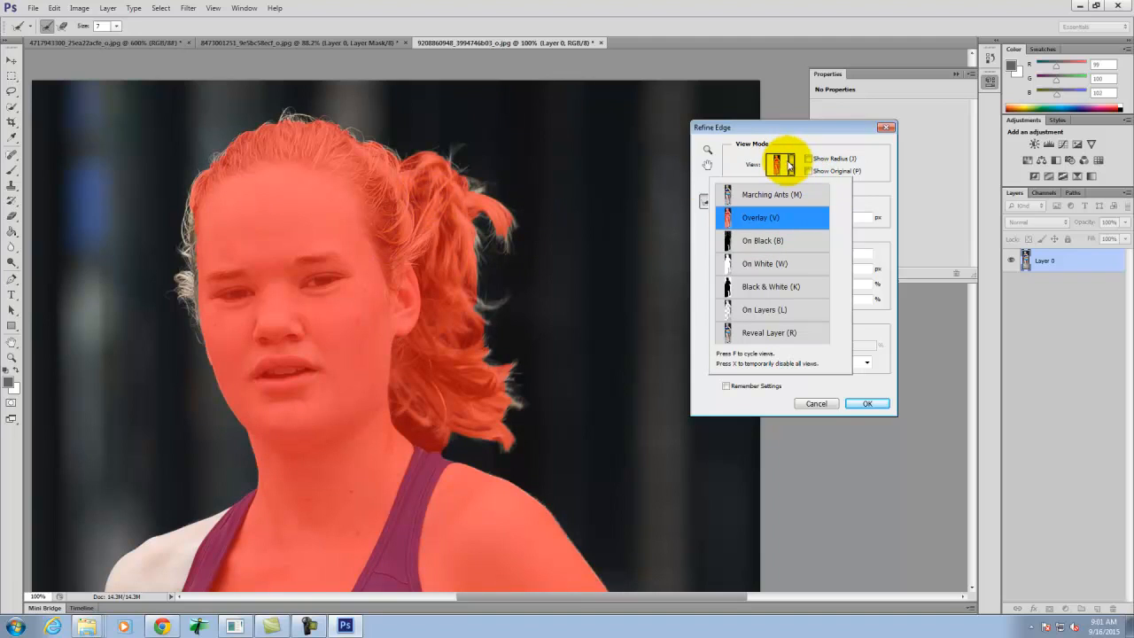
left_click(786, 165)
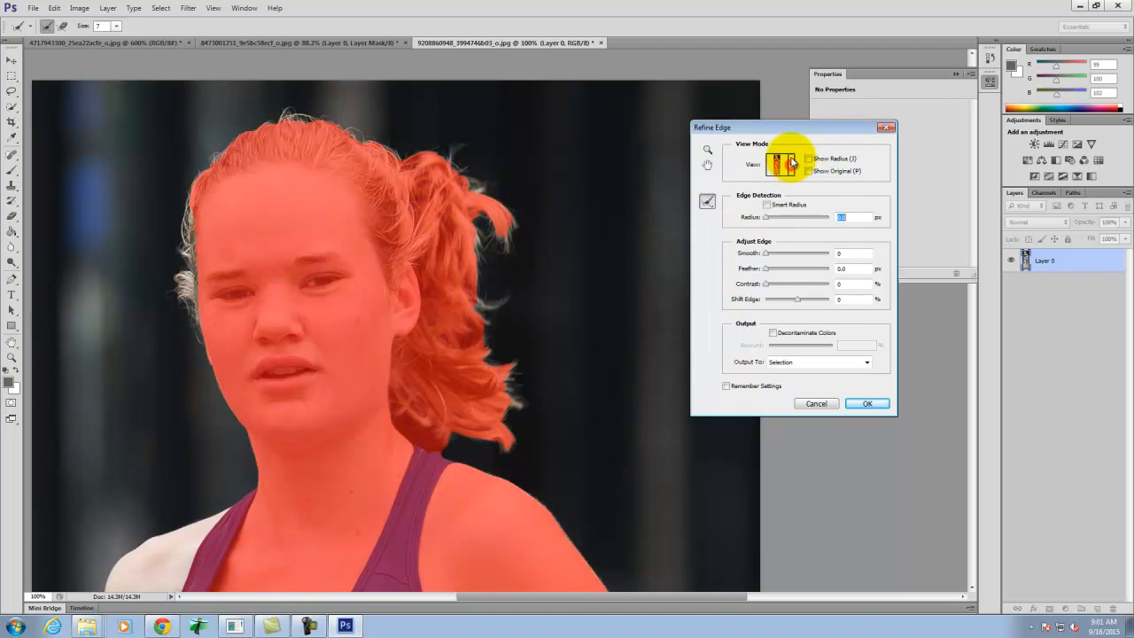
- Set the edge adjustment to Smooth 3 and Feather 0.3 px
left_click(846, 254)
type("3")
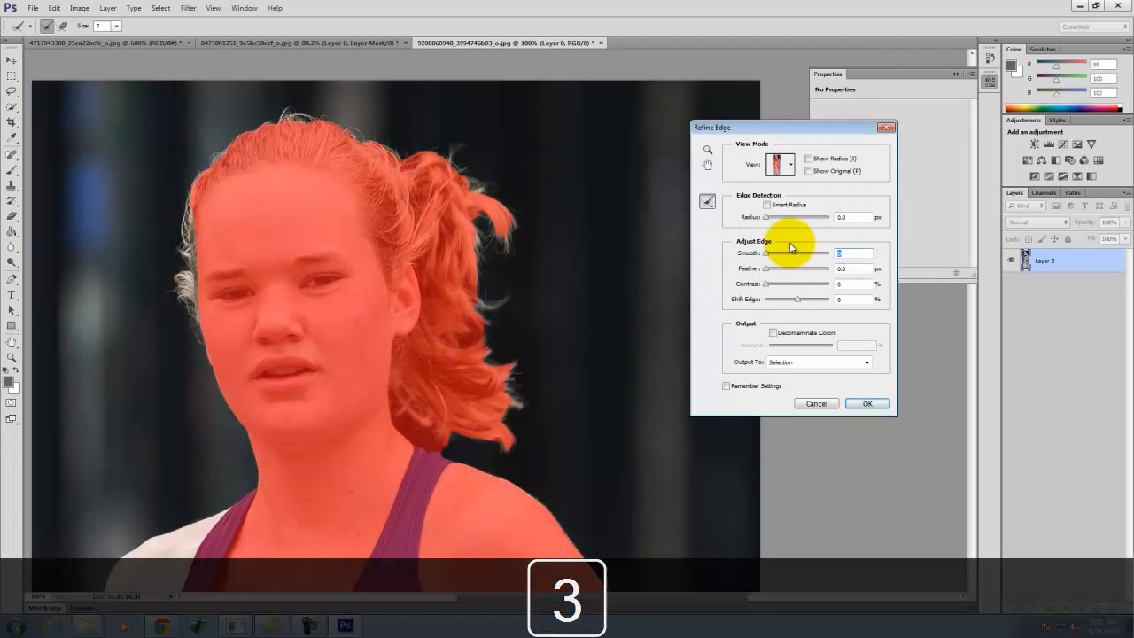
left_click(853, 269)
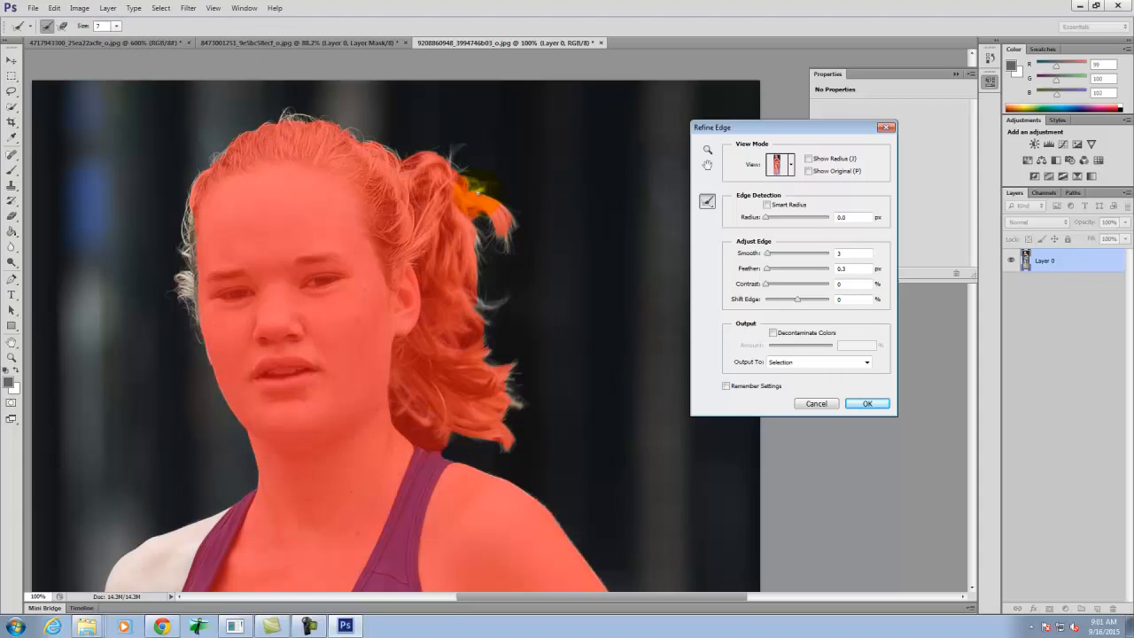
- Set the Refine Radius brush to size 50 and refine the ponytail's outer edge and the see-through strands behind the ear
key("bracketright")
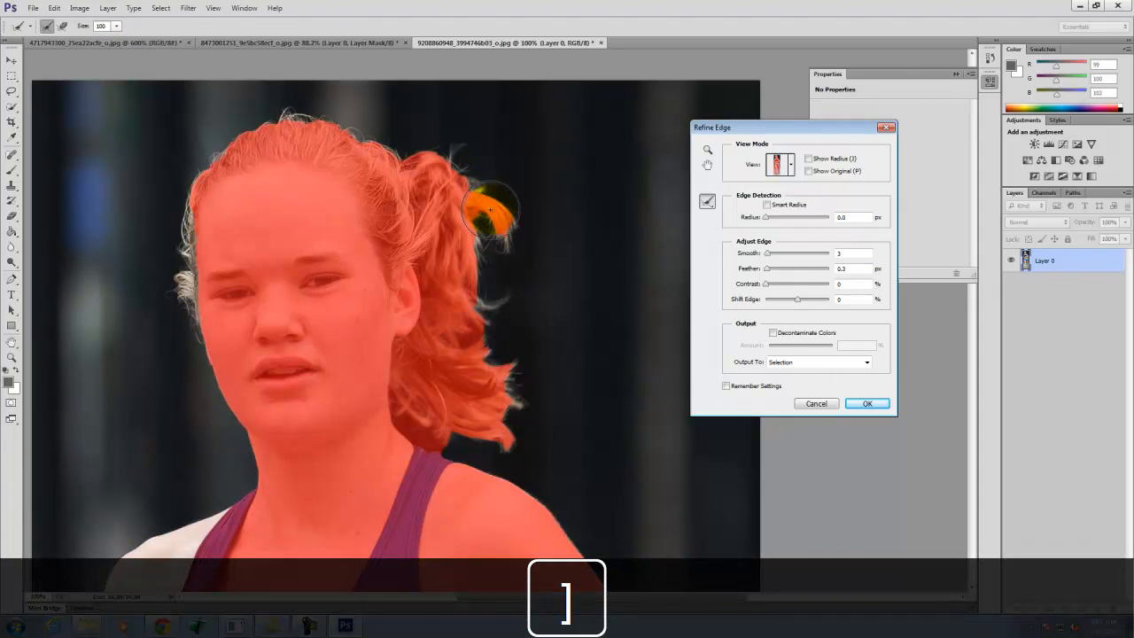
key("ctrl+equal")
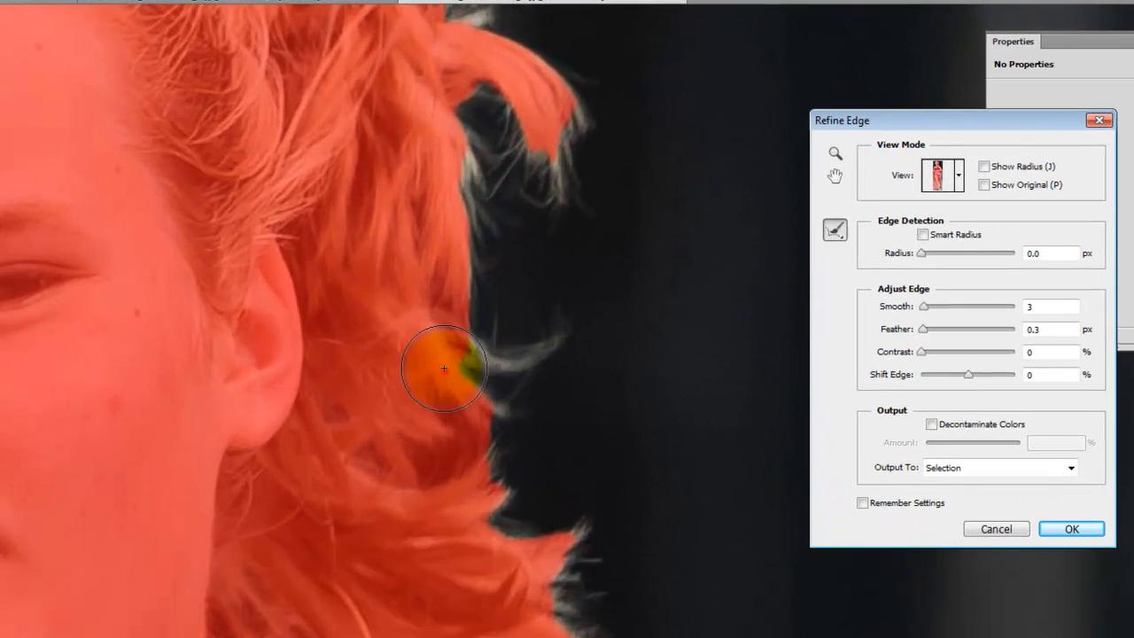
left_click_drag(444, 298, 455, 278)
mouse_move(458, 343)
left_mouse_down()
mouse_move(434, 121)
mouse_move(491, 84)
mouse_move(514, 181)
mouse_move(550, 212)
mouse_move(549, 116)
mouse_move(533, 68)
mouse_move(568, 95)
mouse_move(437, 56)
mouse_move(486, 63)
mouse_move(496, 105)
mouse_move(489, 381)
left_mouse_up()
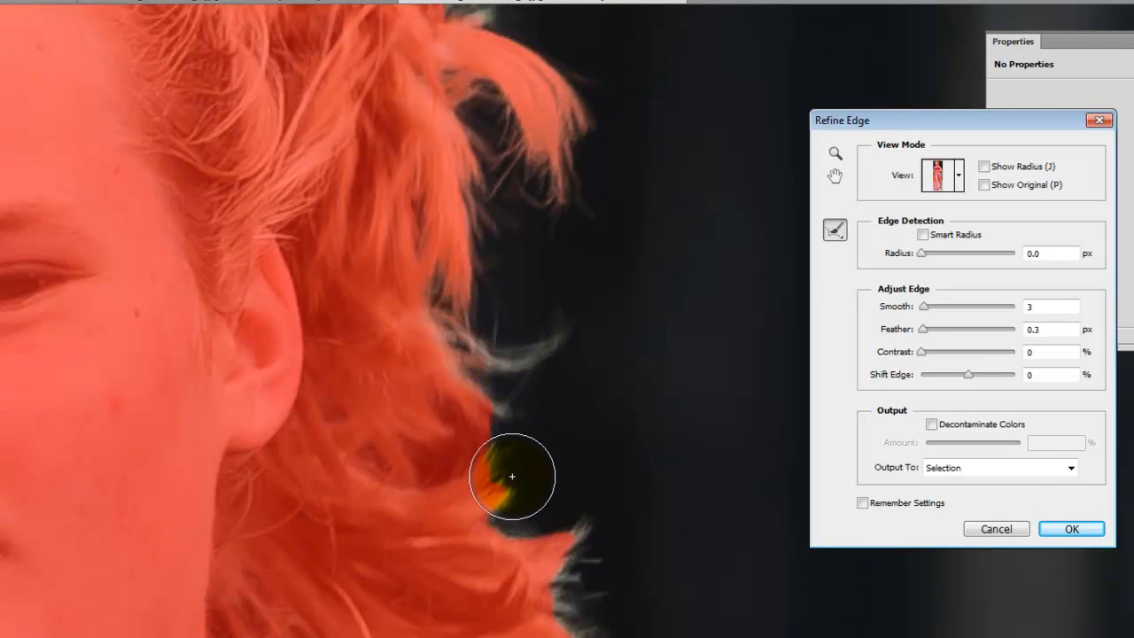
left_click_drag(407, 373, 536, 335)
mouse_move(448, 385)
left_mouse_down()
mouse_move(511, 531)
mouse_move(476, 516)
mouse_move(460, 425)
mouse_move(401, 428)
mouse_move(374, 472)
mouse_move(377, 400)
mouse_move(390, 473)
mouse_move(347, 360)
left_mouse_up()
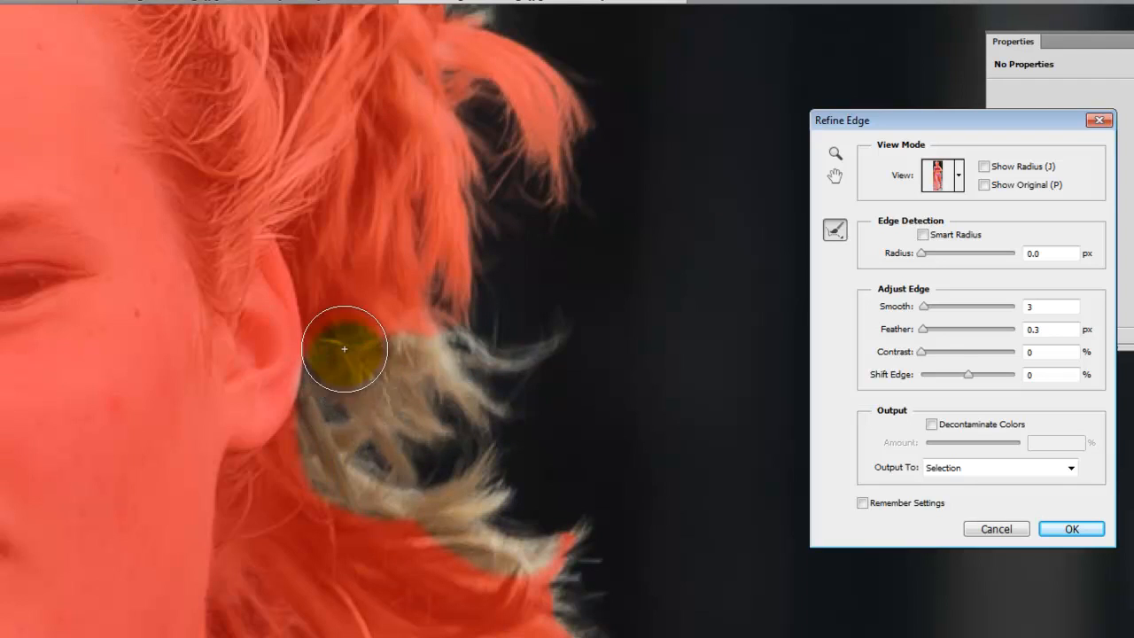
mouse_move(351, 274)
left_mouse_down()
mouse_move(404, 379)
mouse_move(452, 415)
left_mouse_up()
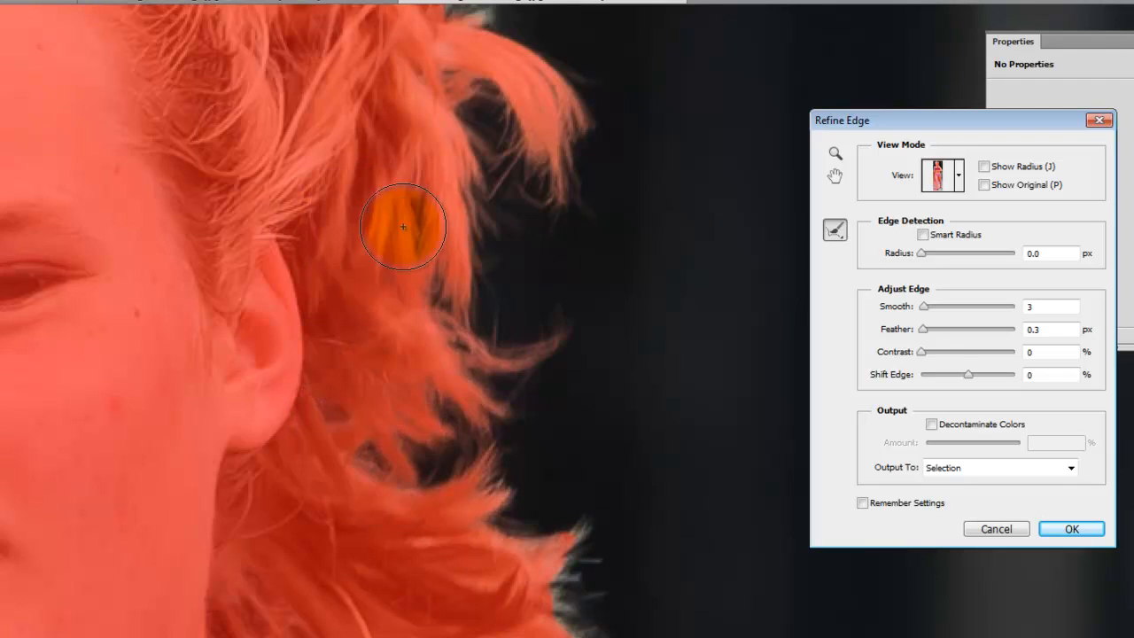
- Refine the lower ponytail tips and the loose strands between the hair and the neck with the Refine Radius brush
key("space")
mouse_move(491, 517)
left_mouse_down()
mouse_move(487, 339)
mouse_move(404, 245)
mouse_move(459, 295)
mouse_move(532, 287)
mouse_move(588, 311)
mouse_move(555, 381)
mouse_move(602, 430)
mouse_move(488, 444)
mouse_move(593, 512)
mouse_move(536, 514)
mouse_move(496, 481)
mouse_move(566, 524)
mouse_move(406, 459)
mouse_move(396, 496)
mouse_move(295, 439)
mouse_move(381, 505)
left_mouse_up()
left_click_drag(315, 493, 269, 459)
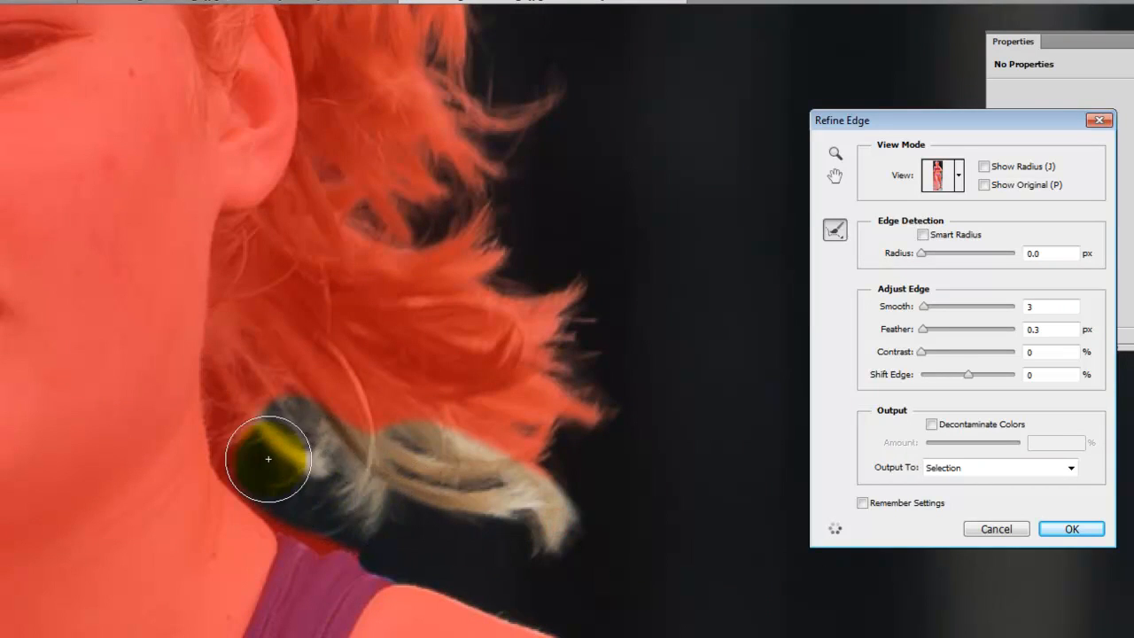
mouse_move(252, 339)
left_mouse_down()
mouse_move(281, 285)
mouse_move(307, 403)
left_mouse_up()
mouse_move(243, 432)
left_mouse_down()
mouse_move(307, 496)
mouse_move(386, 519)
mouse_move(302, 515)
mouse_move(253, 458)
mouse_move(252, 424)
mouse_move(318, 416)
left_mouse_up()
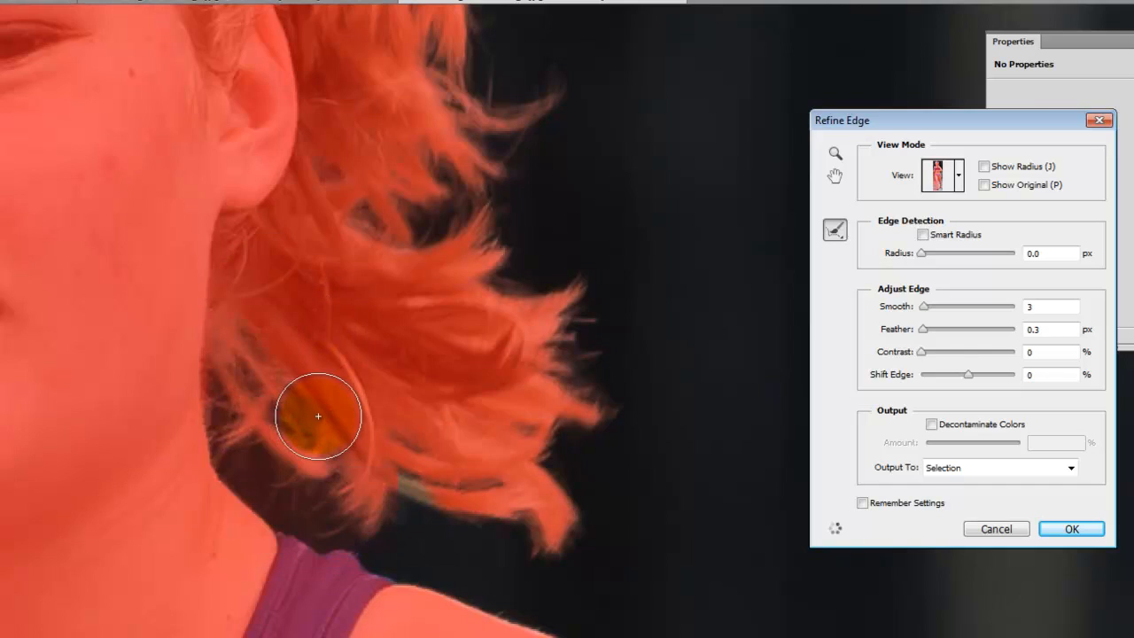
- Preview the refined ponytail edge with the On Black view and inspect the top of the ponytail
left_click(962, 176)
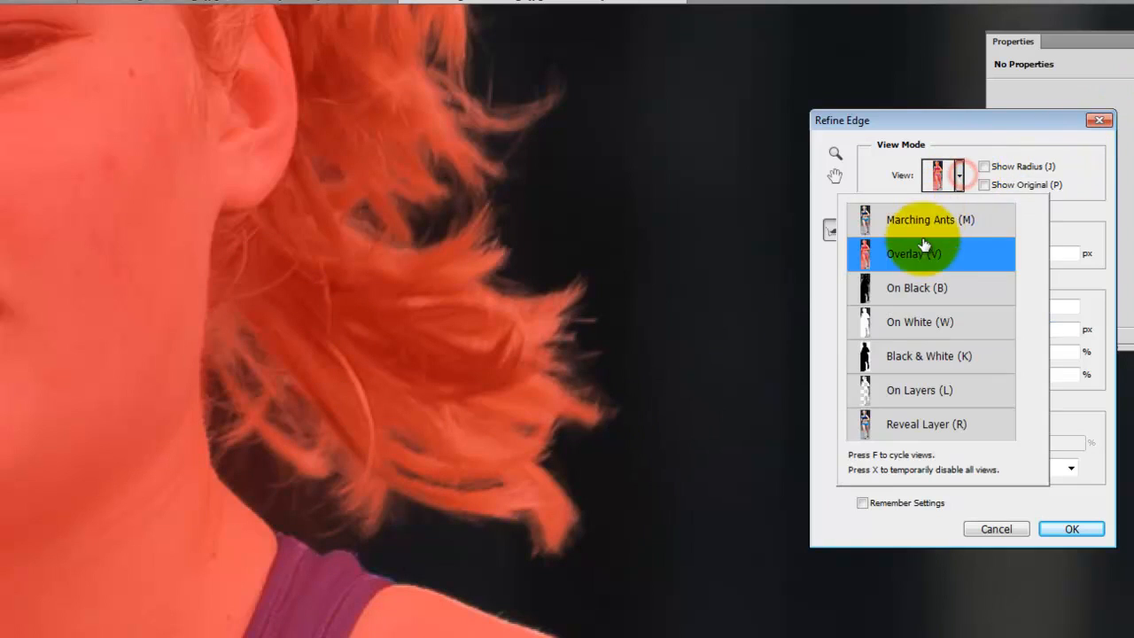
left_click(921, 288)
key("space")
left_click_drag(674, 196, 679, 489)
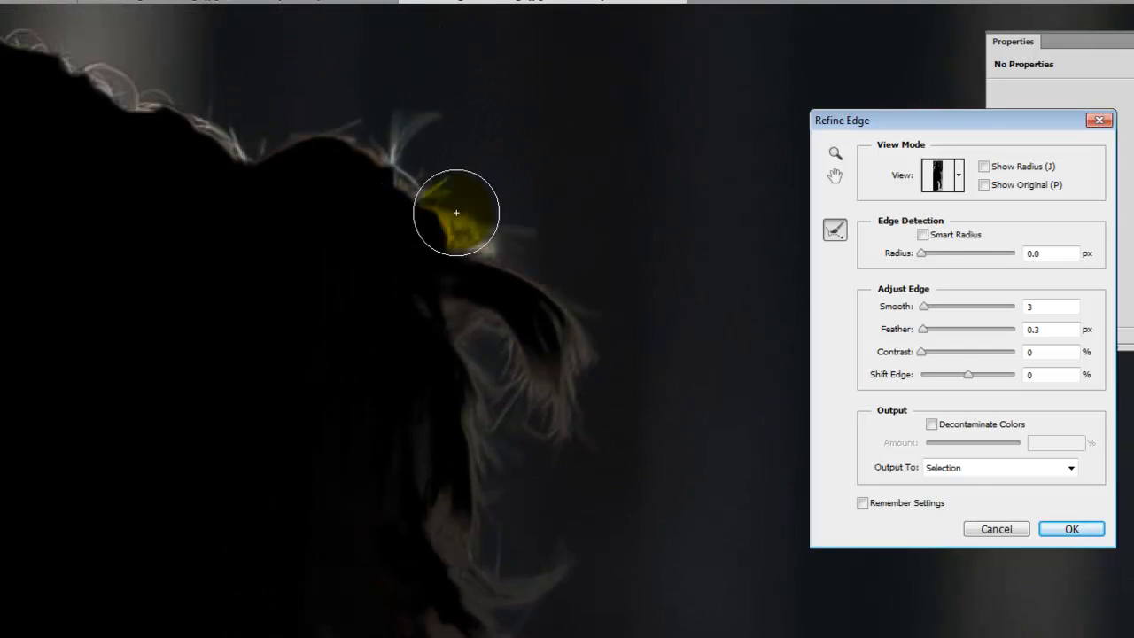
- Return to the Overlay view and refine the flyaway hairs on top of the ponytail and along the crown
left_click(949, 174)
left_click(908, 253)
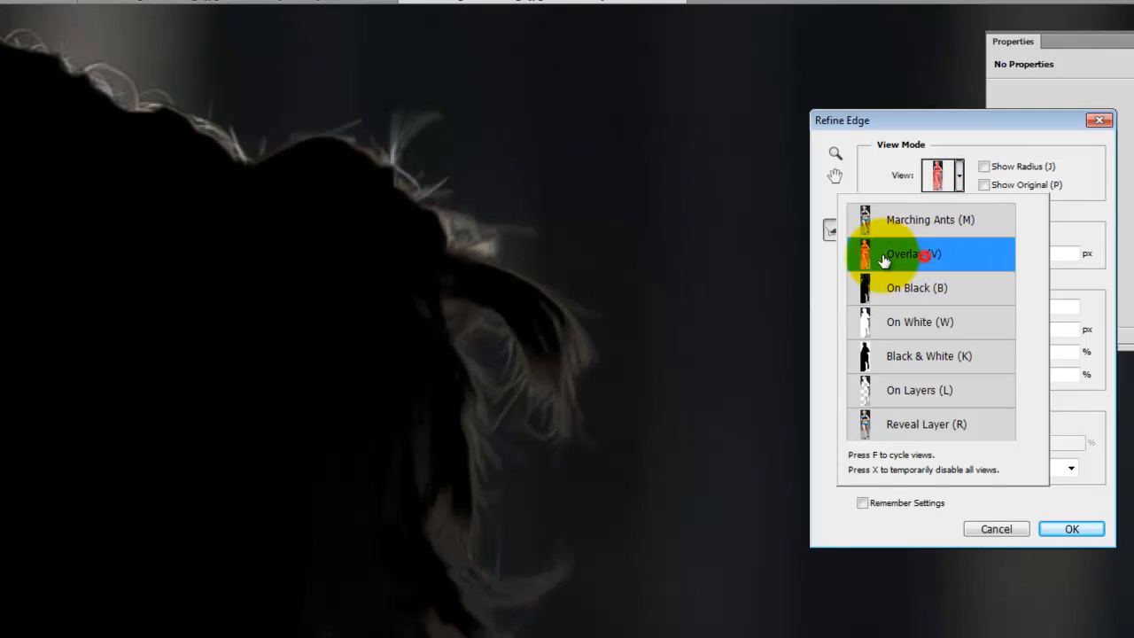
mouse_move(444, 216)
left_mouse_down()
mouse_move(397, 129)
mouse_move(446, 187)
mouse_move(549, 239)
left_mouse_up()
mouse_move(611, 304)
left_mouse_down()
mouse_move(293, 161)
mouse_move(426, 139)
mouse_move(355, 123)
mouse_move(212, 154)
mouse_move(56, 71)
mouse_move(94, 117)
mouse_move(209, 162)
mouse_move(182, 163)
mouse_move(79, 120)
mouse_move(312, 235)
mouse_move(496, 282)
mouse_move(538, 264)
mouse_move(529, 239)
mouse_move(312, 172)
mouse_move(280, 200)
mouse_move(494, 251)
mouse_move(382, 212)
mouse_move(188, 237)
left_mouse_up()
key("space")
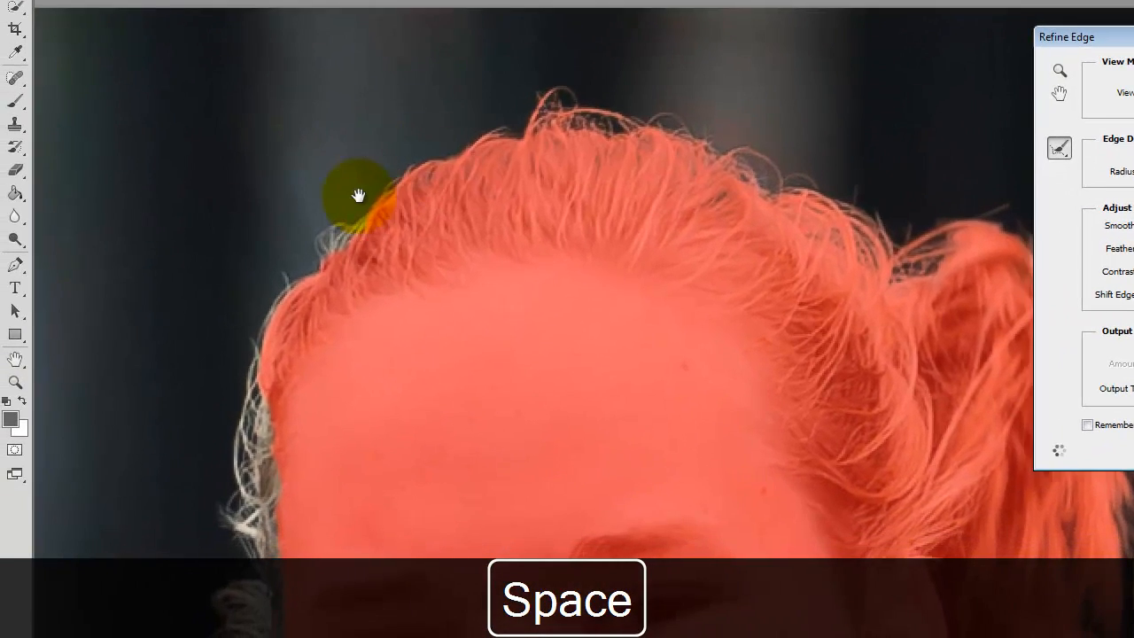
mouse_move(306, 213)
left_mouse_down()
mouse_move(525, 151)
mouse_move(398, 193)
mouse_move(445, 233)
mouse_move(392, 348)
left_mouse_up()
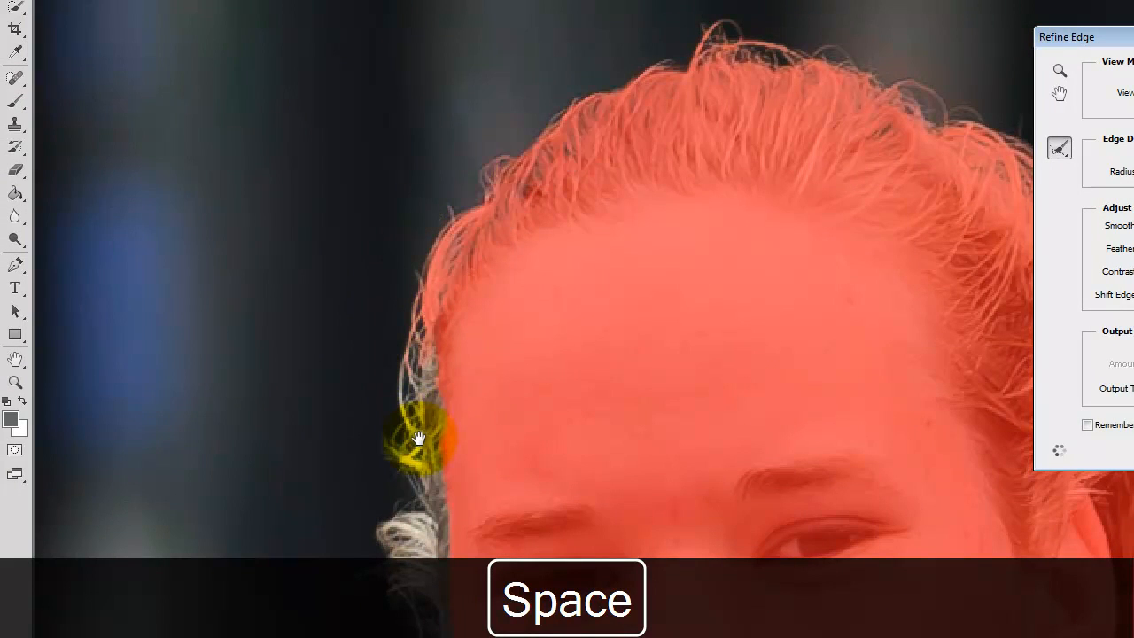
- Refine the loose strands down the side of the face, from the temple to the cheek
left_click_drag(418, 438, 469, 248)
mouse_move(463, 97)
left_mouse_down()
mouse_move(445, 197)
mouse_move(459, 314)
mouse_move(463, 156)
mouse_move(451, 377)
left_mouse_up()
mouse_move(501, 540)
left_mouse_down()
mouse_move(515, 584)
mouse_move(513, 520)
mouse_move(456, 253)
mouse_move(630, 145)
mouse_move(567, 135)
mouse_move(506, 451)
mouse_move(451, 157)
left_mouse_up()
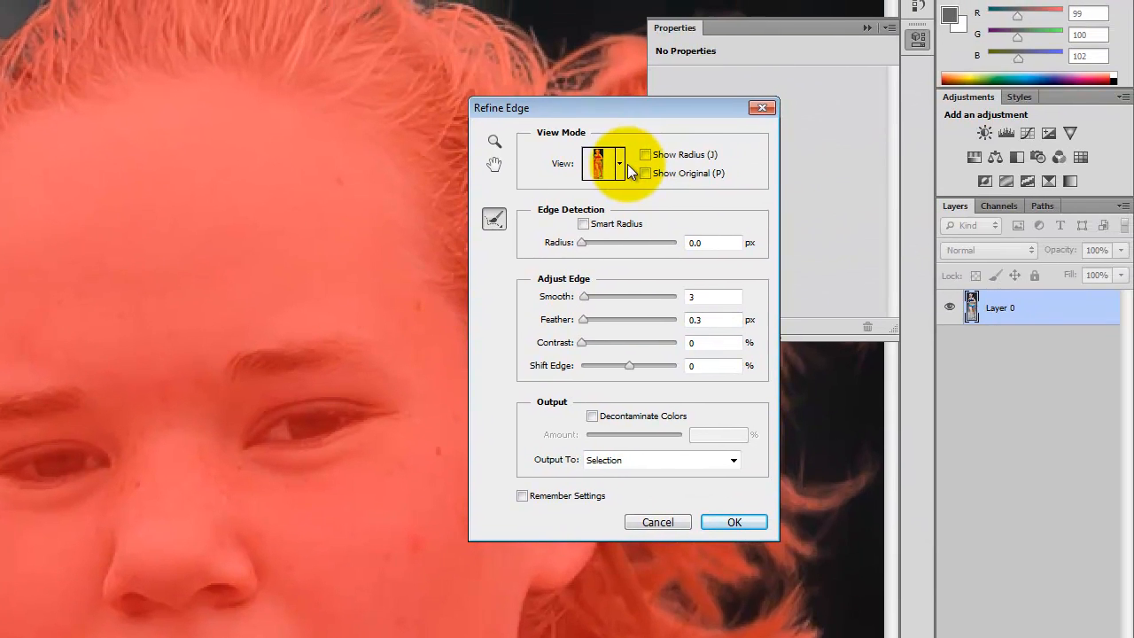
- Switch to the On Black view and erase the excess edge refinement along the side of the face
left_click(799, 140)
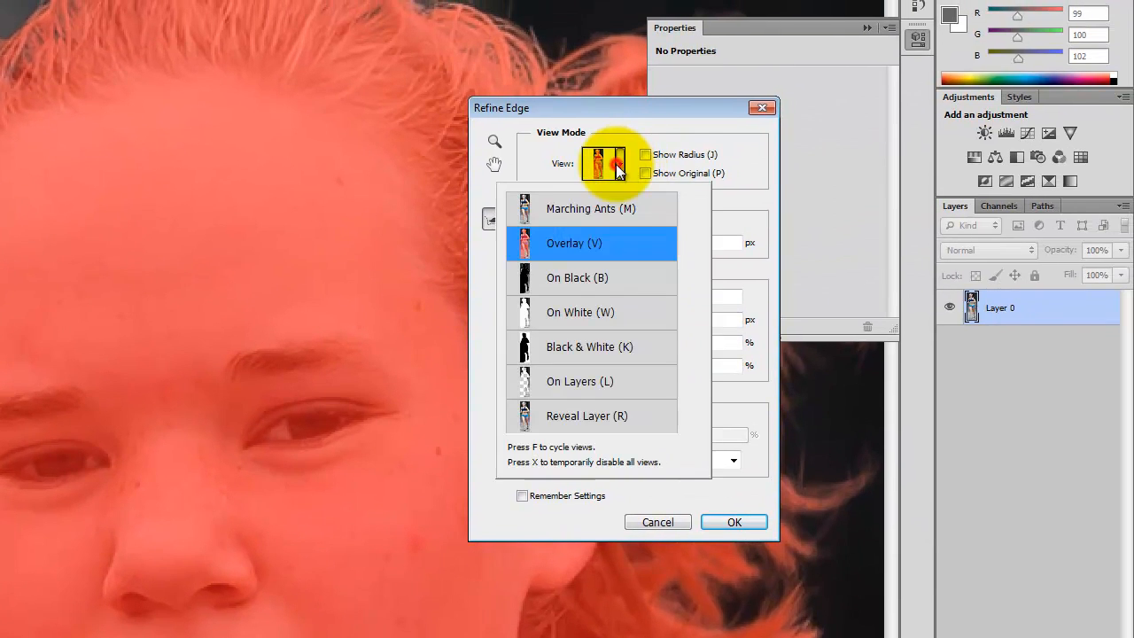
left_click(602, 282)
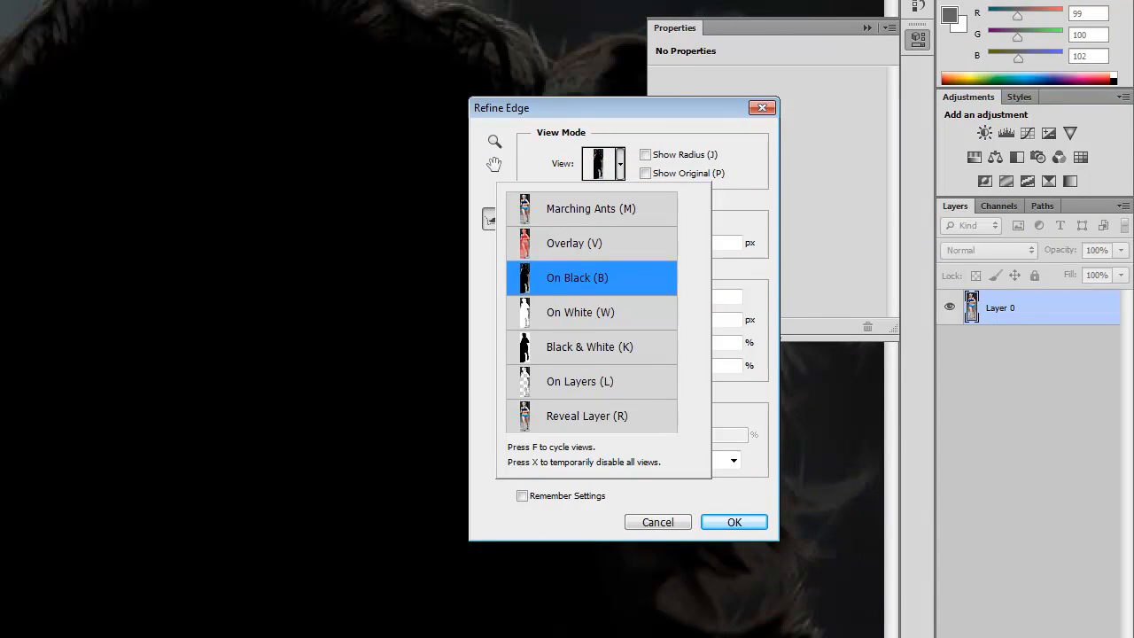
key("space")
left_click_drag(292, 520, 288, 362)
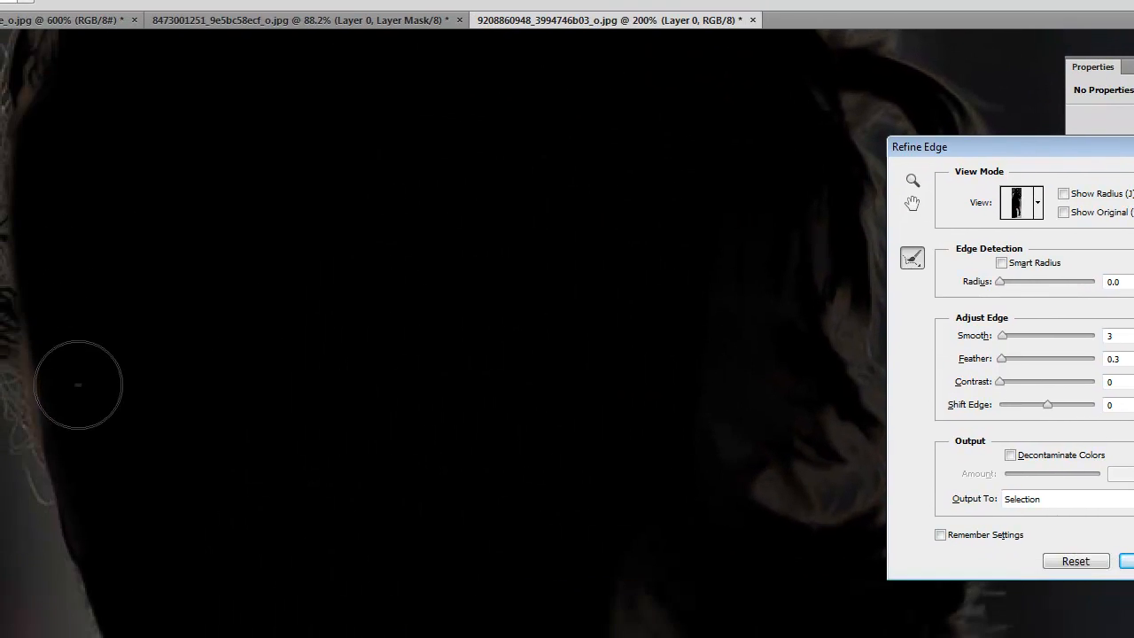
mouse_move(77, 121)
left_mouse_down()
mouse_move(47, 186)
mouse_move(57, 302)
left_mouse_up()
left_click_drag(71, 349, 73, 348)
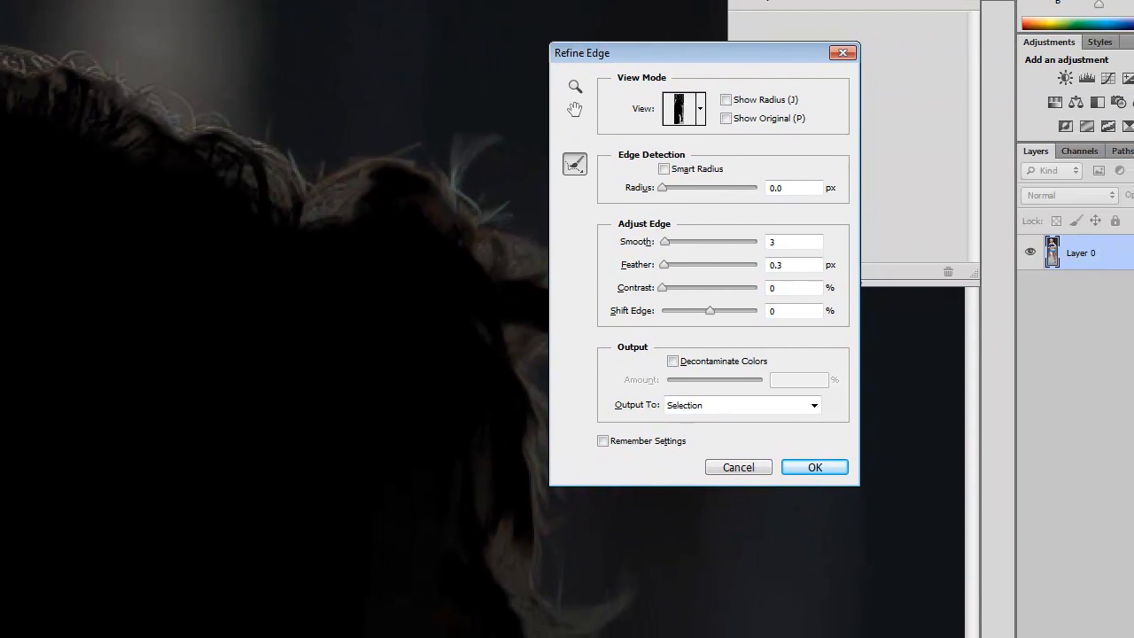
- Check the ponytail edge on black and apply the Refine Edge settings to the selection
key("space")
left_click_drag(447, 307, 492, 132)
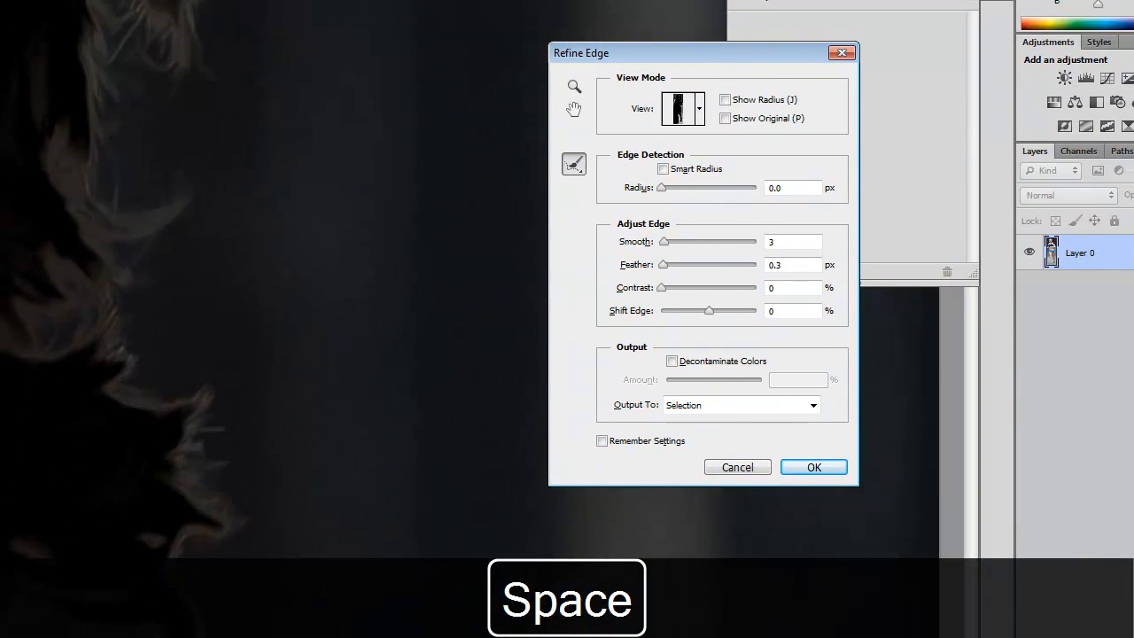
left_click(95, 260)
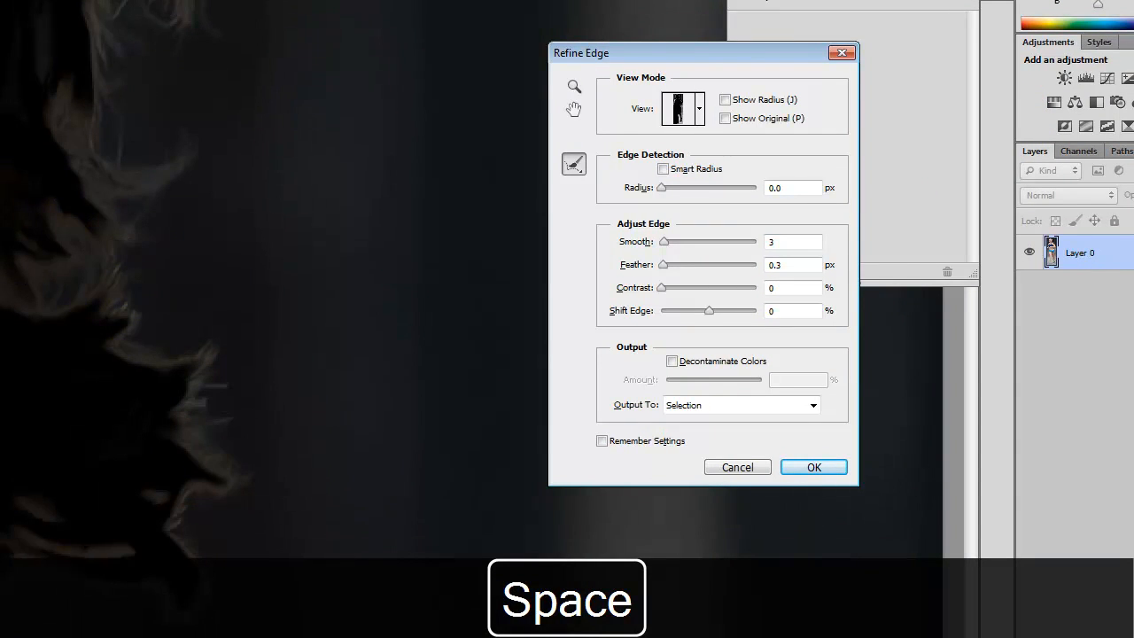
key("ctrl+minus")
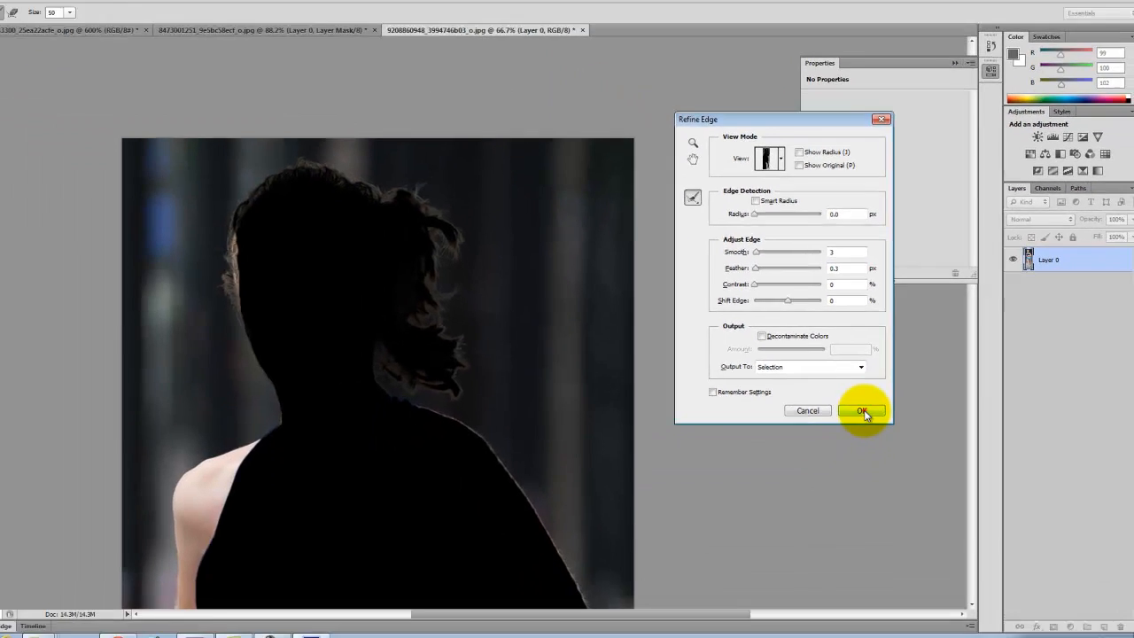
left_click(815, 467)
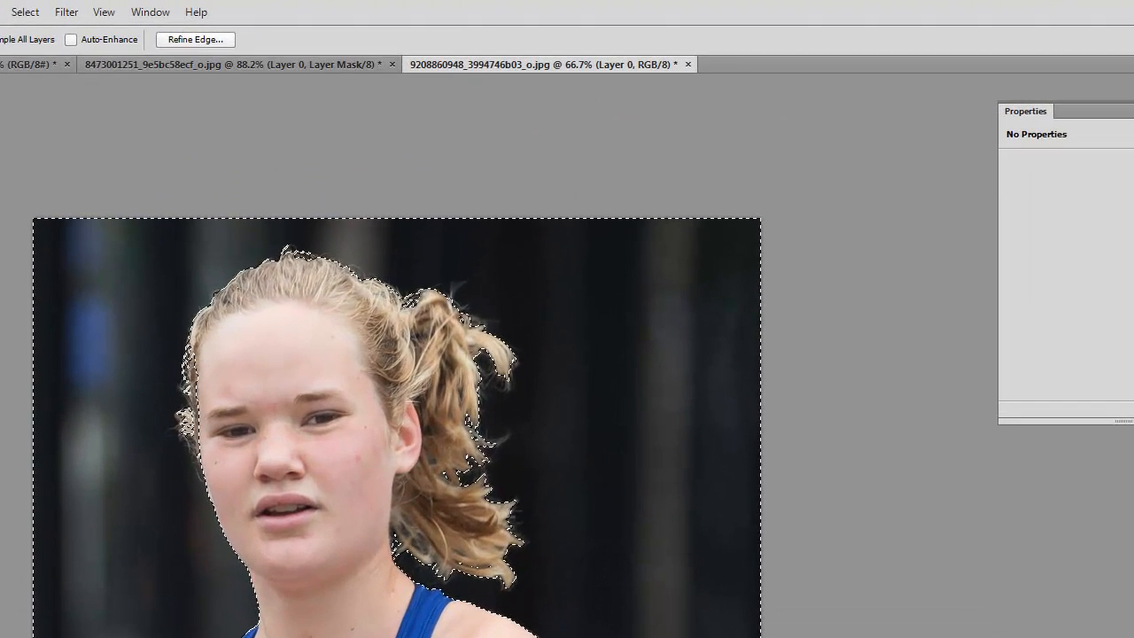
- Invert the refined background selection and add it as a layer mask on Layer 0, keeping the runner
left_click(1049, 609)
key("ctrl+z")
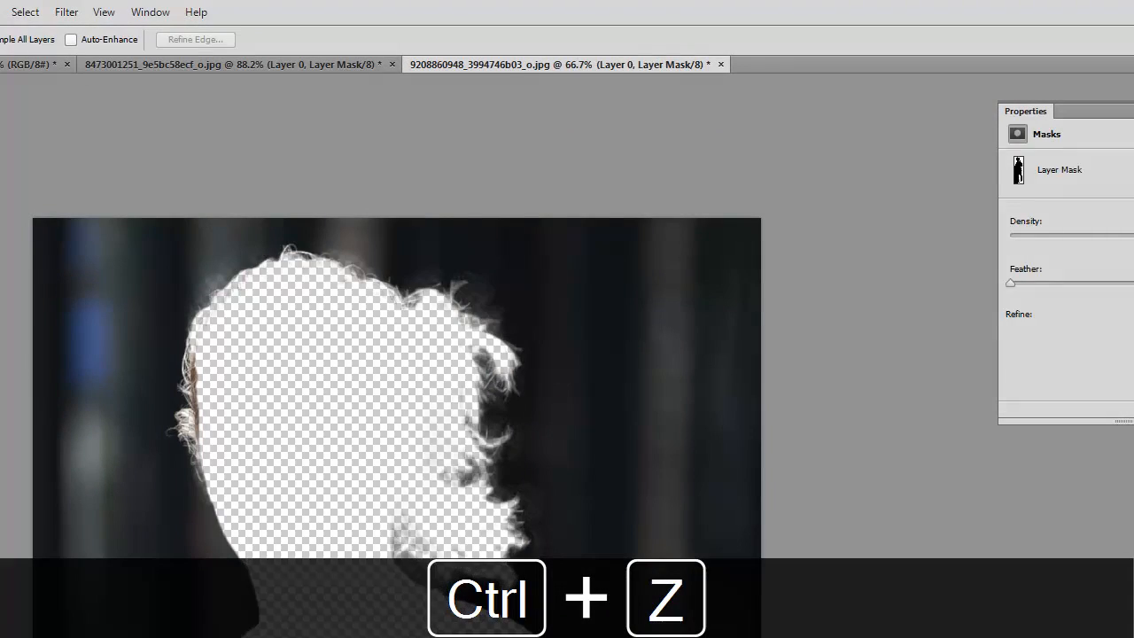
left_click(43, 13)
left_click(42, 80)
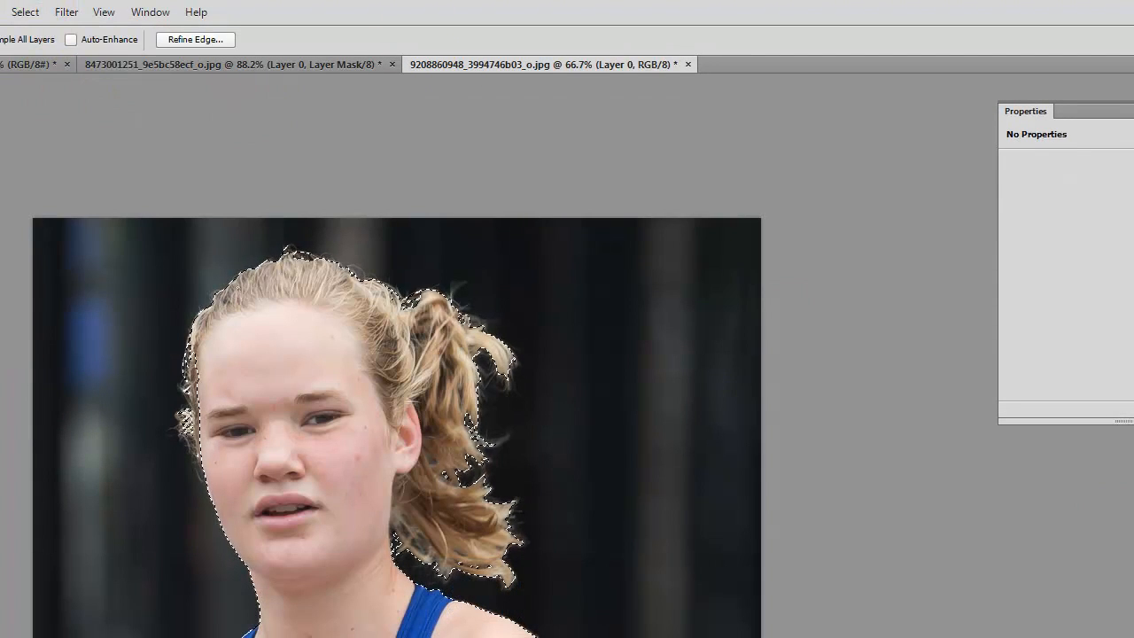
left_click(1133, 637)
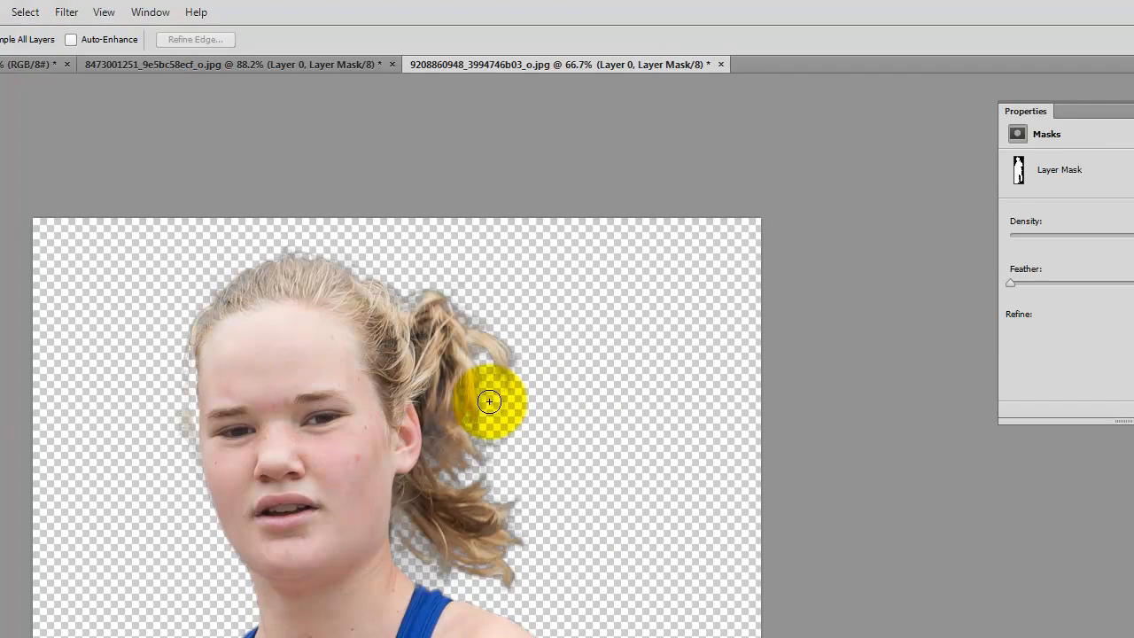
- Examine the masked hair edges at 300% around the ponytail, the neck gap, the crown and the temple
key("ctrl+equal")
key("ctrl+equal")
key("ctrl+equal")
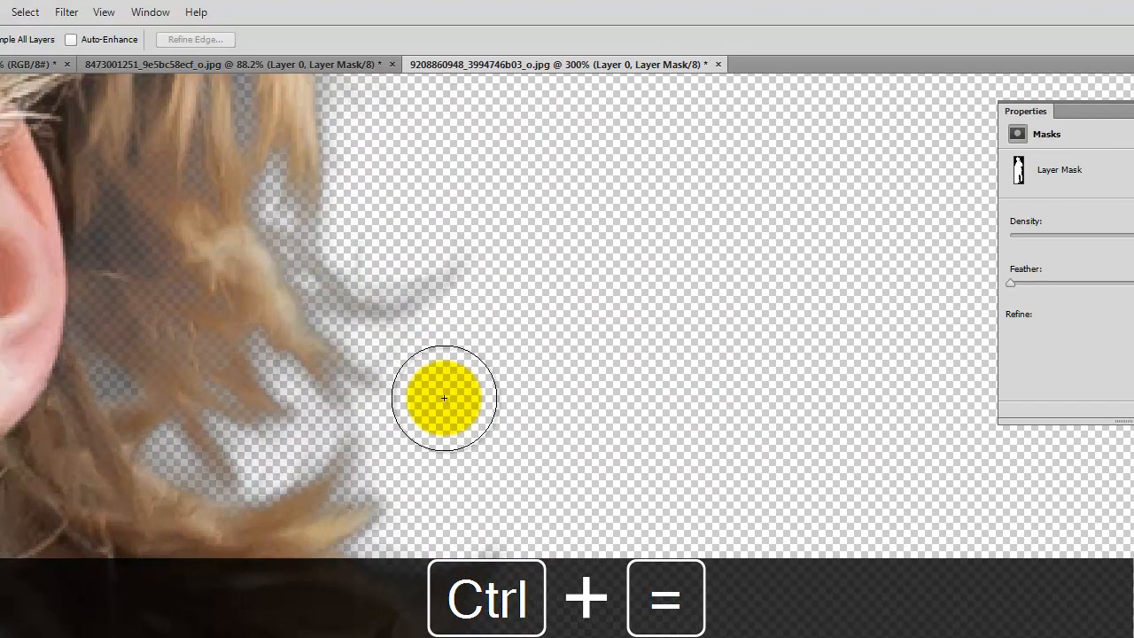
key("space")
left_click_drag(308, 374, 403, 425)
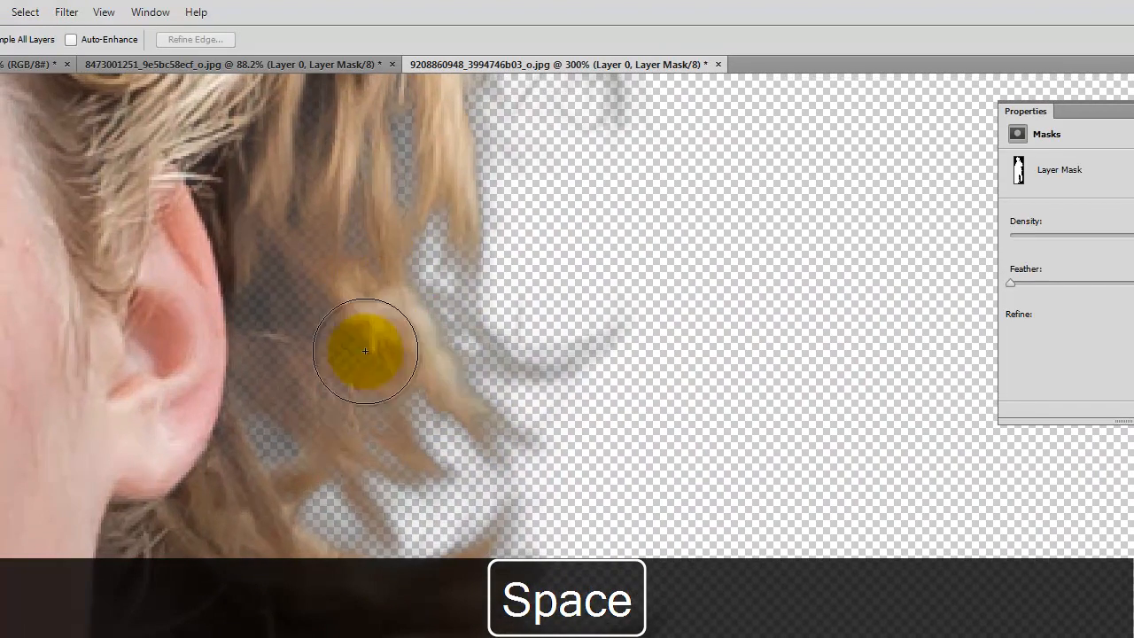
key("space")
left_click_drag(422, 461, 382, 225)
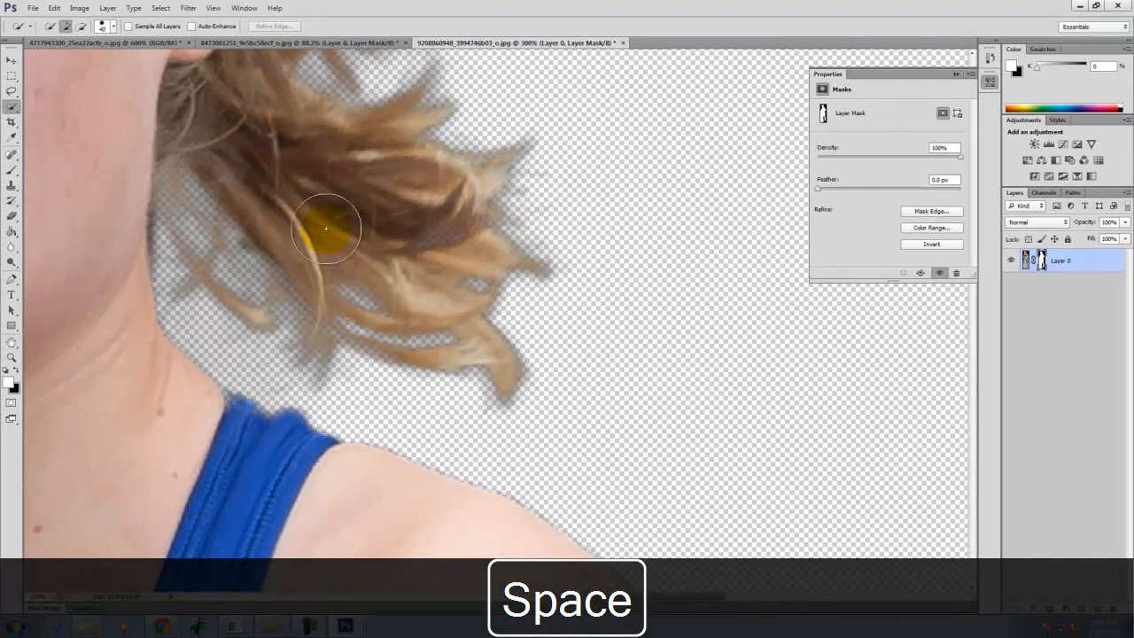
key("space")
left_click_drag(379, 182, 503, 514)
left_click_drag(505, 260, 679, 530)
left_click_drag(565, 524, 754, 502)
left_click_drag(349, 347, 413, 325)
left_click_drag(192, 417, 222, 256)
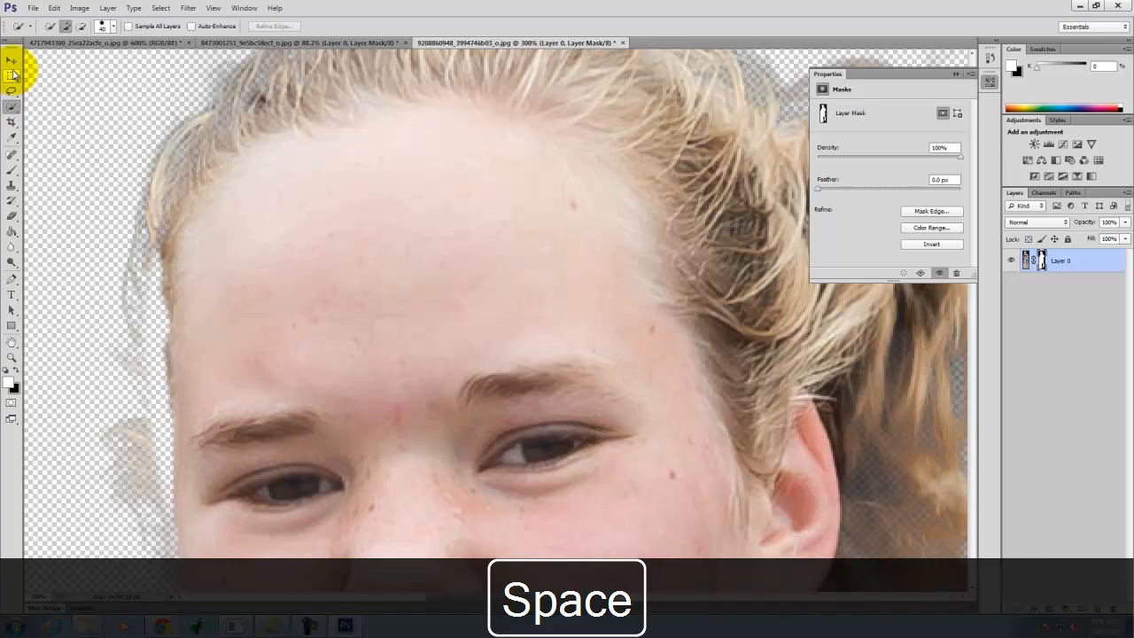
- Paint black on Layer 0's mask with a 100 px brush to hide the leftover background haze beside the forehead, temple and cheek
left_click(10, 171)
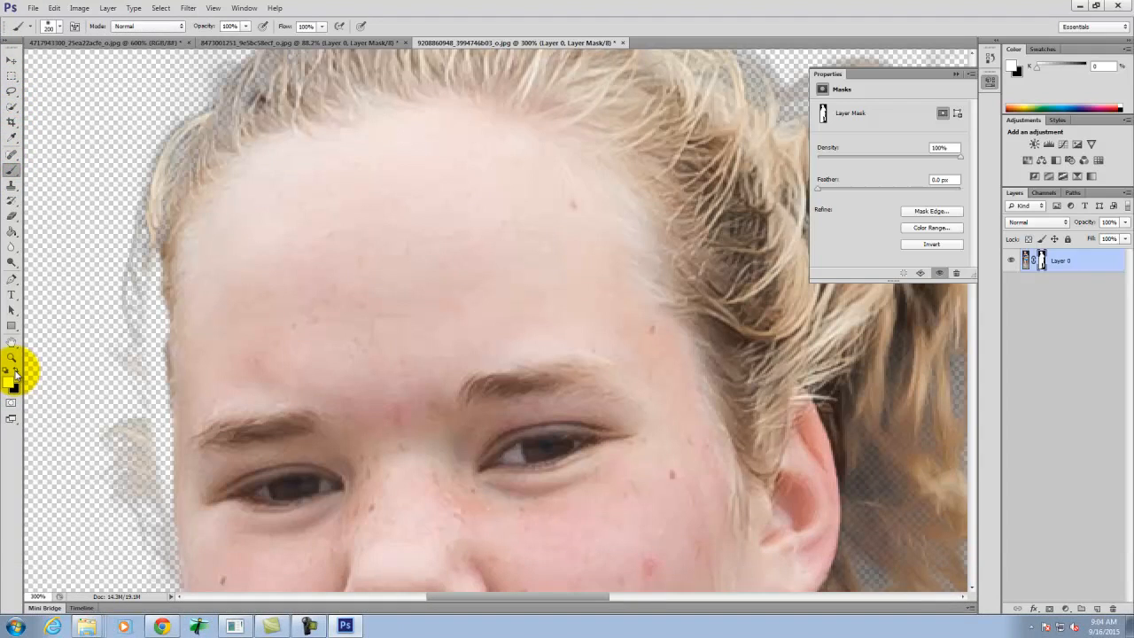
key("bracketleft")
key("bracketleft")
key("bracketleft")
key("bracketleft")
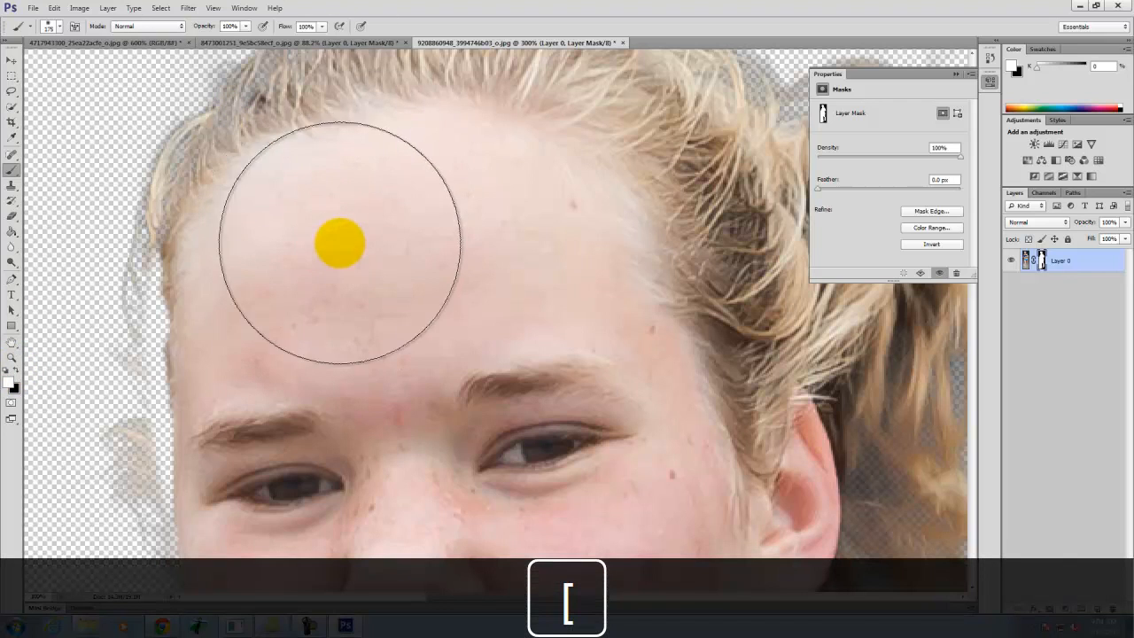
mouse_move(357, 144)
left_mouse_down()
mouse_move(275, 186)
mouse_move(235, 253)
mouse_move(230, 306)
mouse_move(248, 242)
mouse_move(347, 133)
mouse_move(453, 134)
mouse_move(593, 177)
mouse_move(551, 262)
left_mouse_up()
key("space")
mouse_move(255, 186)
left_mouse_down()
mouse_move(307, 183)
mouse_move(392, 139)
mouse_move(508, 158)
mouse_move(620, 248)
mouse_move(608, 292)
mouse_move(613, 135)
mouse_move(856, 114)
left_mouse_up()
key("space")
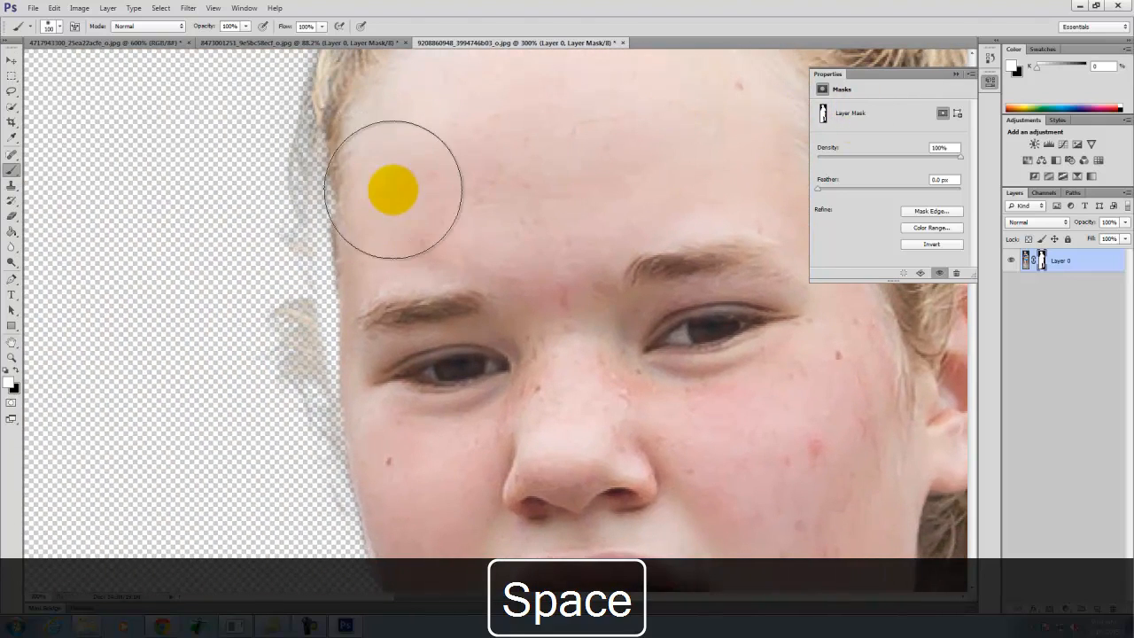
key("space")
left_click_drag(431, 186, 387, 145)
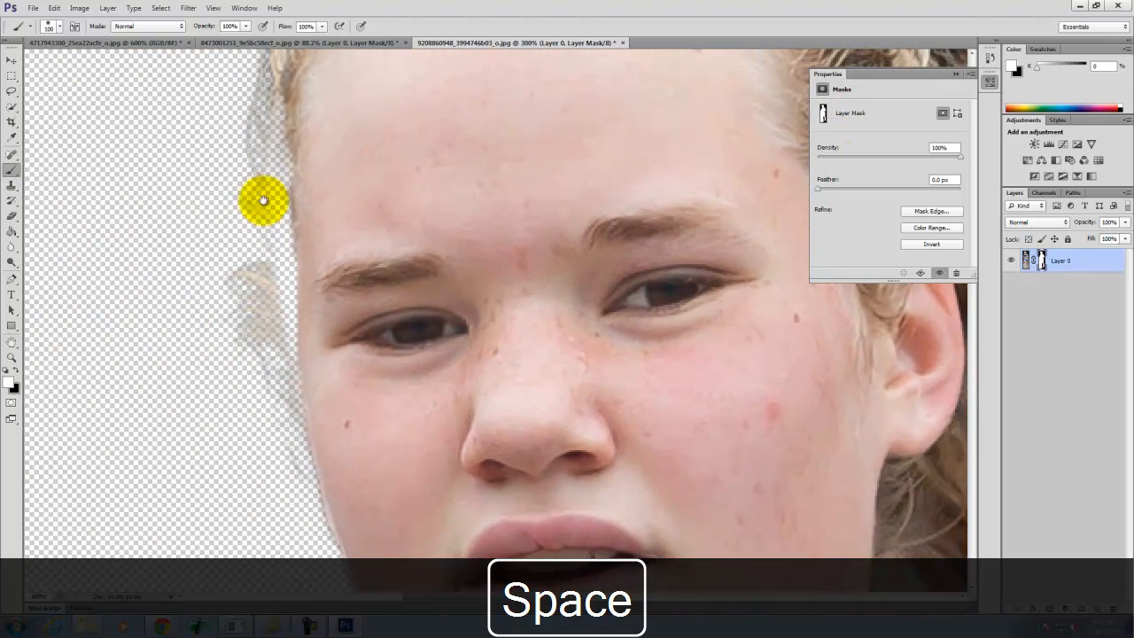
mouse_move(277, 213)
left_mouse_down()
mouse_move(243, 131)
mouse_move(11, 229)
left_mouse_up()
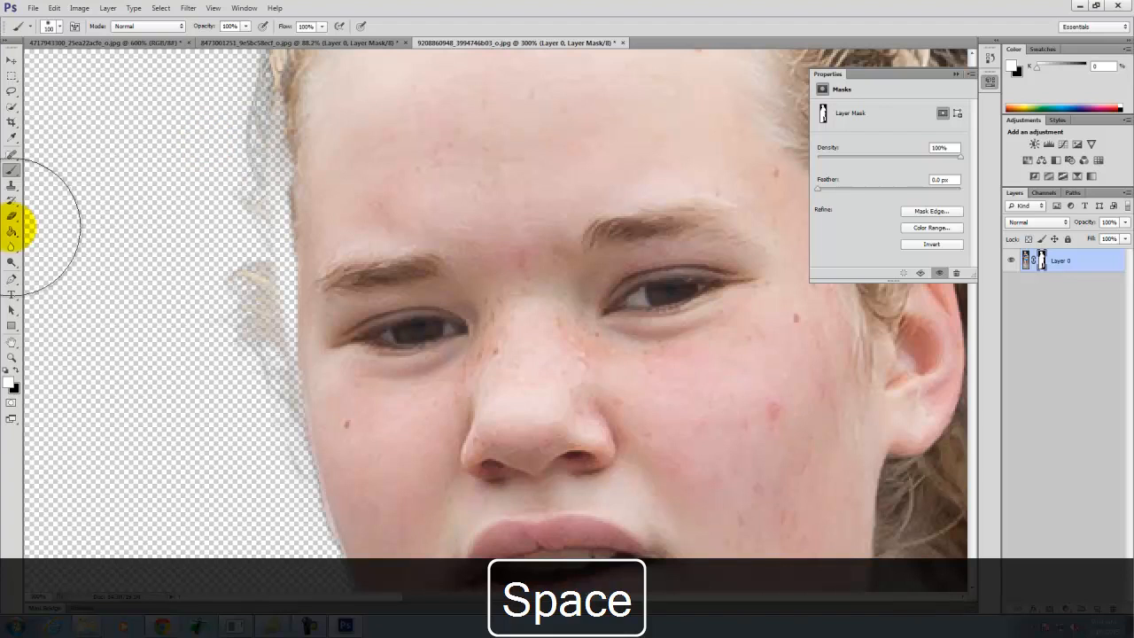
left_click(15, 370)
mouse_move(203, 132)
left_mouse_down()
mouse_move(212, 391)
mouse_move(215, 360)
mouse_move(239, 511)
mouse_move(219, 476)
mouse_move(155, 203)
mouse_move(189, 122)
left_mouse_up()
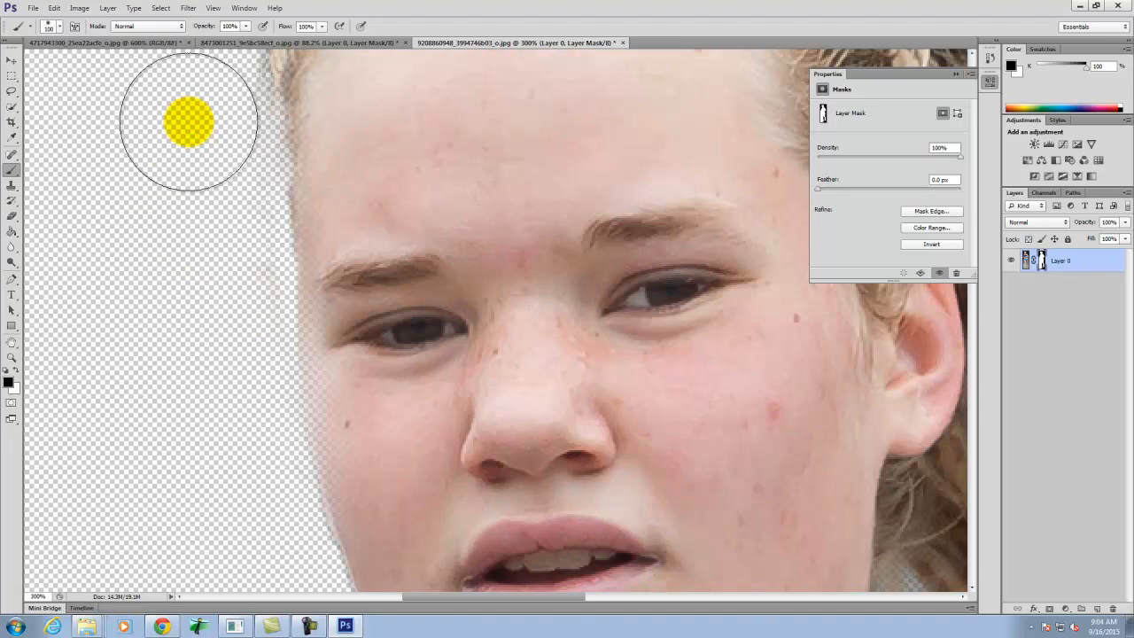
key("ctrl+0")
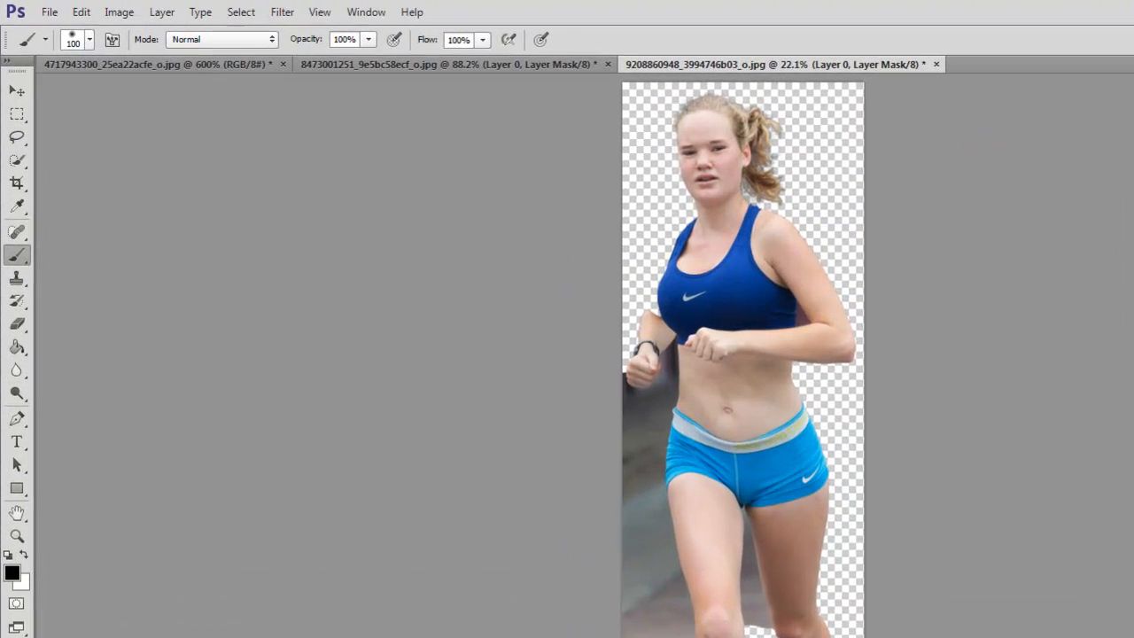
left_click(47, 13)
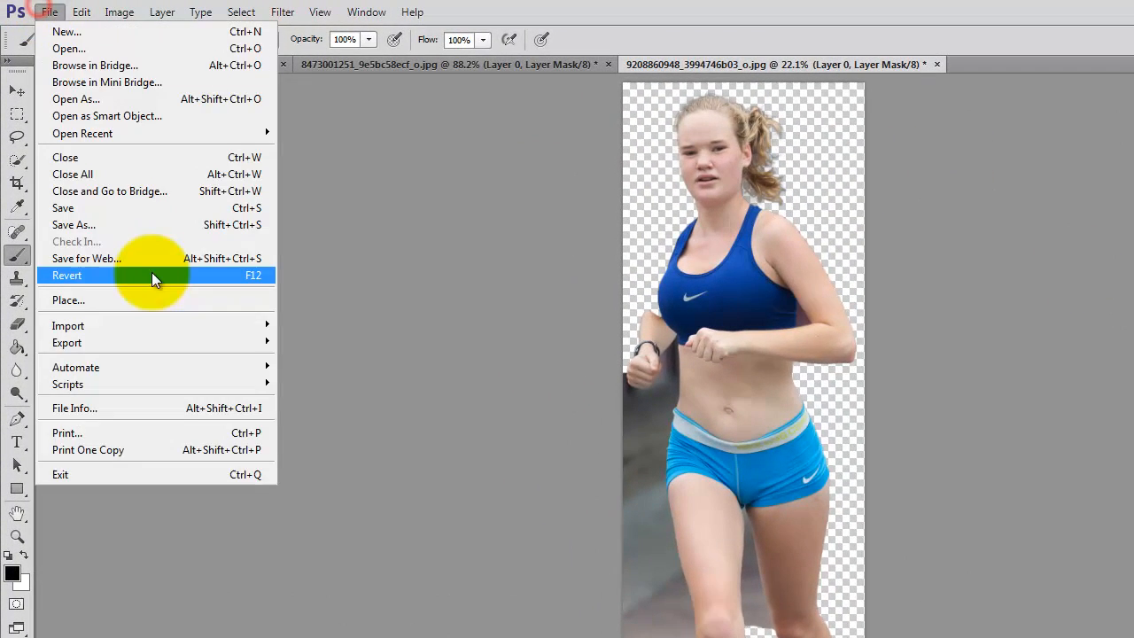
left_click(150, 258)
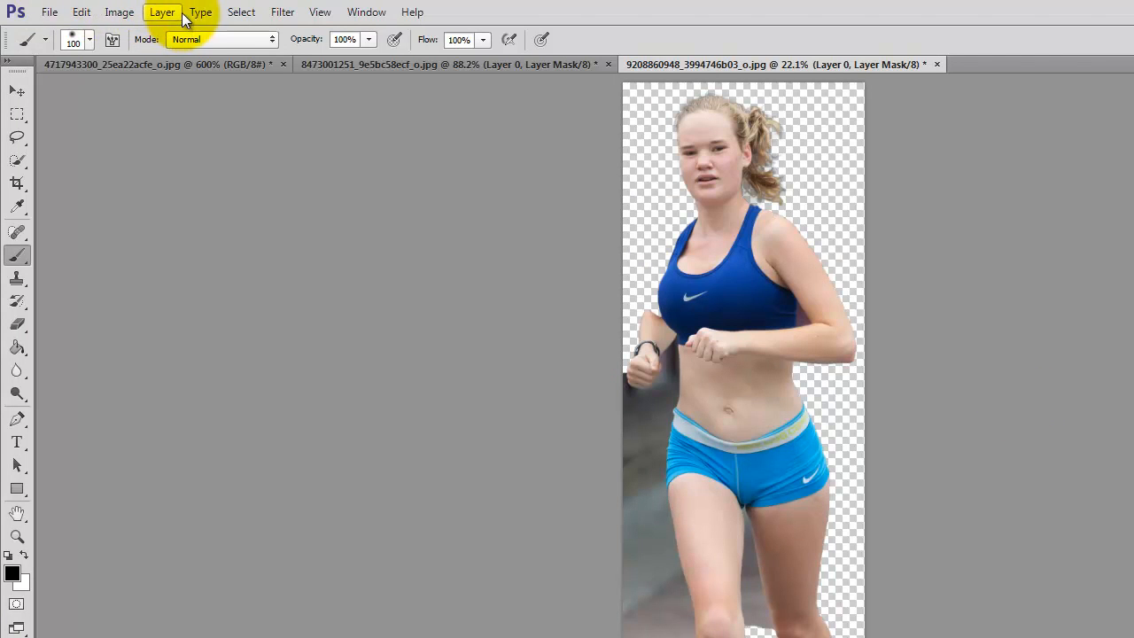
- Add a Channel Mixer adjustment layer above Layer 0 with the default name, Normal mode and 100% opacity
left_click(179, 7)
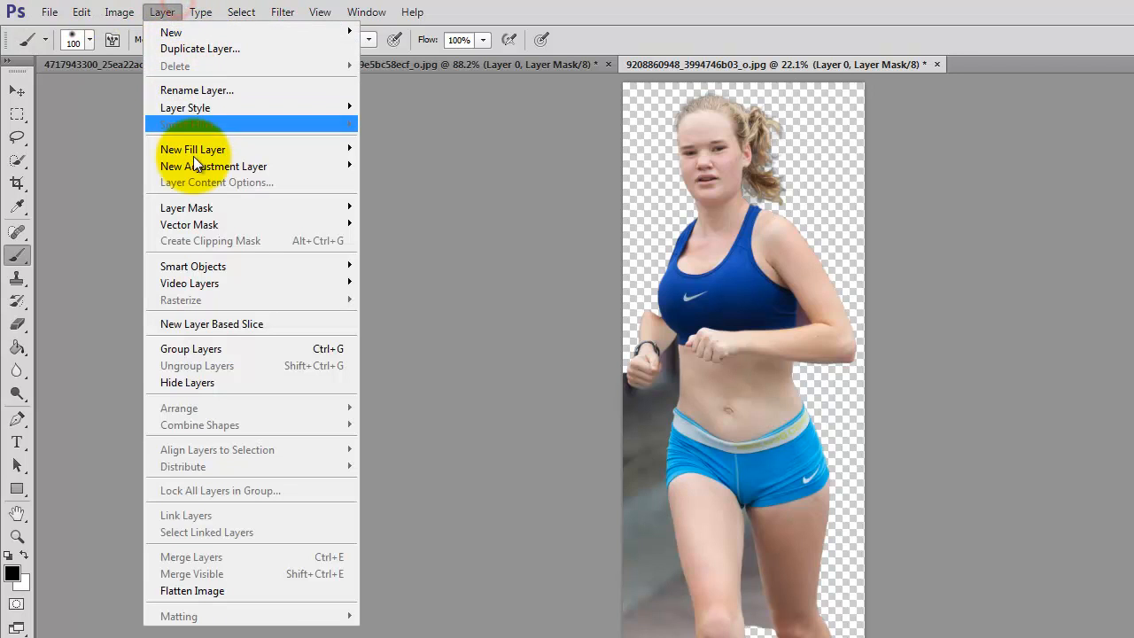
mouse_move(195, 164)
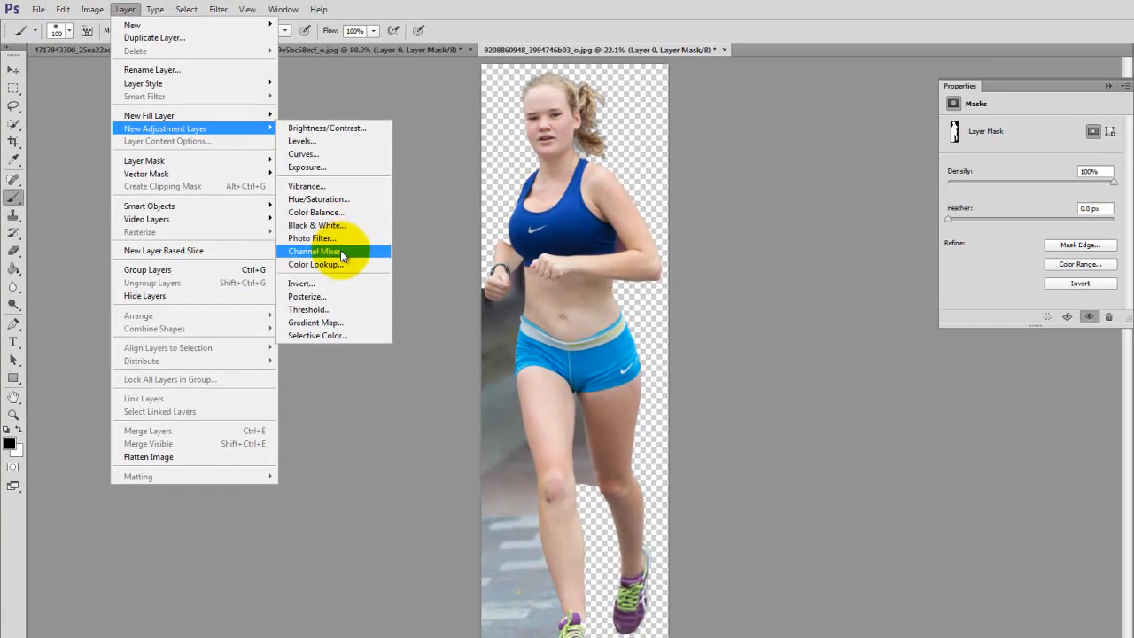
left_click(340, 251)
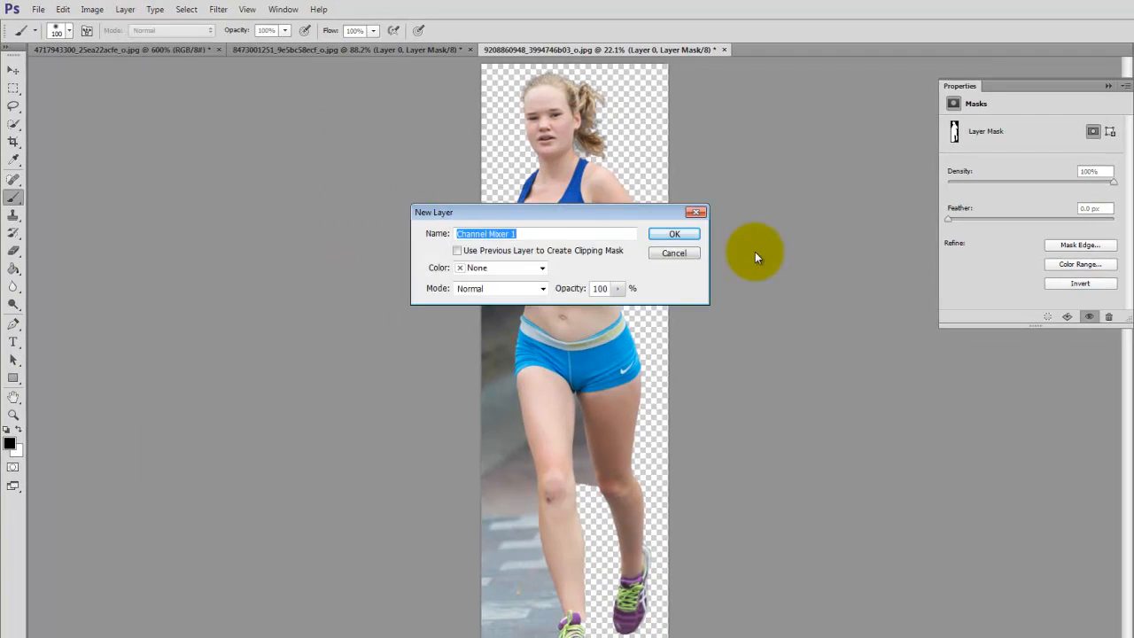
left_click(696, 234)
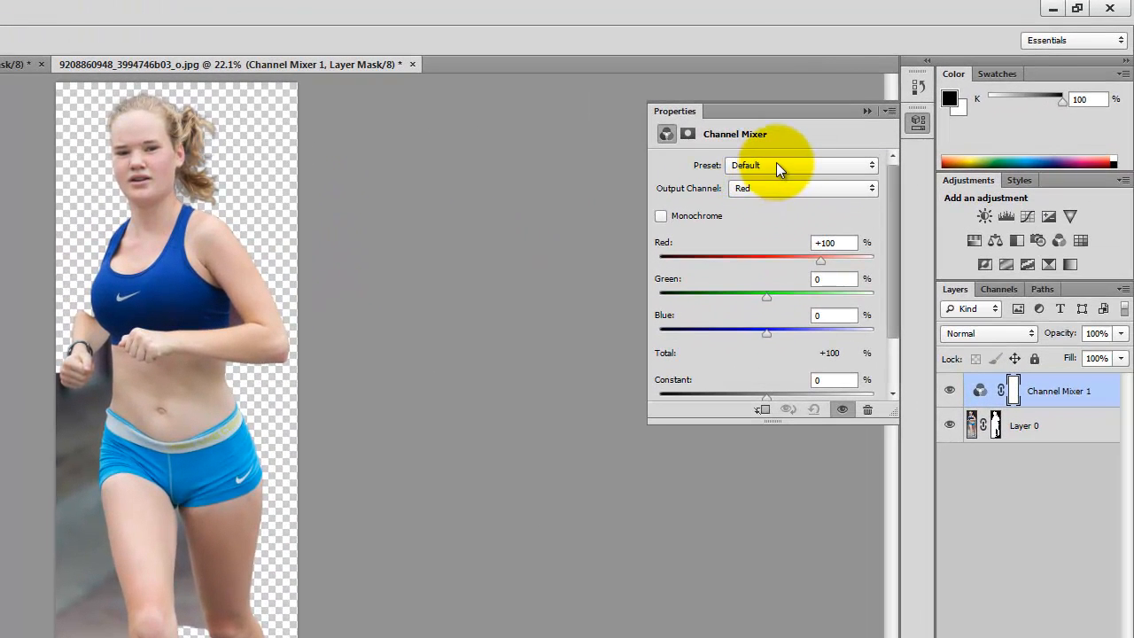
- Make the Channel Mixer monochrome, try the Black & White with Blue Filter preset, and settle on Black & White Infrared (RGB)
left_click(775, 164)
left_click(654, 223)
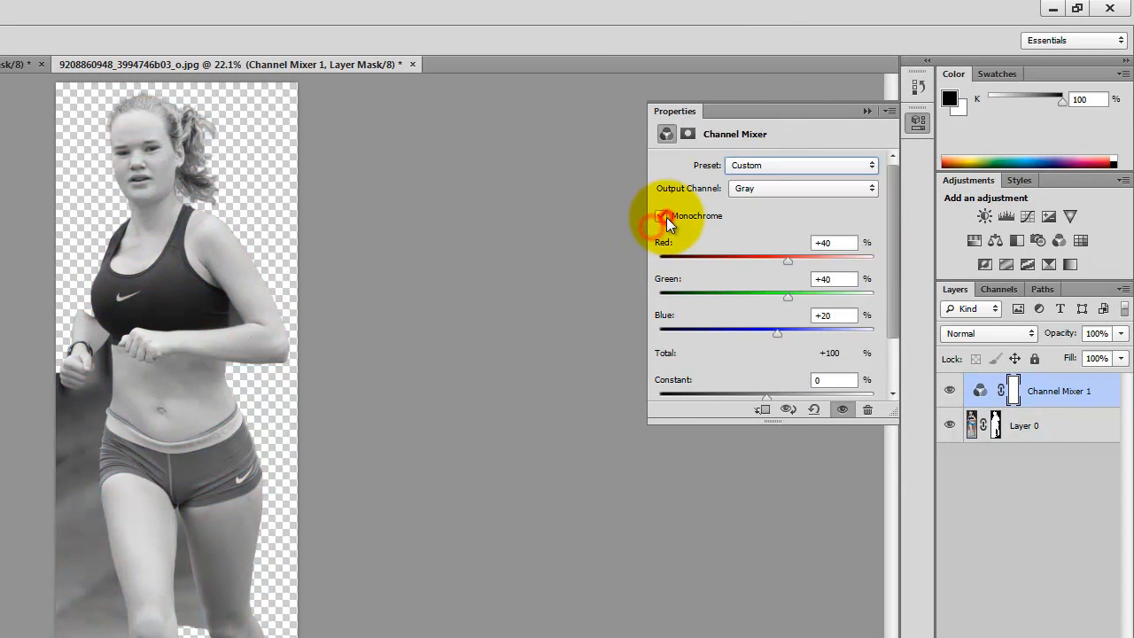
left_click(660, 217)
left_click(776, 189)
left_click(779, 167)
left_click(783, 224)
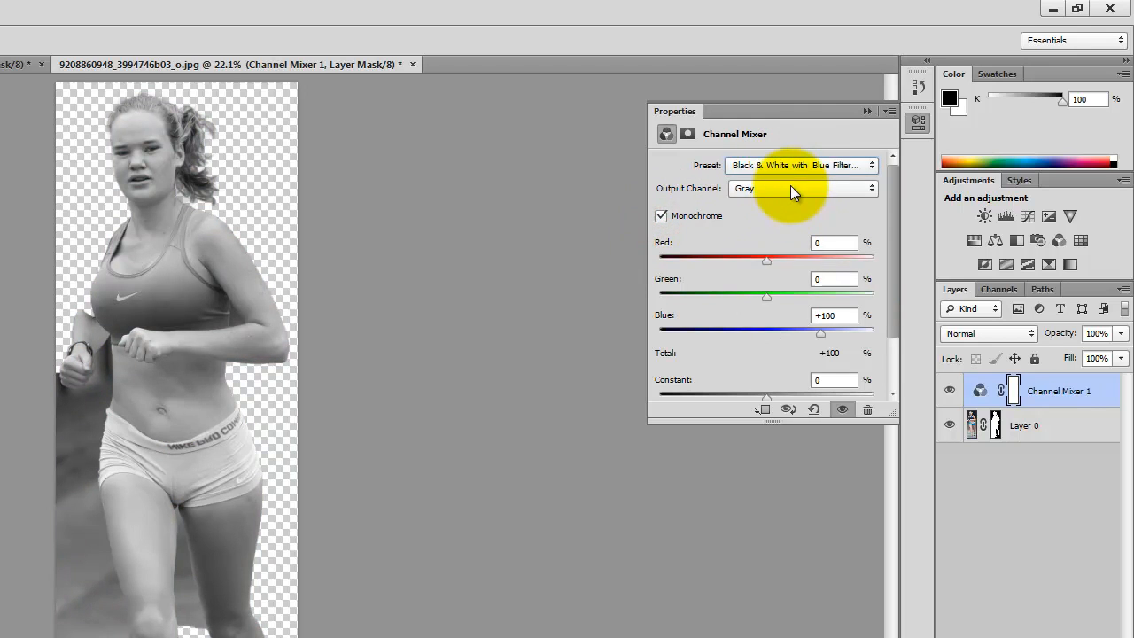
left_click(791, 168)
left_click(795, 213)
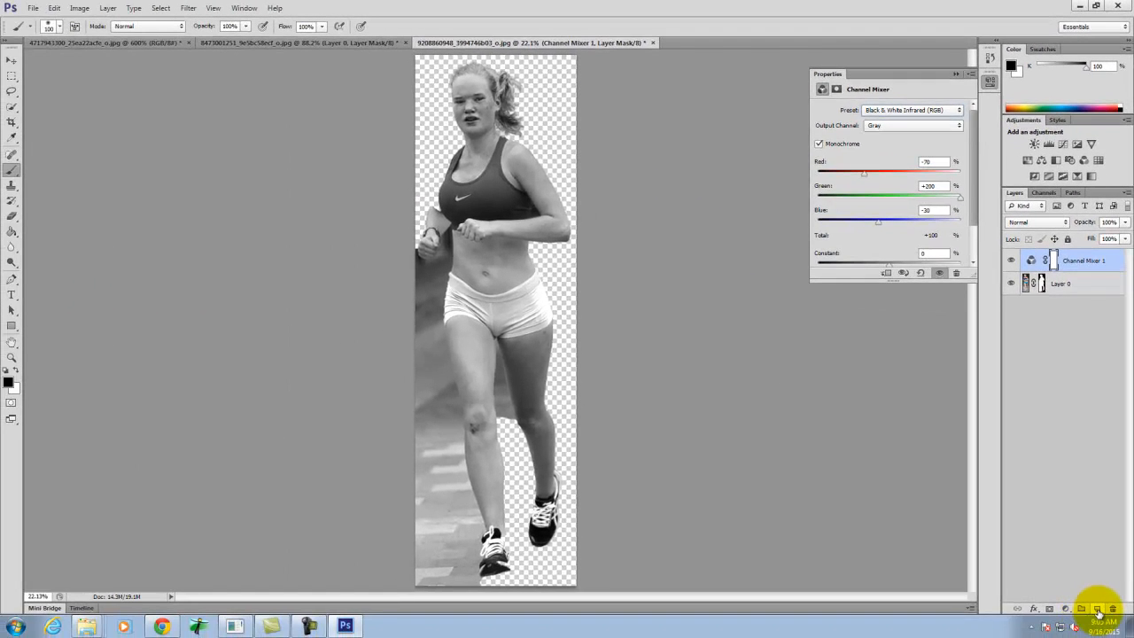
- Add a new layer above the Channel Mixer and keep dark gray #636466, 75% K, as the foreground color
left_click(1099, 610)
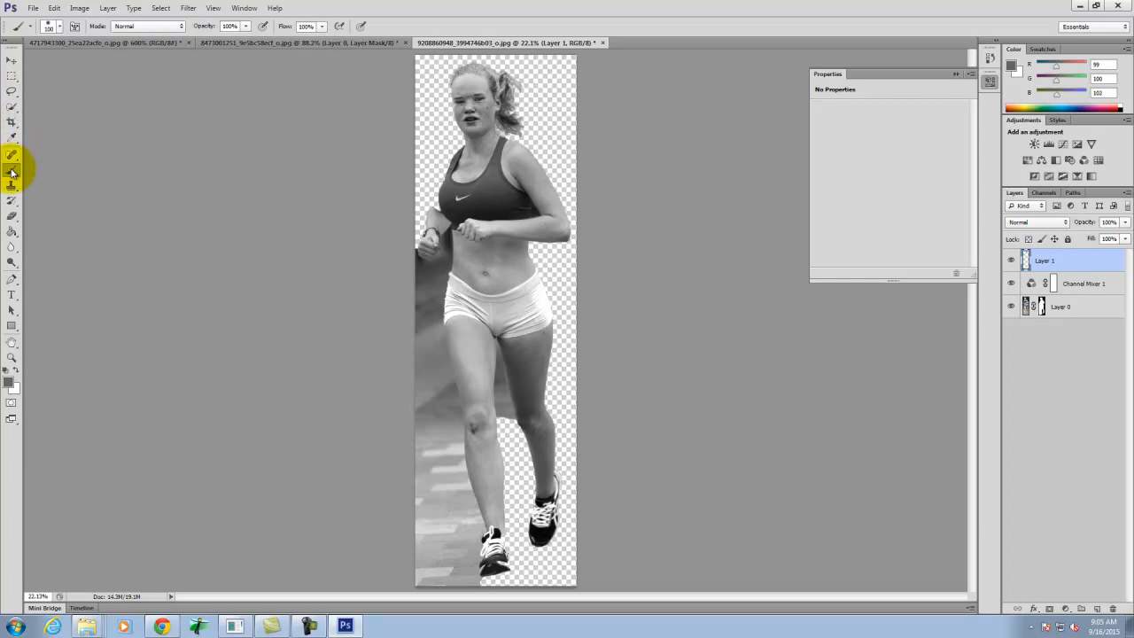
left_click(8, 384)
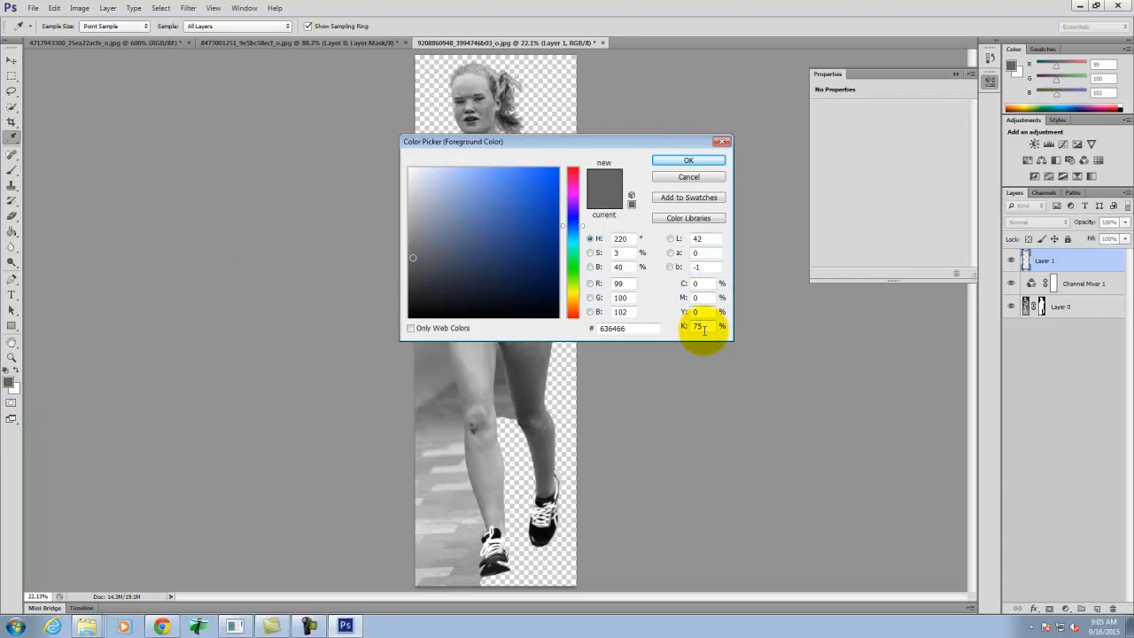
left_click(688, 160)
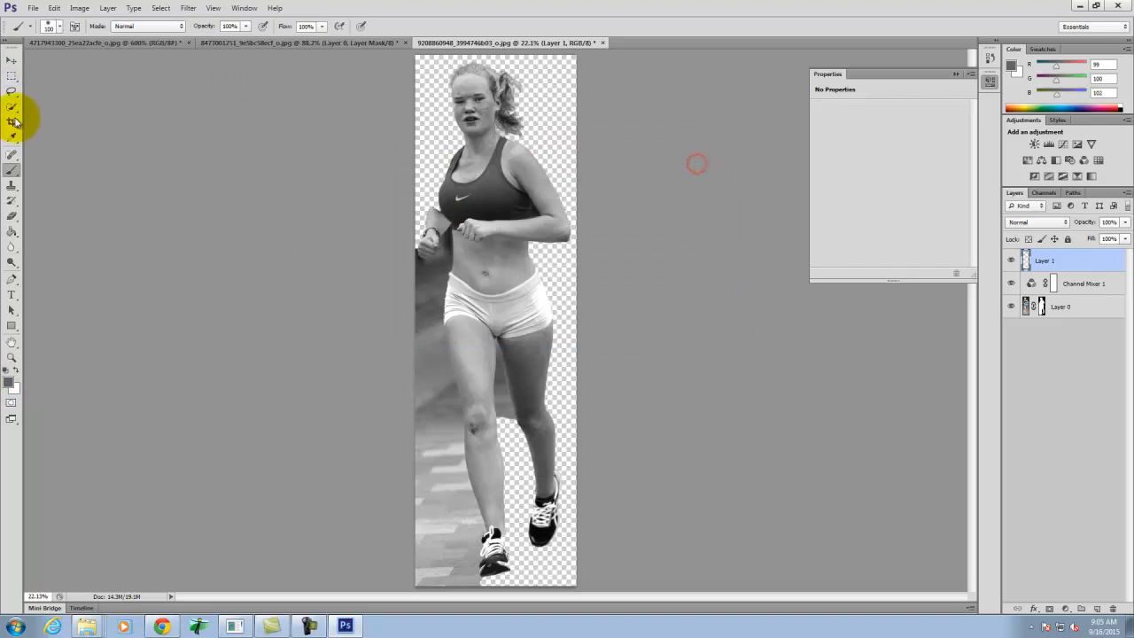
- Cover the entire canvas of Layer 1 with dark gray using a soft brush enlarged to 1900 px
mouse_move(415, 136)
left_mouse_down()
mouse_move(384, 135)
mouse_move(510, 152)
left_mouse_up()
key("]")
key("]")
key("]")
key("]")
key("]")
key("]")
key("]")
key("]")
key("]")
key("]")
key("]")
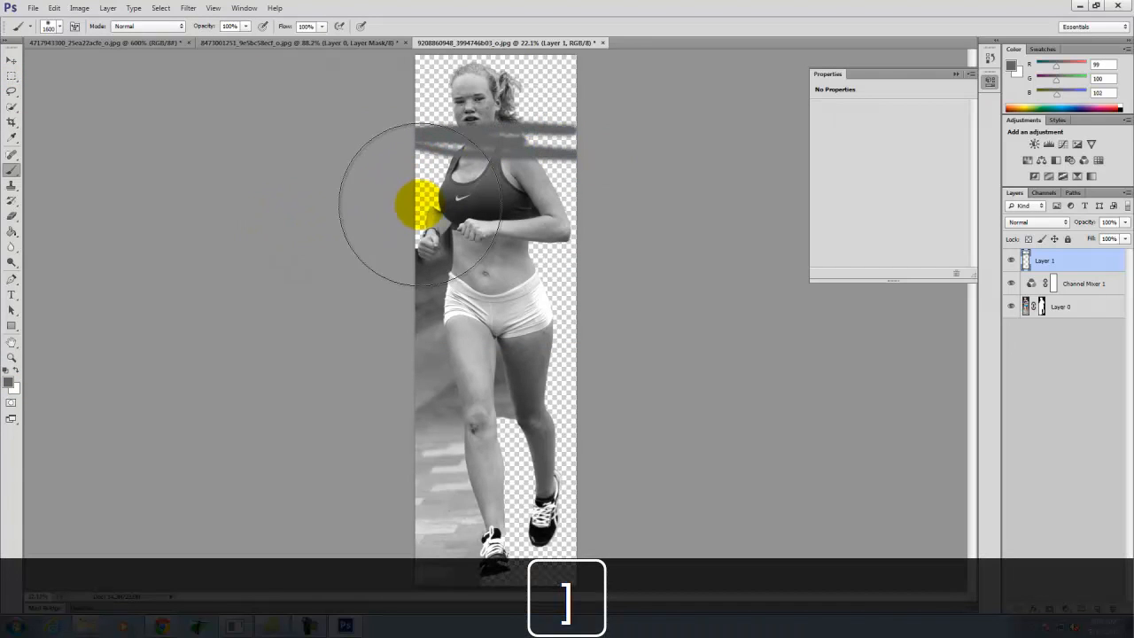
key("]")
key("]")
mouse_move(739, 190)
left_mouse_down()
mouse_move(350, 119)
mouse_move(518, 113)
mouse_move(561, 320)
mouse_move(605, 376)
mouse_move(563, 429)
mouse_move(318, 500)
mouse_move(308, 538)
mouse_move(388, 558)
mouse_move(514, 552)
left_mouse_up()
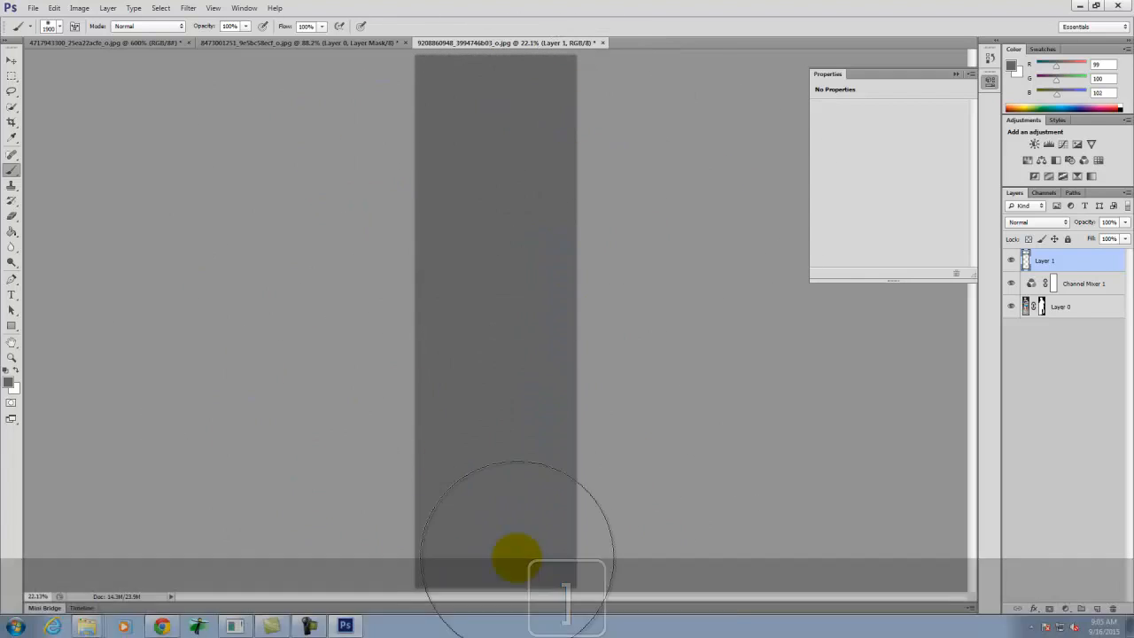
- Copy Layer 0's layer mask onto Layer 1 and inspect the gray silhouette around the runner's head and ponytail
left_click(1041, 309)
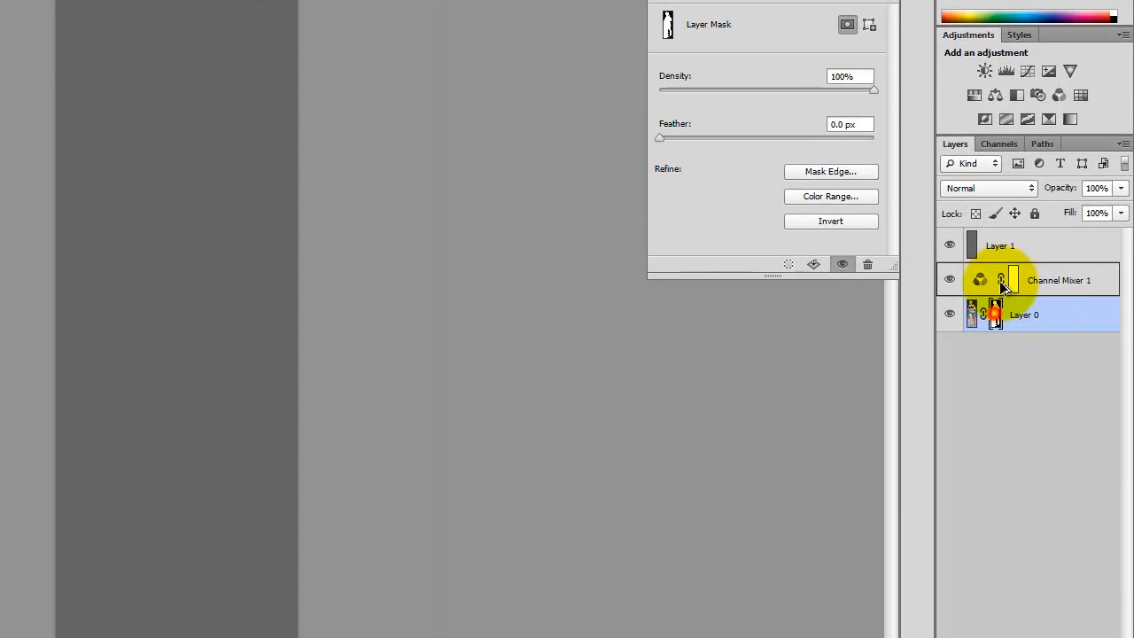
left_click_drag(999, 253, 999, 253)
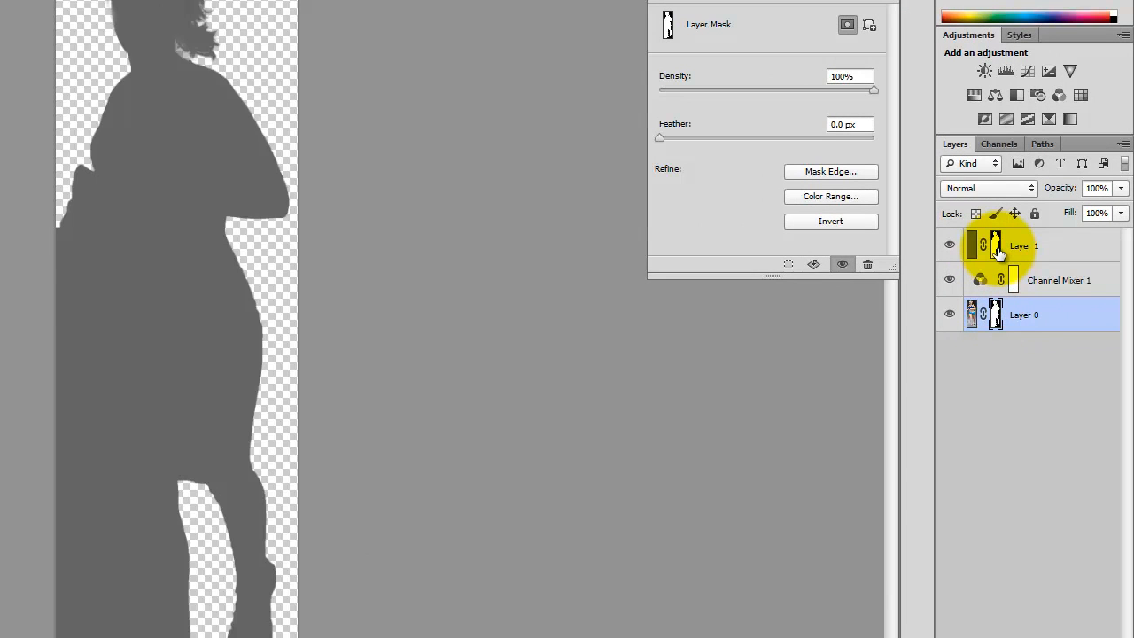
key("ctrl+equal")
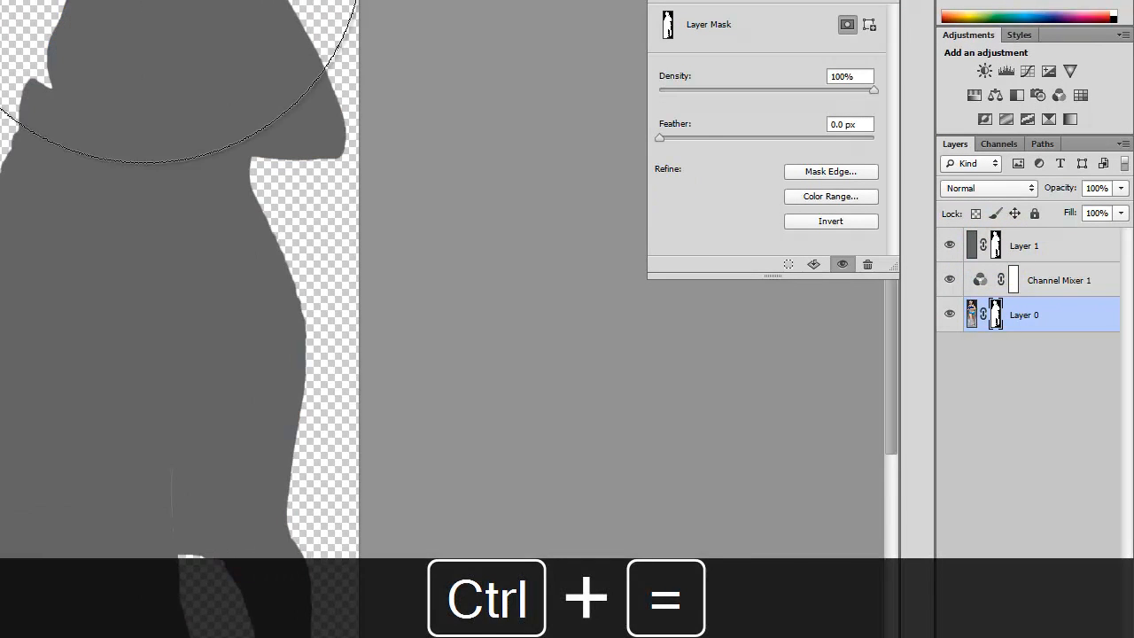
key("space")
left_click_drag(127, 51, 109, 481)
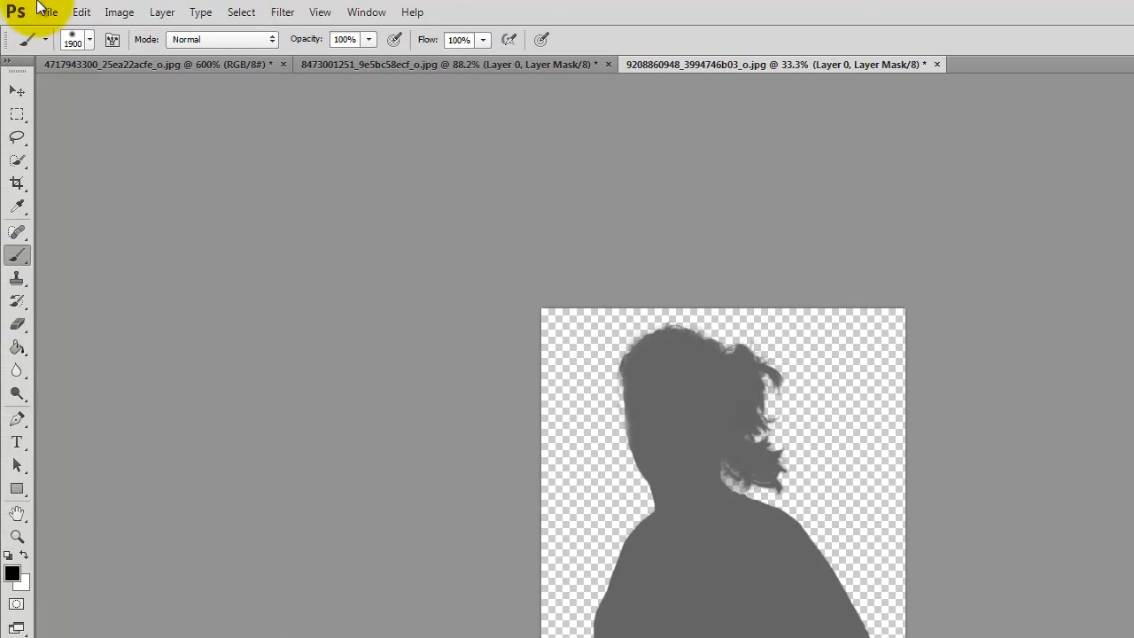
left_click(48, 11)
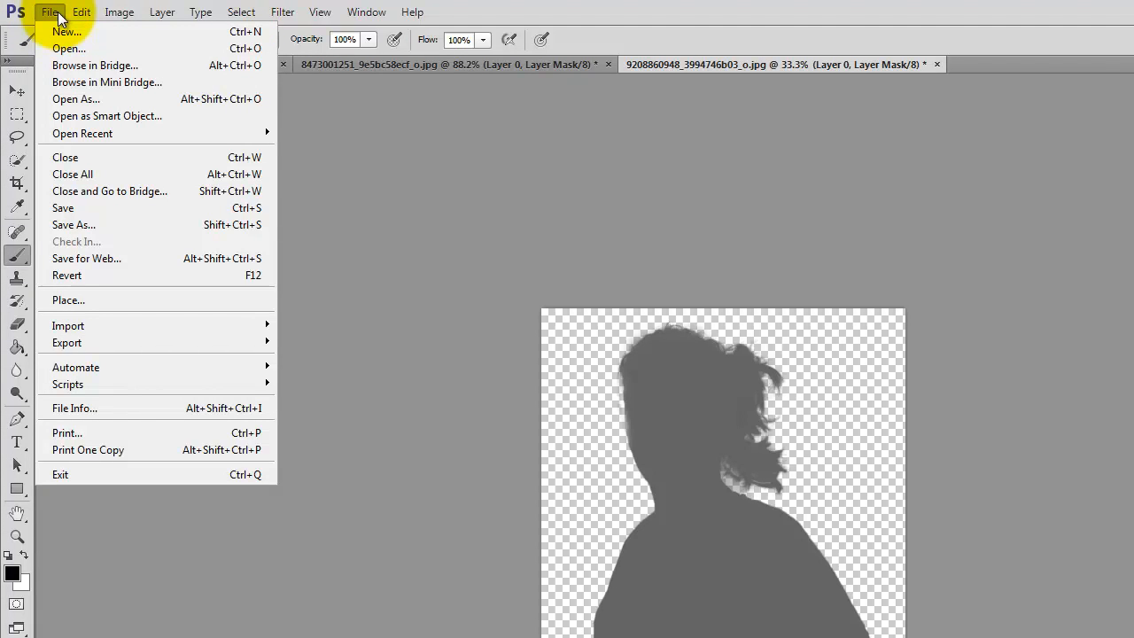
left_click(69, 48)
left_click(844, 271)
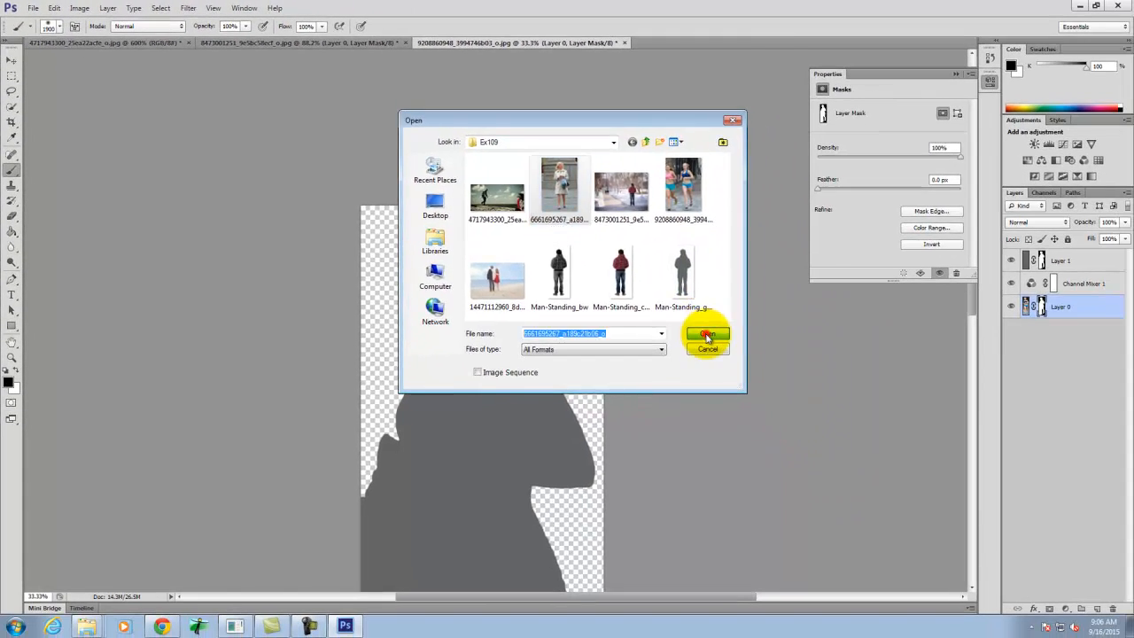
left_click(1033, 488)
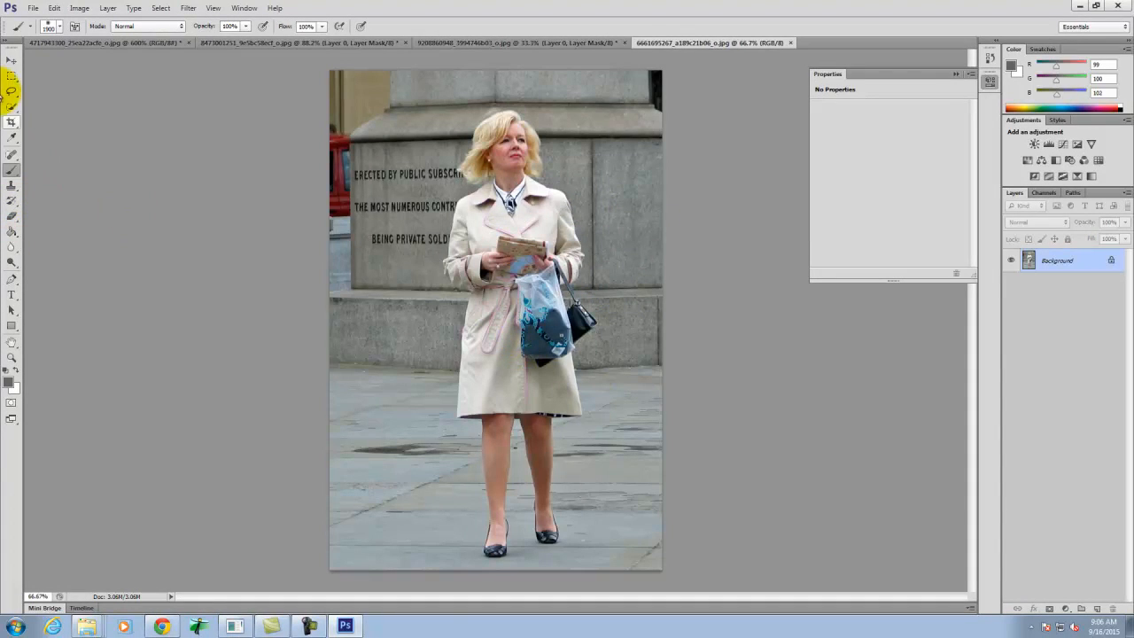
- Crop the photo tightly around the standing woman, trimming the top edge and both sides
left_click(12, 122)
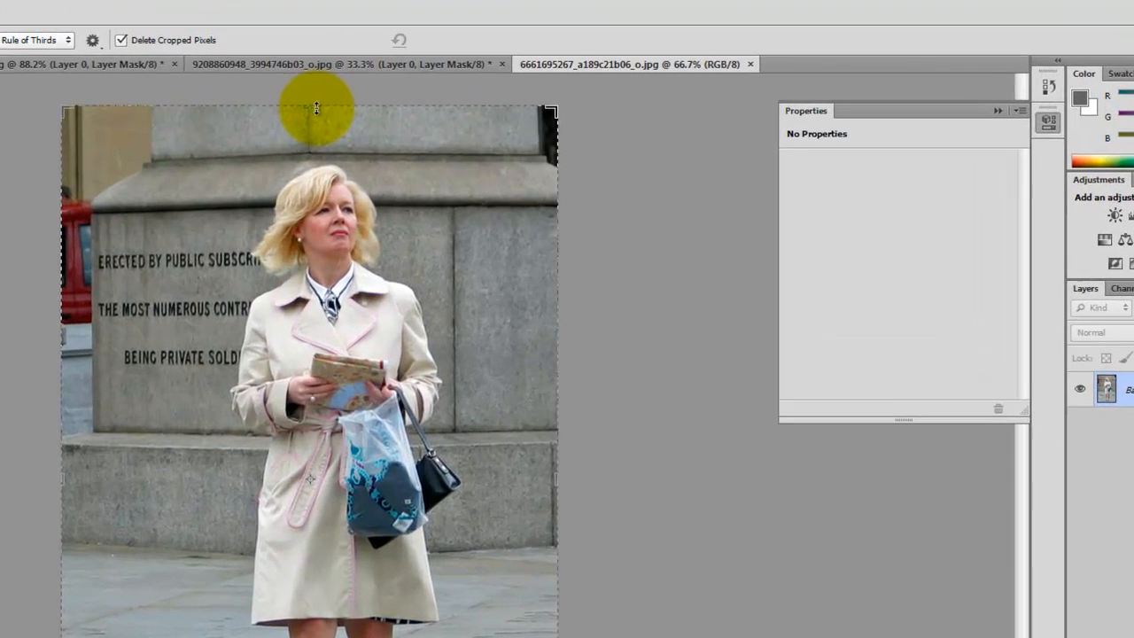
left_click_drag(502, 71, 500, 90)
left_click_drag(313, 135, 312, 133)
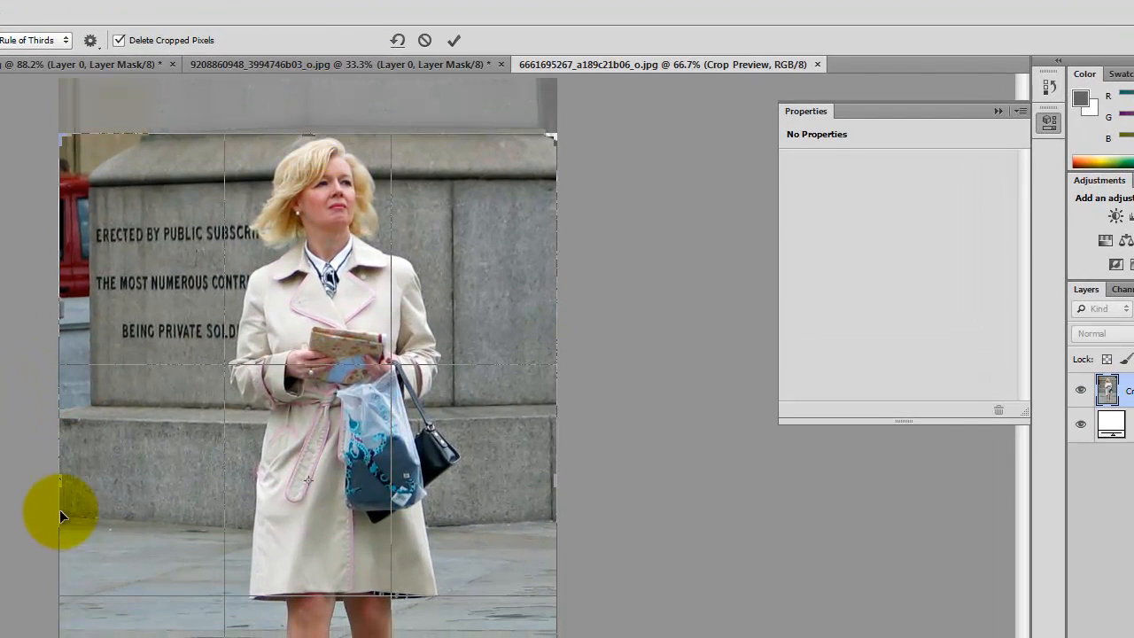
left_click_drag(56, 483, 139, 469)
left_click_drag(475, 481, 432, 473)
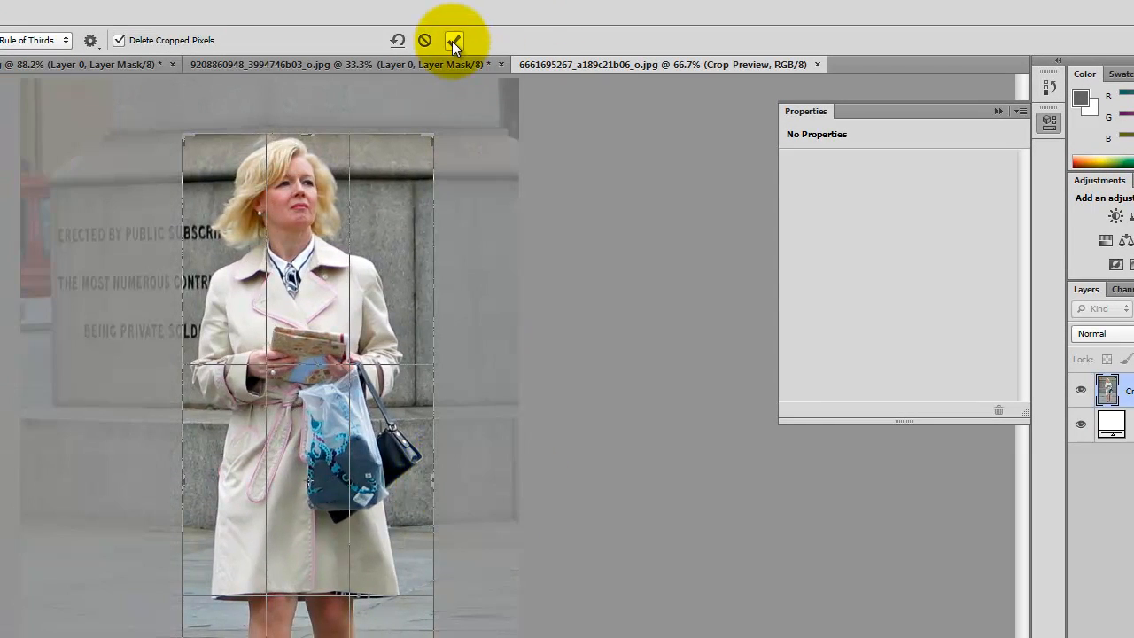
left_click(454, 40)
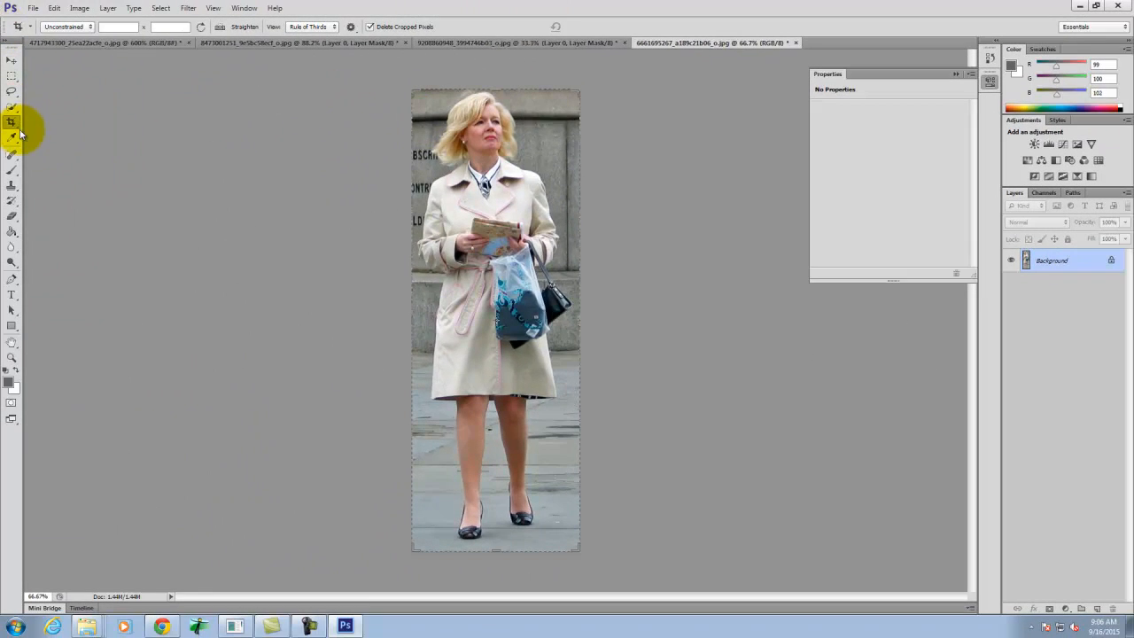
- Quick-select the wall along the photo's right side beside the woman's head and shoulder, then subtract her face and hair from the selection
left_click(12, 107)
key("ctrl+equal")
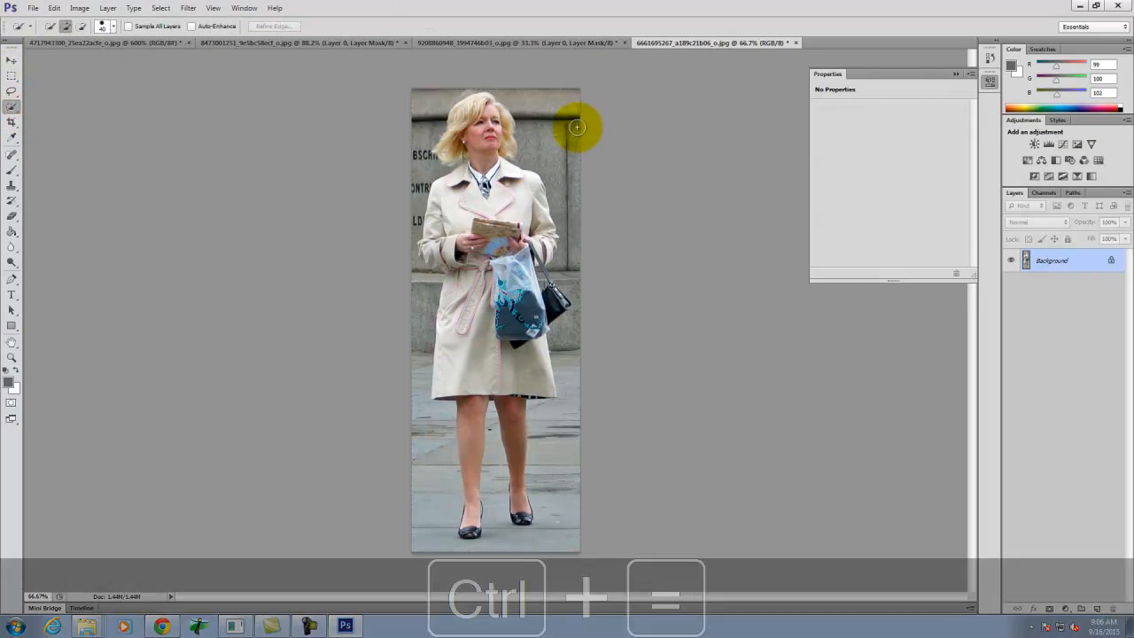
key("ctrl+equal")
key("space")
mouse_move(623, 139)
left_mouse_down()
mouse_move(398, 534)
mouse_move(411, 582)
left_mouse_up()
mouse_move(366, 129)
left_mouse_down()
mouse_move(440, 174)
mouse_move(466, 263)
left_mouse_up()
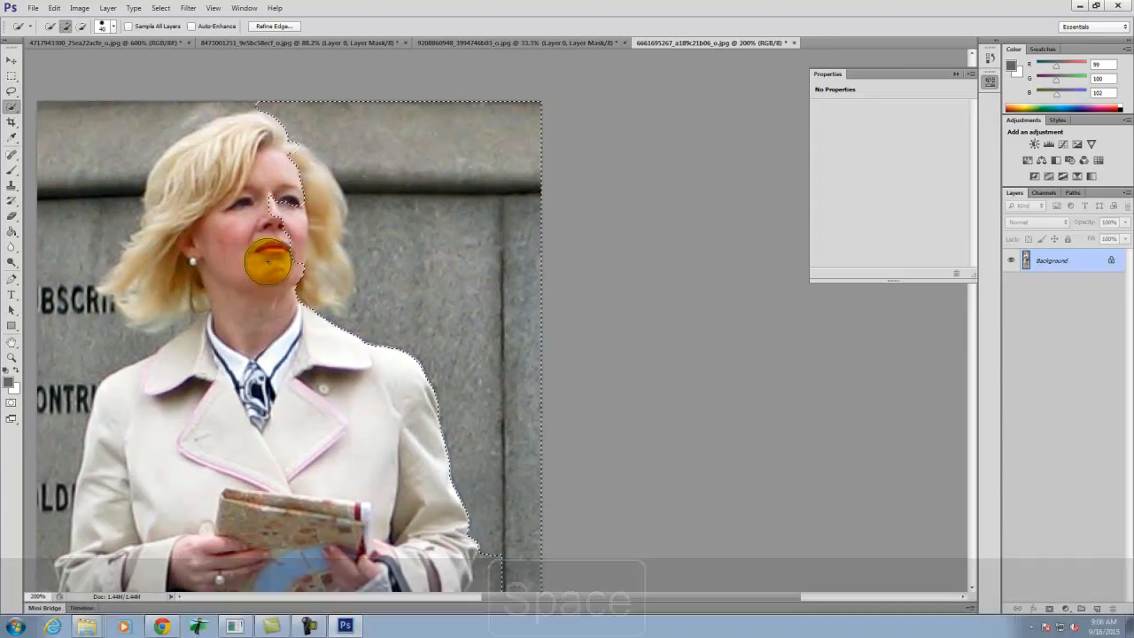
mouse_move(282, 205)
left_mouse_down()
mouse_move(274, 140)
mouse_move(318, 227)
left_mouse_up()
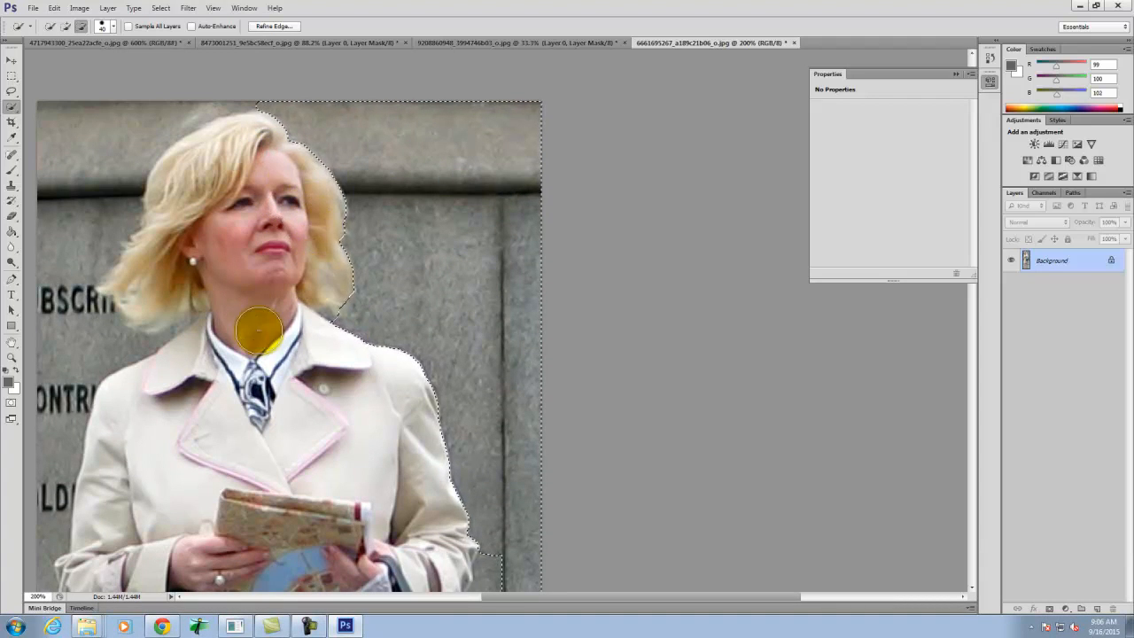
- Extend the background selection past the right sleeve and around the black handbag, subtracting the sleeve and bag strap with a smaller brush
key("space")
left_click_drag(509, 481, 466, 29)
mouse_move(390, 165)
left_mouse_down()
mouse_move(374, 178)
mouse_move(461, 364)
left_mouse_up()
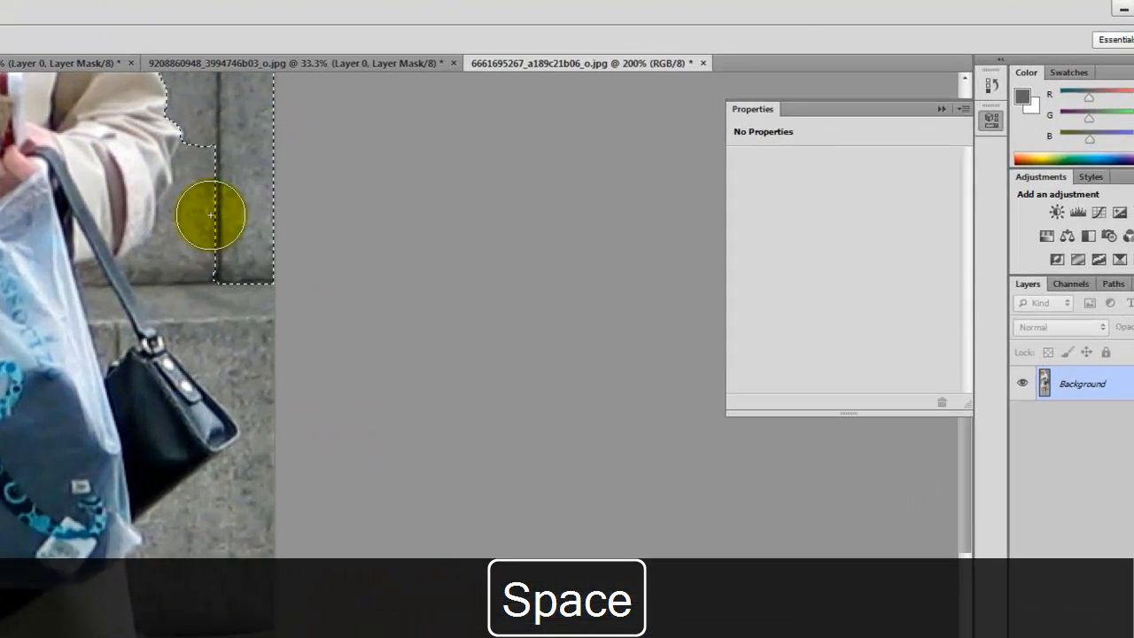
left_click_drag(293, 483, 309, 524)
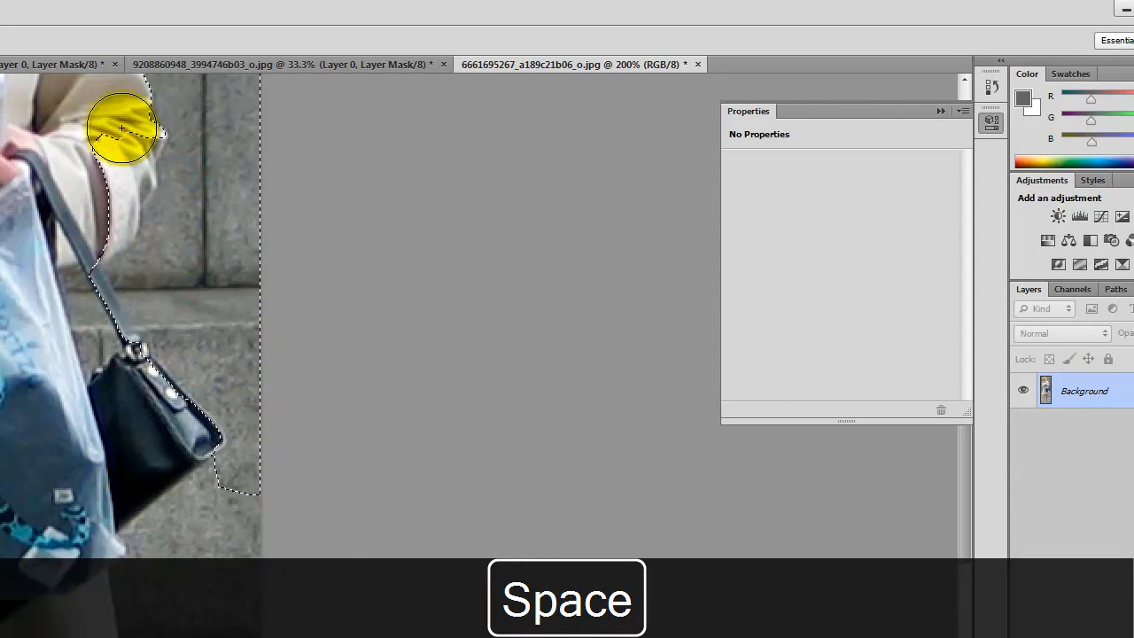
mouse_move(114, 125)
left_mouse_down()
mouse_move(87, 248)
mouse_move(88, 180)
mouse_move(63, 204)
mouse_move(50, 266)
left_mouse_up()
key("bracketleft")
key("bracketleft")
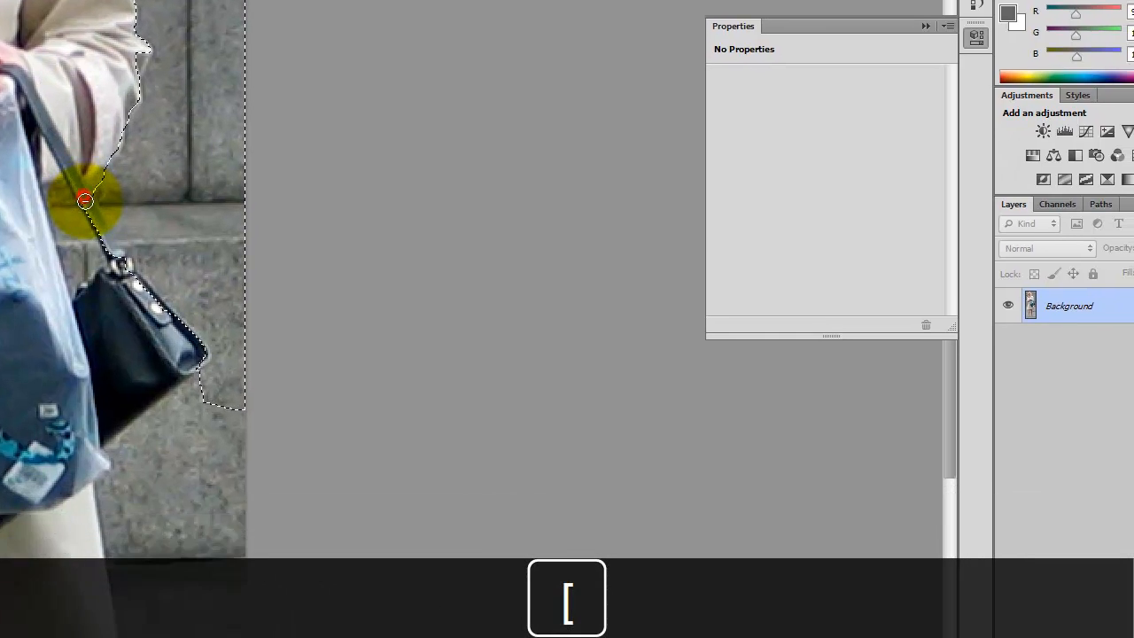
mouse_move(108, 42)
left_mouse_down()
mouse_move(86, 51)
mouse_move(102, 87)
left_mouse_up()
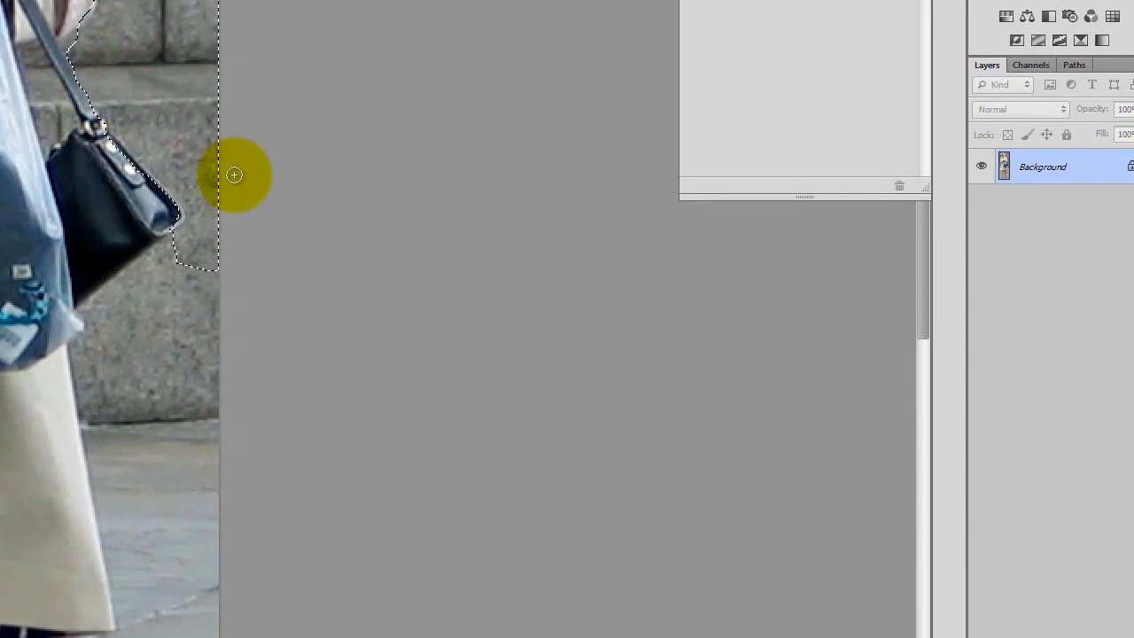
left_click_drag(167, 259, 132, 293)
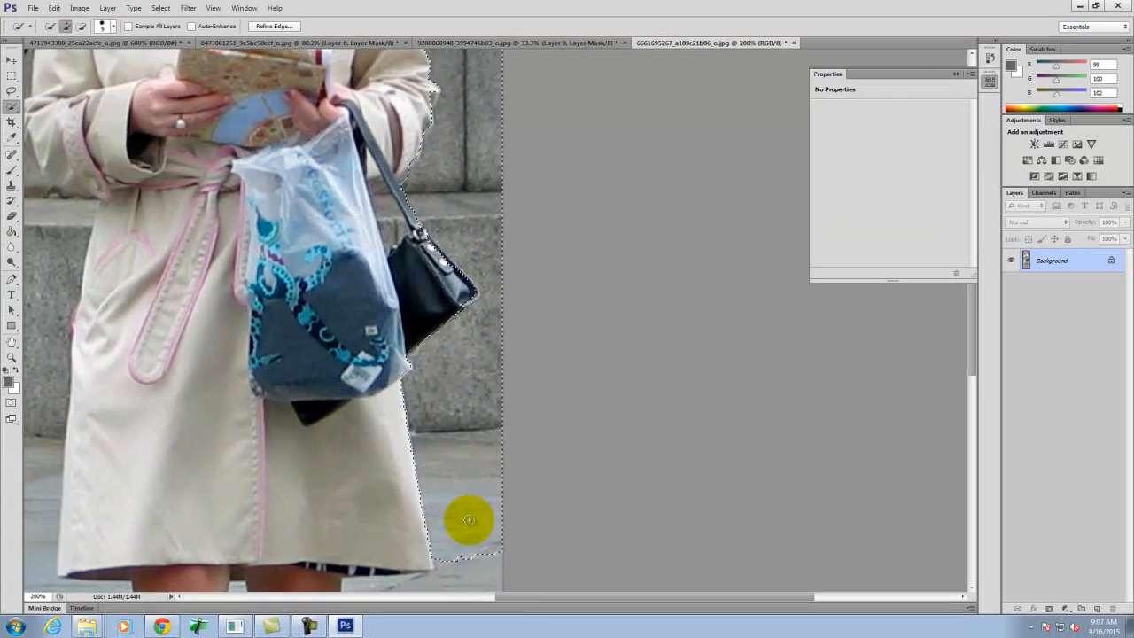
- Add the pavement on the right of and between the woman's legs to the selection, leaving out the right-hand shoe
key("space")
left_click_drag(498, 420, 557, 81)
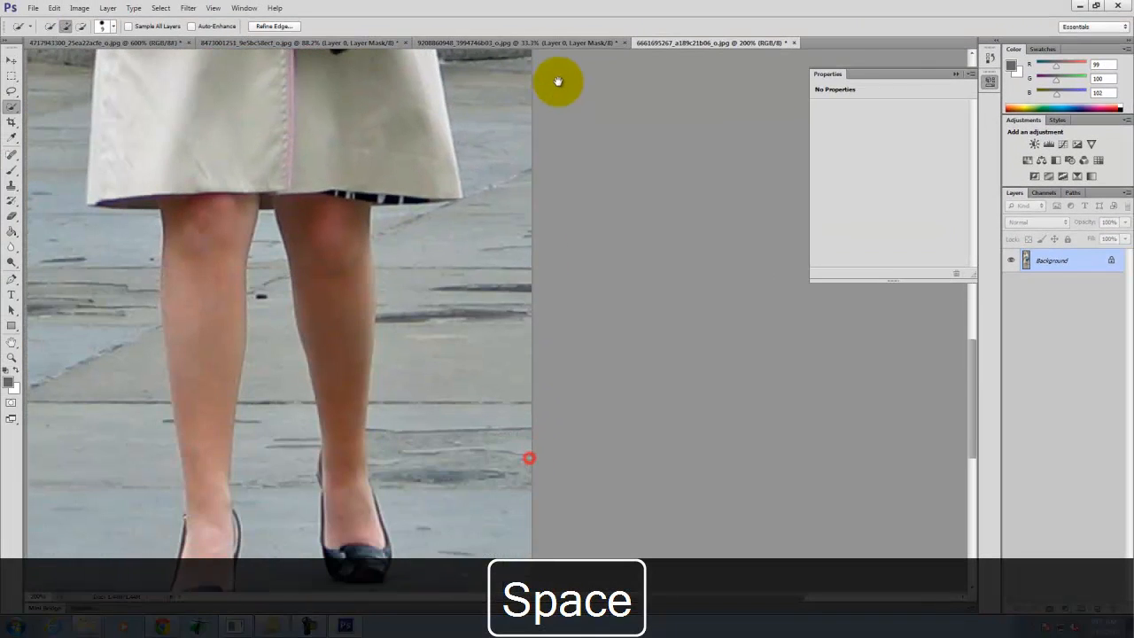
mouse_move(508, 192)
left_mouse_down()
mouse_move(496, 281)
mouse_move(463, 293)
mouse_move(490, 436)
mouse_move(472, 505)
left_mouse_up()
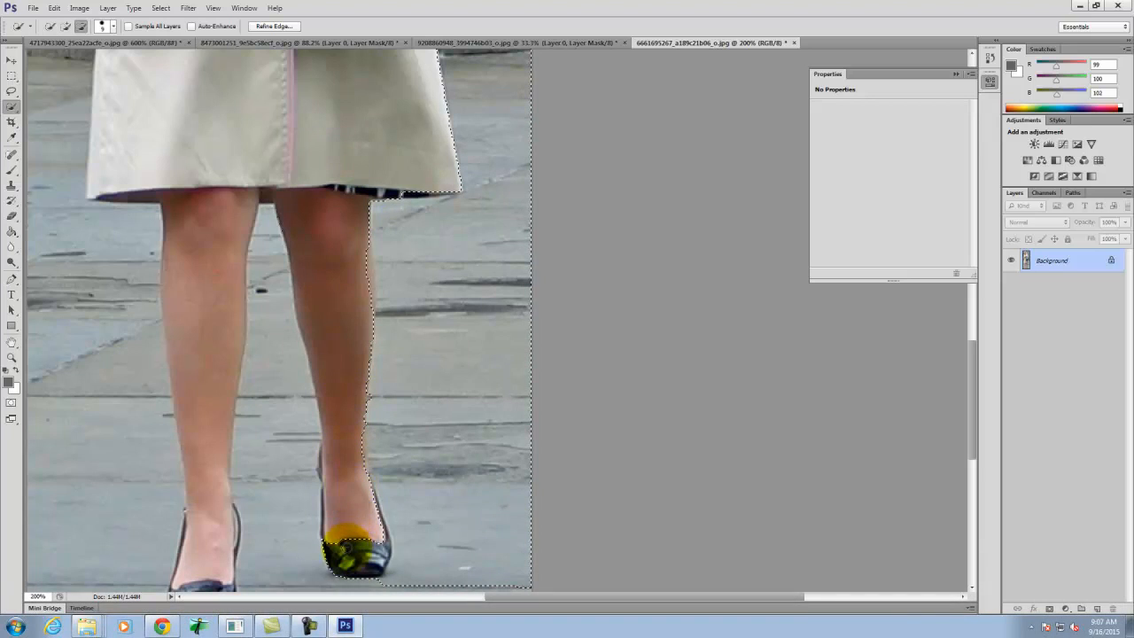
left_click_drag(362, 556, 338, 552)
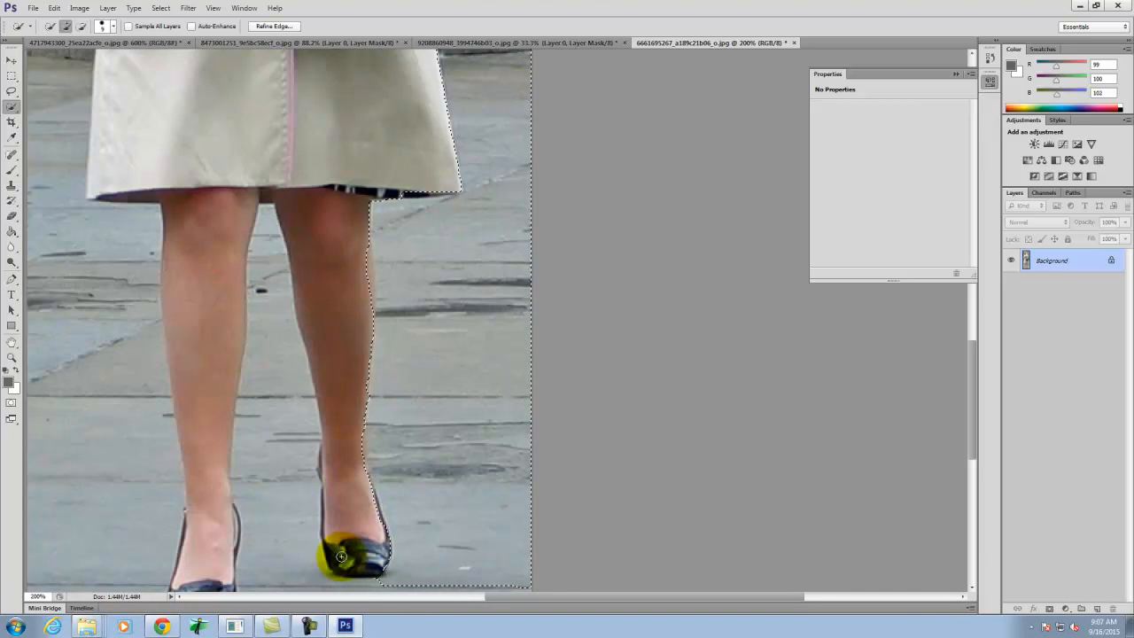
left_click(398, 586)
left_click_drag(299, 580, 272, 508)
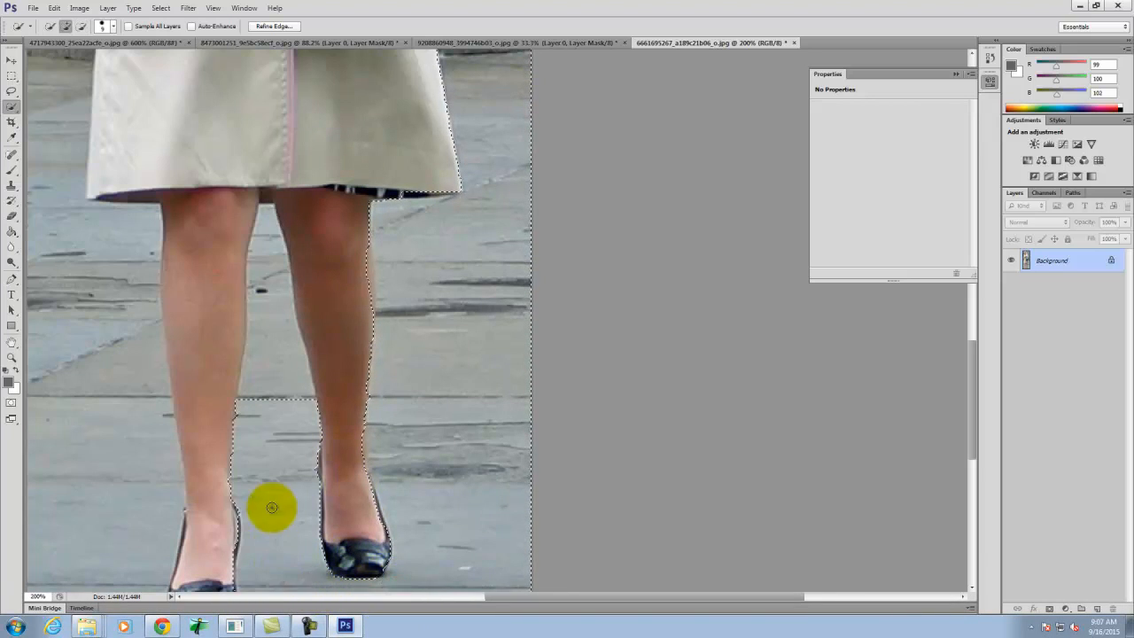
- Add the pavement below and left of the legs to the selection, and subtract the left-hand leg and shoe
key("space")
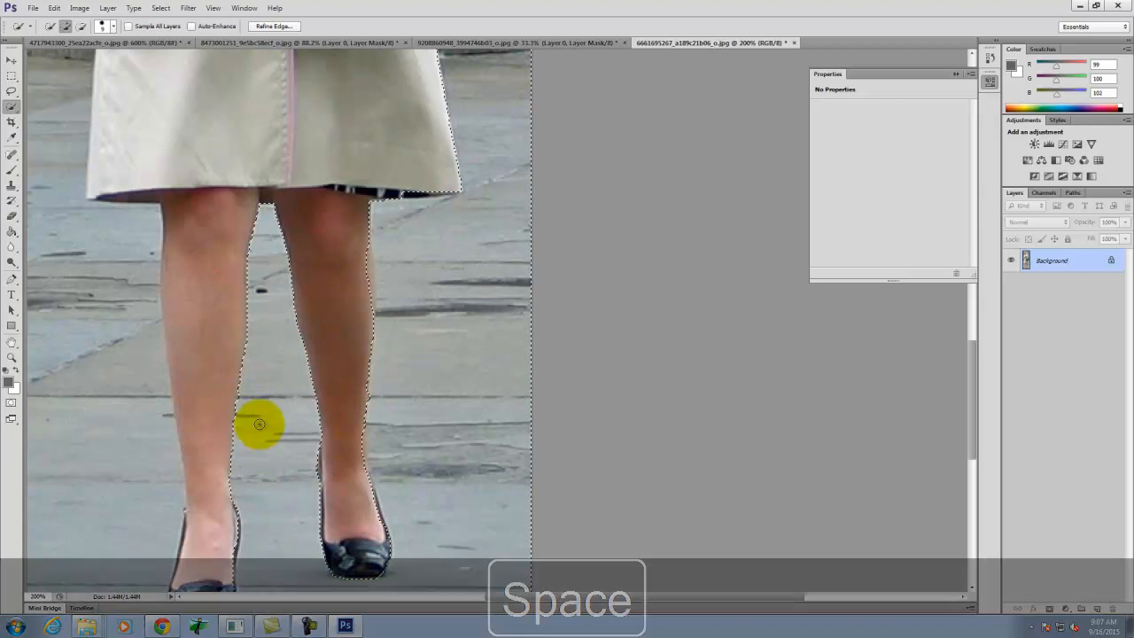
left_click_drag(190, 419, 465, 252)
mouse_move(450, 428)
left_mouse_down()
mouse_move(504, 478)
mouse_move(351, 458)
mouse_move(361, 330)
mouse_move(349, 153)
left_mouse_up()
scroll(438, 311, "up", 1)
scroll(439, 310, "up", 1)
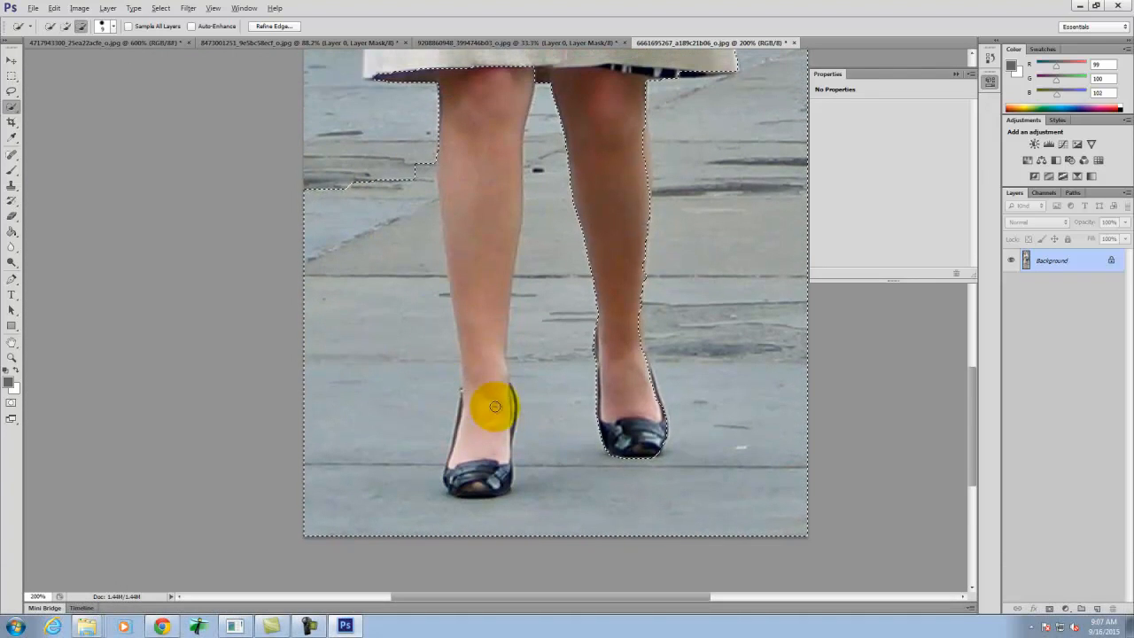
left_click_drag(456, 91, 480, 301, "alt")
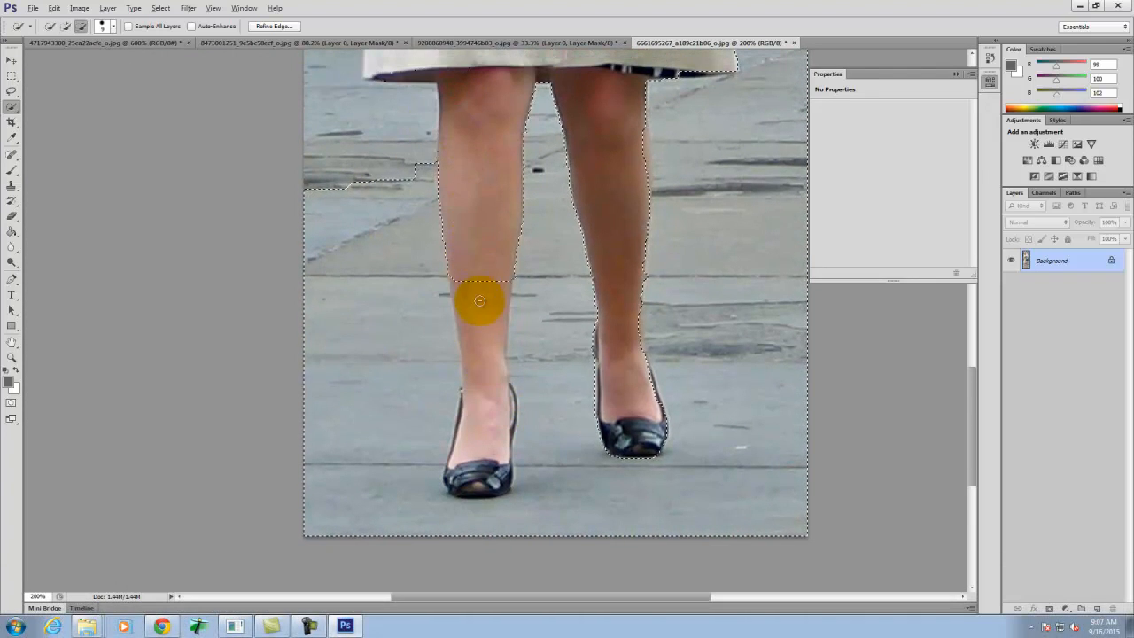
left_click_drag(490, 369, 493, 442)
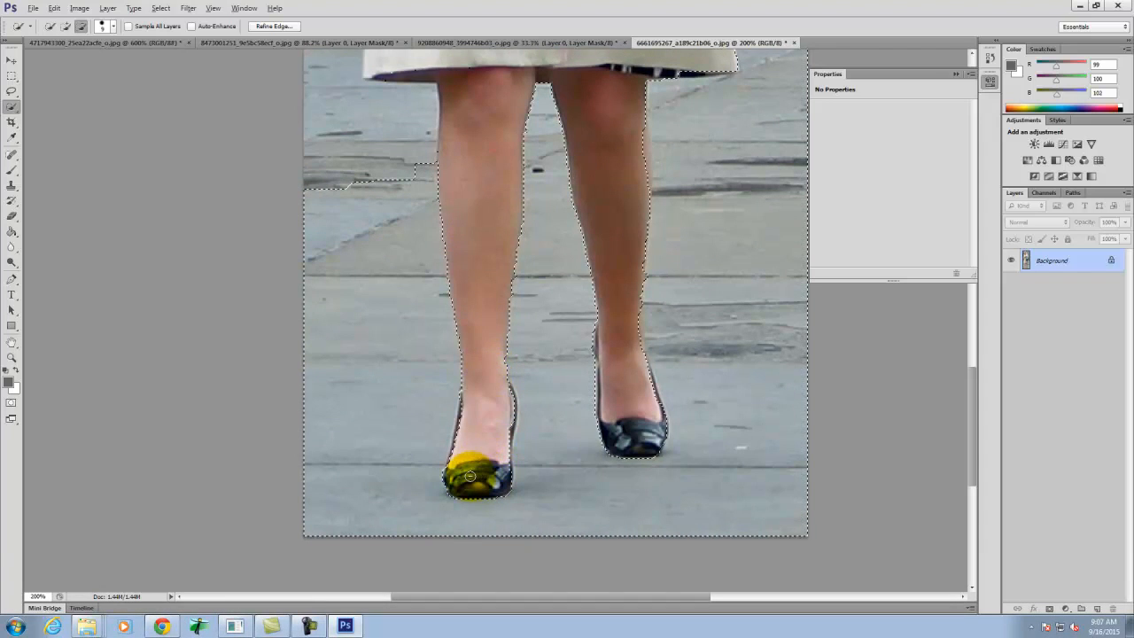
left_click_drag(460, 426, 502, 383)
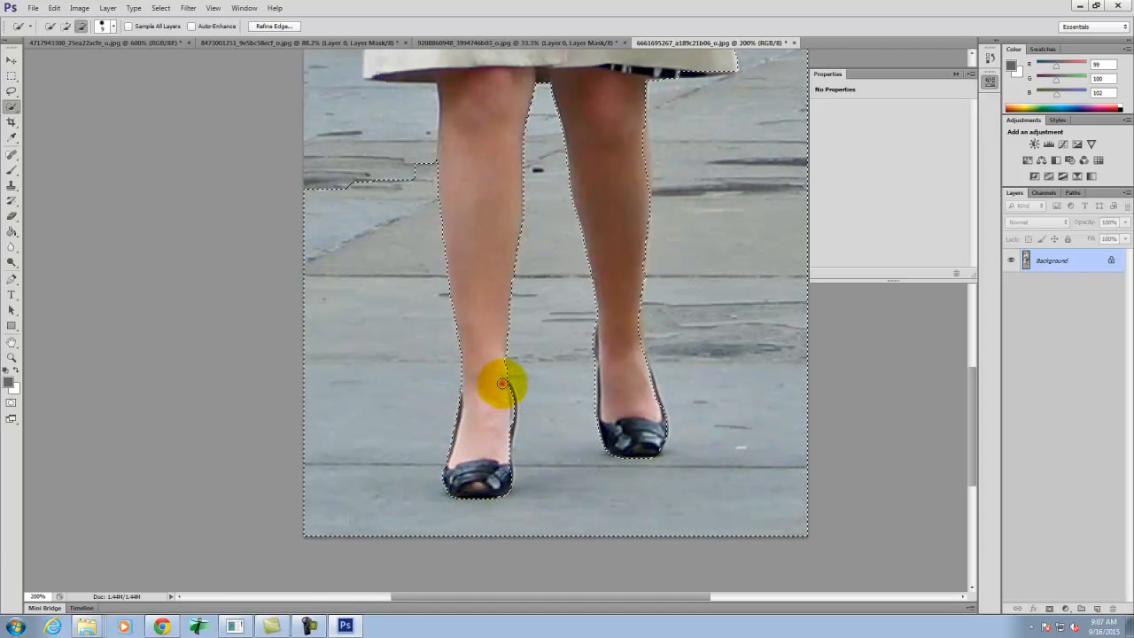
left_click_drag(507, 430, 504, 442)
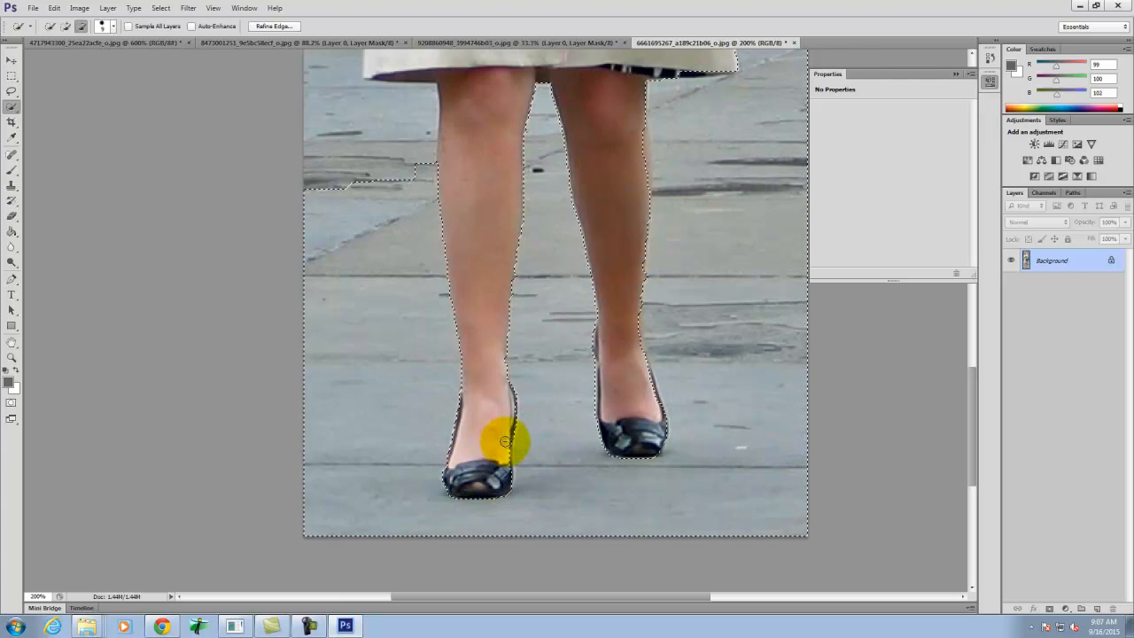
- Extend the background selection up the coat's left side to the shoulder and correct it around the left-hand sleeve and waist
key("space")
left_click_drag(488, 322, 492, 462)
left_click_drag(387, 457, 364, 396)
left_click_drag(345, 170, 351, 120)
key("space")
left_click_drag(509, 172, 491, 629)
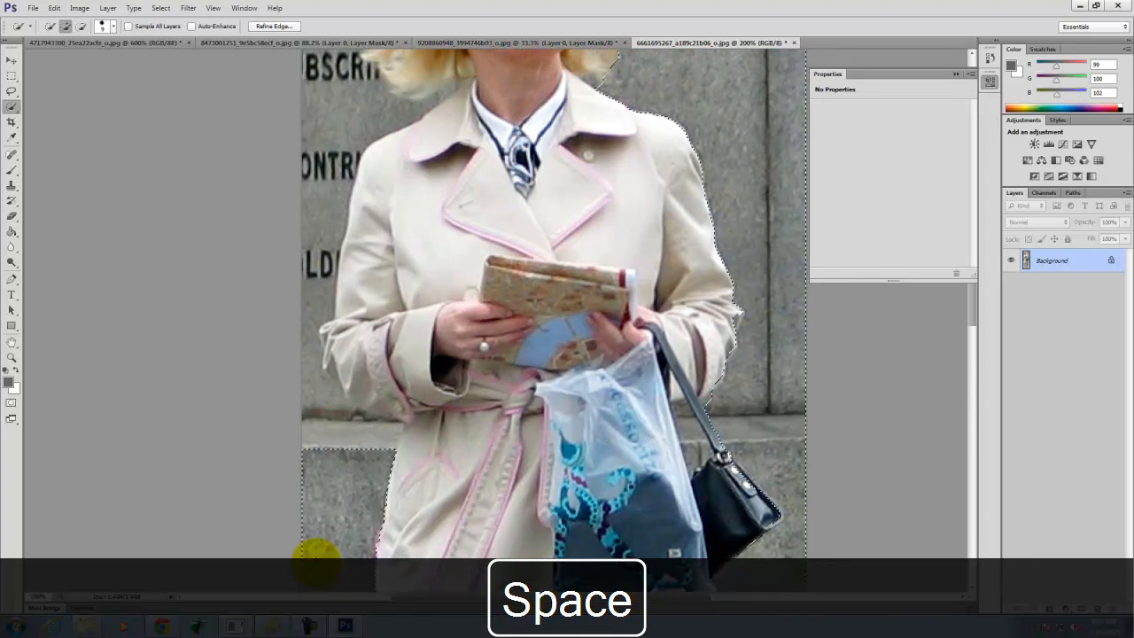
mouse_move(301, 338)
left_mouse_down()
mouse_move(328, 176)
mouse_move(317, 118)
left_mouse_up()
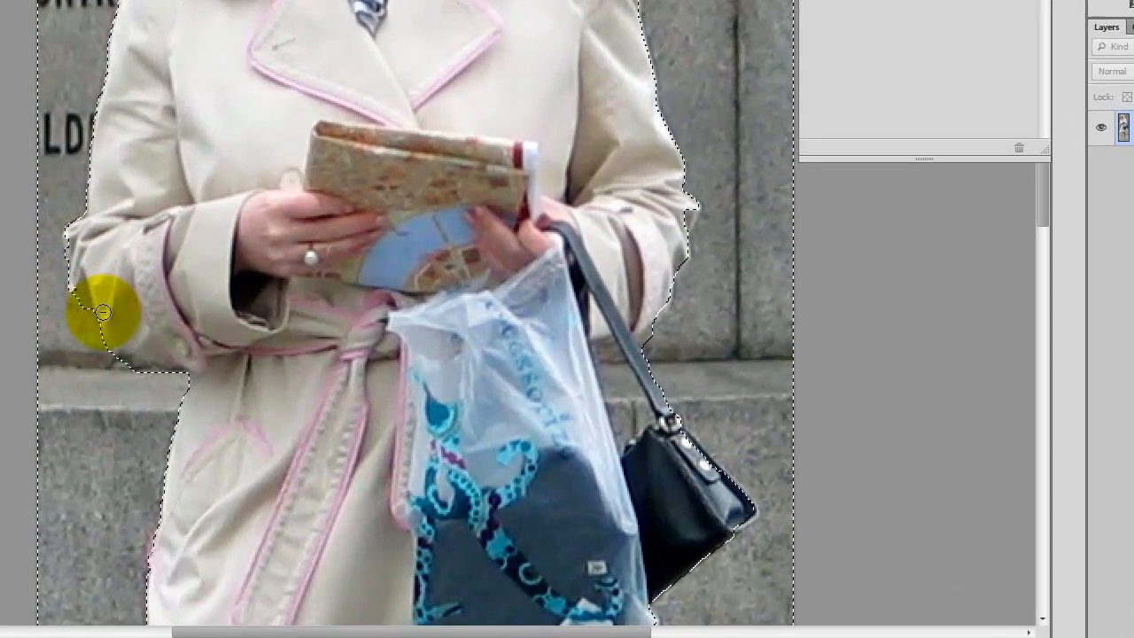
mouse_move(102, 312)
left_mouse_down()
mouse_move(78, 265)
mouse_move(84, 324)
mouse_move(60, 318)
mouse_move(107, 360)
left_mouse_up()
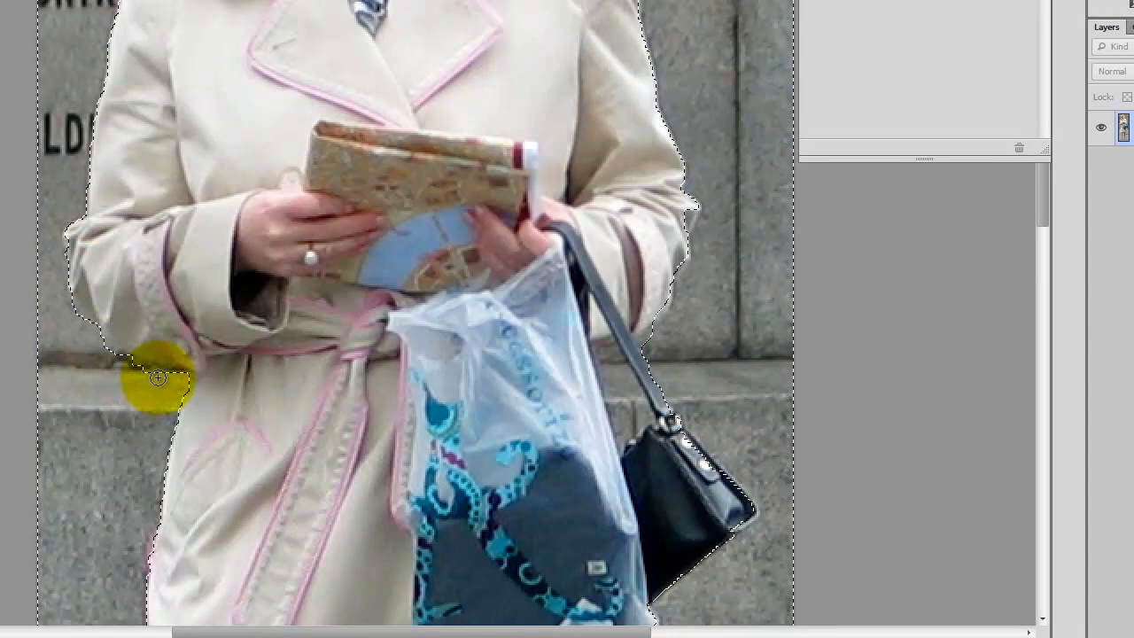
- Complete the background selection around the left and top of the hair, subtracting the collar and lower hair ends, and check the outline
key("space")
left_click_drag(203, 246, 260, 570)
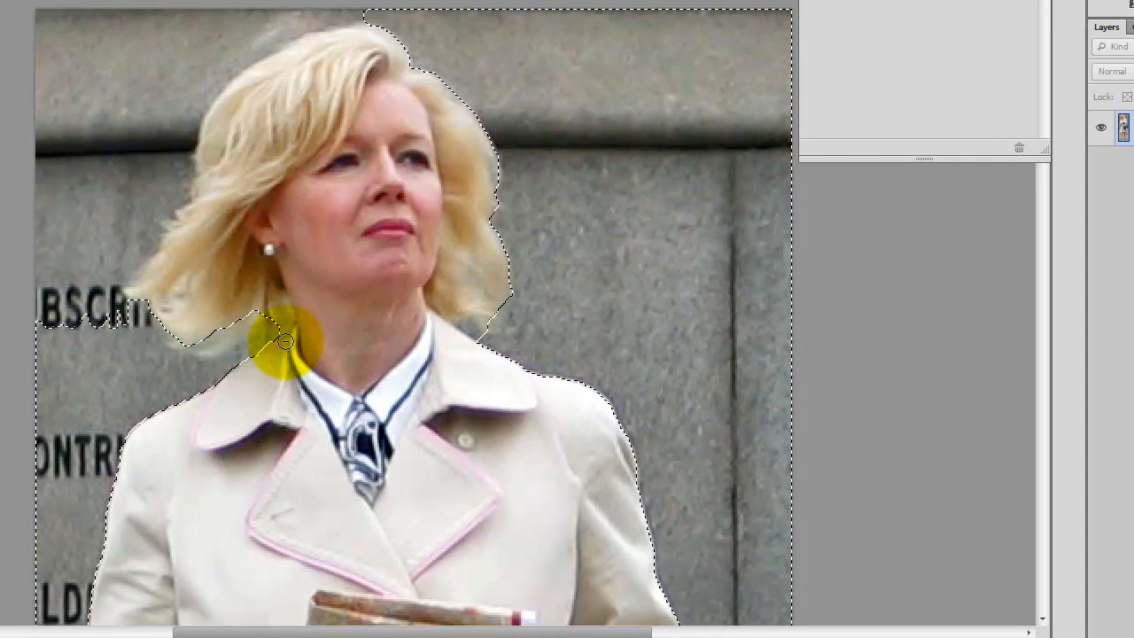
left_click_drag(209, 334, 168, 324)
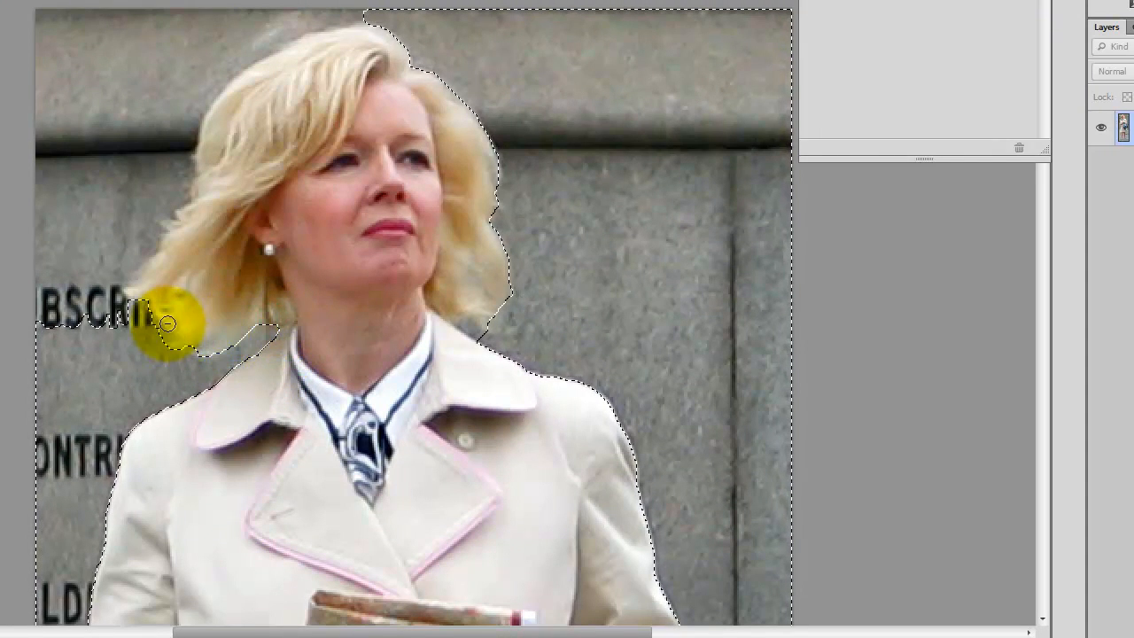
mouse_move(79, 337)
left_mouse_down()
mouse_move(68, 264)
mouse_move(105, 68)
left_mouse_up()
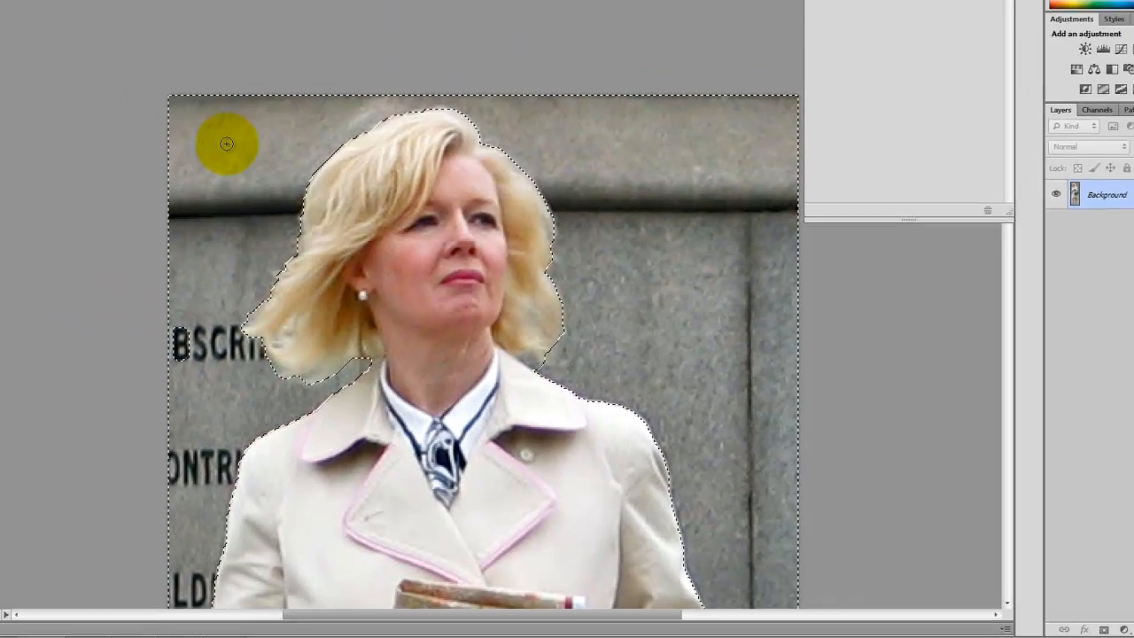
scroll(539, 225, "down", 3)
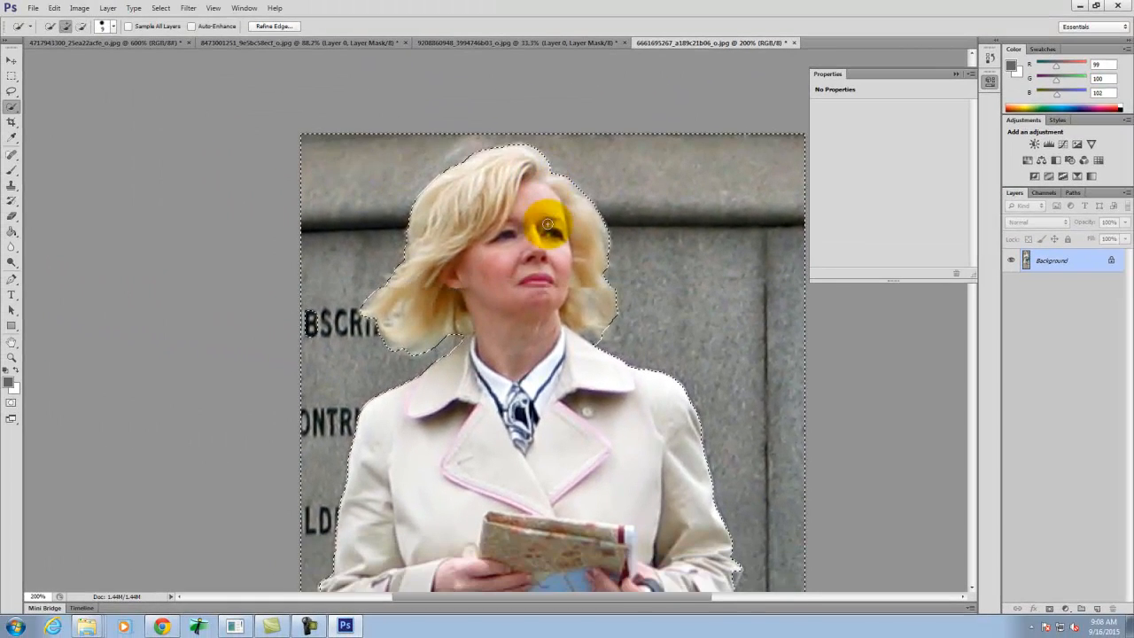
scroll(731, 332, "up", 1)
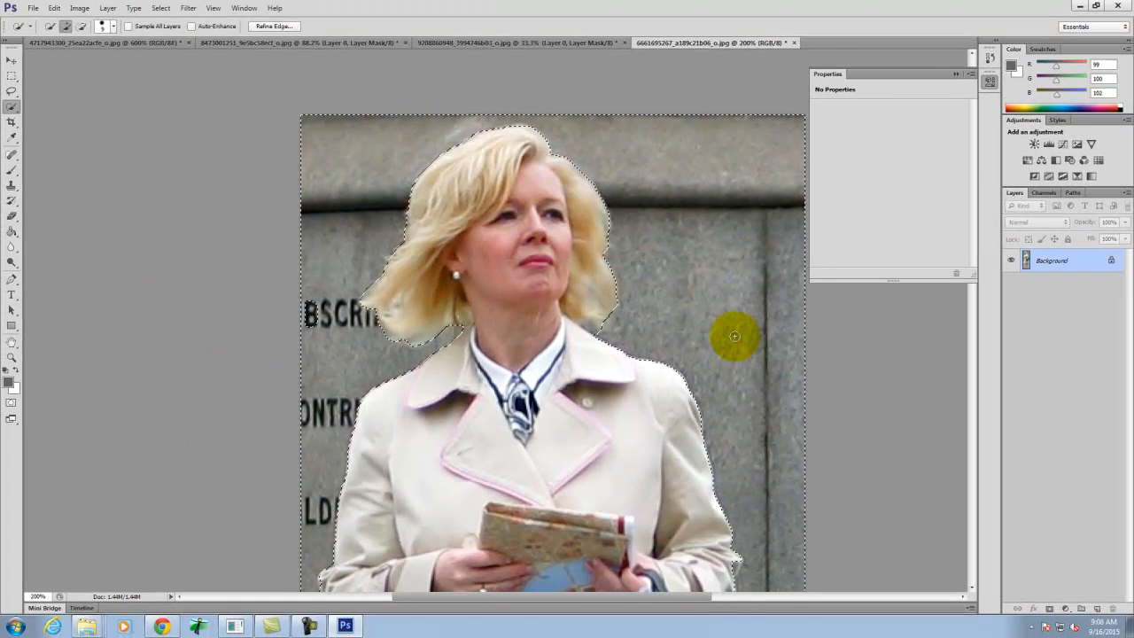
scroll(609, 283, "down", 5)
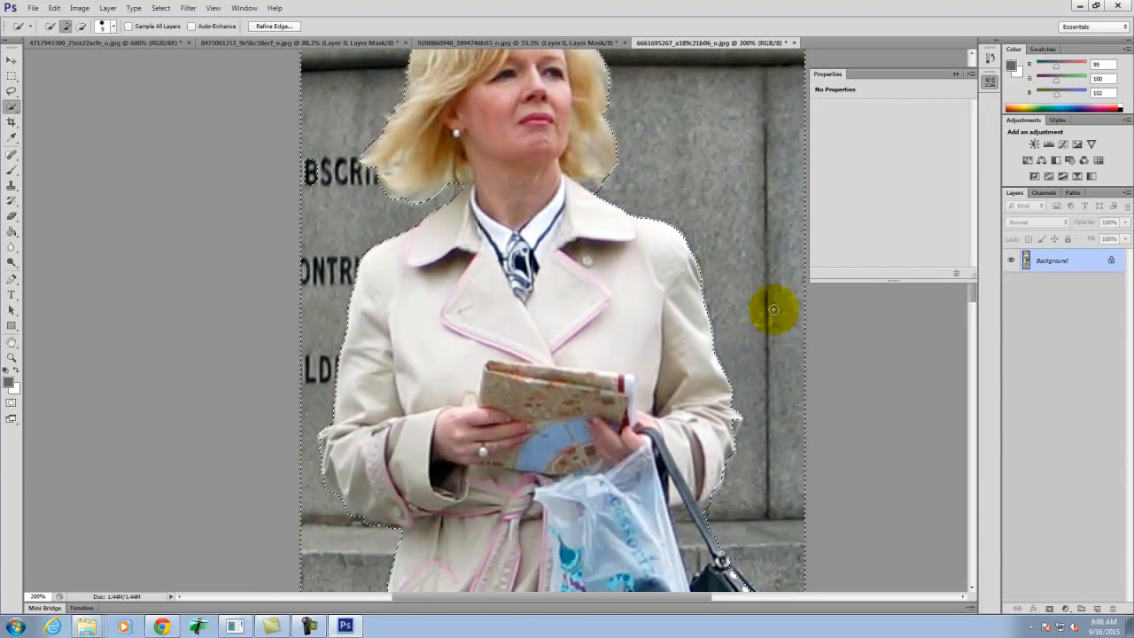
scroll(759, 245, "up", 5)
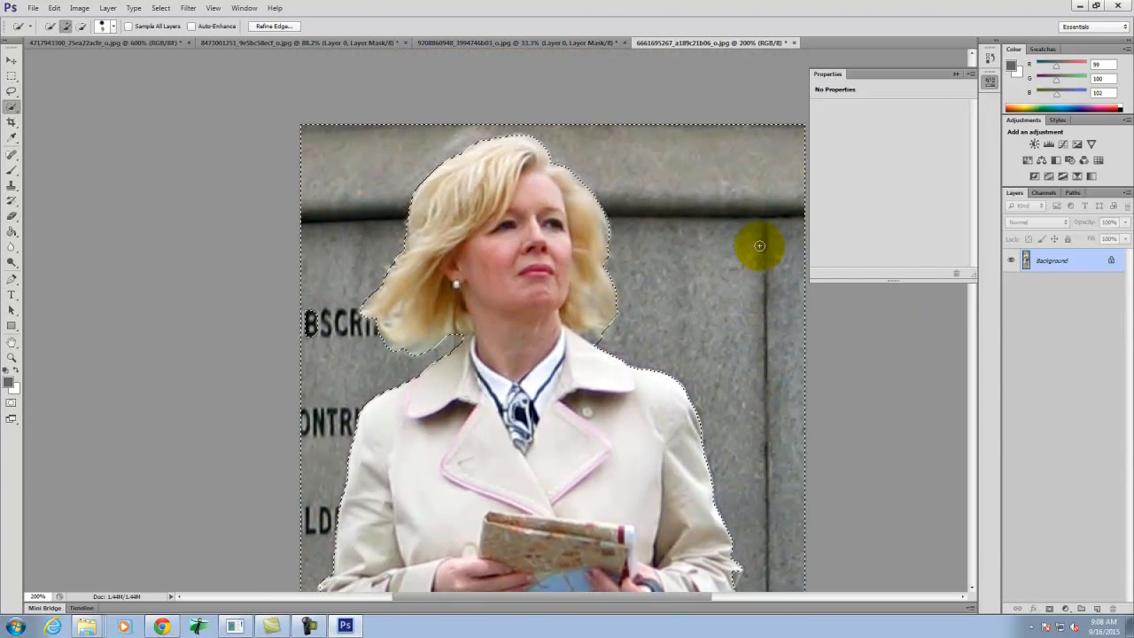
- Start Refine Edge on the background selection and preview it in Overlay view
left_click(165, 9)
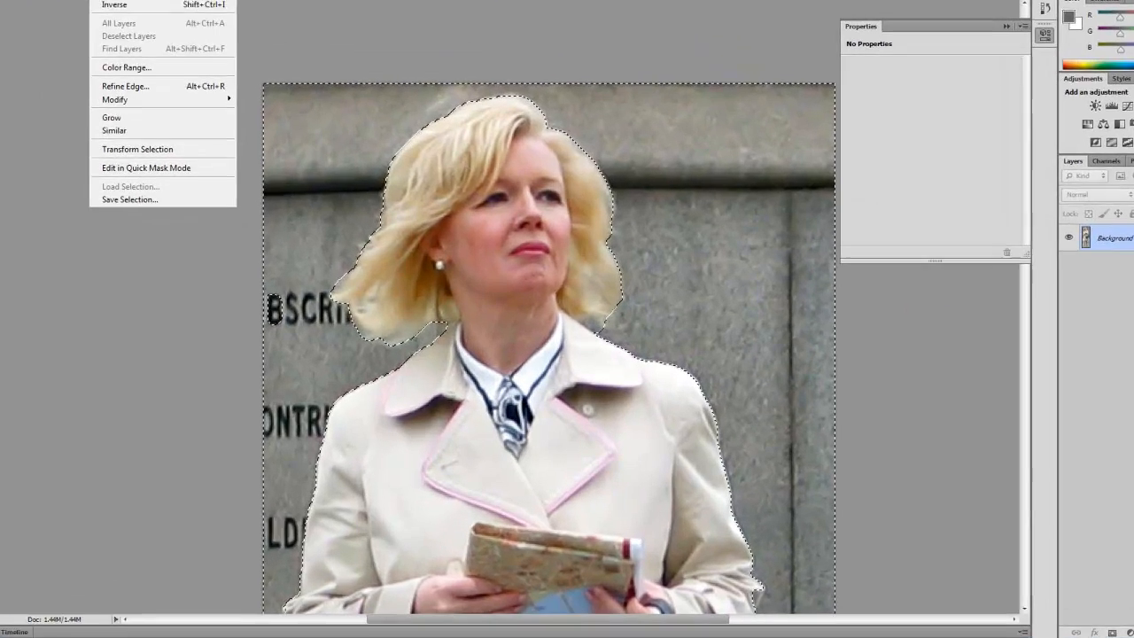
left_click(182, 126)
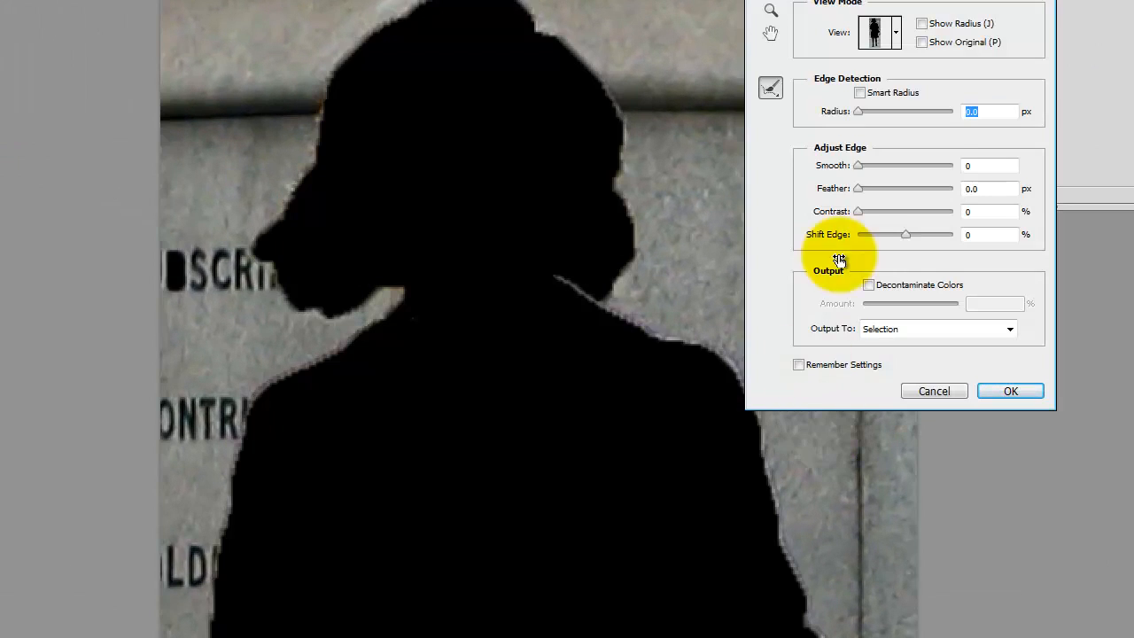
left_click(291, 180)
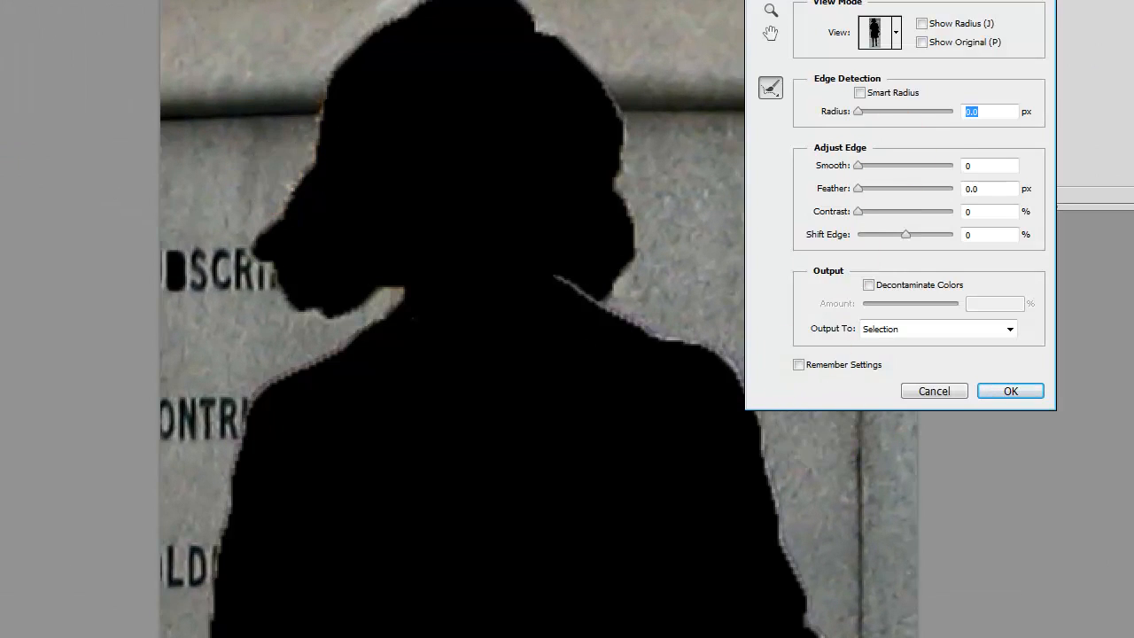
left_click(888, 32)
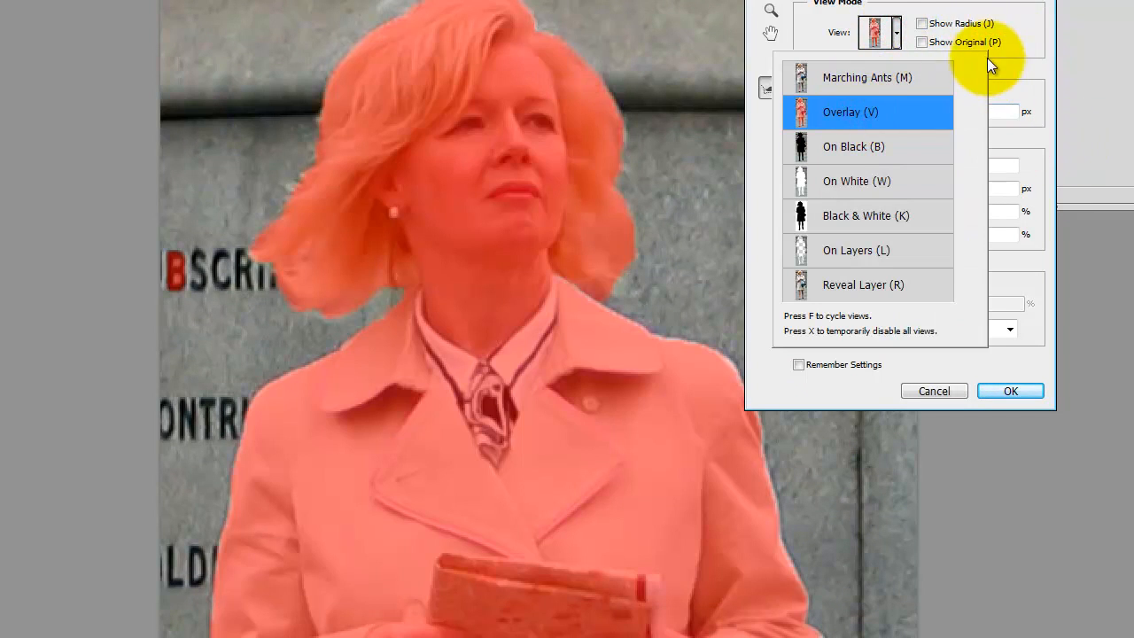
left_click(898, 32)
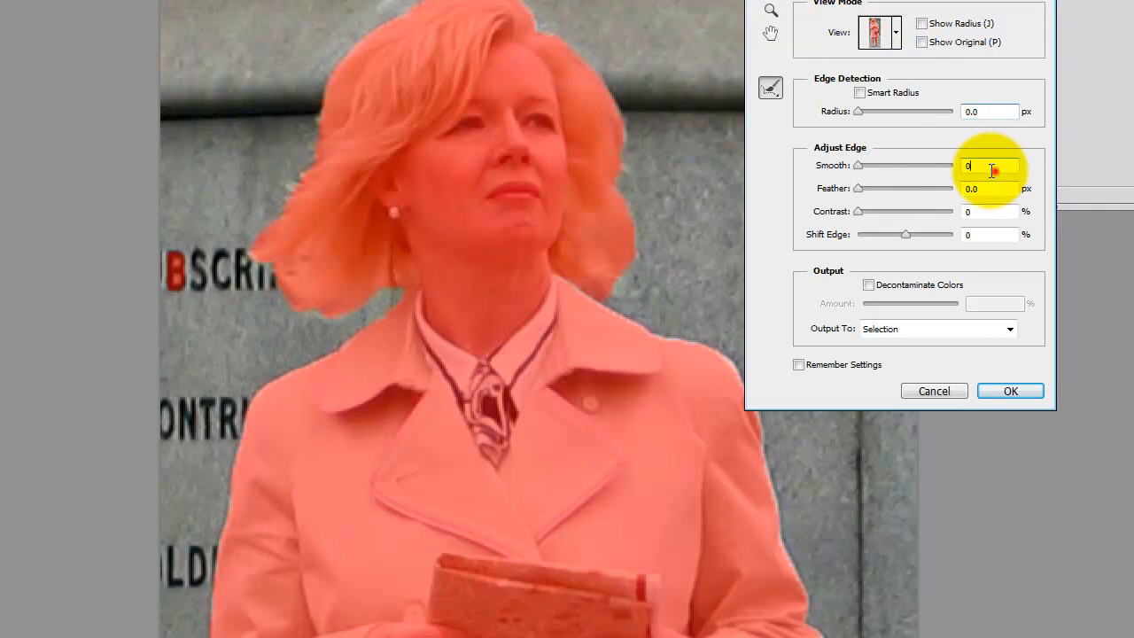
- Set the selection edge's Smooth to 3 and Feather to 0.3 px
left_click(991, 166)
type("3")
key("Tab")
type("0.3")
key("Tab")
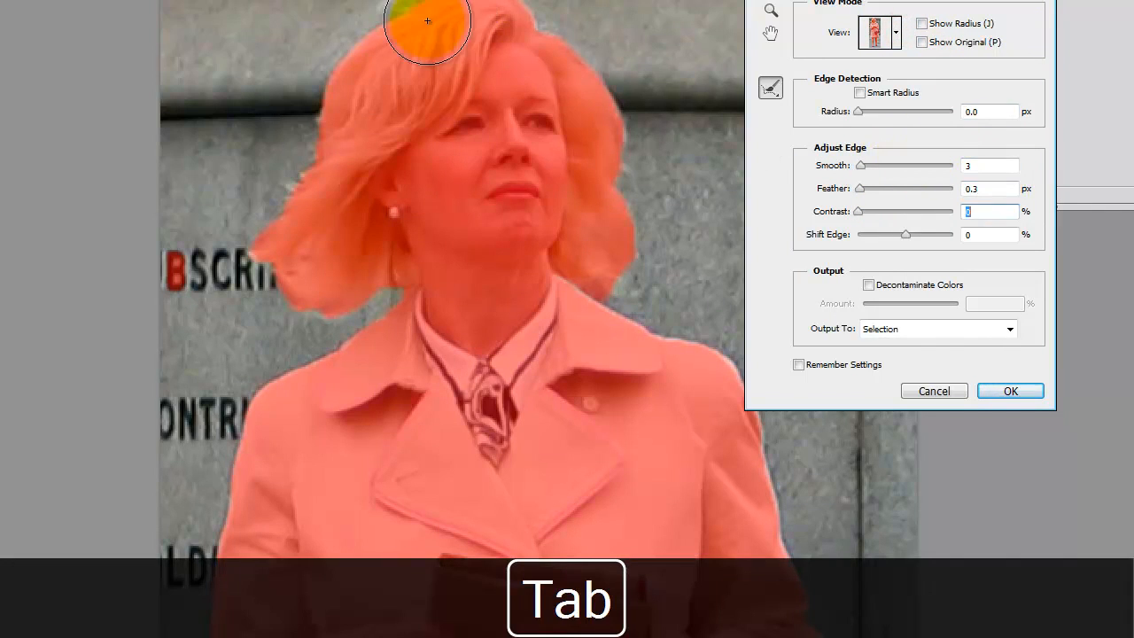
- Shrink the Refine Radius brush to 7 and brush the selection edge along the hair's left side and lower ends
key("ctrl+equal")
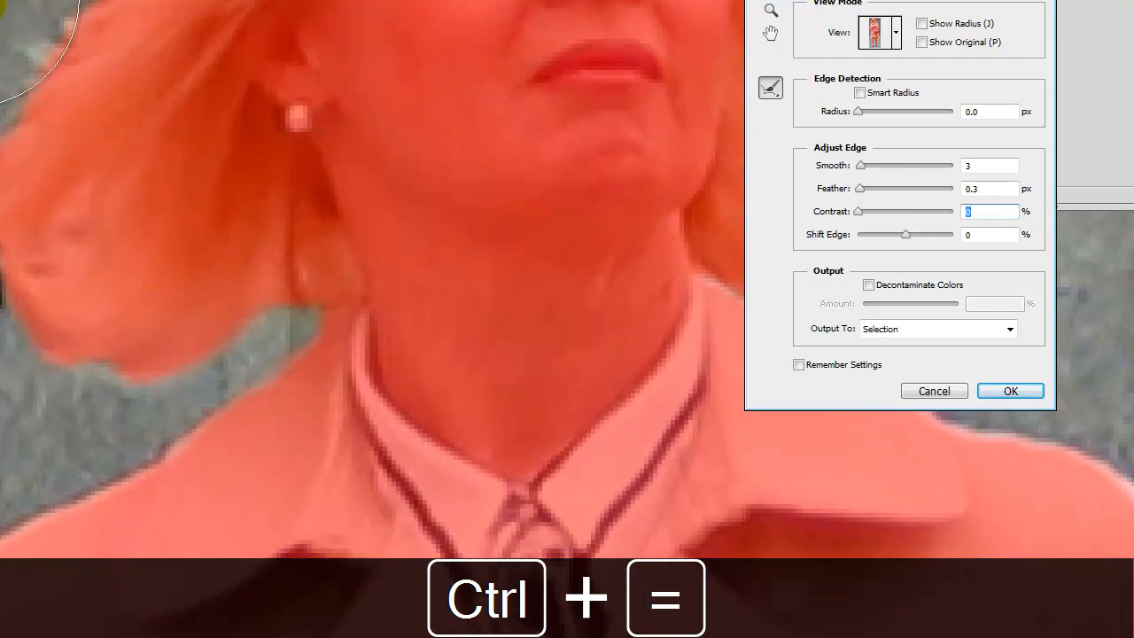
left_click_drag(58, 154, 286, 203)
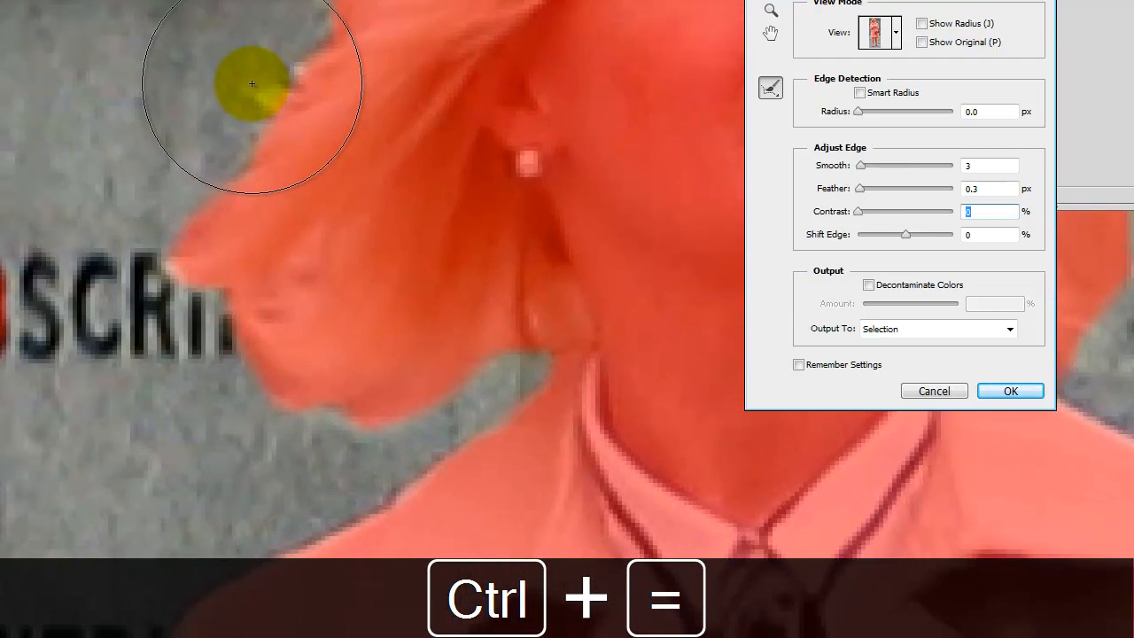
left_click_drag(252, 83, 1, 2)
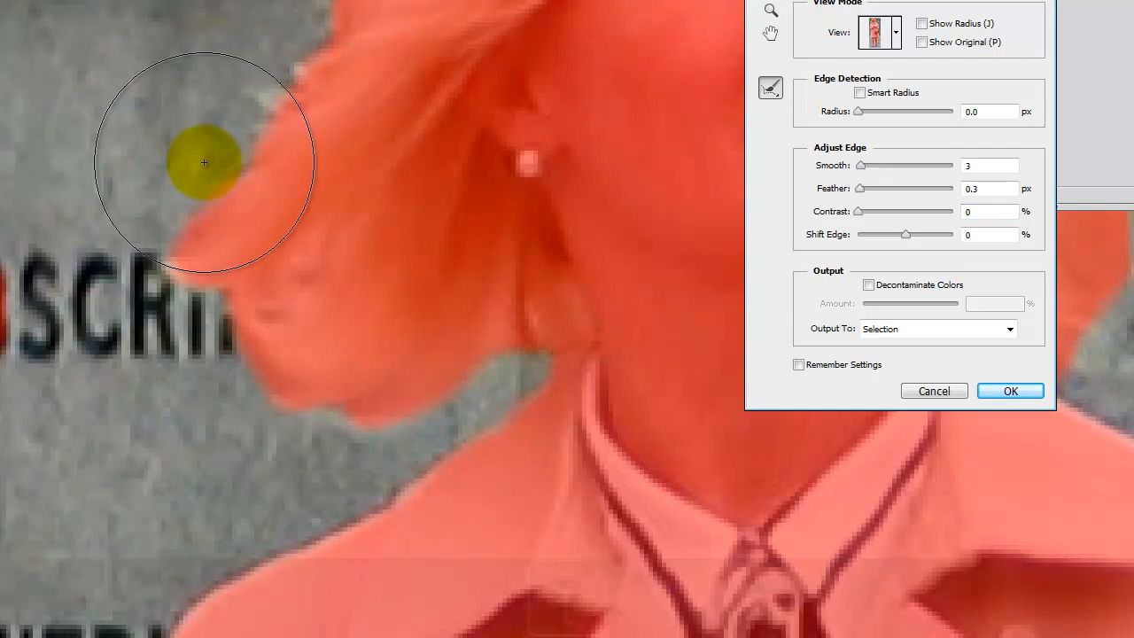
key("bracketleft")
key("bracketleft")
key("bracketleft")
key("bracketleft")
key("bracketleft")
key("bracketleft")
mouse_move(301, 56)
left_mouse_down()
mouse_move(258, 98)
mouse_move(250, 134)
left_mouse_up()
mouse_move(207, 187)
left_mouse_down()
mouse_move(169, 229)
mouse_move(156, 273)
mouse_move(204, 294)
mouse_move(160, 246)
mouse_move(193, 292)
mouse_move(257, 304)
mouse_move(243, 323)
mouse_move(235, 317)
mouse_move(268, 397)
mouse_move(356, 410)
mouse_move(325, 412)
mouse_move(387, 428)
mouse_move(442, 410)
mouse_move(398, 418)
mouse_move(518, 357)
mouse_move(554, 350)
mouse_move(525, 349)
left_mouse_up()
- Refine the selection edge up the upper-left side and across the crown of the hair
key("space")
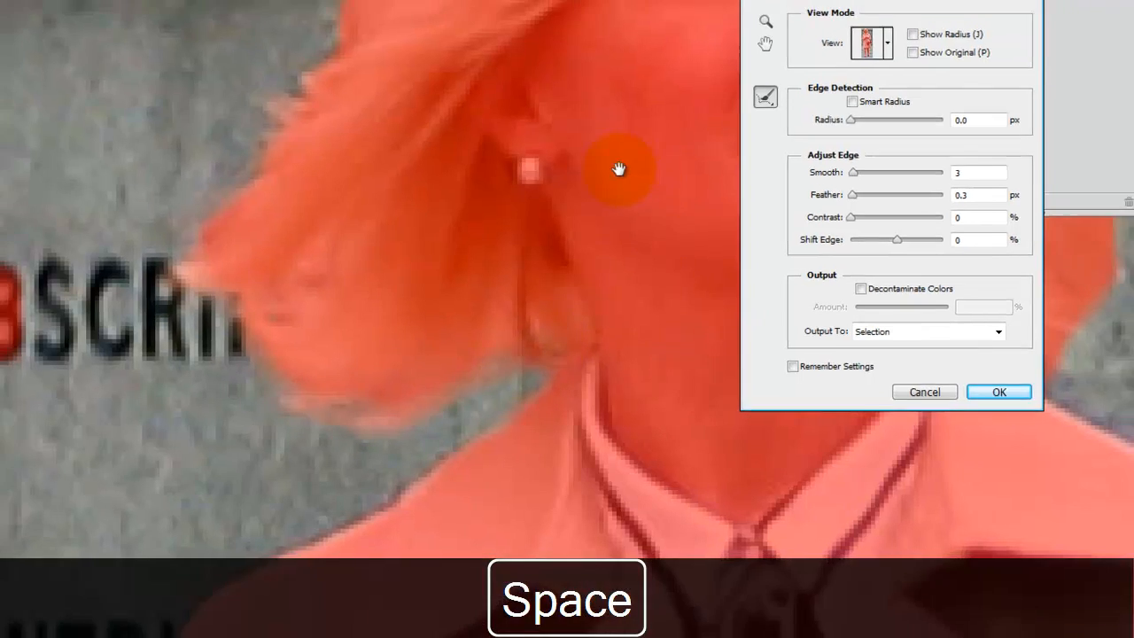
left_click_drag(613, 159, 222, 438)
left_click_drag(314, 435, 325, 542)
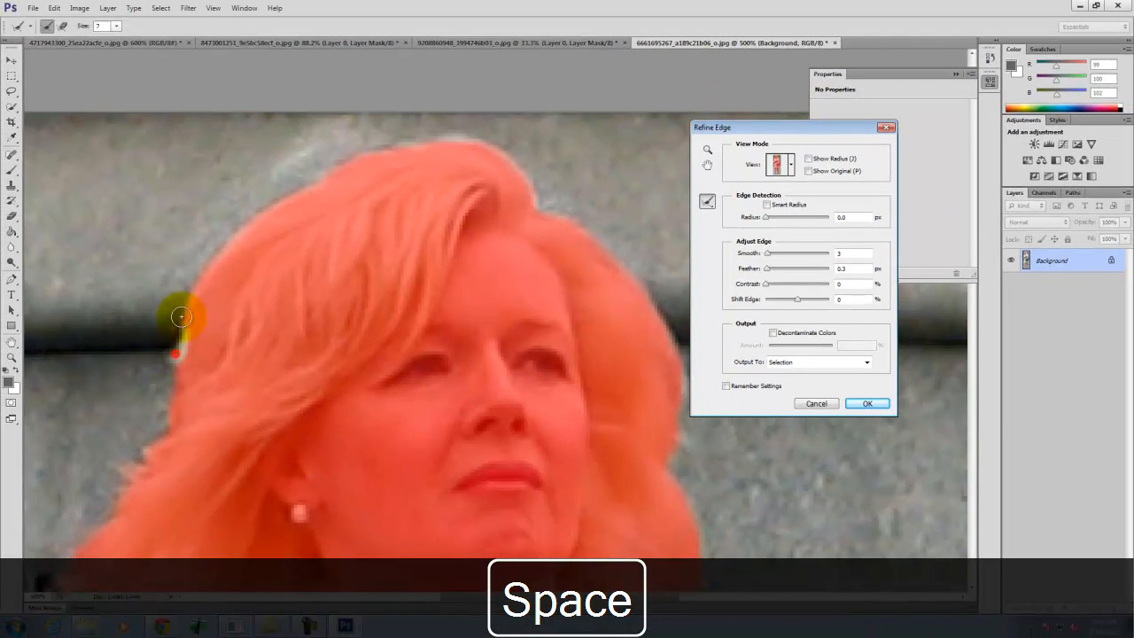
mouse_move(306, 177)
left_mouse_down()
mouse_move(354, 155)
mouse_move(331, 158)
mouse_move(392, 143)
left_mouse_up()
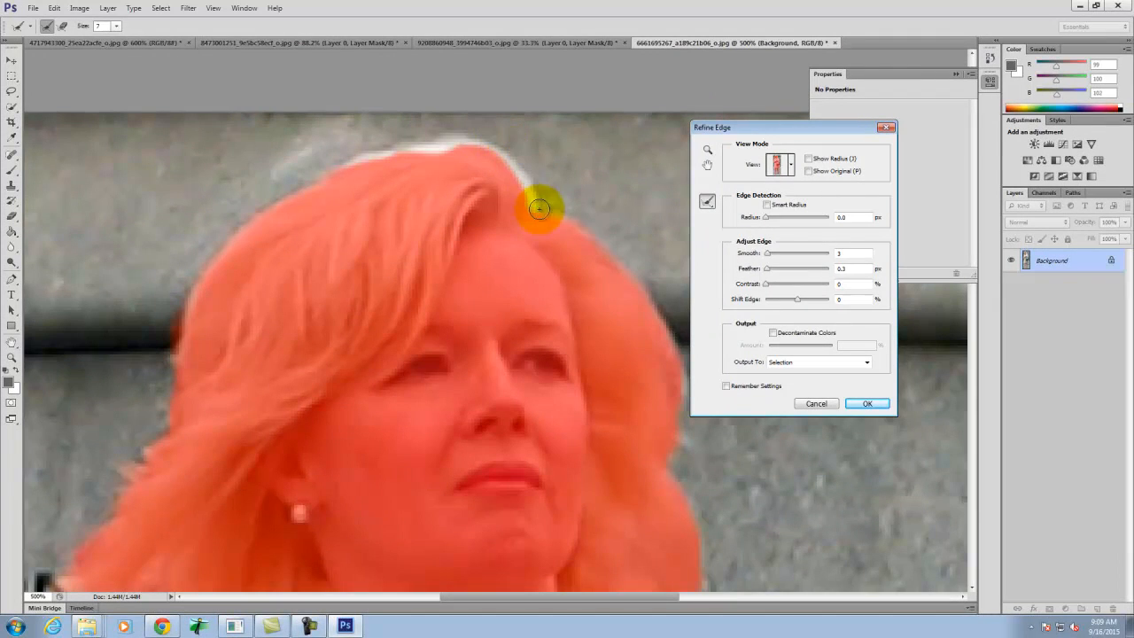
- Refine the selection edge down the right side of the hair to its lower tips
key("space")
left_click_drag(620, 254, 399, 157)
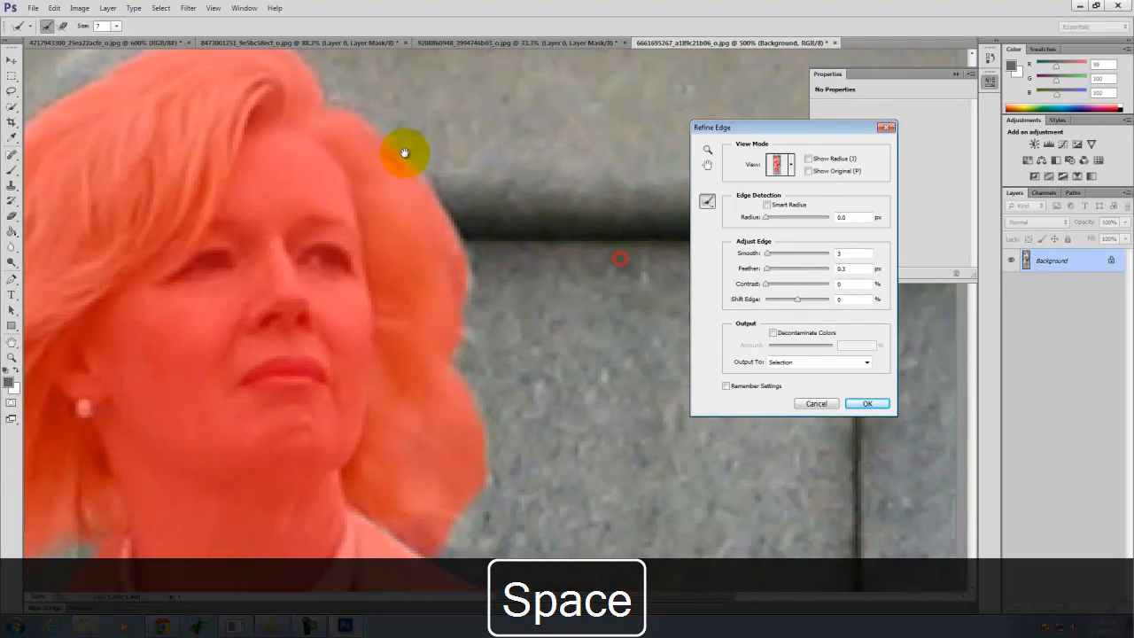
left_click_drag(355, 116, 426, 170)
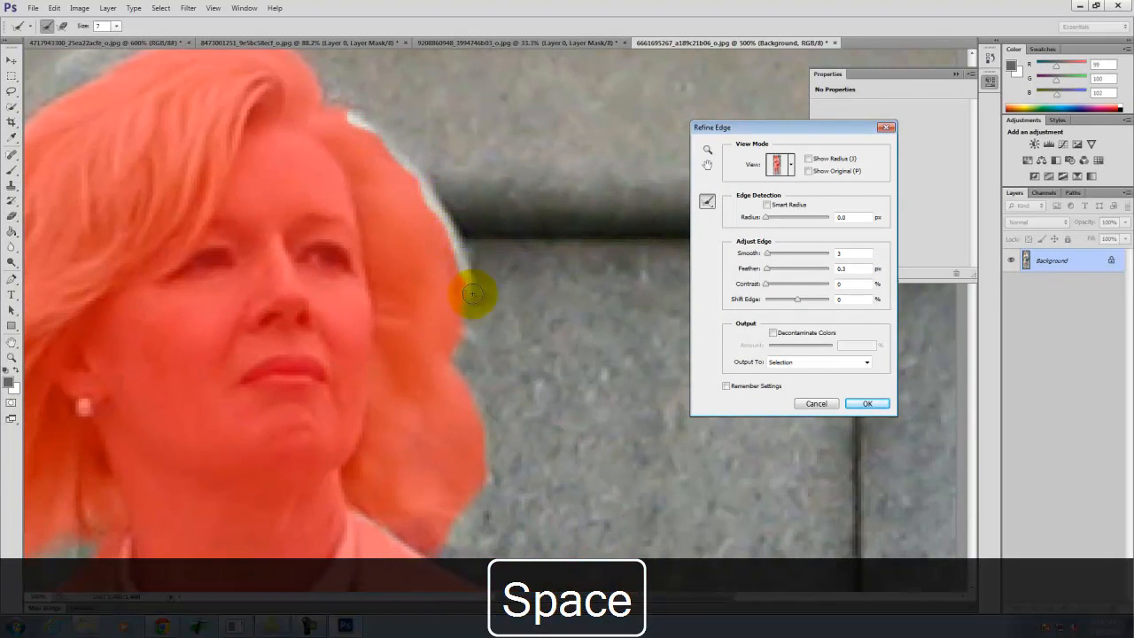
mouse_move(464, 382)
left_mouse_down()
mouse_move(493, 472)
mouse_move(521, 445)
mouse_move(506, 334)
left_mouse_up()
key("space")
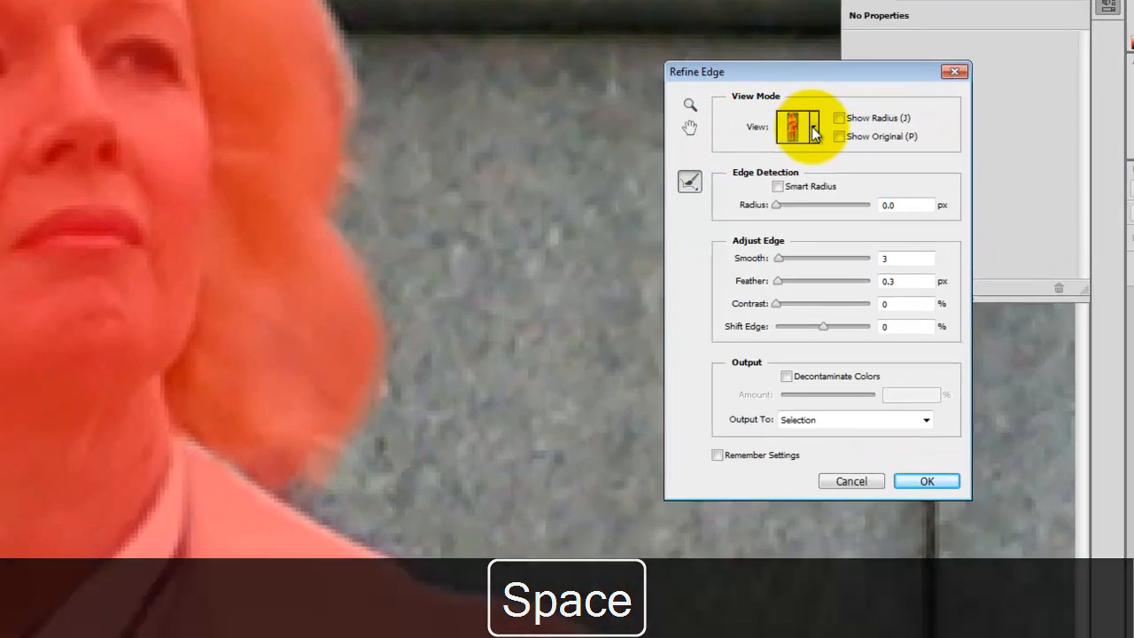
- Switch the preview to Marching Ants and refine the edge around the lower hair tips on both sides
left_click(788, 165)
left_click(769, 194)
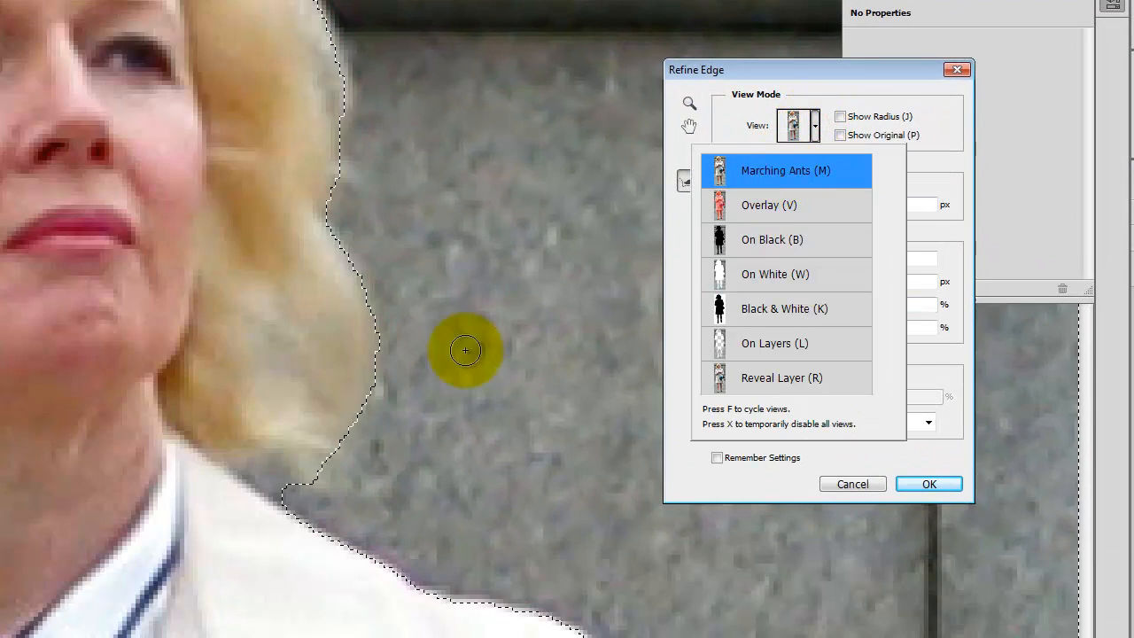
mouse_move(252, 467)
left_mouse_down()
mouse_move(266, 479)
mouse_move(348, 426)
mouse_move(250, 438)
mouse_move(357, 431)
mouse_move(305, 374)
mouse_move(271, 301)
mouse_move(330, 386)
left_mouse_up()
key("space")
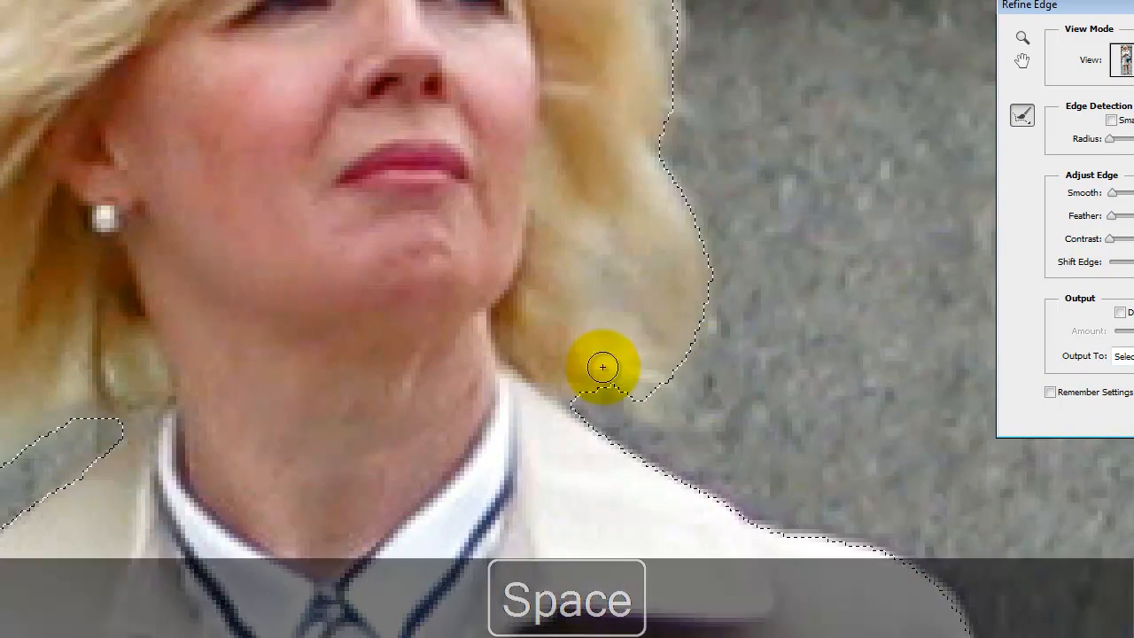
left_click_drag(602, 365, 897, 333)
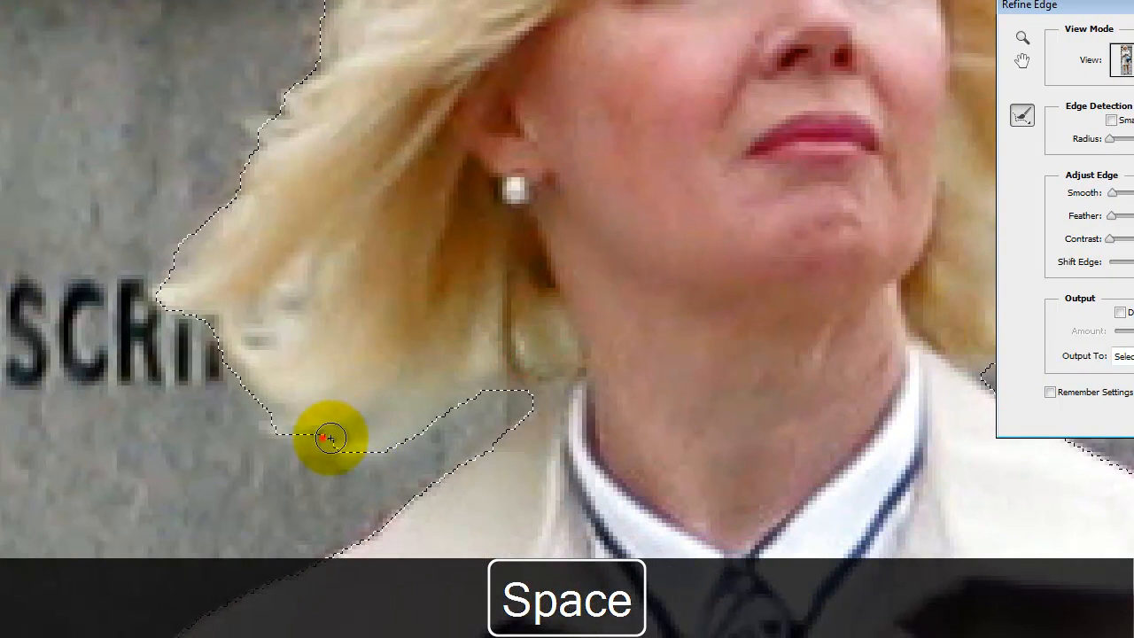
mouse_move(277, 412)
left_mouse_down()
mouse_move(209, 320)
mouse_move(263, 329)
mouse_move(291, 312)
mouse_move(301, 274)
mouse_move(277, 320)
left_mouse_up()
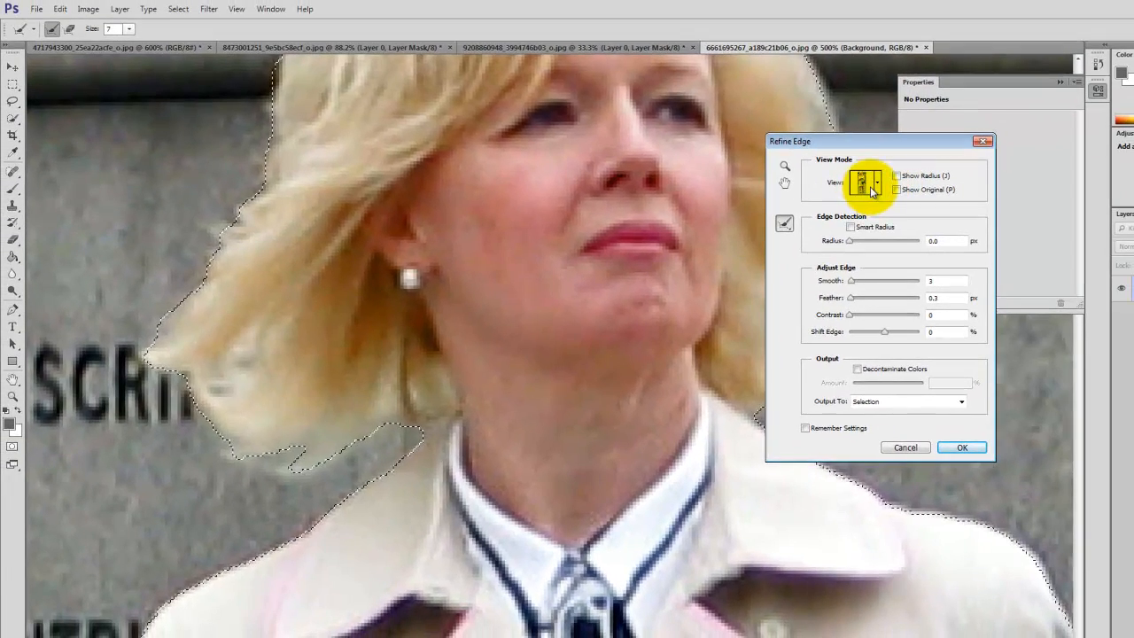
- Return to Overlay view and refine the edge in the gap beside the handbag strap and along the handbag's outer side
left_click(870, 186)
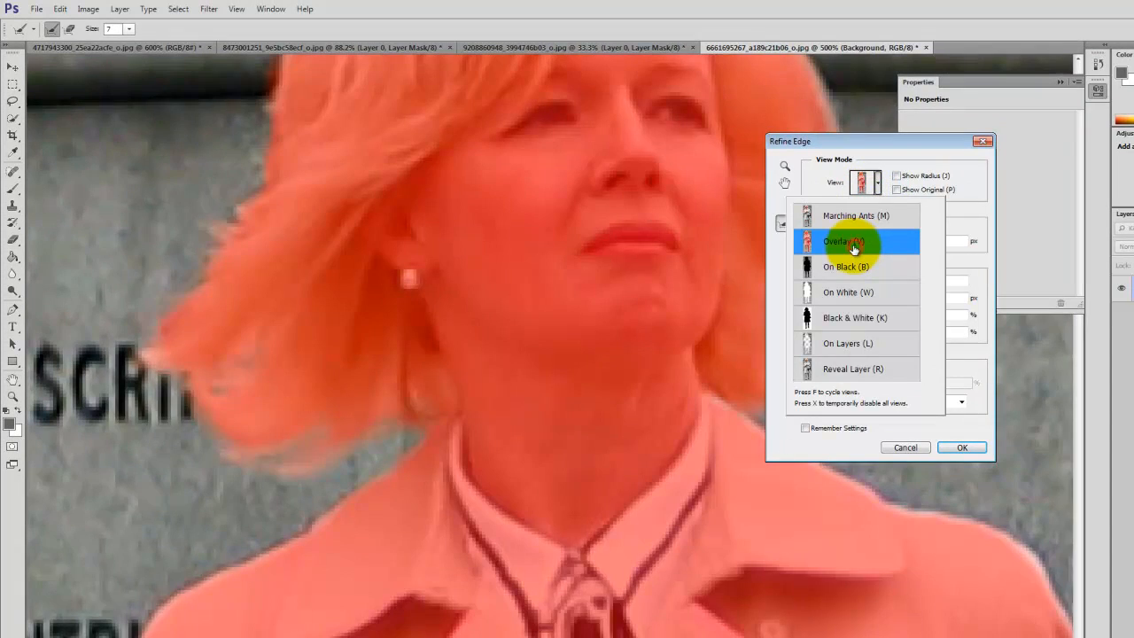
key("space")
left_click_drag(454, 306, 507, 218)
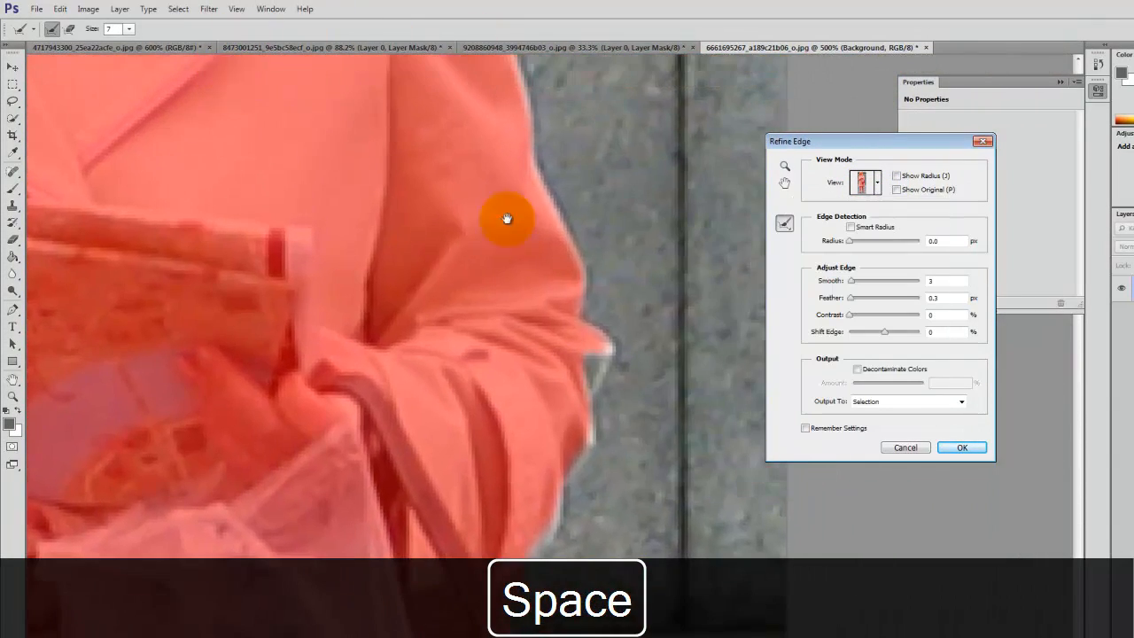
left_click_drag(495, 396, 481, 101)
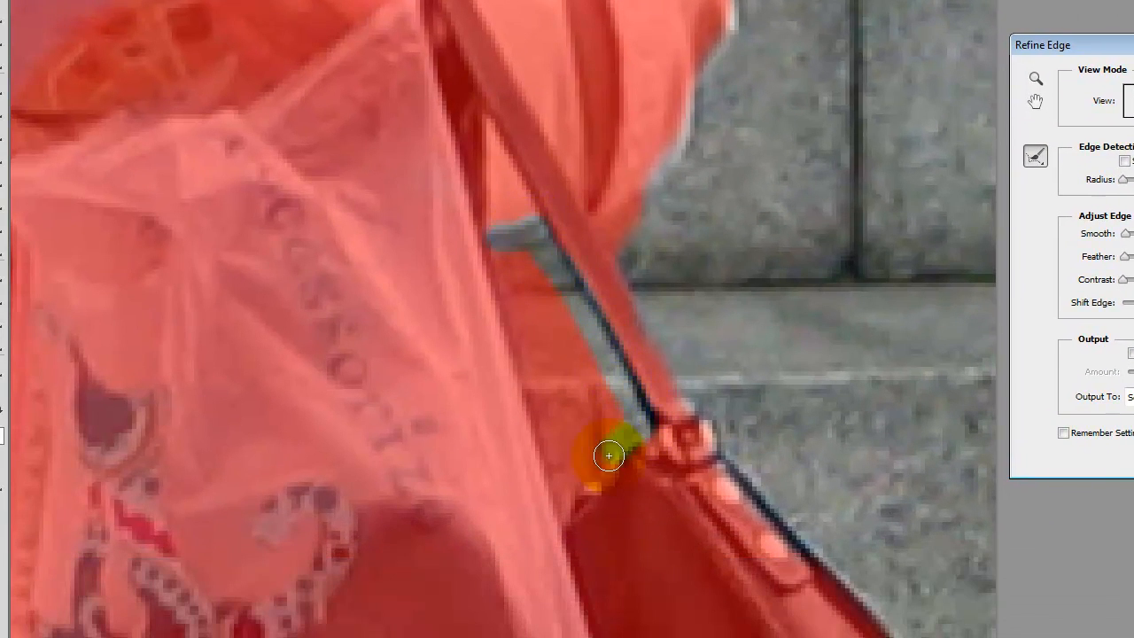
mouse_move(527, 374)
left_mouse_down()
mouse_move(496, 272)
mouse_move(498, 219)
mouse_move(558, 415)
mouse_move(586, 420)
left_mouse_up()
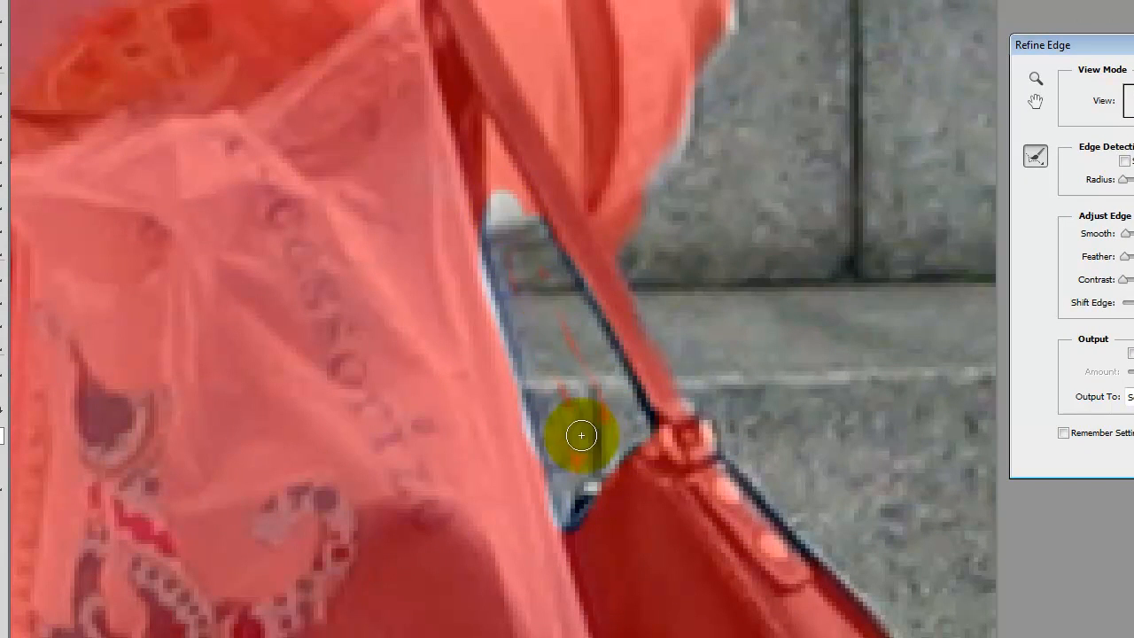
left_click_drag(542, 250, 494, 133)
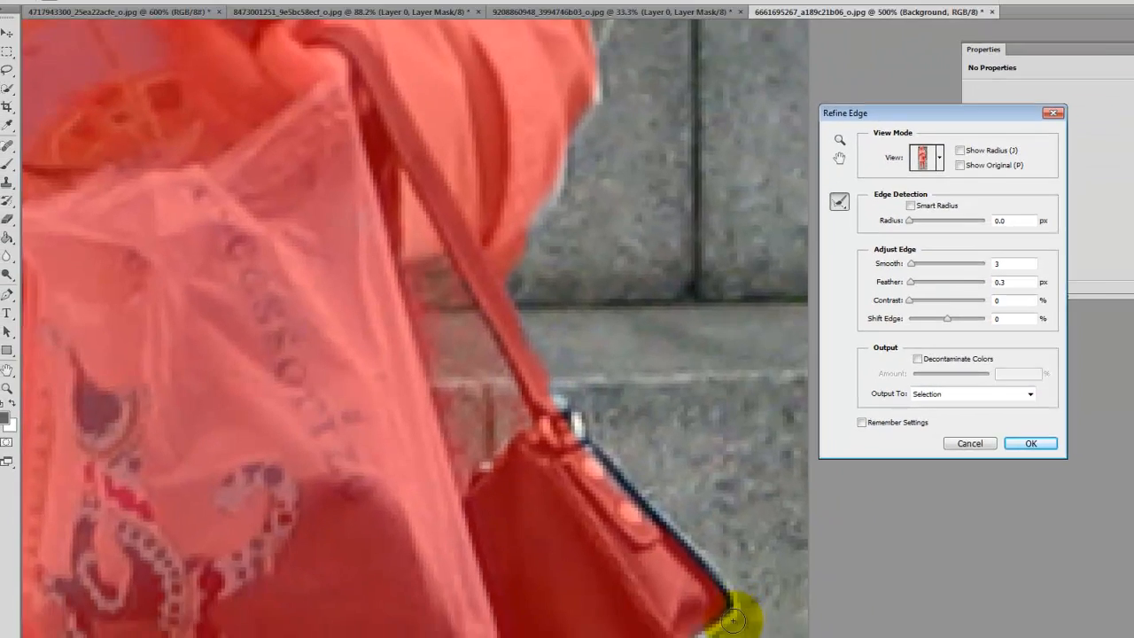
key("space")
left_click_drag(700, 603, 701, 398)
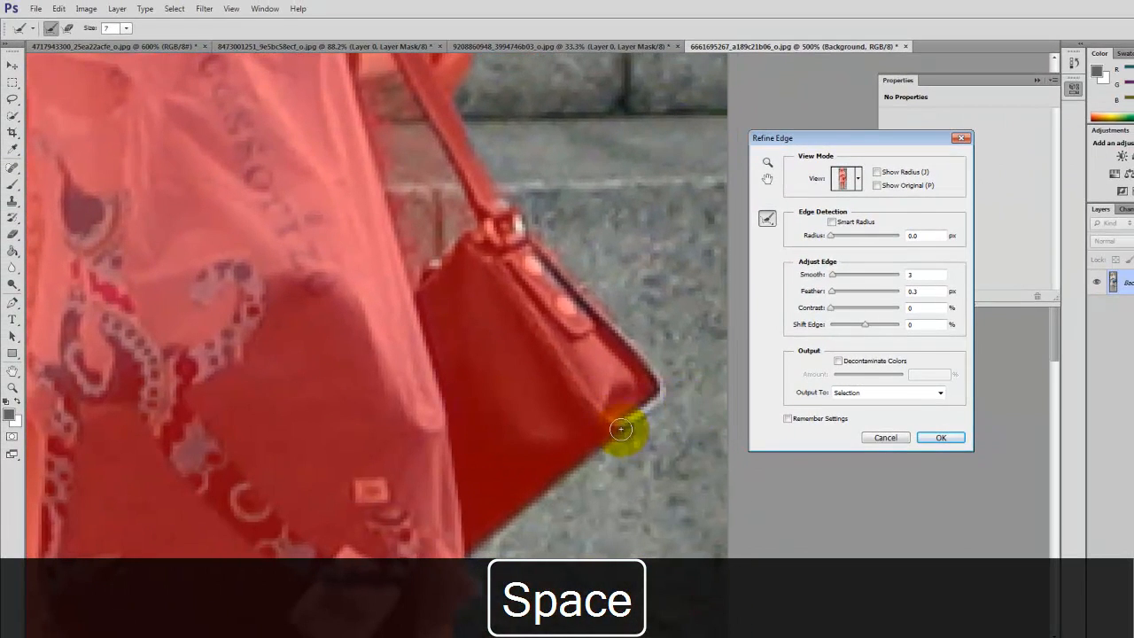
- Examine the selection edge around the shoes, legs, coat hem and lower coat
left_click_drag(538, 548, 625, 26)
mouse_move(453, 257)
left_mouse_down()
mouse_move(612, 204)
mouse_move(651, 45)
left_mouse_up()
mouse_move(607, 399)
left_mouse_down()
mouse_move(575, 283)
mouse_move(572, 124)
left_mouse_up()
mouse_move(551, 302)
left_mouse_down()
mouse_move(607, 233)
mouse_move(563, 172)
left_mouse_up()
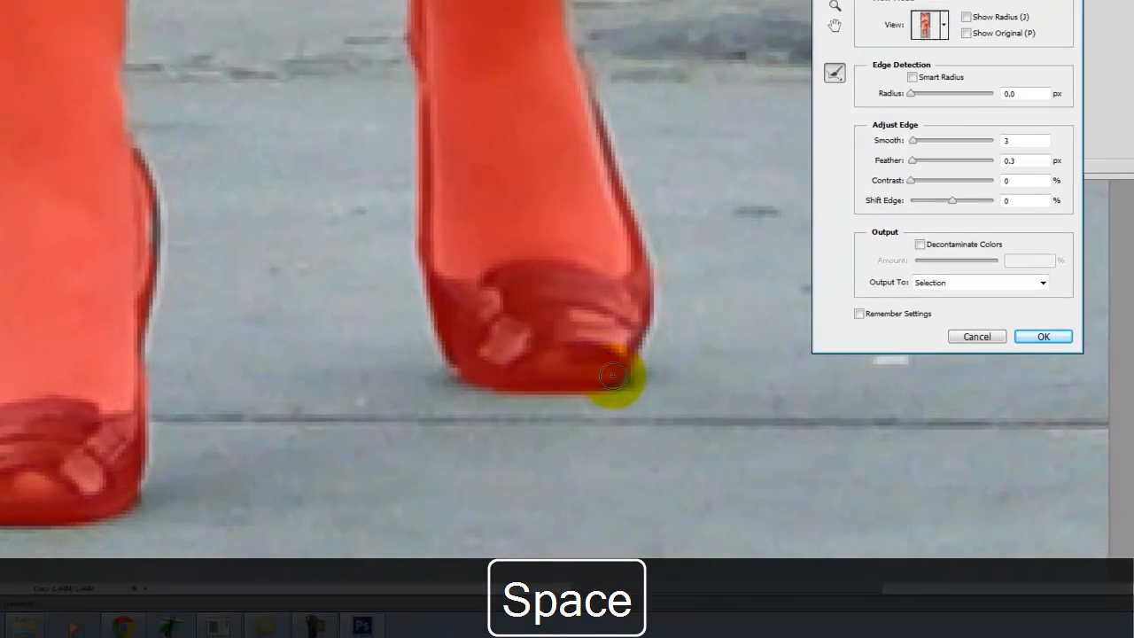
left_click_drag(91, 374, 549, 612)
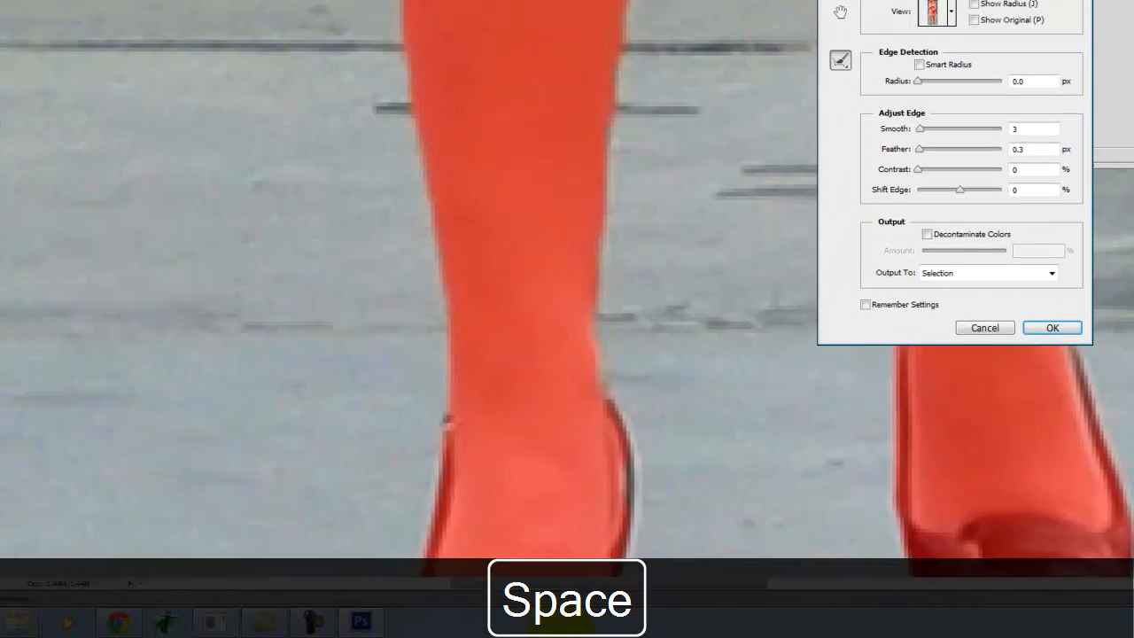
left_click_drag(489, 112, 415, 547)
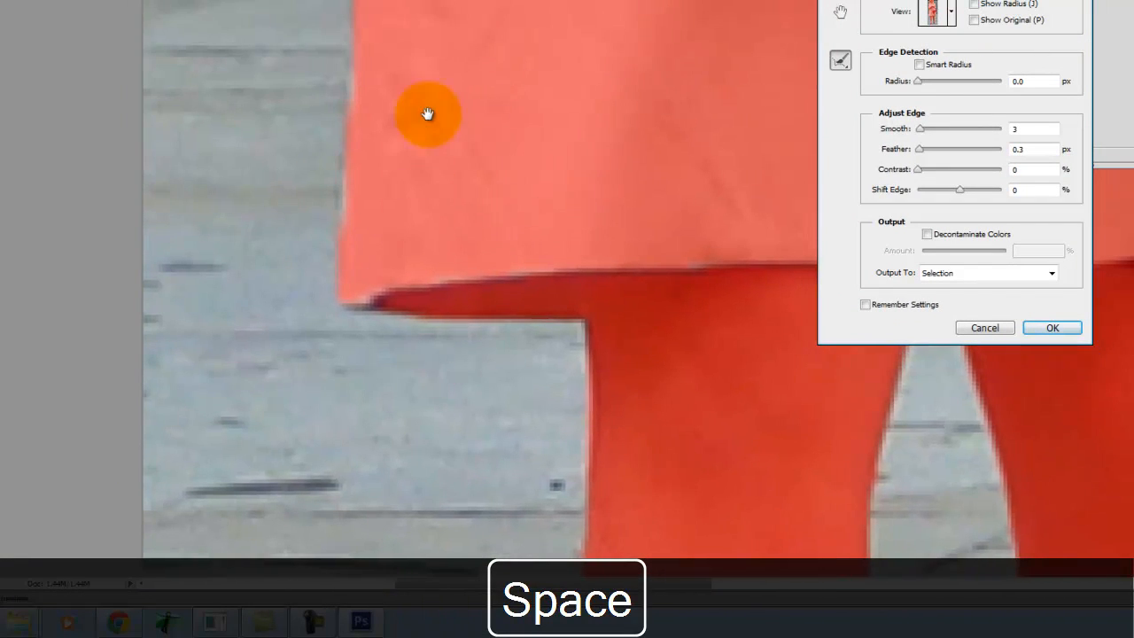
left_click_drag(425, 36, 399, 577)
left_click_drag(526, 128, 493, 527)
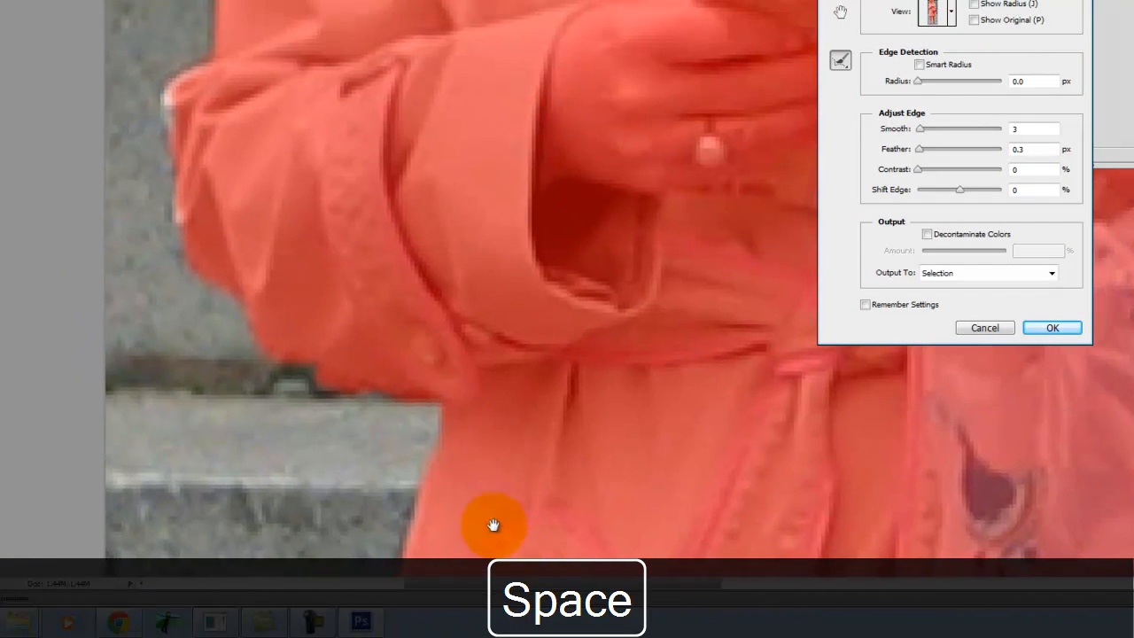
- Refine the selection edge at the elbow of the left-hand sleeve and apply the refined edge to the selection
left_click_drag(148, 84, 184, 163)
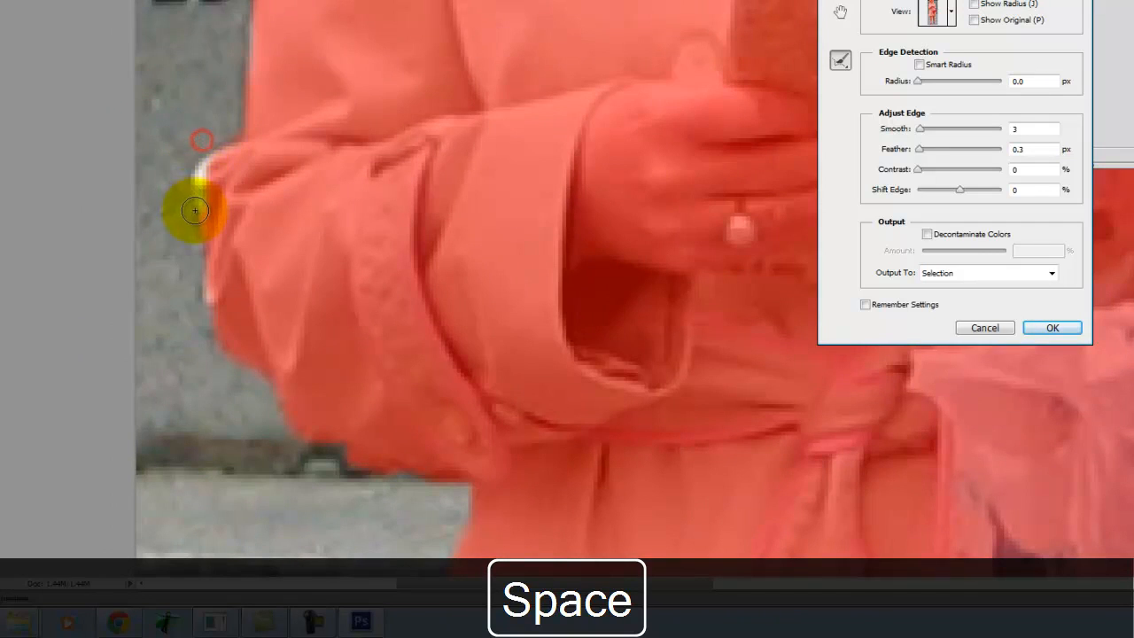
left_click_drag(336, 97, 298, 552)
left_click_drag(520, 69, 276, 606)
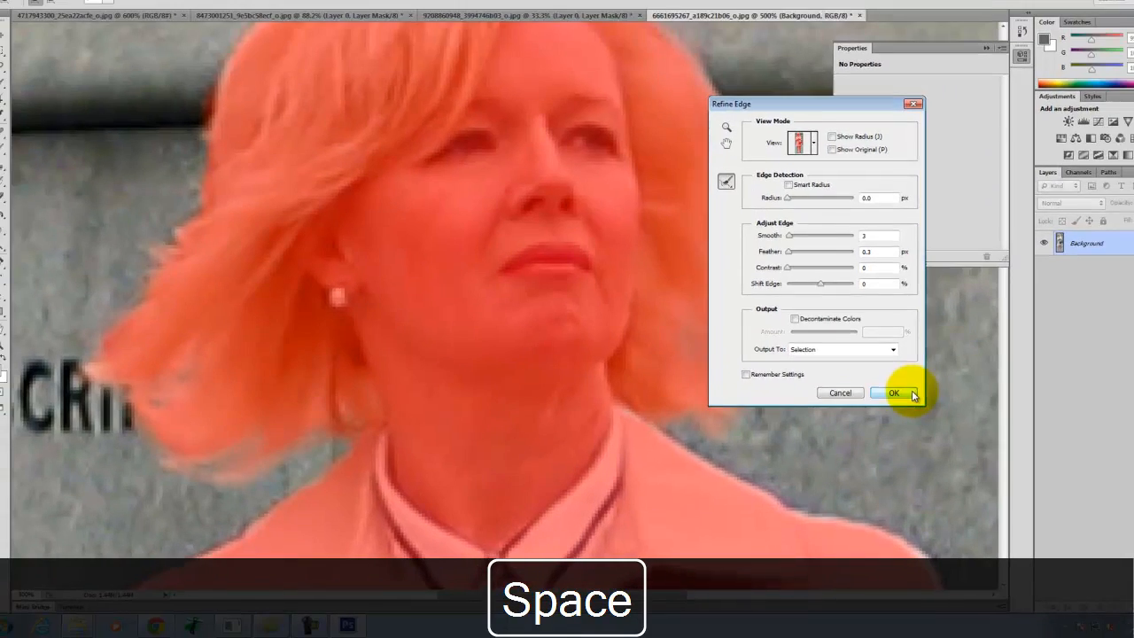
left_click(1053, 328)
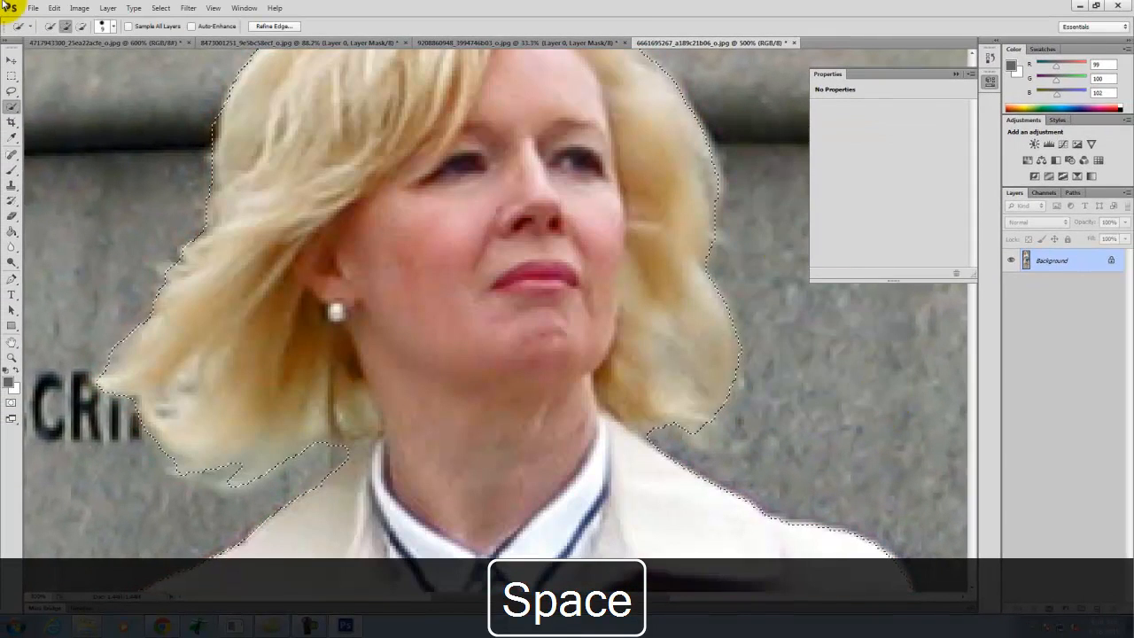
- Invert the selection so it covers the woman and add a layer mask from it
left_click(161, 8)
left_click(177, 55)
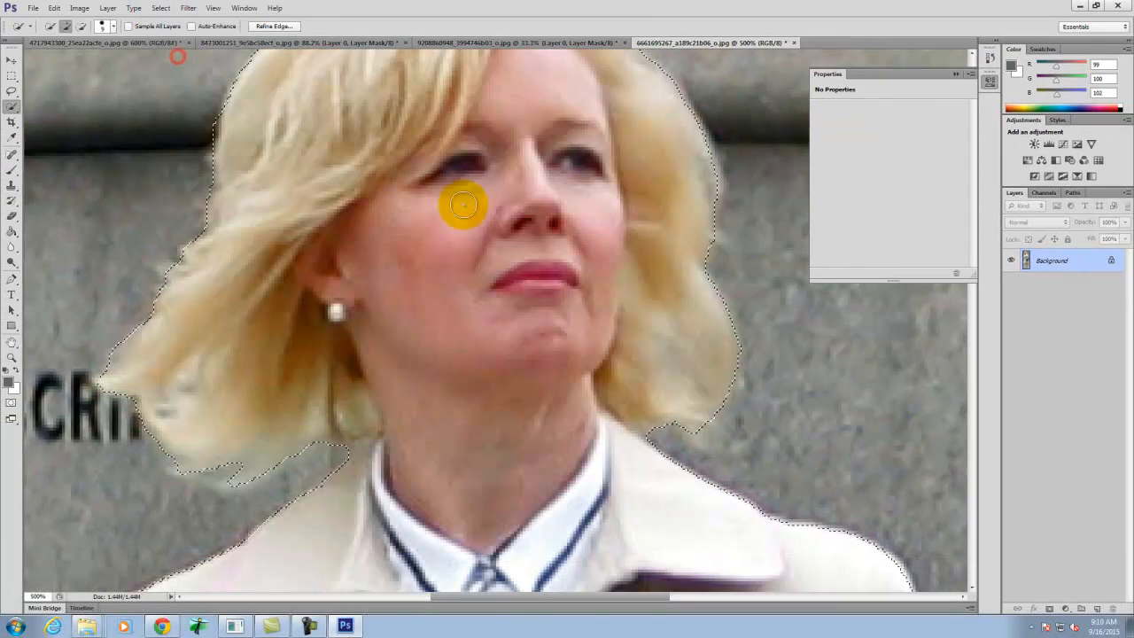
key("ctrl+0")
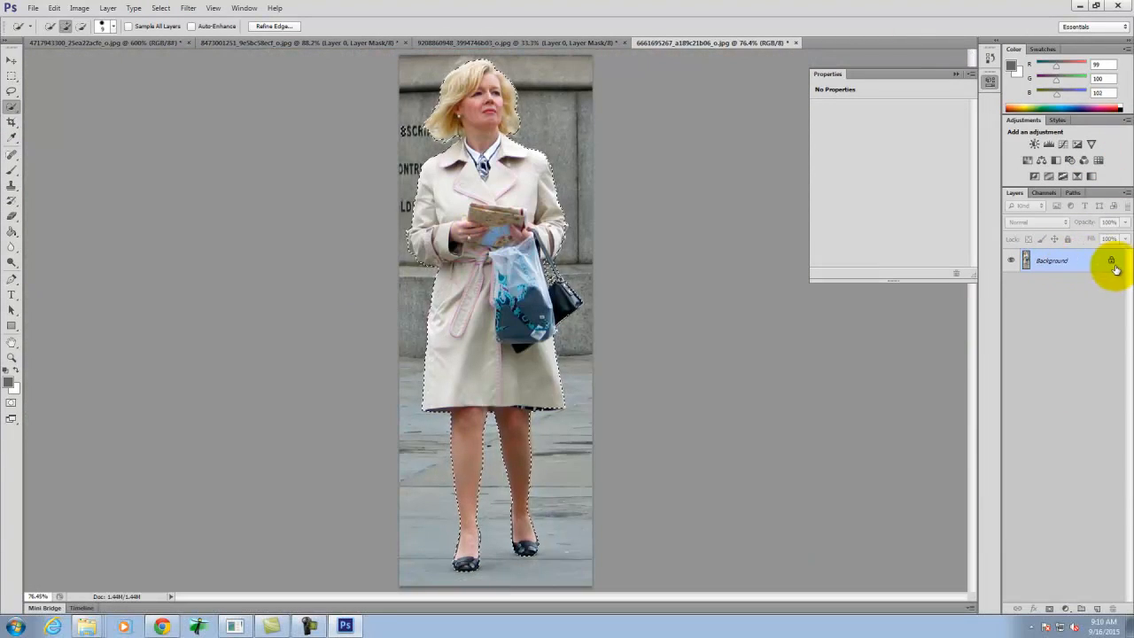
left_click(1049, 609)
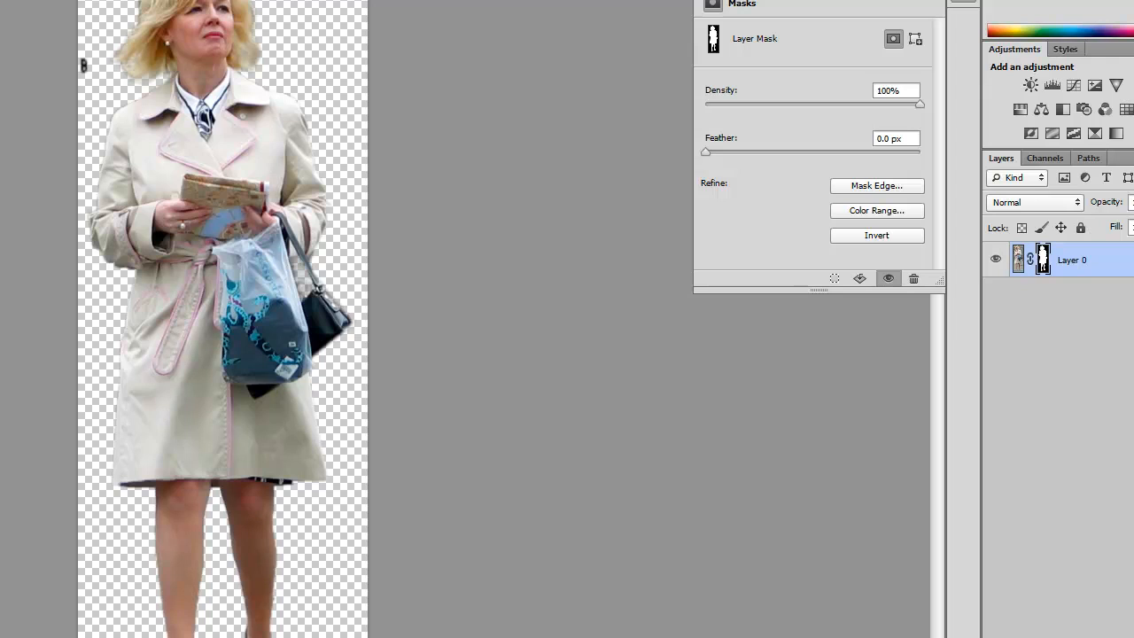
- Paint black on the layer mask in the gap between the plastic bag and the handbag strap with a 20 px brush
key("bracketleft")
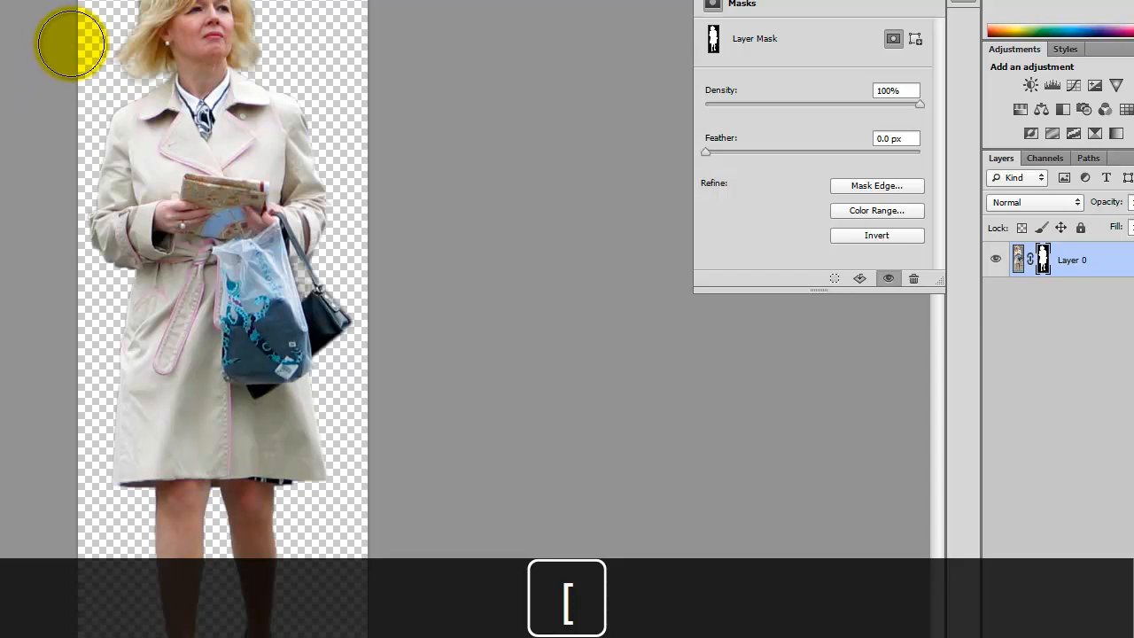
key("ctrl+equal")
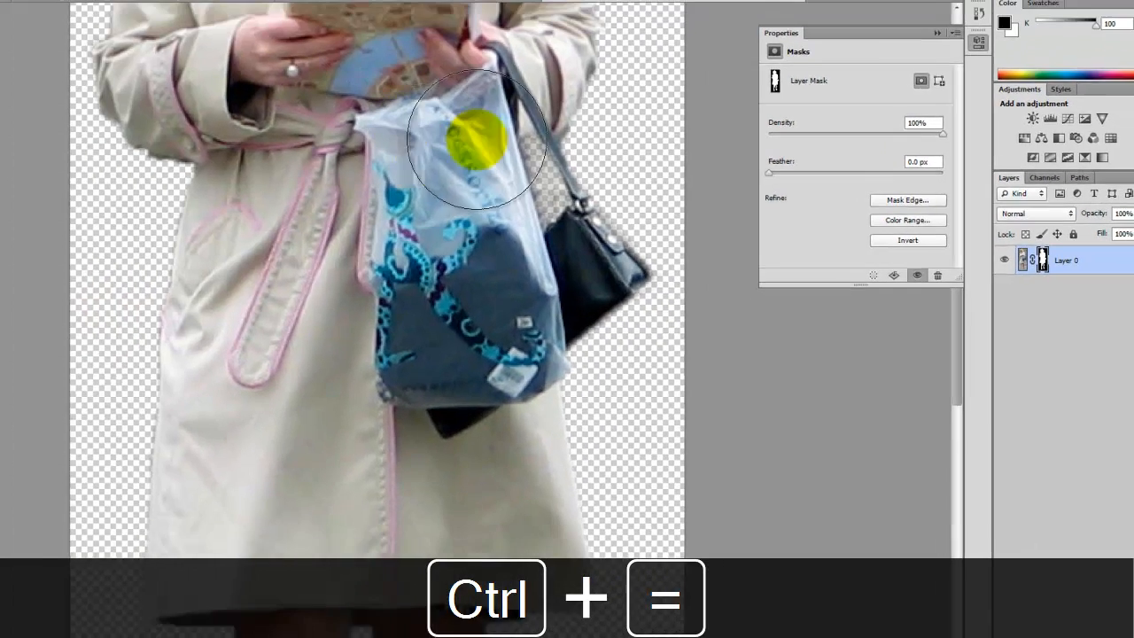
key("space")
left_click_drag(557, 123, 331, 192)
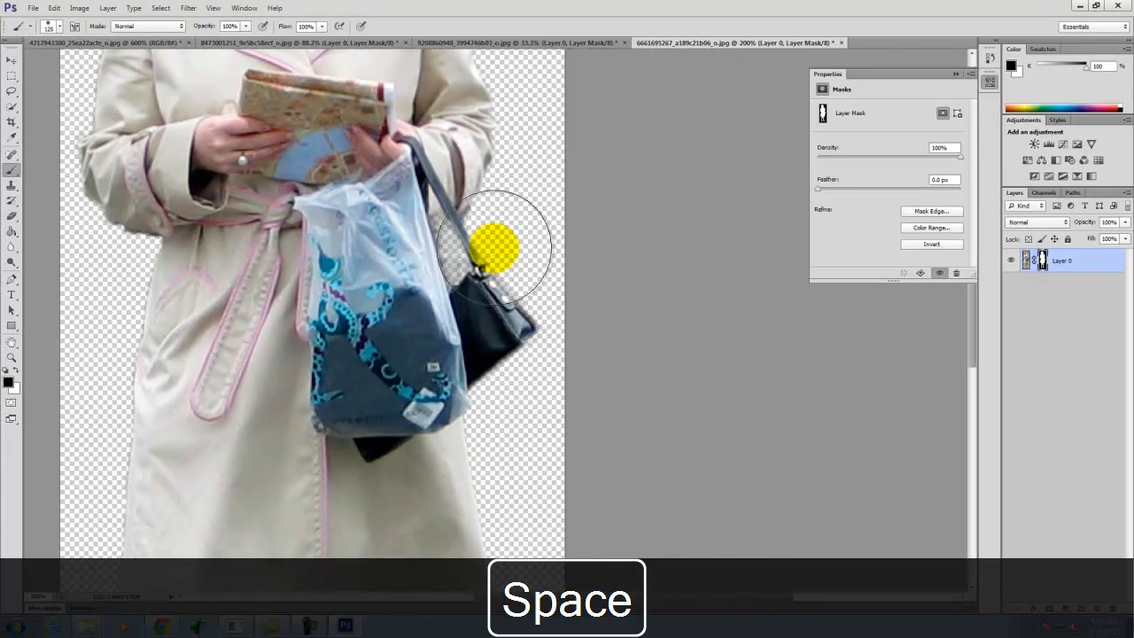
key("ctrl+equal")
key("ctrl+equal")
key("ctrl+equal")
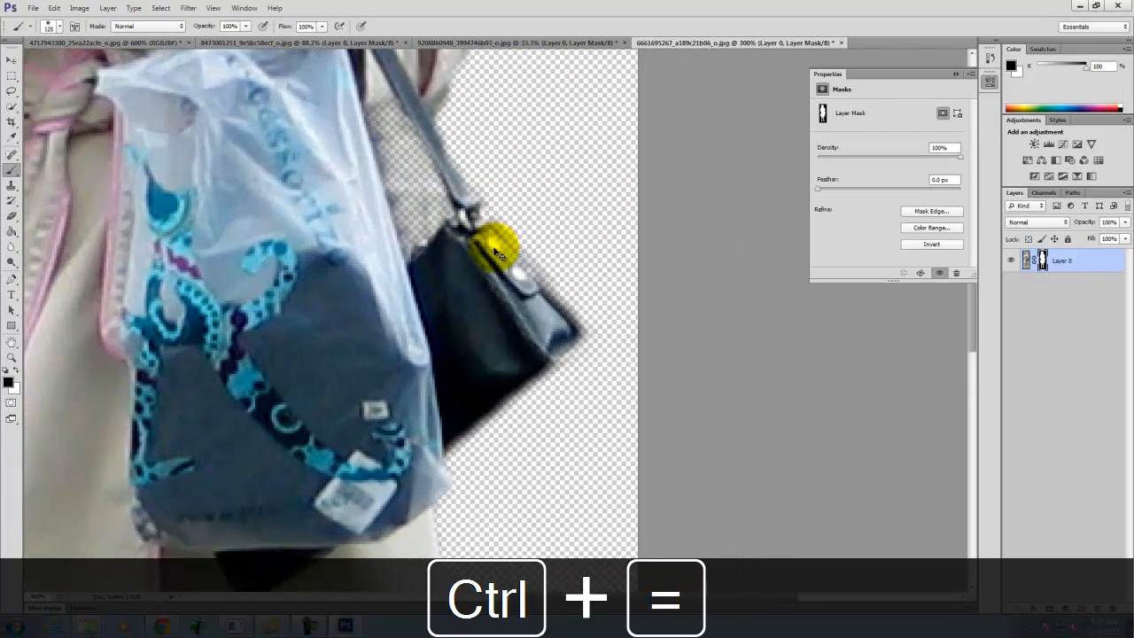
key("bracketright")
key("bracketleft")
key("bracketleft")
key("bracketleft")
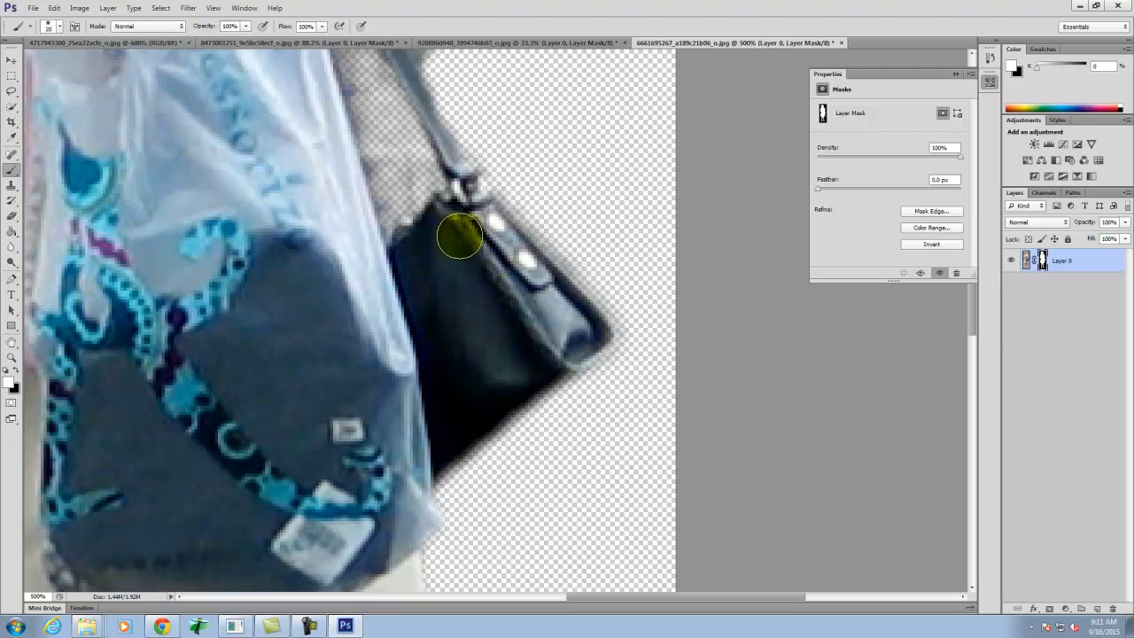
scroll(483, 239, "up", 5)
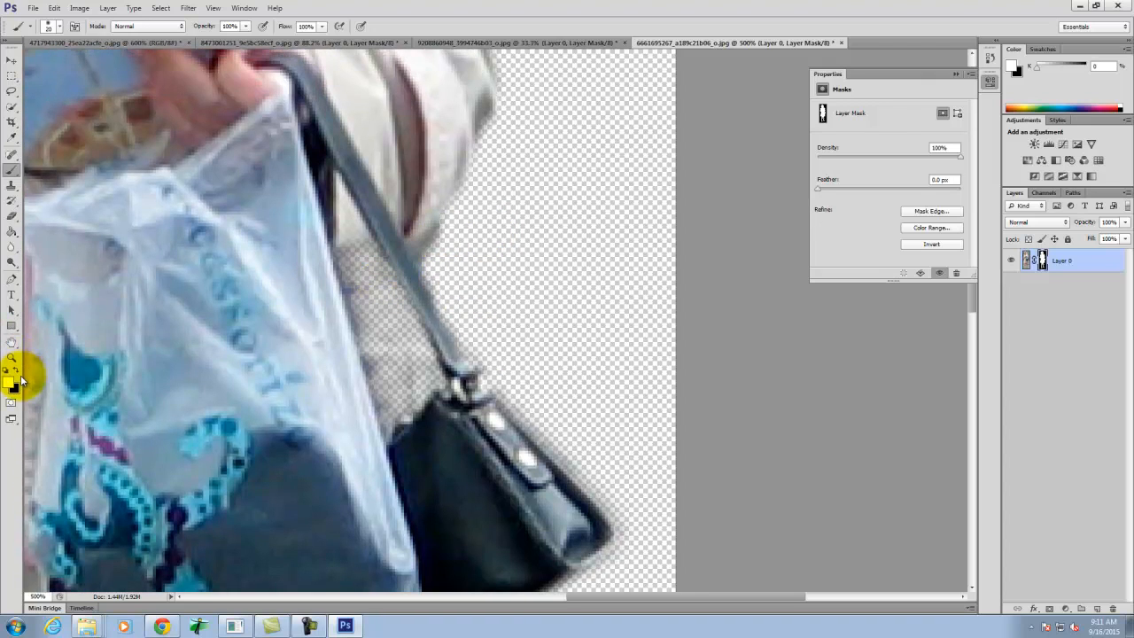
left_click(16, 373)
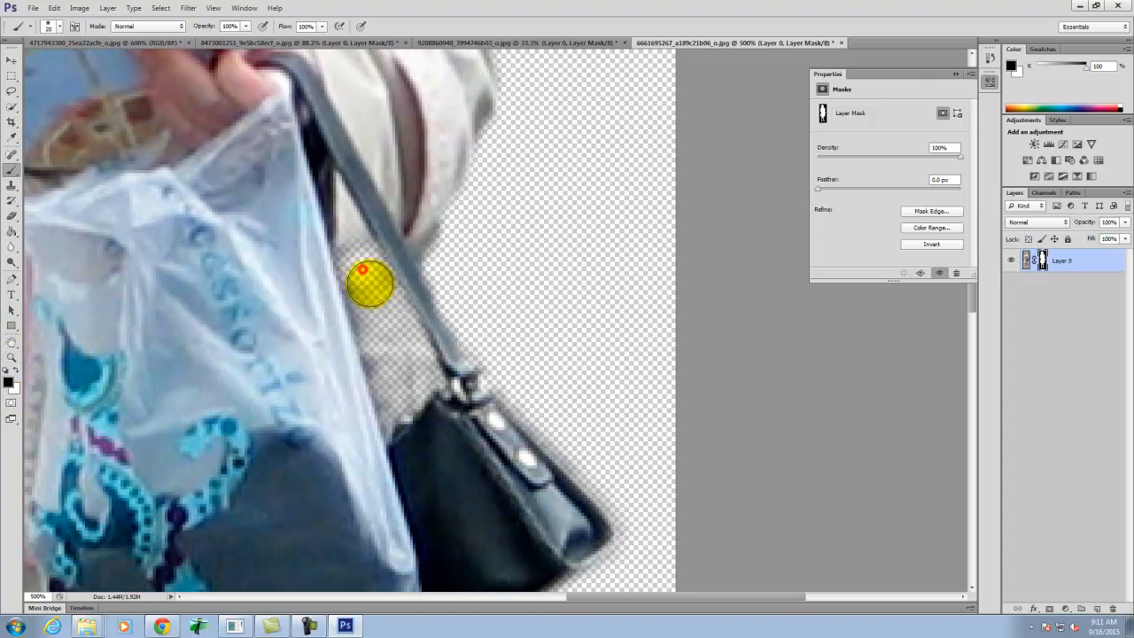
left_click_drag(377, 312, 385, 335)
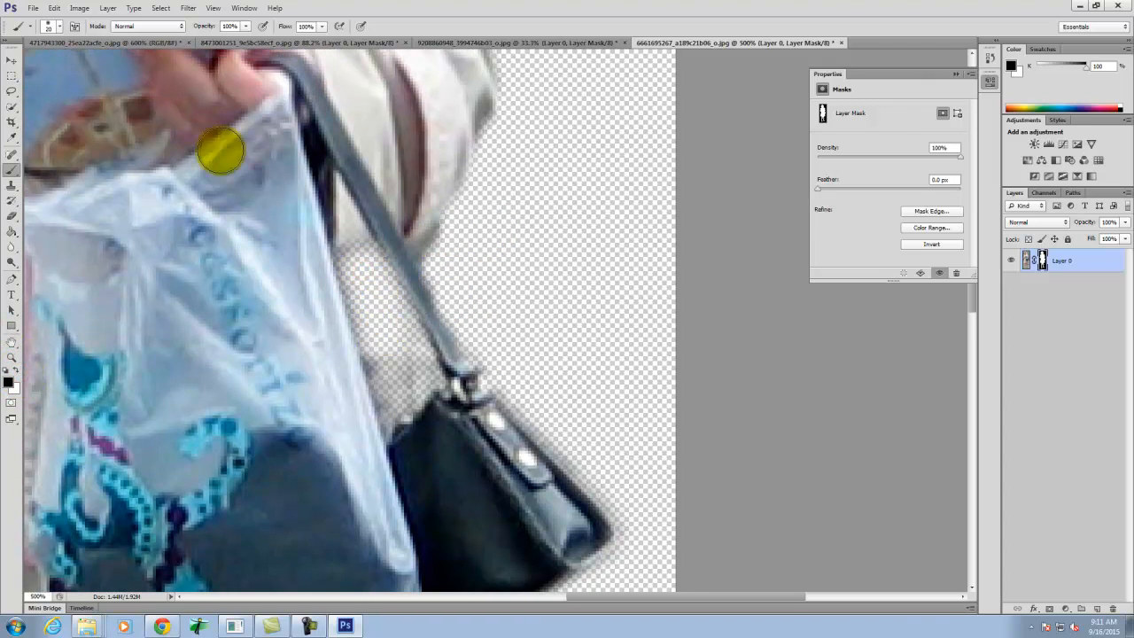
- Set the brush hardness to 100% and mask out the remaining background in the narrow gap beside the handbag strap
left_click(57, 30)
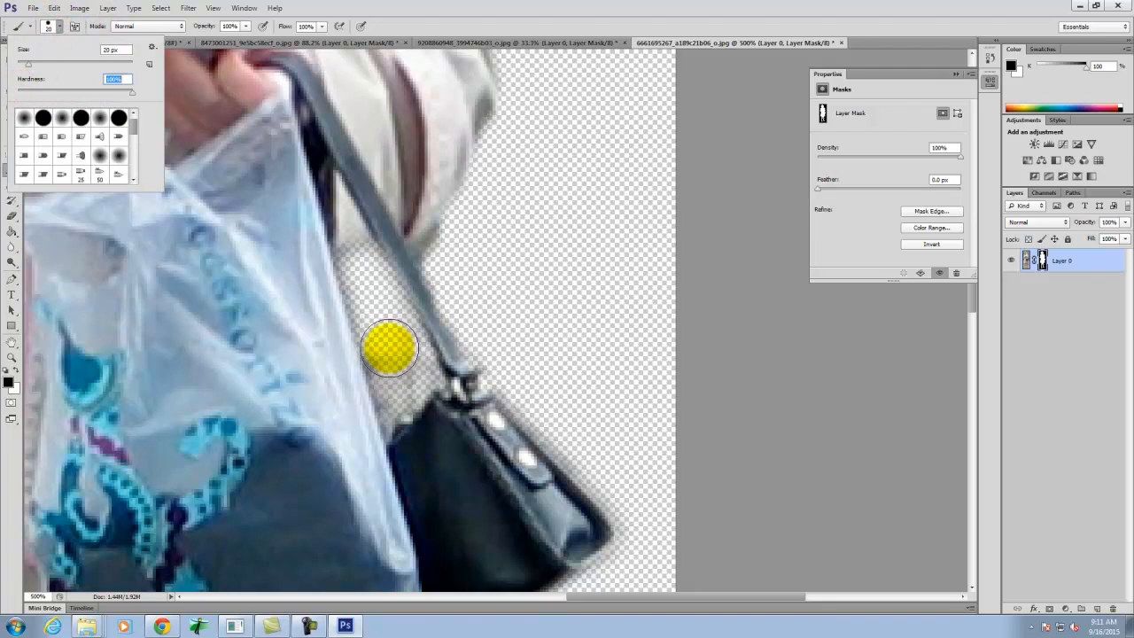
left_click(382, 320)
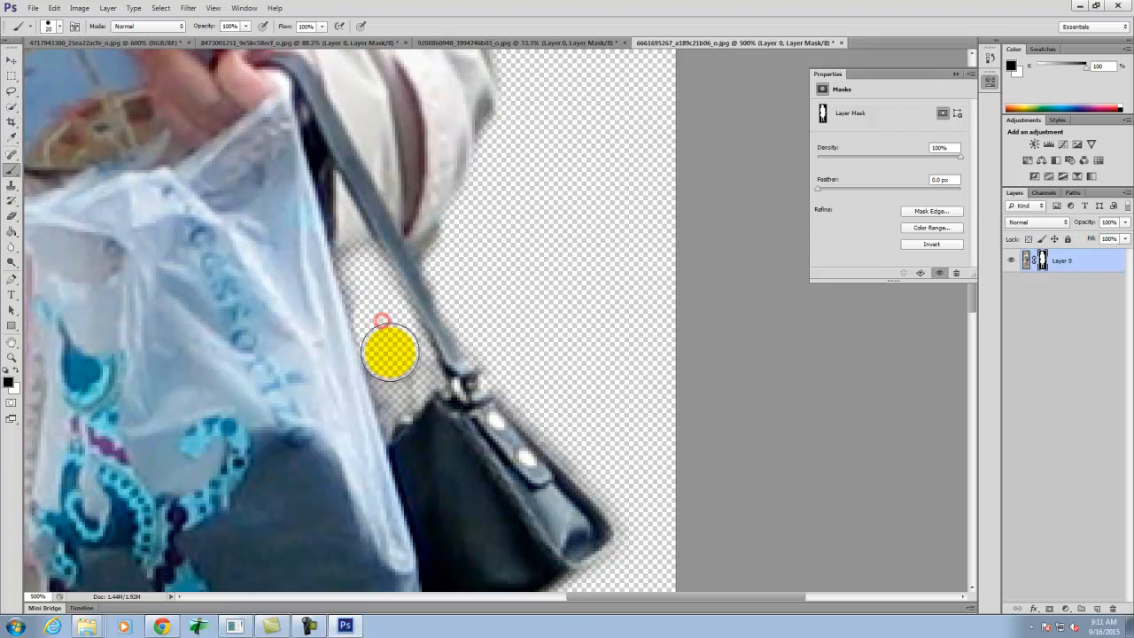
key("bracketleft")
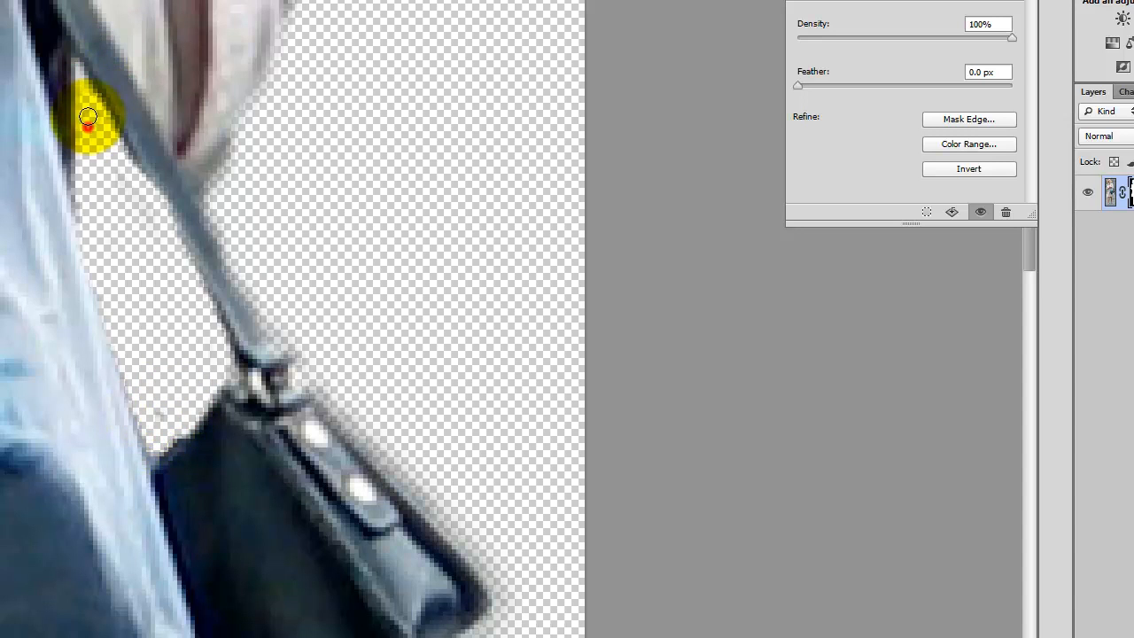
key("bracketleft")
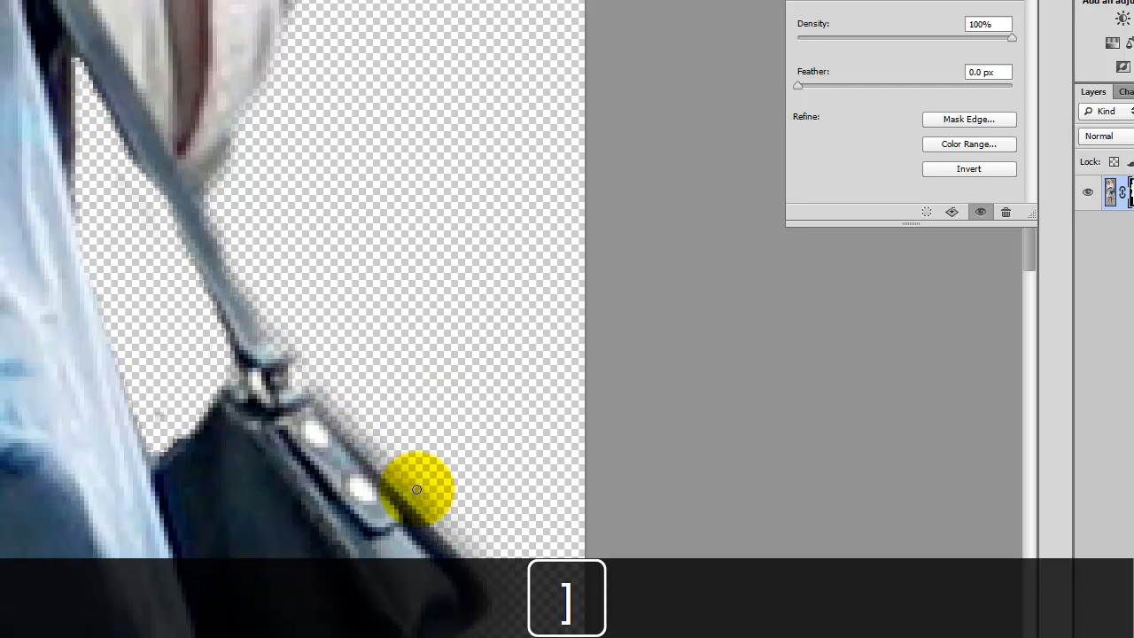
- Mask out the leftover fringe along the handbag's outer edge with a 20 px brush, and check the whole figure
key("bracketright")
key("bracketright")
key("bracketright")
key("bracketleft")
key("bracketleft")
key("bracketleft")
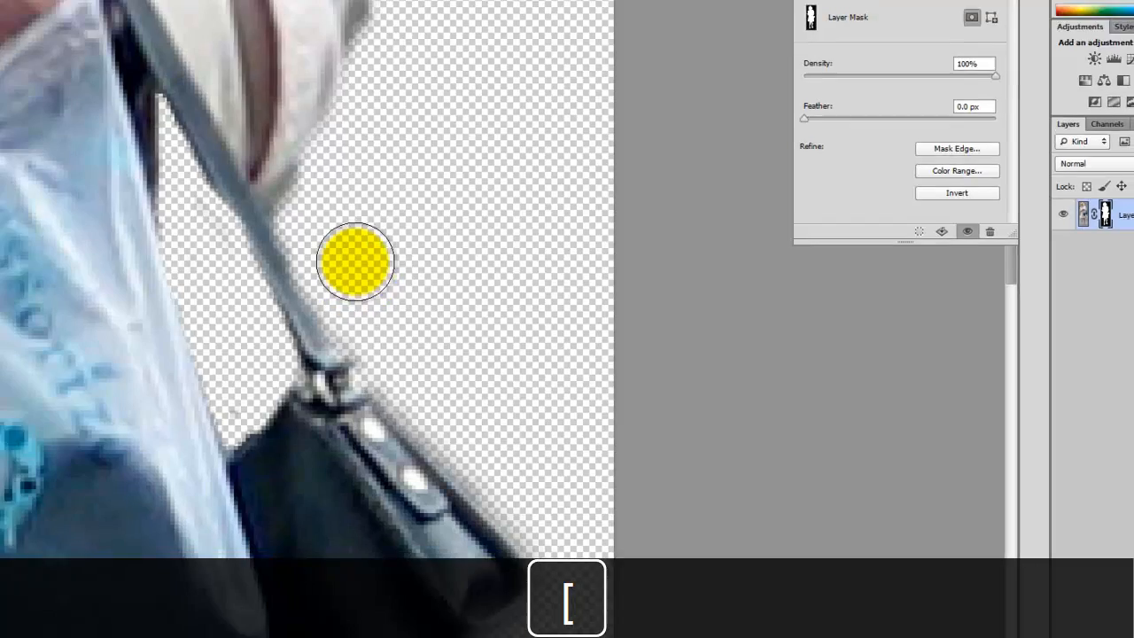
mouse_move(319, 227)
left_mouse_down()
mouse_move(339, 279)
mouse_move(434, 403)
left_mouse_up()
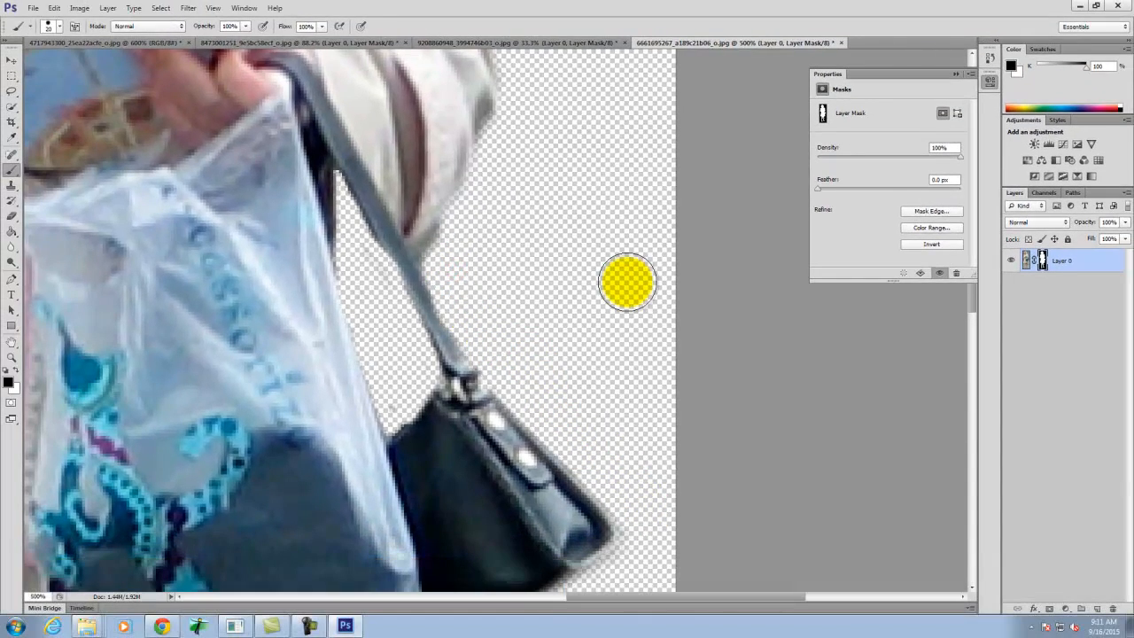
scroll(628, 278, "up", 6)
scroll(617, 256, "up", 3)
left_click_drag(618, 258, 757, 530)
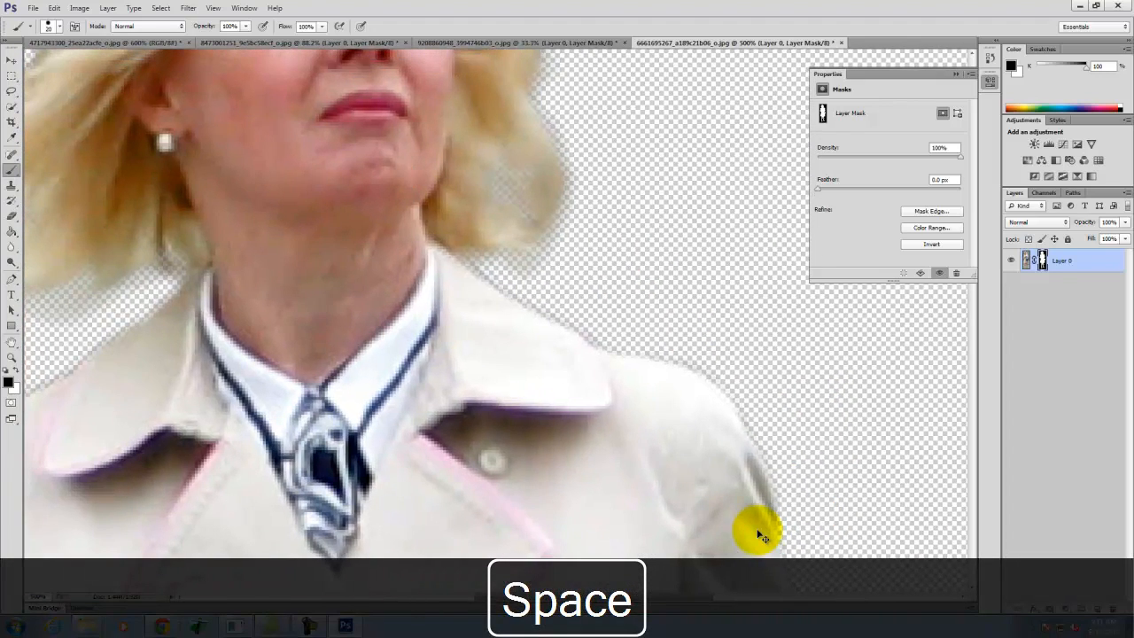
key("ctrl+0")
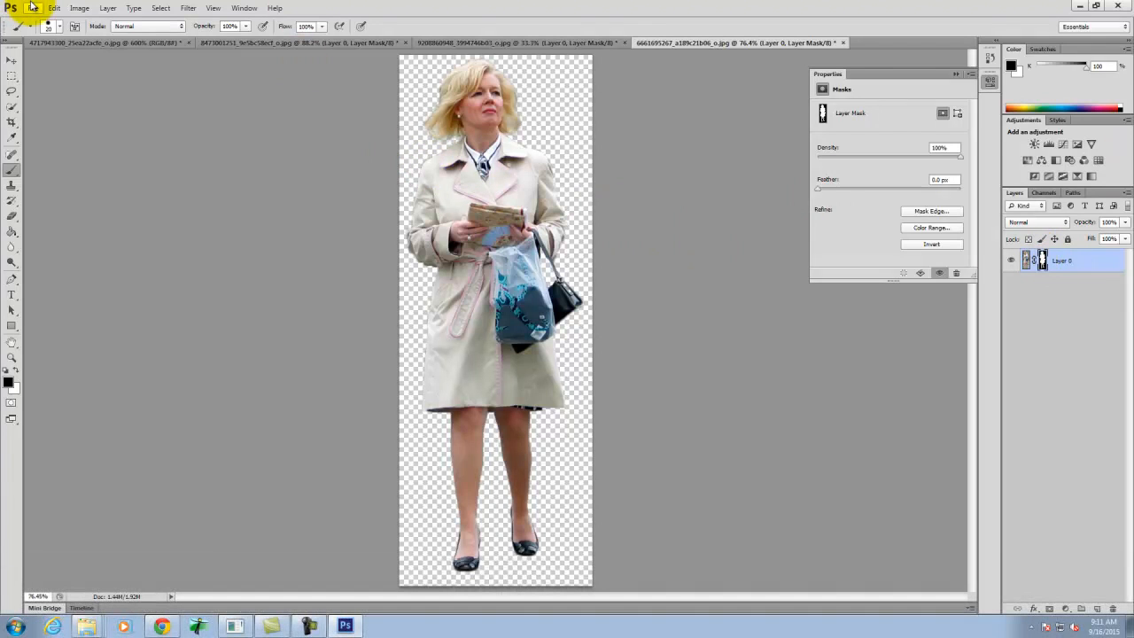
- Export the color cutout for web as a transparent PNG-24 named Woman with book in the Ex109 folder
left_click(32, 7)
left_click(86, 171)
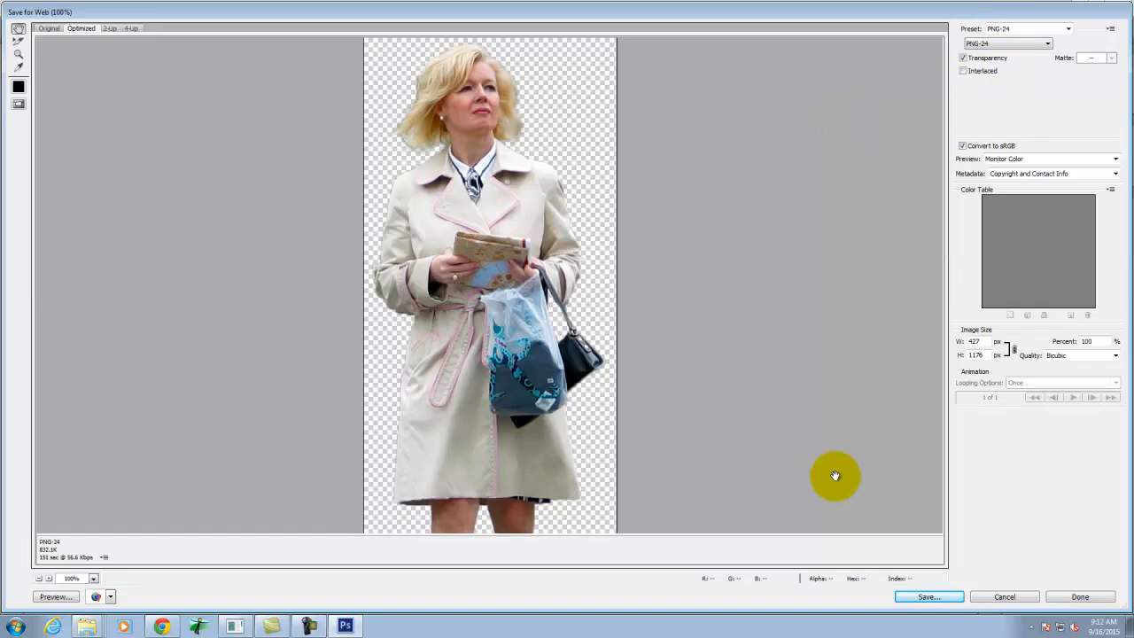
left_click(932, 597)
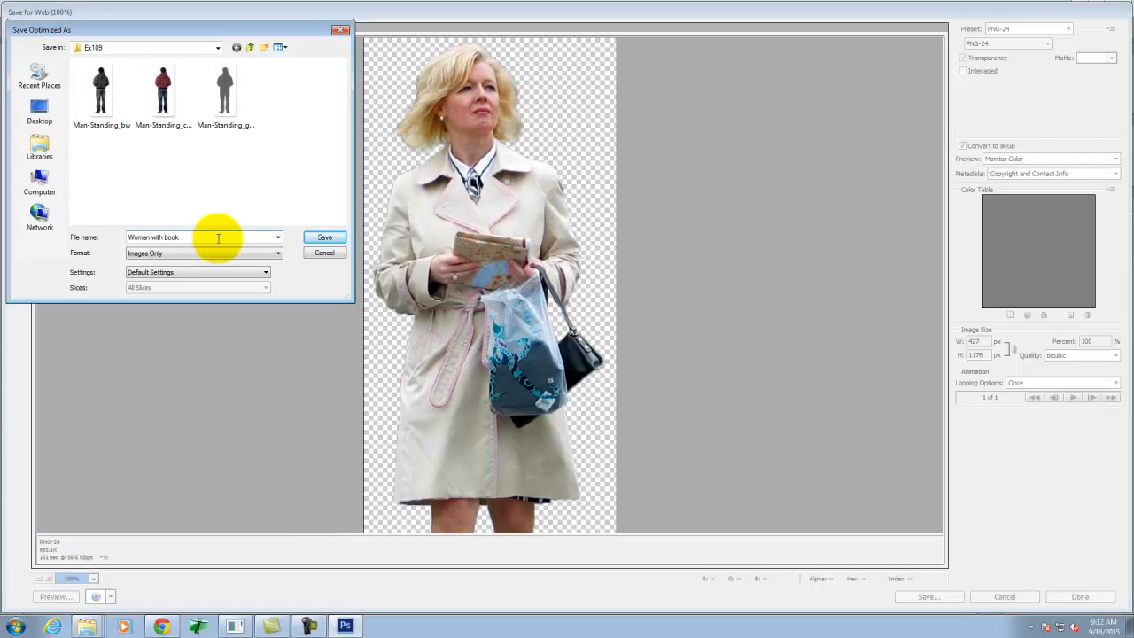
left_click(327, 236)
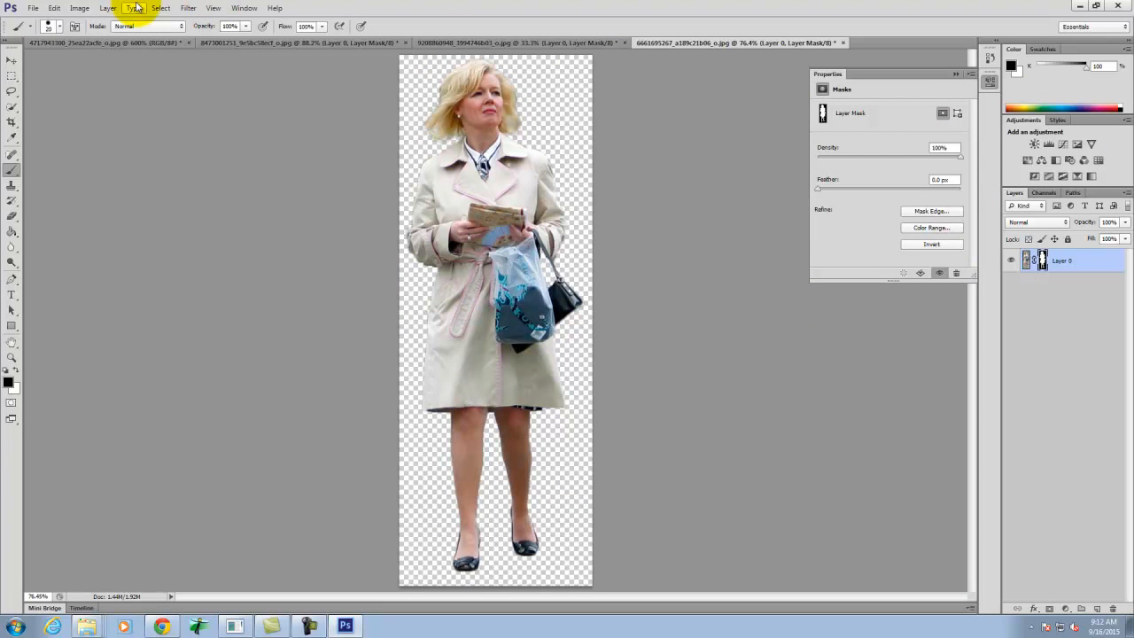
- Add a Channel Mixer adjustment layer above the woman and make it monochrome
left_click(105, 8)
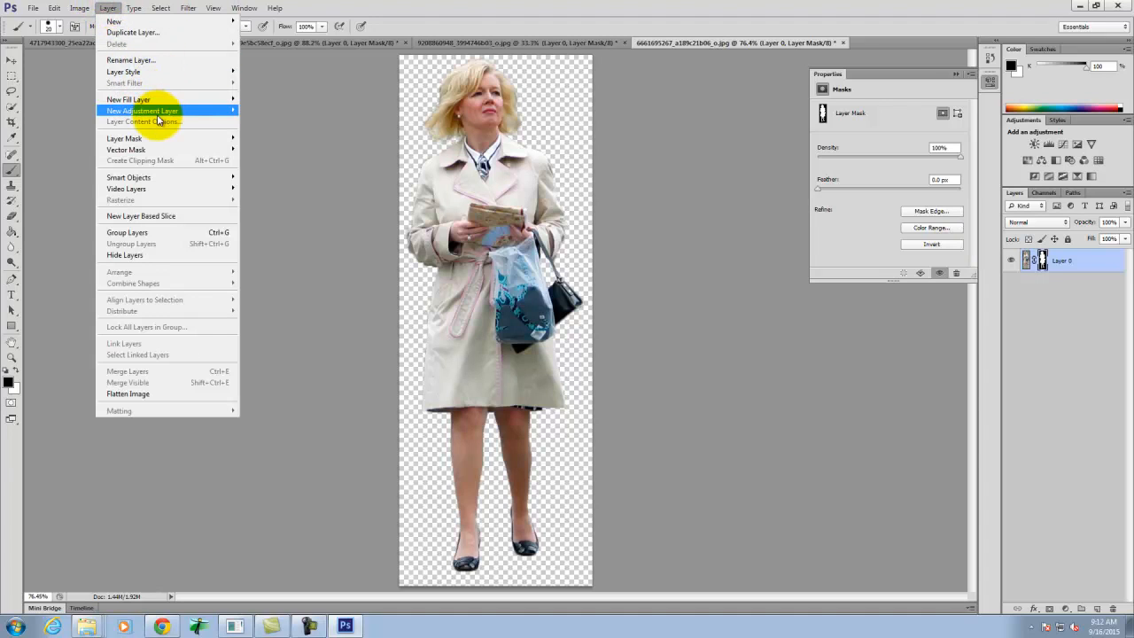
mouse_move(158, 114)
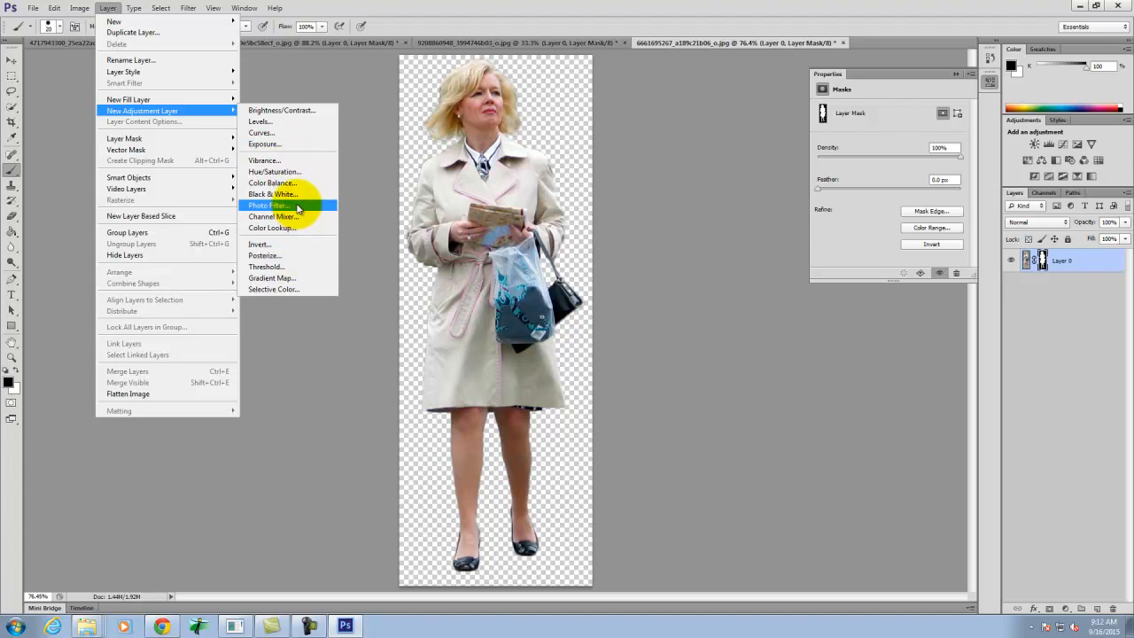
left_click(293, 220)
left_click(587, 197)
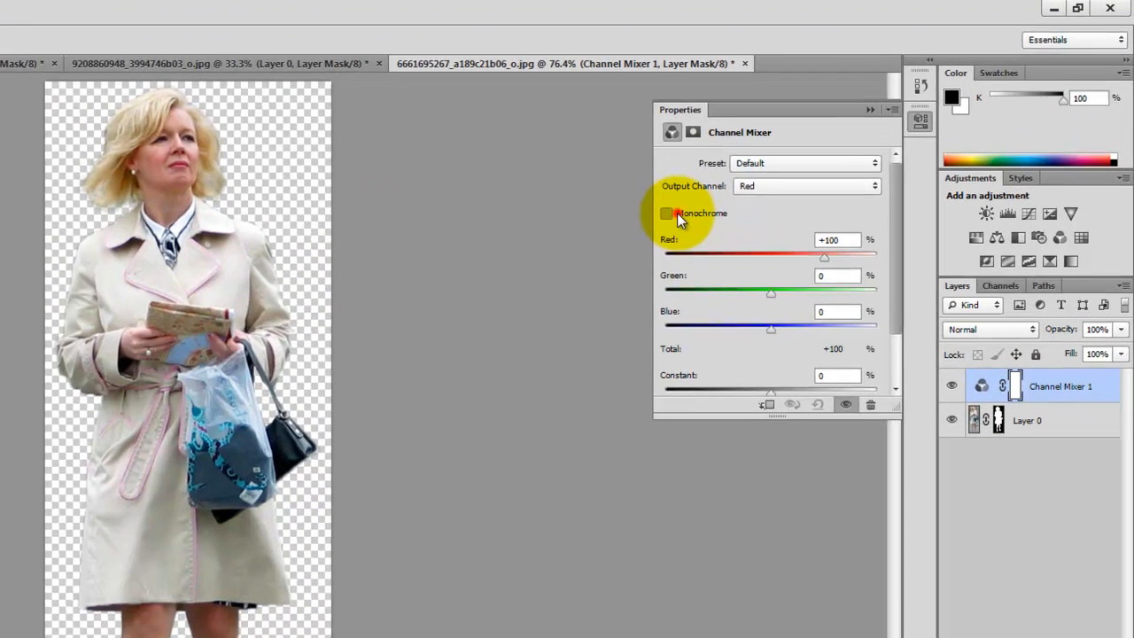
left_click(821, 144)
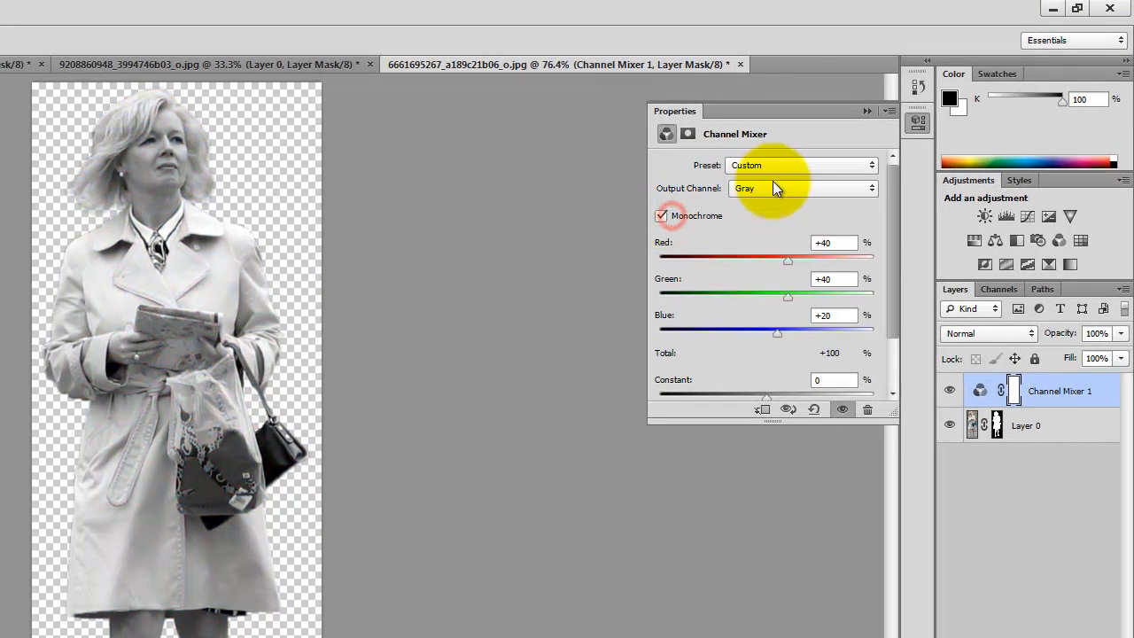
- Try the yellow and red black-and-white filter presets in the Channel Mixer, and settle on Black & White with Orange Filter (RGB)
left_click(899, 126)
left_click(790, 165)
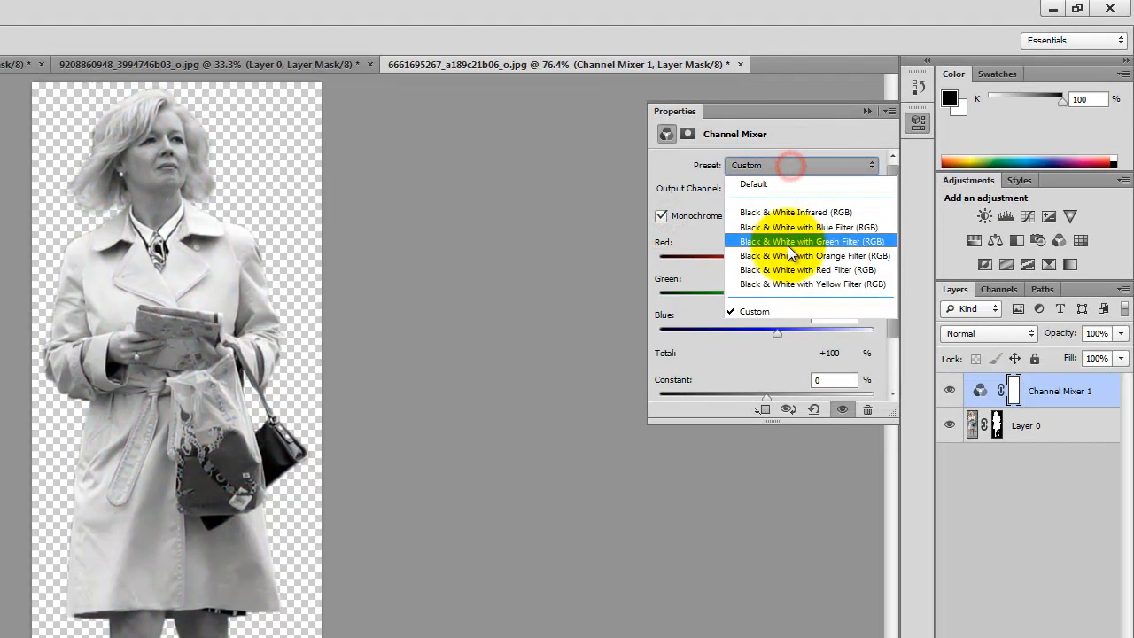
left_click(787, 279)
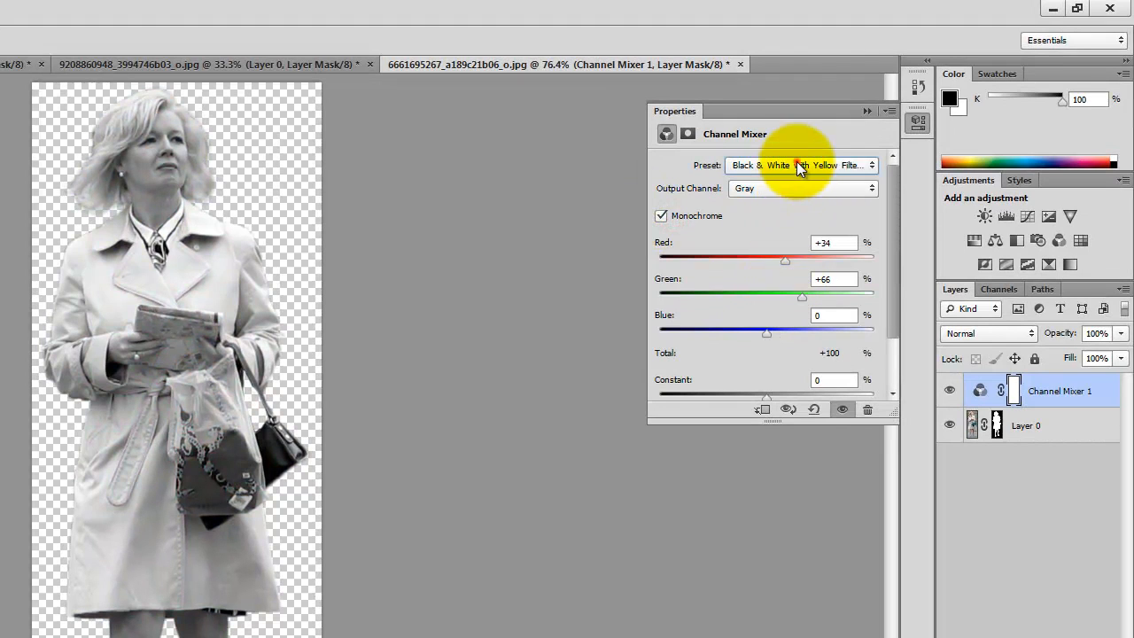
left_click(798, 167)
left_click(792, 273)
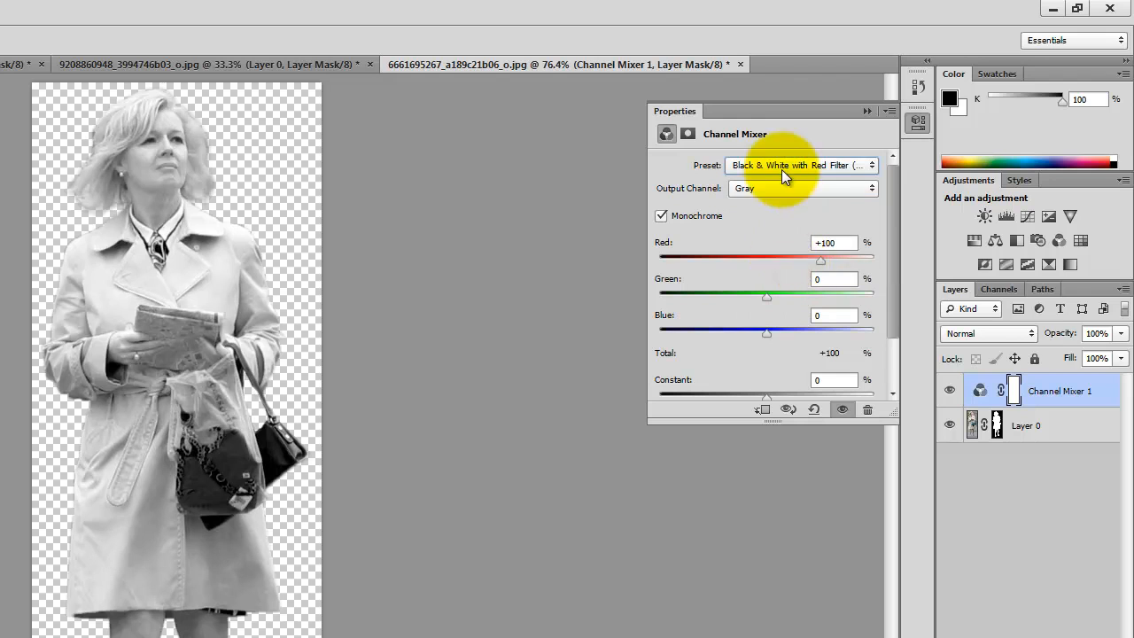
left_click(783, 168)
left_click(800, 257)
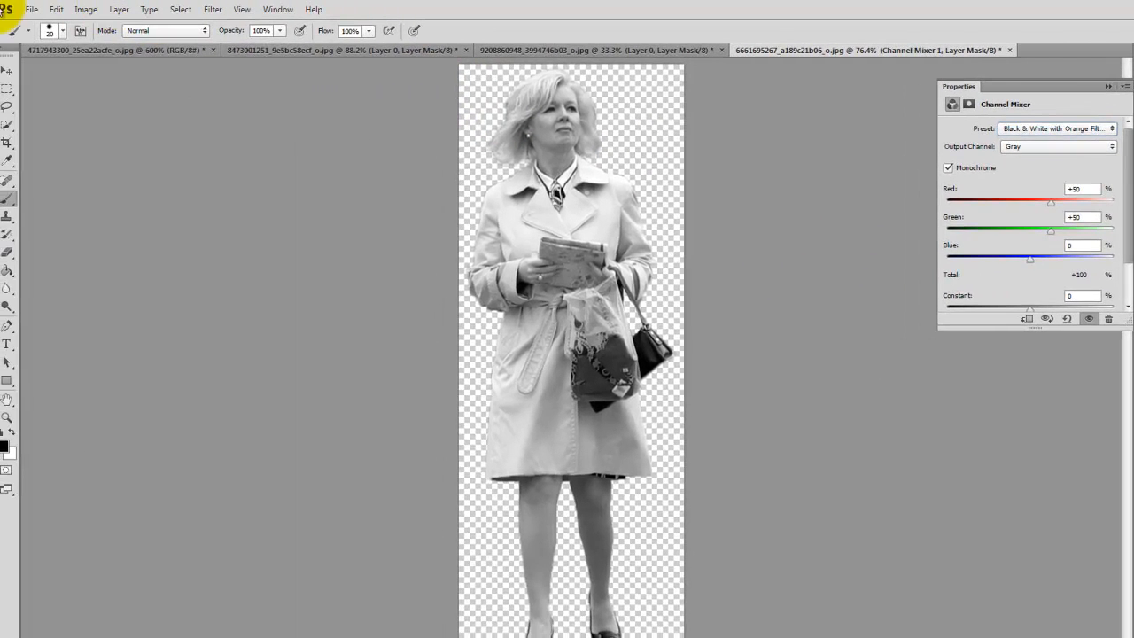
- Export the black-and-white cutout for web as Woman-with-book_bw.png in the Ex109 folder
left_click(32, 13)
left_click(70, 194)
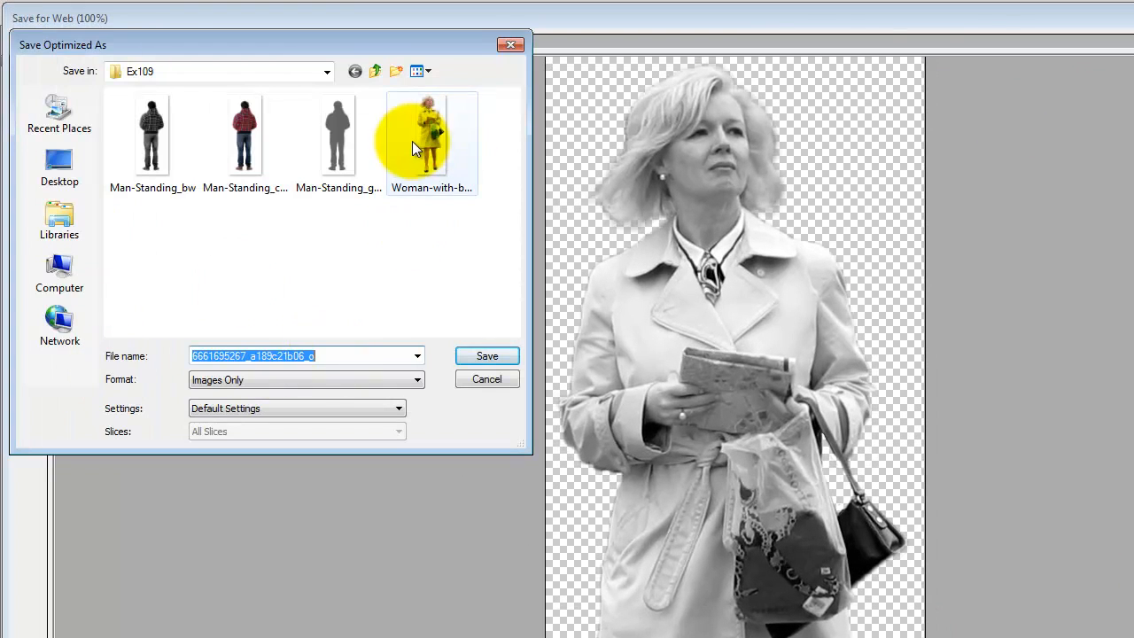
left_click(412, 141)
double_click(258, 357)
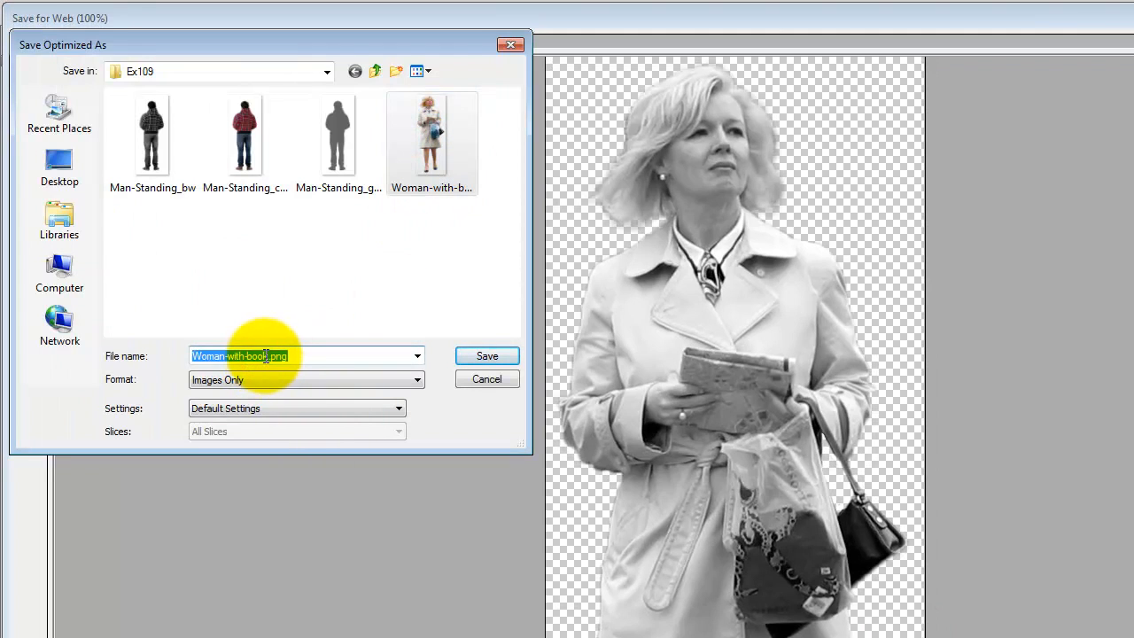
left_click(265, 356)
type("_bw")
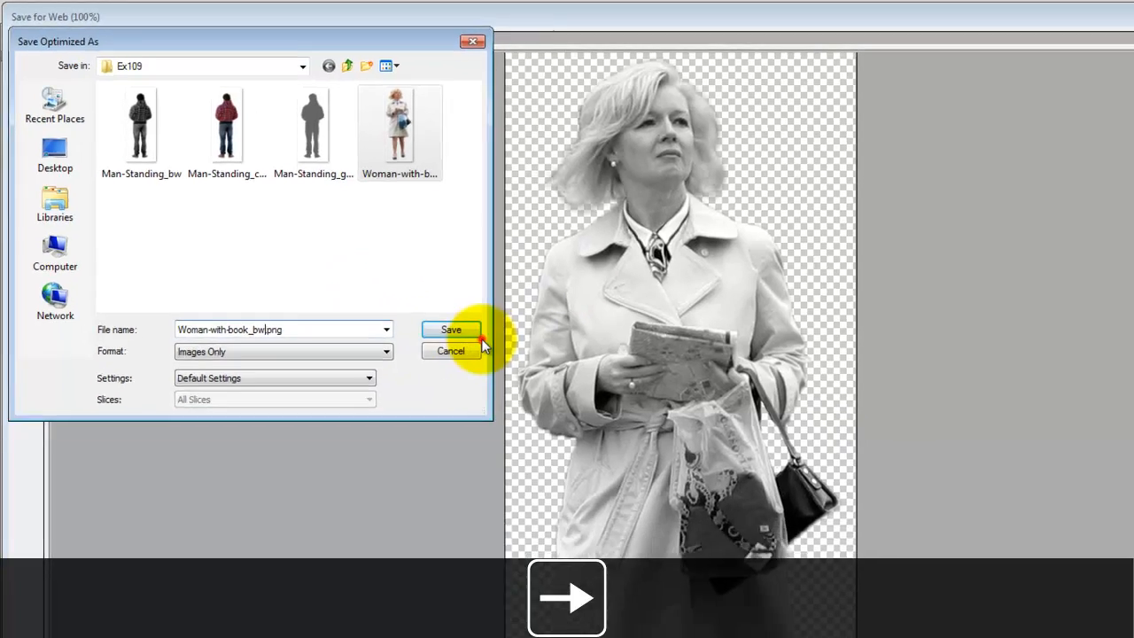
left_click(478, 336)
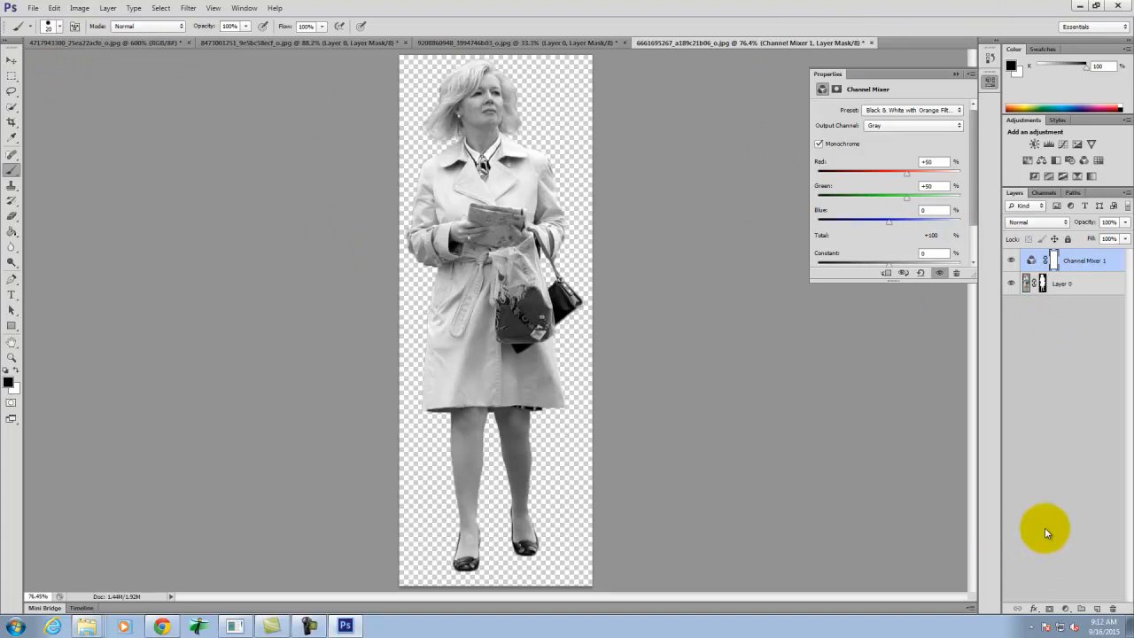
- Add a new layer above the Channel Mixer layer and use gray #636466 as the foreground color
left_click(1097, 609)
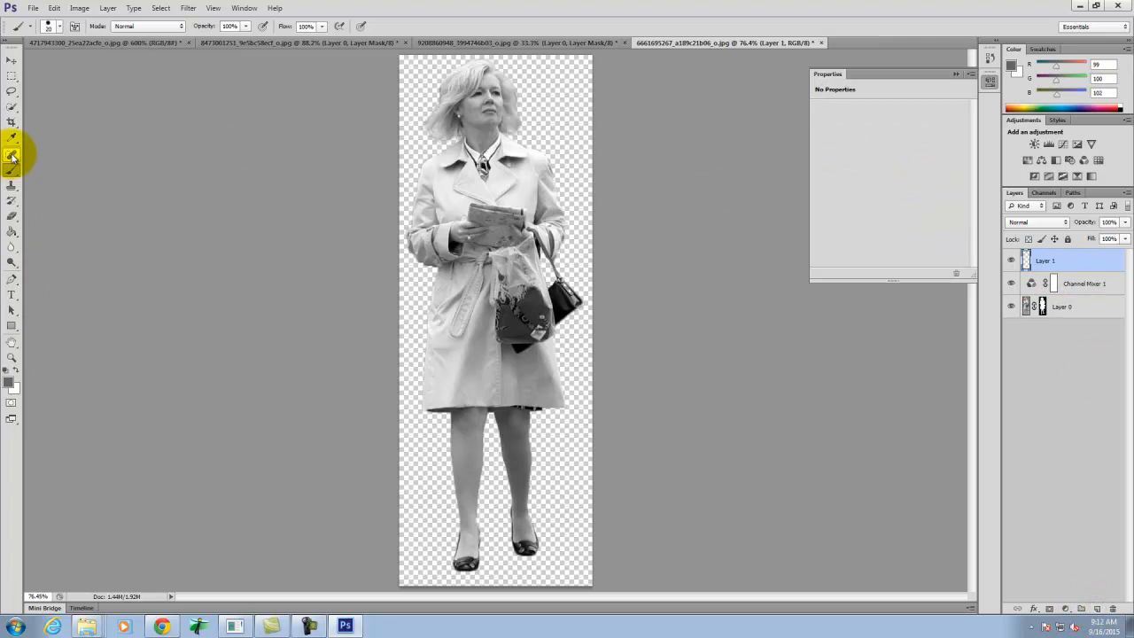
left_click(8, 381)
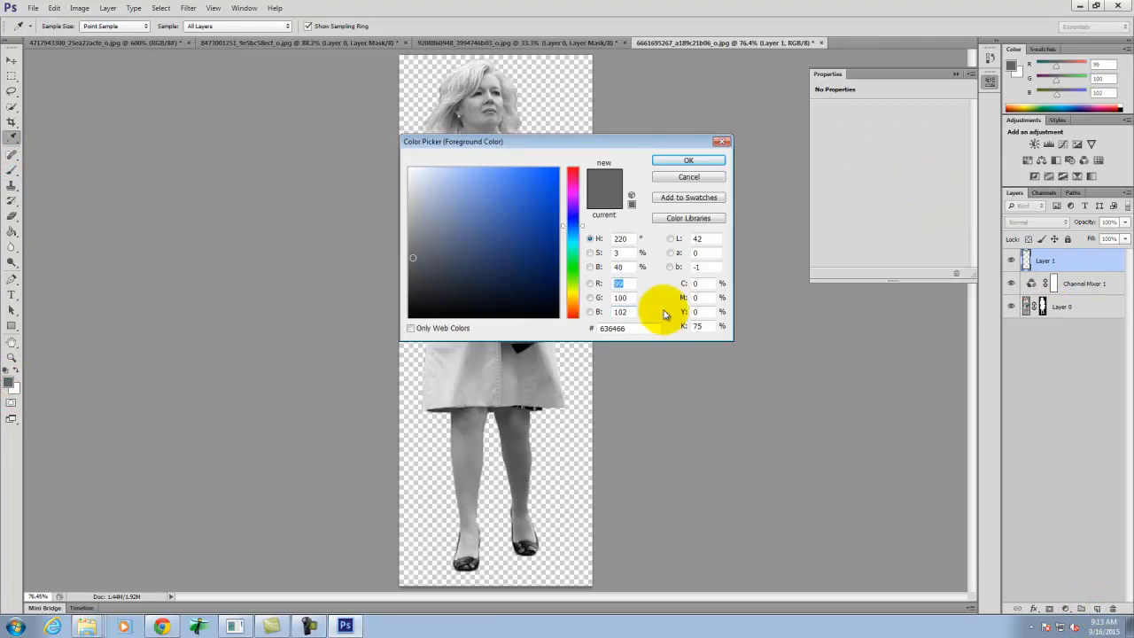
left_click(699, 166)
- Cover the entire new layer with the gray foreground color using a 125 px brush
key("b")
key("bracketright")
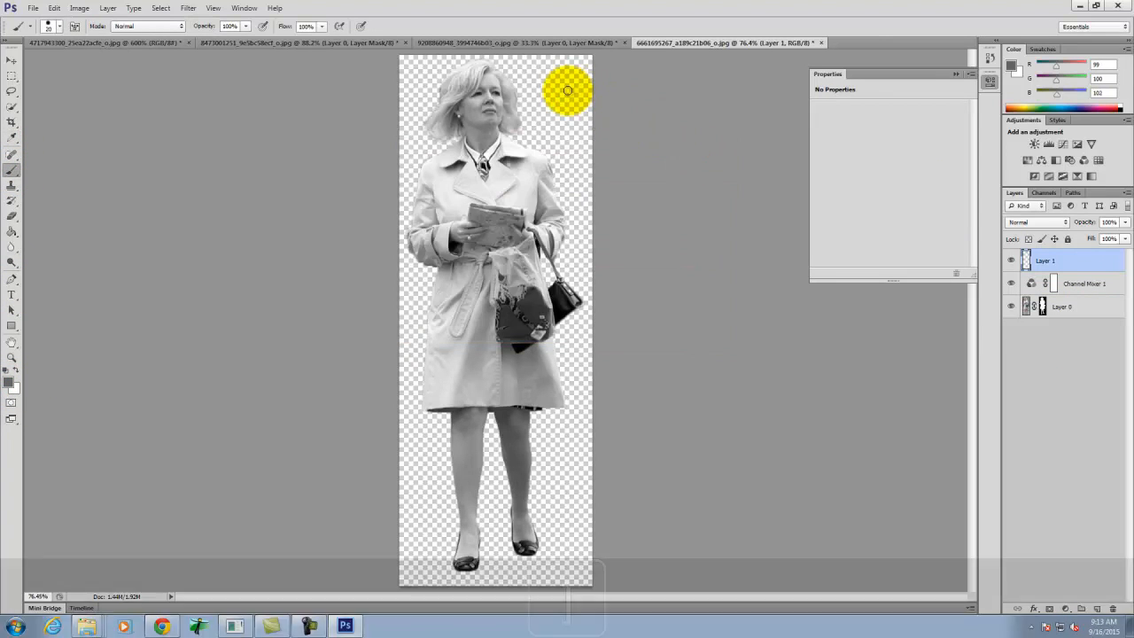
key("bracketright")
key("bracketright")
key("bracketright")
key("bracketright")
key("bracketright")
key("bracketright")
key("bracketright")
mouse_move(659, 96)
left_mouse_down()
mouse_move(481, 64)
mouse_move(246, 56)
mouse_move(270, 108)
mouse_move(724, 119)
mouse_move(265, 151)
mouse_move(728, 179)
mouse_move(262, 208)
mouse_move(526, 241)
mouse_move(665, 277)
mouse_move(352, 292)
mouse_move(801, 354)
mouse_move(370, 374)
mouse_move(519, 414)
mouse_move(386, 438)
mouse_move(603, 514)
mouse_move(350, 569)
mouse_move(678, 581)
left_mouse_up()
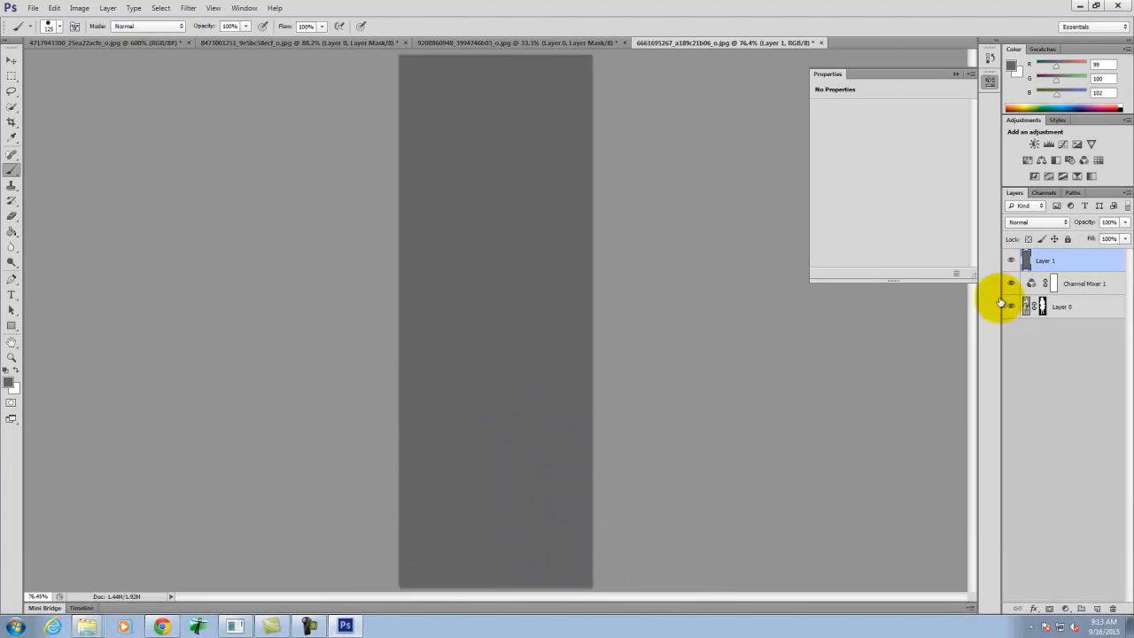
- Copy the woman's layer mask from Layer 0 onto the gray-filled Layer 1 to cut out her silhouette
left_click(1043, 307)
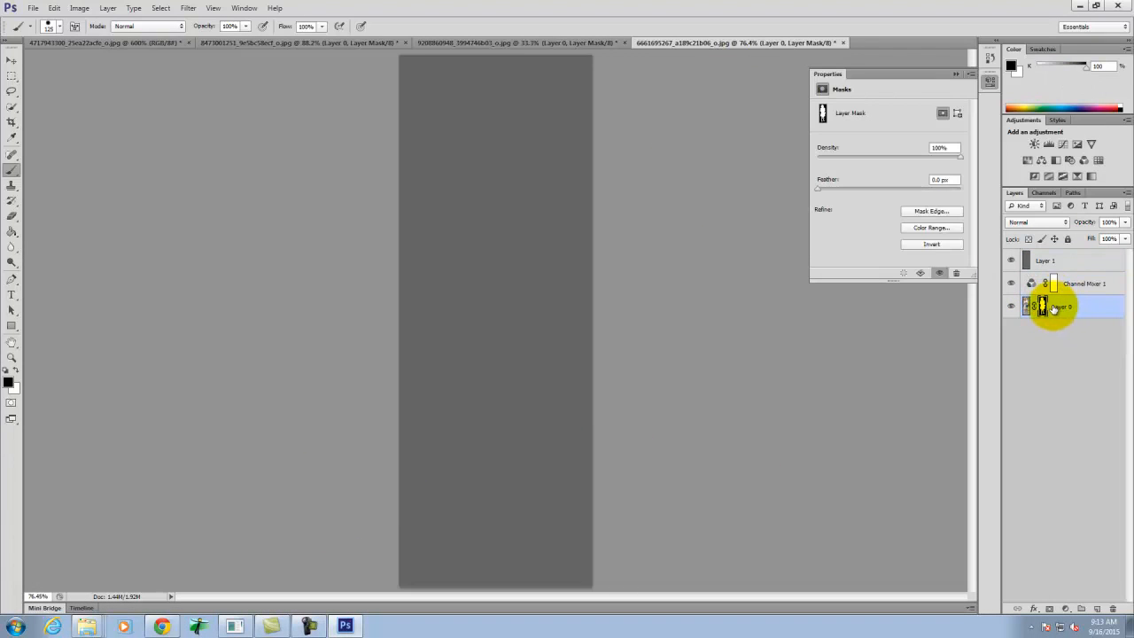
left_click_drag(1043, 307, 1045, 262)
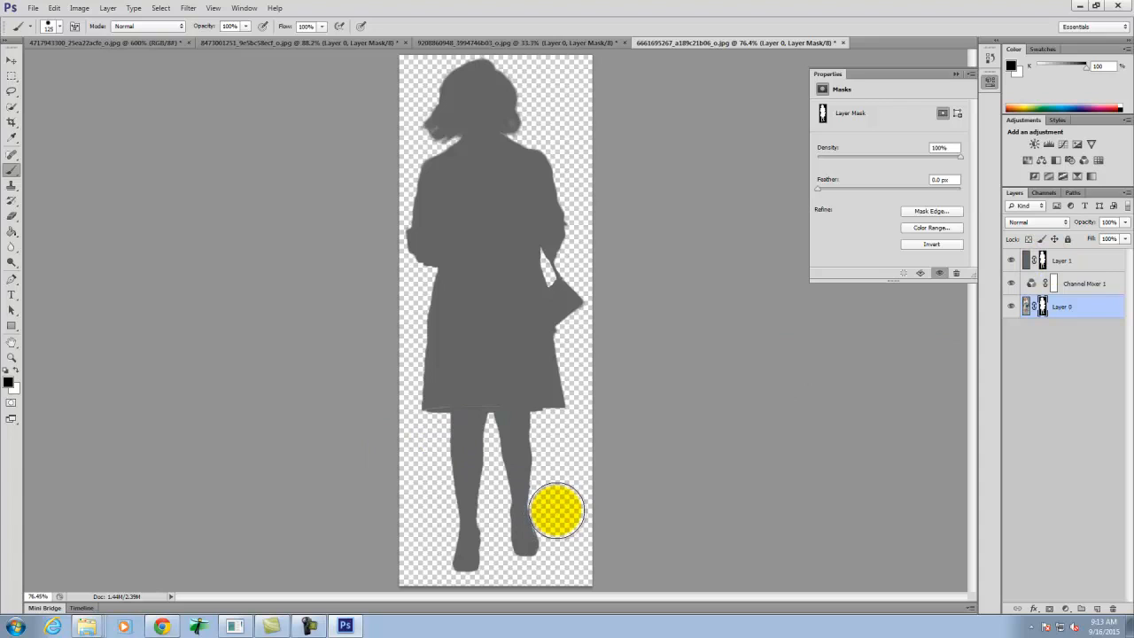
- Export the gray silhouette for web as a PNG-24 in the Ex109 folder, reusing the name Woman-with-book_bw.png with a gray suffix instead of bw
left_click(29, 8)
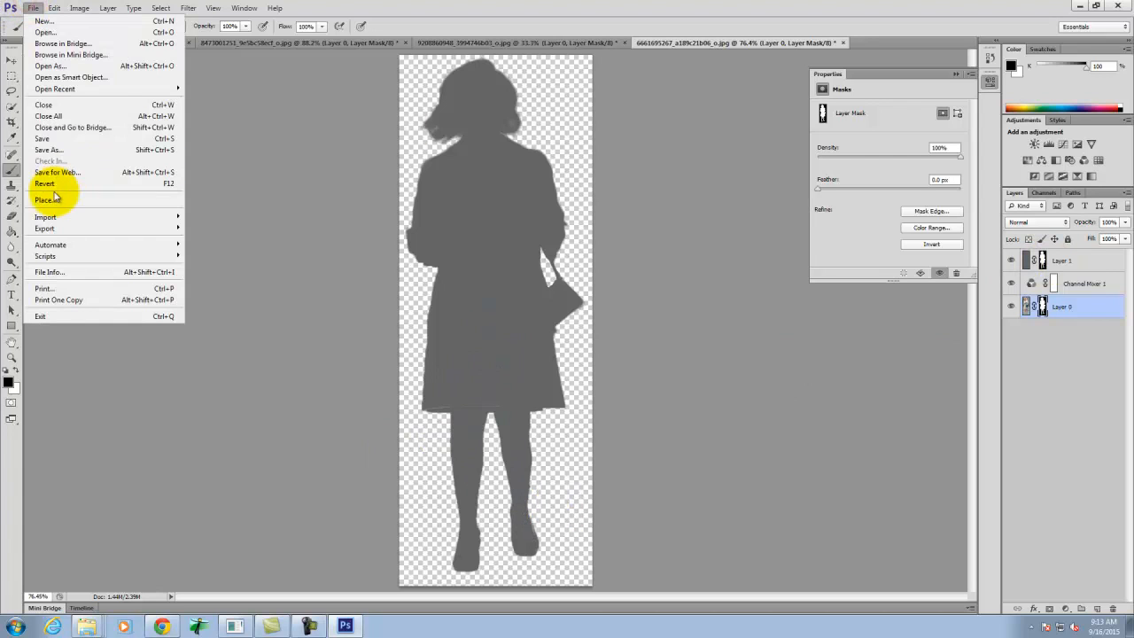
left_click(67, 168)
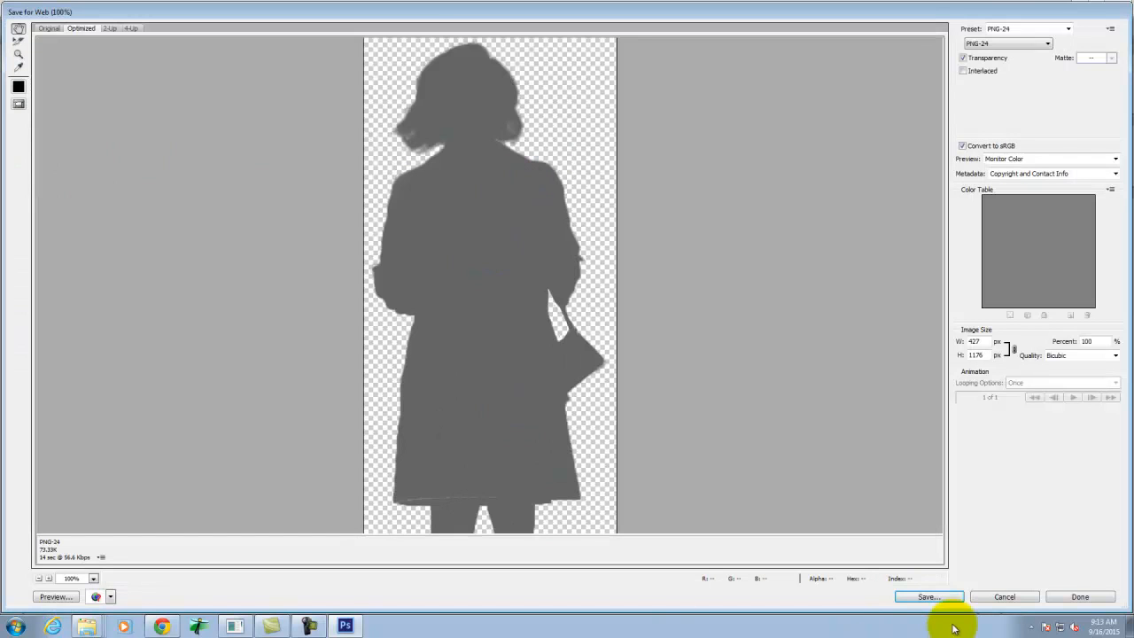
left_click(931, 598)
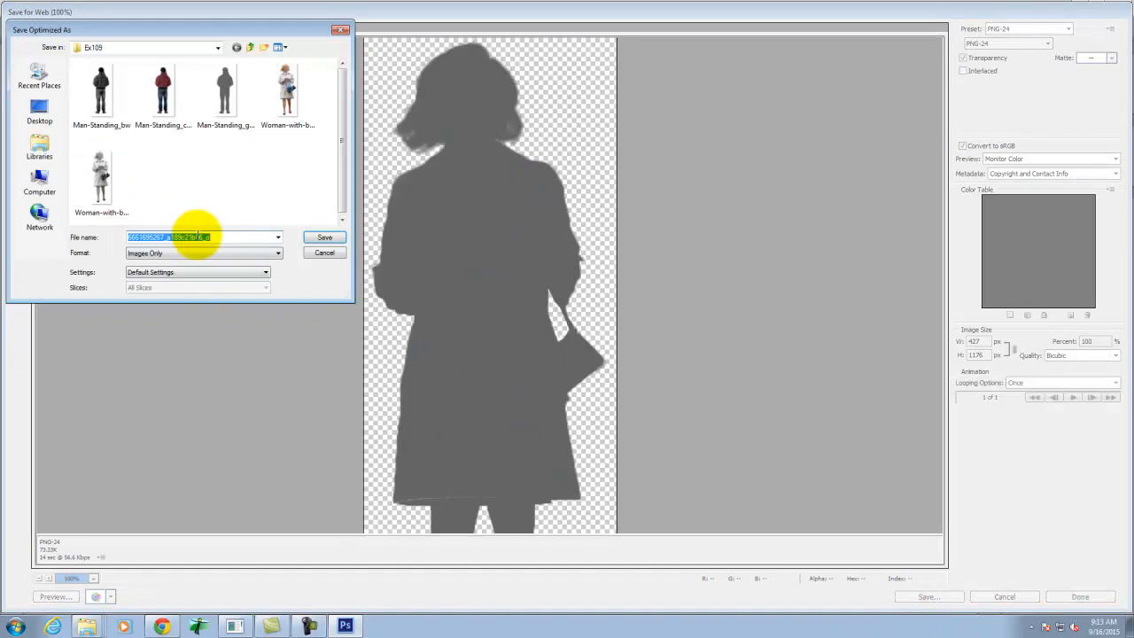
left_click(113, 174)
double_click(214, 234)
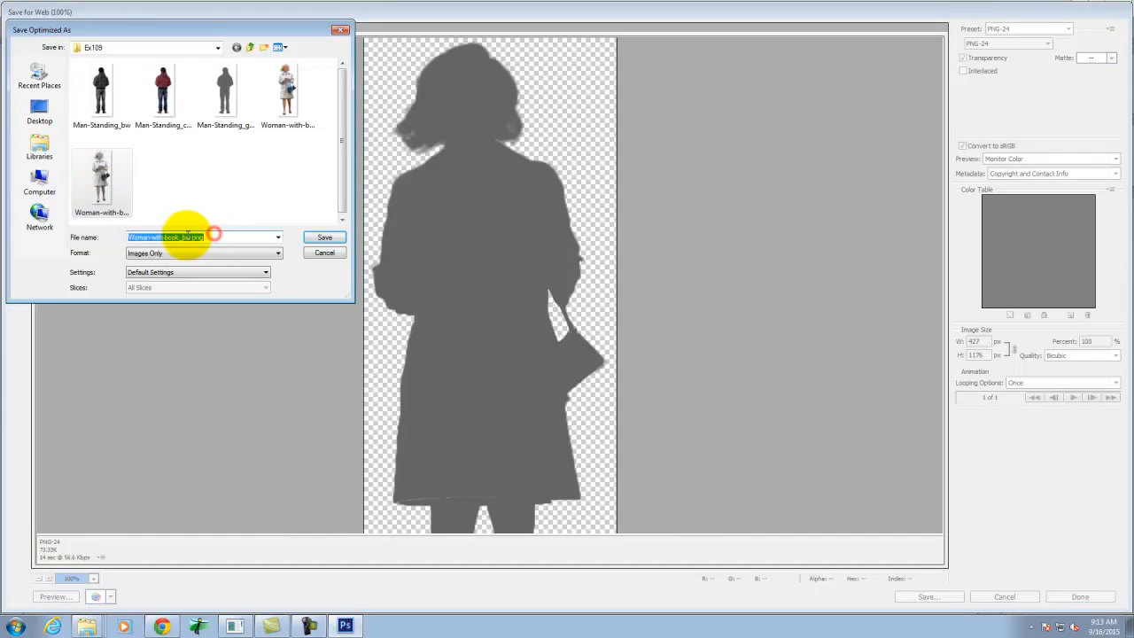
key("BackSpace")
key("BackSpace")
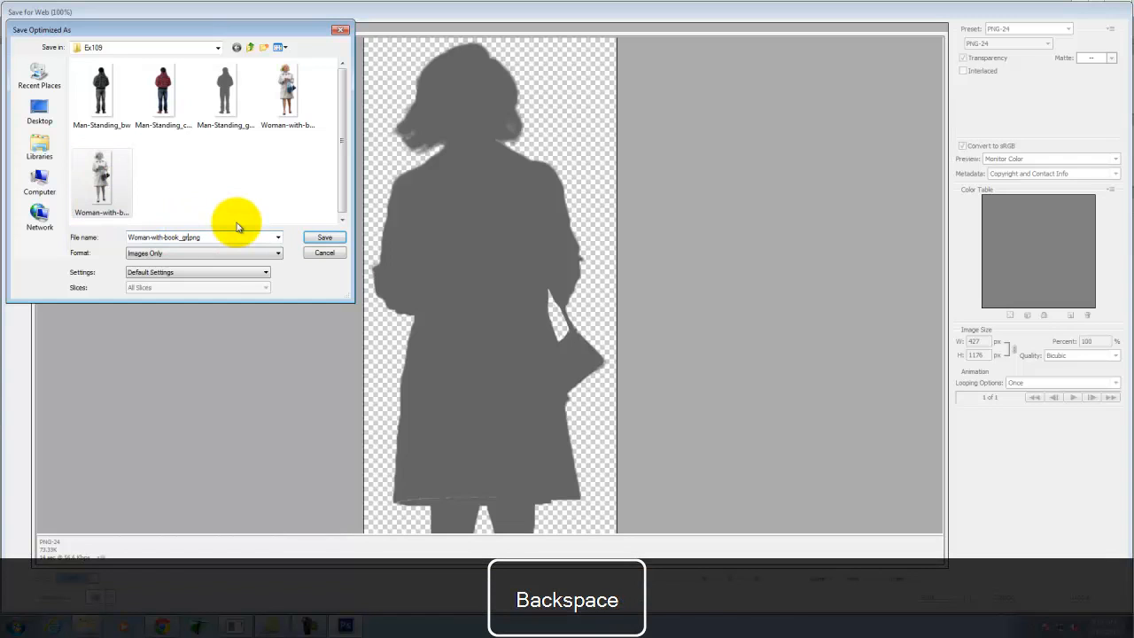
left_click(322, 237)
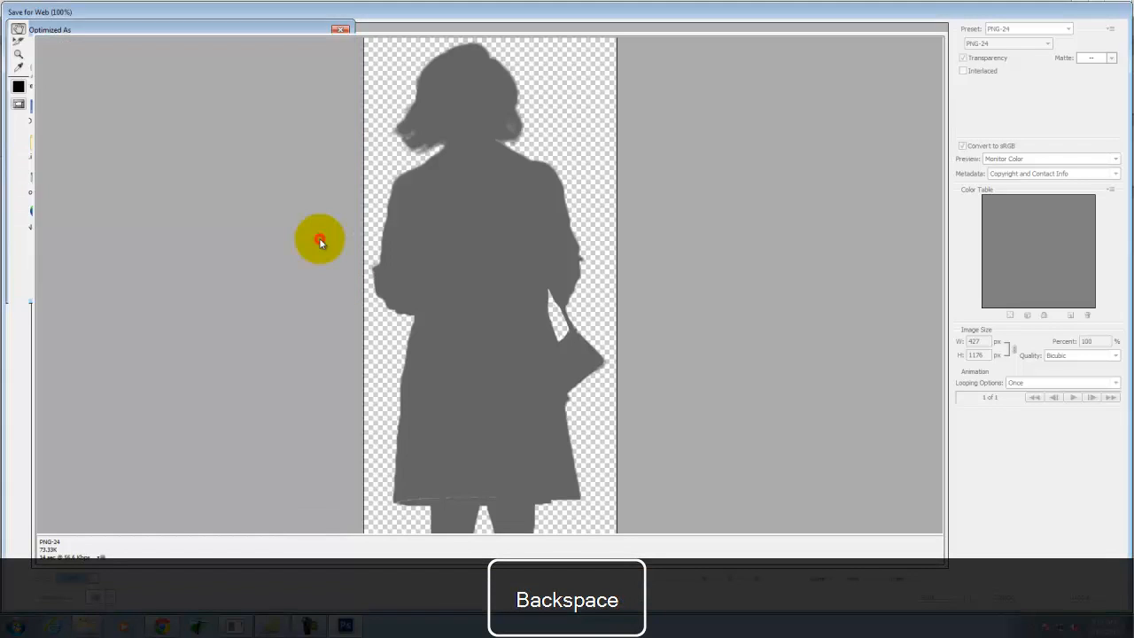
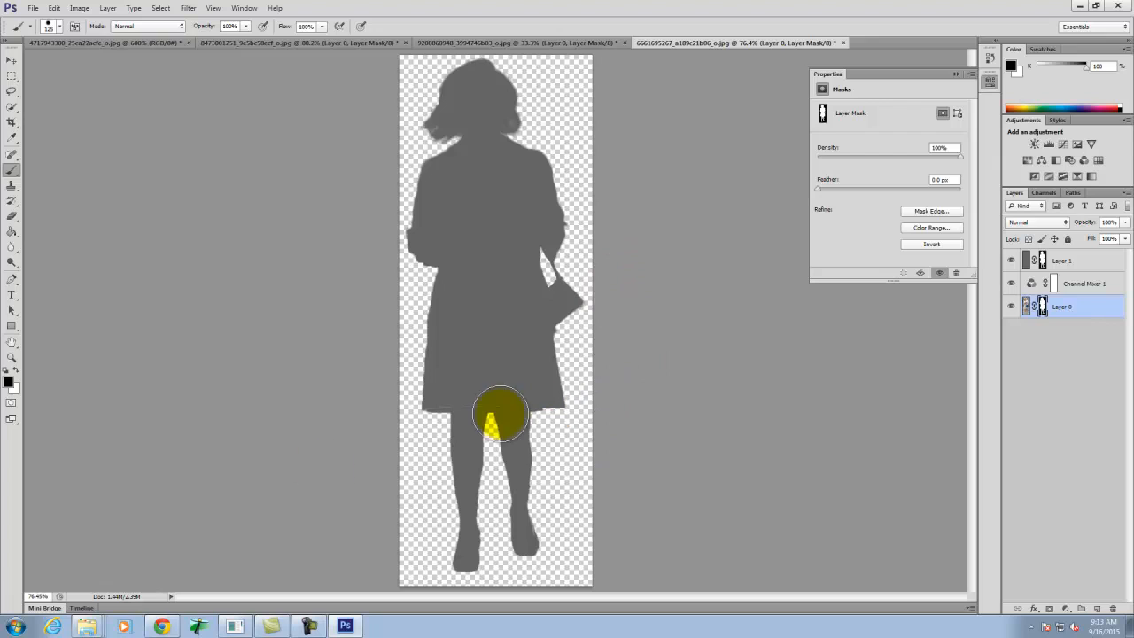
- Switch to Chrome and start a new post on the Digital Tools For Architects site
left_click(175, 629)
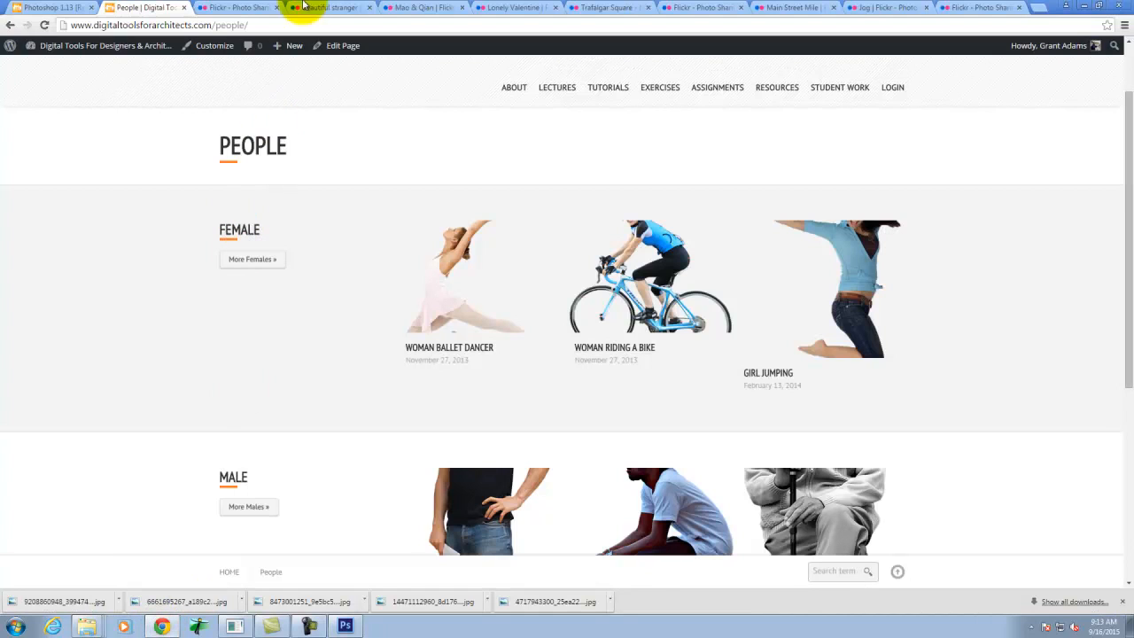
mouse_move(284, 45)
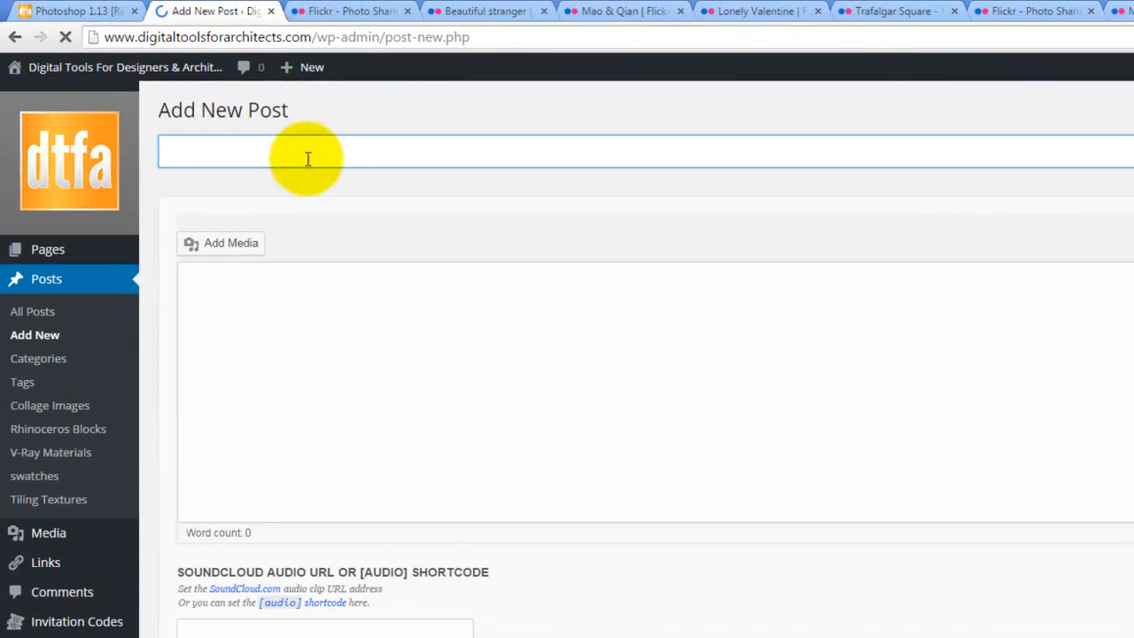
left_click(214, 113)
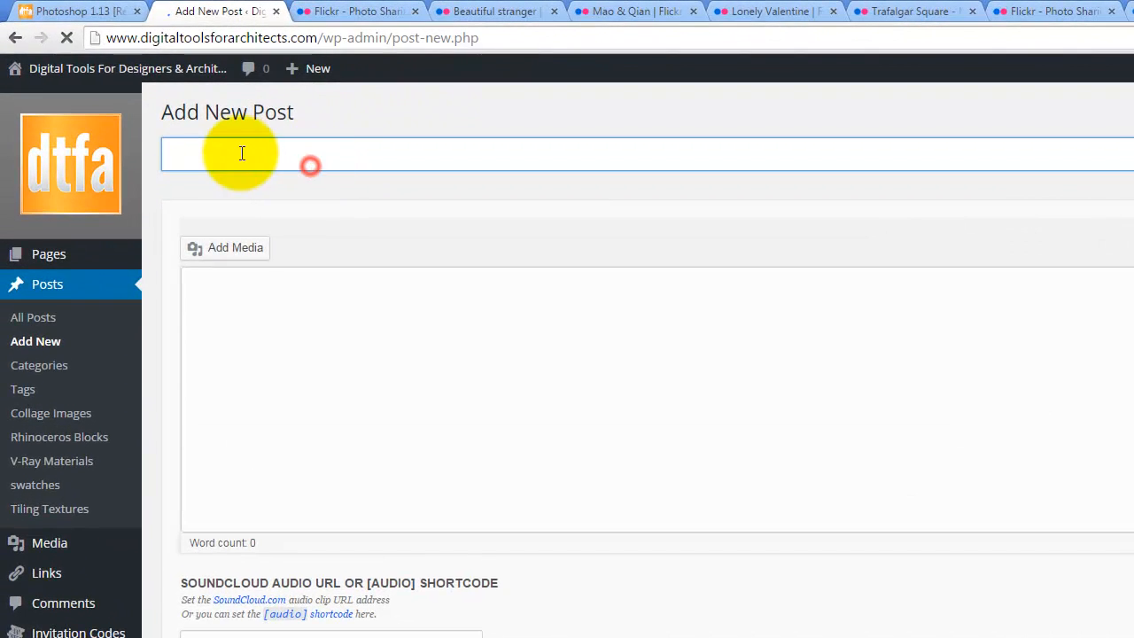
- Title the post "Woman with Book", followed in parentheses by the author's full name and "- Exercise 109"
type("Woman with Book (G")
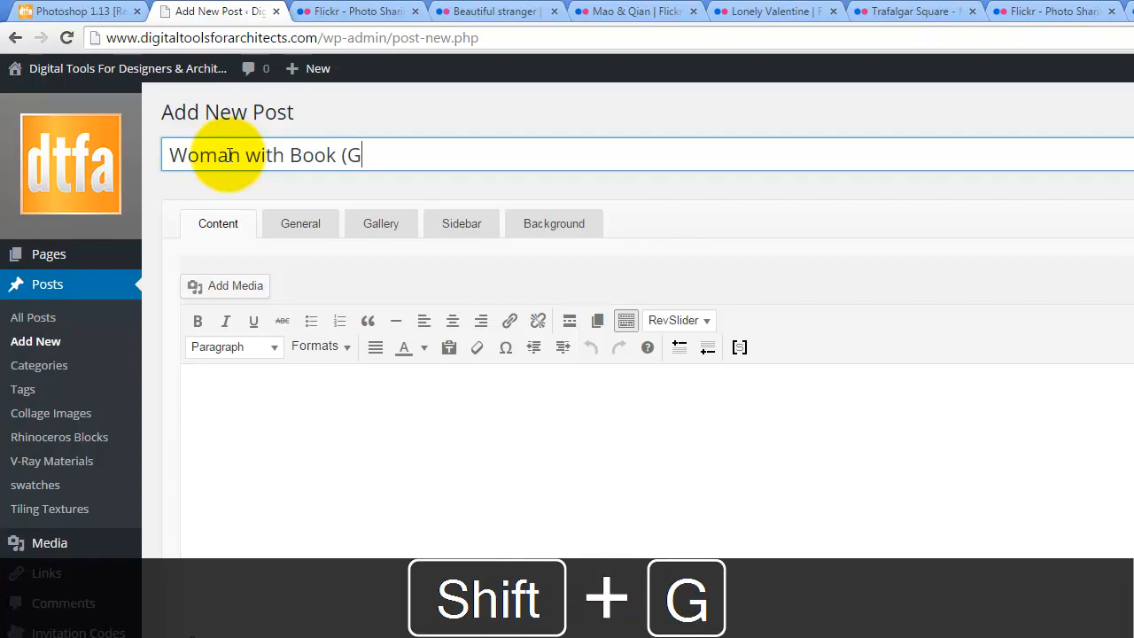
type("rant Adams - ")
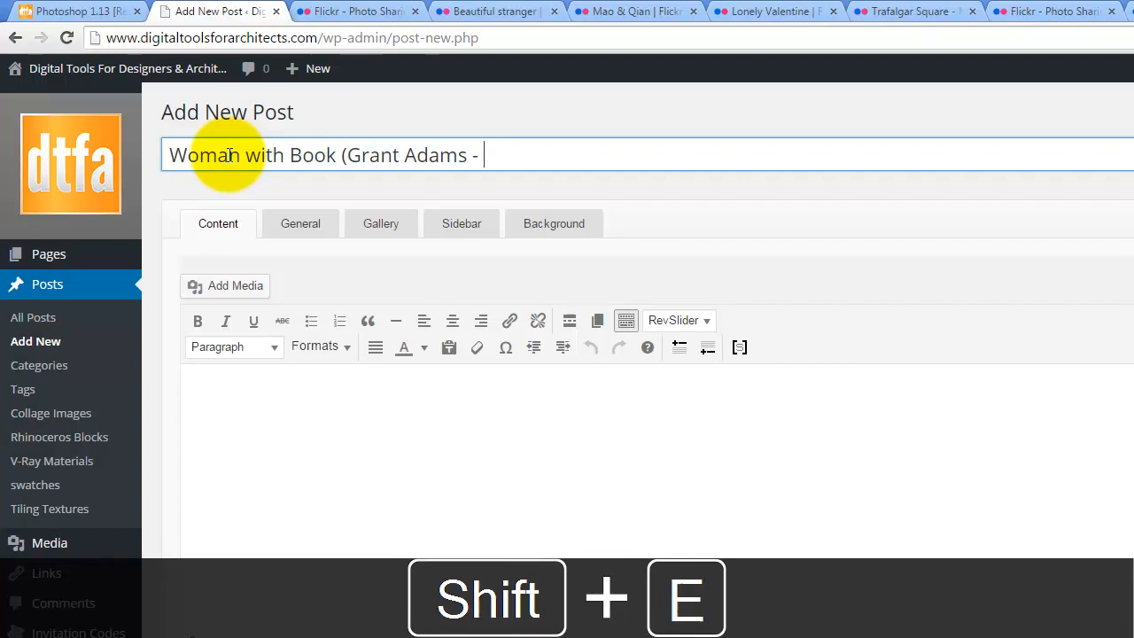
type("Exercise")
key("BackSpace")
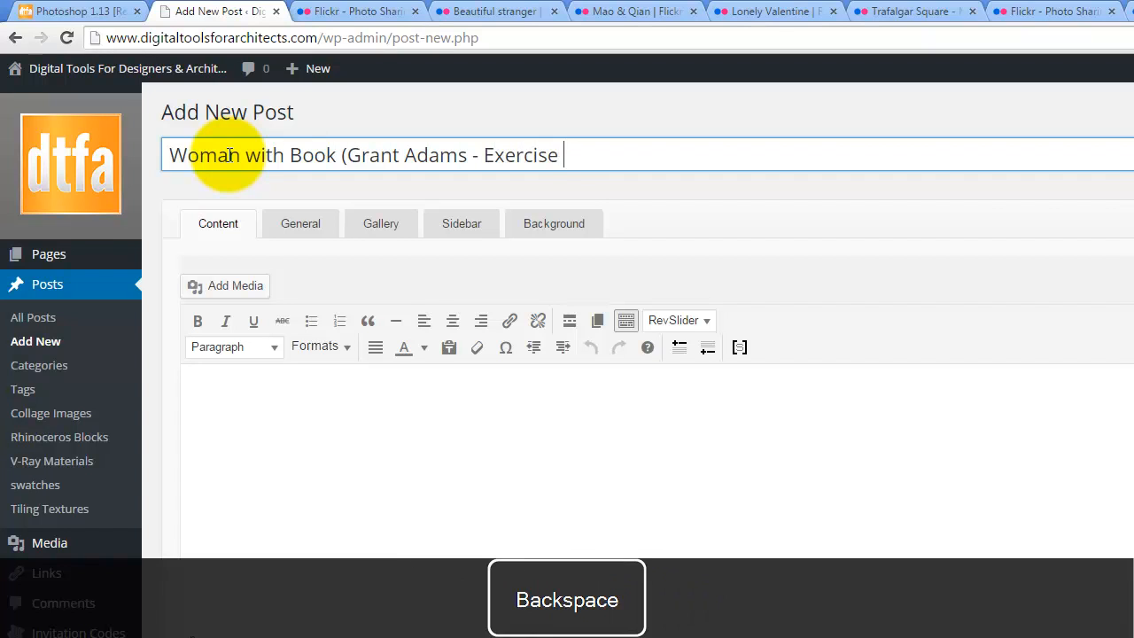
type("109)")
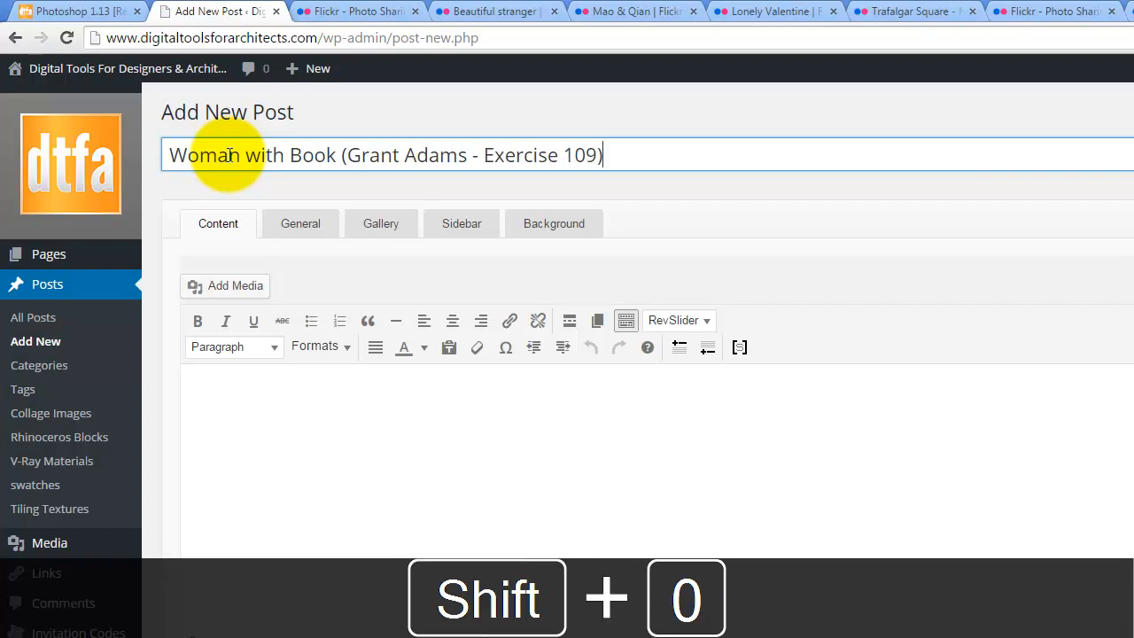
- Upload Woman-with-book, Woman-with-book_bw and Woman-with-book_gray from the Dropbox A135 Ex109 folder and insert all three images into the post
left_click(240, 286)
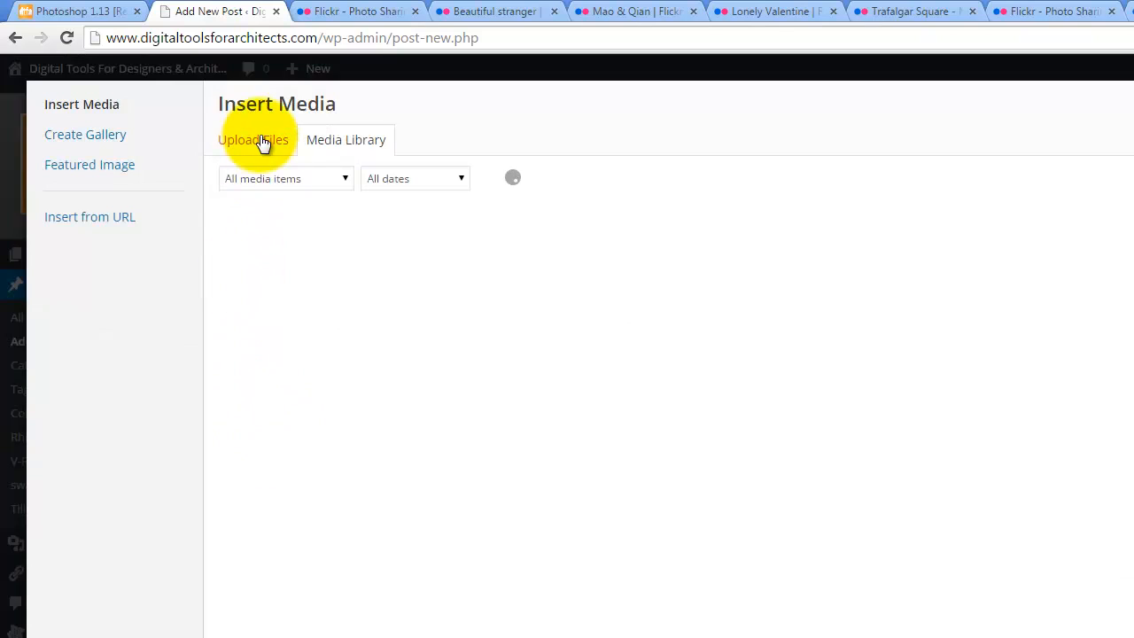
left_click(260, 144)
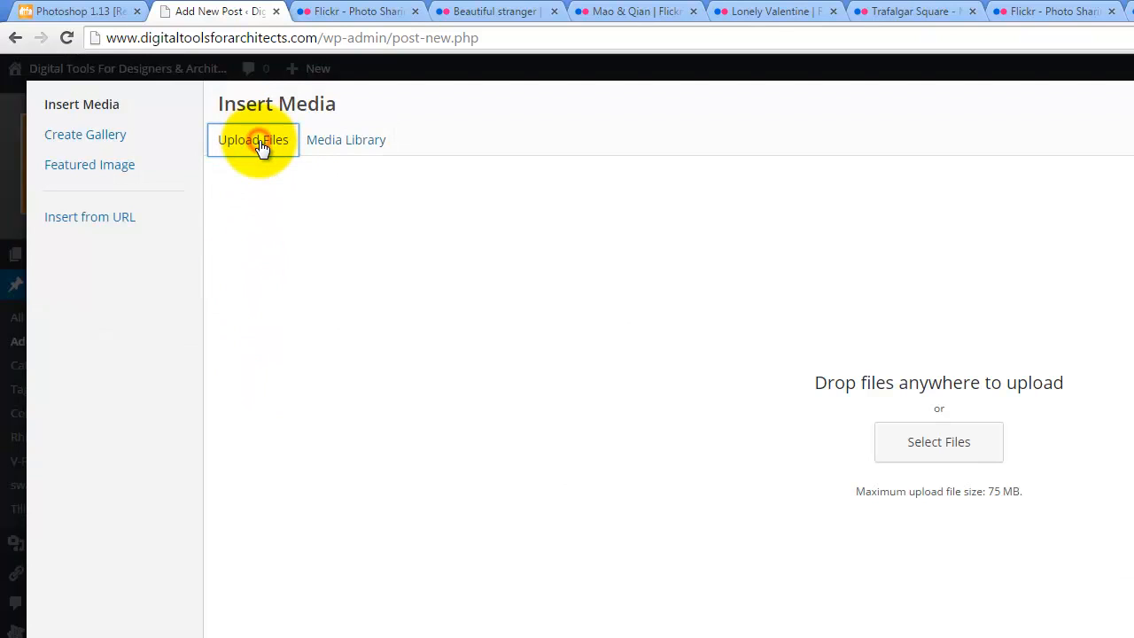
left_click(937, 446)
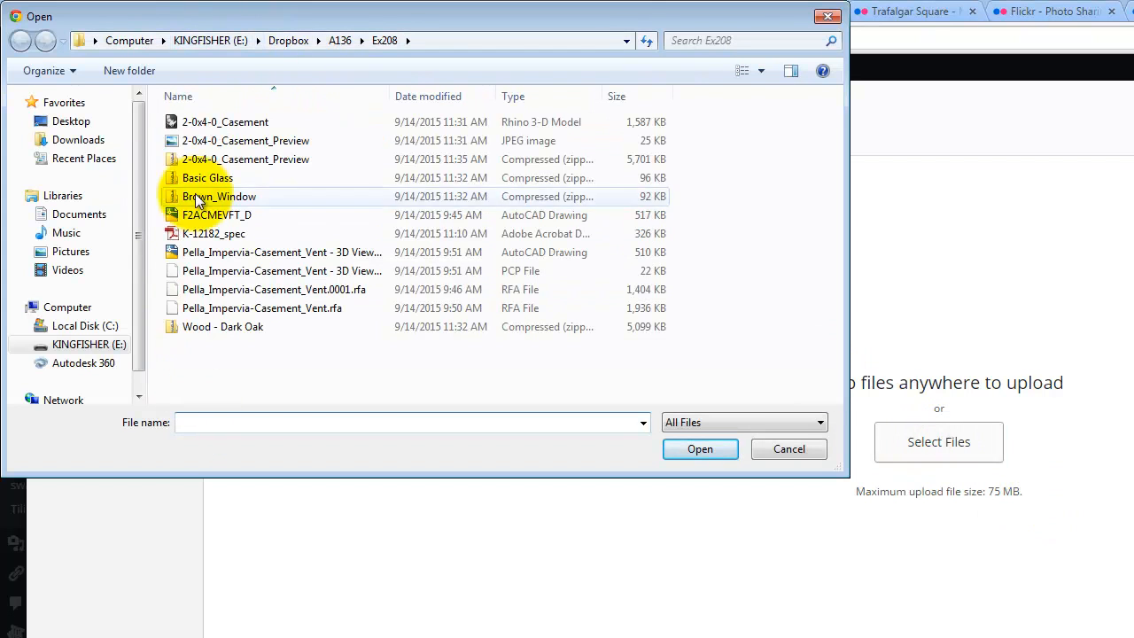
left_click(288, 42)
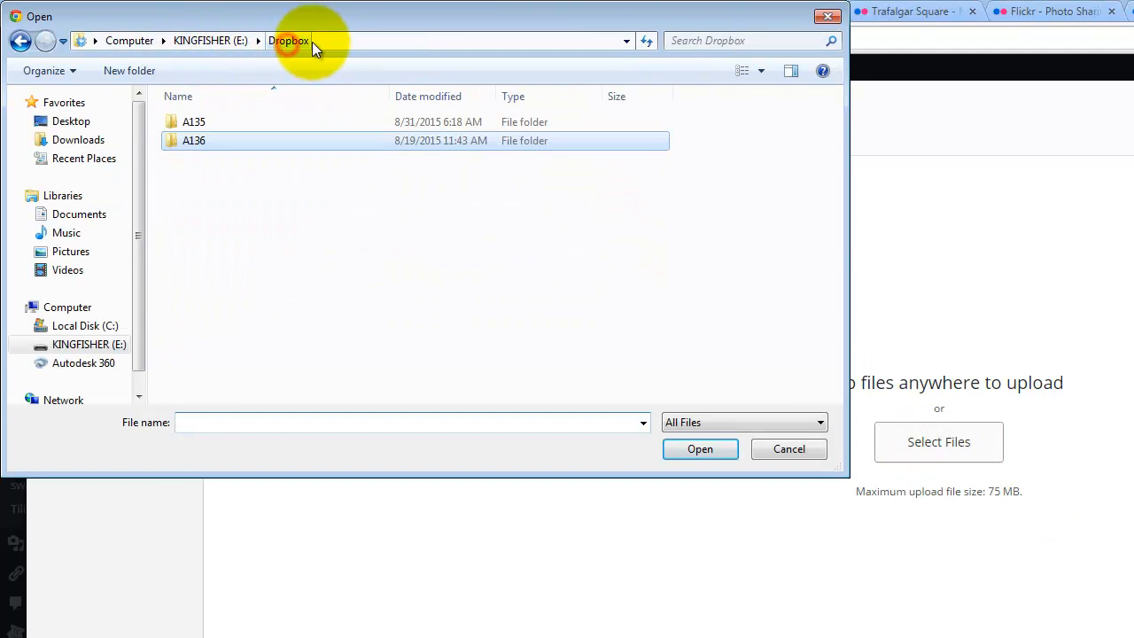
double_click(181, 121)
left_click(214, 197)
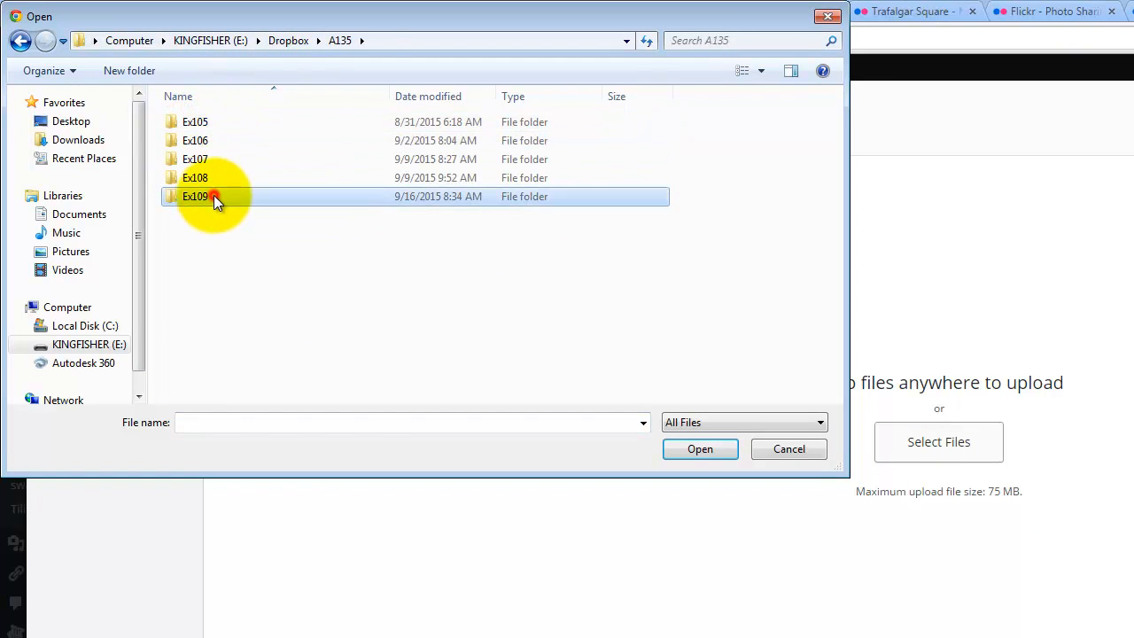
double_click(214, 196)
left_click(236, 267)
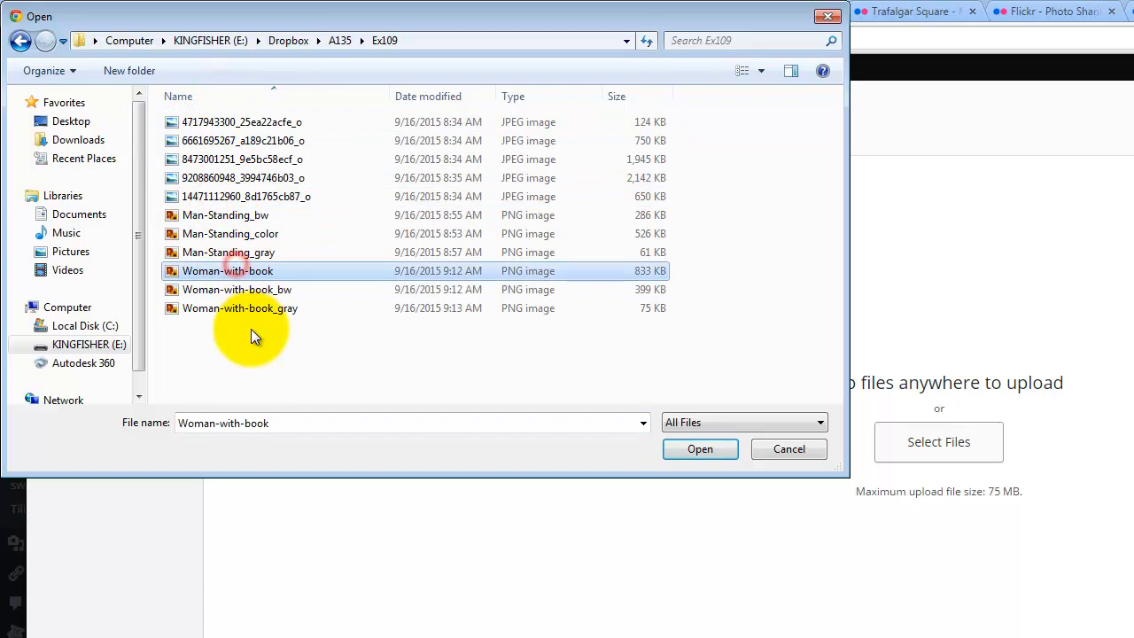
left_click(264, 308, "shift")
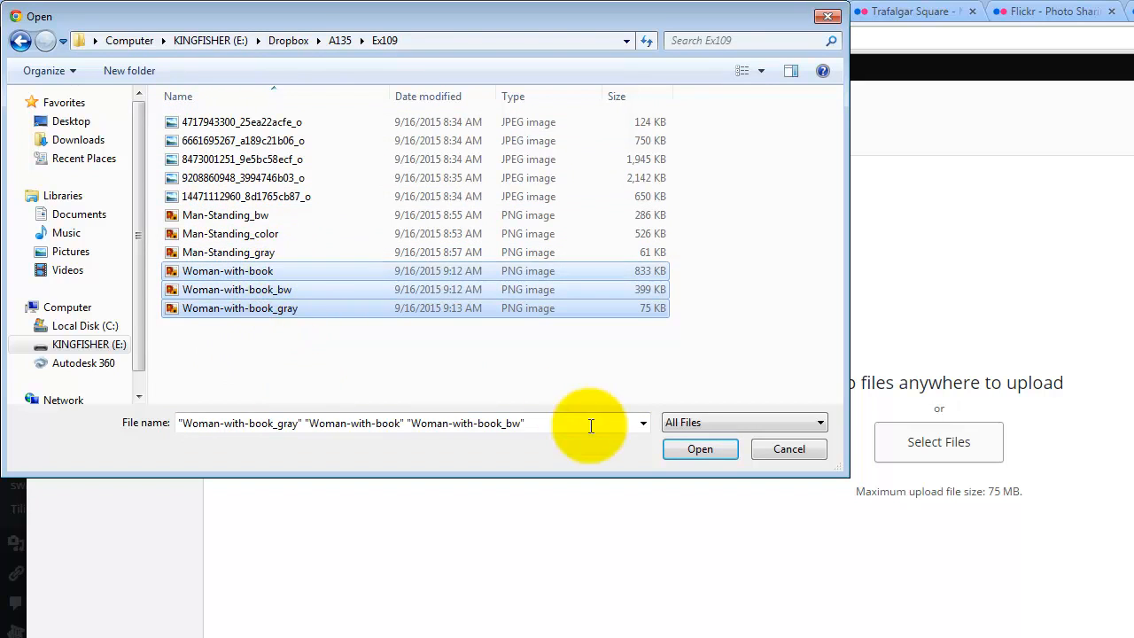
left_click(700, 449)
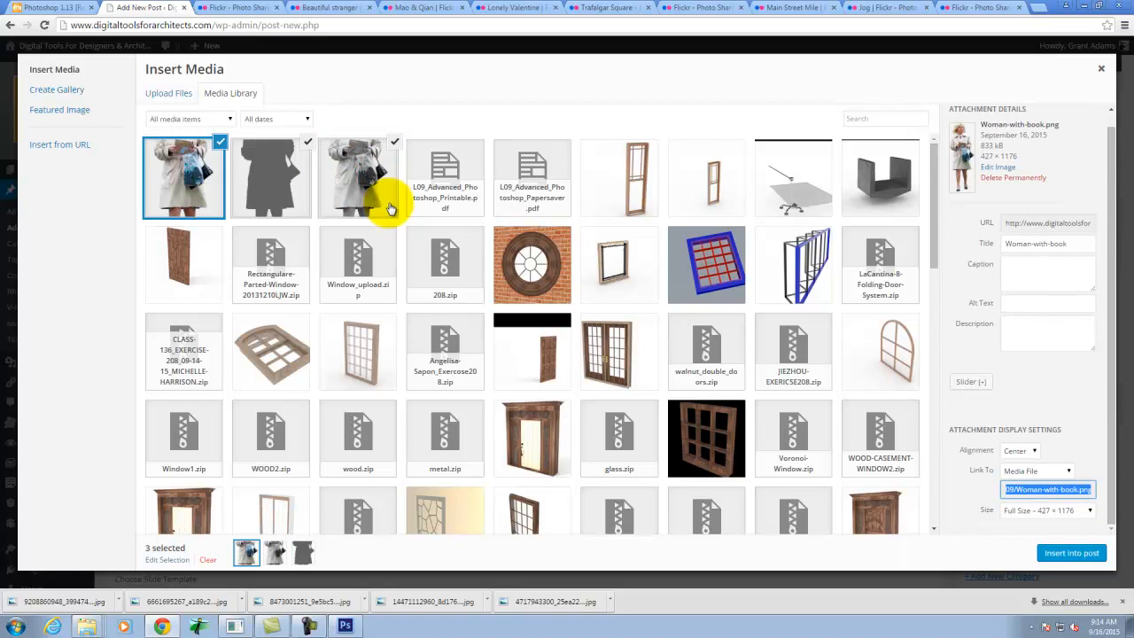
left_click(1070, 554)
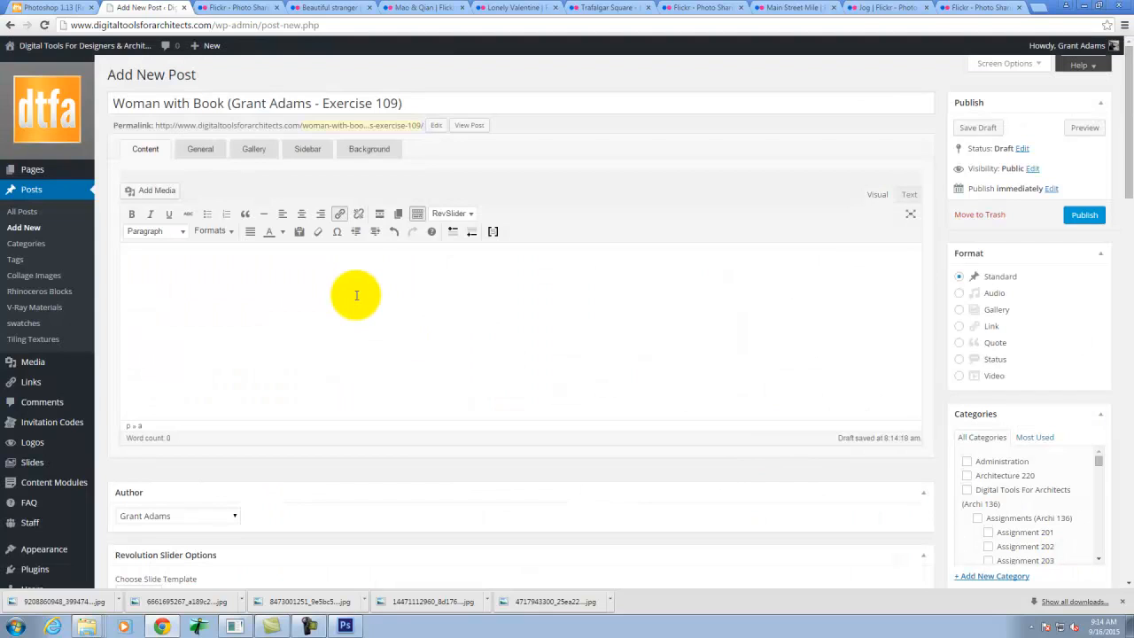
- Set the color cutout Woman-with-book.png as the post's featured image
scroll(615, 335, "down", 2)
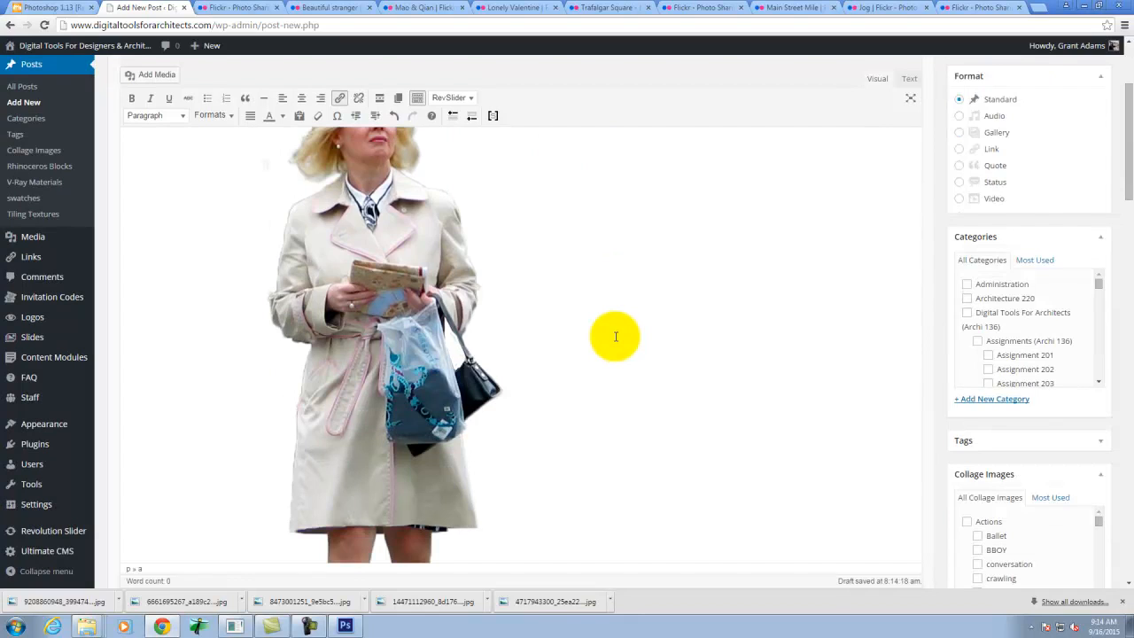
scroll(615, 336, "down", 10)
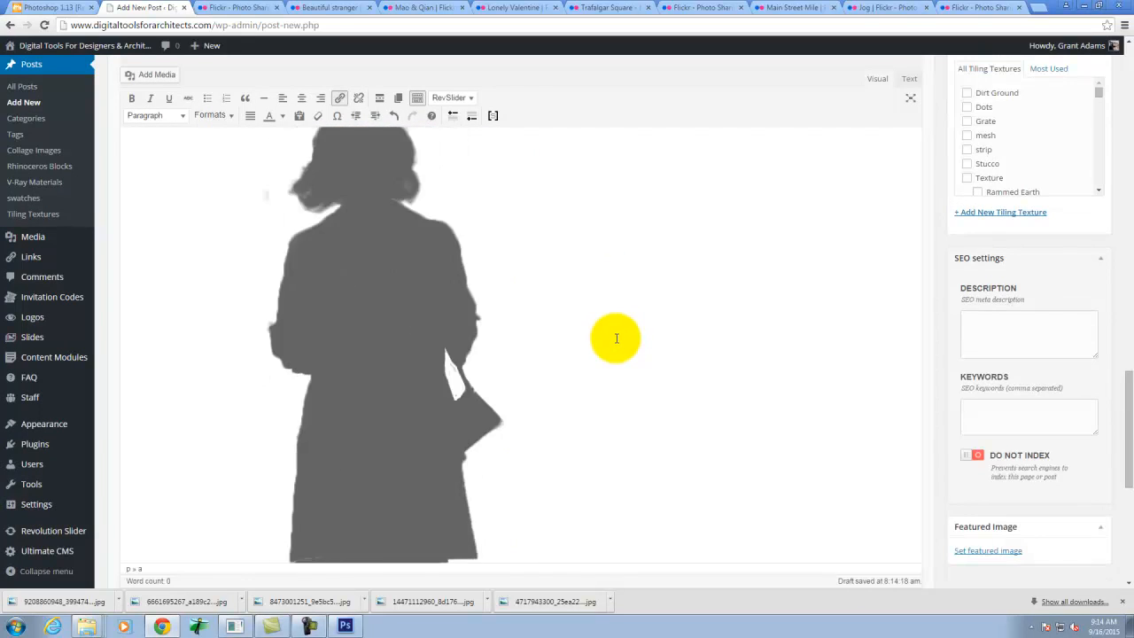
scroll(616, 338, "down", 5)
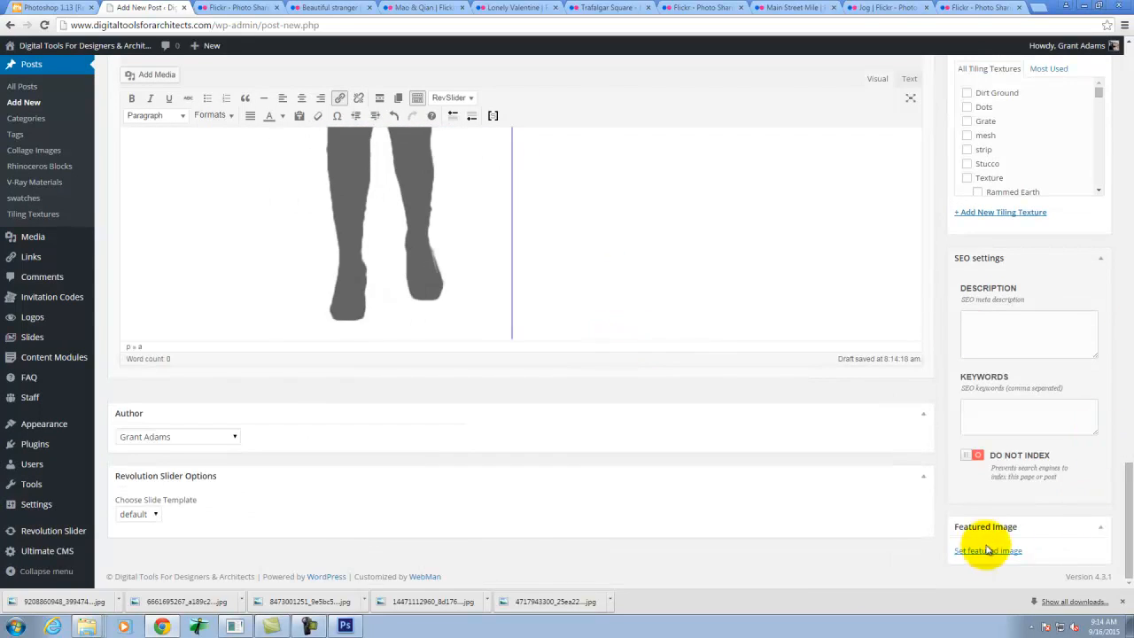
left_click(989, 552)
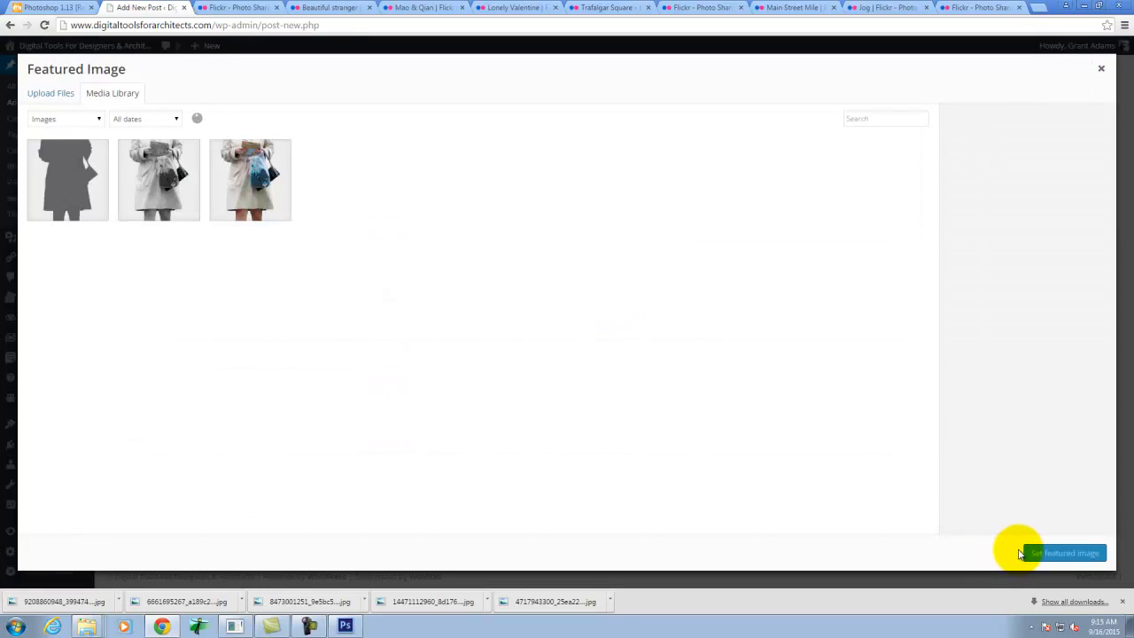
left_click(269, 188)
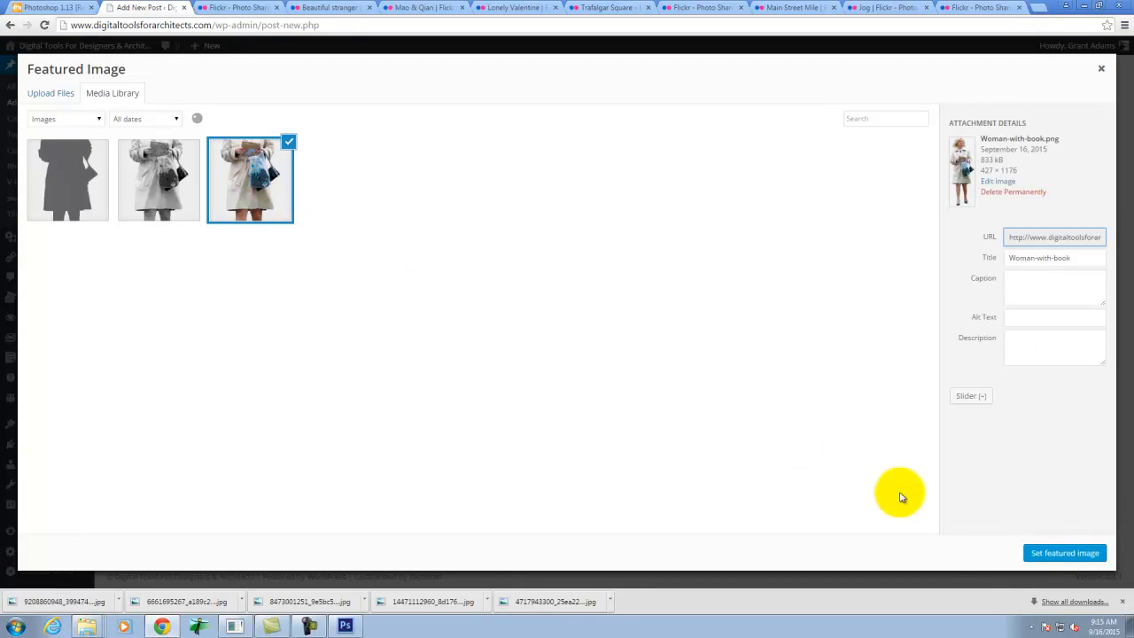
left_click(1054, 552)
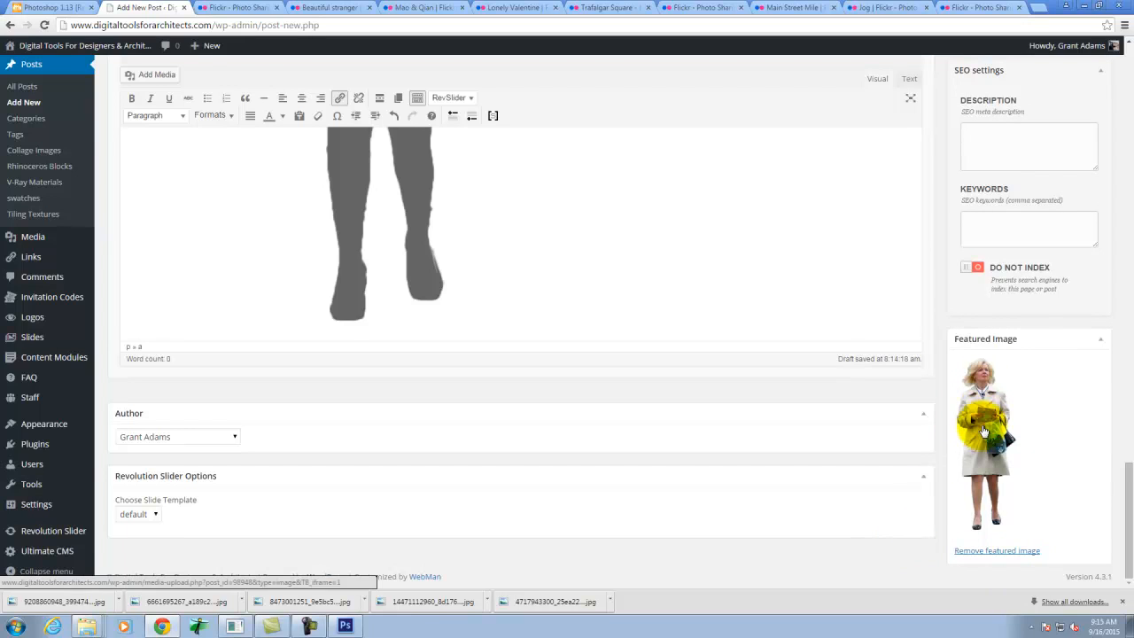
- Assign the post to the female, lady and woman categories under Collage Images
scroll(975, 443, "up", 3)
scroll(933, 391, "up", 7)
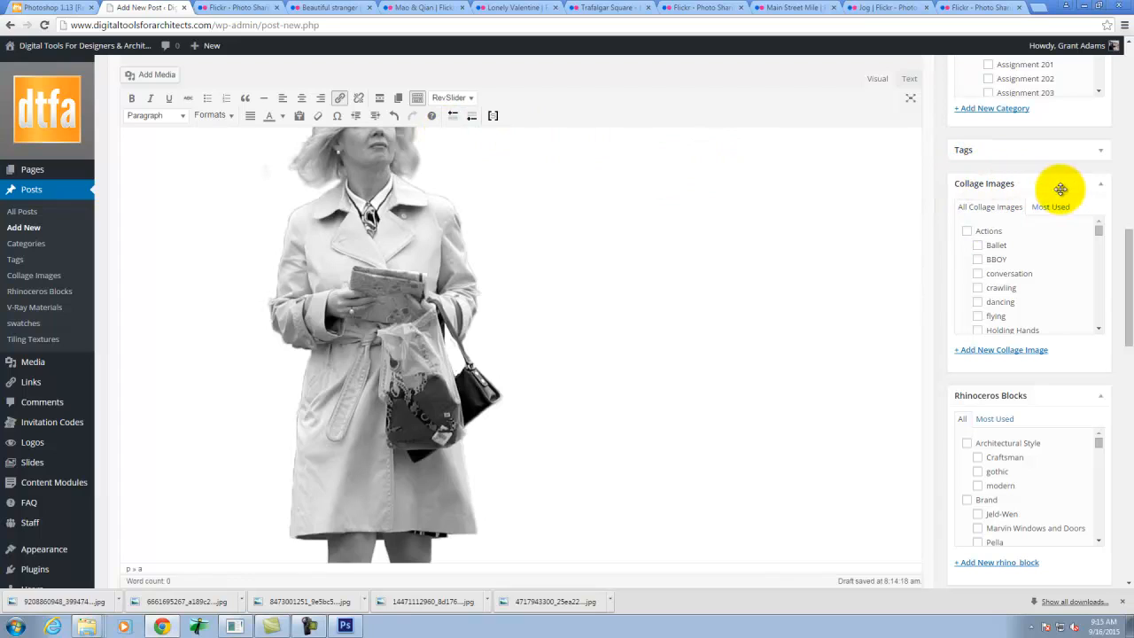
scroll(1039, 228, "up", 3)
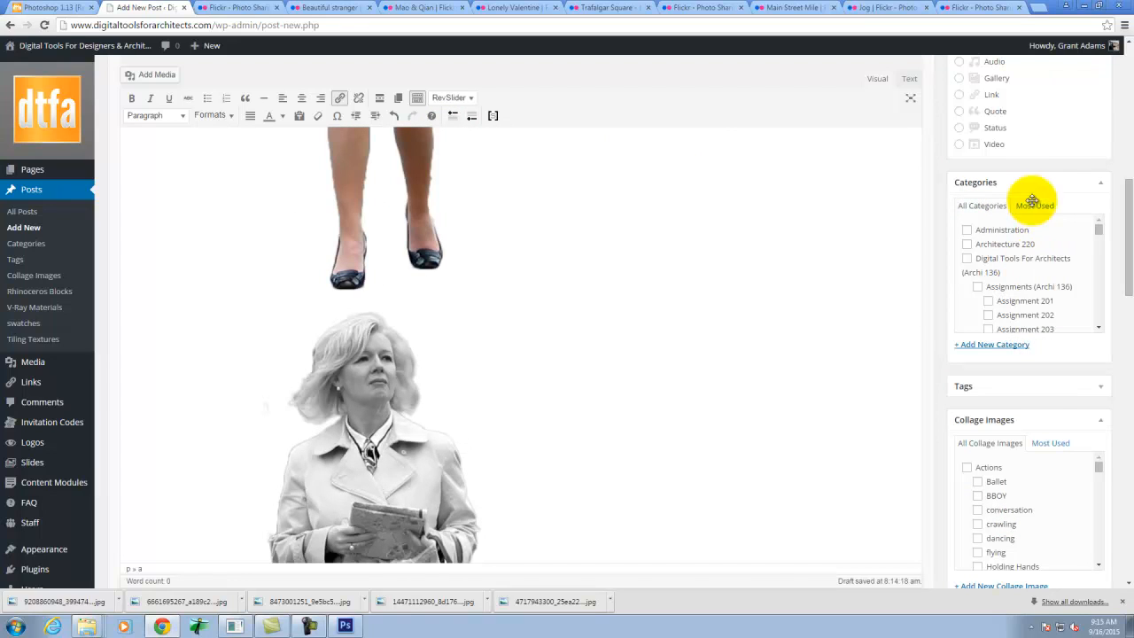
scroll(1020, 310, "down", 5)
scroll(986, 426, "down", 5)
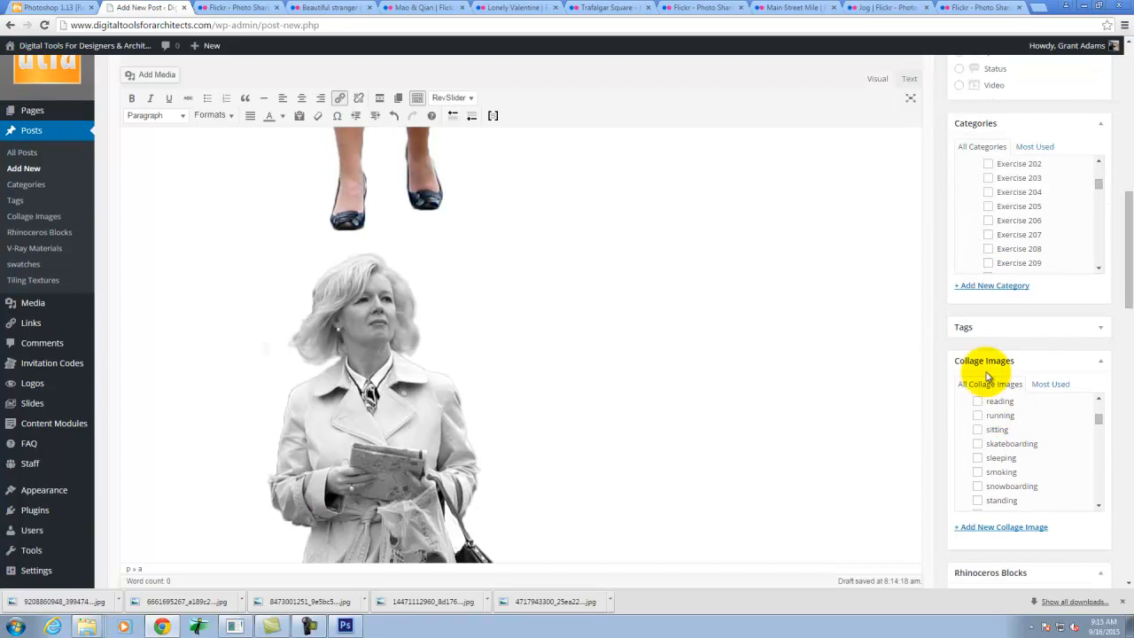
left_click_drag(1099, 422, 1099, 467)
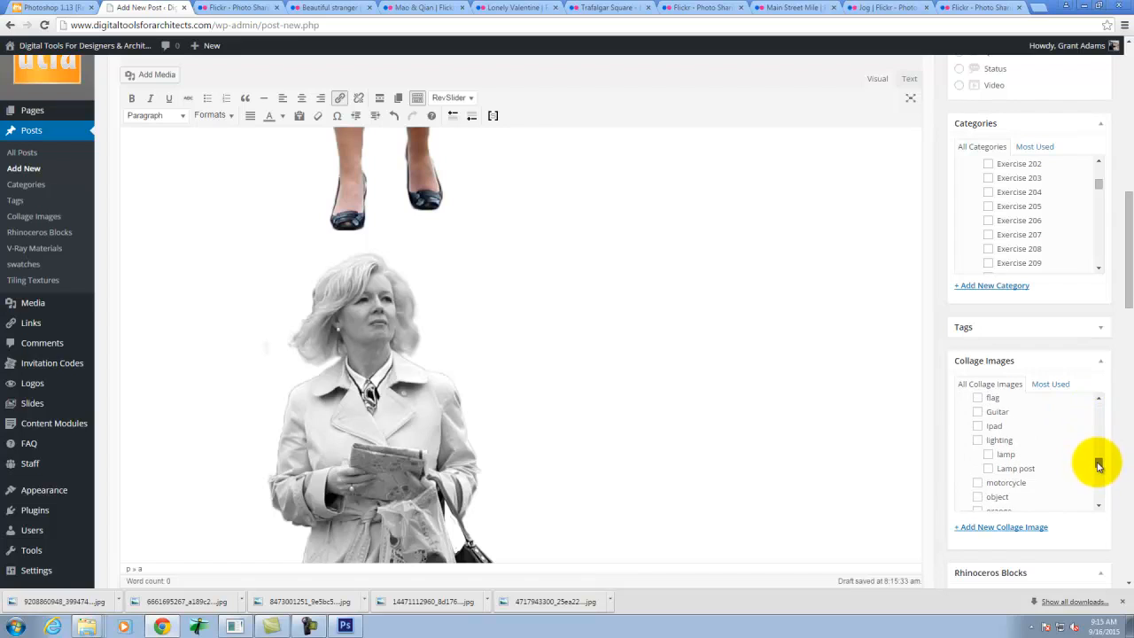
scroll(1063, 449, "down", 3)
scroll(1063, 448, "down", 3)
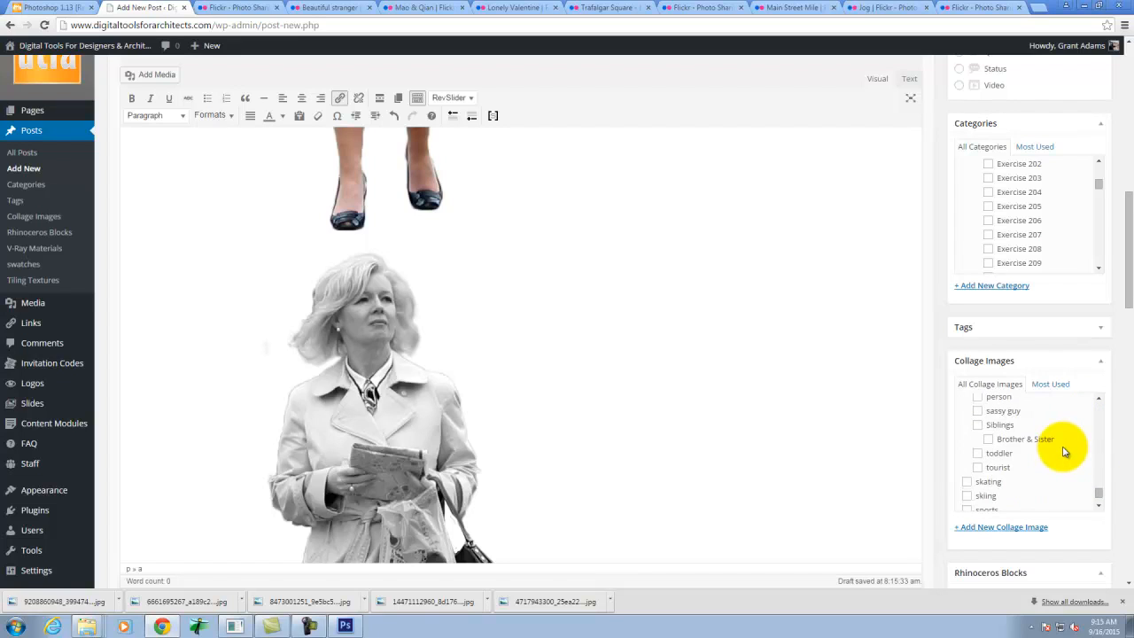
scroll(1027, 350, "up", 4)
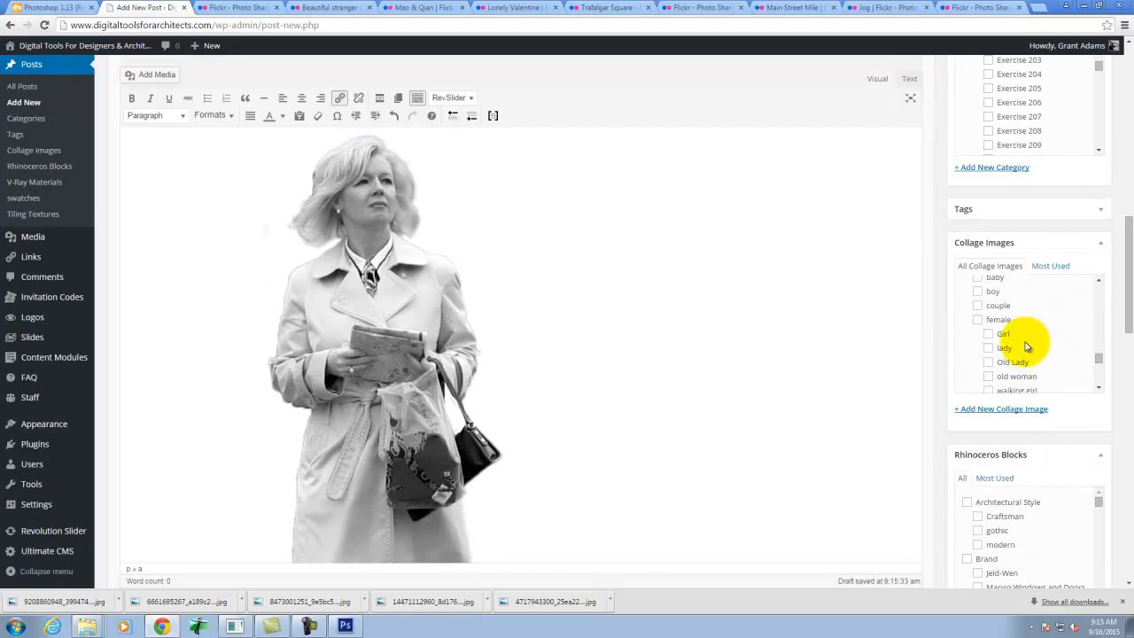
left_click(976, 320)
scroll(989, 306, "down", 2)
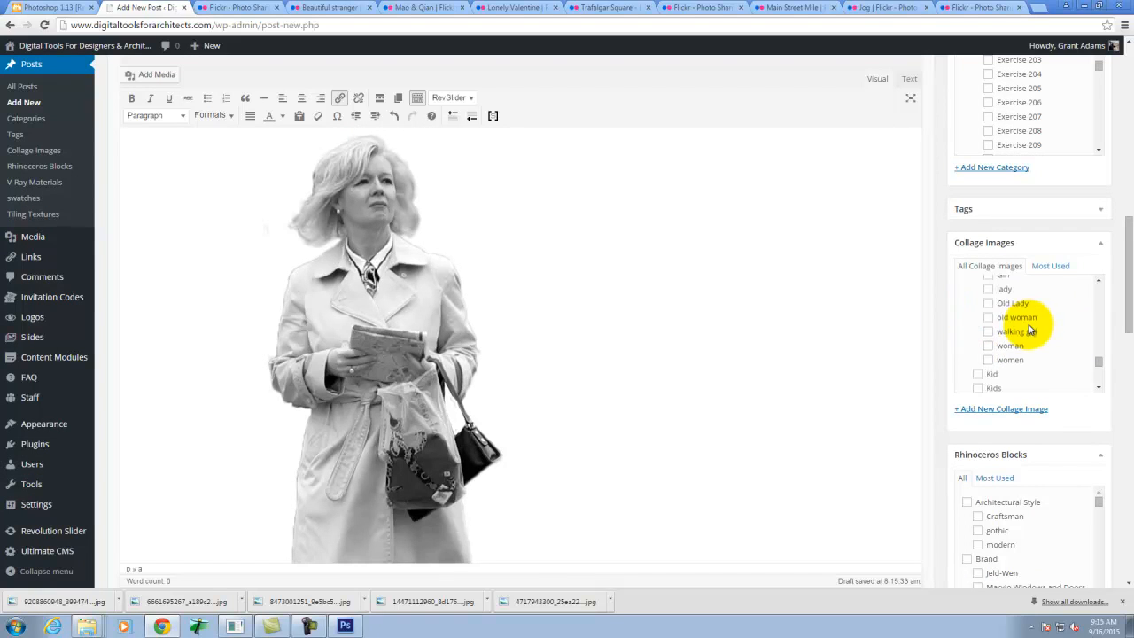
left_click(988, 290)
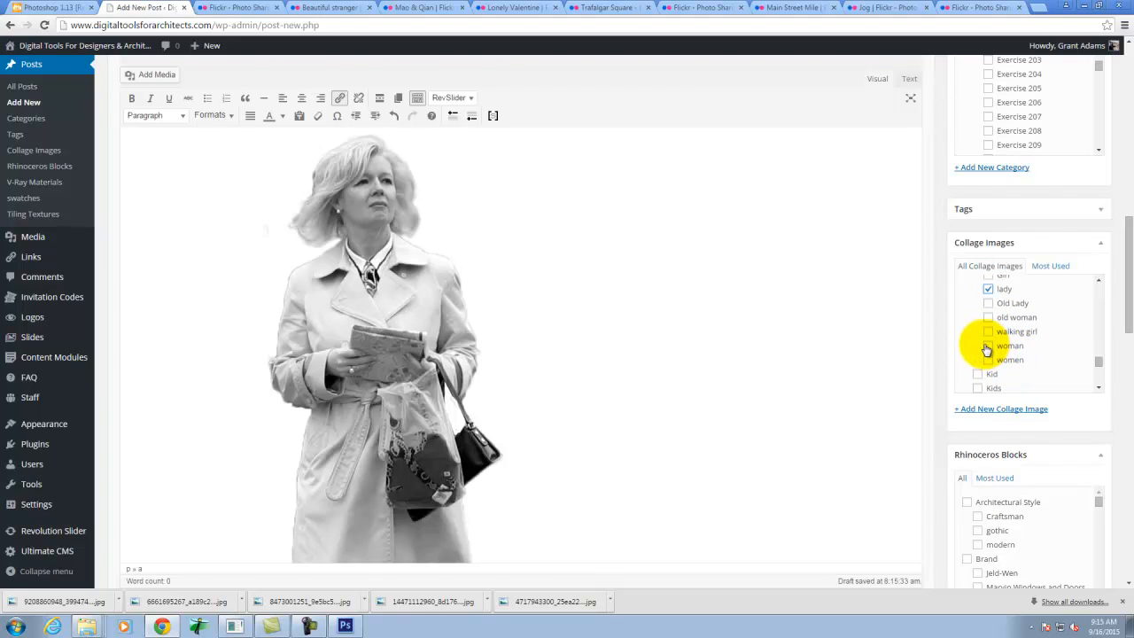
left_click(987, 347)
- Add the parent people category to the post's Collage Images categories
scroll(1016, 344, "down", 4)
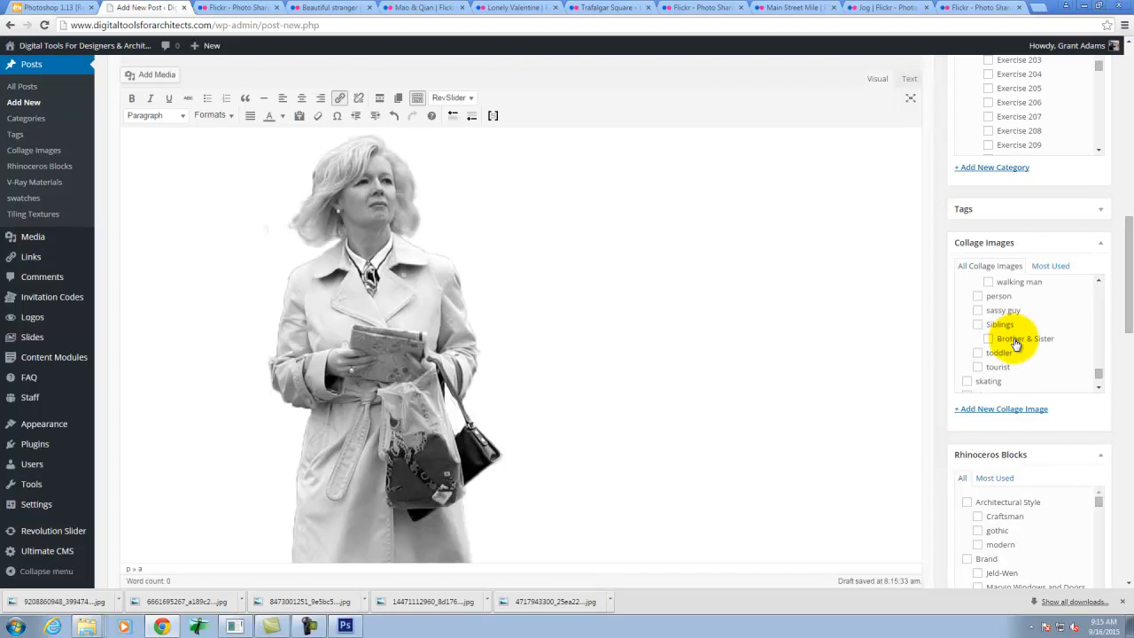
scroll(1058, 353, "up", 5)
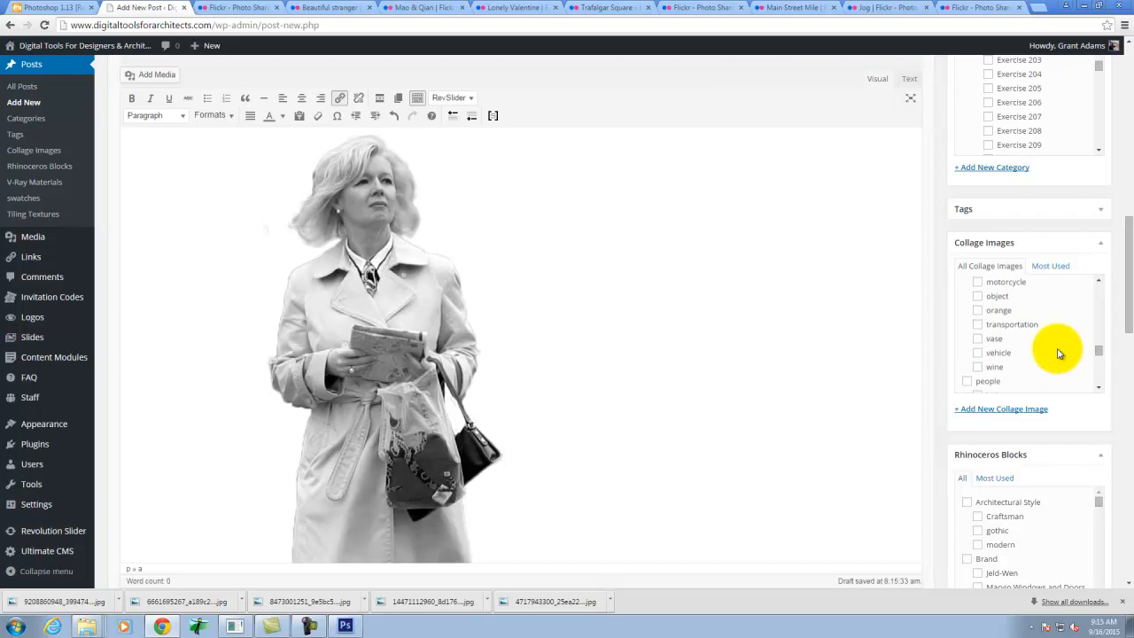
scroll(1058, 352, "up", 1)
scroll(1058, 353, "down", 1)
left_click(965, 324)
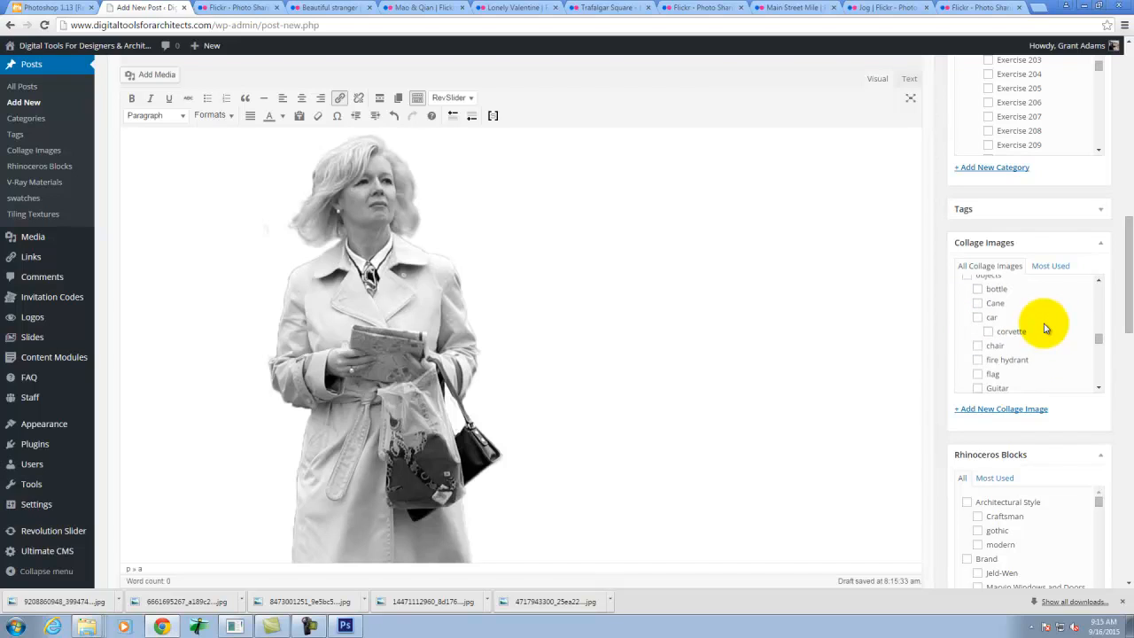
- Look through the Collage Images category list for further action, animal, object and people categories that fit the post
scroll(1045, 328, "up", 3)
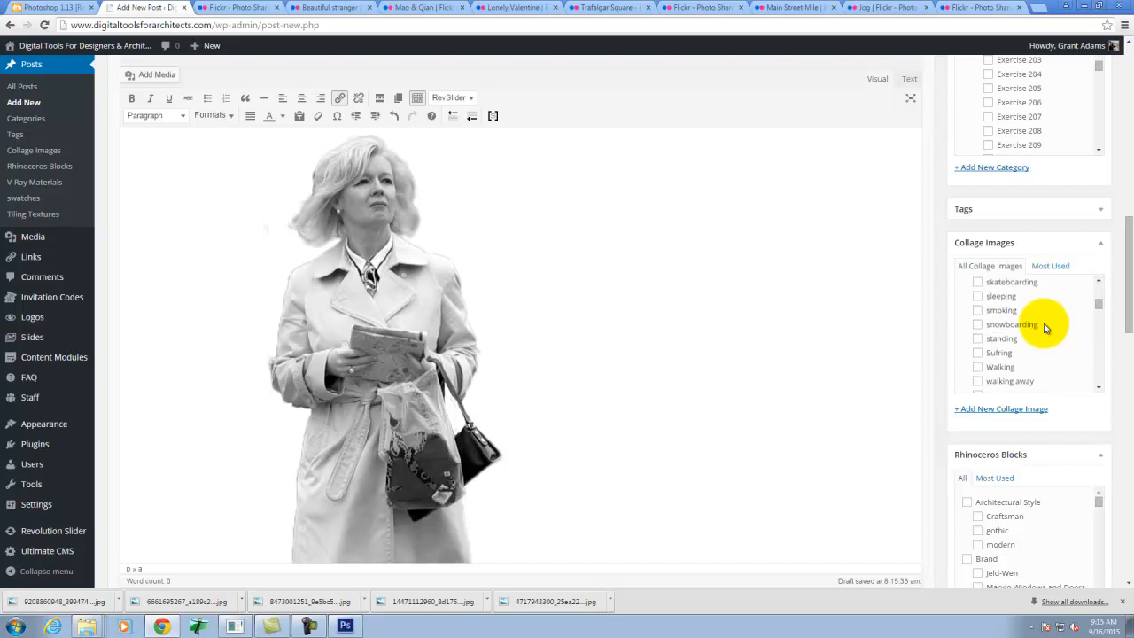
scroll(1045, 328, "up", 3)
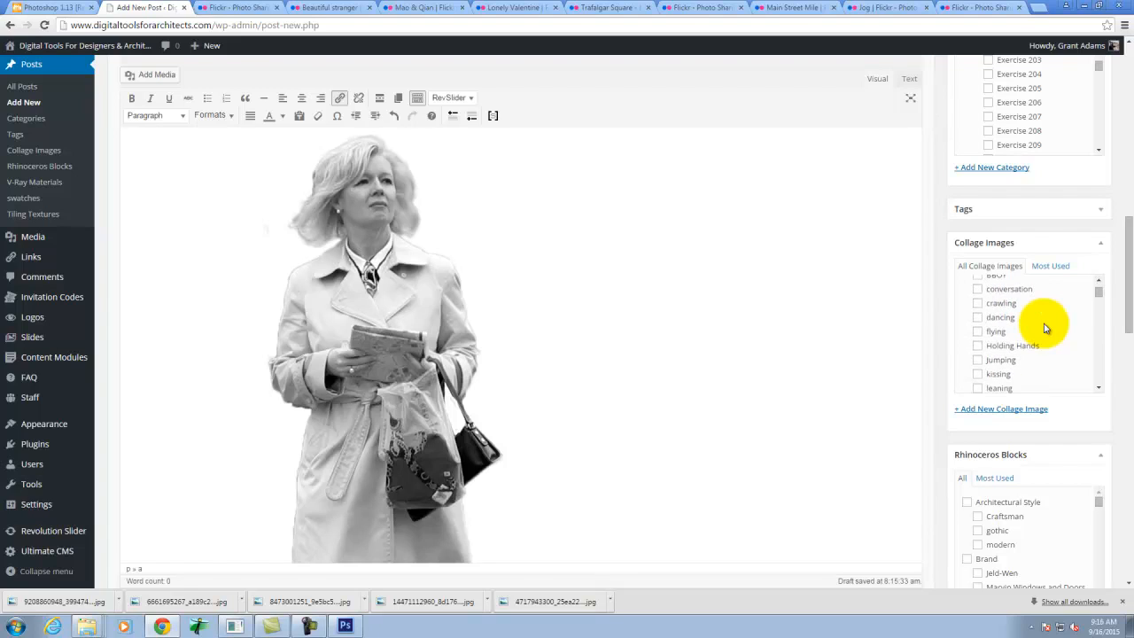
scroll(1045, 328, "down", 1)
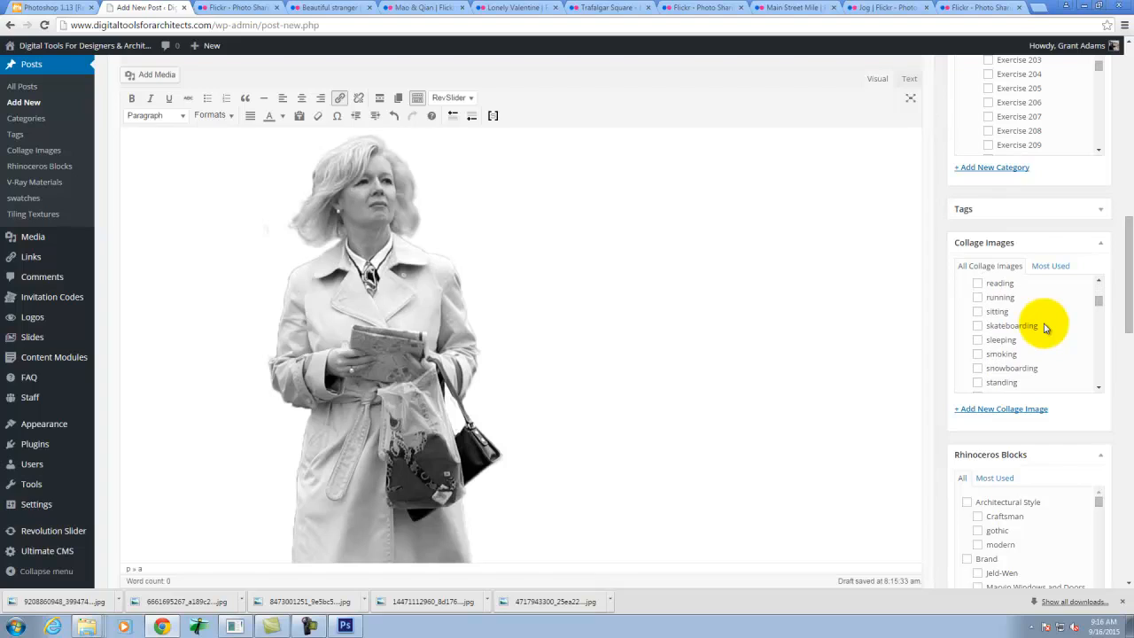
scroll(1044, 328, "down", 1)
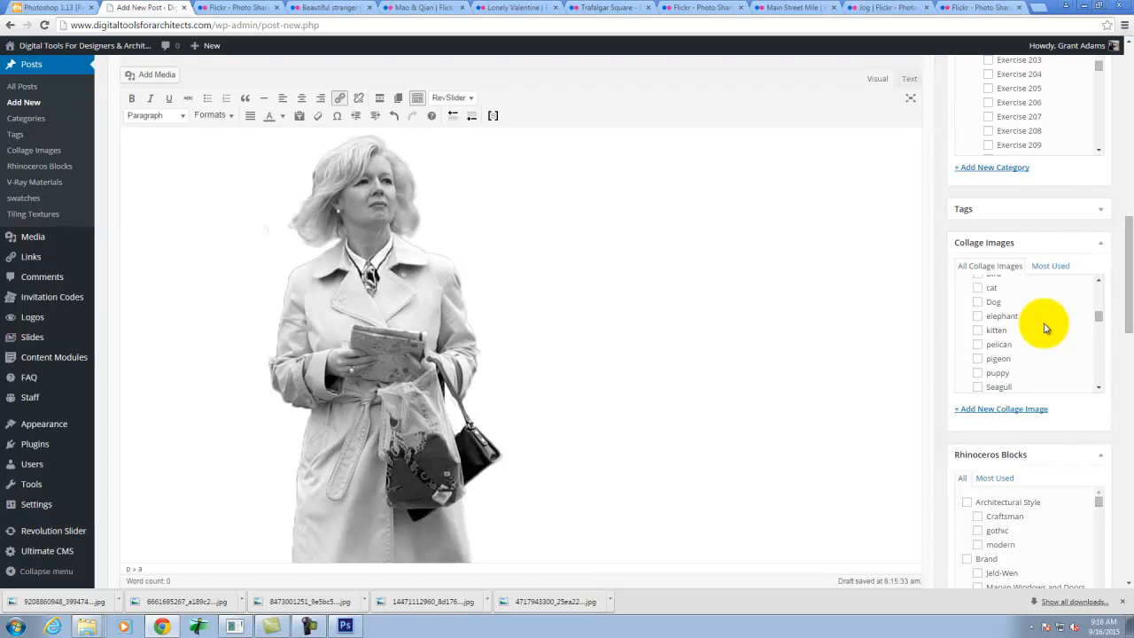
scroll(1045, 328, "down", 5)
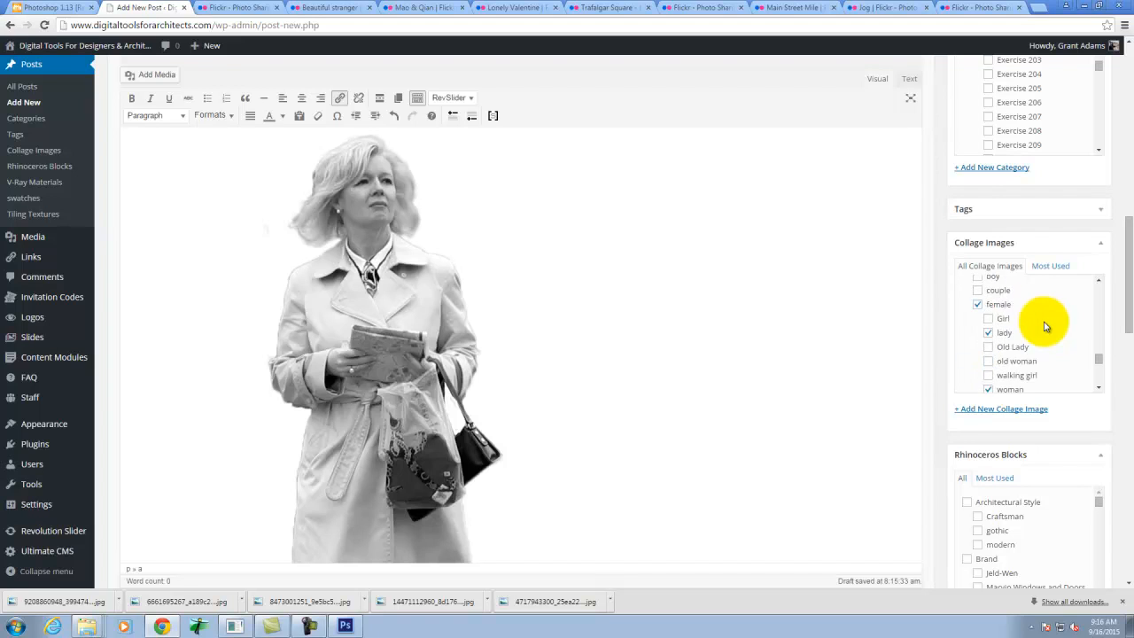
scroll(1044, 326, "down", 3)
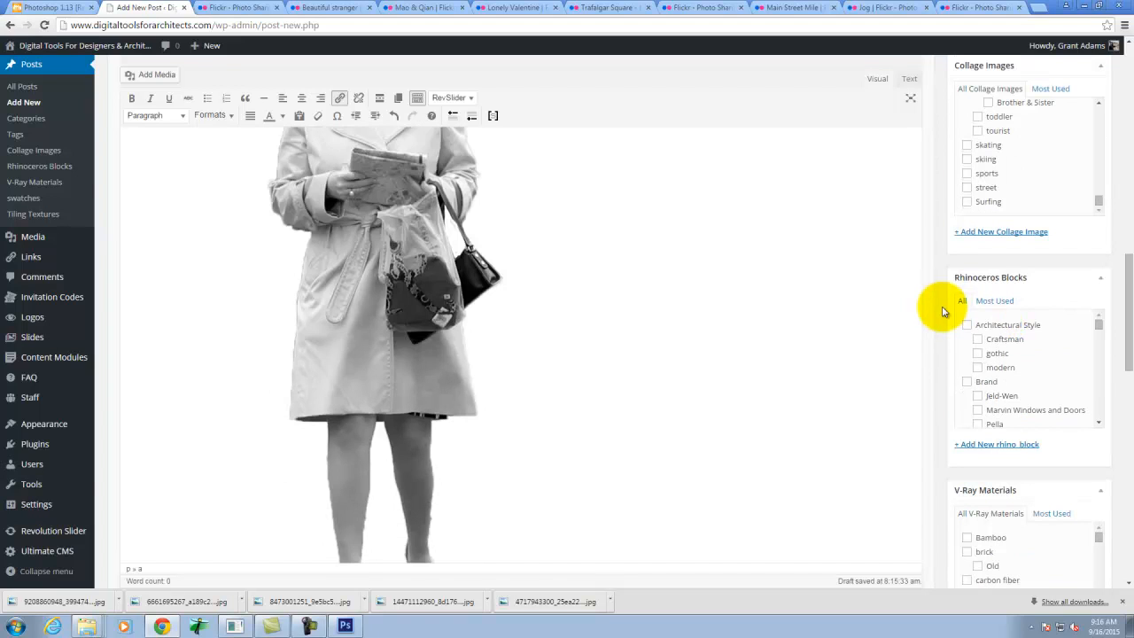
- Assign the post to the Digital Tools For Designers (Archi 135), Exercises (Archi 135) and Exercise 109 categories, and publish it
scroll(942, 309, "up", 4)
scroll(930, 218, "up", 2)
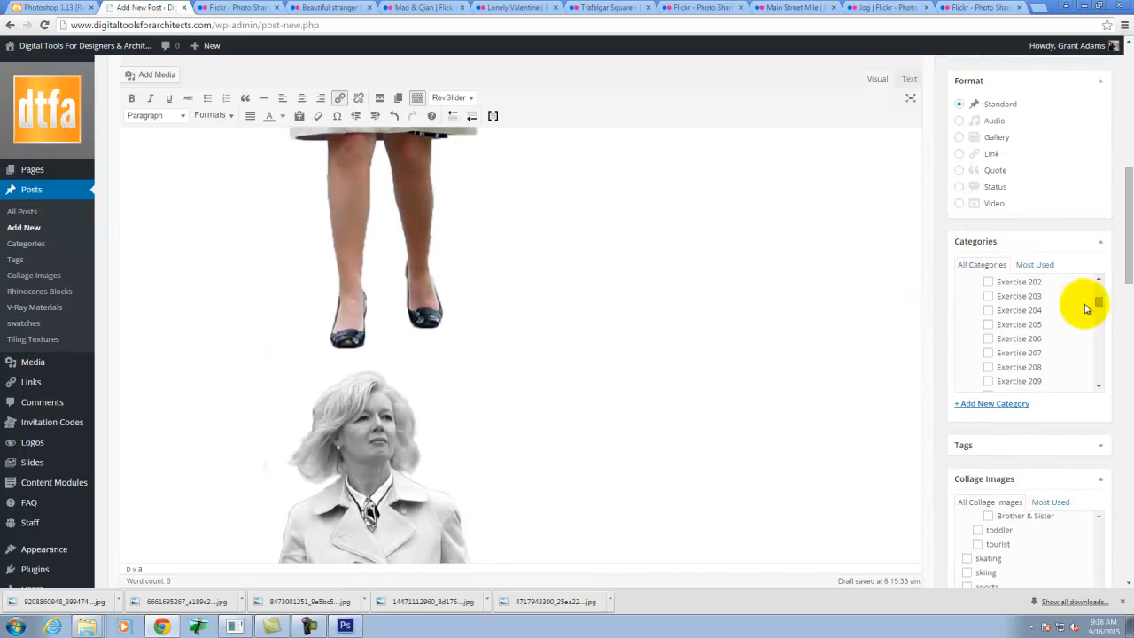
left_click_drag(1101, 307, 1097, 337)
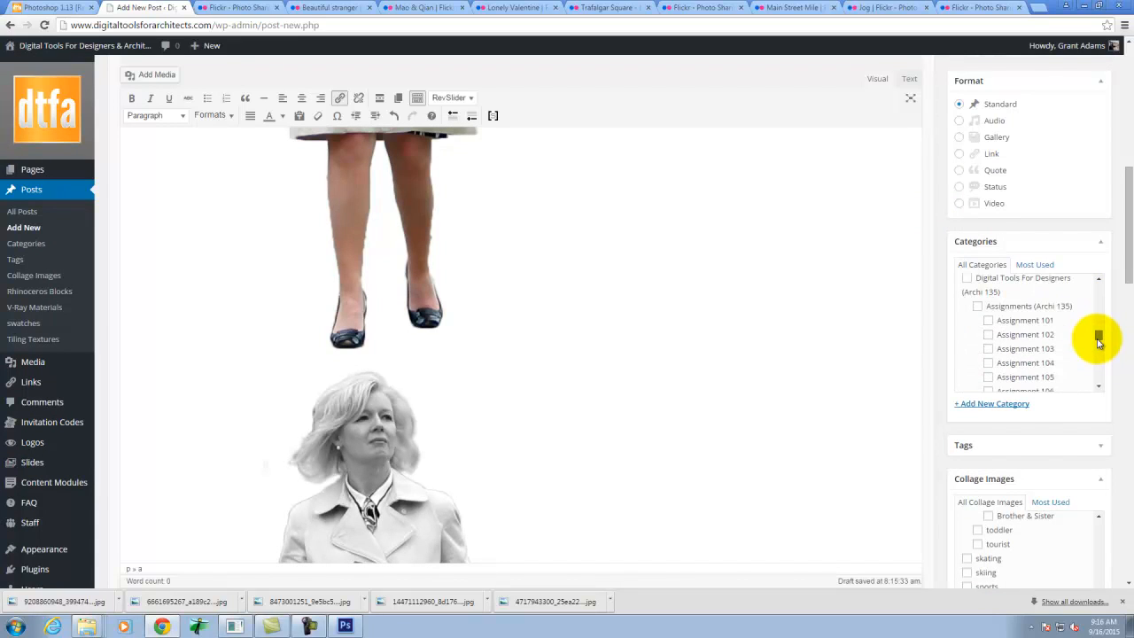
left_click(969, 279)
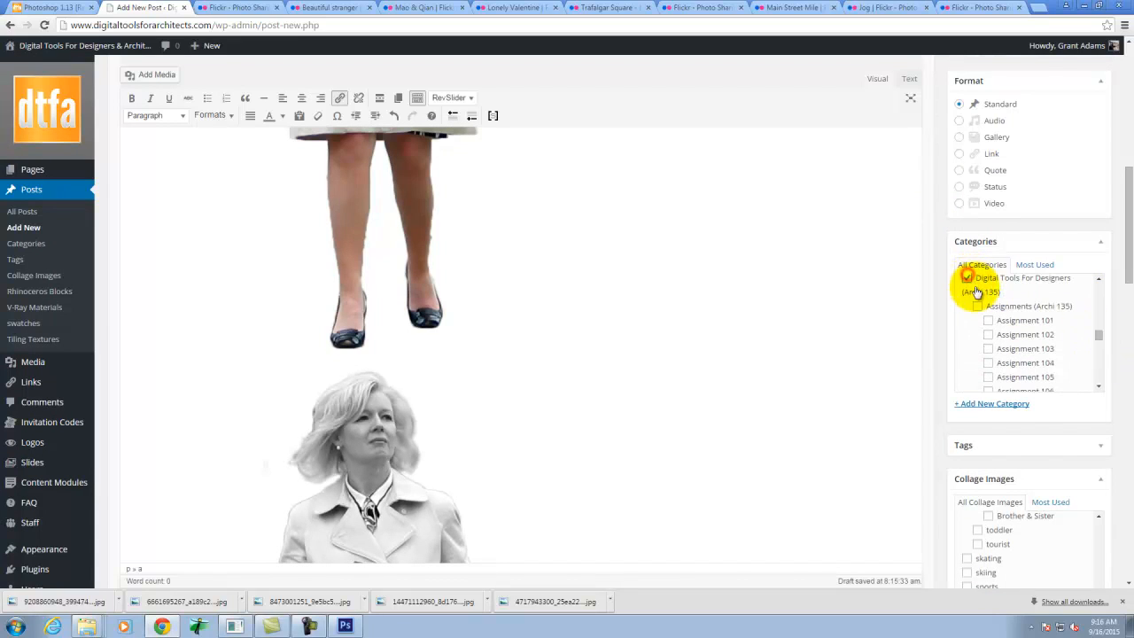
scroll(1048, 328, "down", 3)
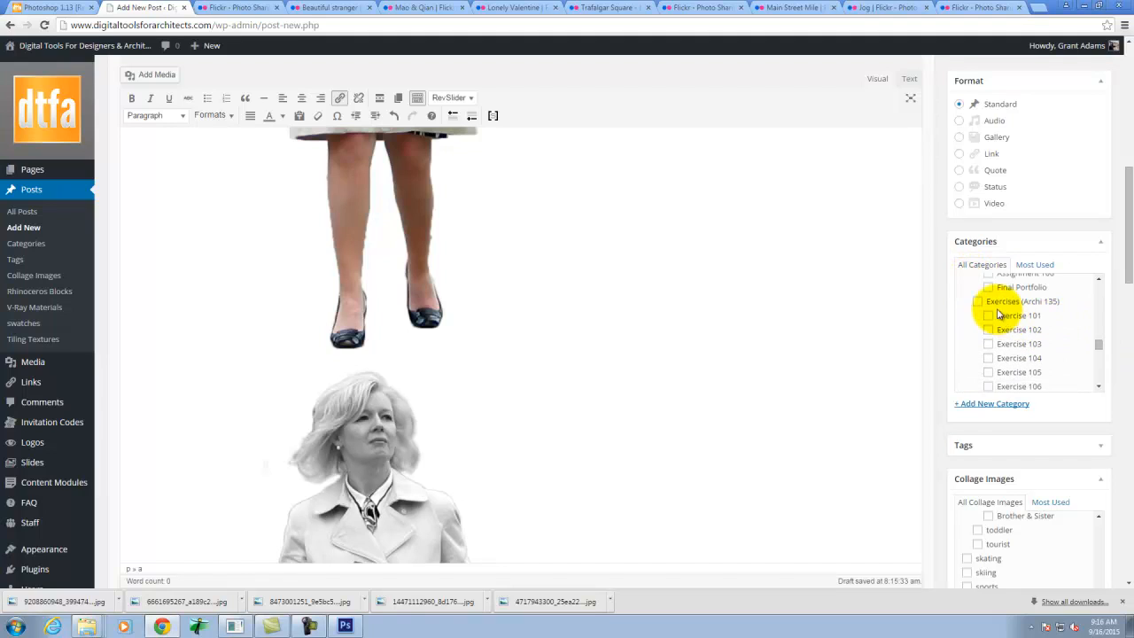
left_click(977, 302)
scroll(1018, 324, "down", 2)
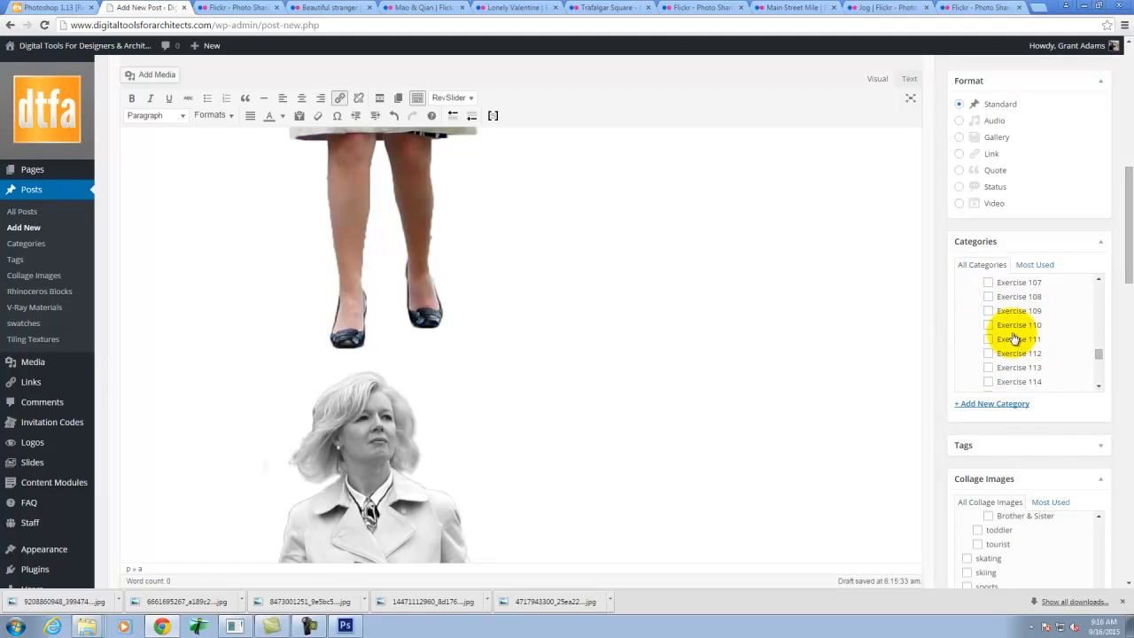
left_click(988, 311)
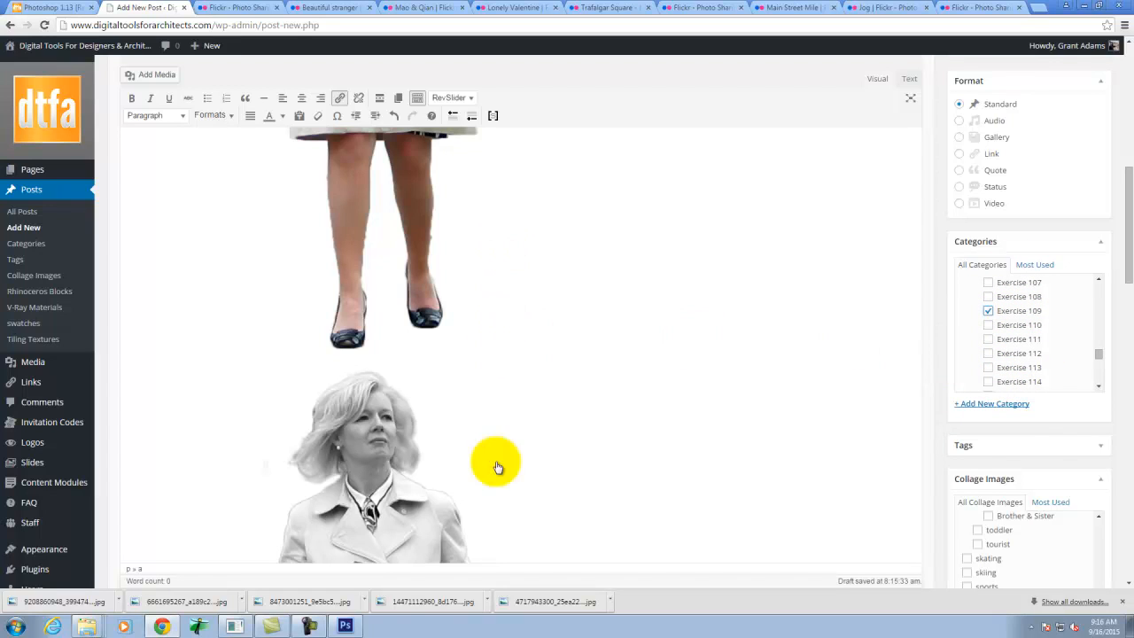
scroll(933, 359, "down", 6)
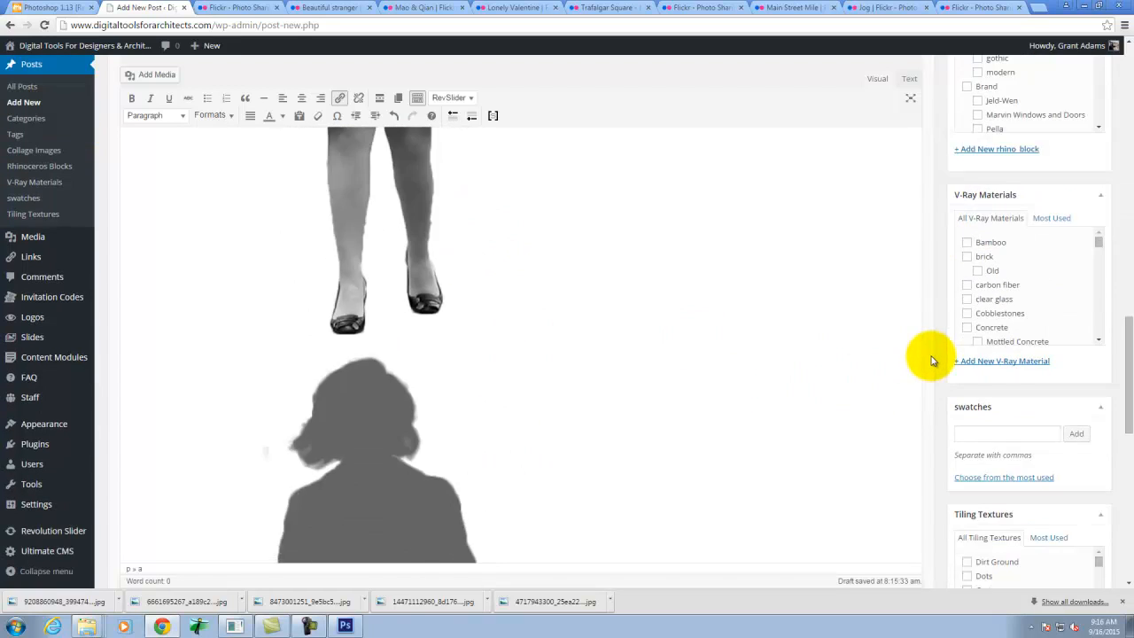
scroll(932, 361, "up", 10)
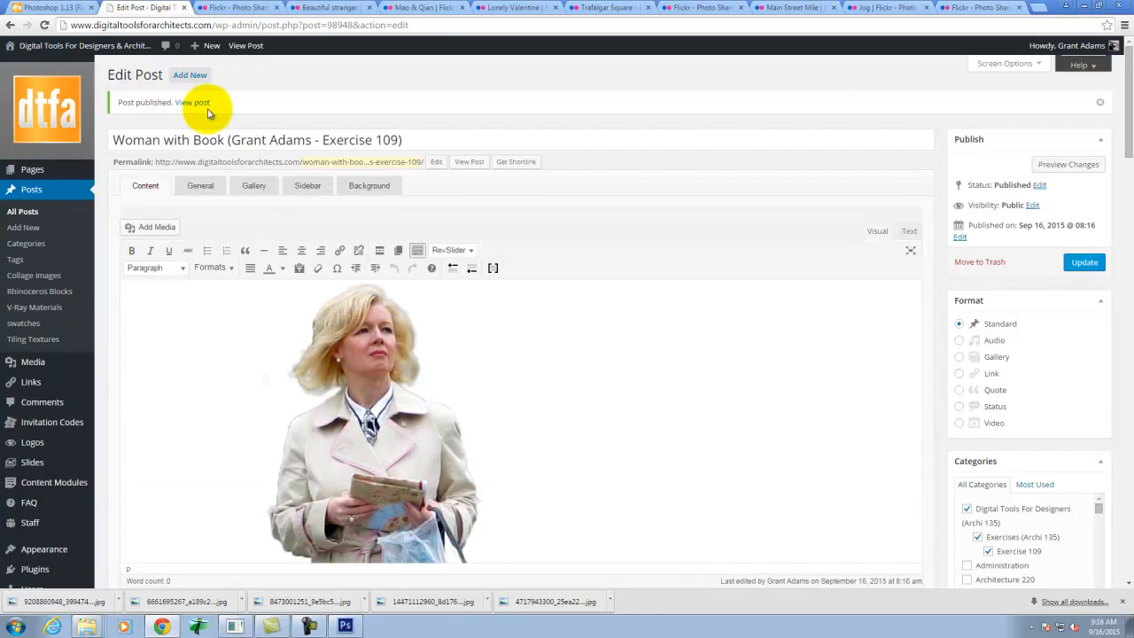
- Visit the live site and go to the People page within the Collage Images resources
mouse_move(22, 46)
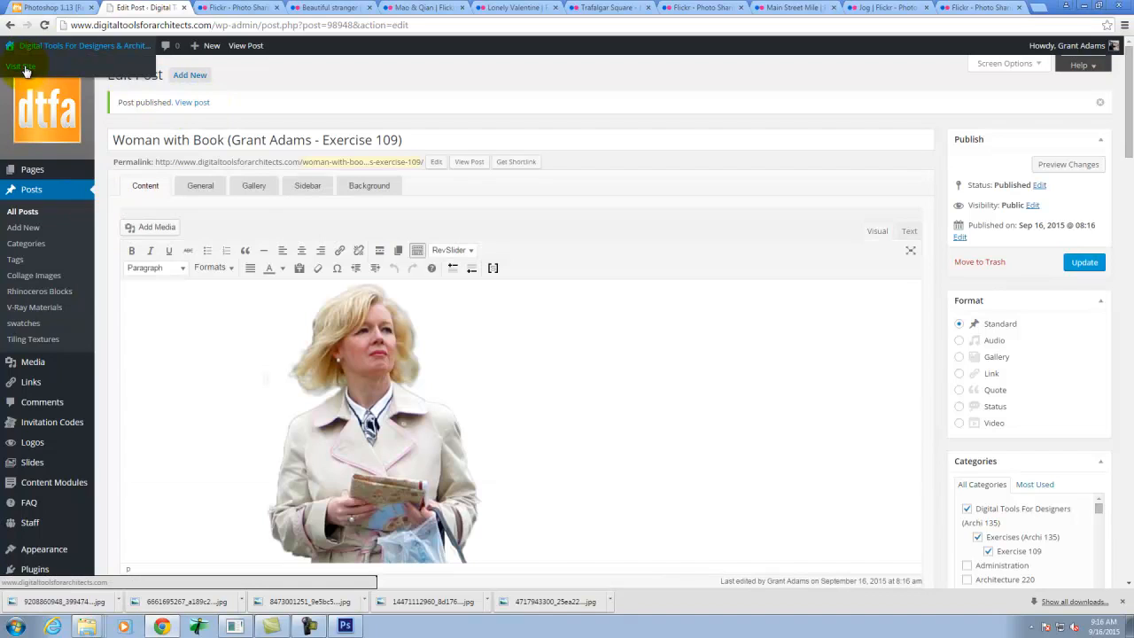
left_click(24, 69)
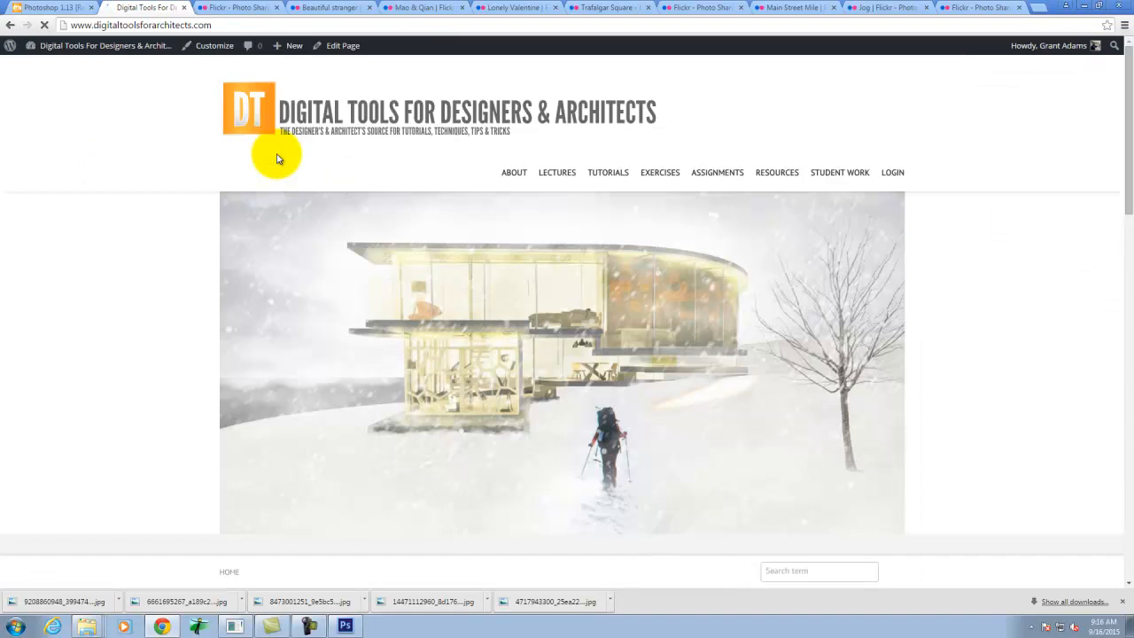
mouse_move(788, 179)
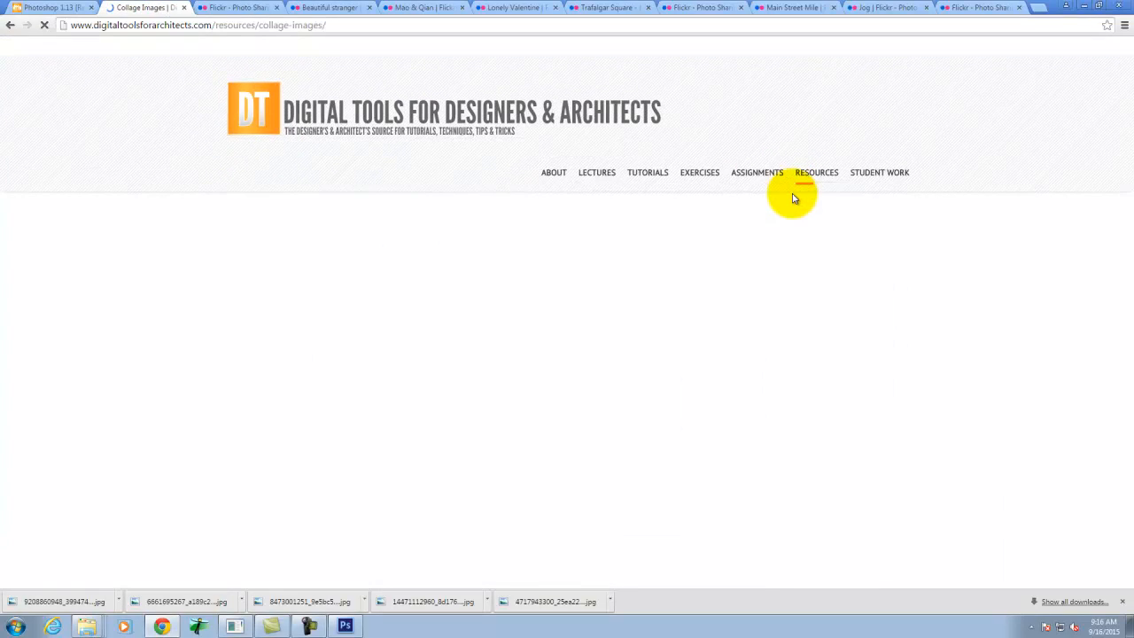
left_click(238, 354)
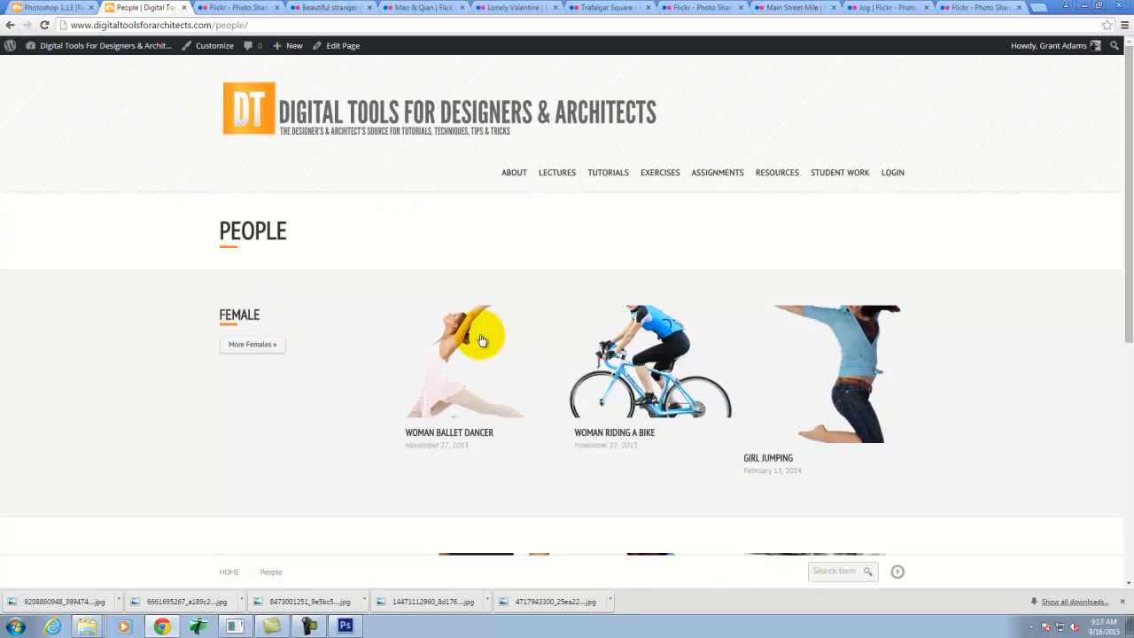
- Browse the female collage images by popularity and go on to the complete female archive
scroll(518, 369, "down", 2)
left_click(262, 227)
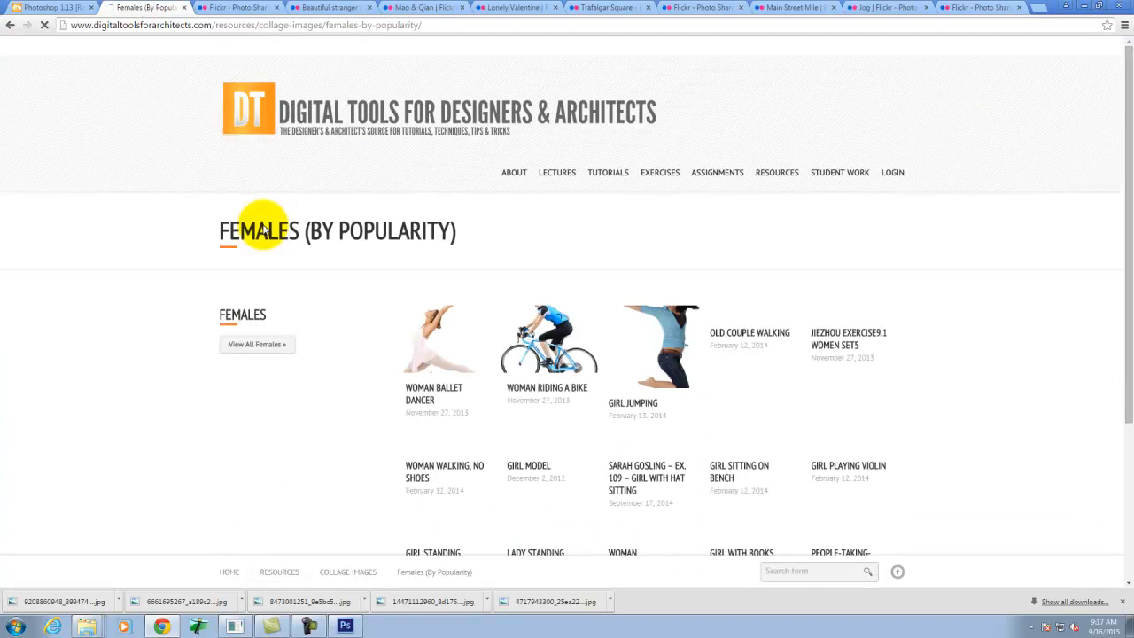
scroll(611, 390, "down", 1)
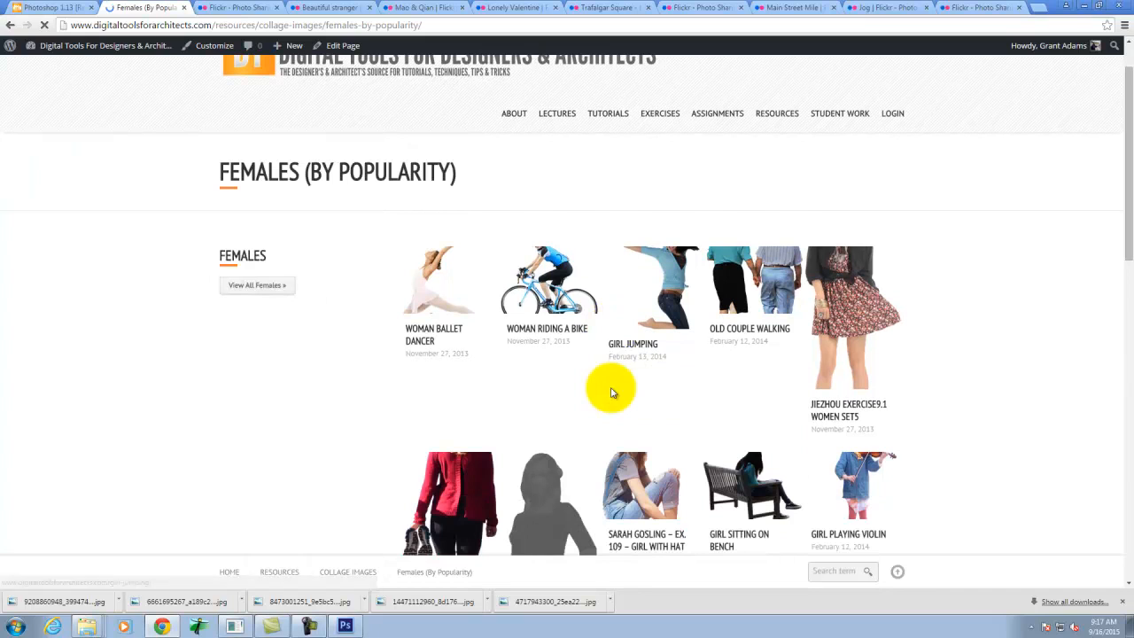
scroll(610, 336, "down", 10)
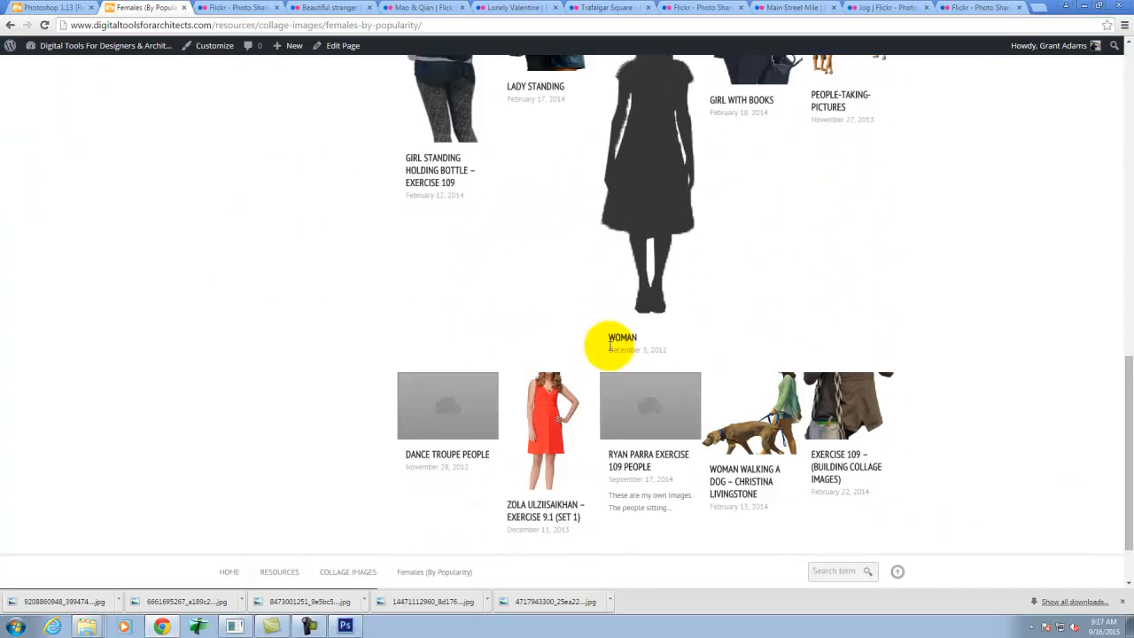
scroll(610, 353, "up", 12)
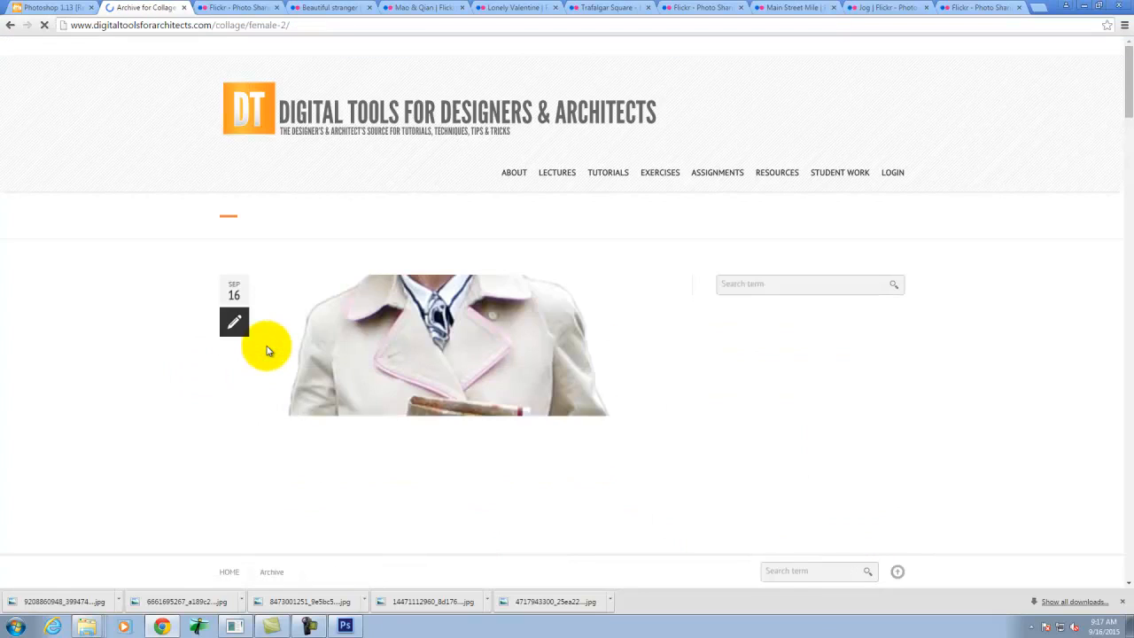
- Find the Woman with Book post in the female archive and open its full page
scroll(597, 456, "down", 7)
scroll(598, 457, "down", 2)
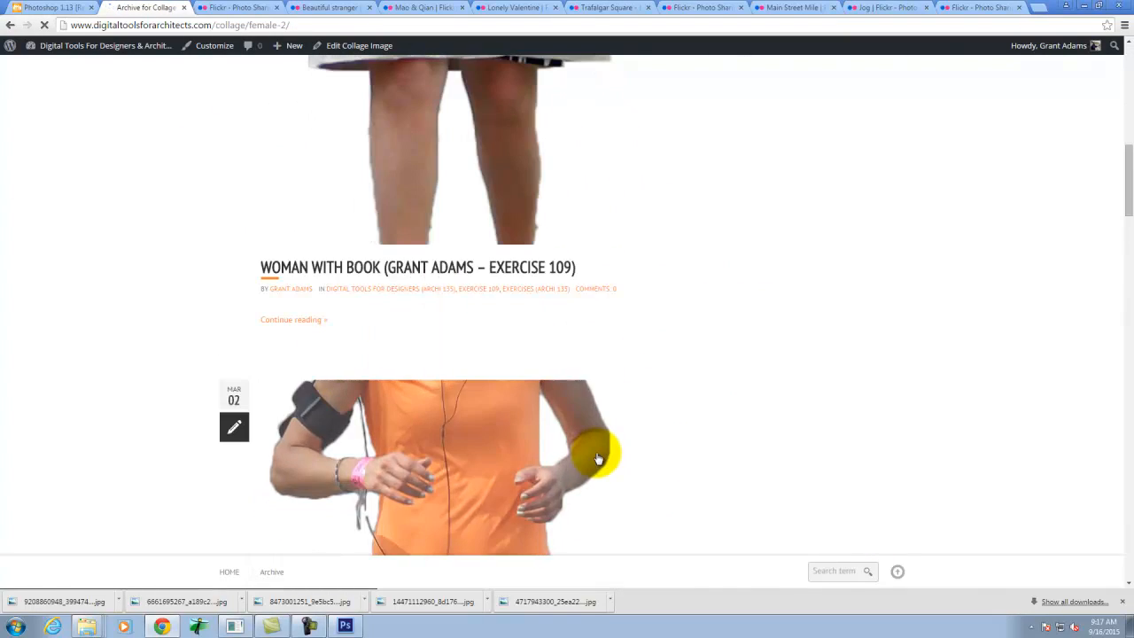
scroll(595, 460, "up", 9)
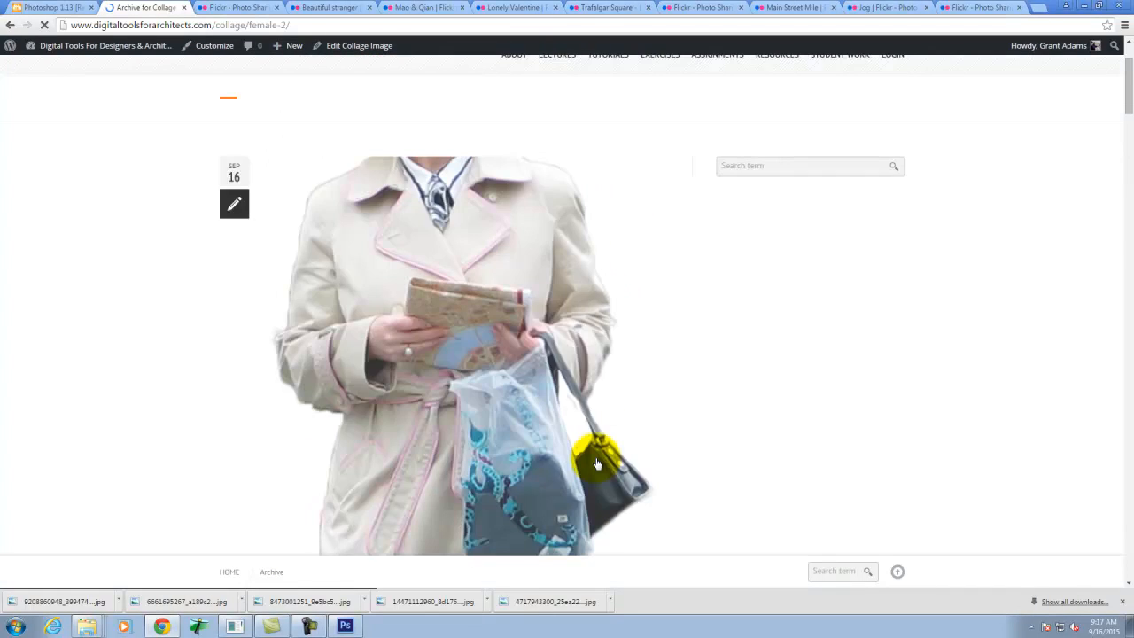
scroll(594, 464, "down", 5)
scroll(592, 461, "down", 3)
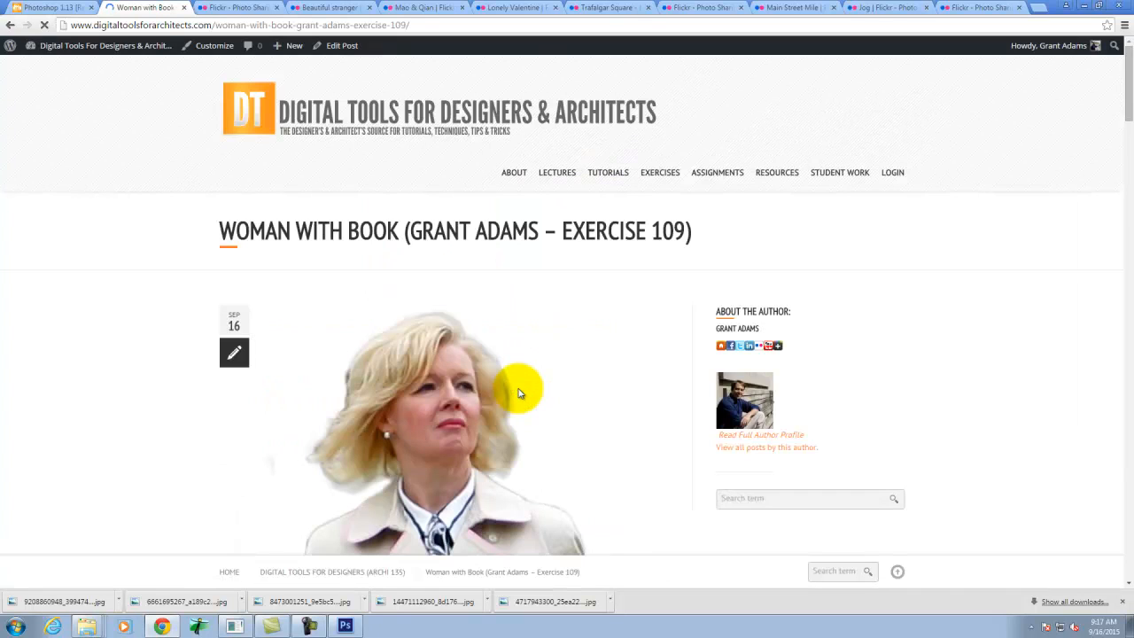
scroll(521, 394, "down", 6)
right_click(454, 274)
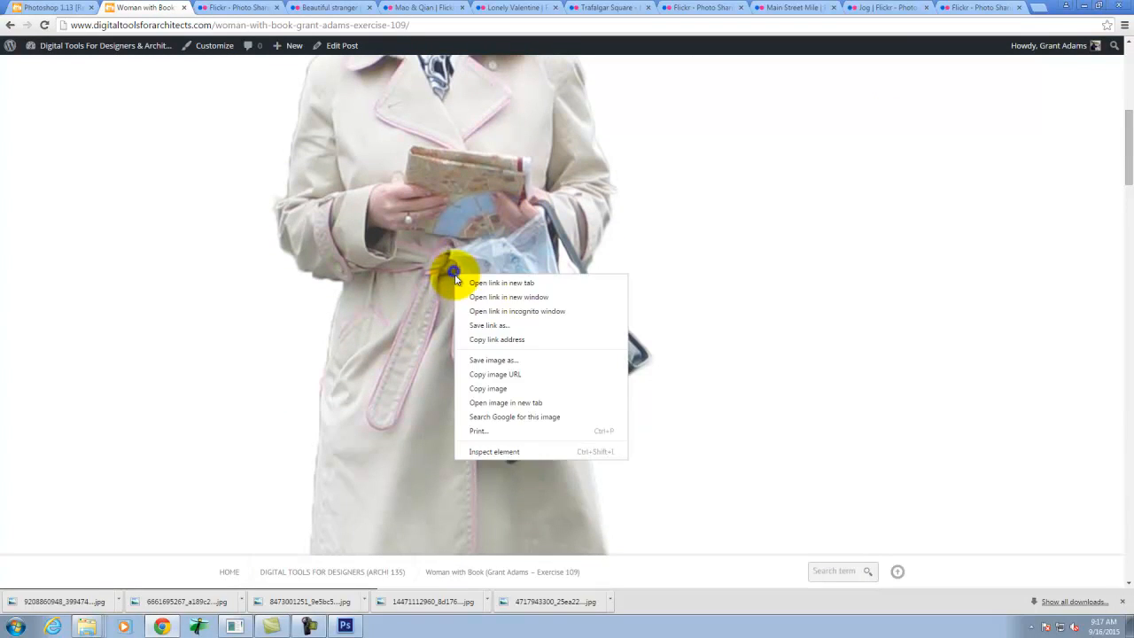
left_click(475, 328)
left_click(514, 299)
left_click(767, 326)
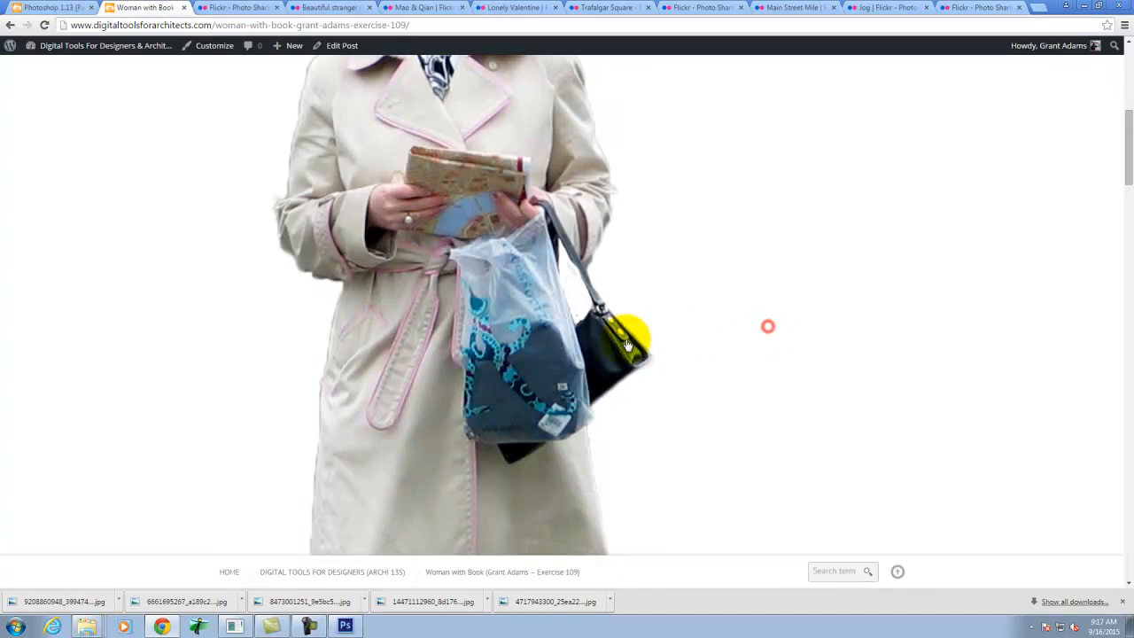
- Look over the published post and bring up the site's Student Work sections
scroll(626, 346, "down", 5)
scroll(628, 317, "up", 11)
mouse_move(877, 160)
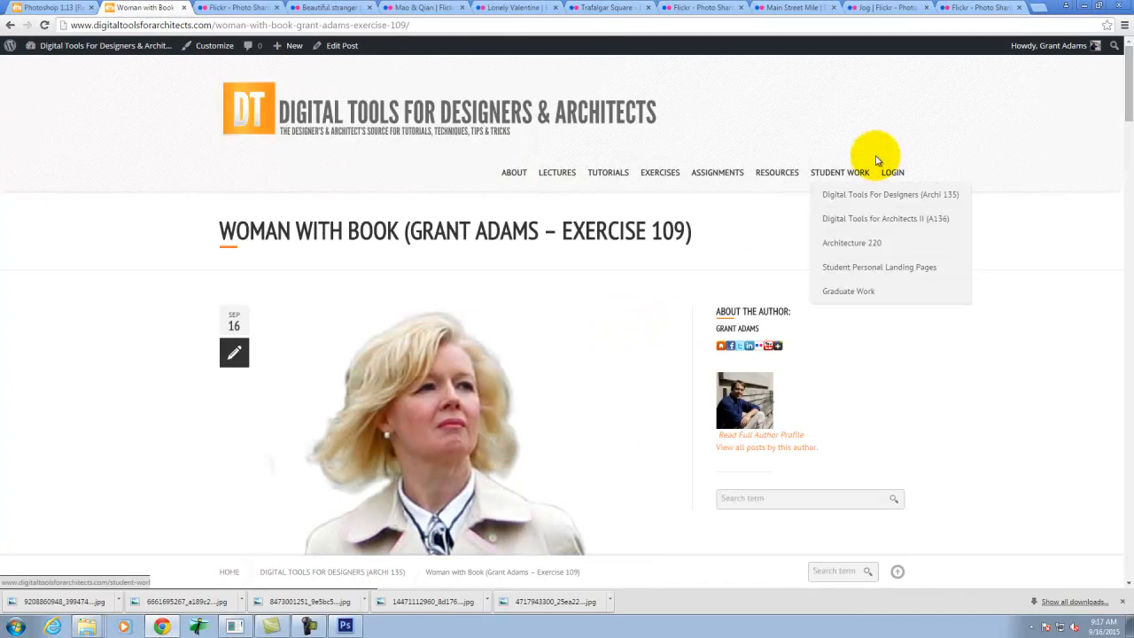